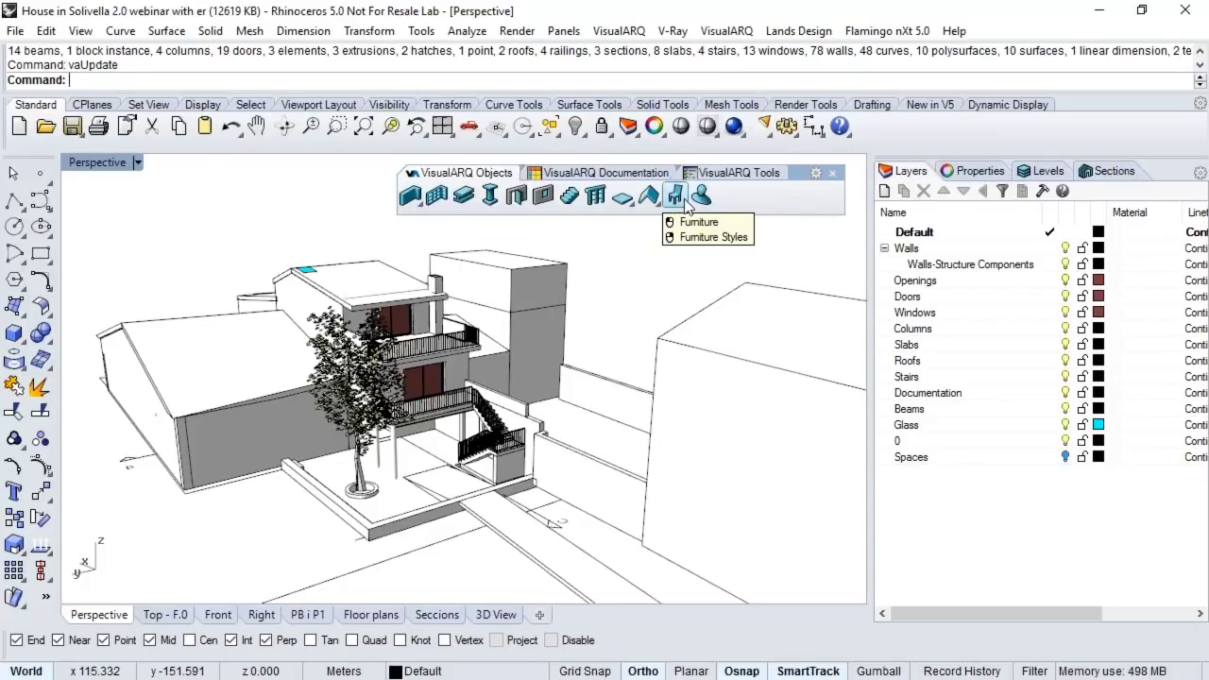
Step: Select all walls in the model by object type
left_click(628, 174)
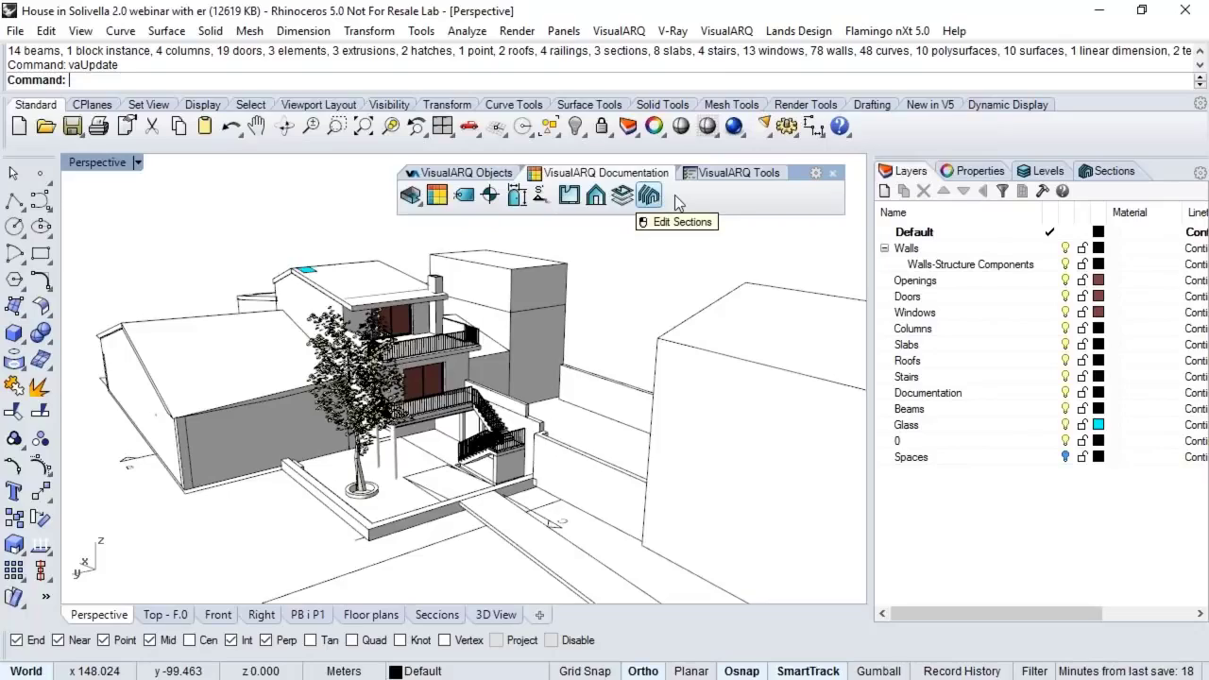
left_click(719, 173)
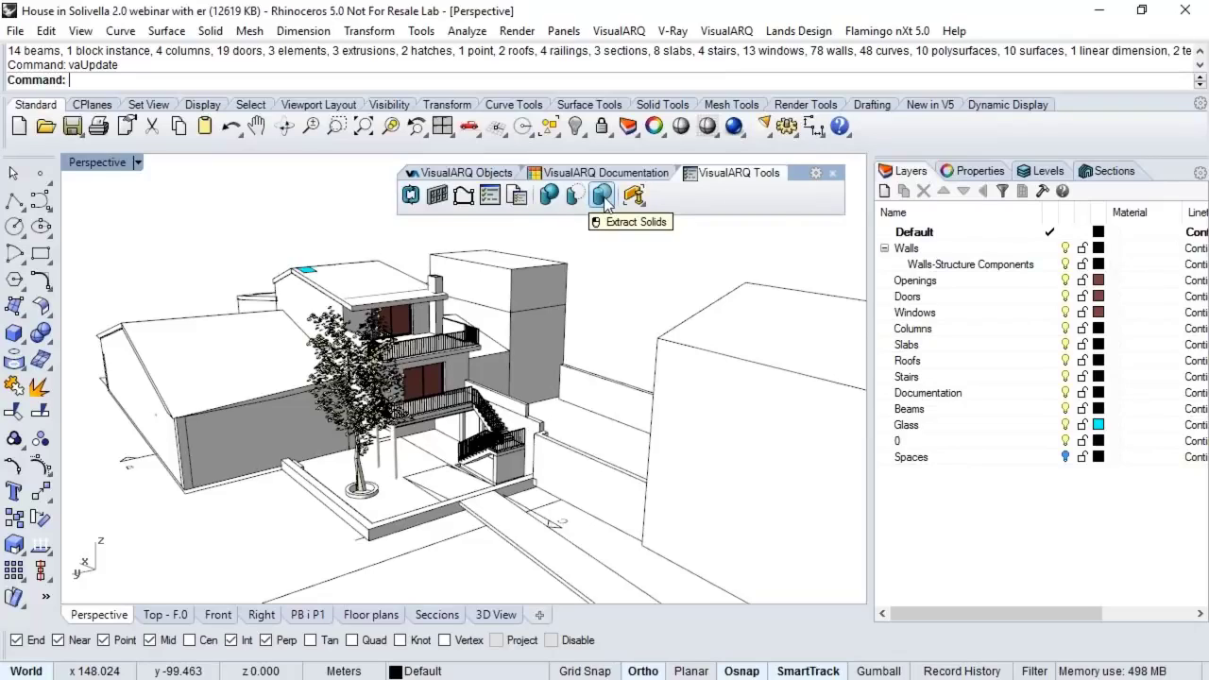
left_click(640, 206)
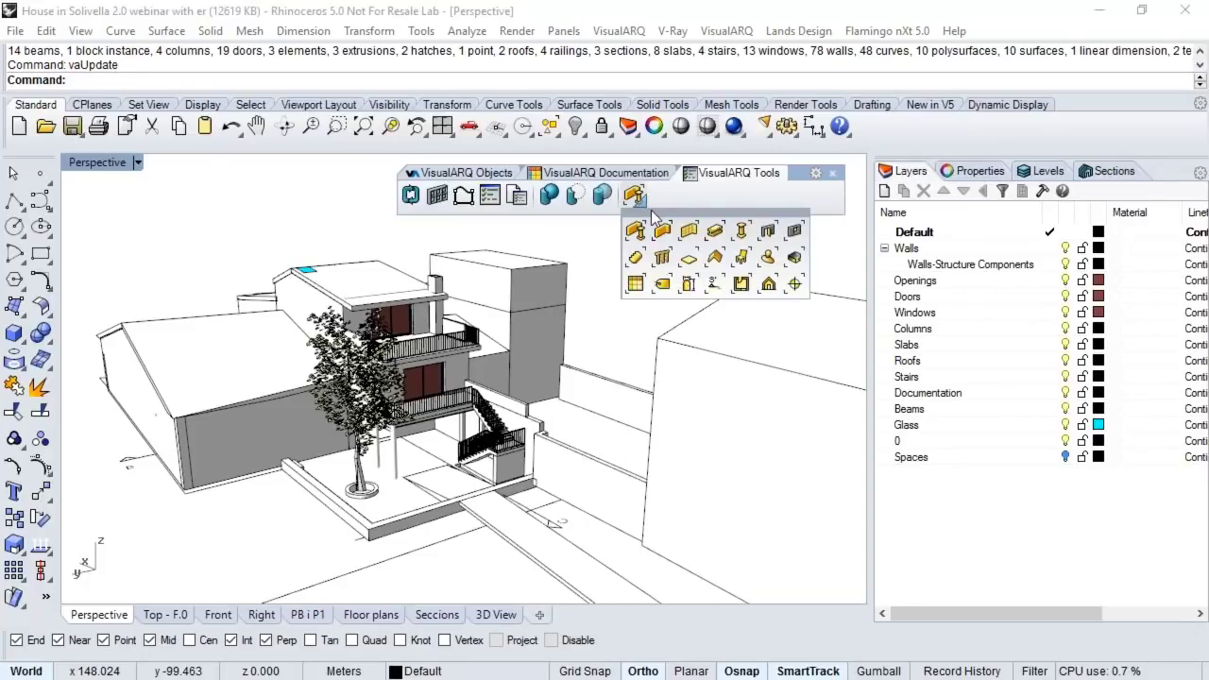
left_click(661, 229)
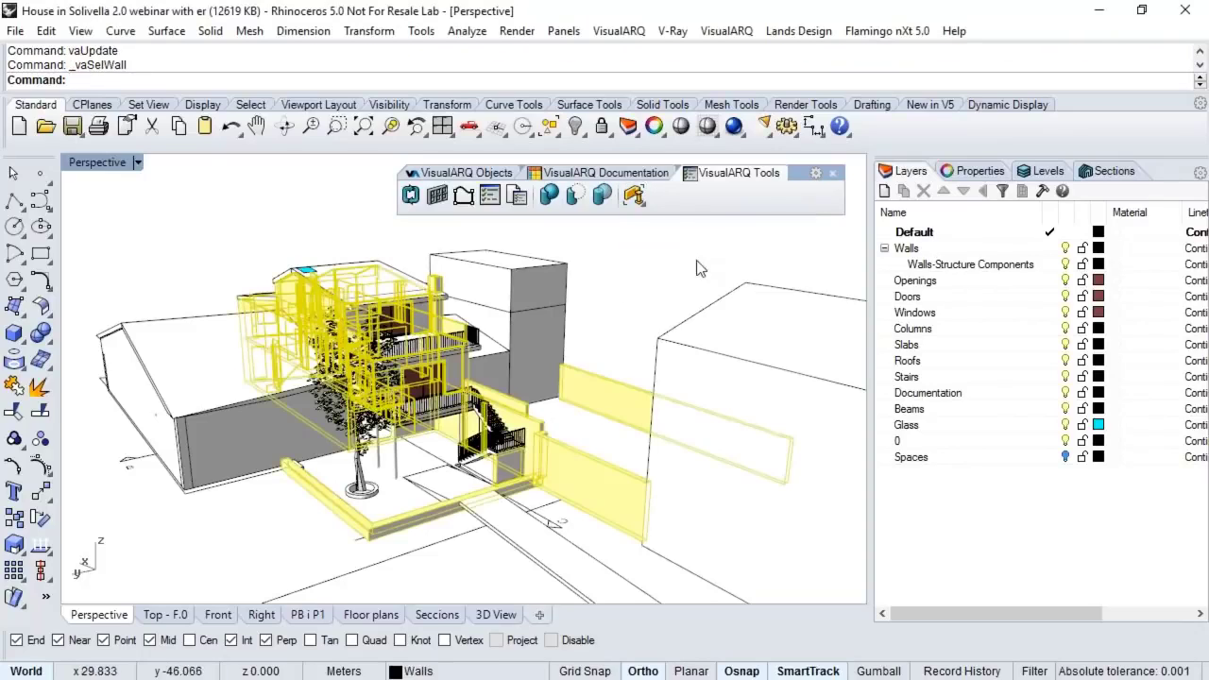
Step: Select all beams and all doors in turn by object type, and clear the selection
left_click(642, 206)
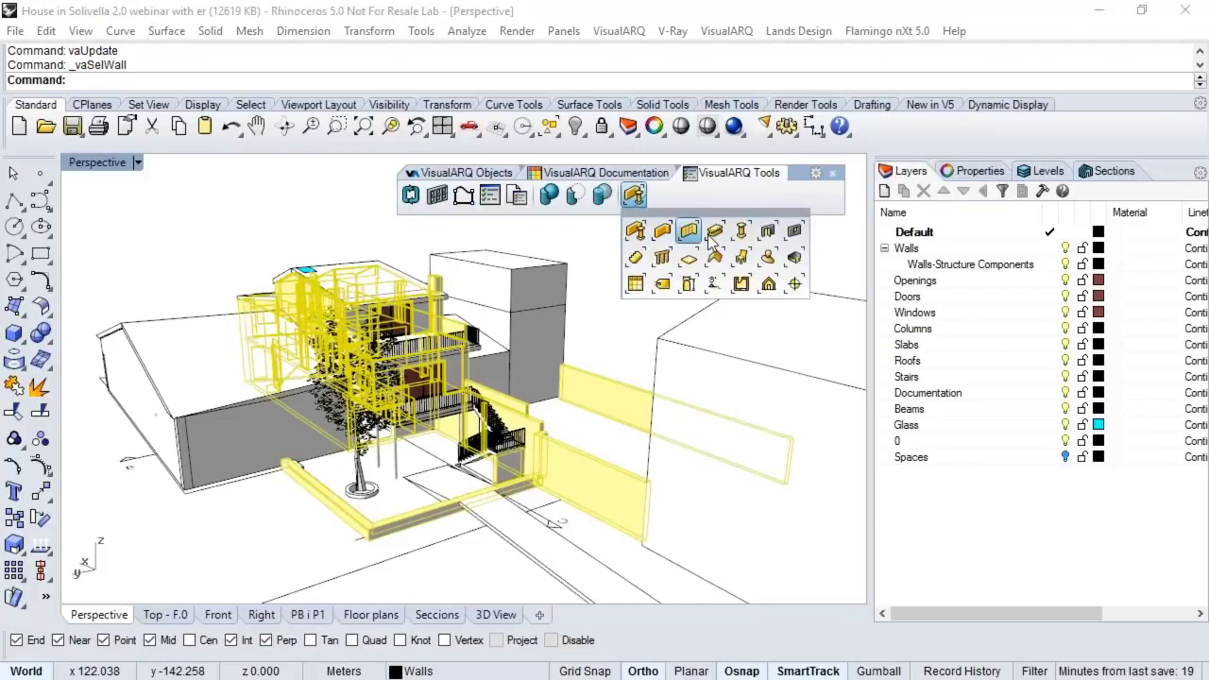
left_click(715, 231)
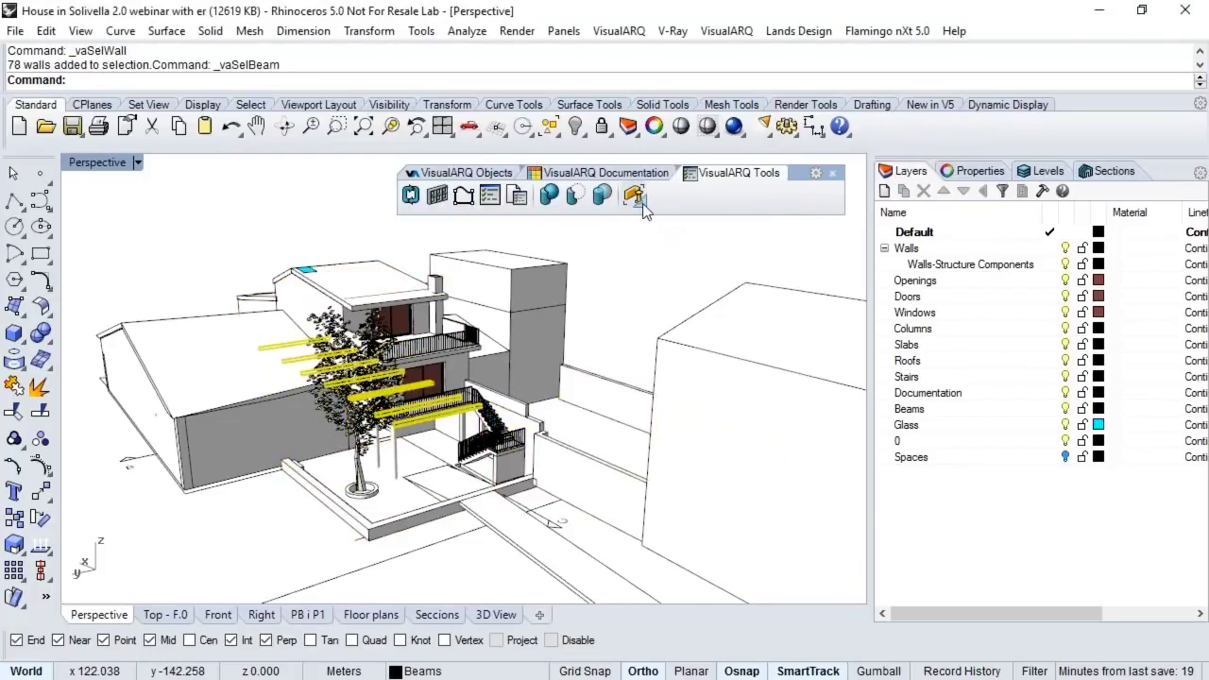
left_click(642, 203)
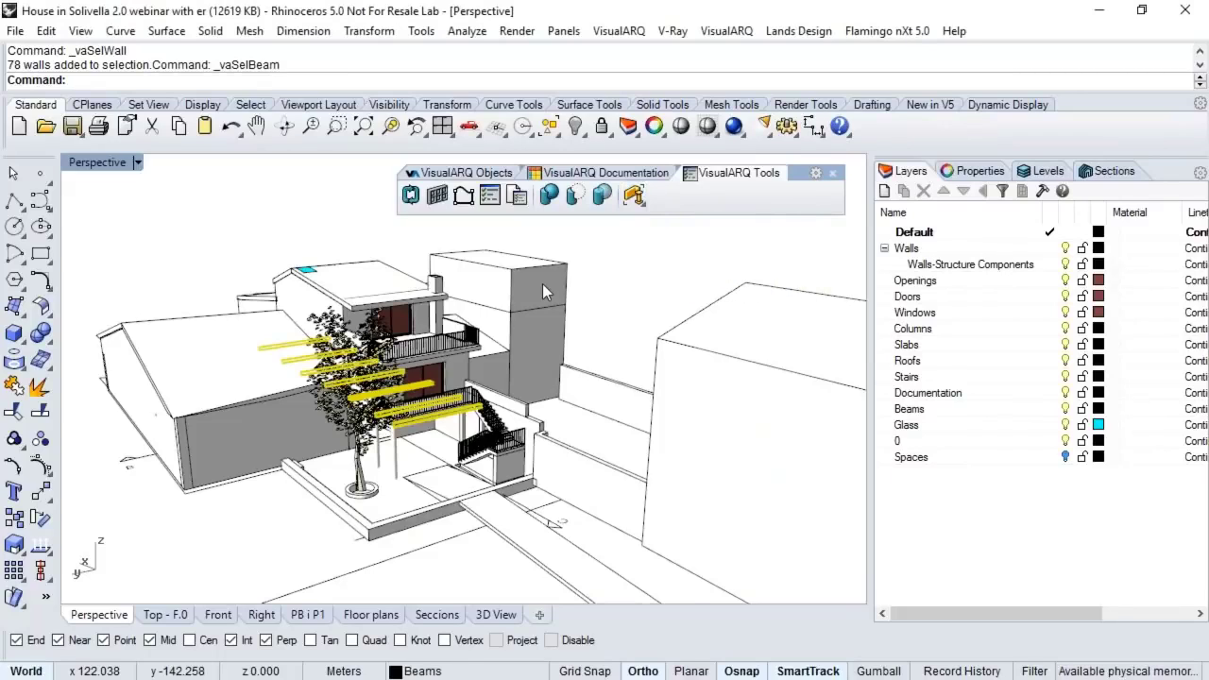
left_click(641, 202)
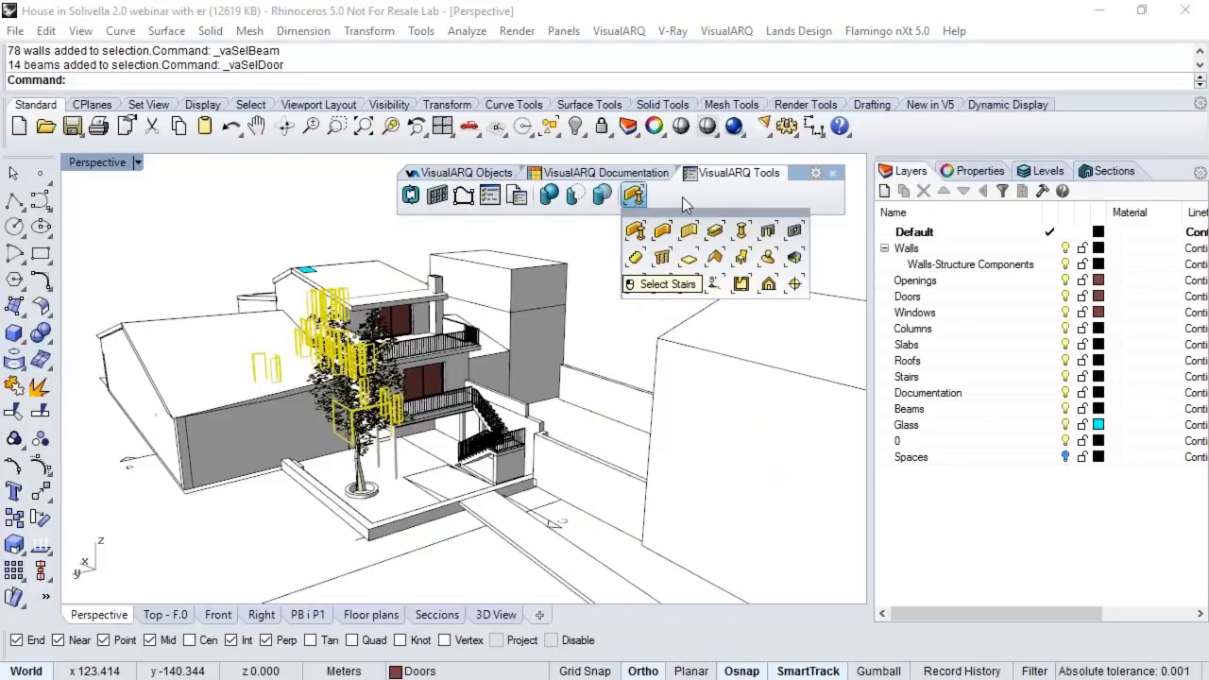
left_click(614, 174)
left_click(587, 303)
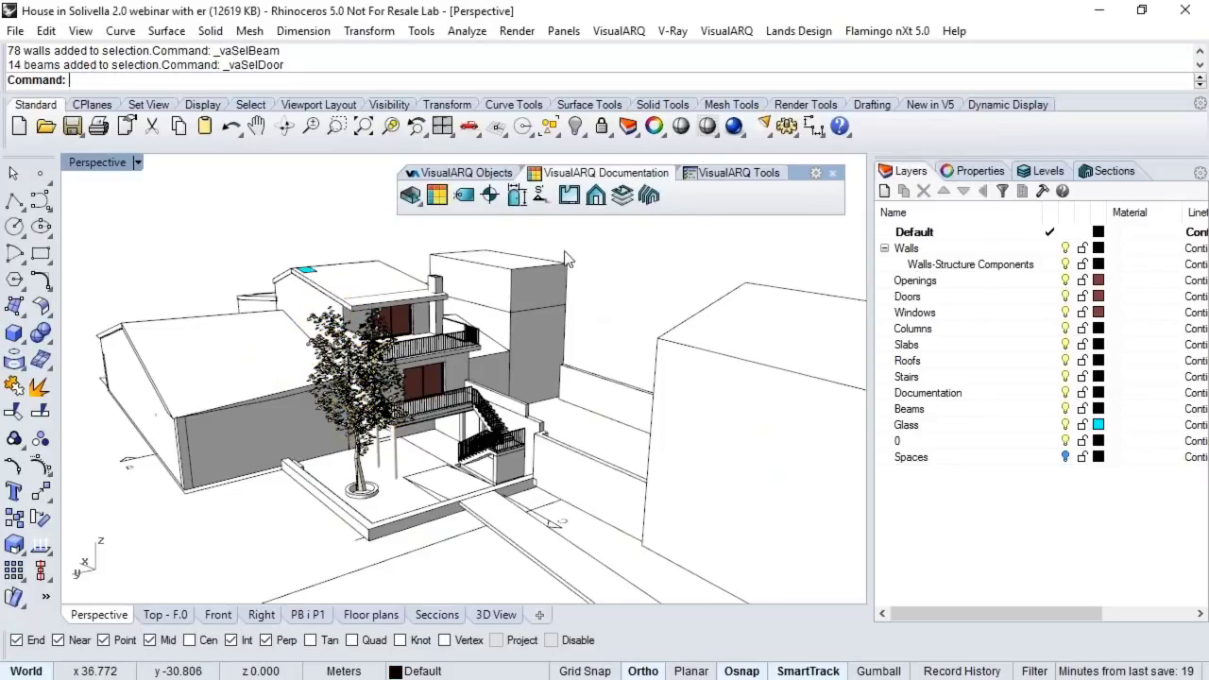
Step: Show the building's level list and select level F.0
left_click(623, 197)
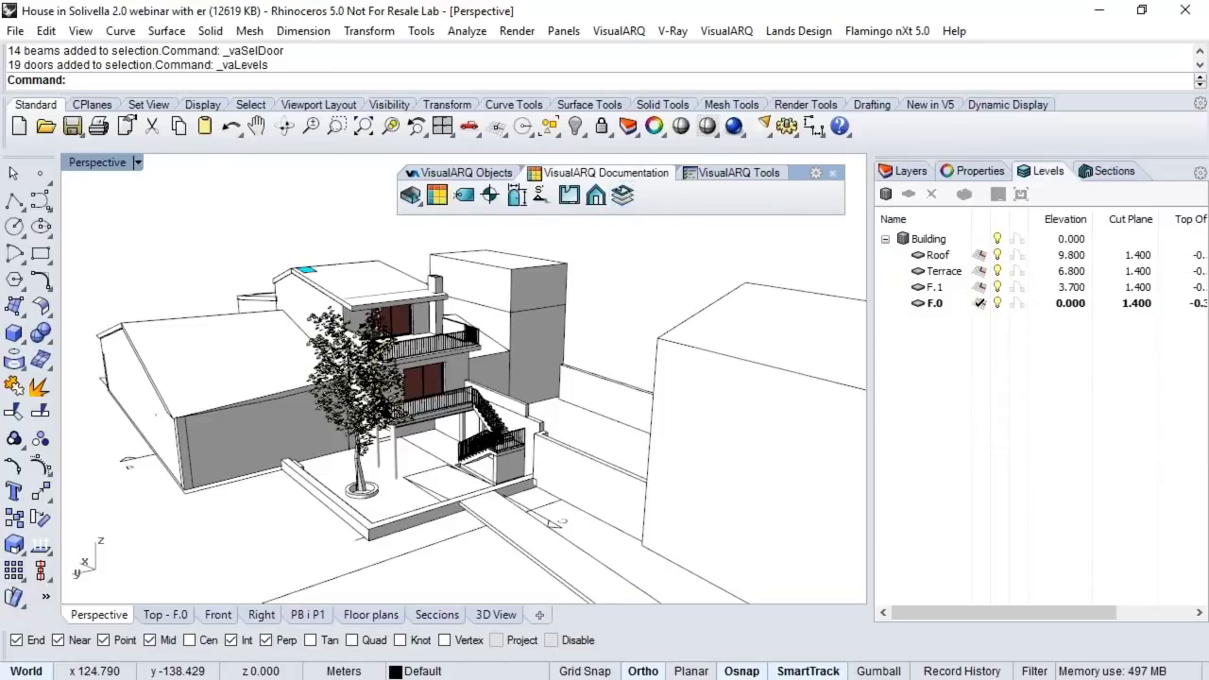
left_click(944, 303)
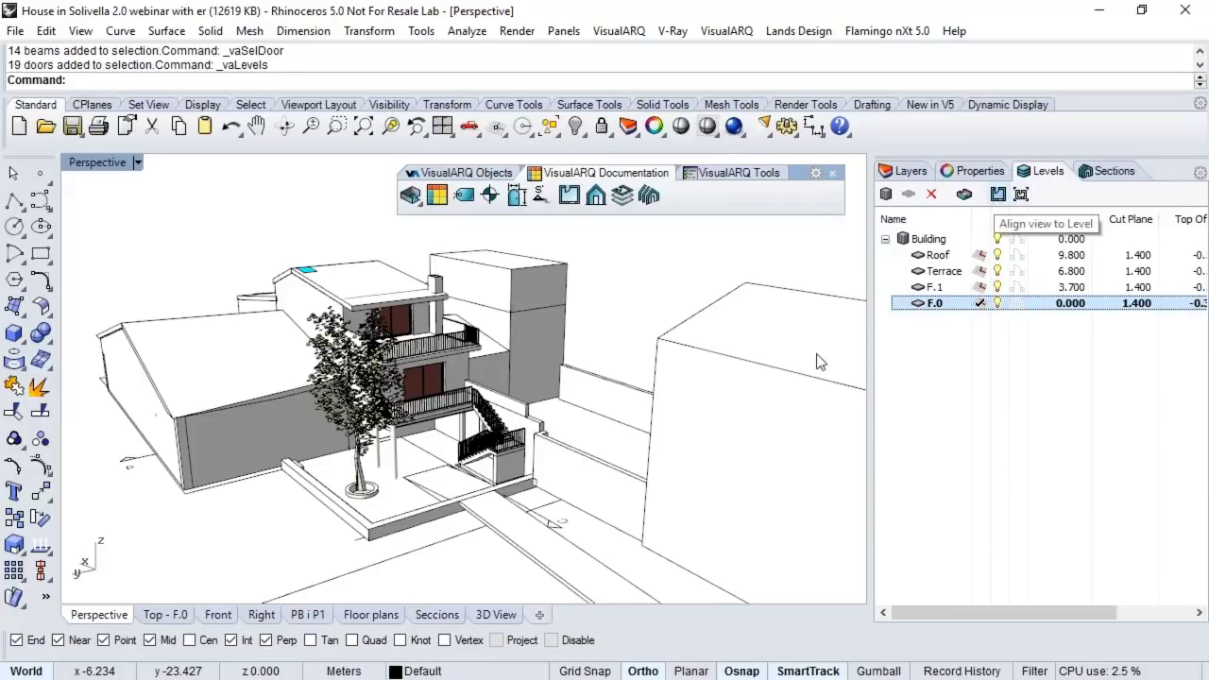
left_click(997, 195)
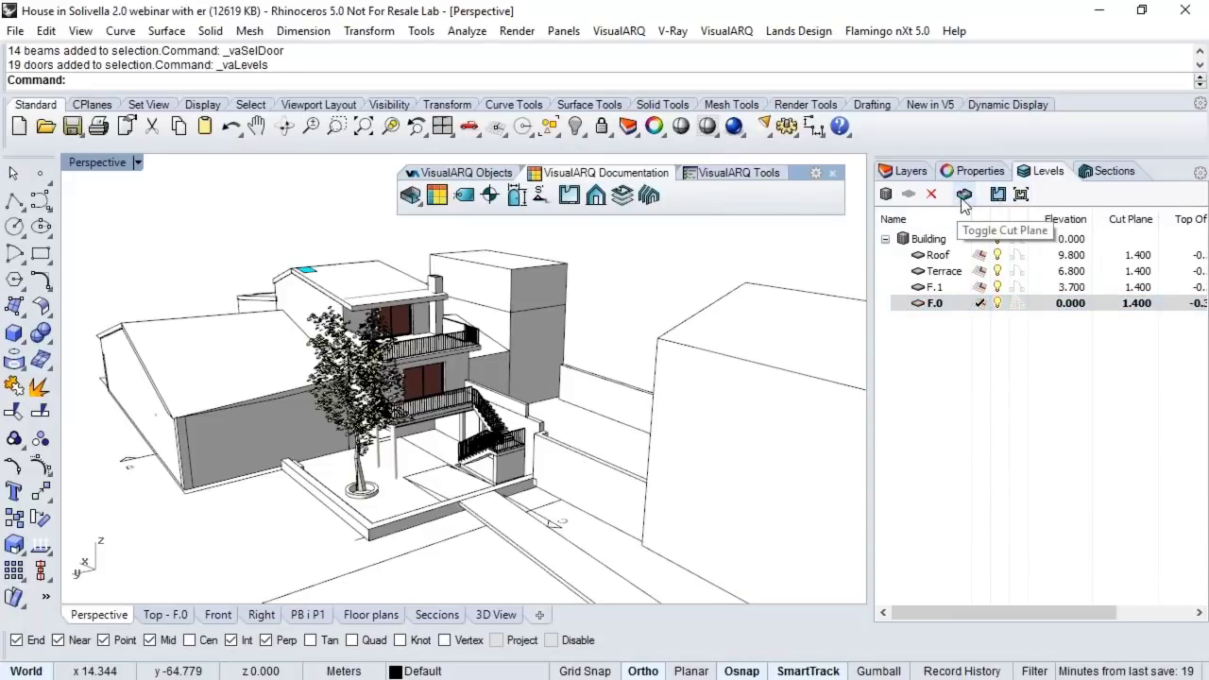
Step: Activate the cut plane of level F.1 in the Perspective view
scroll(531, 330, "up", 8)
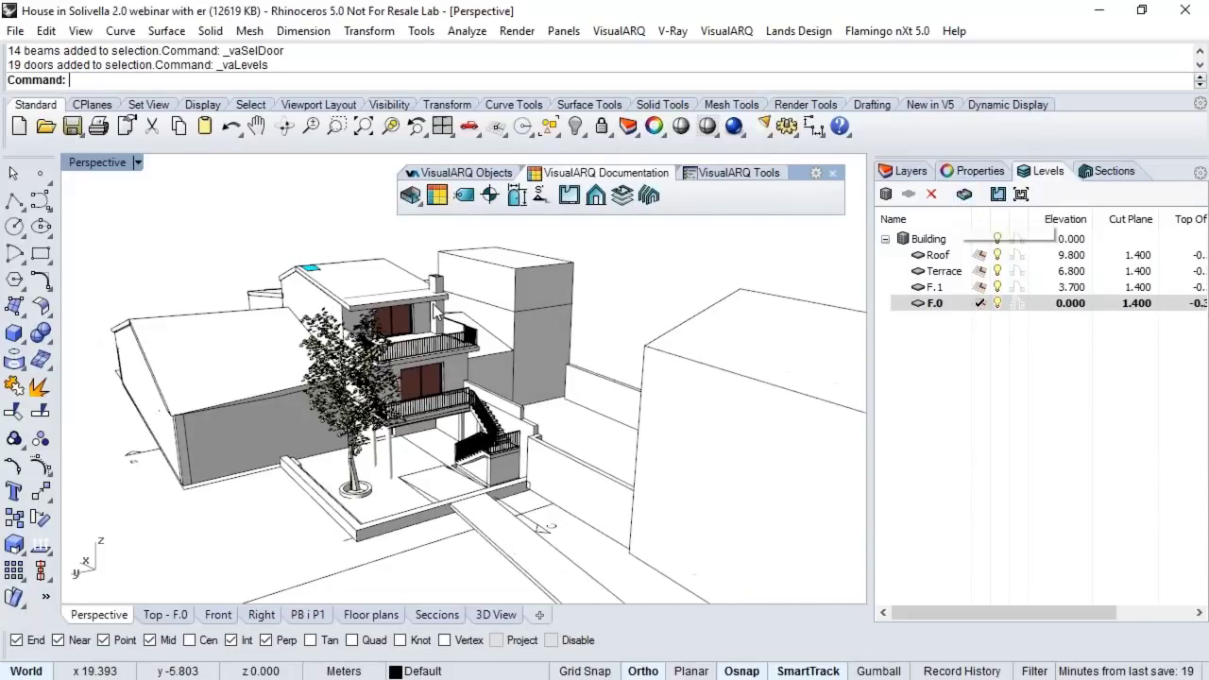
right_click_drag(453, 328, 444, 377)
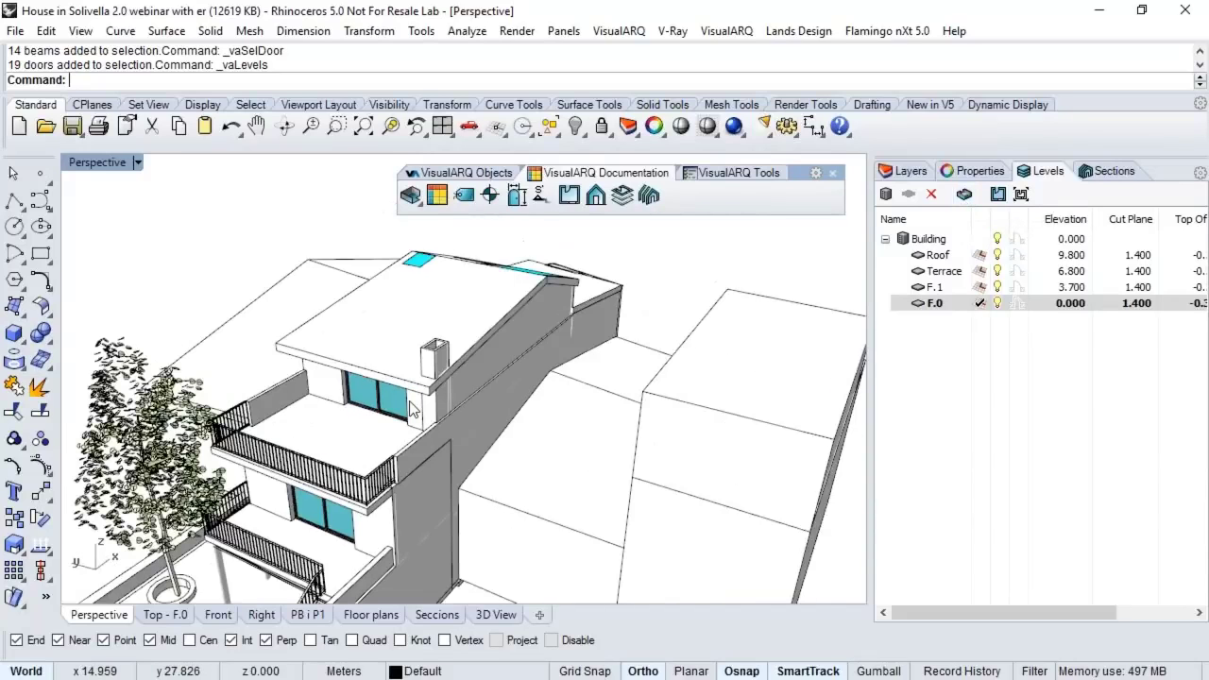
left_click(934, 286)
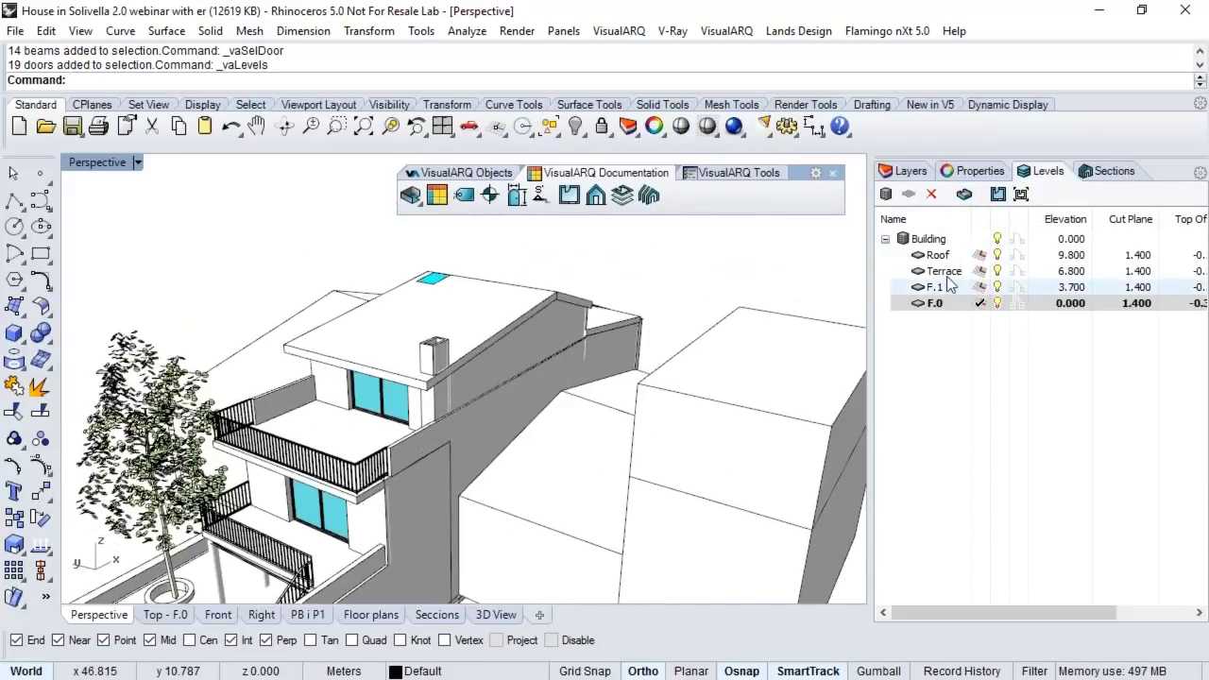
left_click(965, 194)
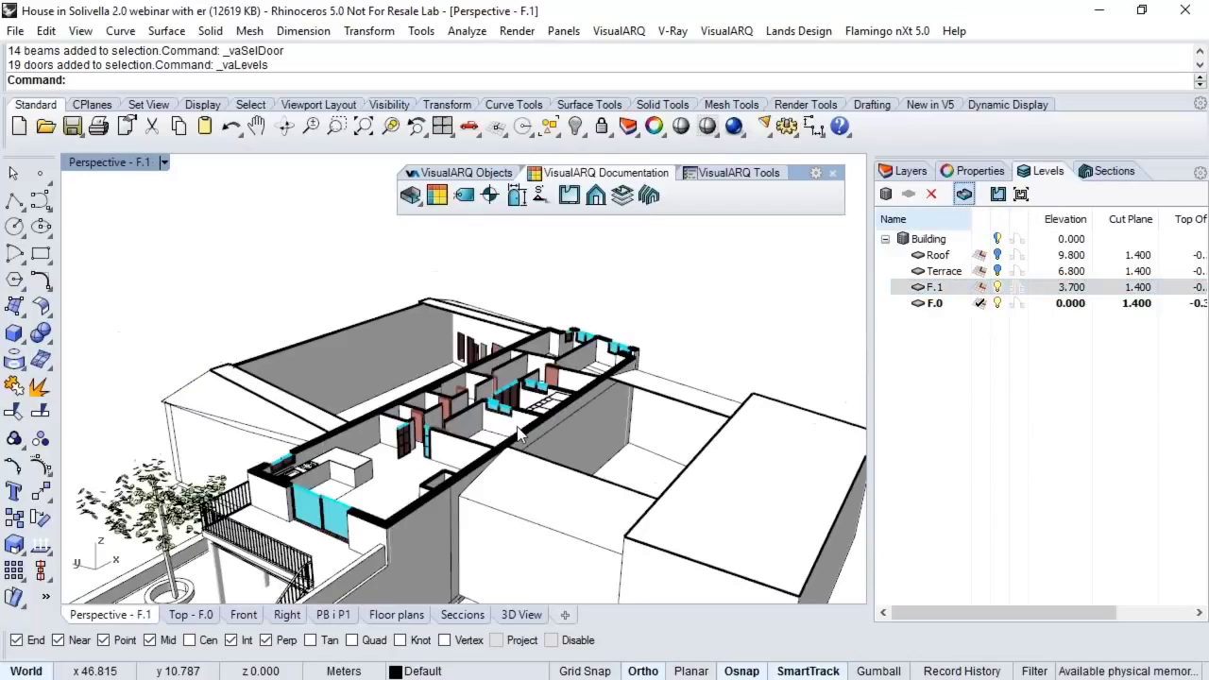
right_click_drag(519, 432, 469, 402)
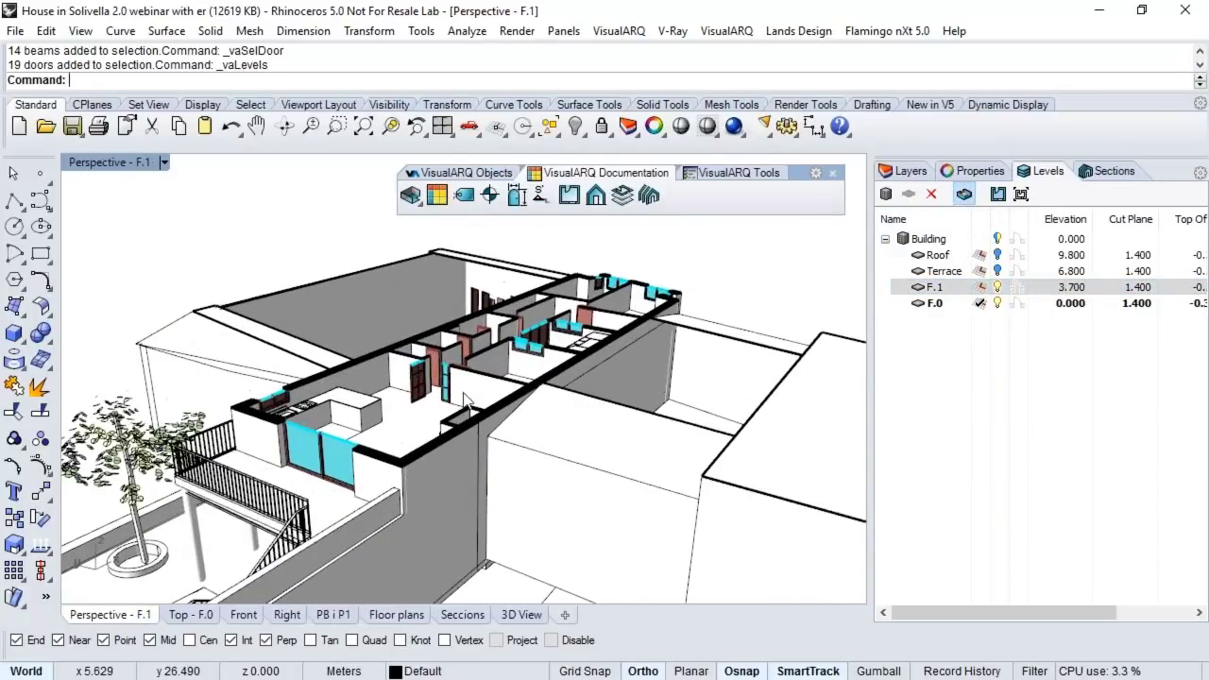
Step: Open the cut plane height of level F.1 for editing
double_click(1113, 285)
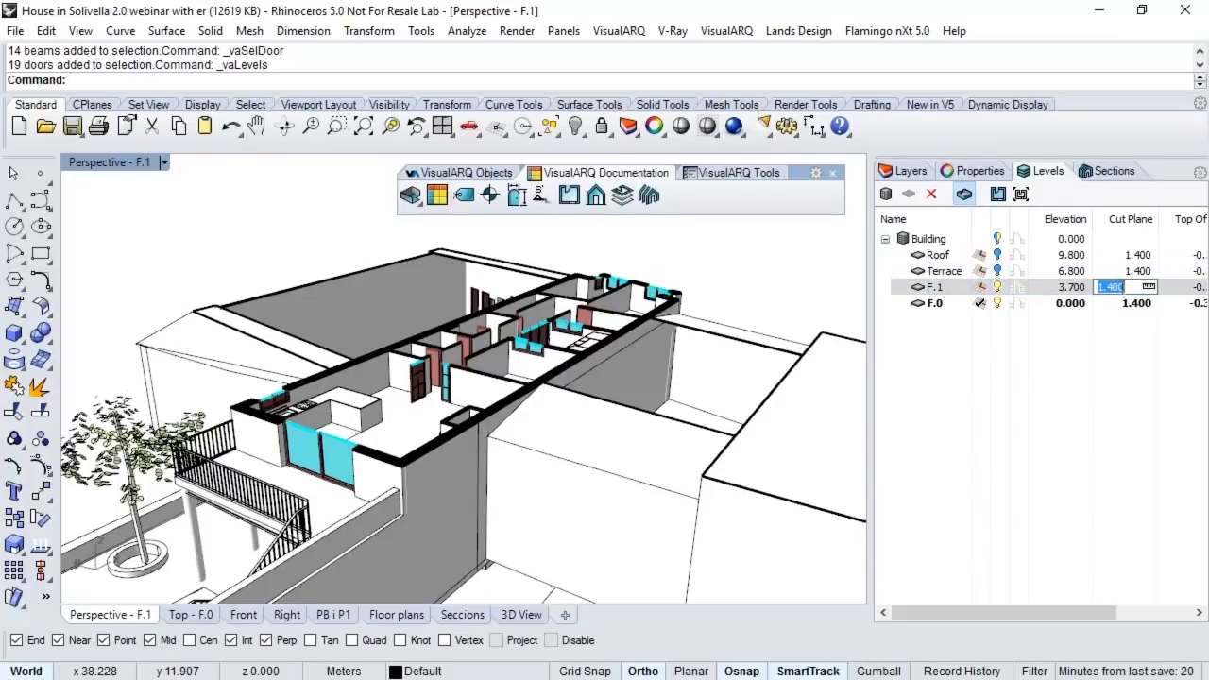
left_click(826, 248)
left_click(632, 322)
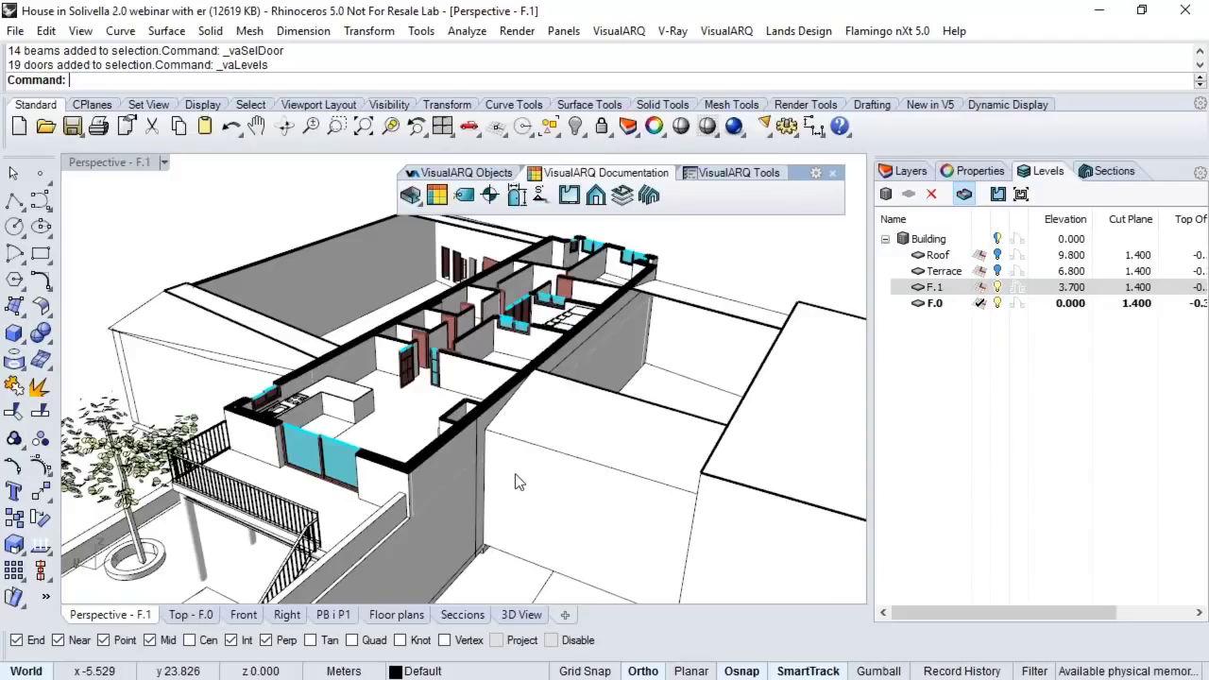
Step: Switch to the Top view and turn off its level F.0 cut plane so the whole building is shown
scroll(467, 430, "up", 5)
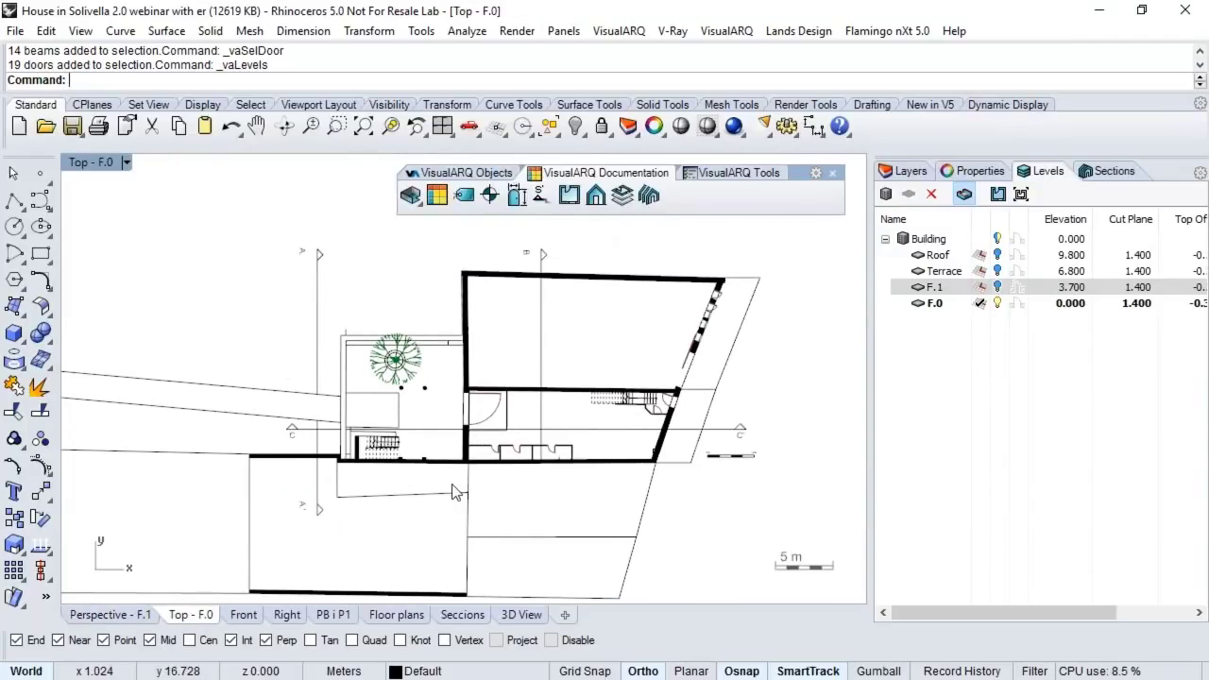
right_click_drag(544, 387, 744, 368, "ctrl+shift")
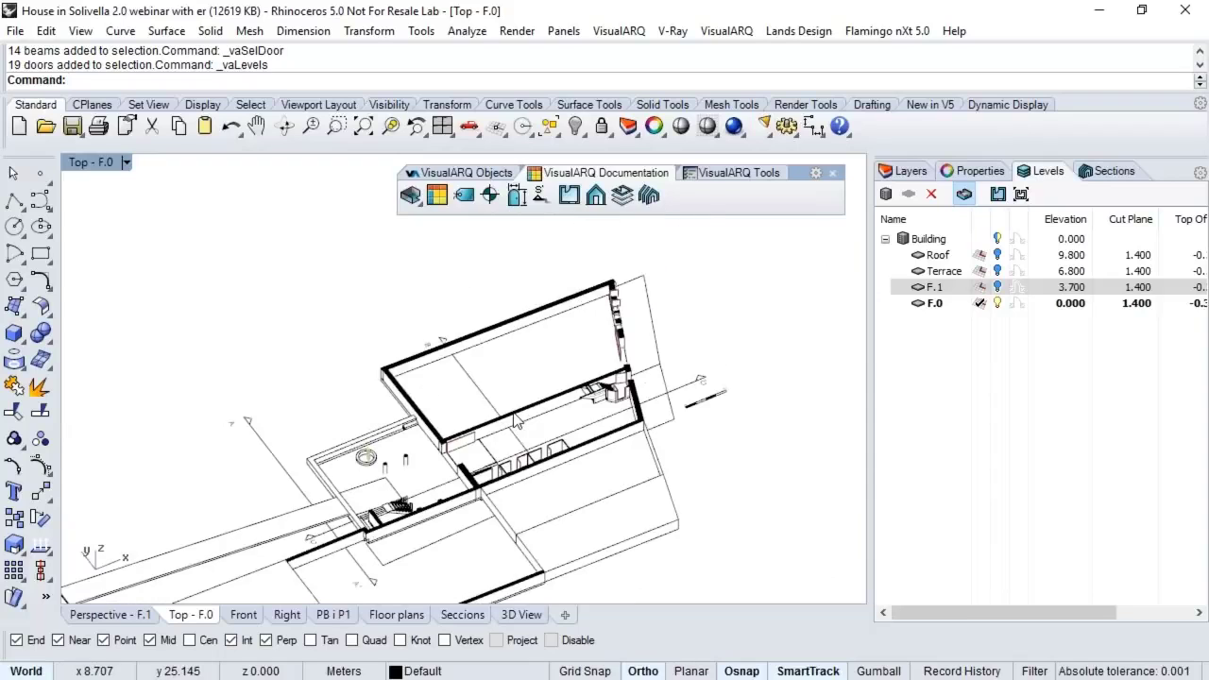
left_click(963, 194)
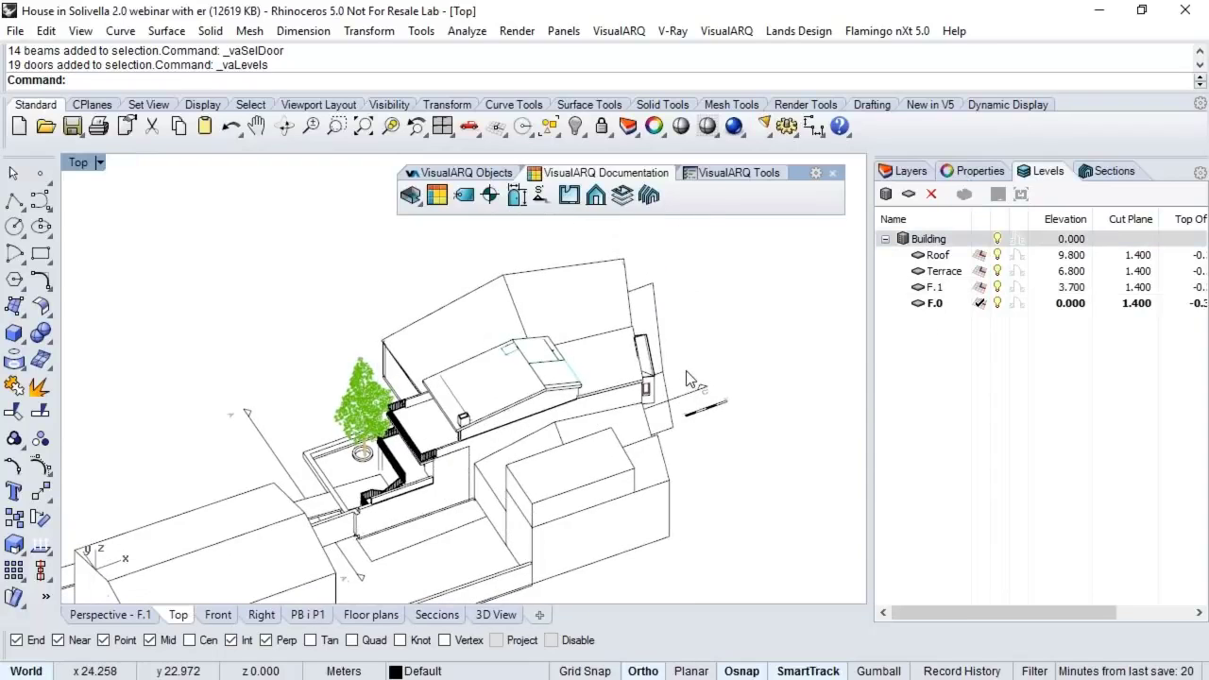
Step: Align the Top view to level F.1 so it shows that floor's cut plan
left_click(948, 291)
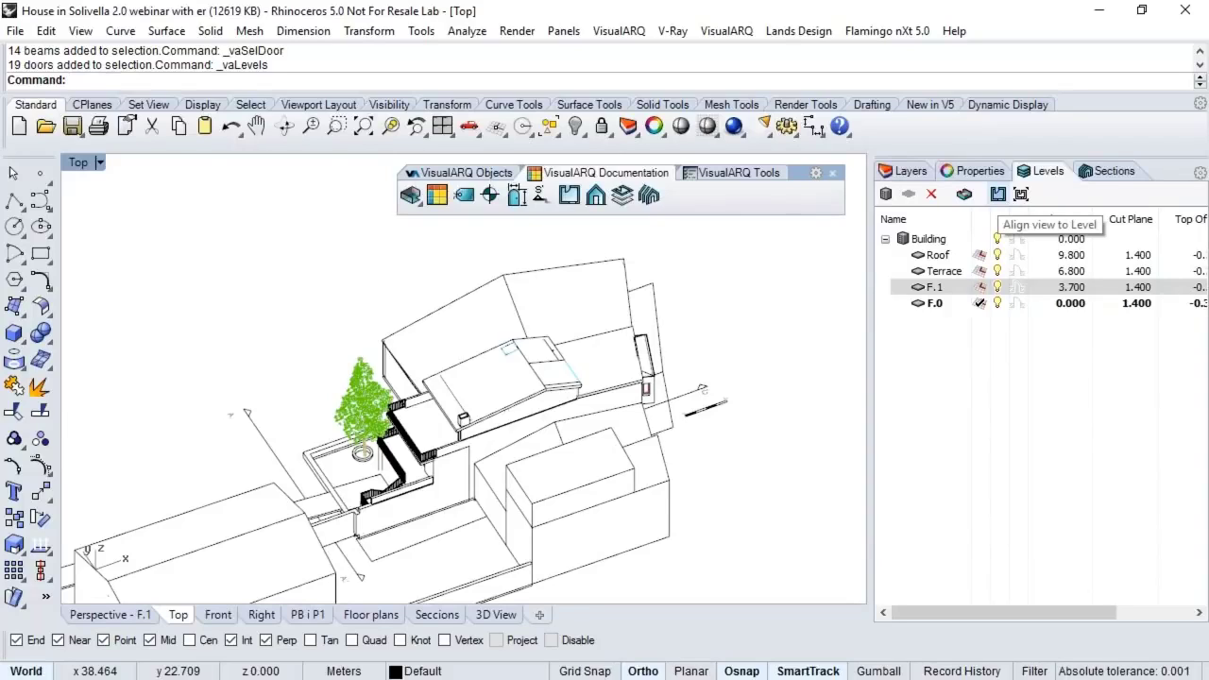
left_click(997, 196)
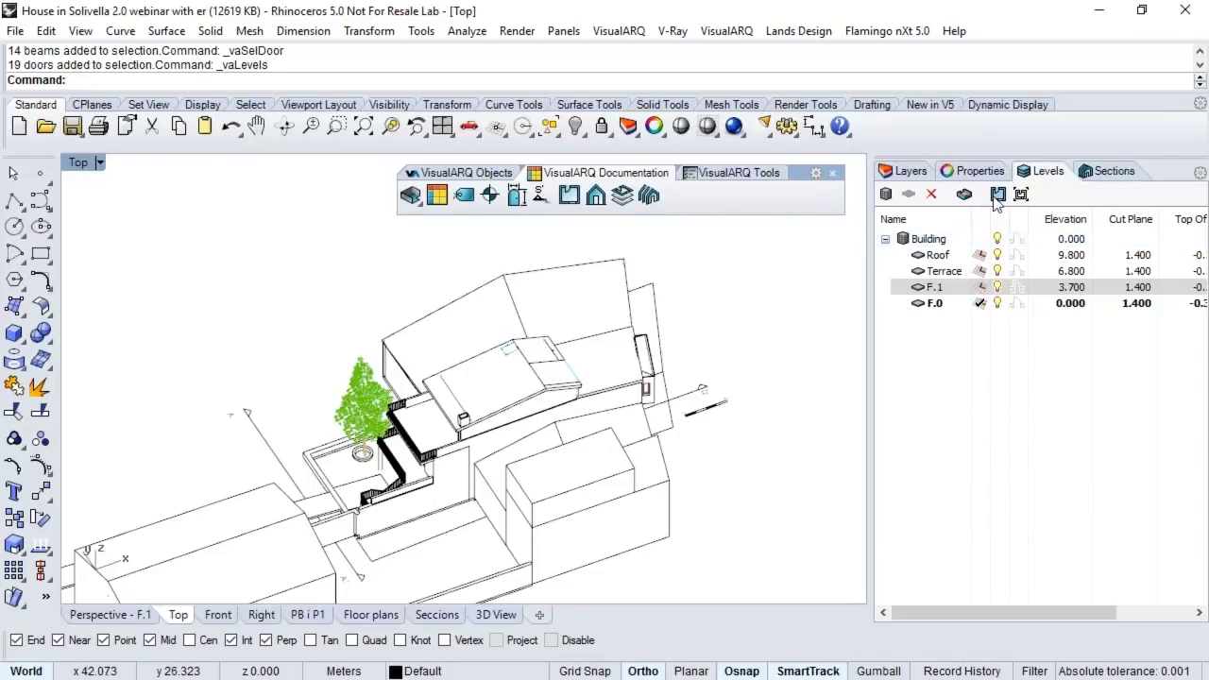
left_click(912, 304)
left_click(963, 288)
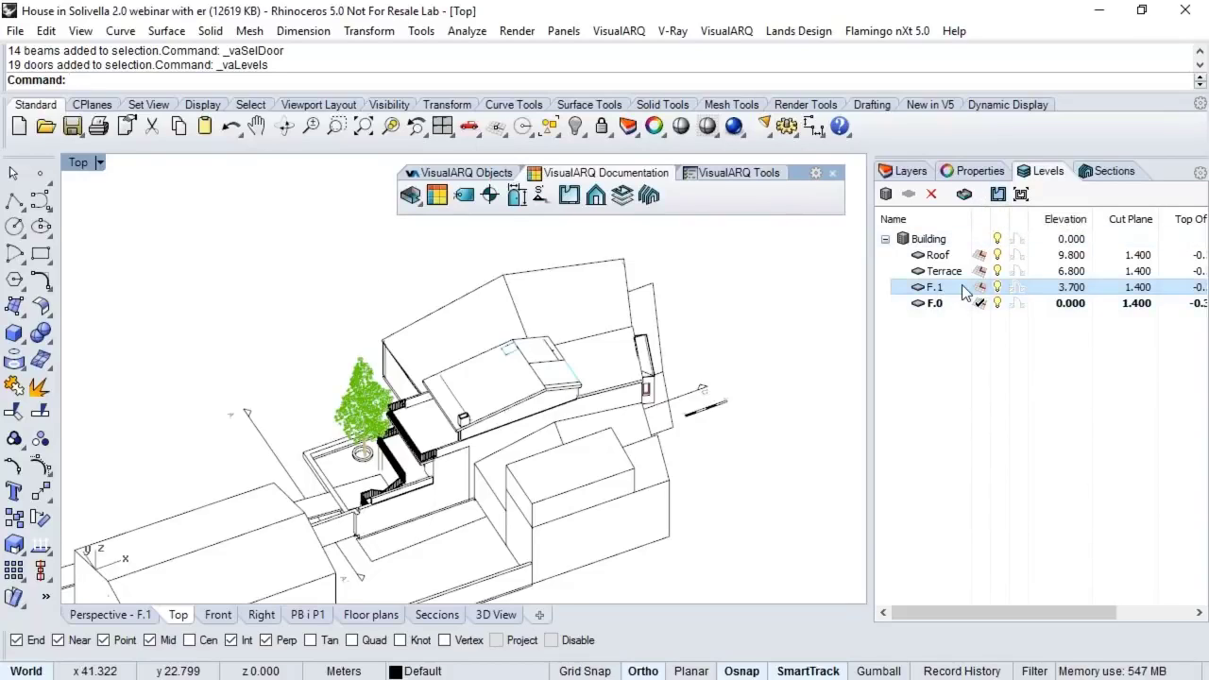
left_click(998, 194)
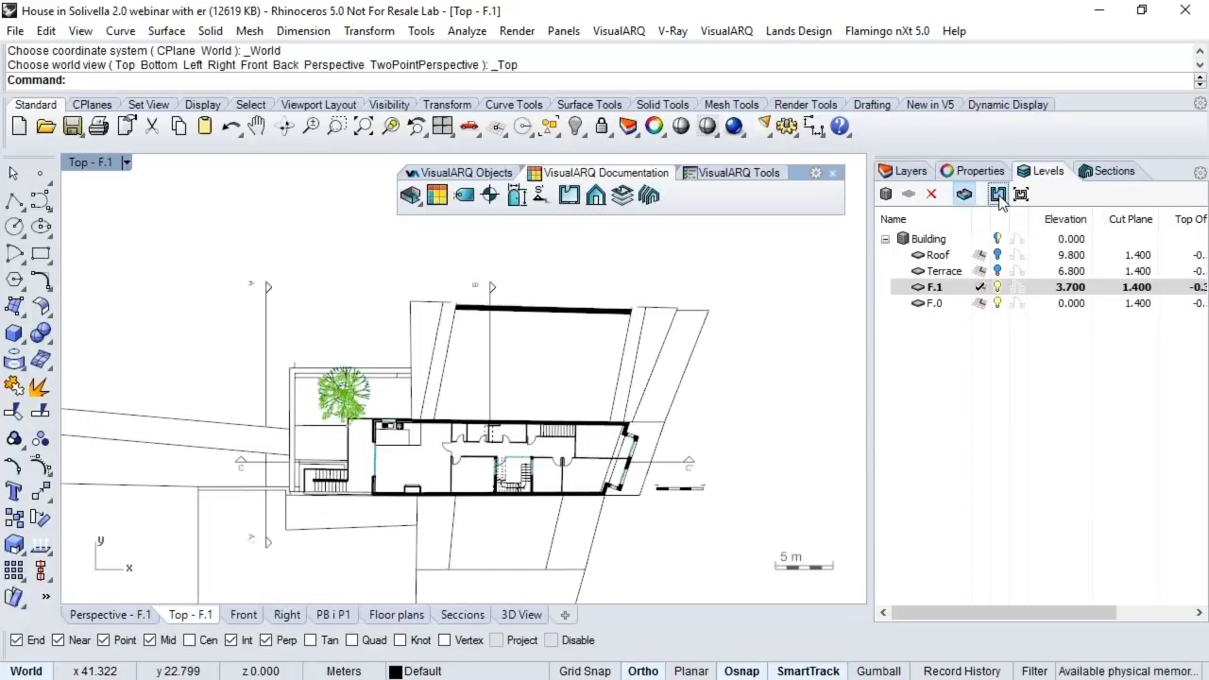
left_click(956, 286)
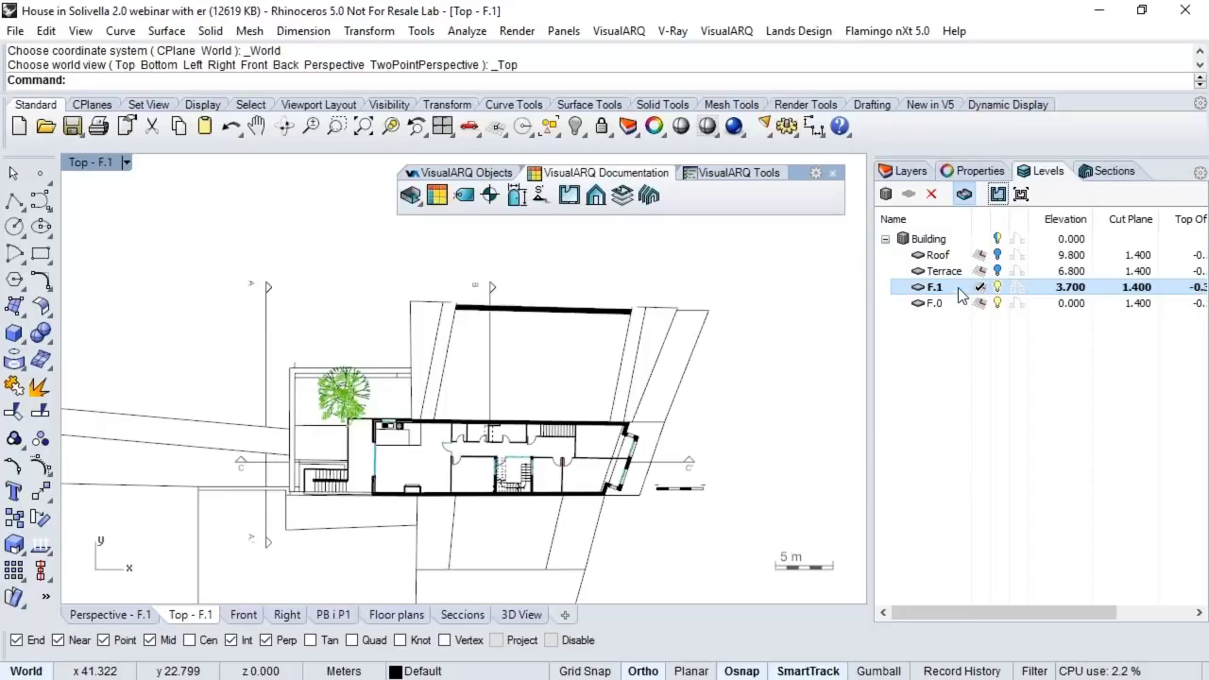
left_click(965, 195)
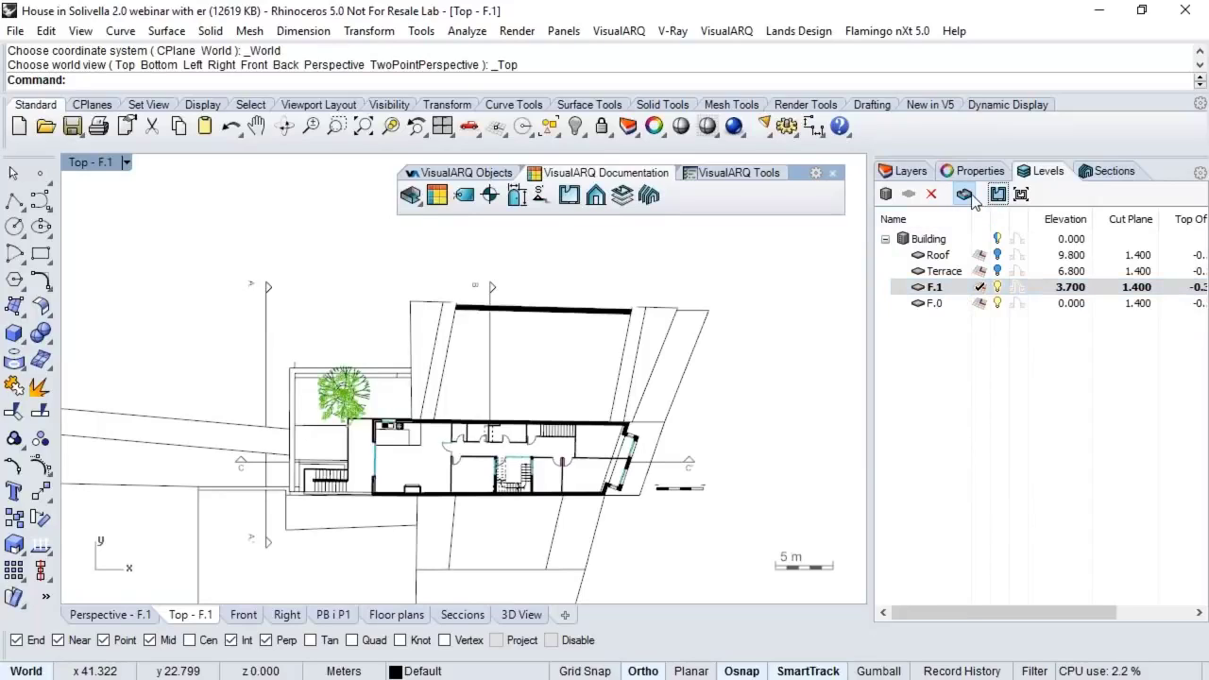
left_click(956, 289)
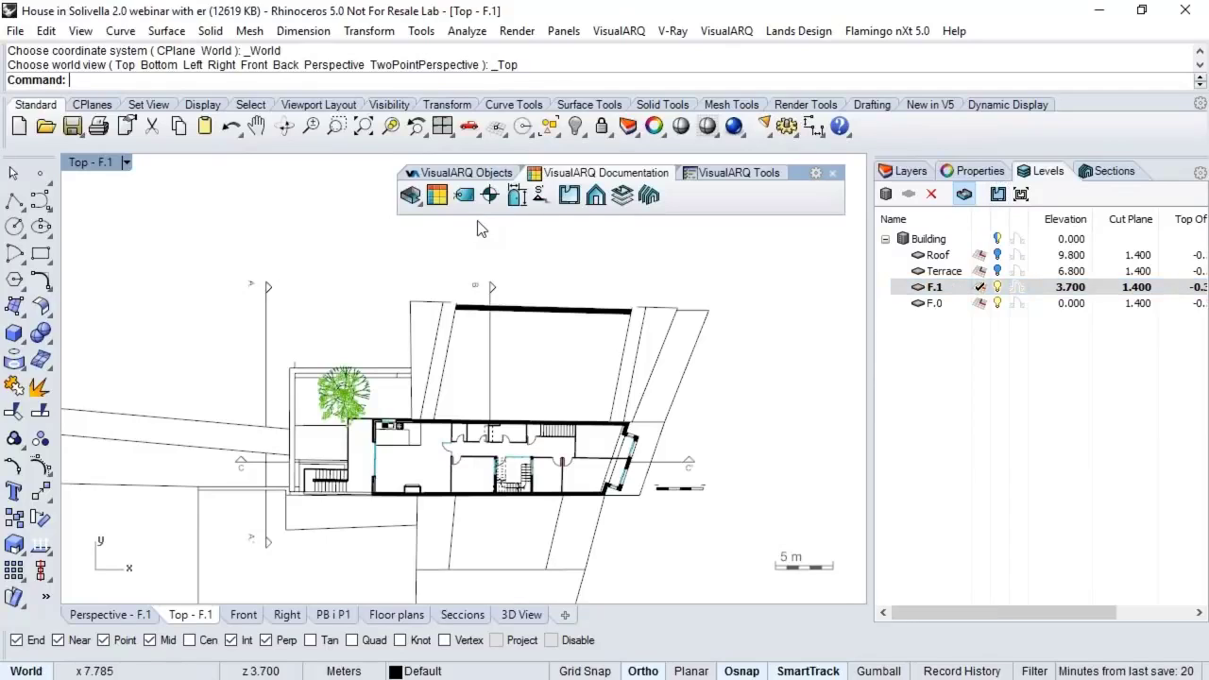
Step: Tilt the Top view cut at level F.1 and set its display mode to Shaded
left_click(126, 162)
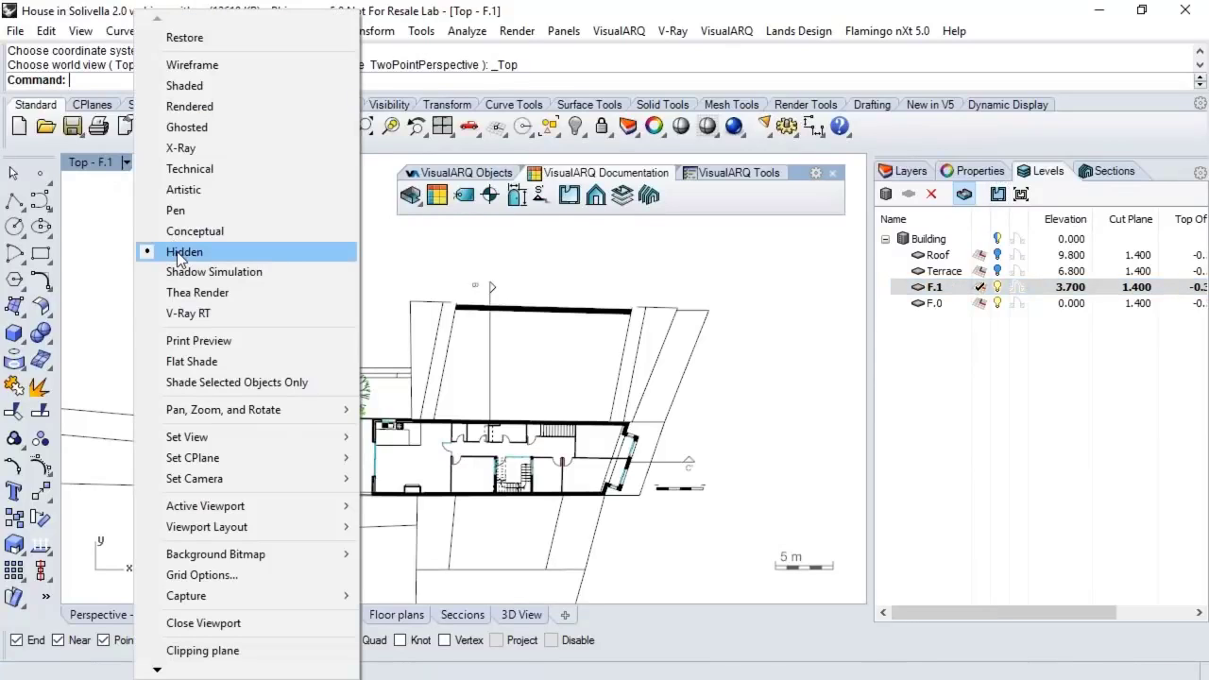
left_click(548, 270)
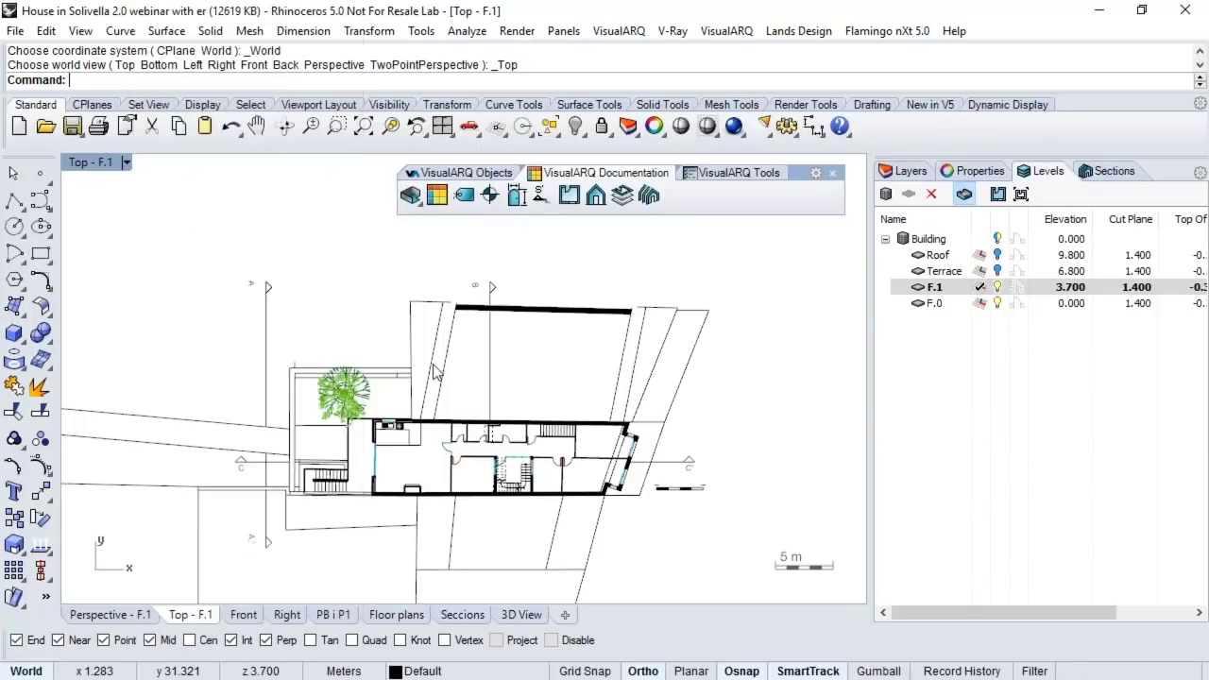
right_click_drag(460, 425, 255, 222, "ctrl+shift")
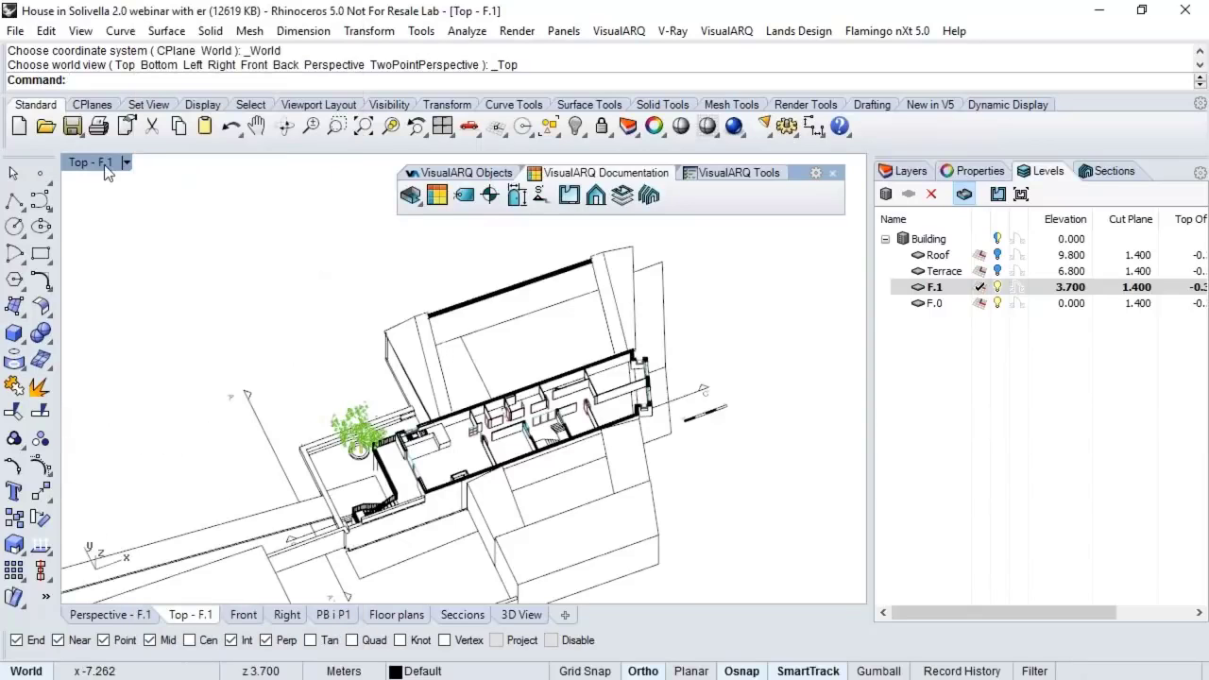
left_click(126, 162)
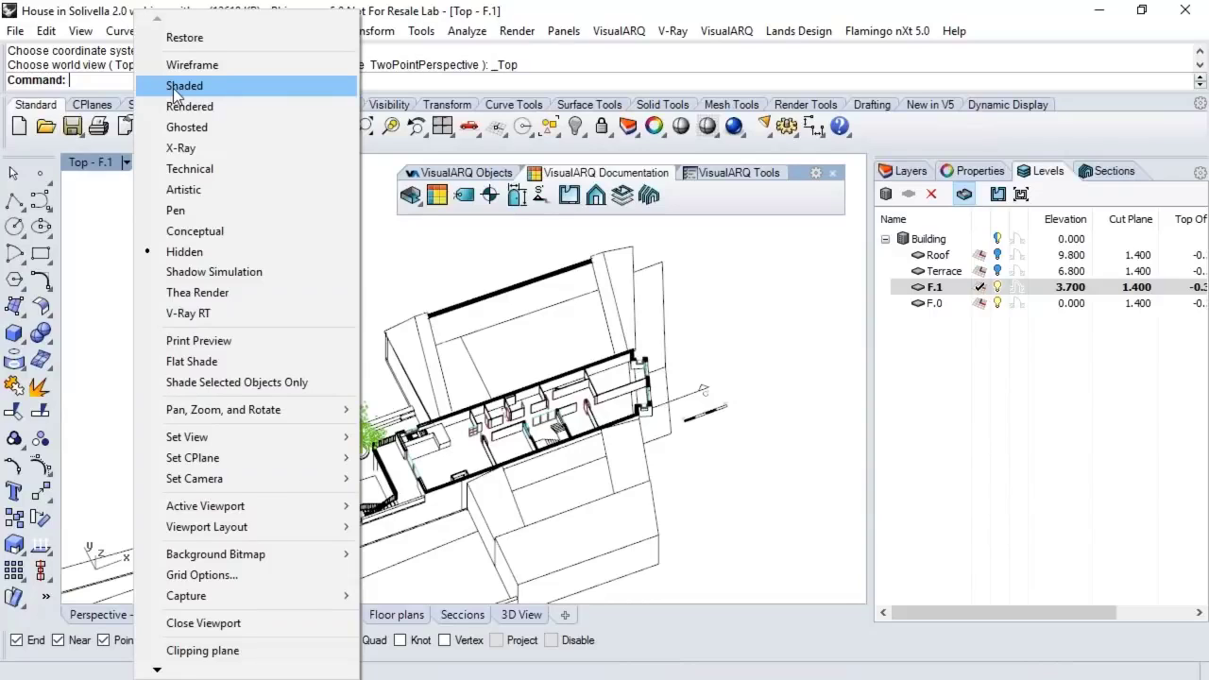
key("Return")
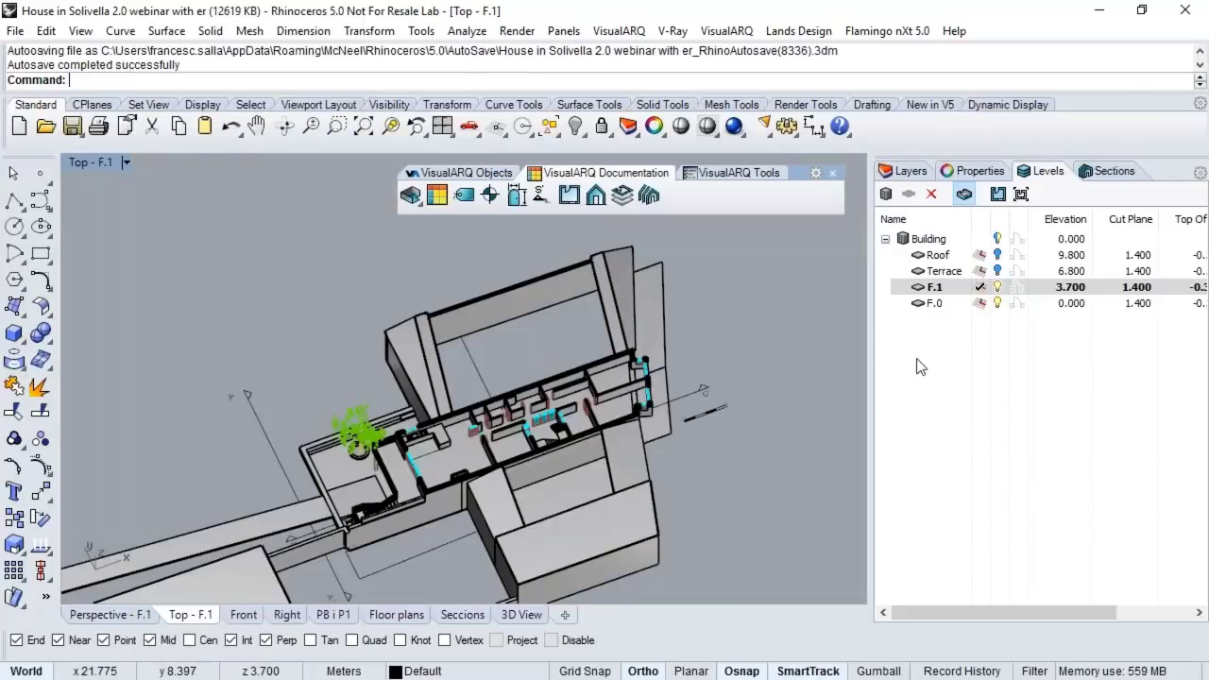
Step: Align the Top view to the Terrace level so it shows that floor's cut plan
left_click(944, 271)
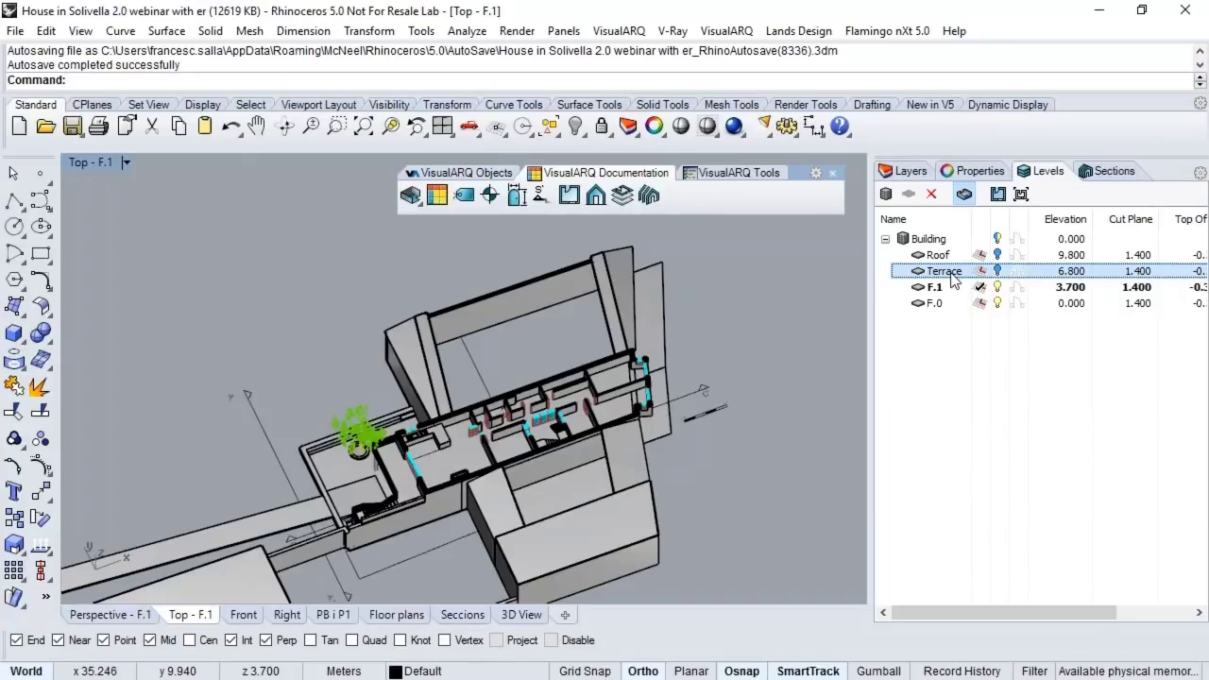
left_click(997, 194)
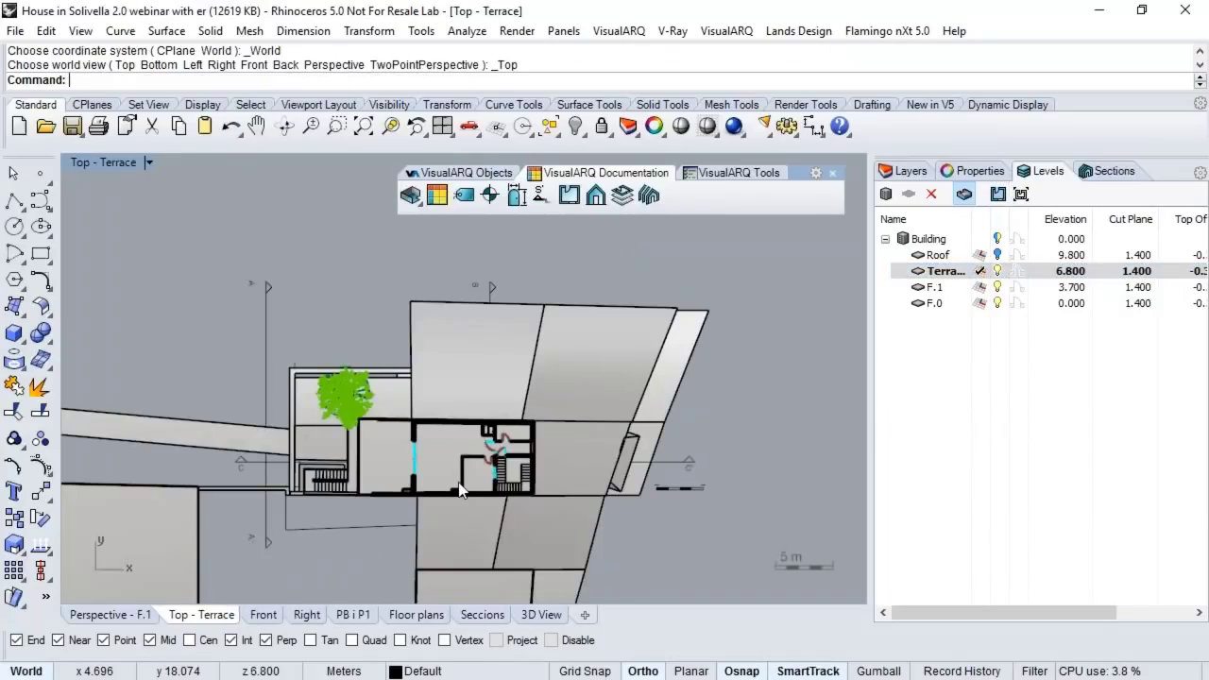
right_click_drag(478, 447, 488, 400)
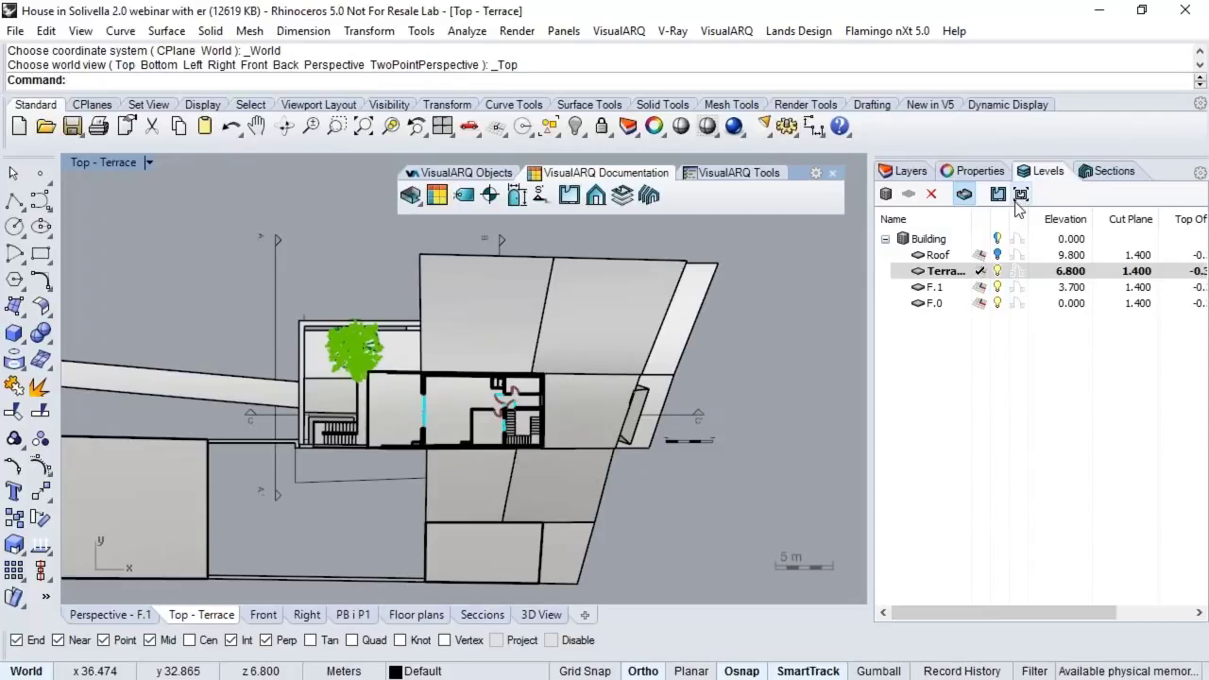
Step: Align the Top view to level F.0 and show its cut plan in the Hidden display mode
left_click(949, 303)
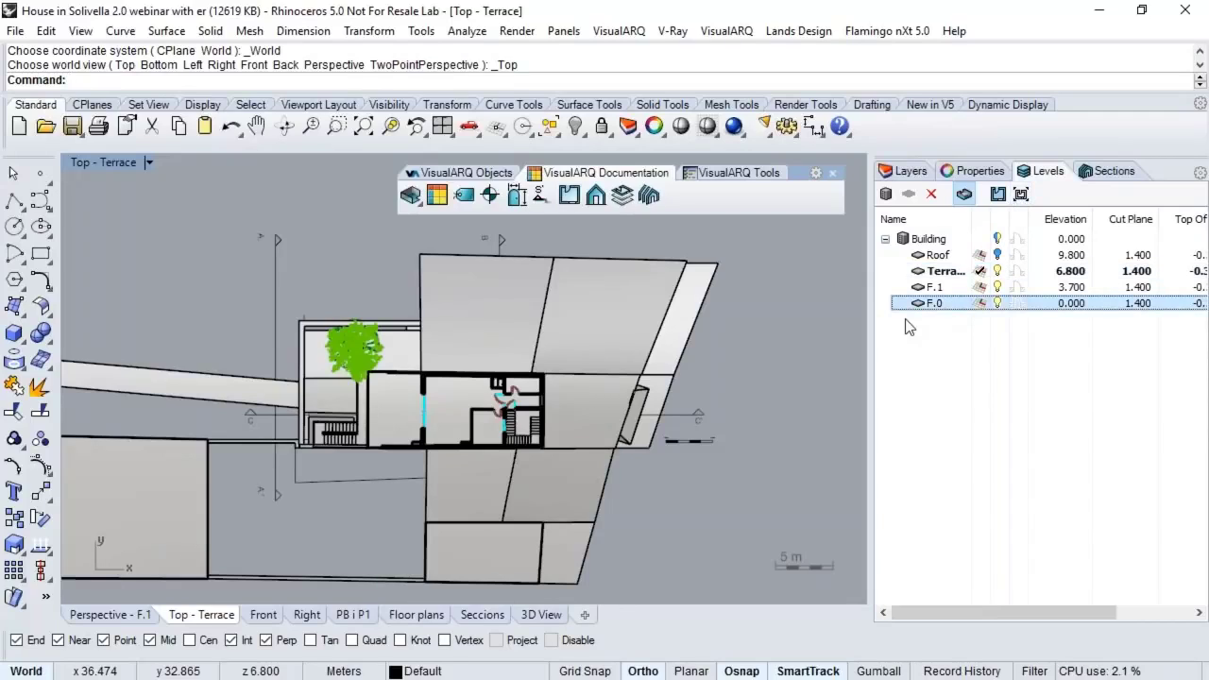
left_click(1020, 196)
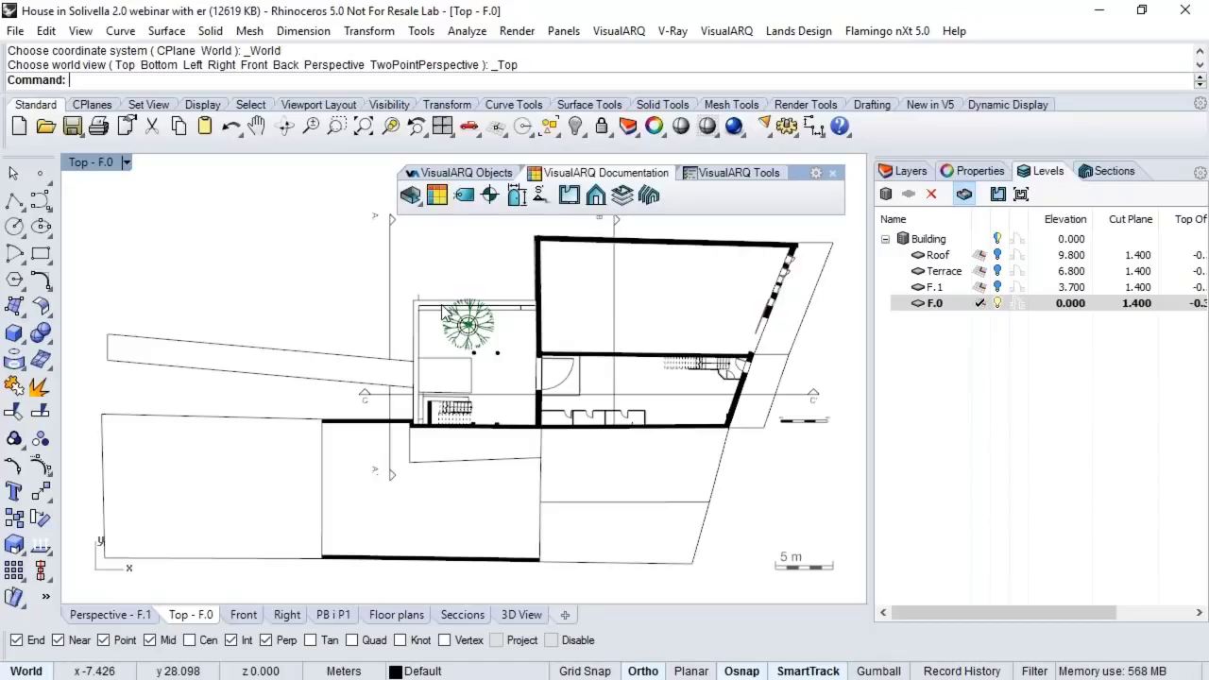
left_click(105, 165)
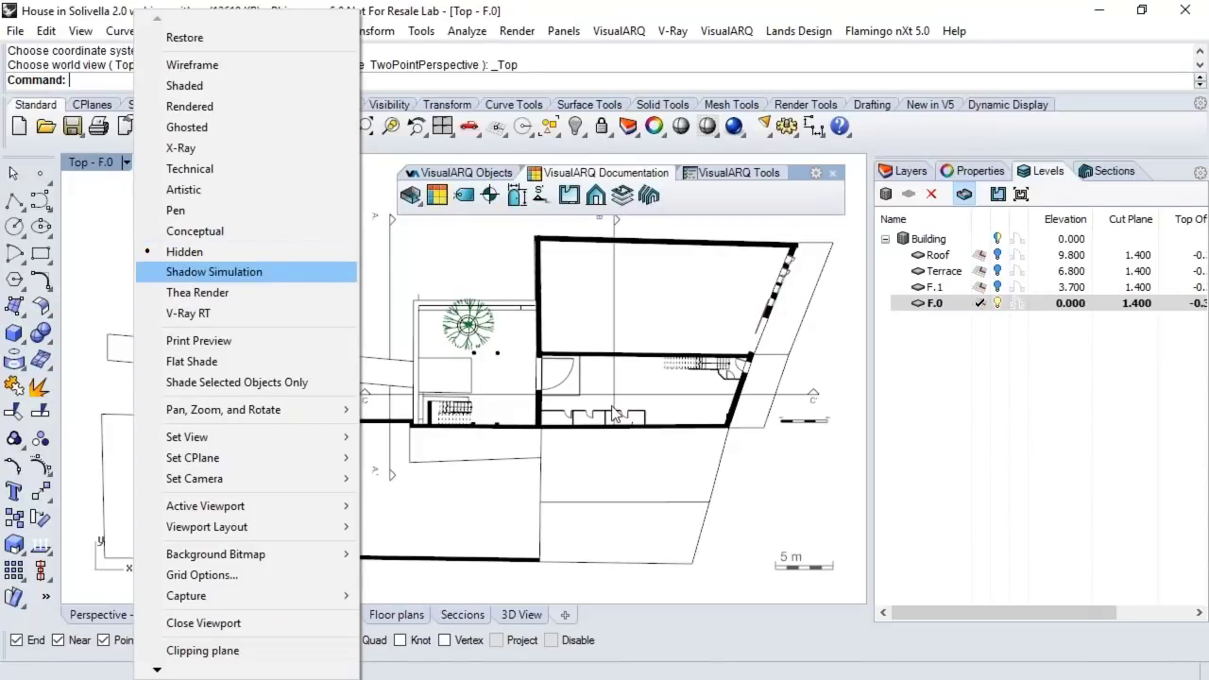
left_click(184, 251)
right_click_drag(547, 365, 539, 367)
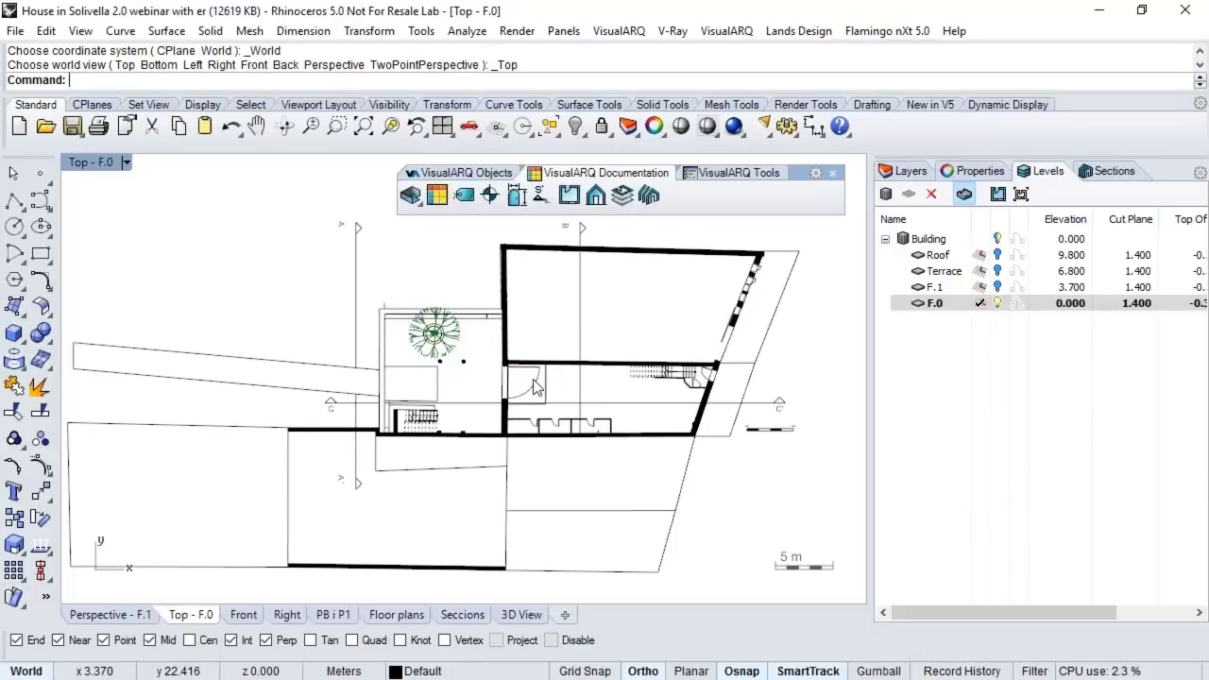
Step: Turn off the level F.1 cut plane in the Perspective view and open the section manager
left_click(143, 615)
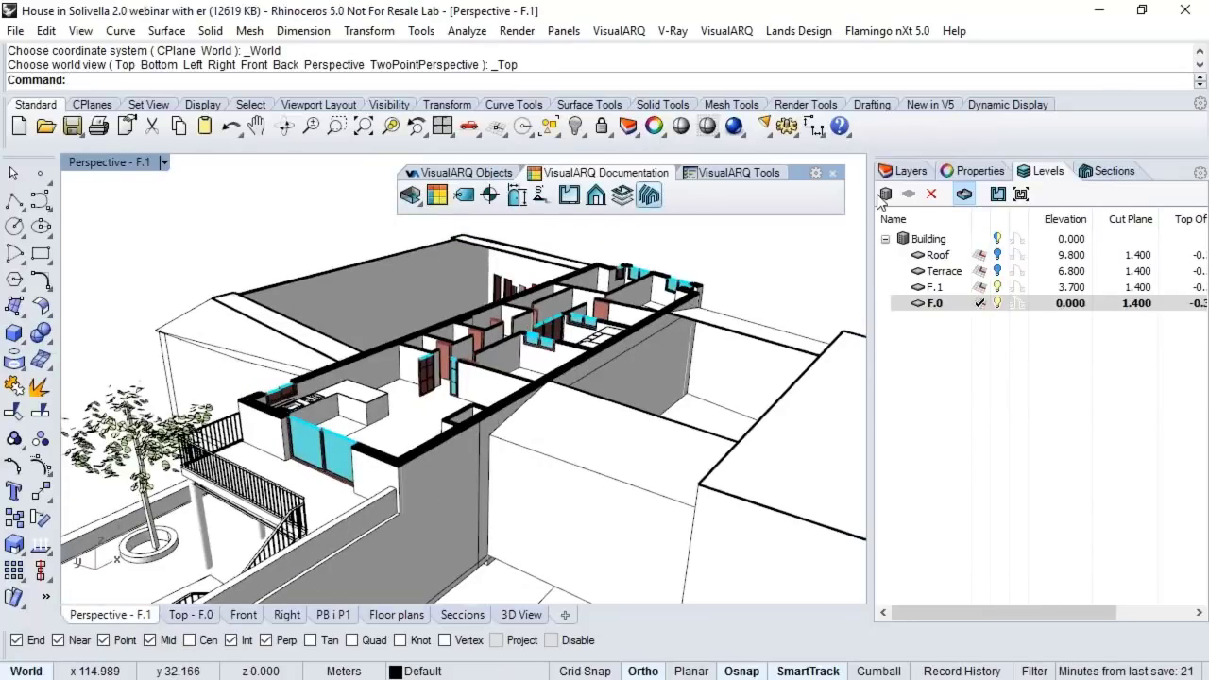
left_click(1111, 171)
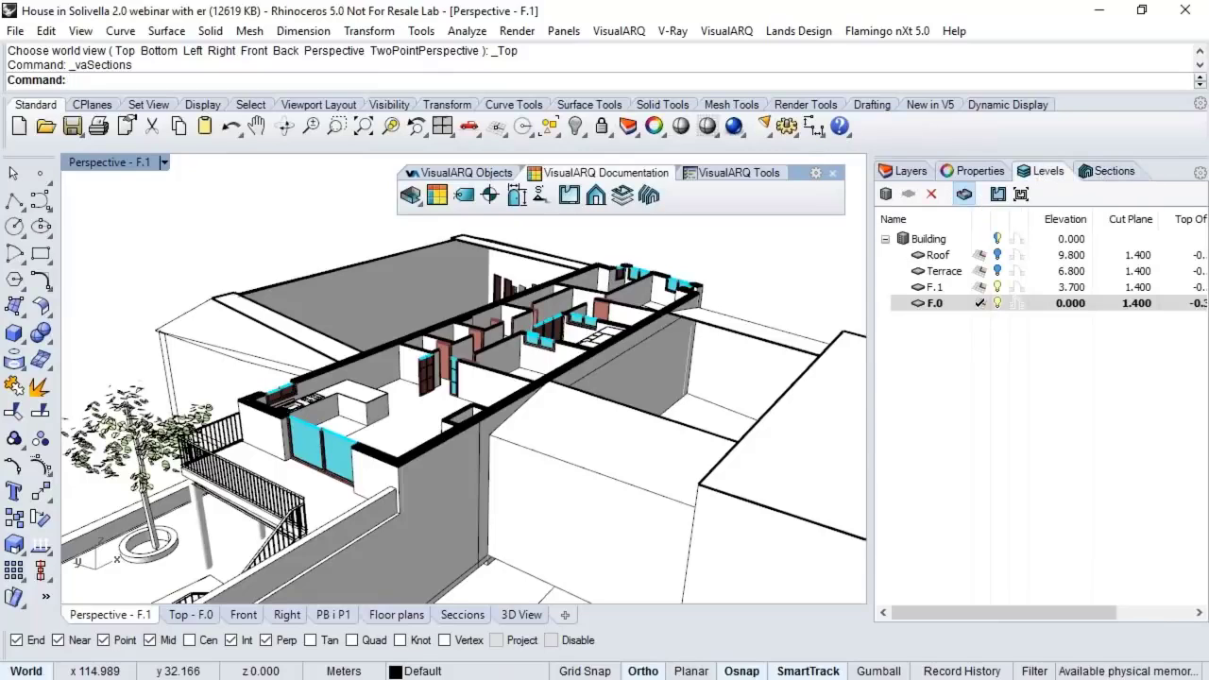
left_click(928, 239)
left_click(963, 193)
left_click(1096, 176)
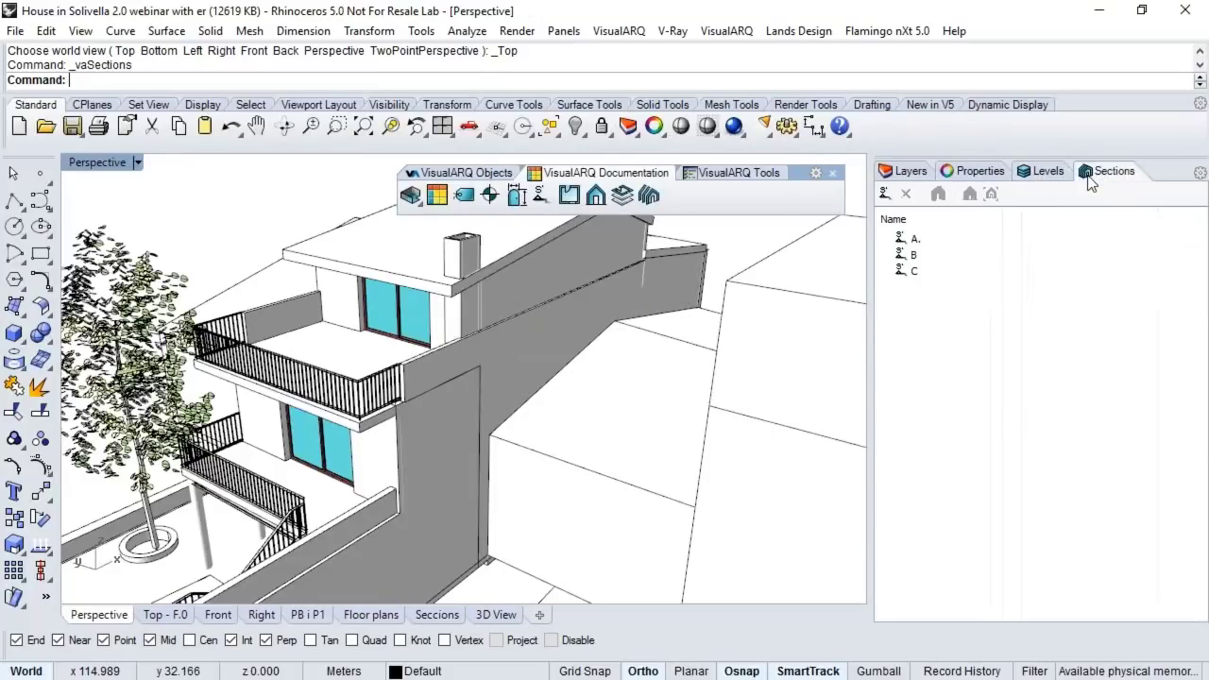
Step: Locate the existing section lines around the house by selecting them in the Perspective view, and clear the selection
right_click_drag(613, 275, 680, 279)
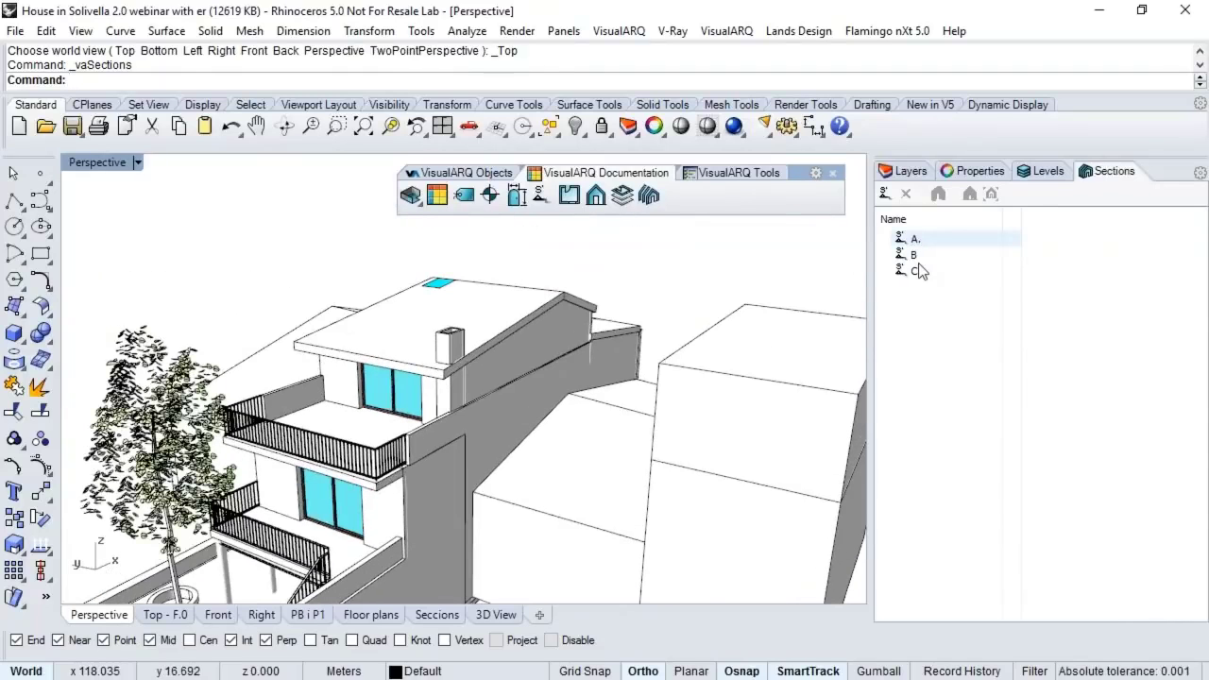
scroll(463, 396, "down", 3)
right_click_drag(463, 397, 533, 201)
left_click(329, 535)
left_click(327, 544)
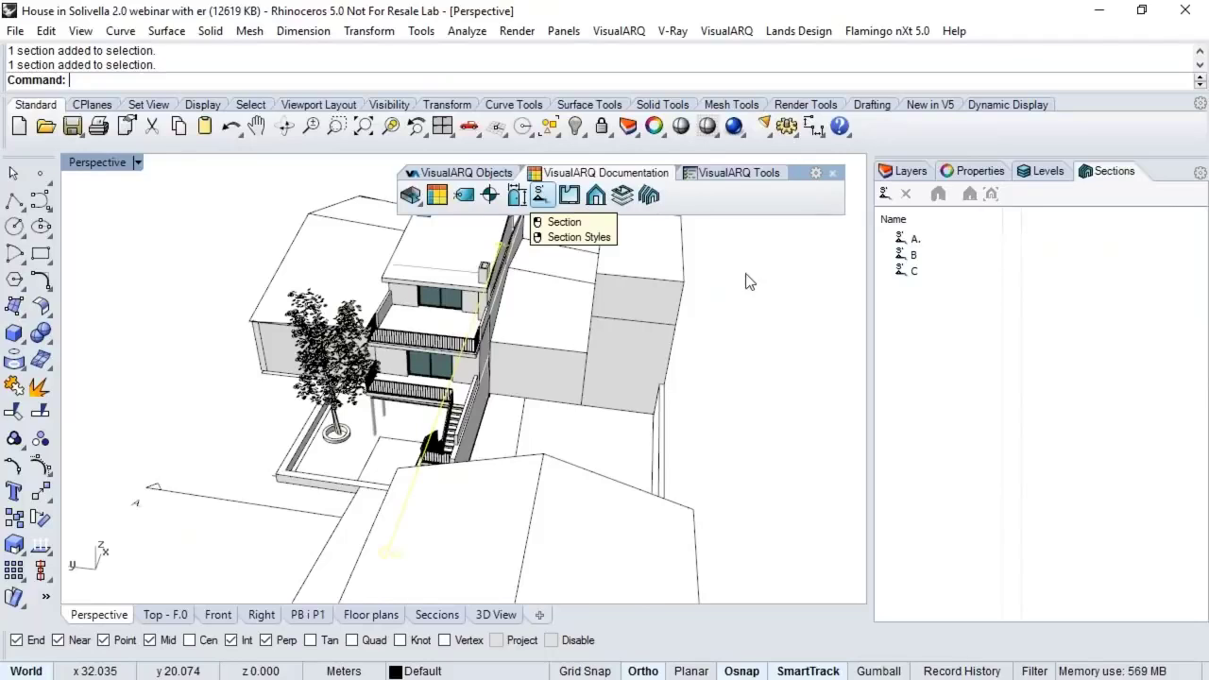
key("Escape")
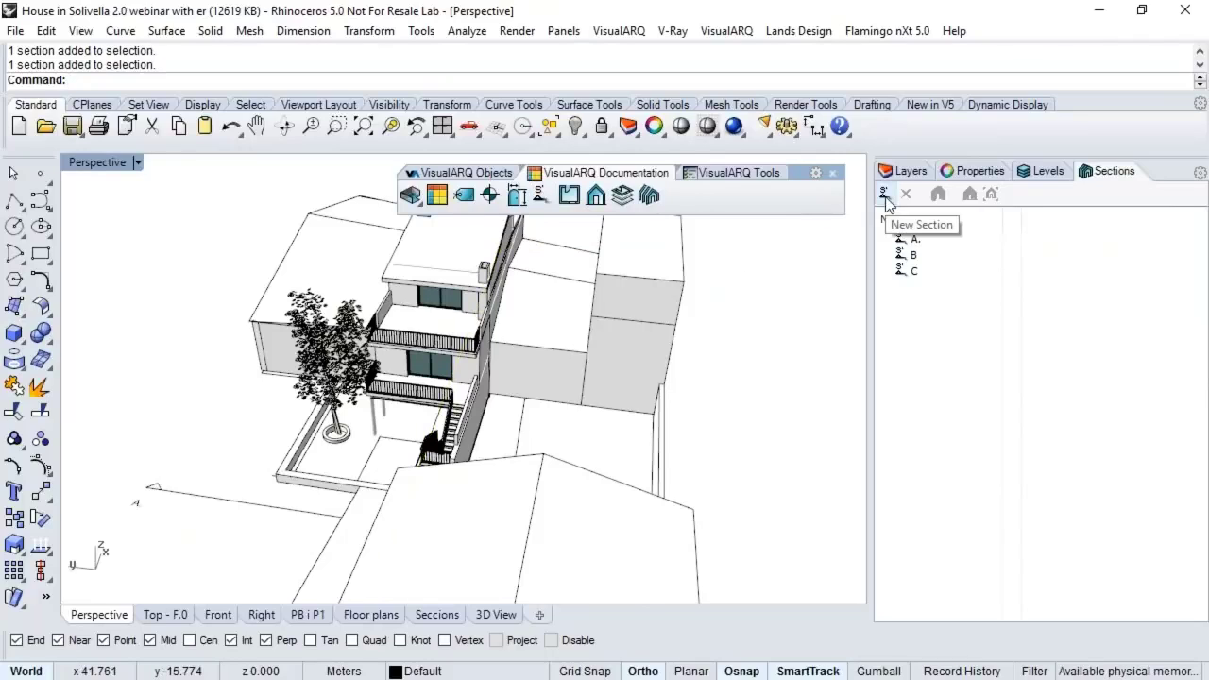
Step: Start a new Standard-style section and draw its cutting line lengthwise through the house with object snaps disabled
left_click(885, 196)
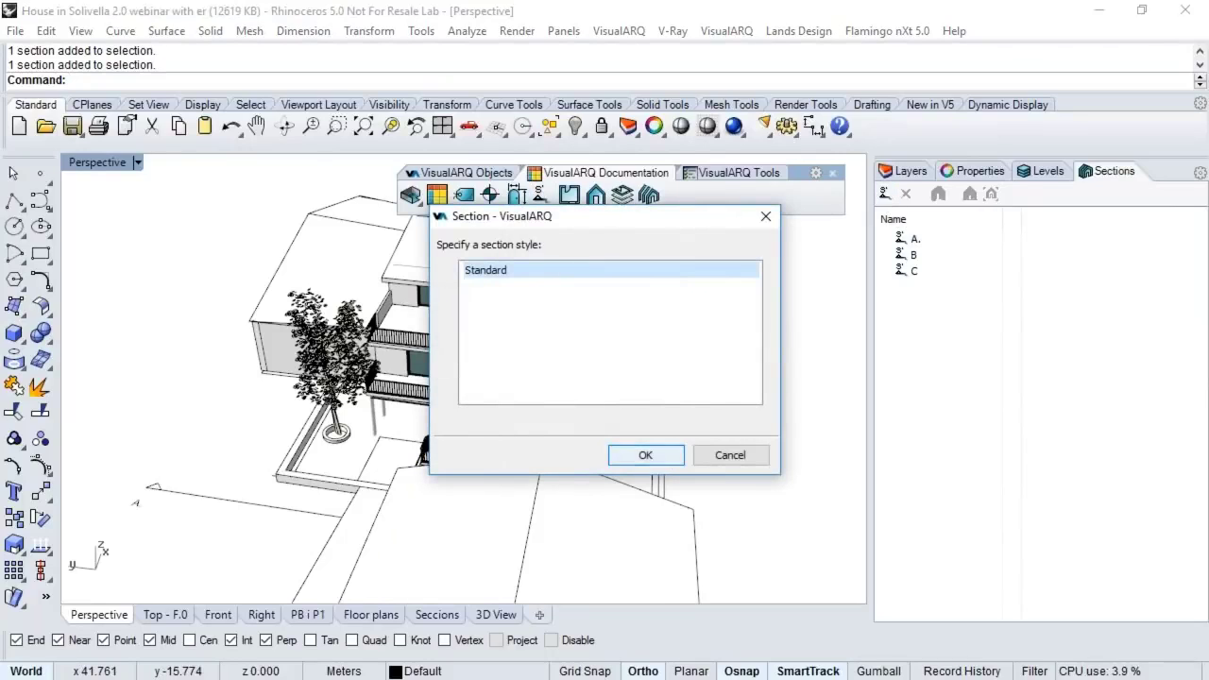
key("Return")
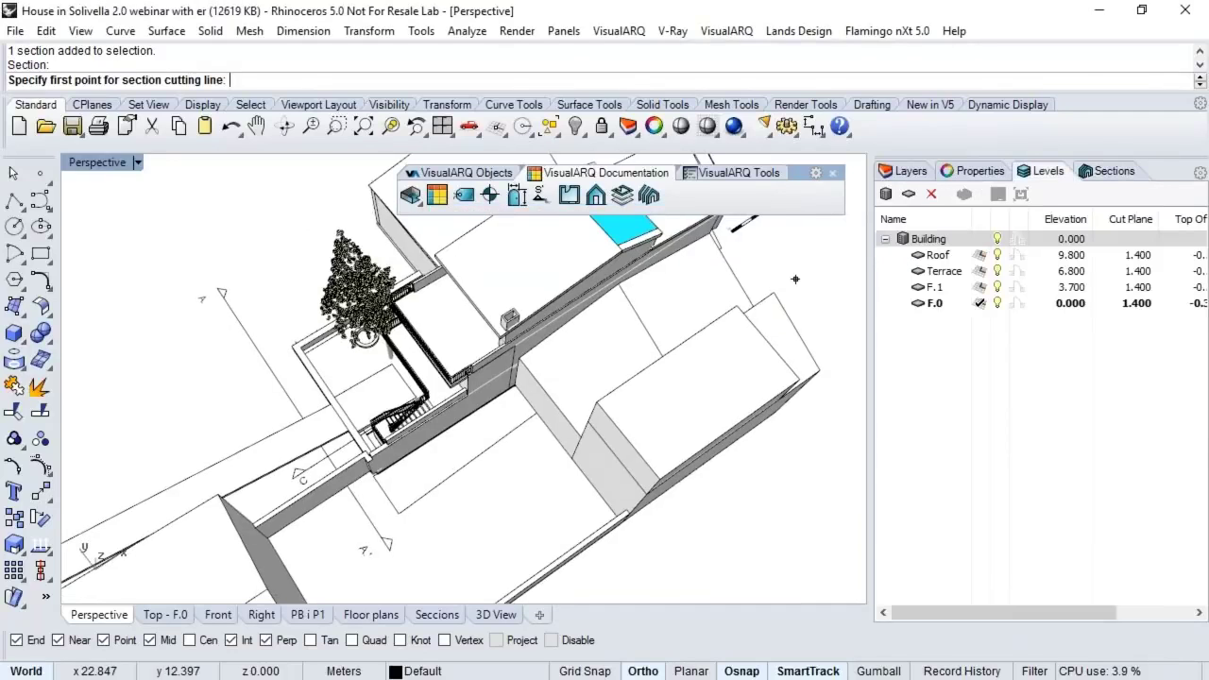
scroll(404, 391, "down", 2)
left_click(293, 381)
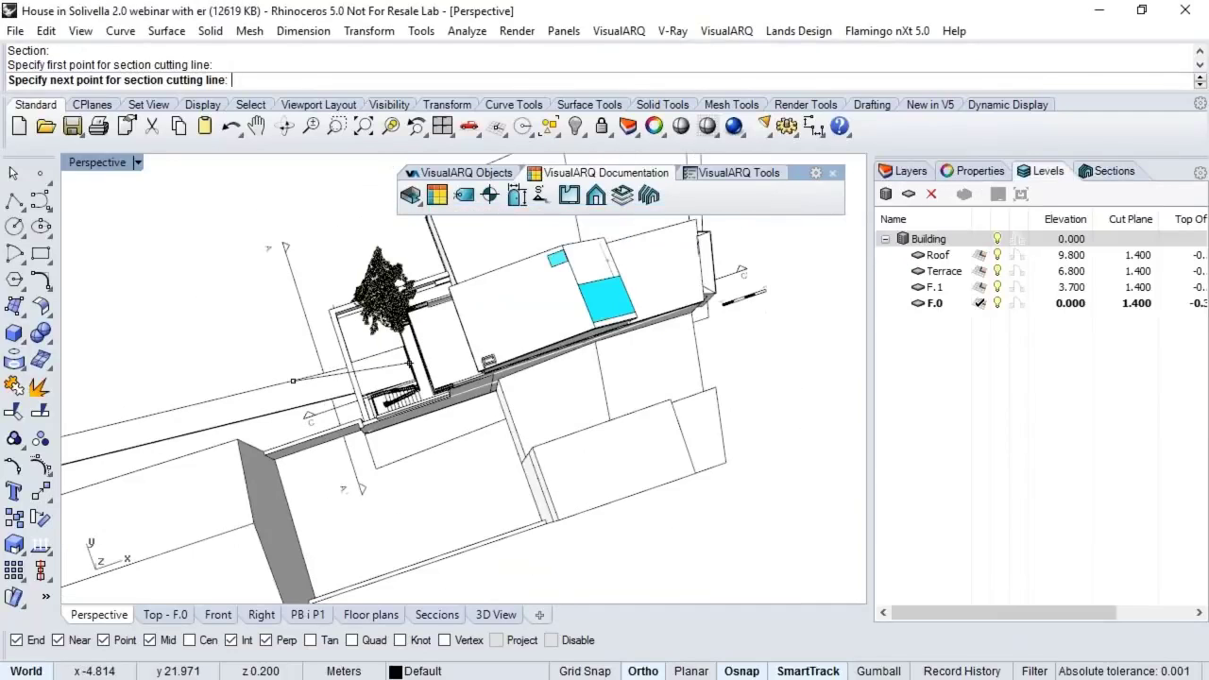
left_click(553, 640)
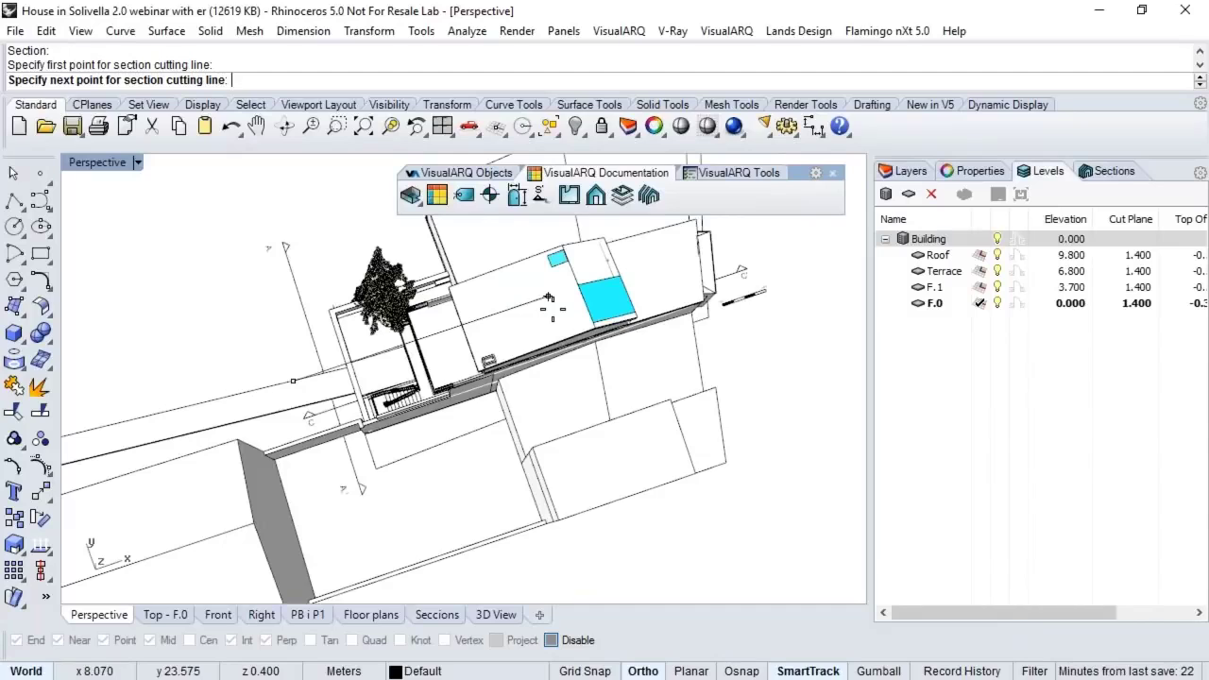
scroll(552, 308, "down", 2)
scroll(552, 309, "up", 2)
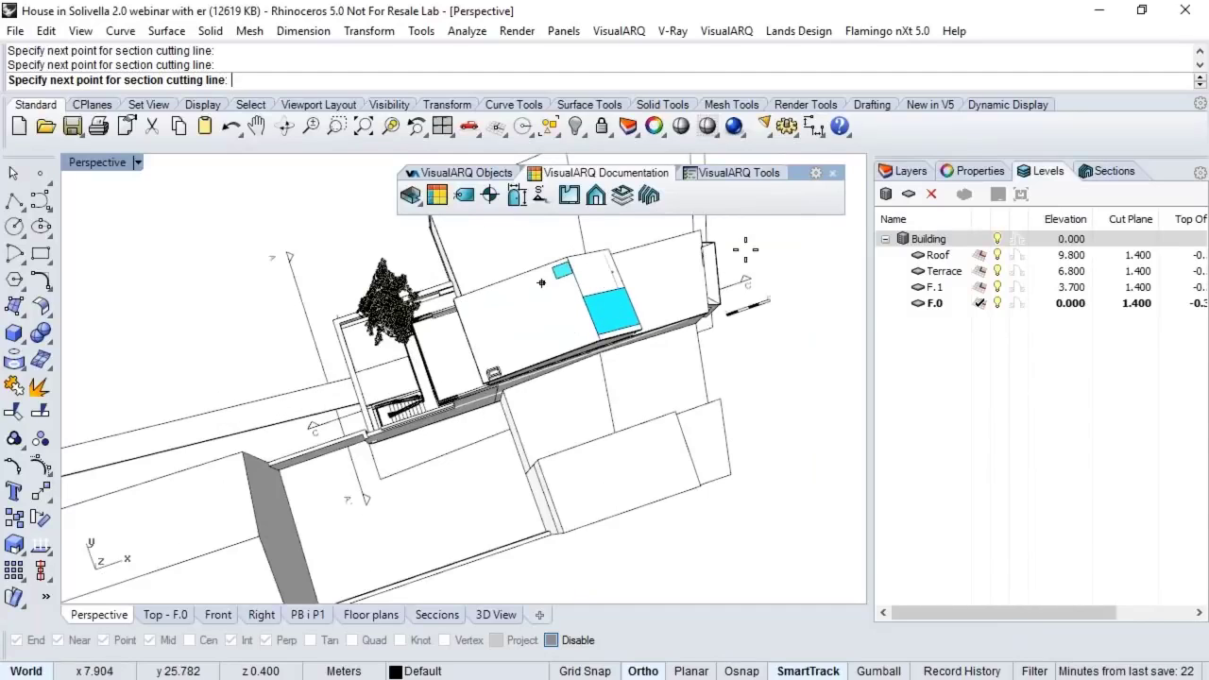
scroll(402, 314, "down", 1)
left_click(401, 314)
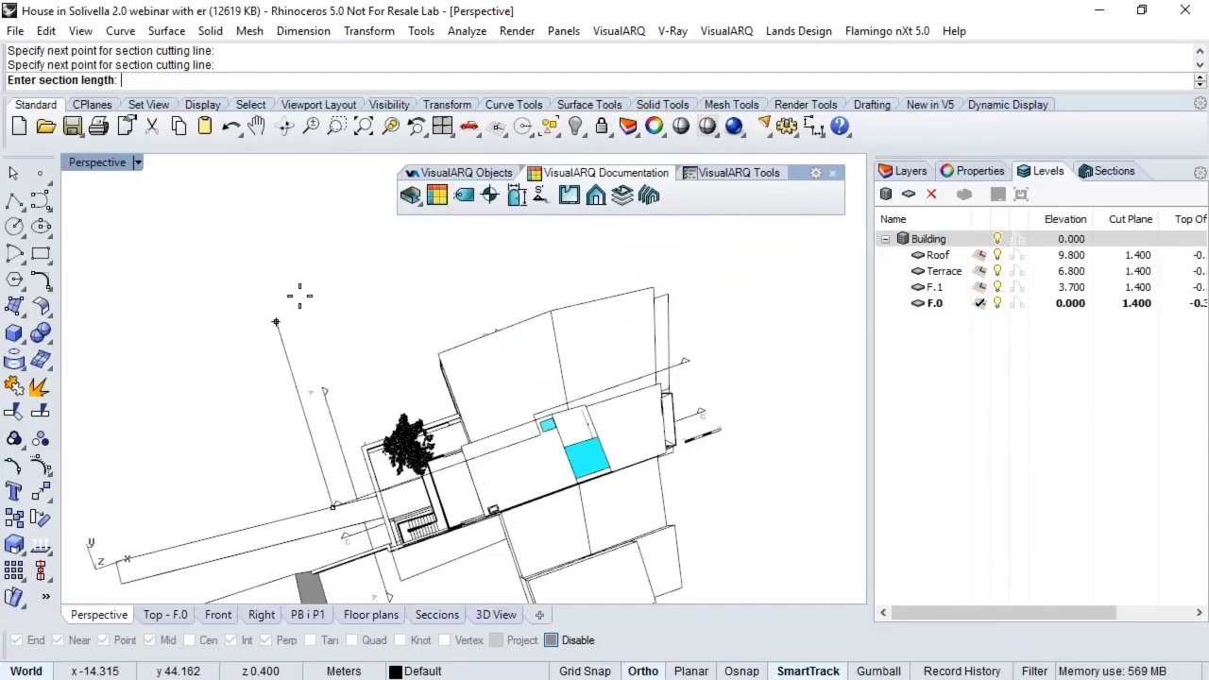
Step: Extend the new section's depth freehand past the far side of the building and set its reference text to D
left_click(273, 315)
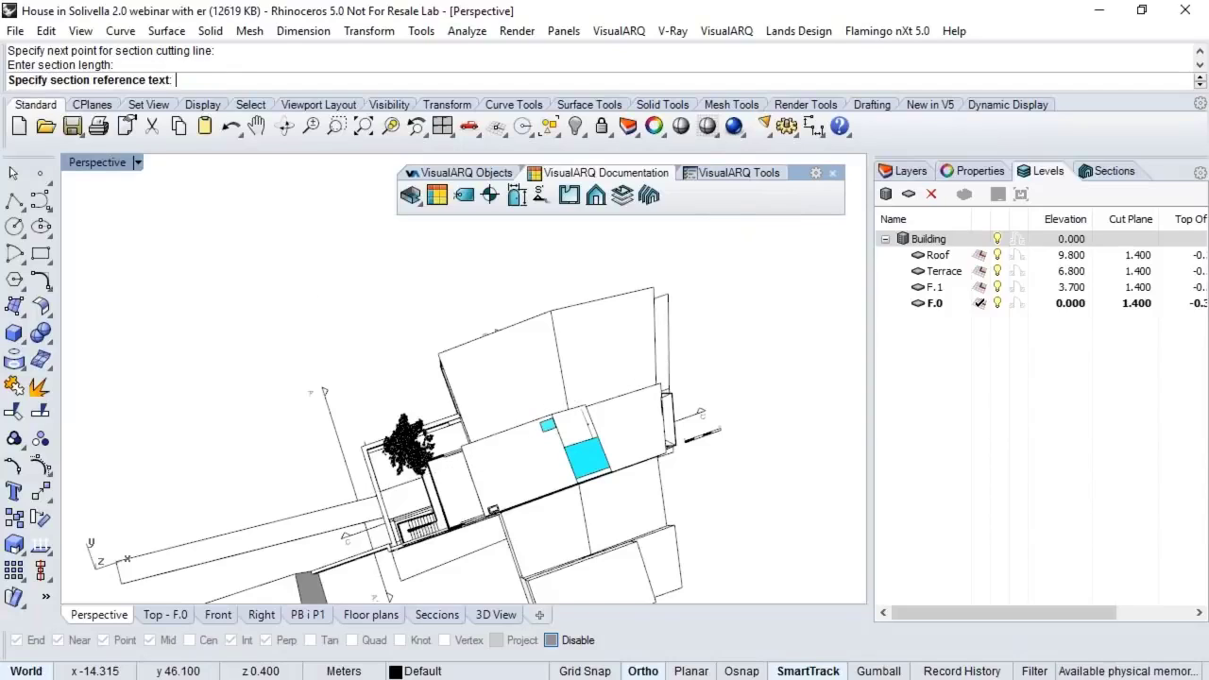
type("D")
key("Return")
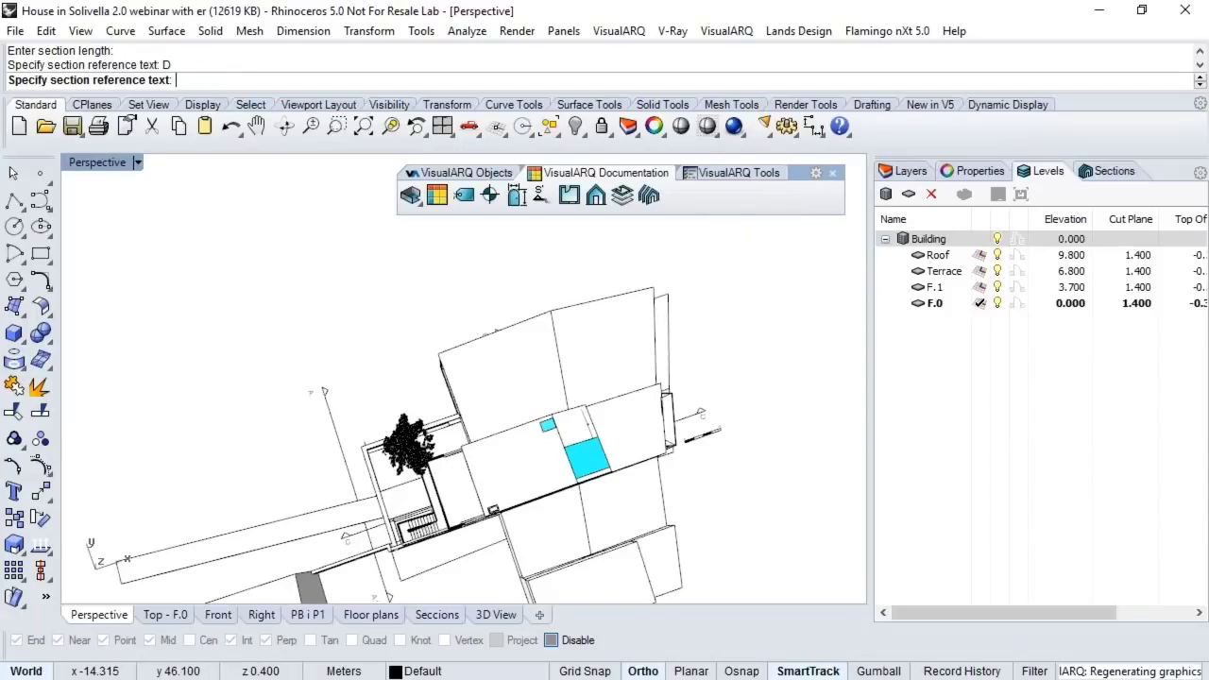
key("Return")
right_click_drag(410, 412, 426, 359)
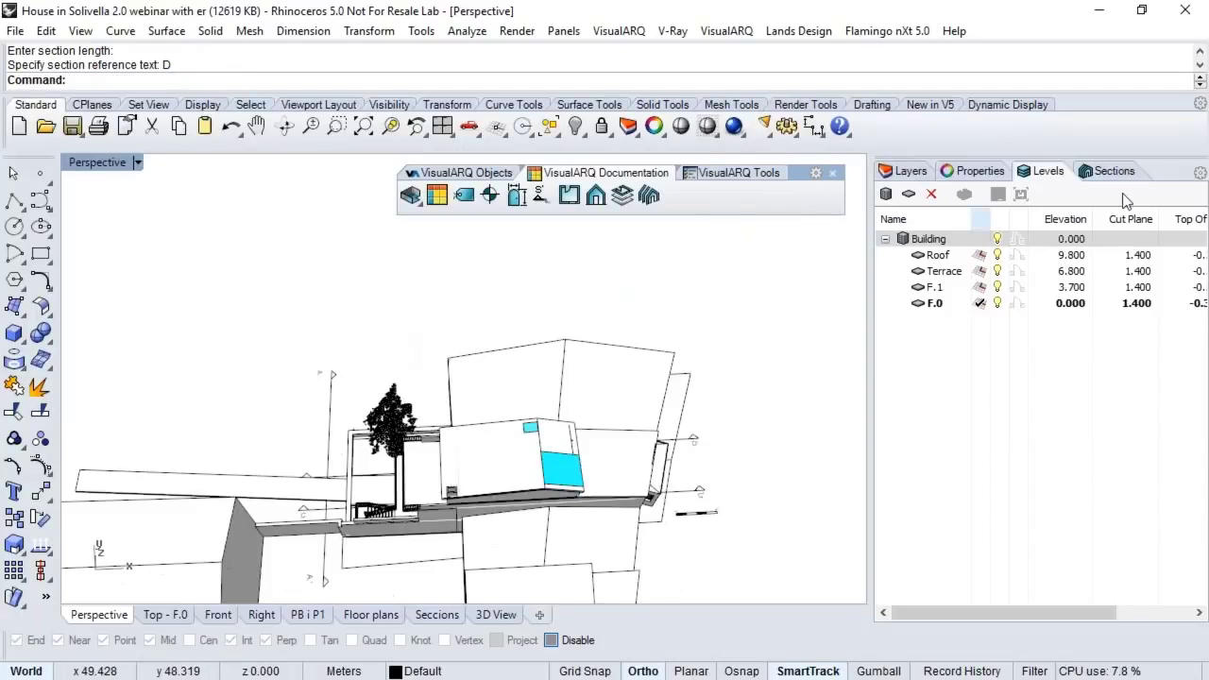
Step: Enable the dynamic section for section C in the Perspective view to reveal the house's interior lengthwise
left_click(1114, 171)
right_click_drag(661, 359, 718, 453)
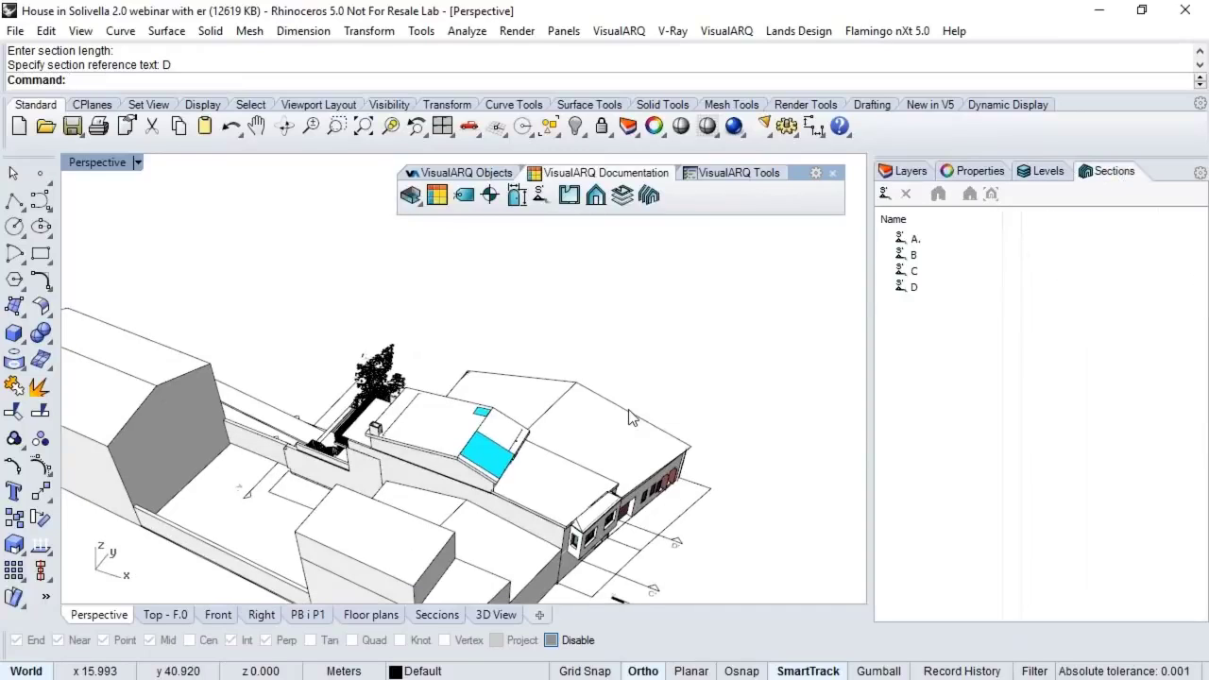
left_click(911, 271)
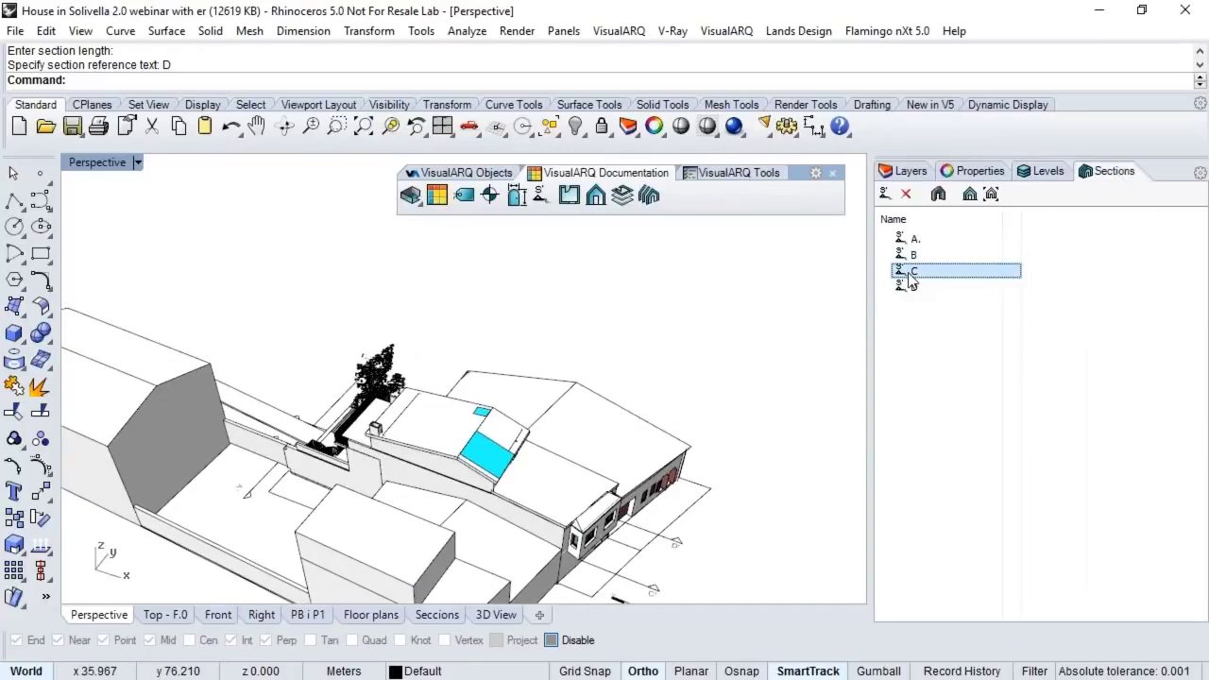
left_click(939, 195)
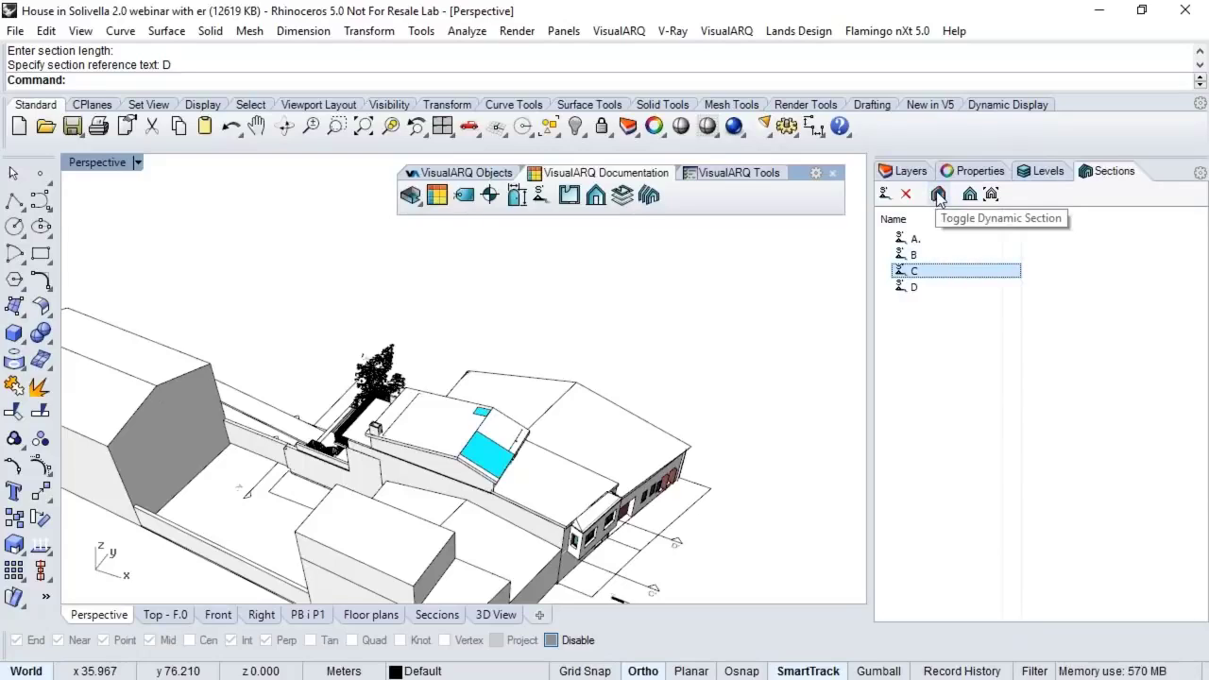
left_click(939, 196)
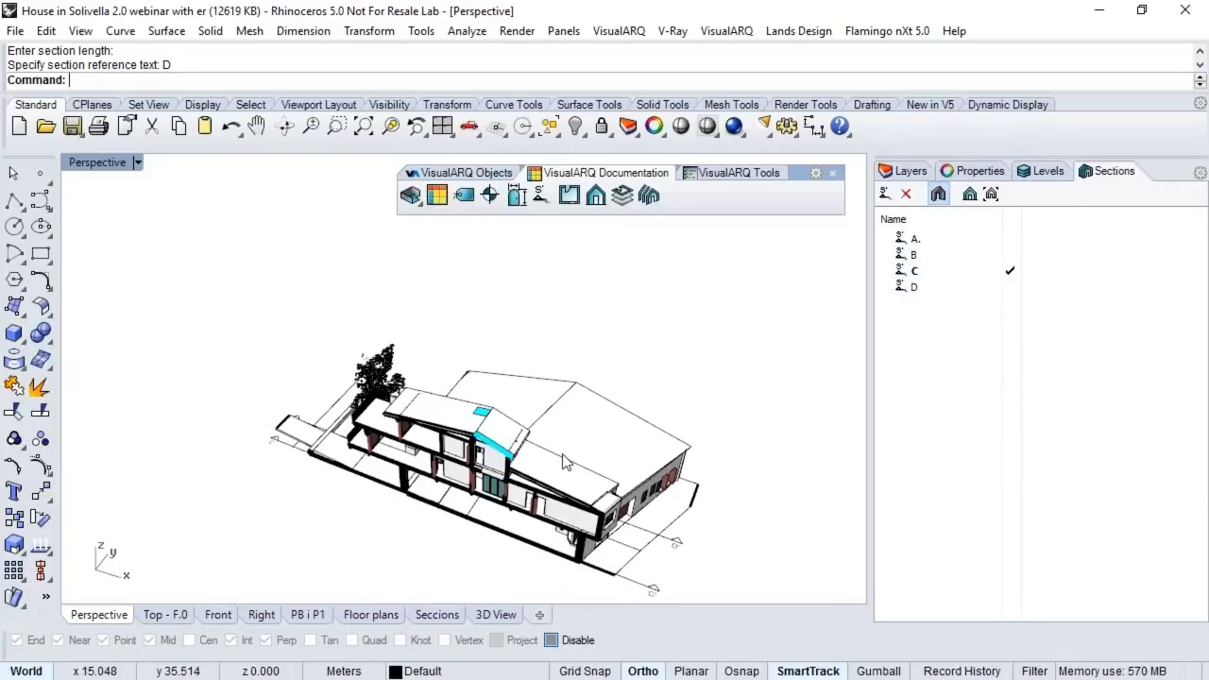
scroll(563, 468, "up", 3)
scroll(564, 467, "up", 2)
scroll(564, 467, "up", 2)
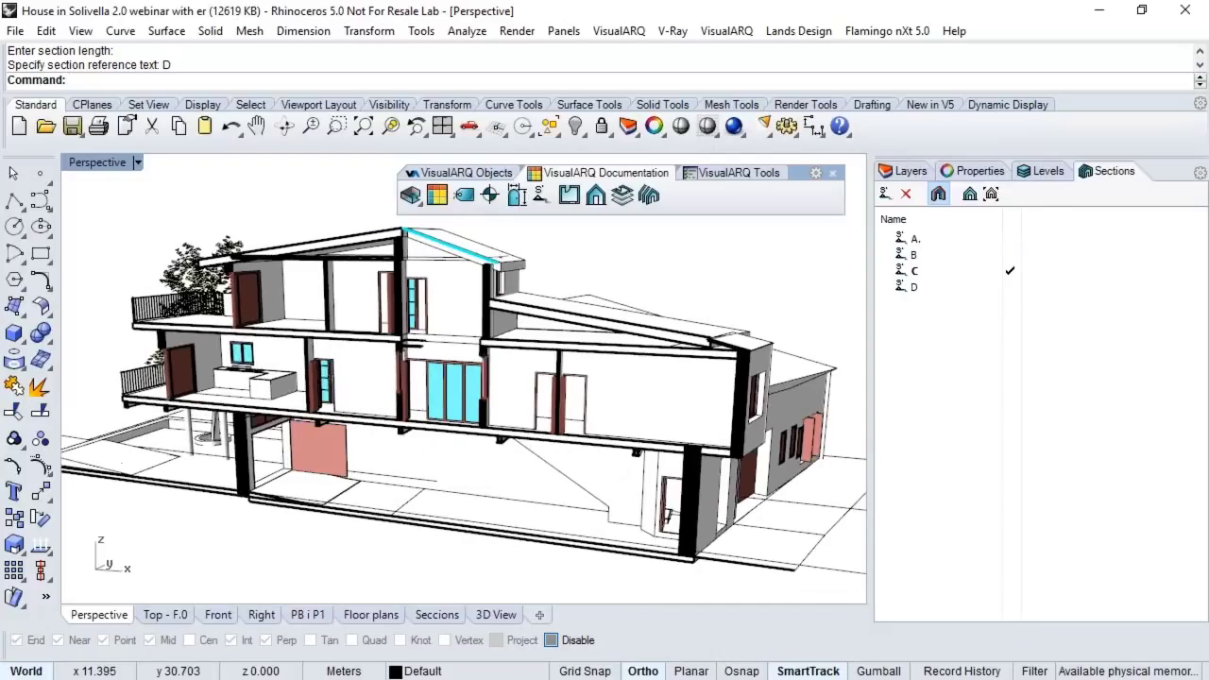
Step: Switch the dynamic section to section B and orbit to face its cut
double_click(914, 255)
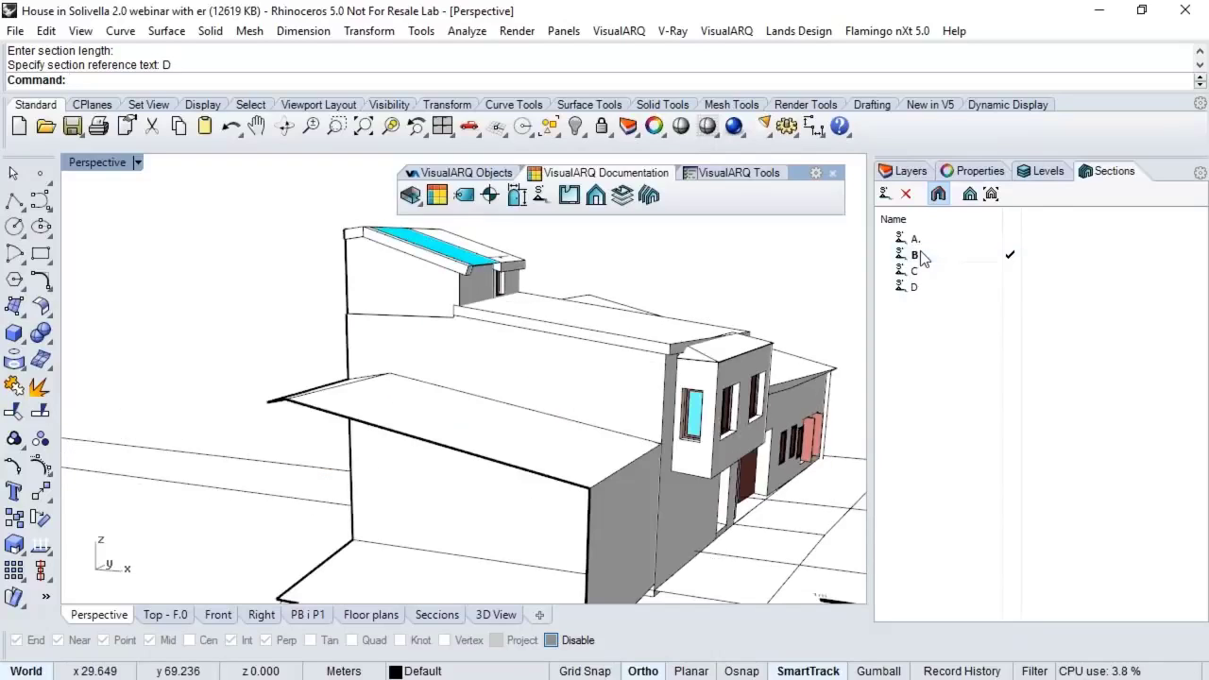
right_click_drag(255, 396, 402, 414)
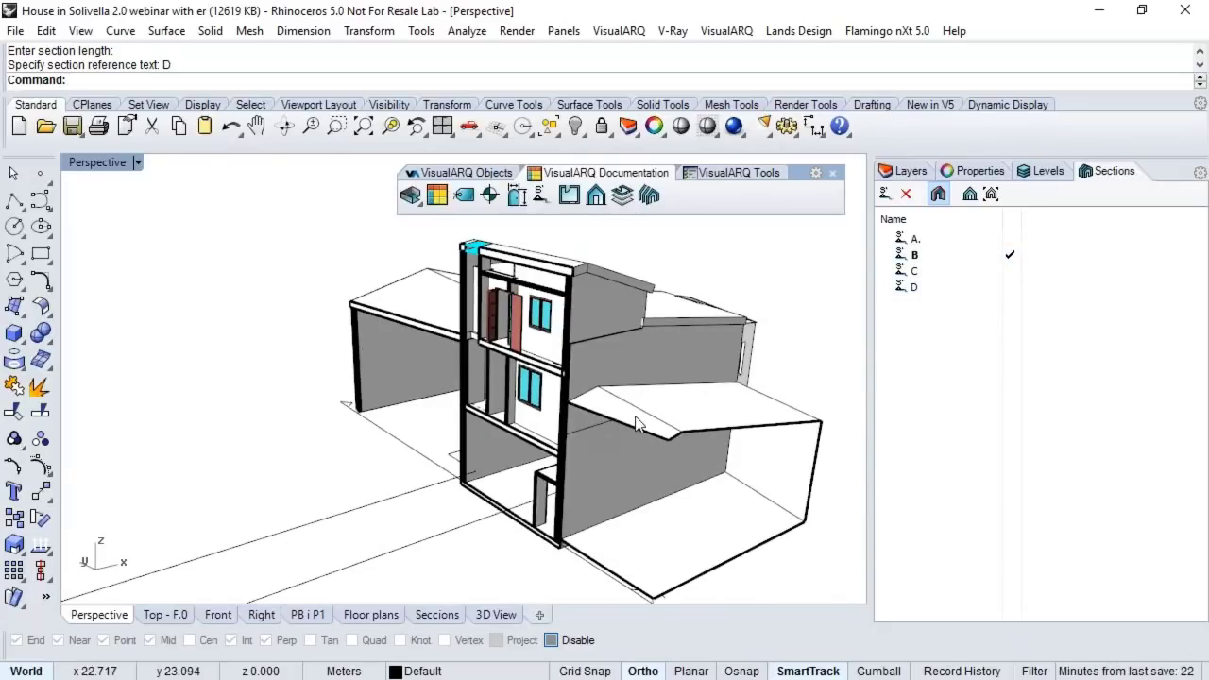
right_click_drag(363, 407, 340, 404, "shift")
Step: Move the section B line freehand to shift the cut through the house, and turn the dynamic section off
left_click(337, 404)
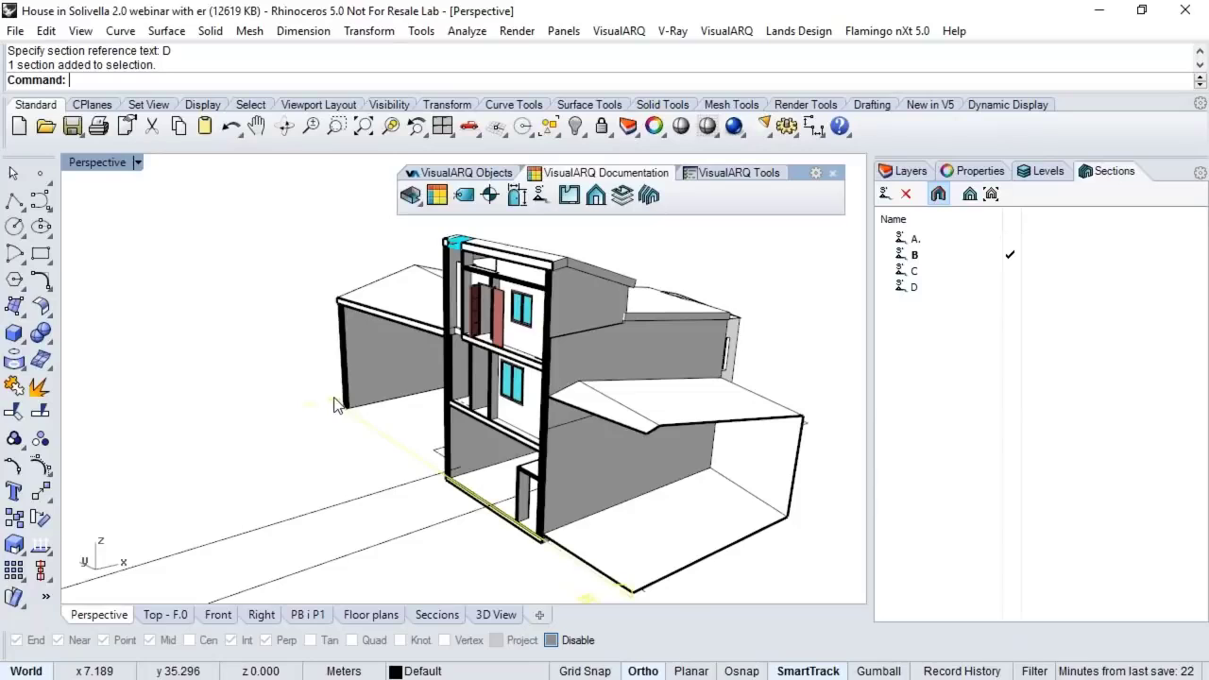
left_click_drag(337, 405, 337, 436)
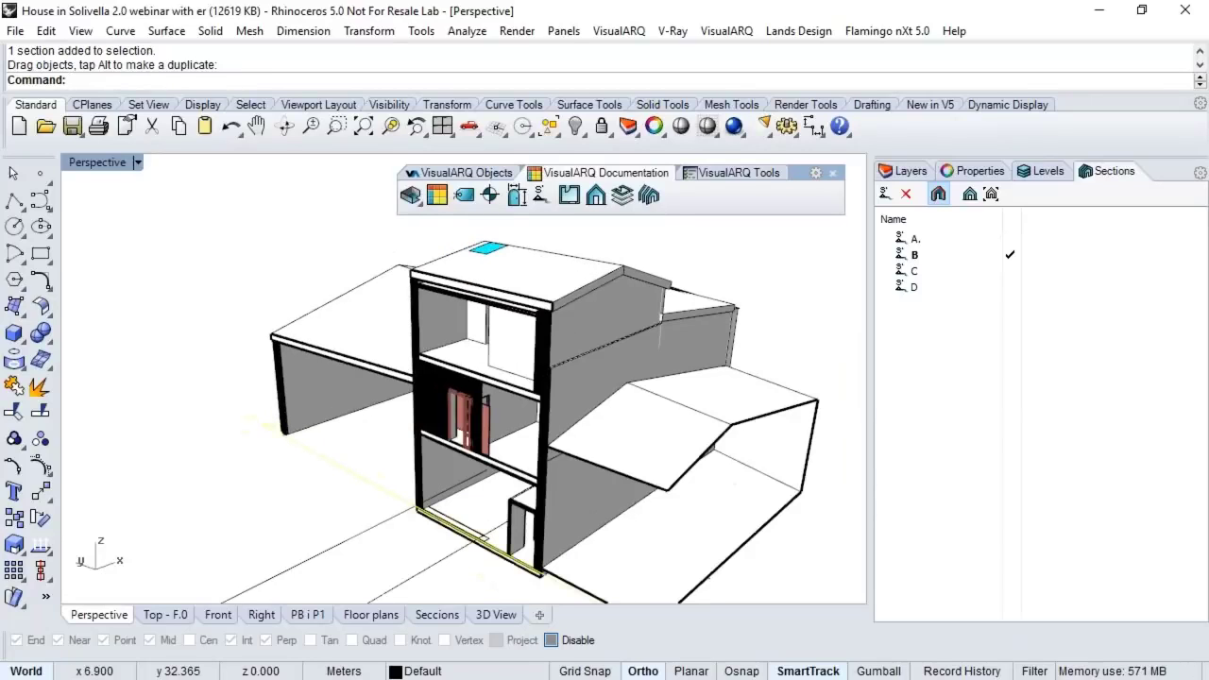
right_click_drag(279, 451, 198, 425, "shift")
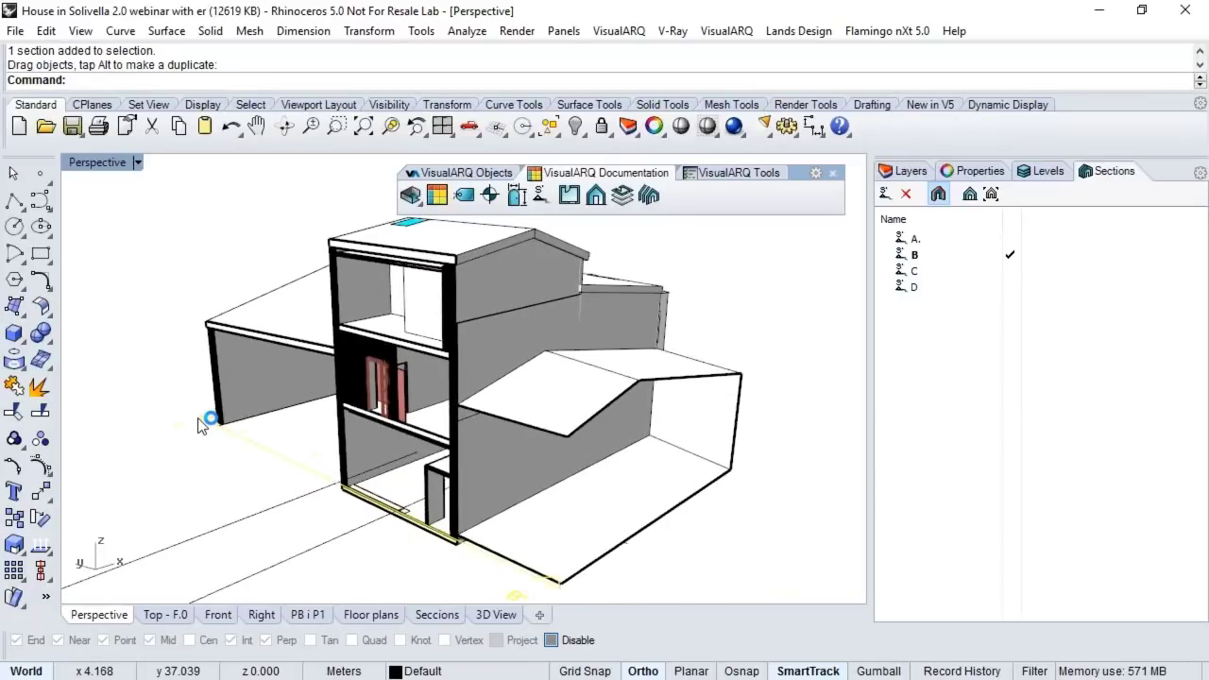
left_click_drag(662, 464, 684, 454)
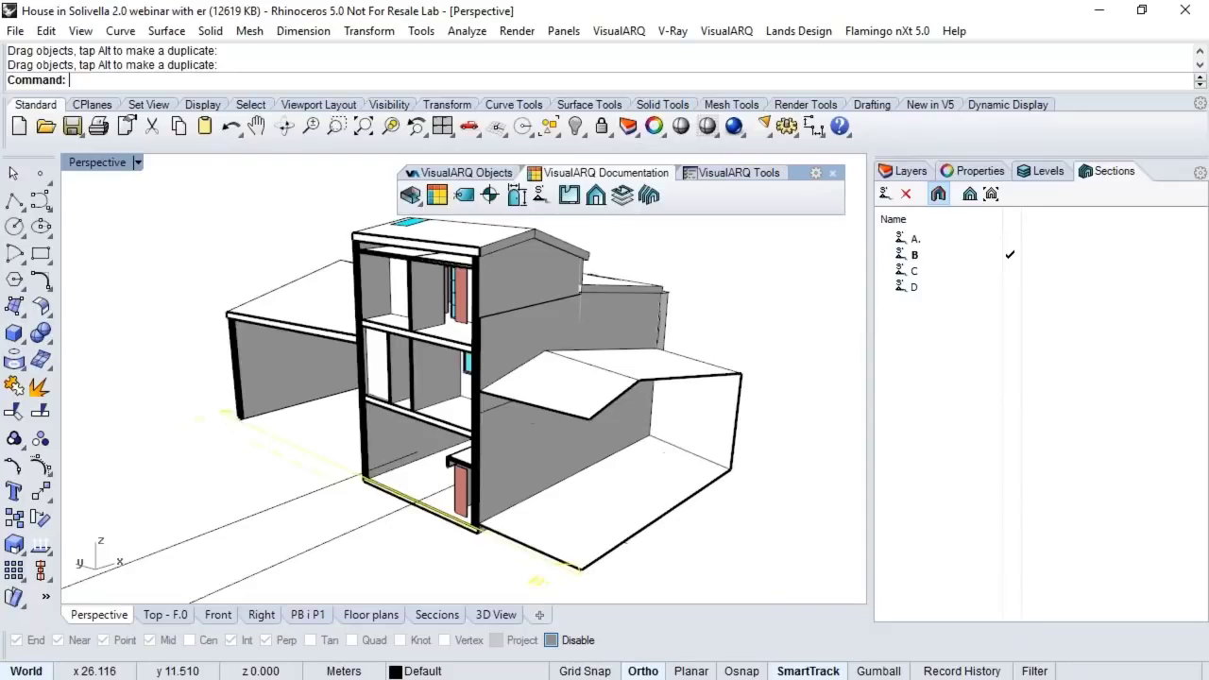
left_click(935, 197)
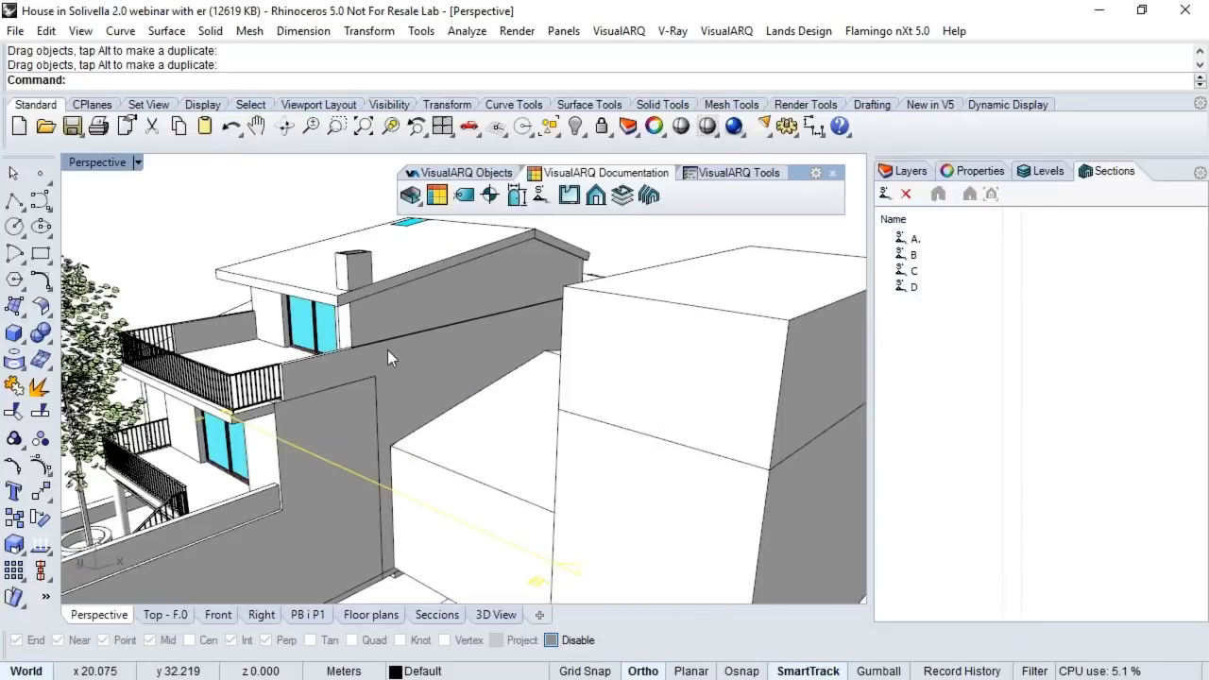
right_click_drag(387, 349, 596, 340)
Step: Switch to the Front viewport and align its view to section B
left_click(912, 255)
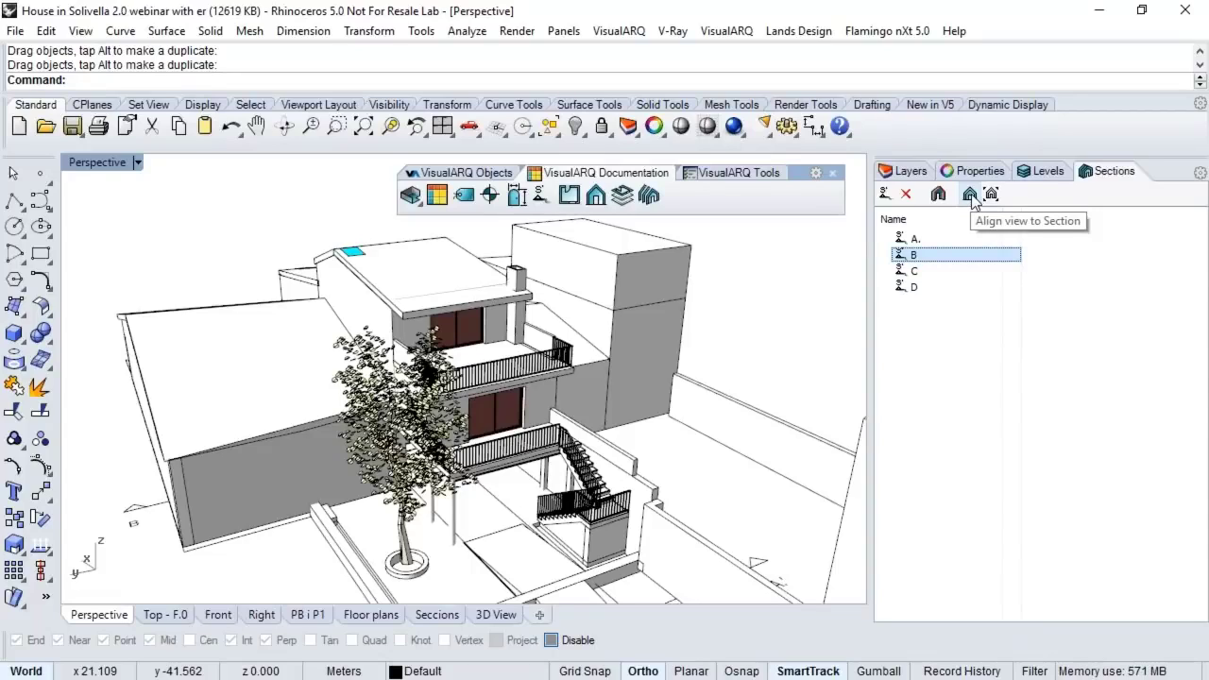
left_click(219, 619)
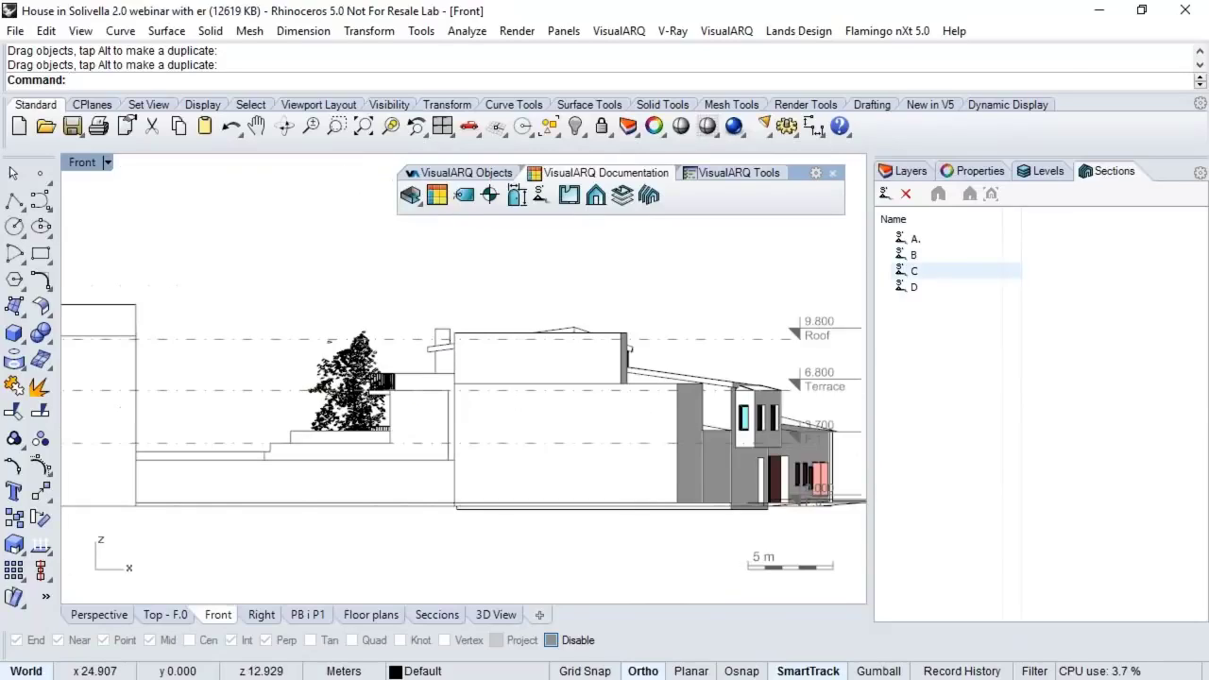
left_click(912, 255)
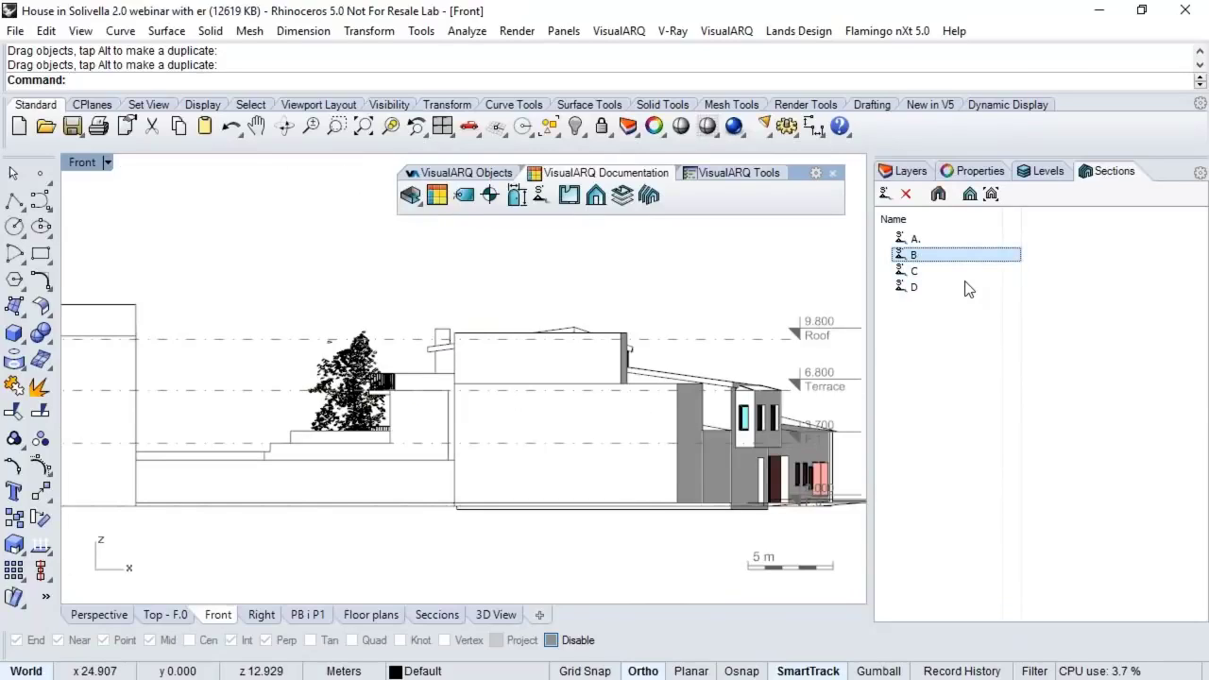
left_click(971, 195)
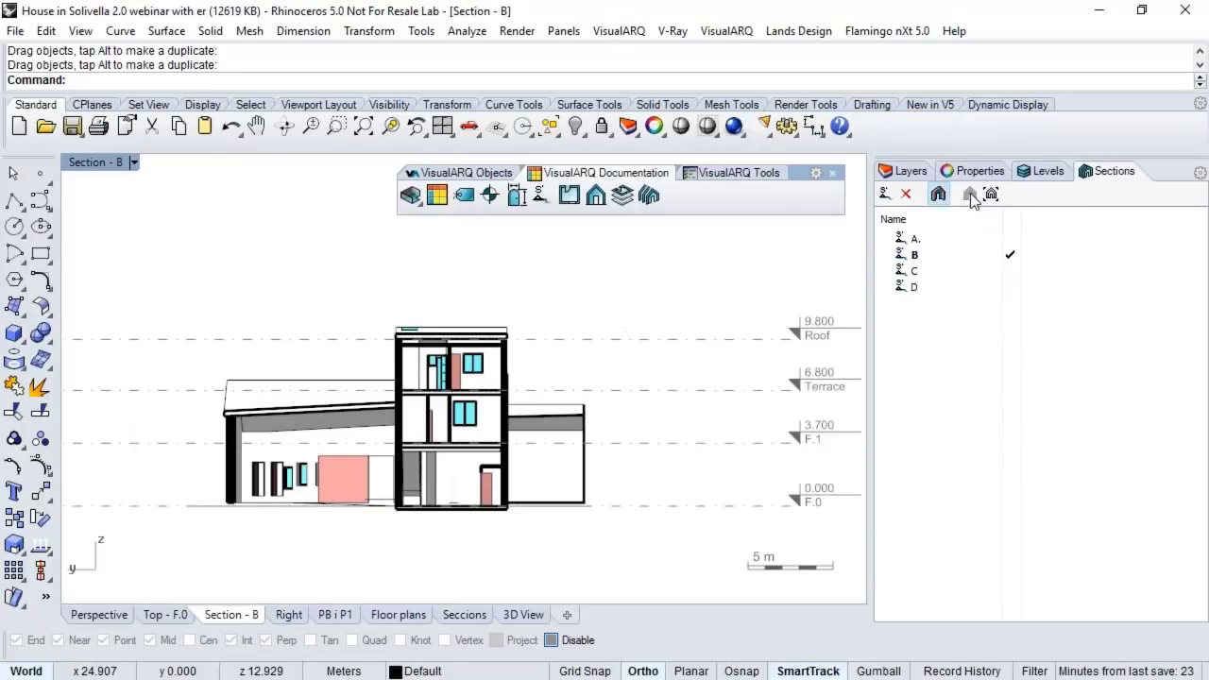
Step: Align the viewport to section C and after it section D, and turn the dynamic section off
left_click(932, 269)
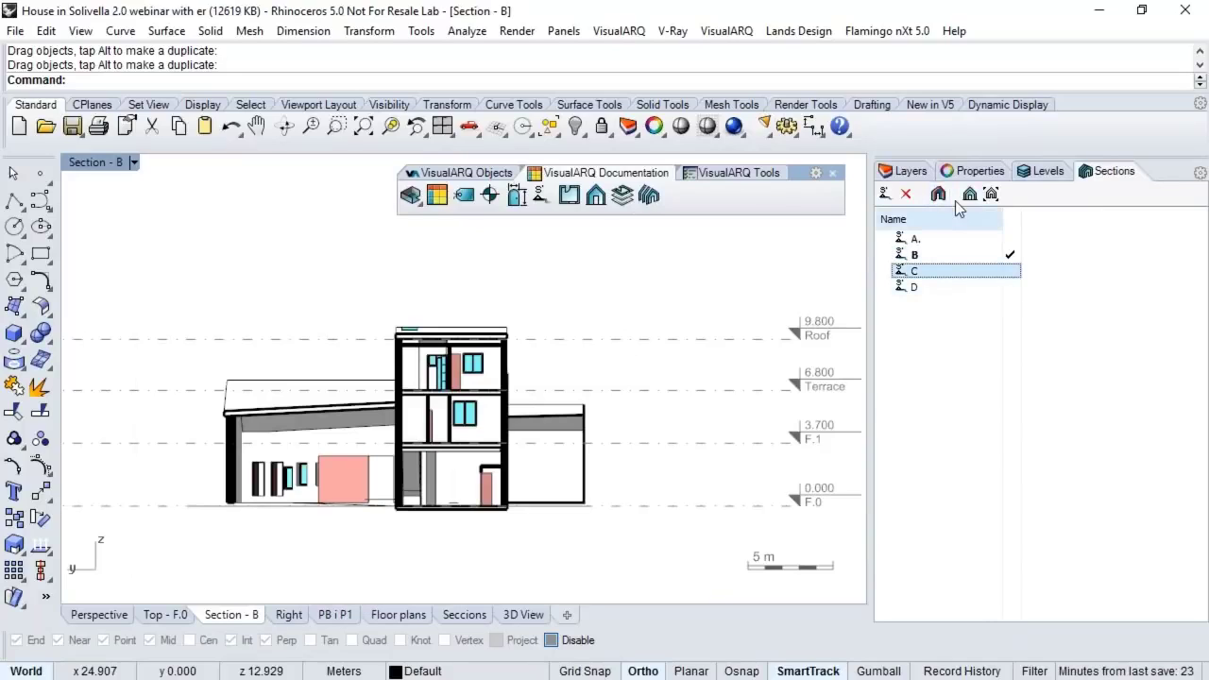
left_click(969, 195)
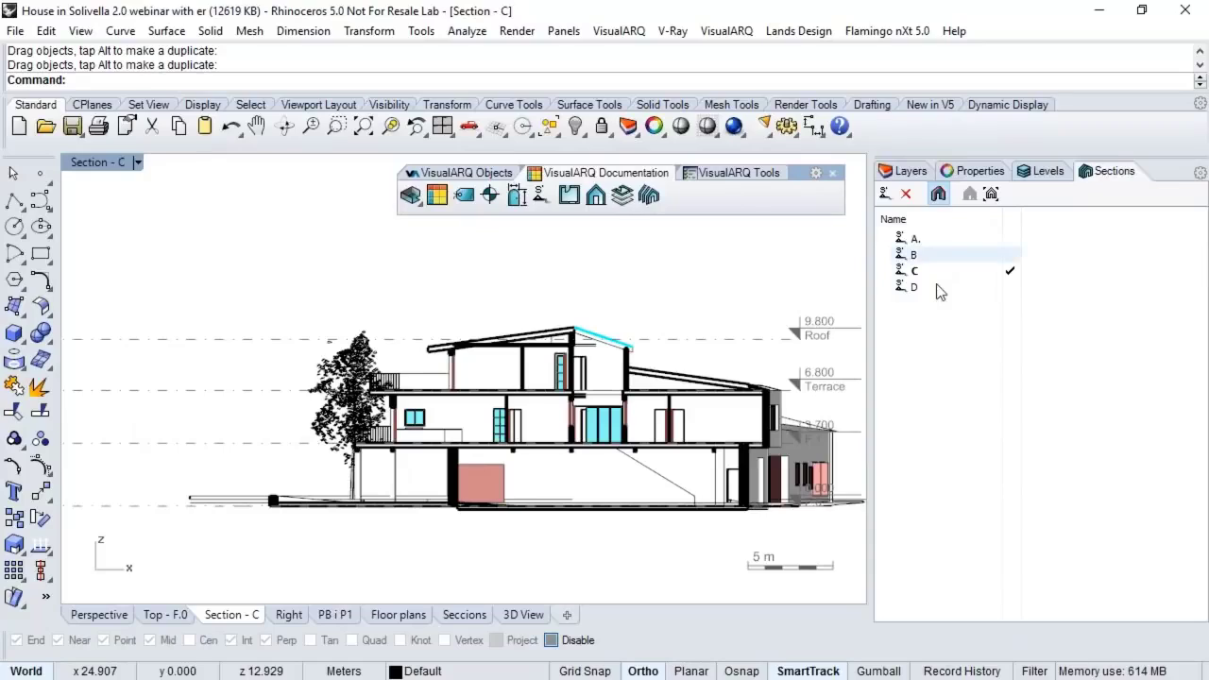
left_click(936, 285)
left_click(969, 194)
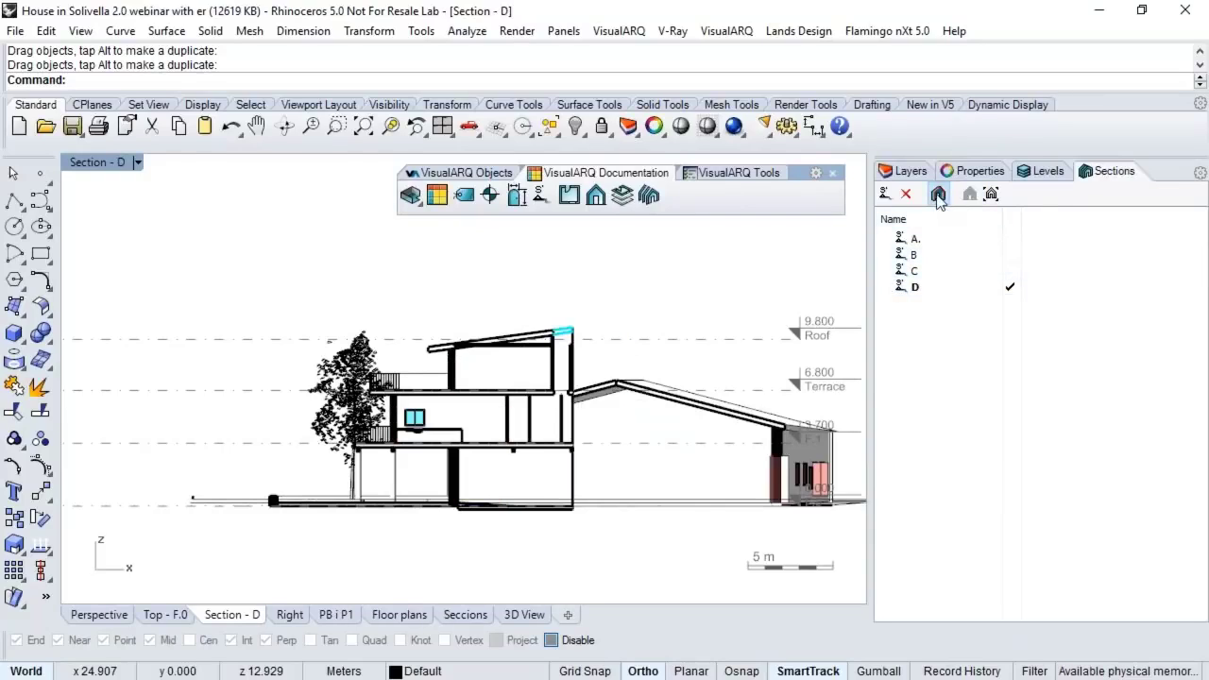
left_click(938, 194)
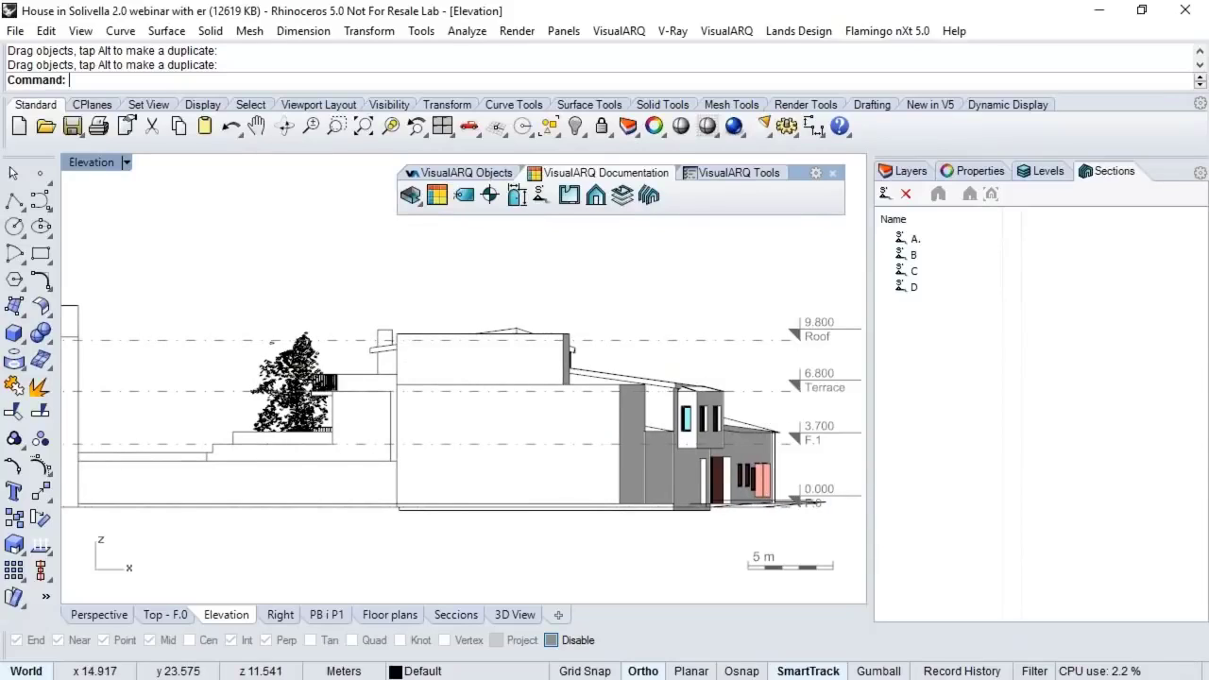
Step: Apply the section view of section A to the viewport and check the viewport's display mode
left_click(914, 239)
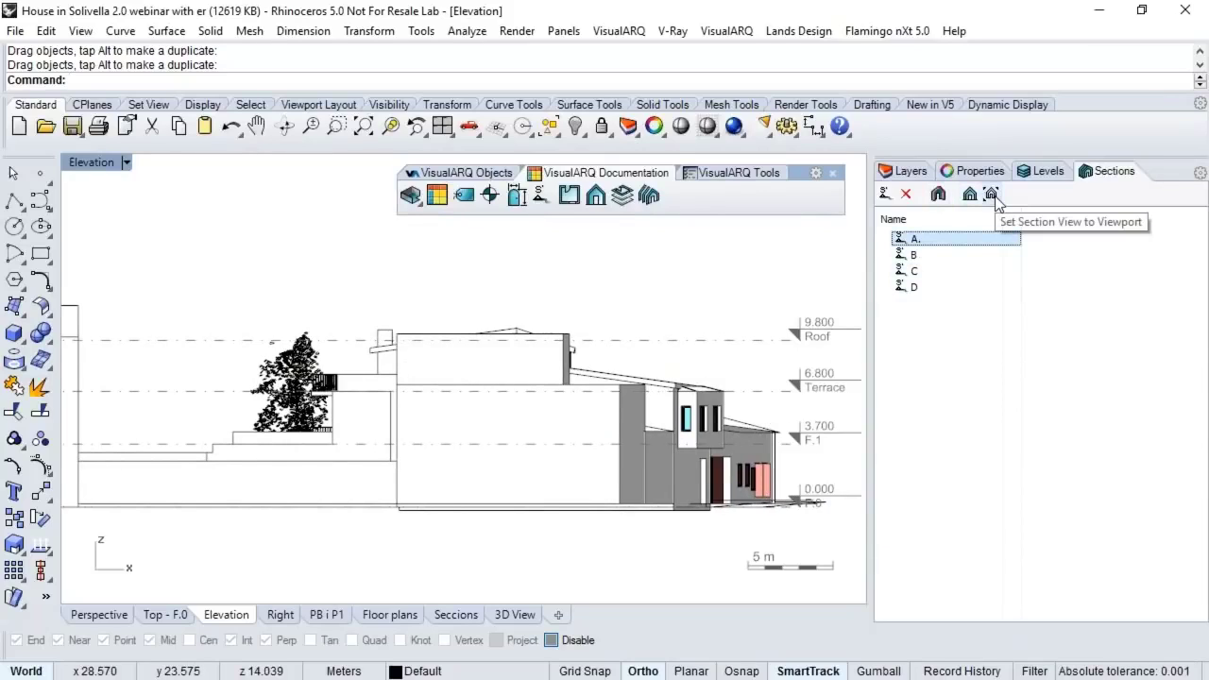
left_click(991, 195)
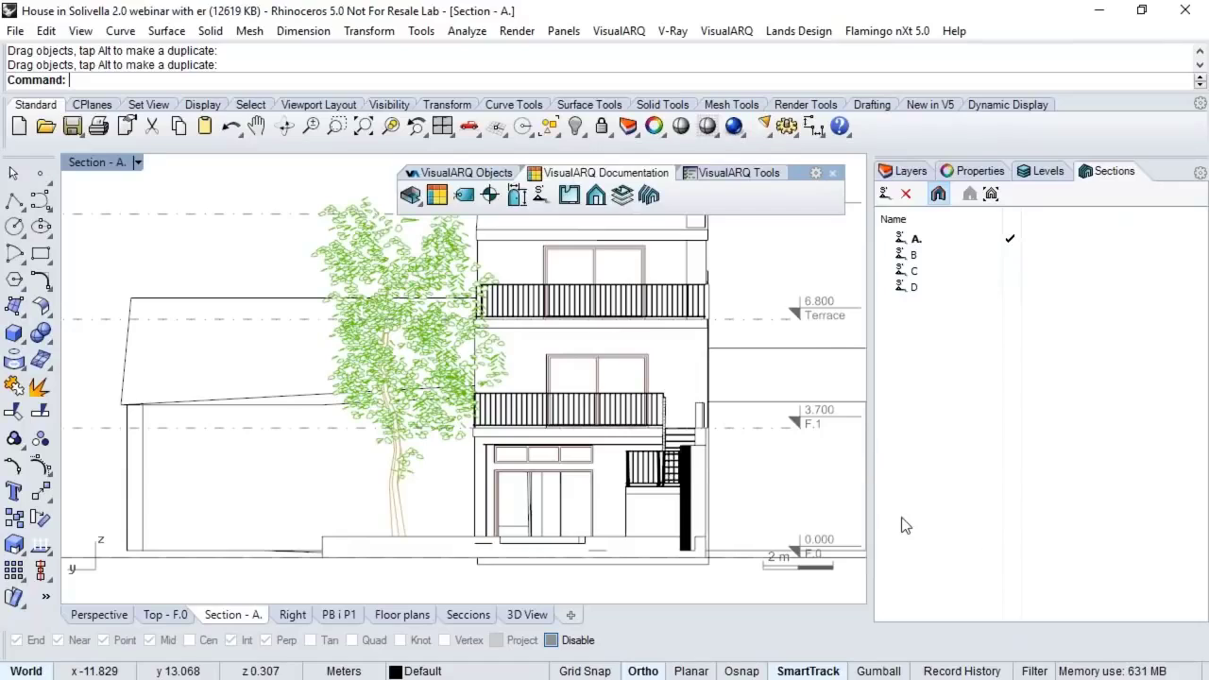
left_click(137, 162)
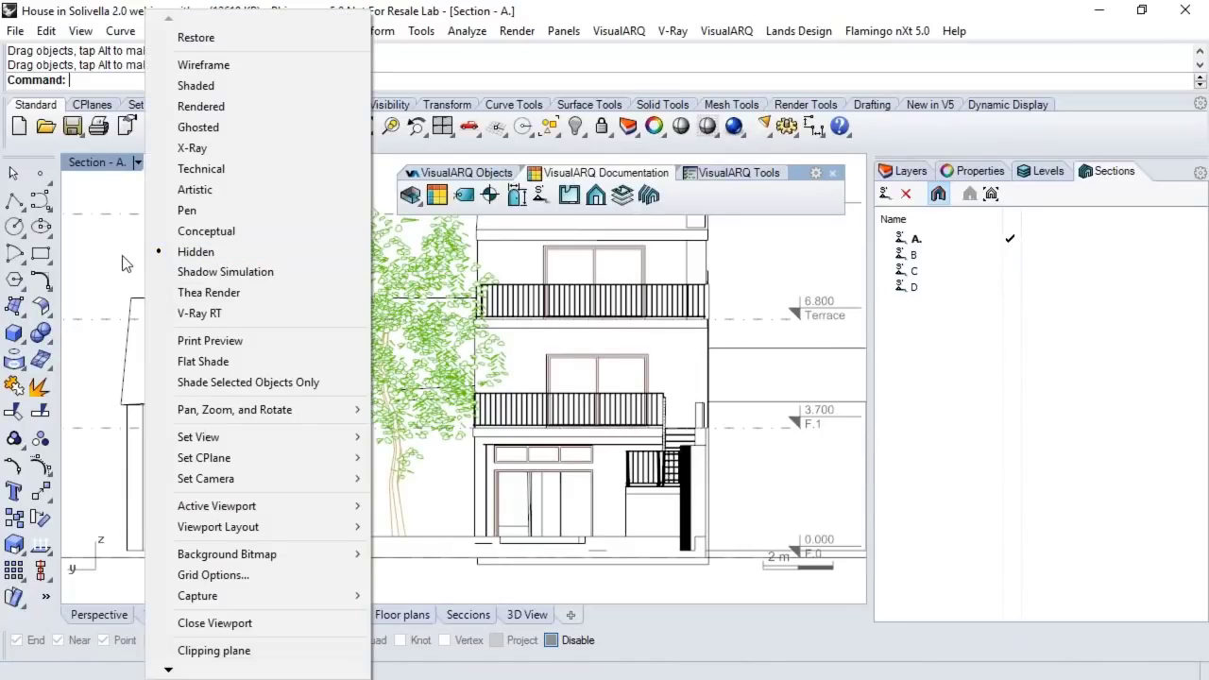
left_click(302, 434)
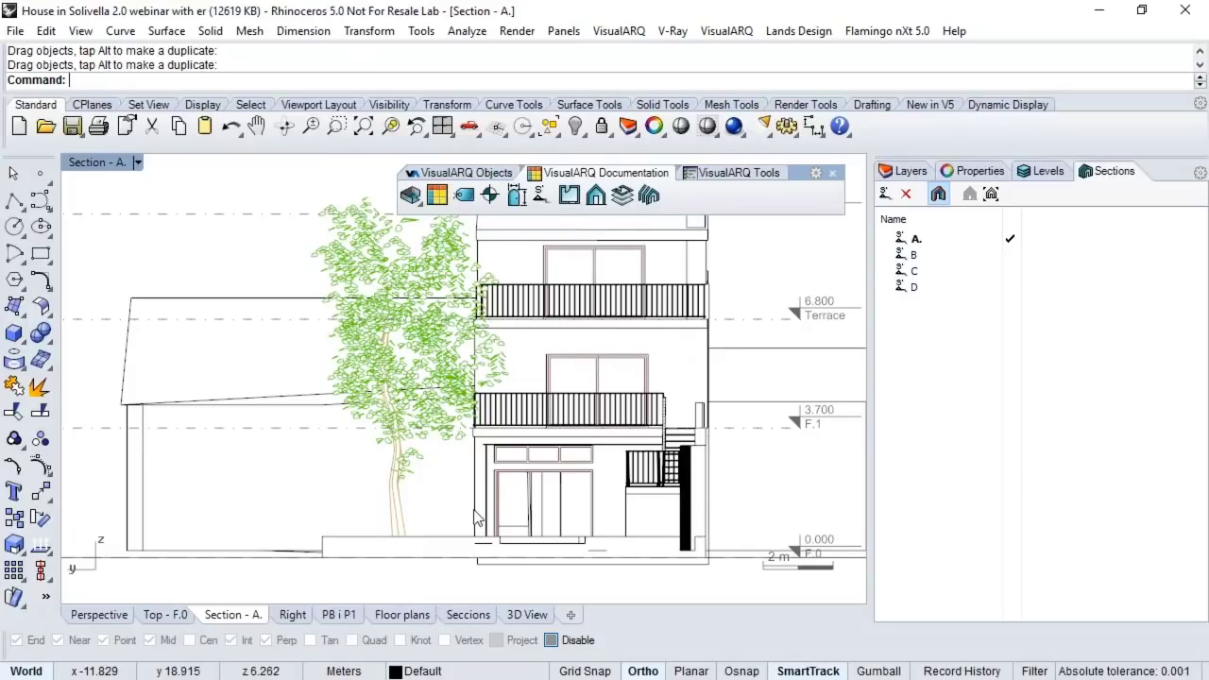
Step: In the Floor plans layout, switch the upper detail to level F.1 and on to F.0, and set the lower detail to the Terrace level
left_click(394, 621)
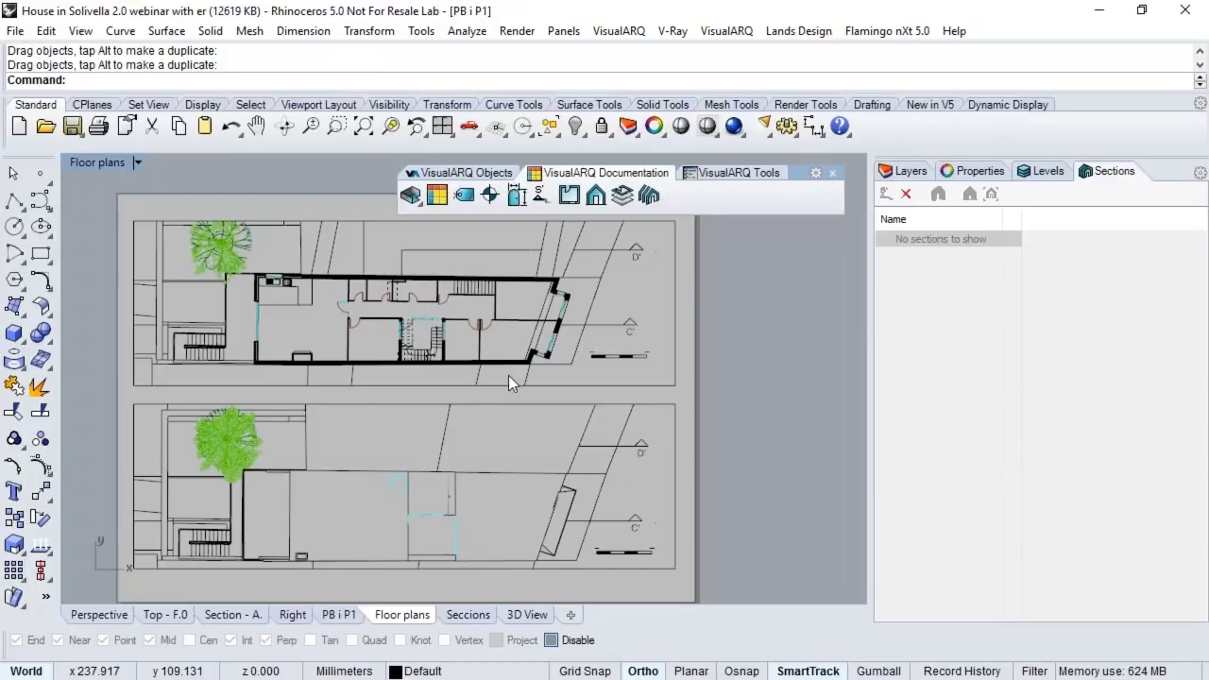
double_click(647, 351)
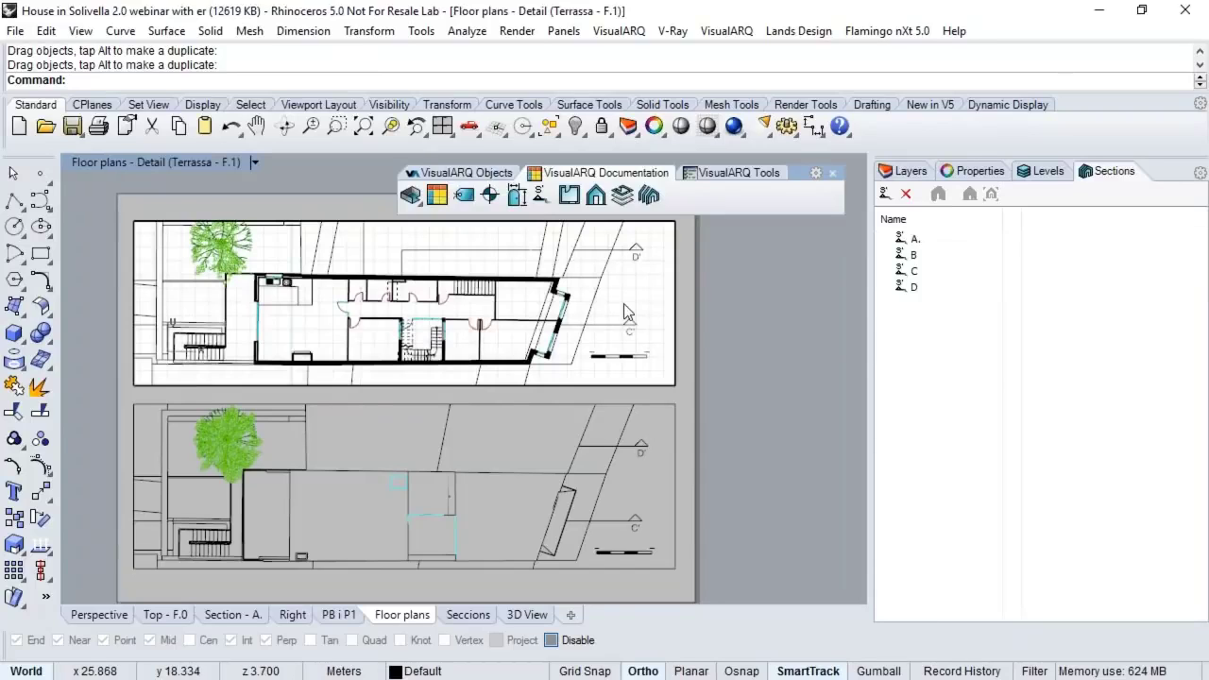
left_click(1039, 173)
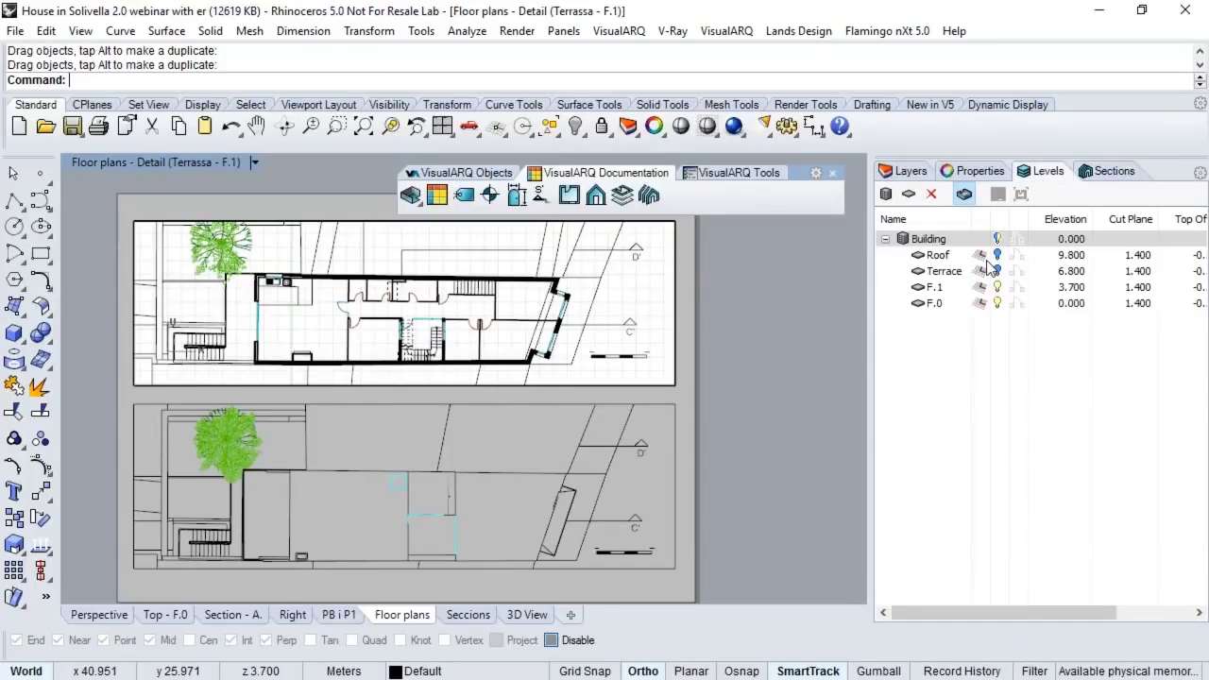
left_click(965, 289)
double_click(964, 288)
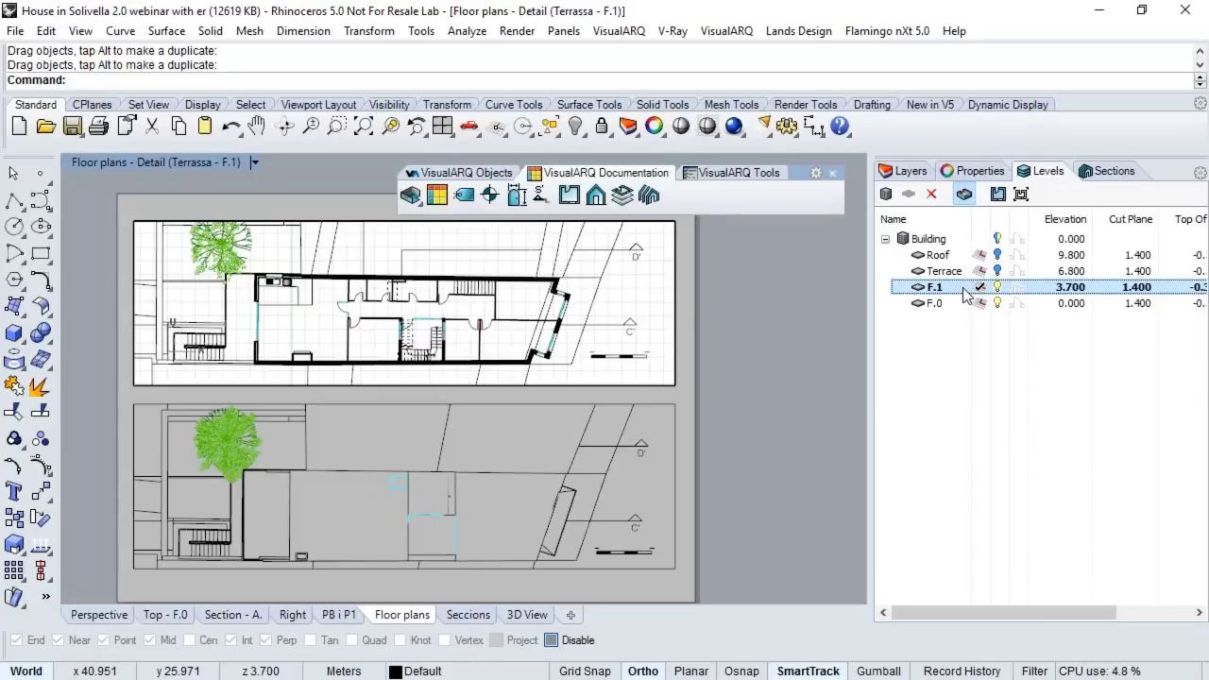
left_click(958, 303)
double_click(958, 302)
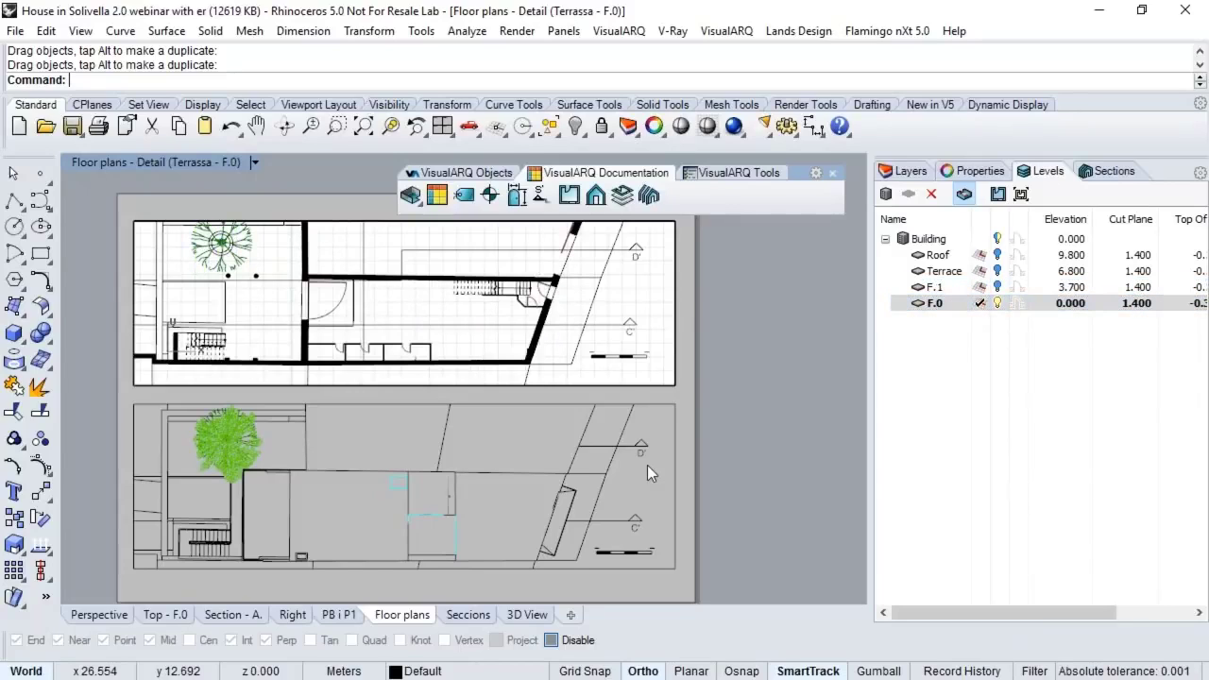
double_click(950, 271)
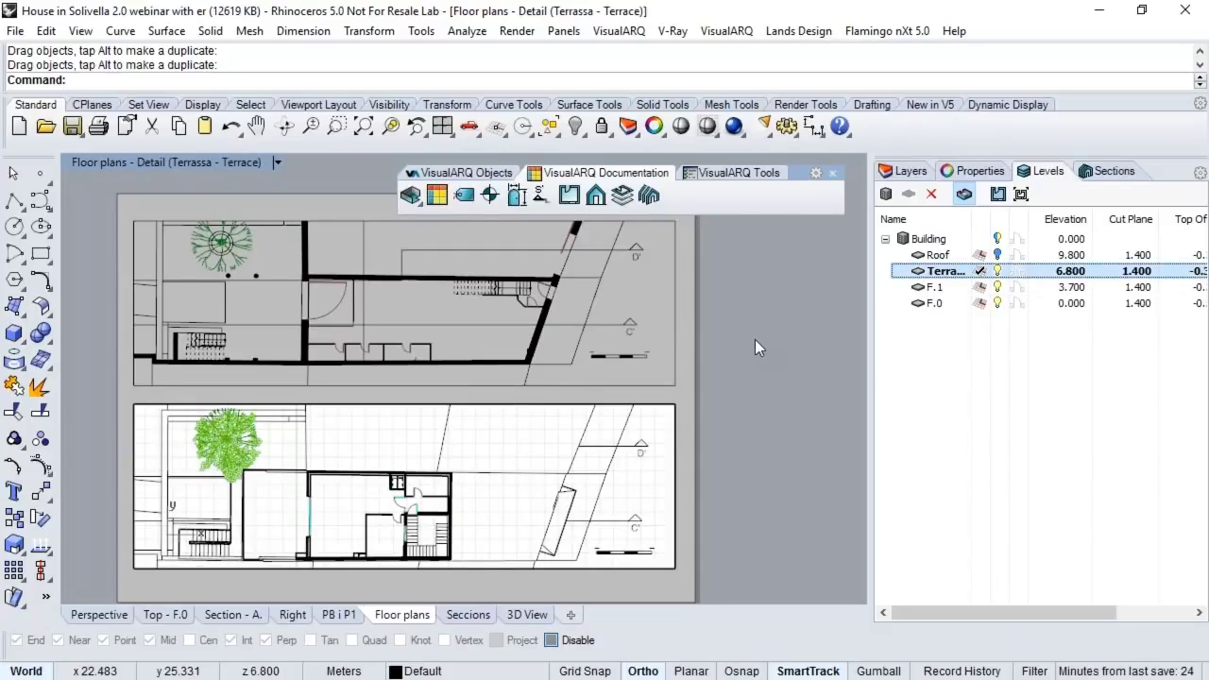
double_click(465, 371)
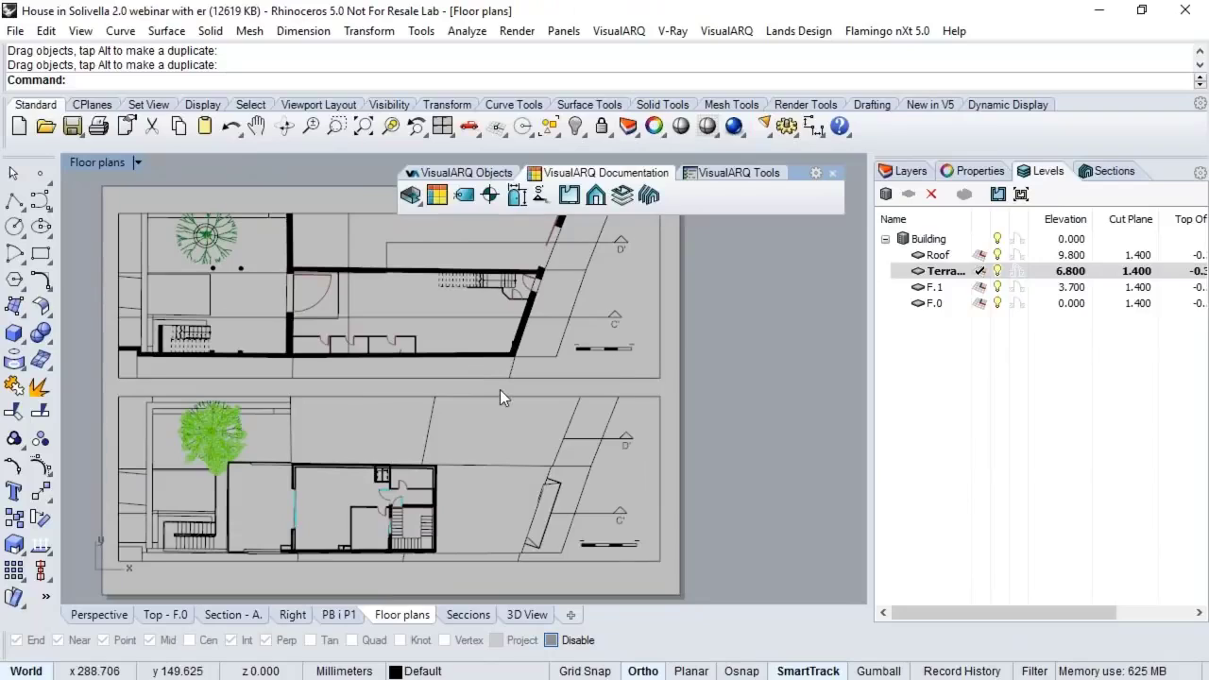
Step: Print the Floor plans layout with CutePDF Writer and save the PDF as FloorPlans
left_click(102, 130)
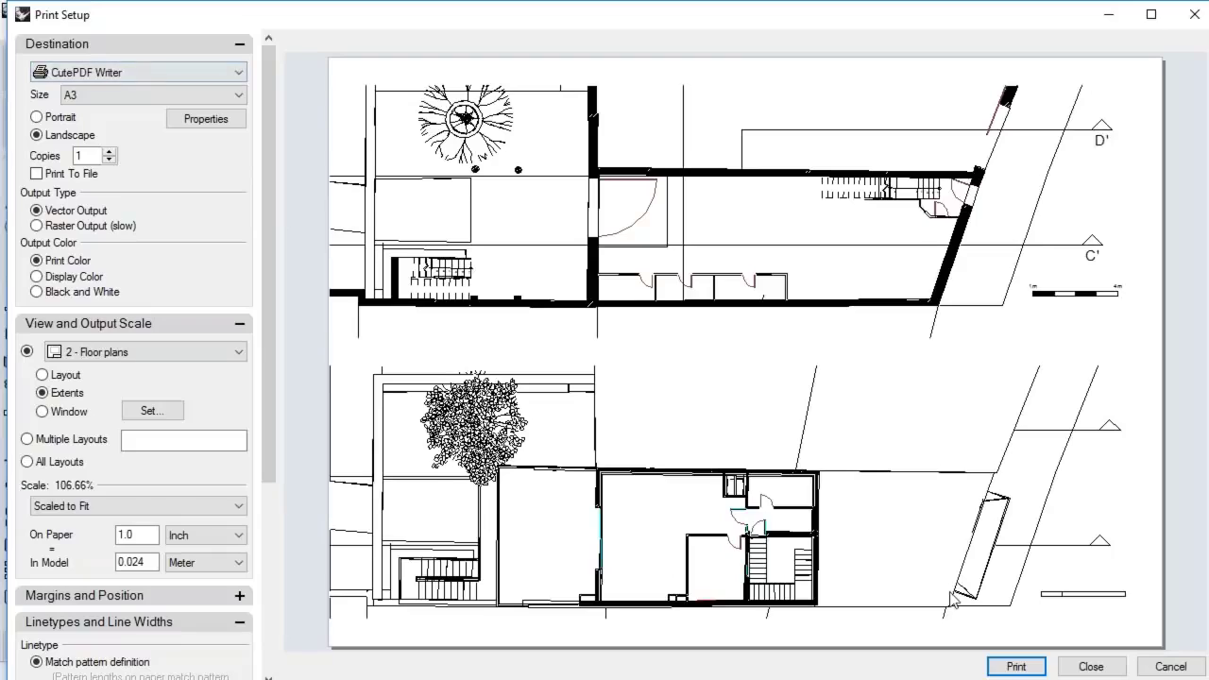
left_click(1002, 669)
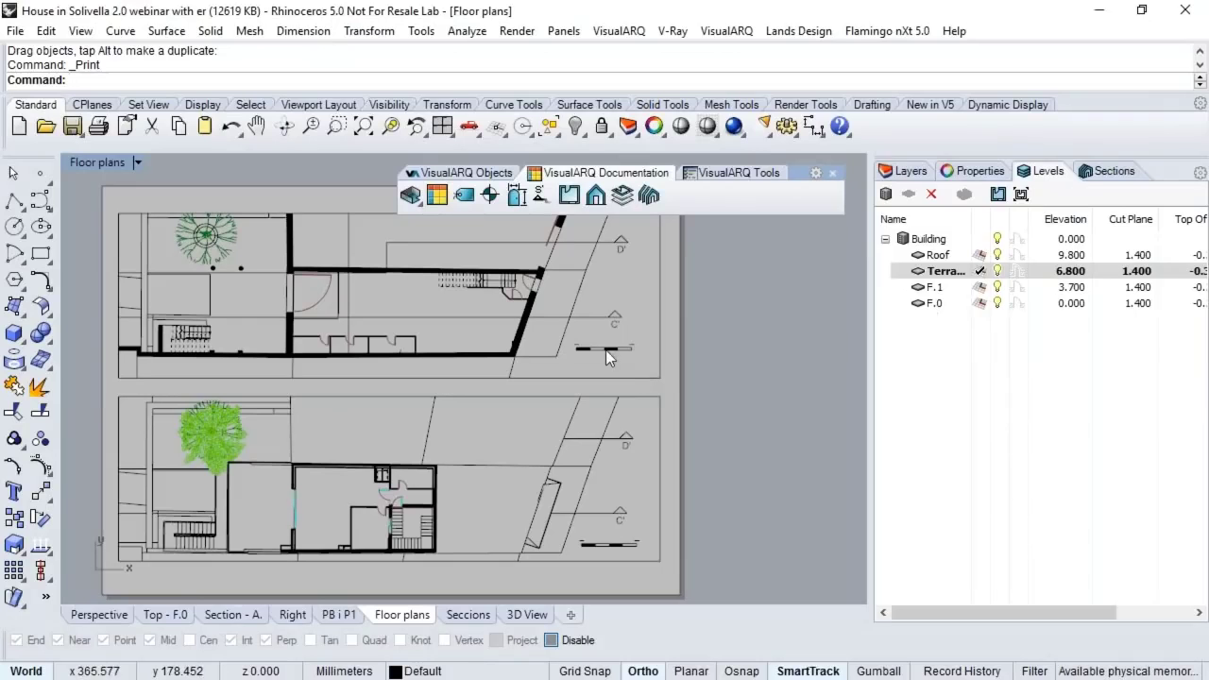
key("ctrl+a")
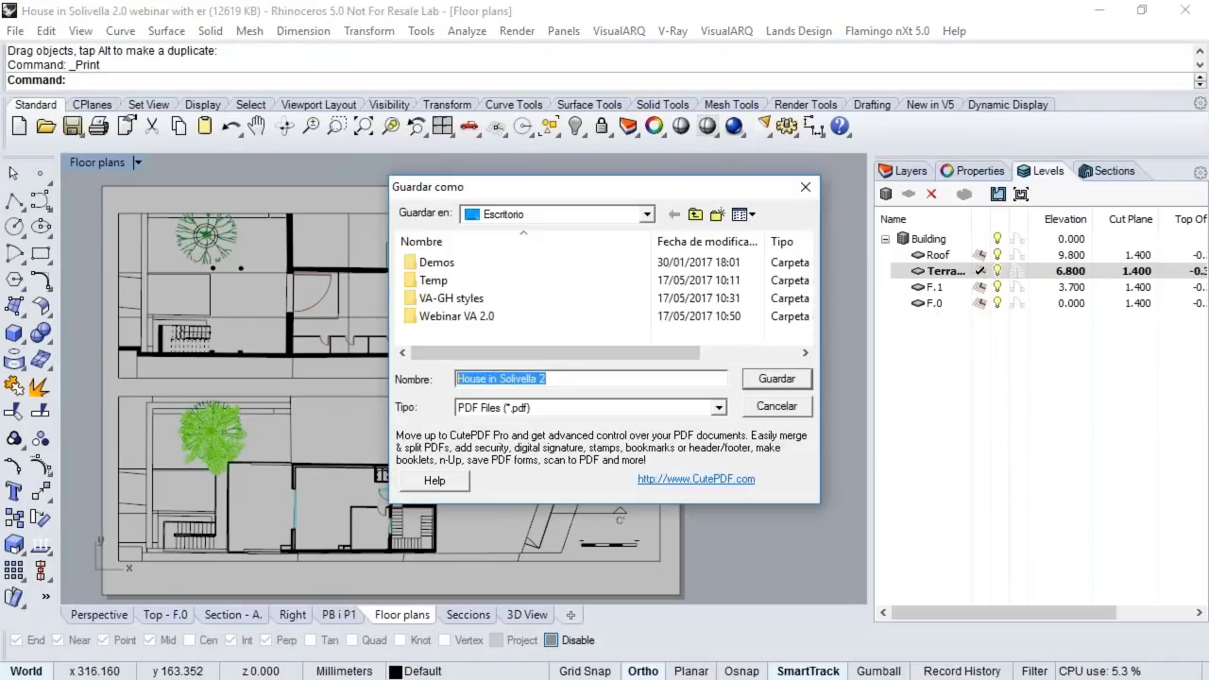
type("P")
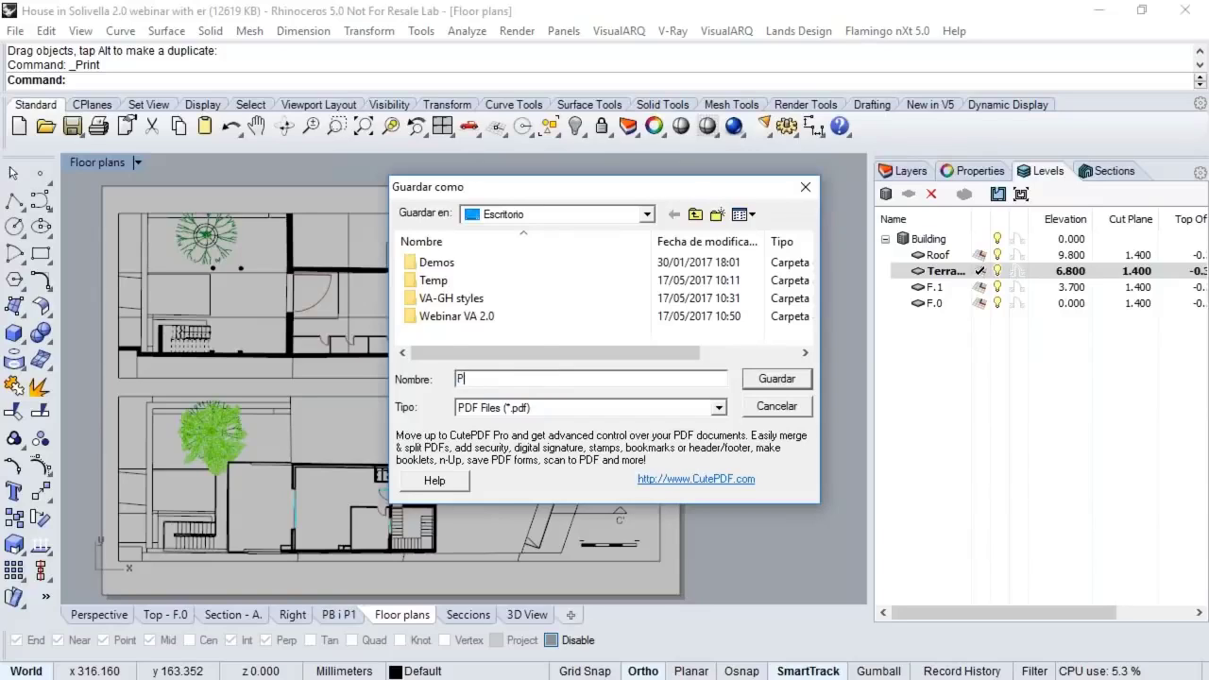
type("lans")
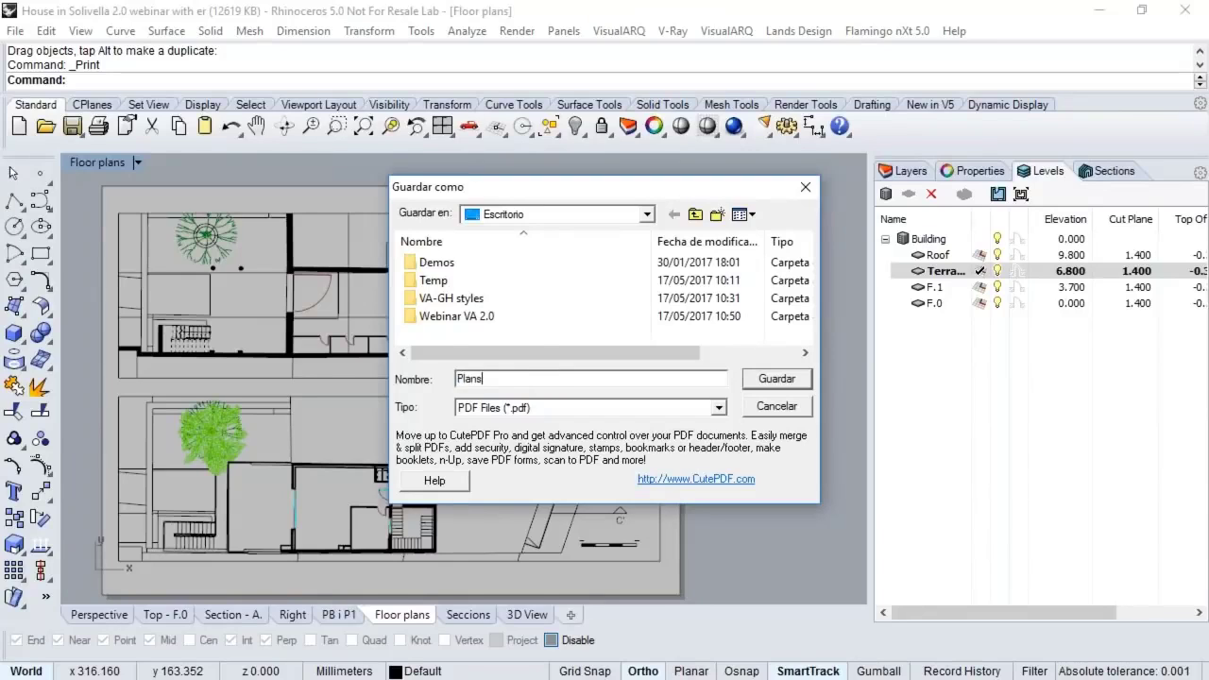
left_click(460, 378)
type("Floor")
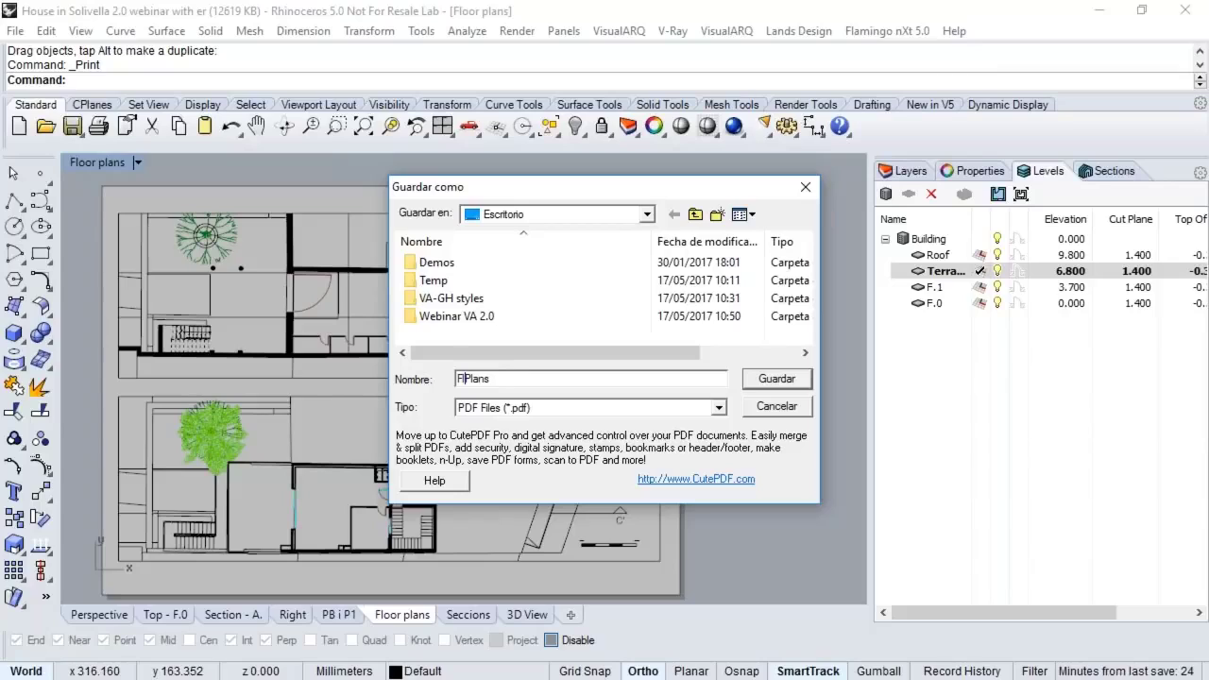
left_click(773, 378)
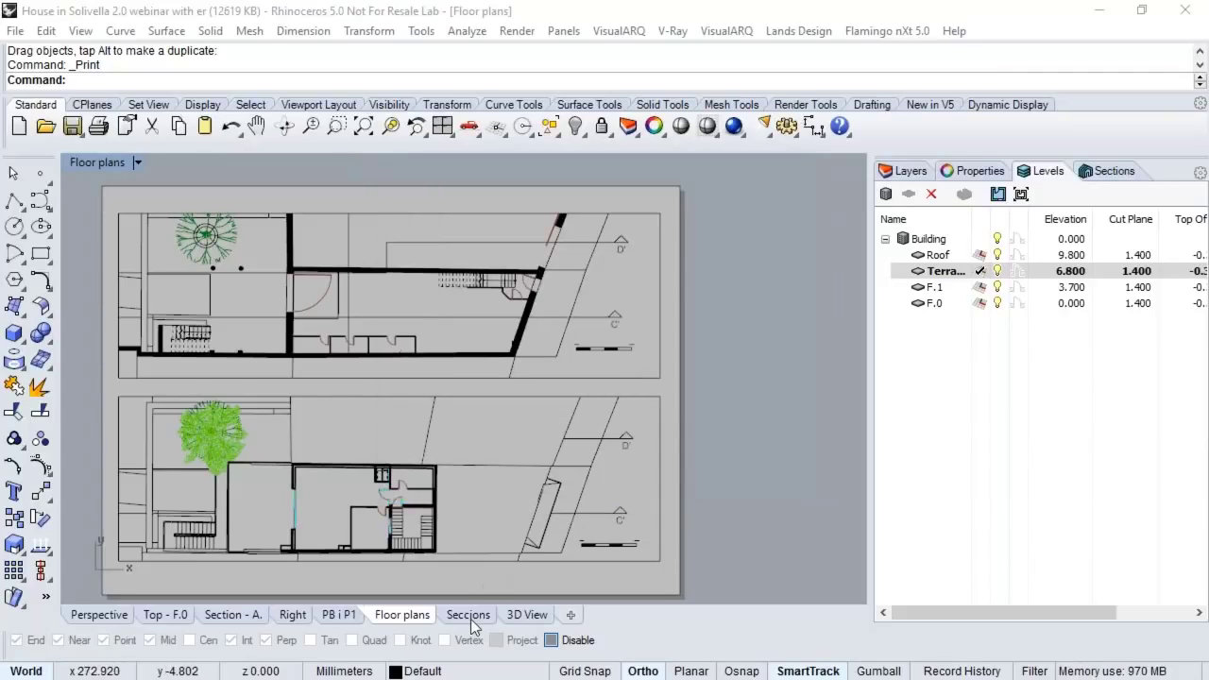
Step: Open the Seccions layout and apply the section B view to its upper detail
left_click(466, 614)
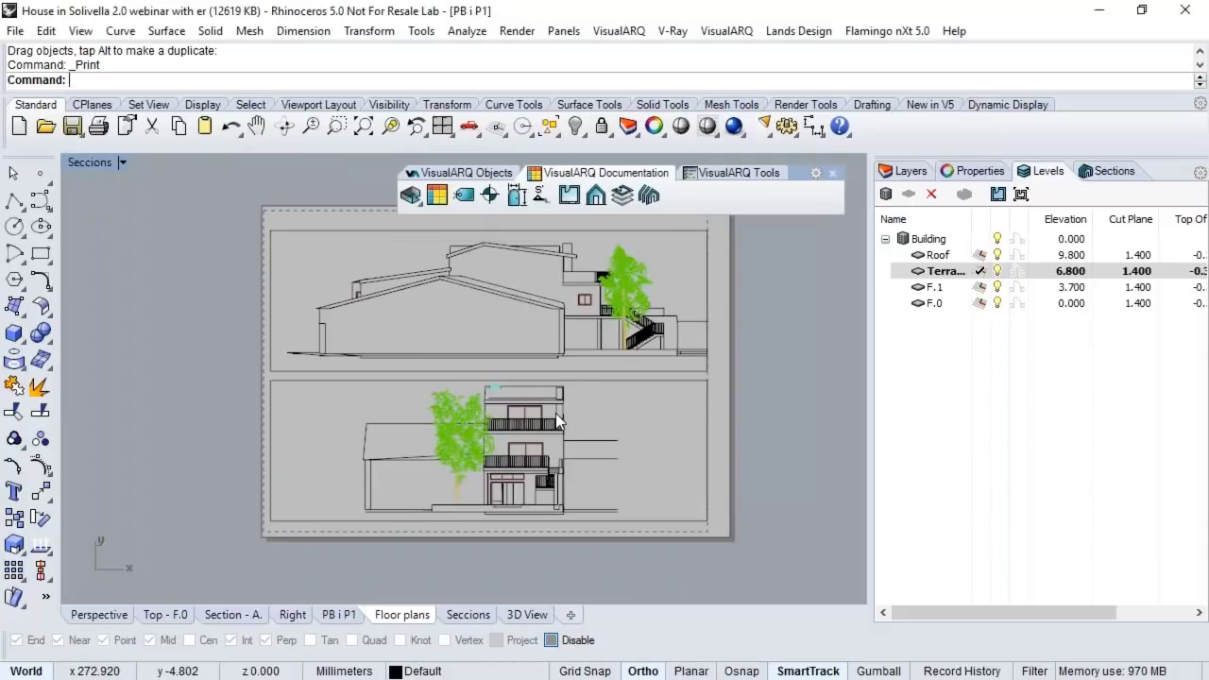
right_click_drag(527, 412, 551, 363)
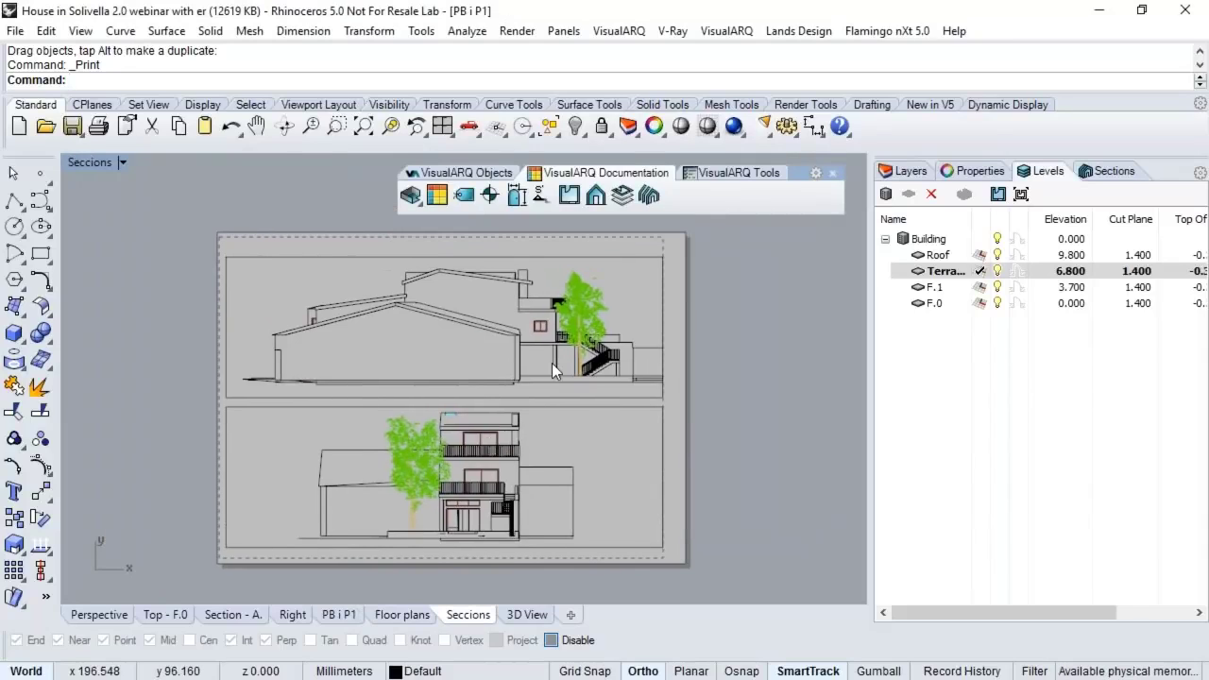
double_click(476, 387)
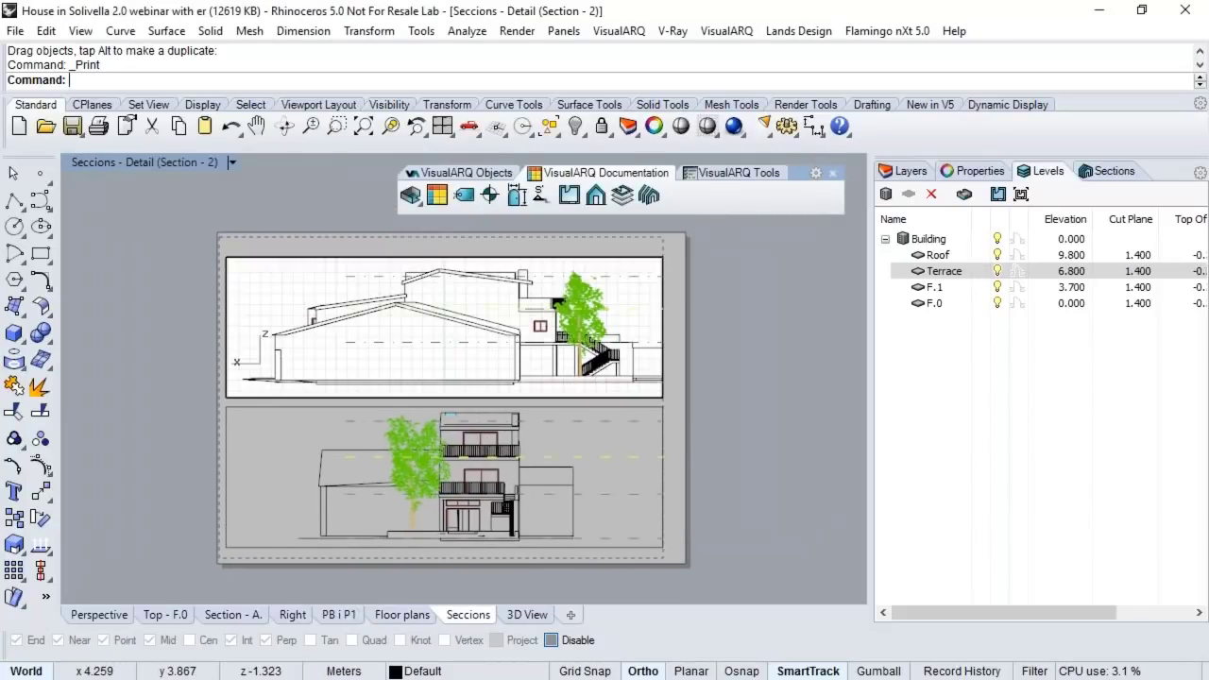
left_click(1098, 176)
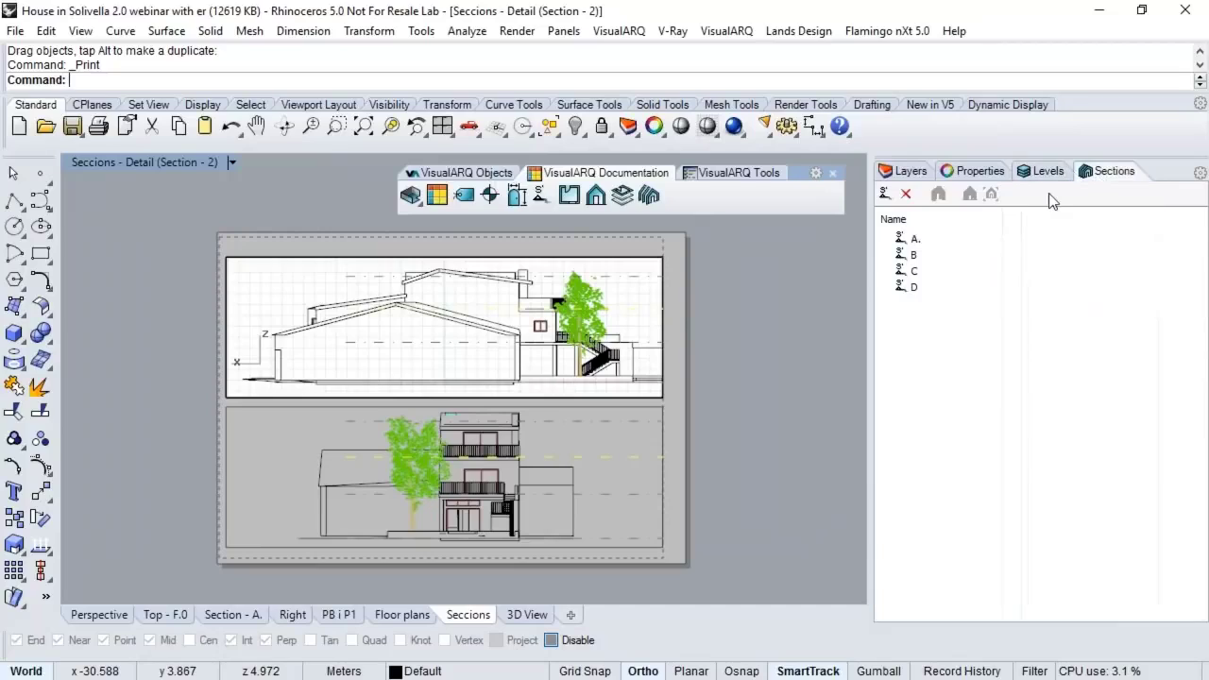
left_click(913, 255)
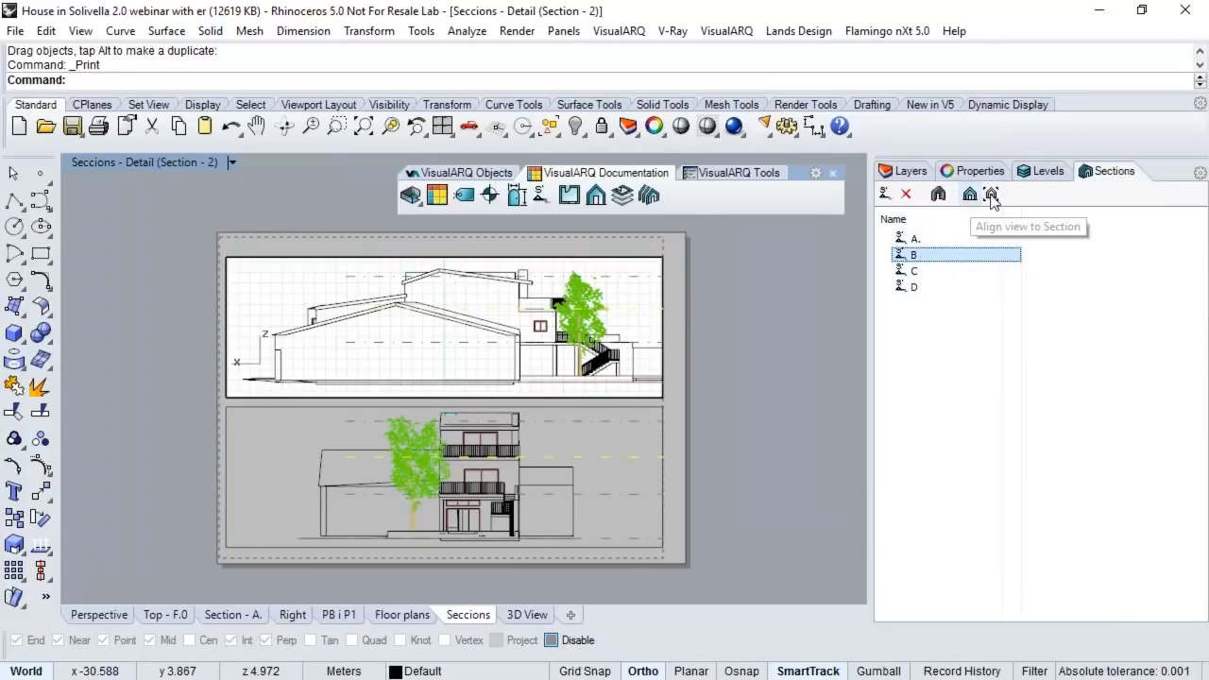
left_click(991, 194)
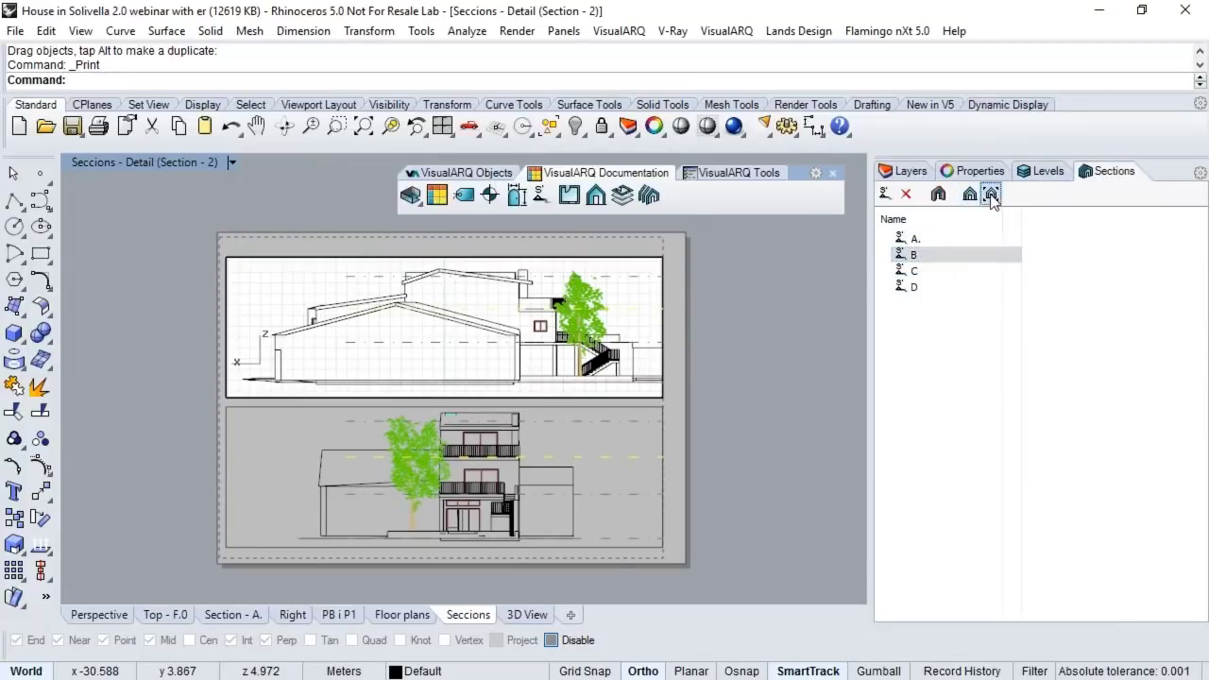
Step: Apply the section C view to the lower detail of the Seccions layout
double_click(607, 435)
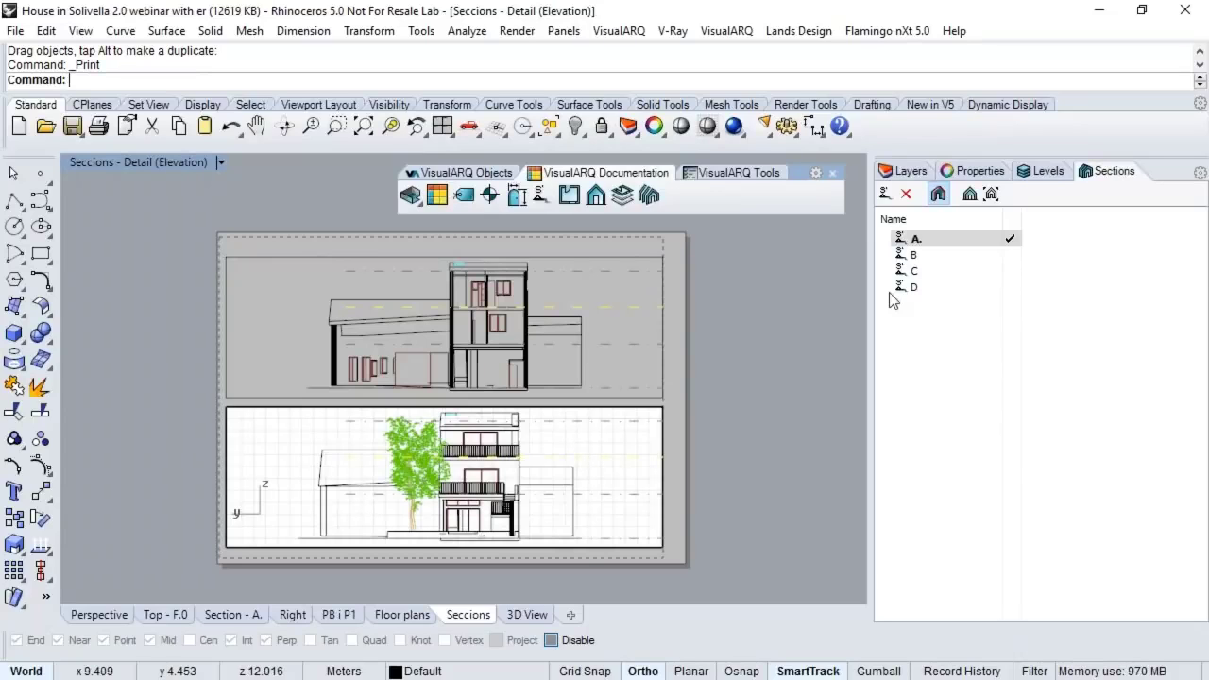
left_click(926, 271)
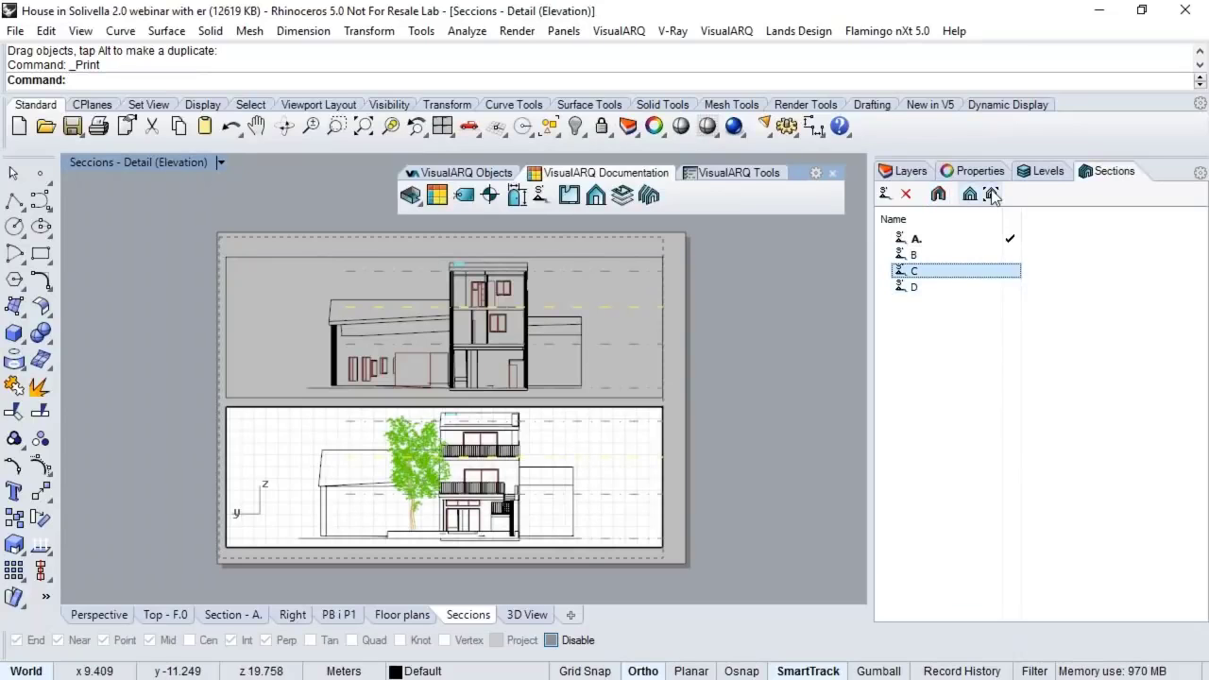
left_click(991, 195)
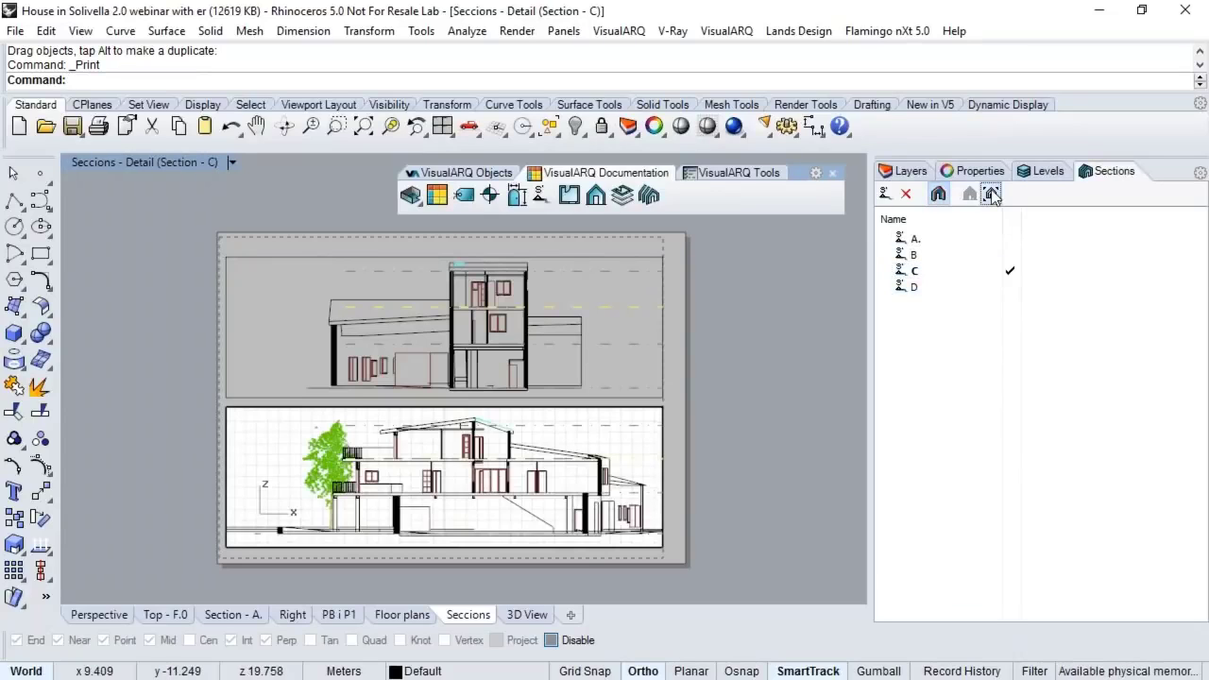
Step: Leave the lower section detail, print the Seccions layout to PDF and save the file as Sections on the desktop
double_click(780, 340)
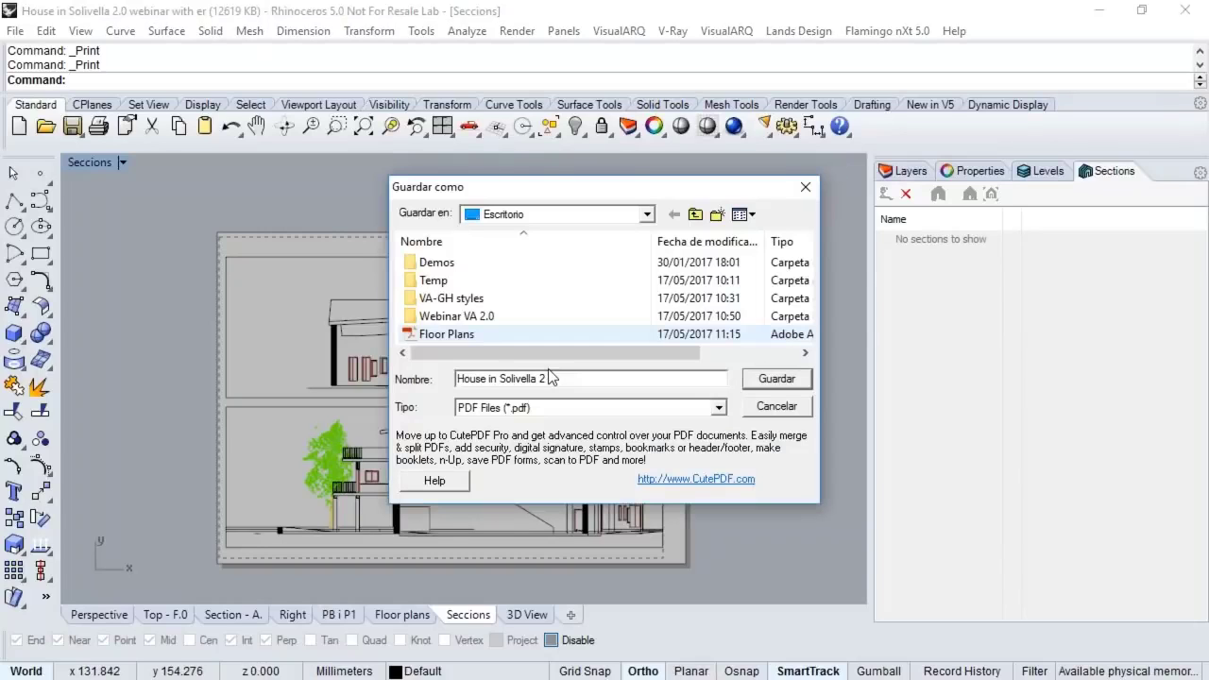
left_click_drag(547, 379, 457, 379)
type("Sections")
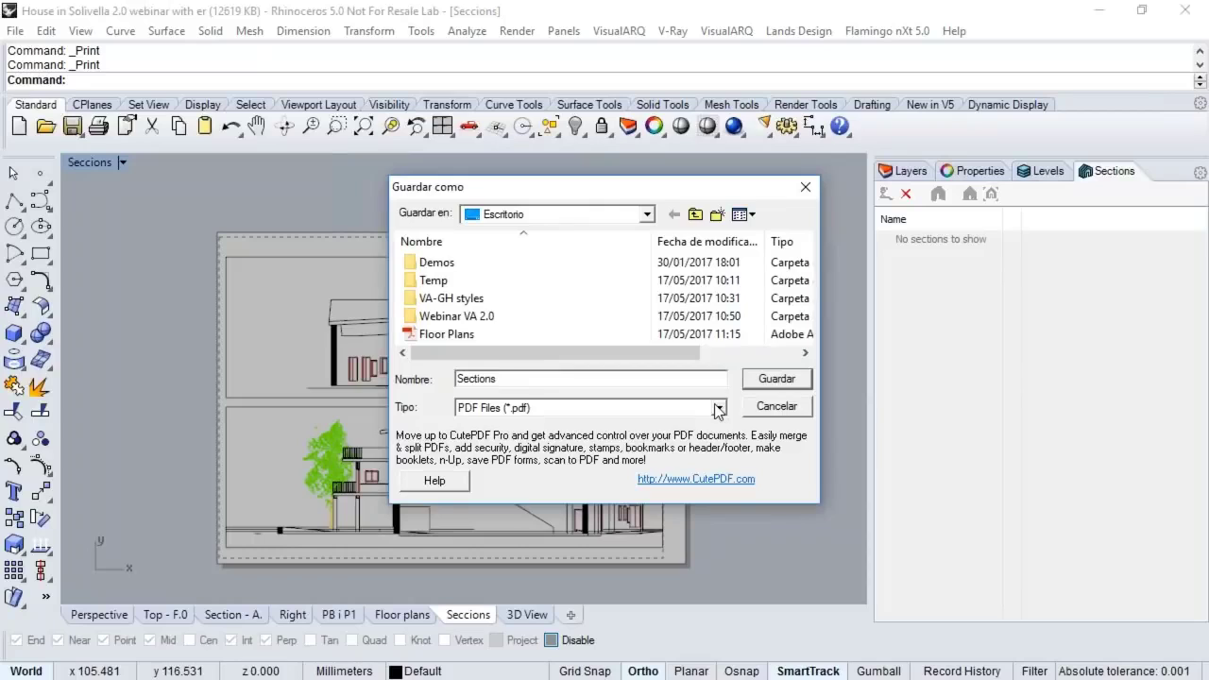
left_click(761, 383)
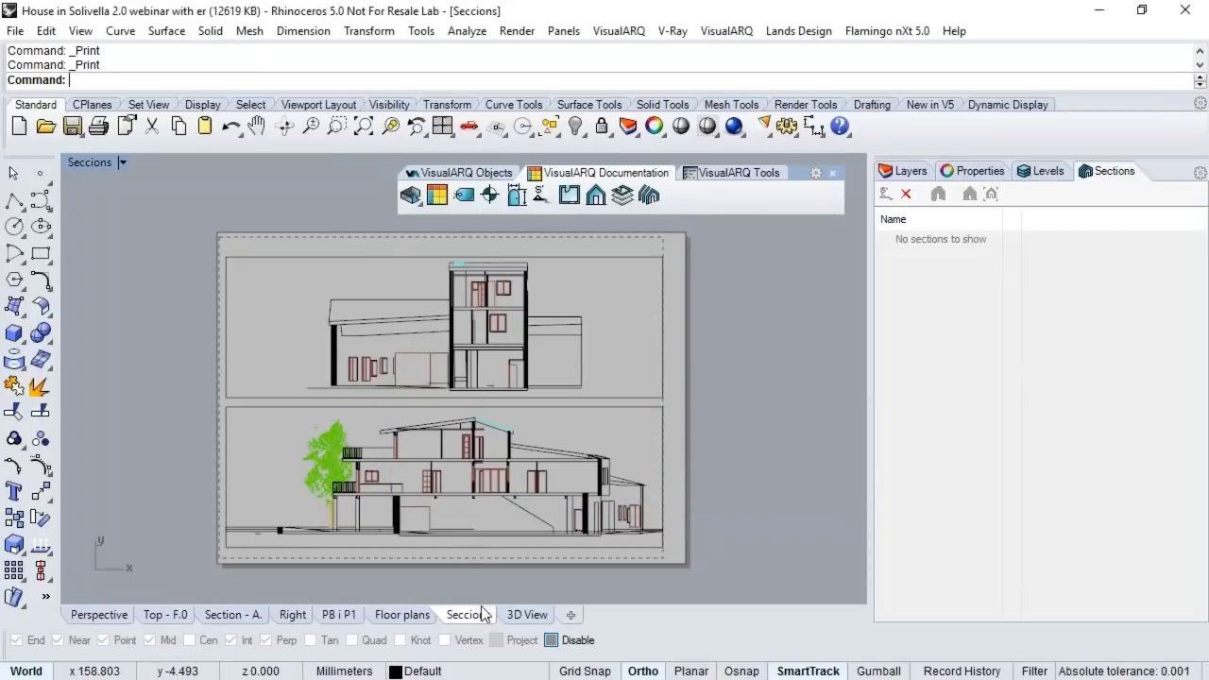
Step: Open the 3D View layout and check which display mode its perspective detail uses
left_click(521, 620)
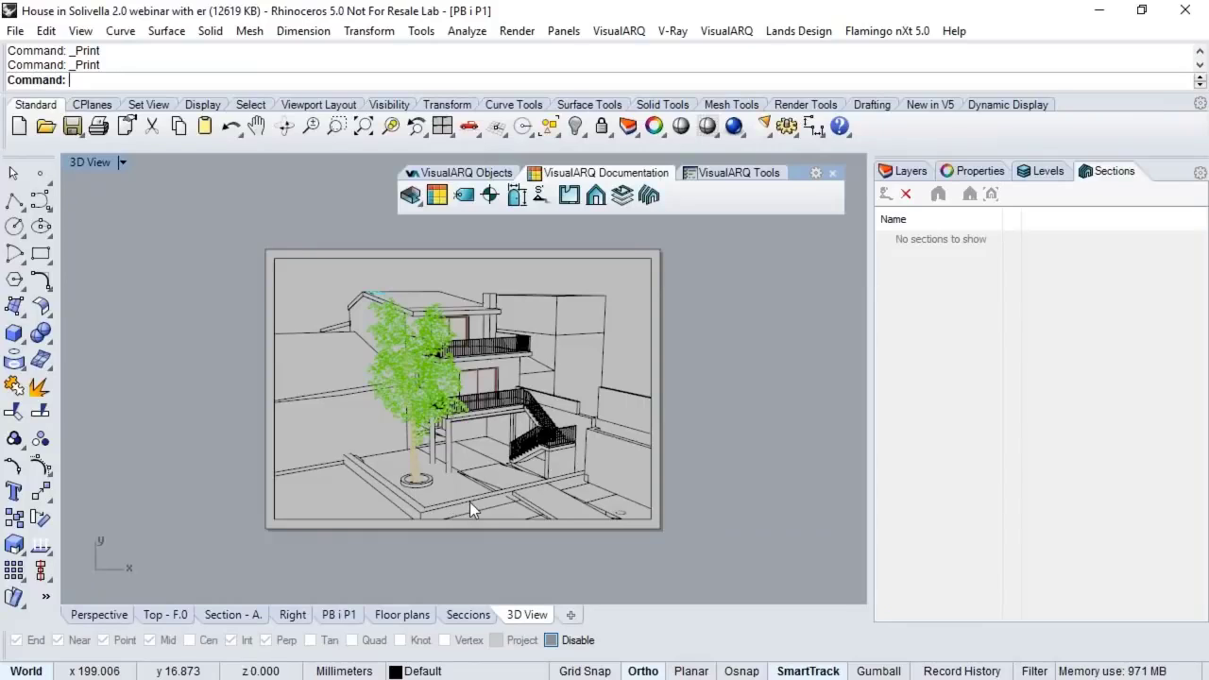
double_click(606, 358)
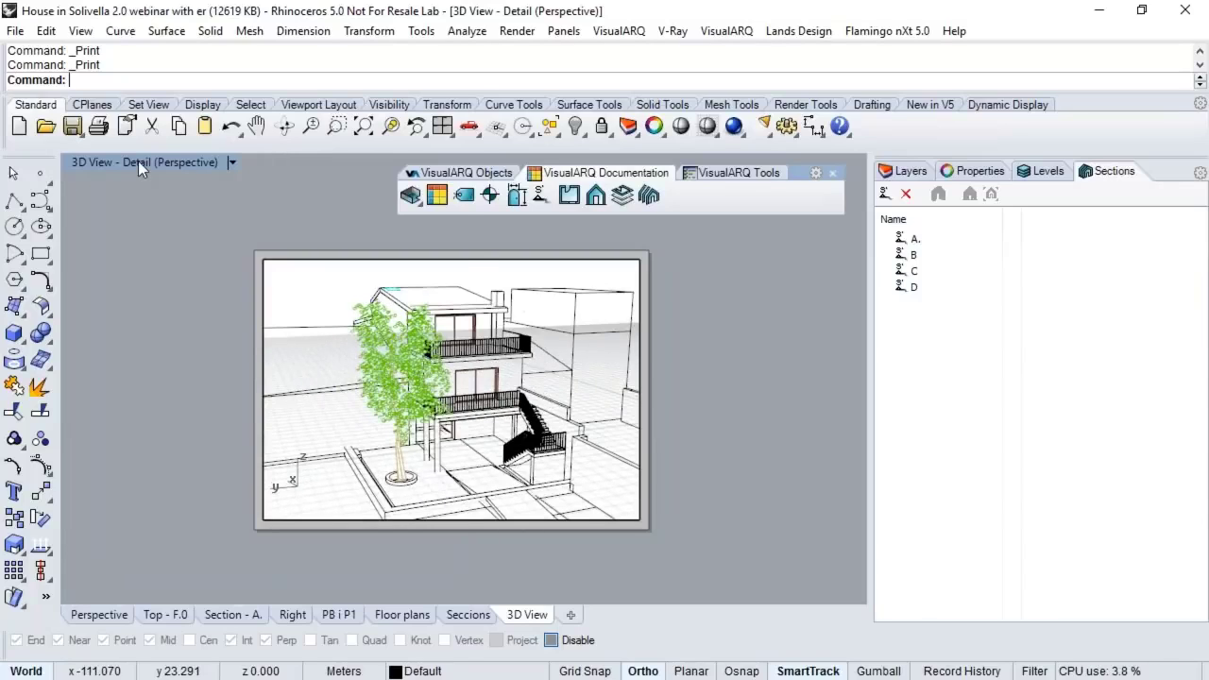
left_click(138, 162)
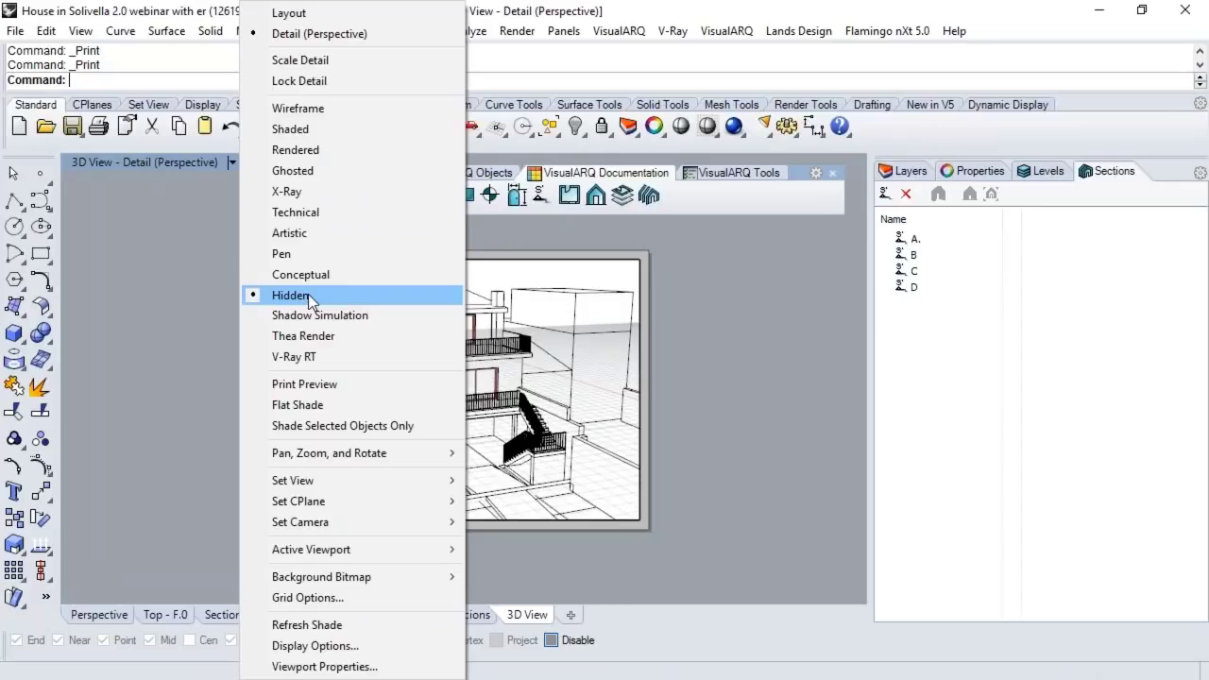
left_click(653, 375)
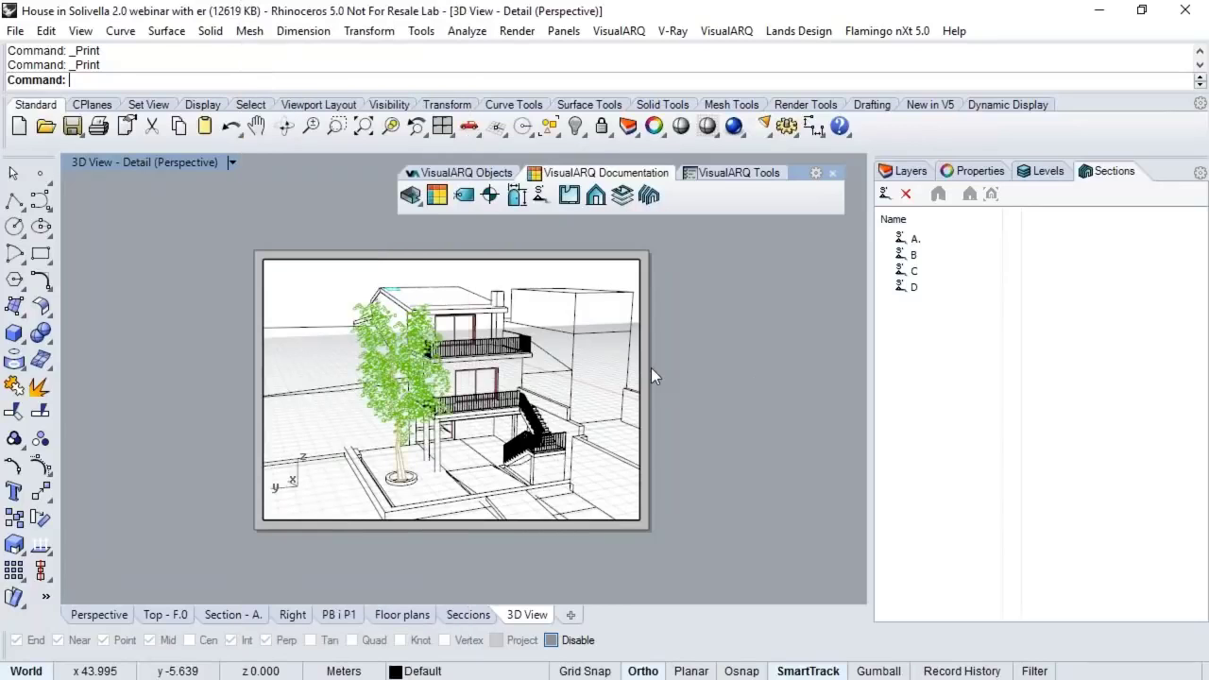
double_click(653, 375)
Step: Print the 3D View layout with CutePDF Writer and save the PDF as 3D view on the desktop
right_click_drag(517, 385, 499, 379)
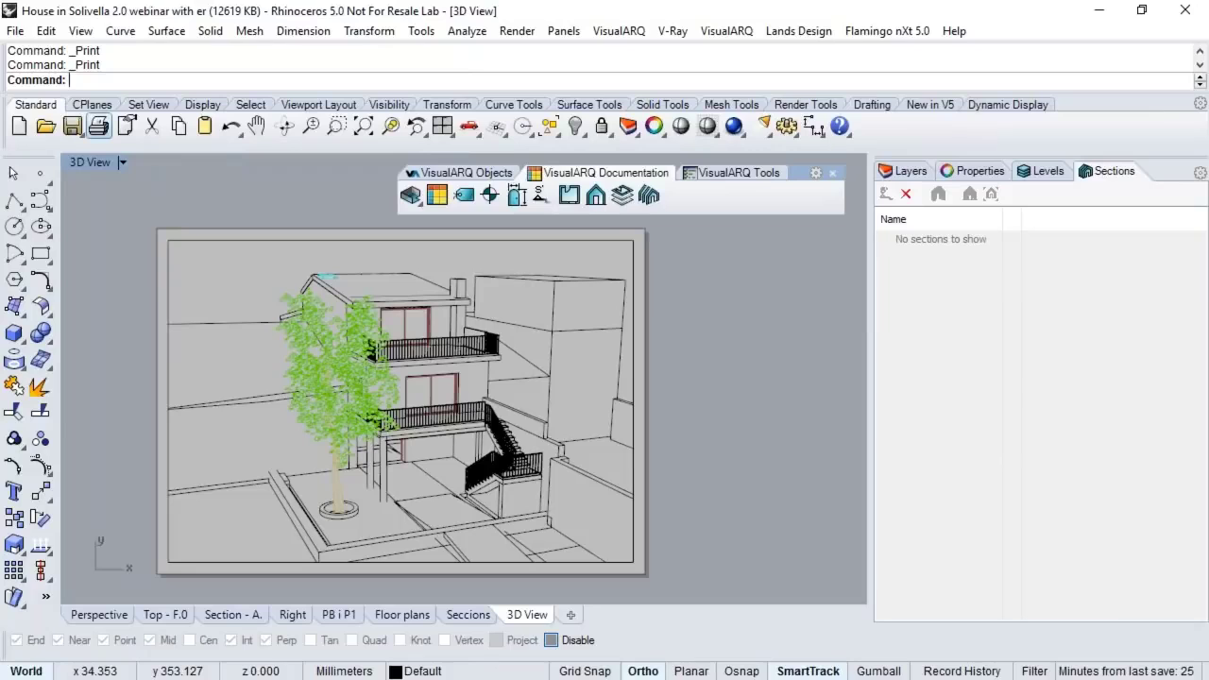
left_click(98, 126)
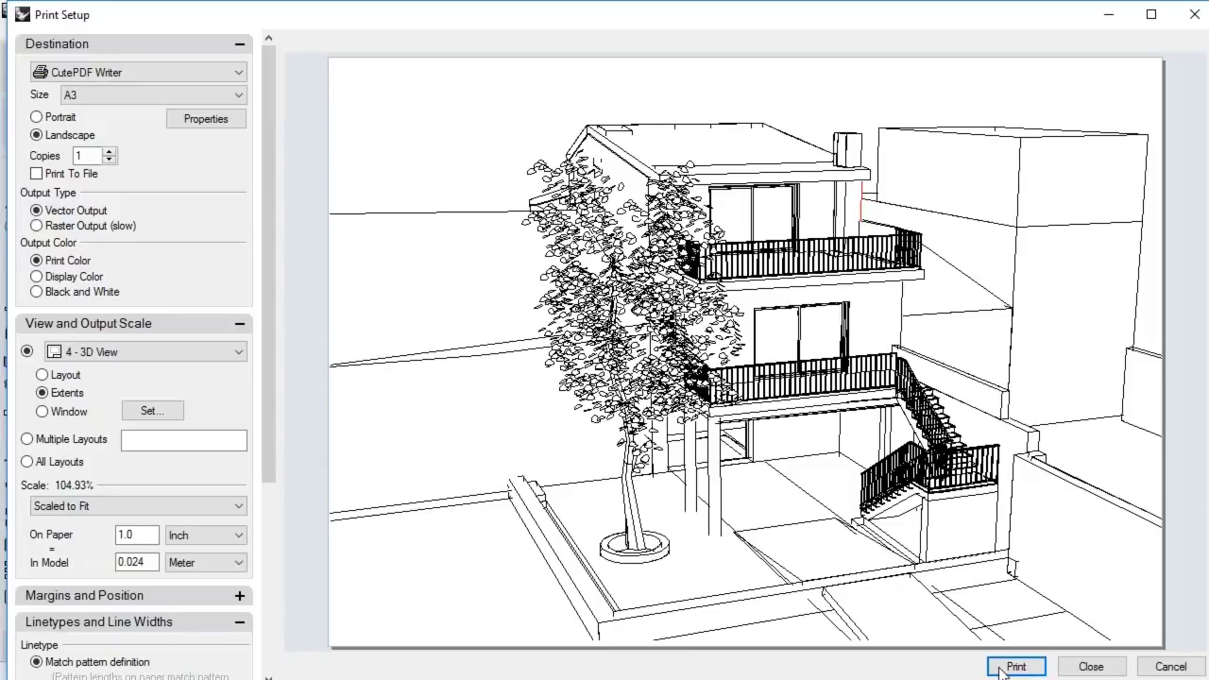
key("Return")
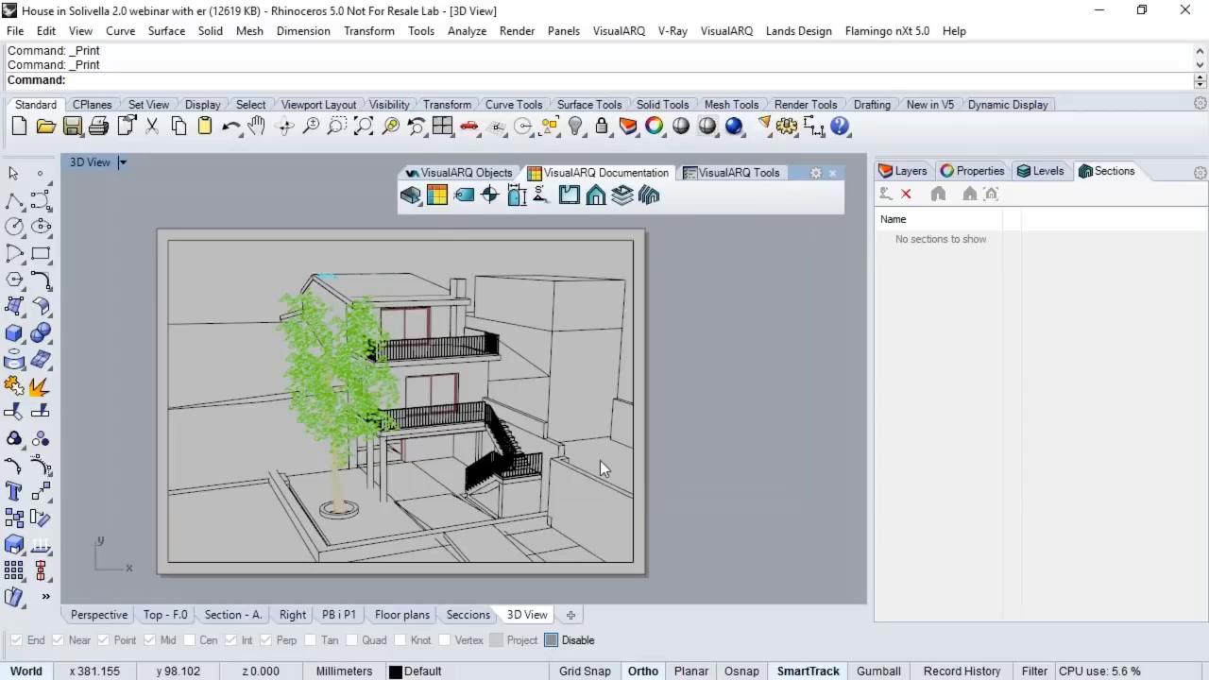
type("3")
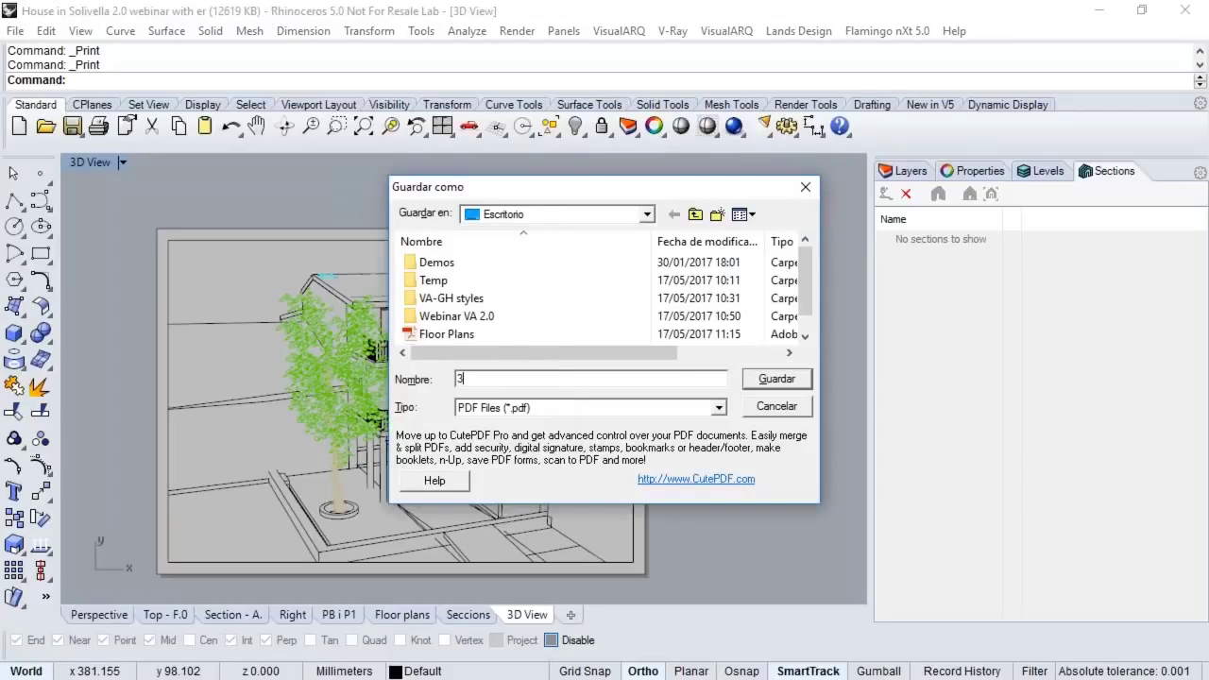
type("D view")
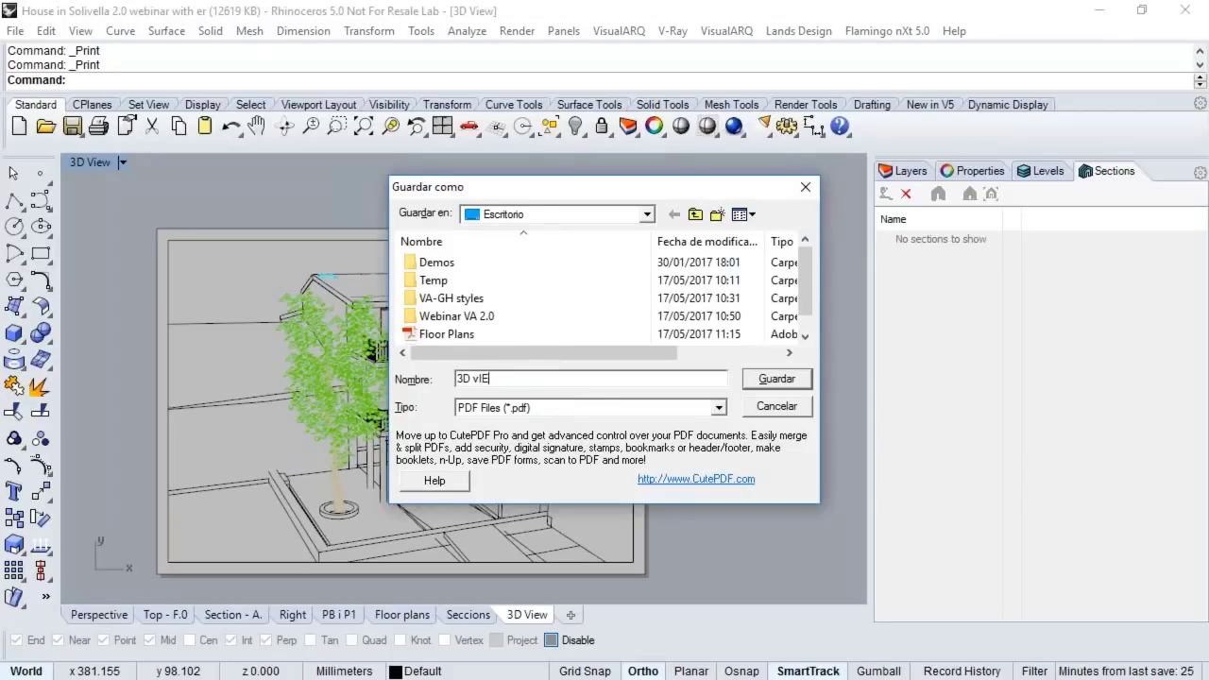
left_click(777, 377)
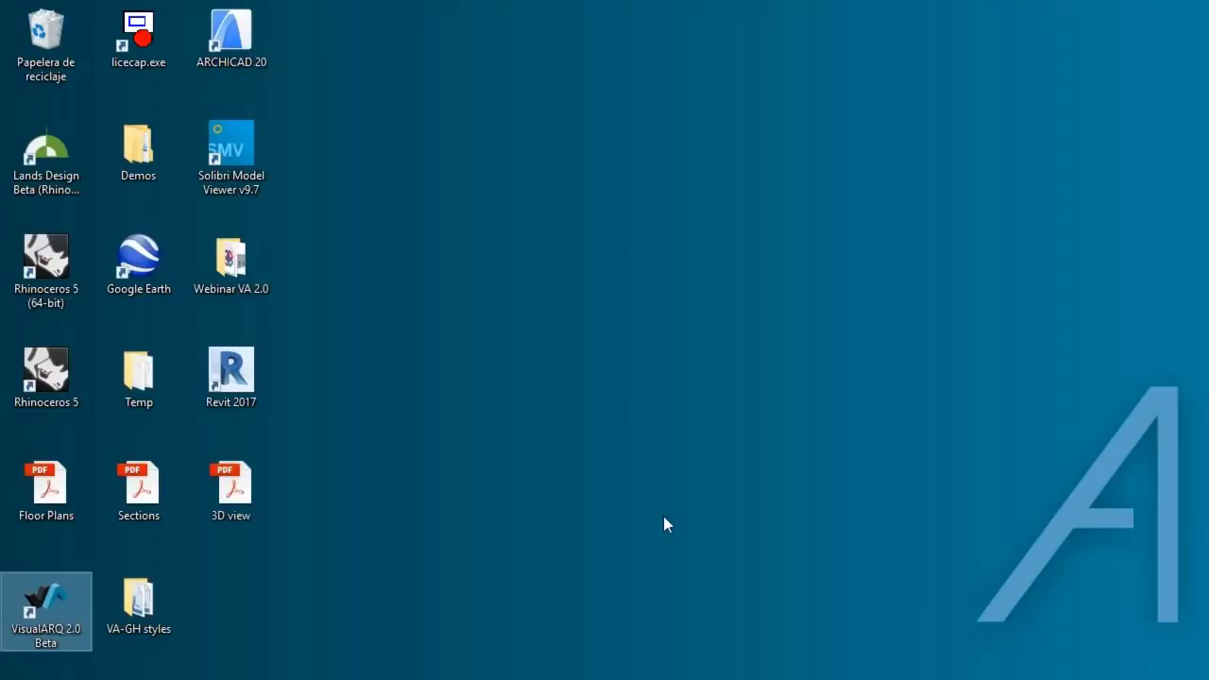
Step: Open the 3D view PDF from the desktop in Acrobat Reader and examine the tree and railing linework up close
left_click(230, 487)
double_click(230, 486)
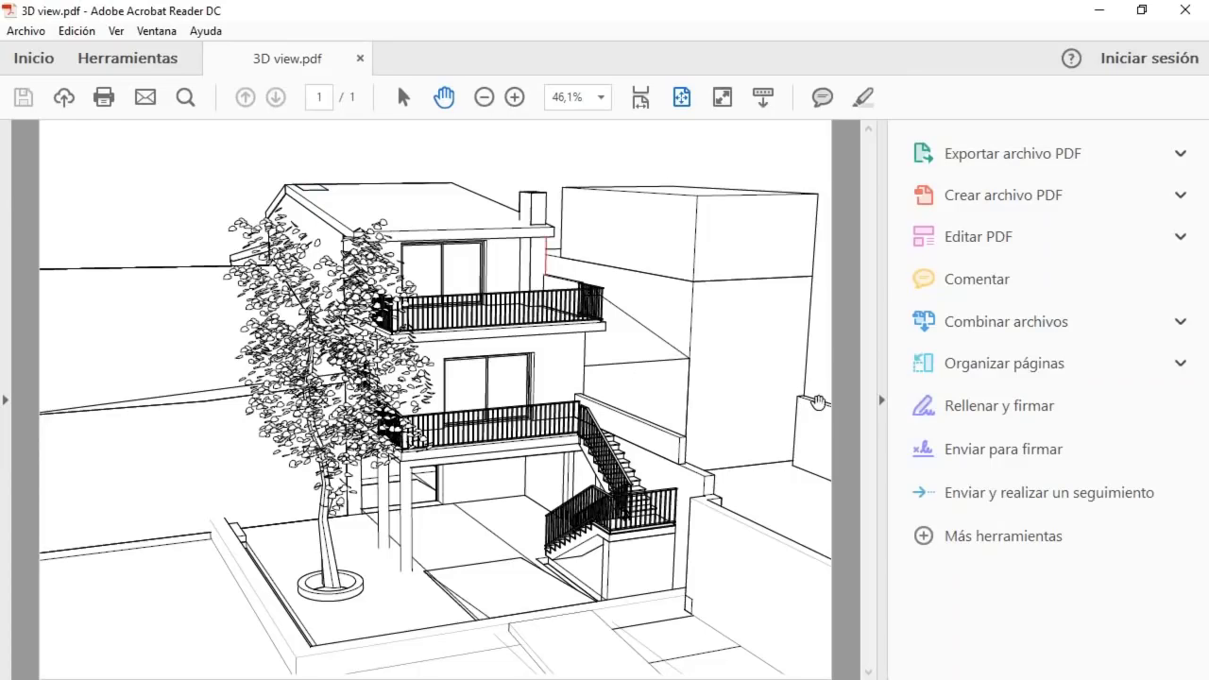
left_click(881, 404)
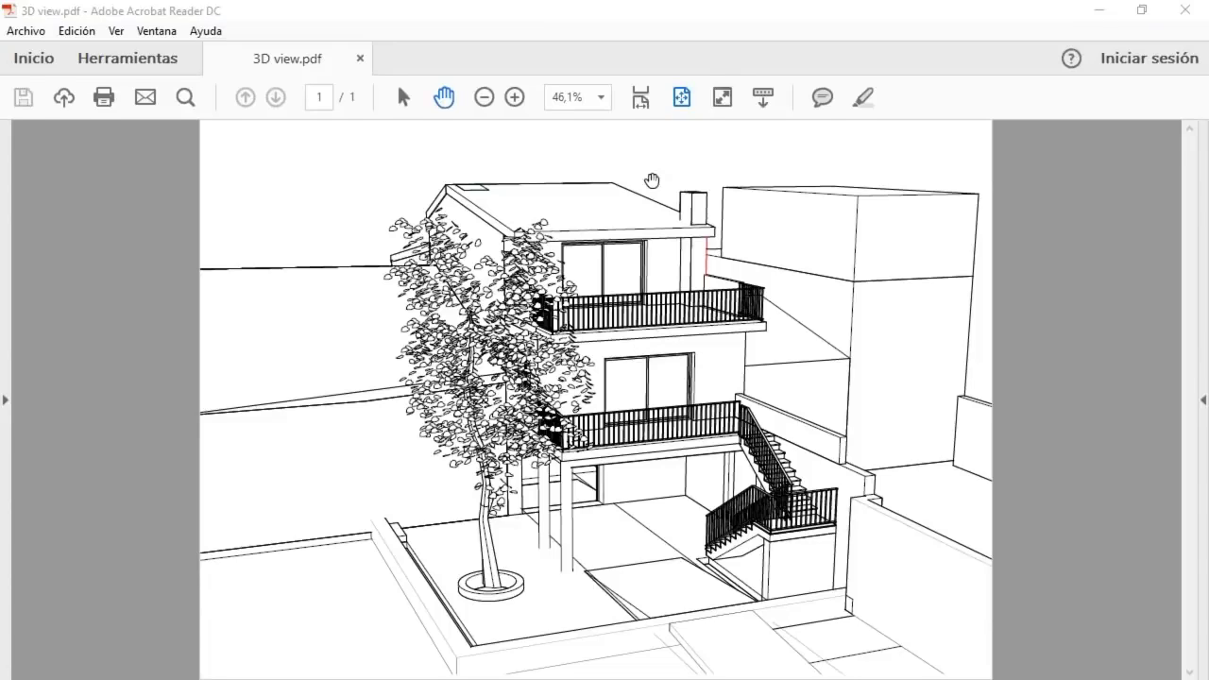
left_click(516, 97)
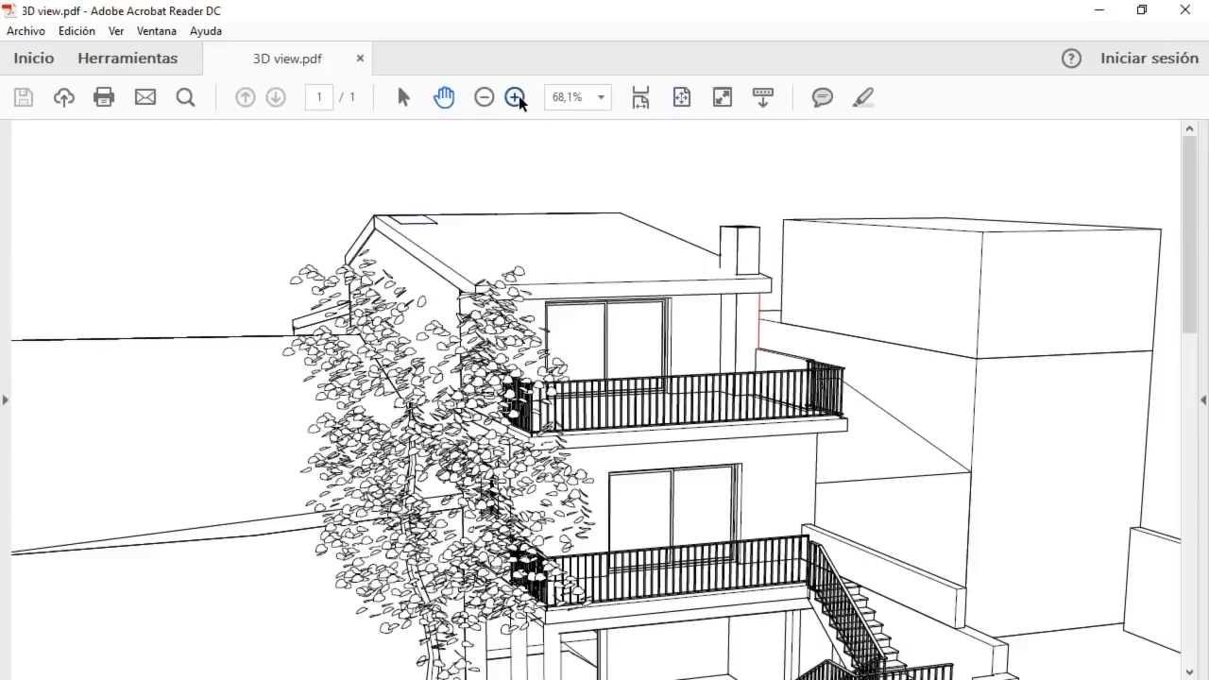
left_click(516, 97)
mouse_move(718, 491)
left_mouse_down()
mouse_move(693, 476)
mouse_move(565, 239)
left_mouse_up()
left_click_drag(699, 472, 628, 231)
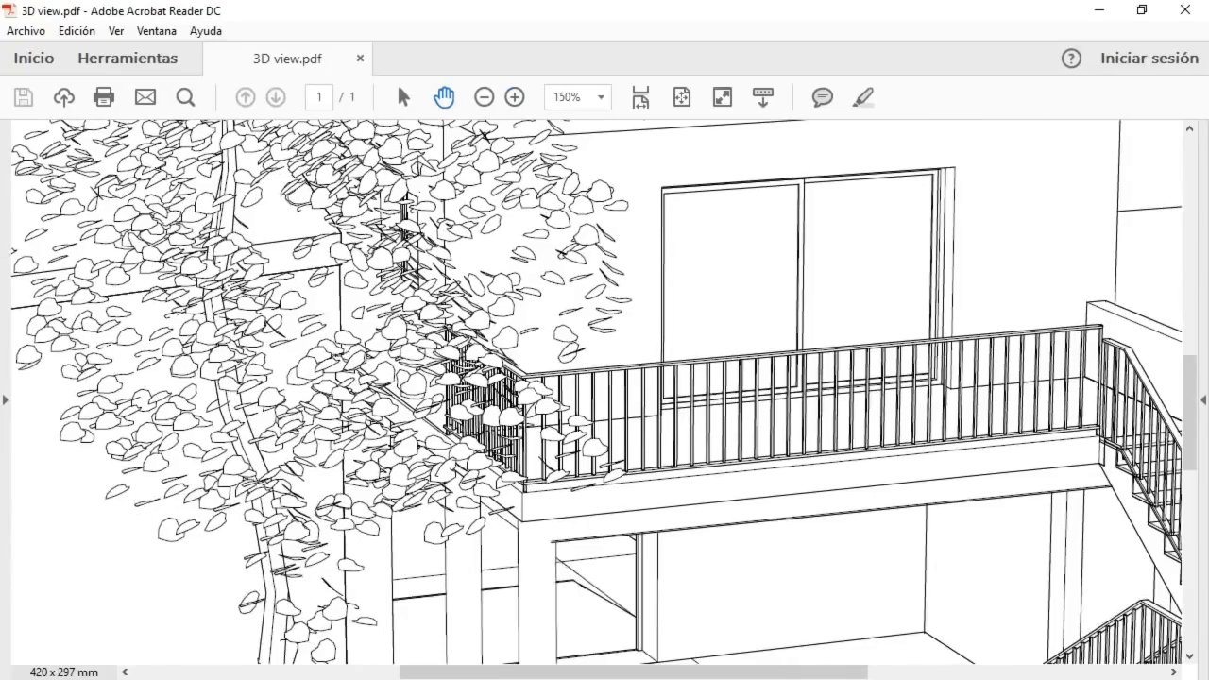
key("ctrl+equal")
key("ctrl+equal")
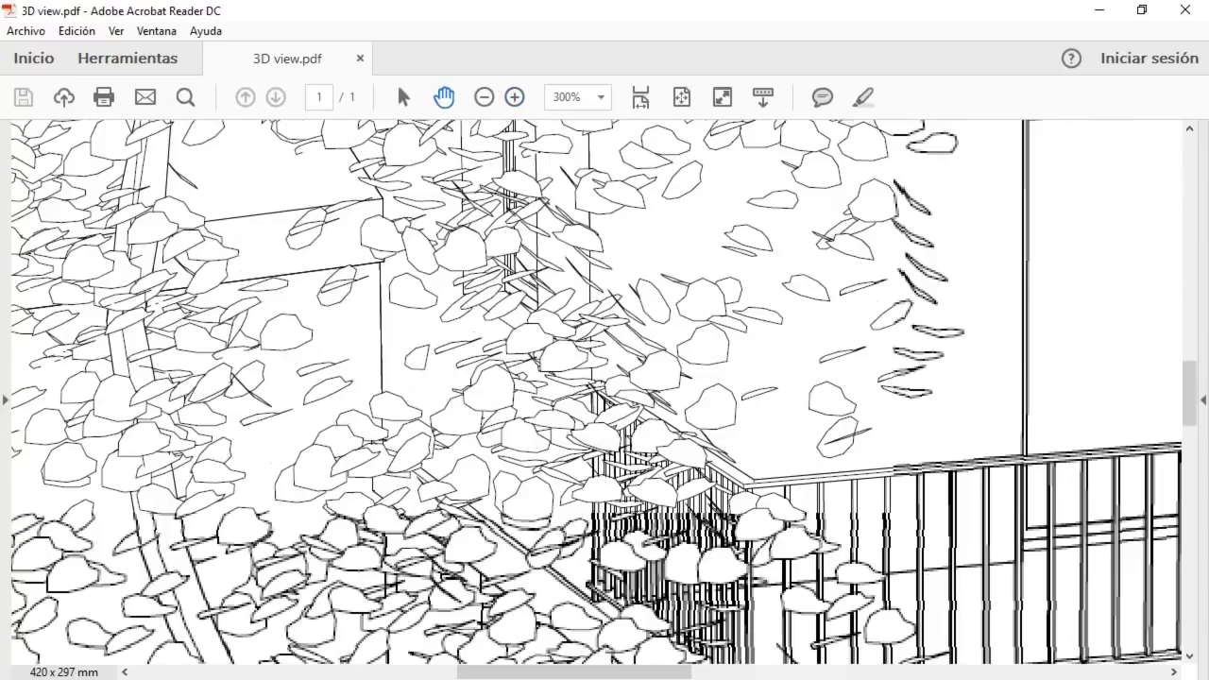
left_click_drag(746, 481, 566, 387)
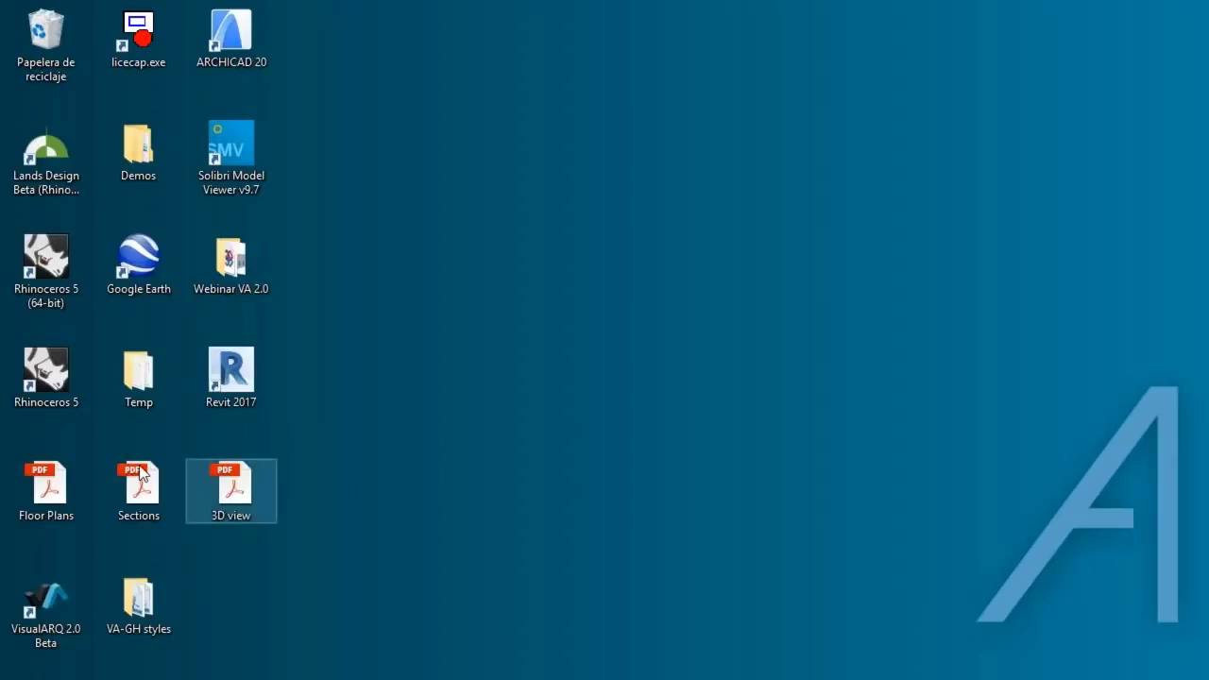
Step: Open the Sections PDF from the desktop, examine the section linework and wall hatches up close, and minimize the reader
double_click(140, 477)
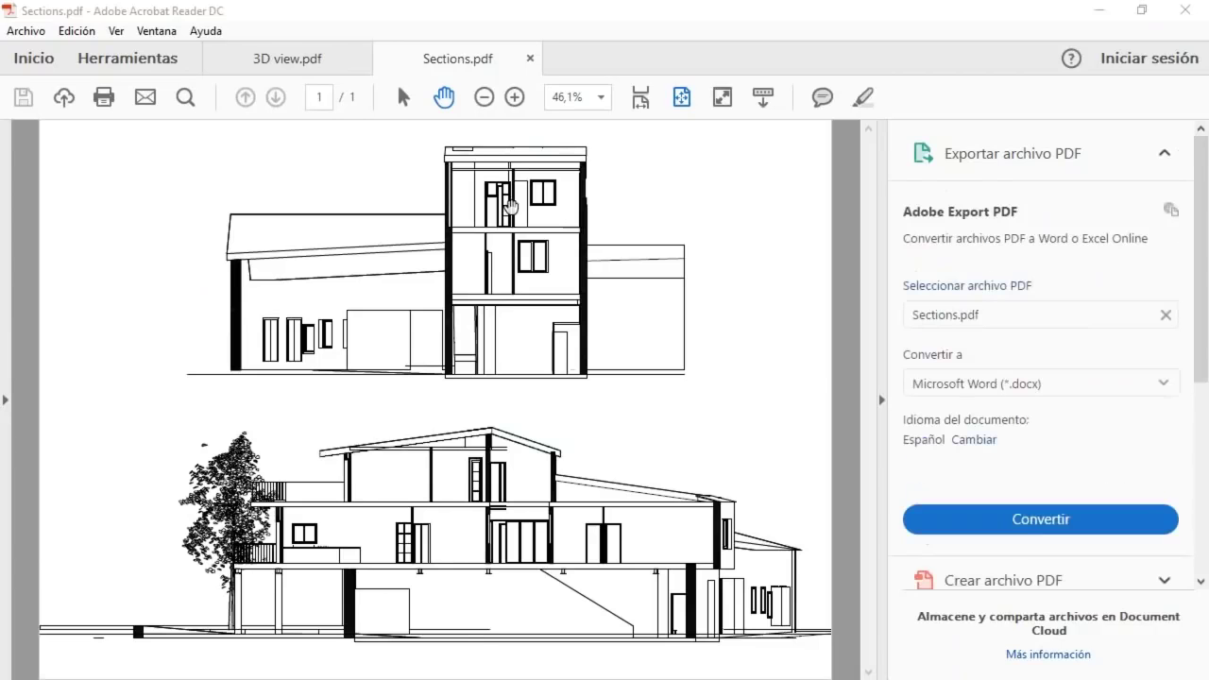
scroll(513, 270, "up", 5, "ctrl")
scroll(517, 411, "up", 4, "ctrl")
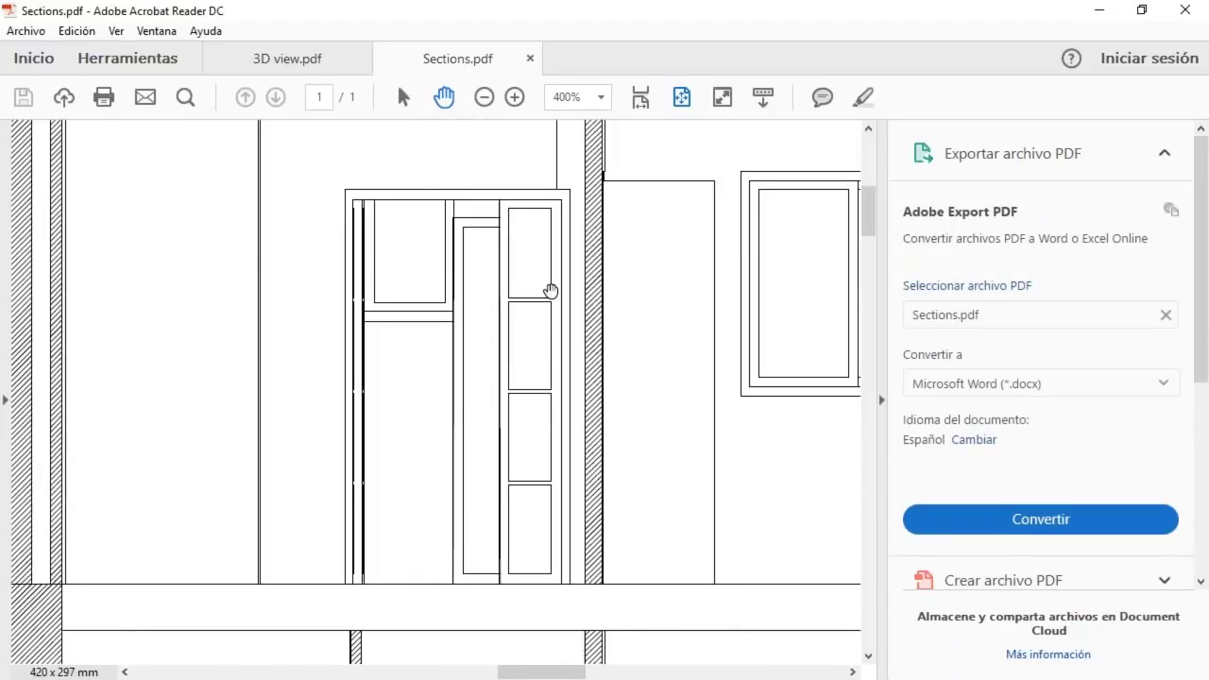
scroll(549, 290, "down", 6, "ctrl")
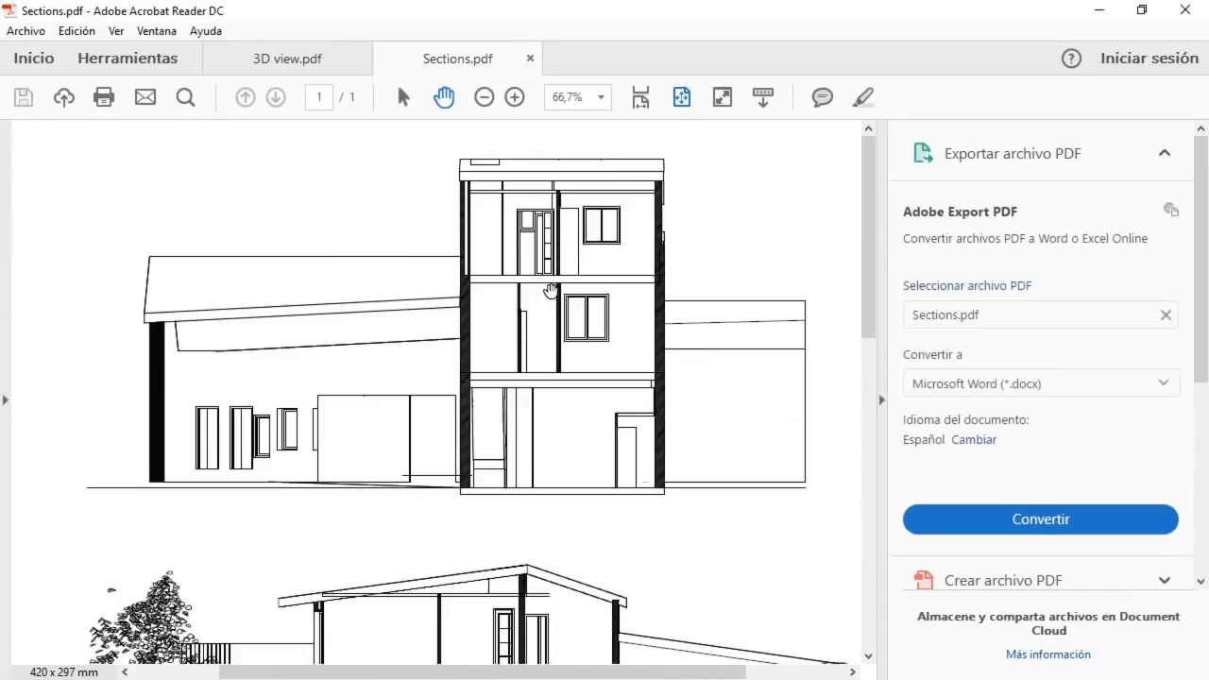
scroll(550, 290, "down", 1, "ctrl")
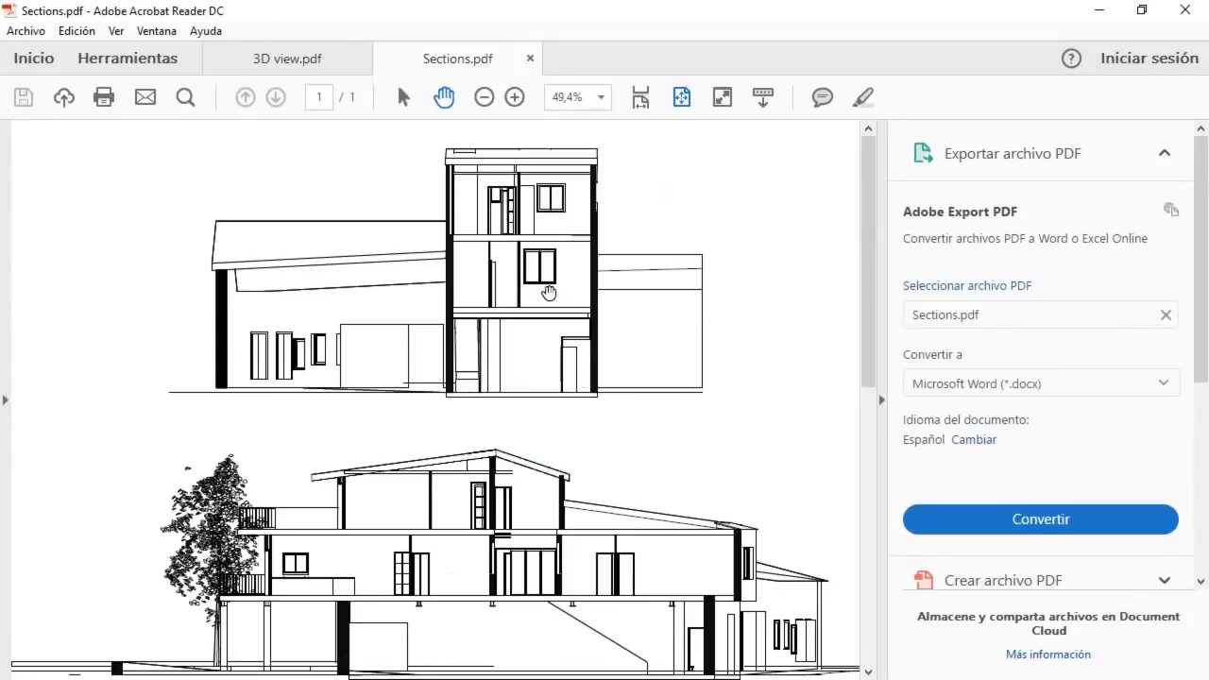
left_click(1101, 10)
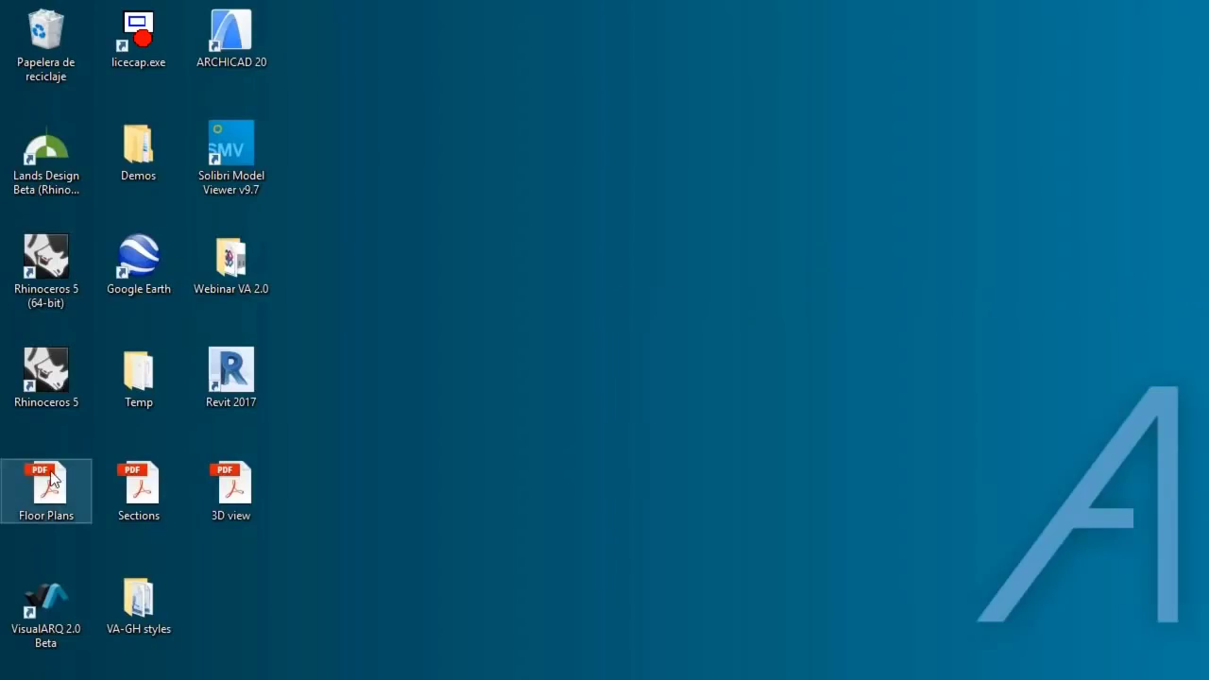
Step: Open the Floor Plans PDF from the desktop, examine the cut walls and doors up close, and minimize the reader
double_click(52, 480)
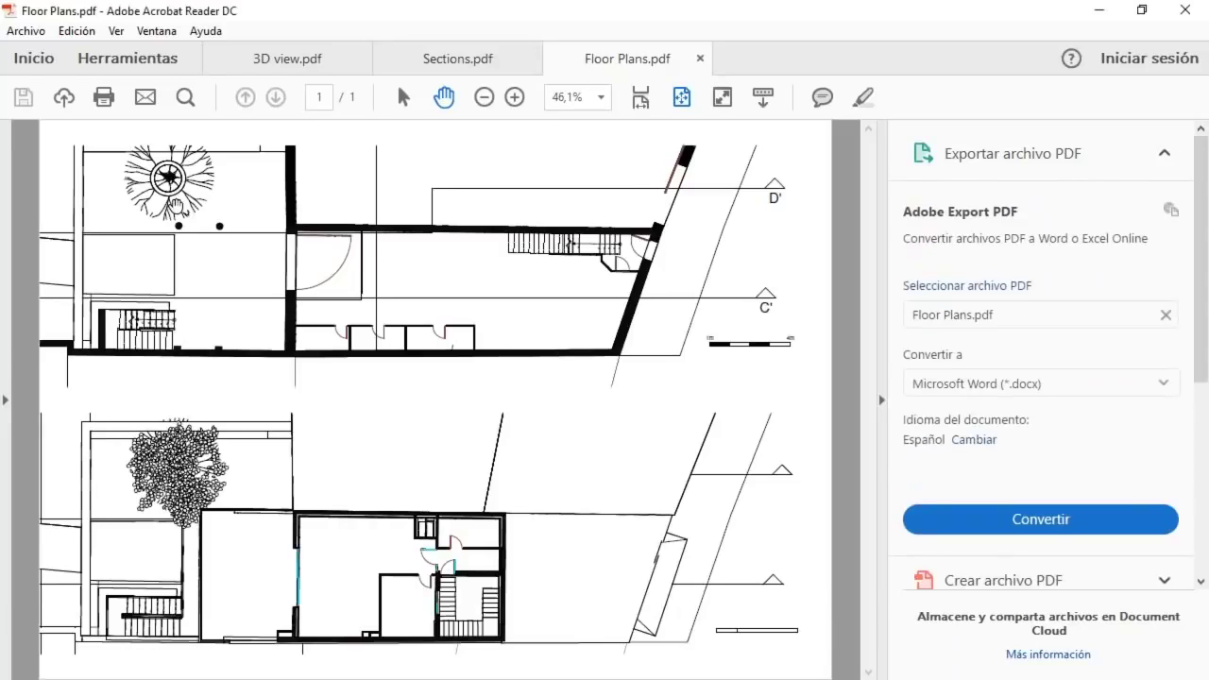
scroll(437, 381, "up", 5, "ctrl")
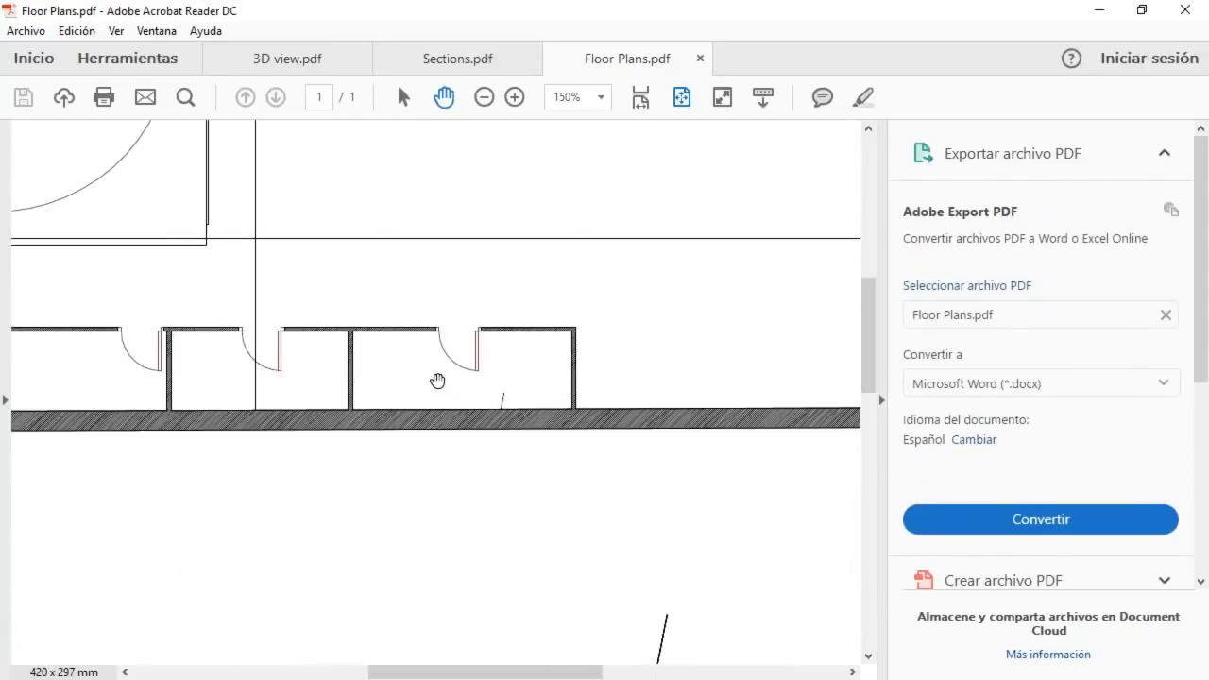
scroll(294, 273, "up", 5, "ctrl")
scroll(294, 272, "down", 8, "ctrl")
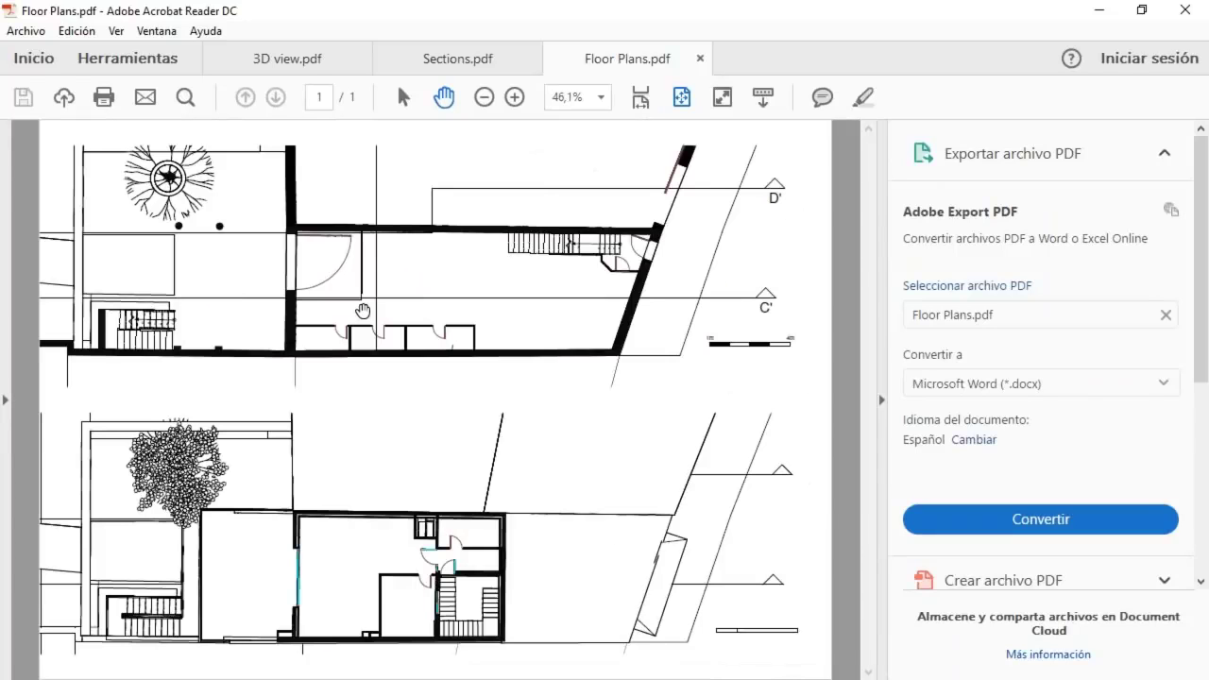
left_click(1099, 9)
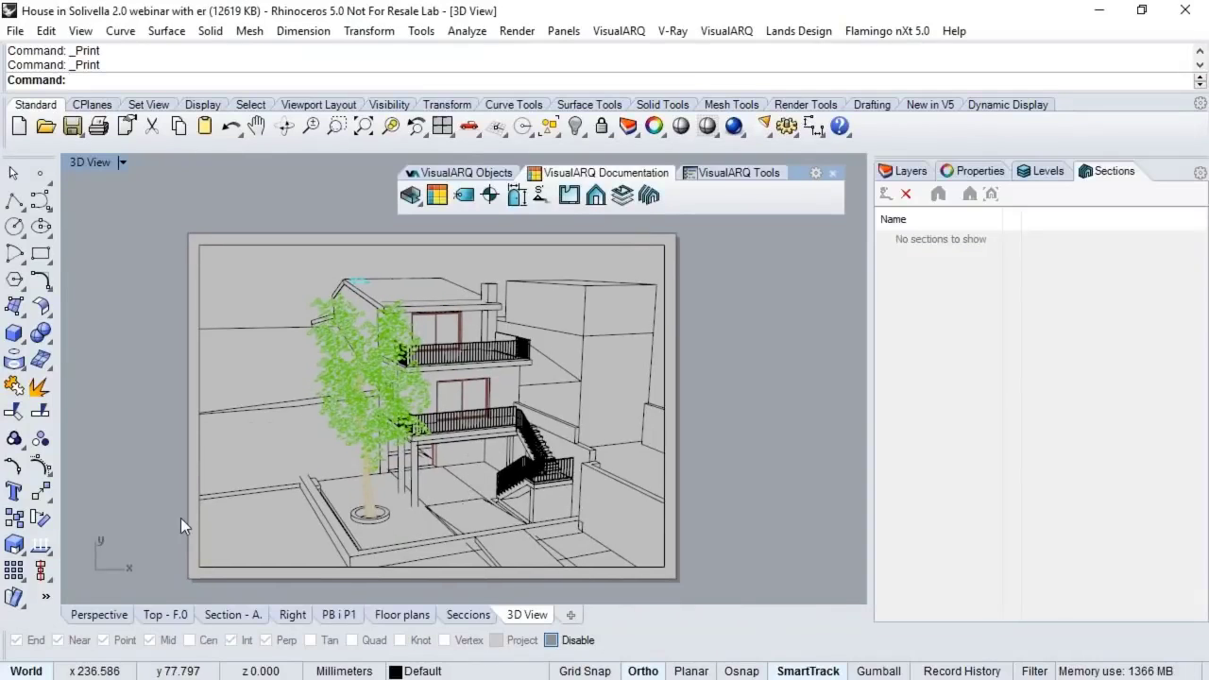
Step: Back in Rhino, show the house's terrace doors in the Perspective viewport and open the Dinning room style in VisualARQ's door styles
left_click(120, 616)
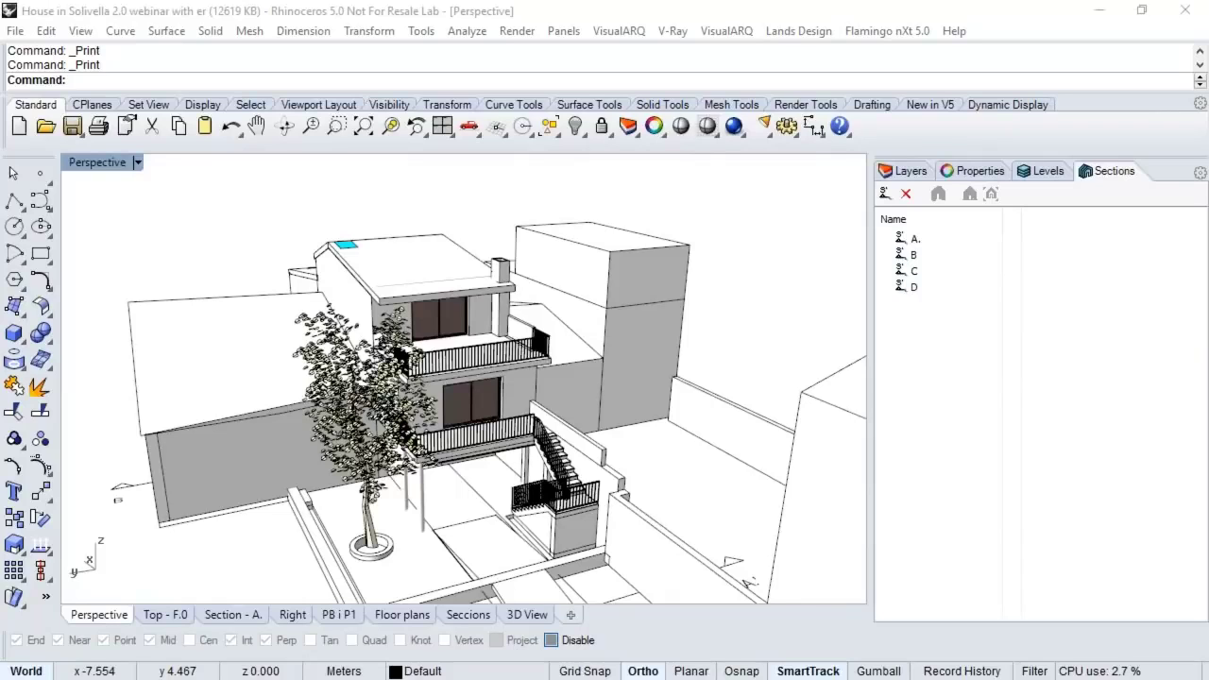
right_click_drag(467, 318, 432, 317)
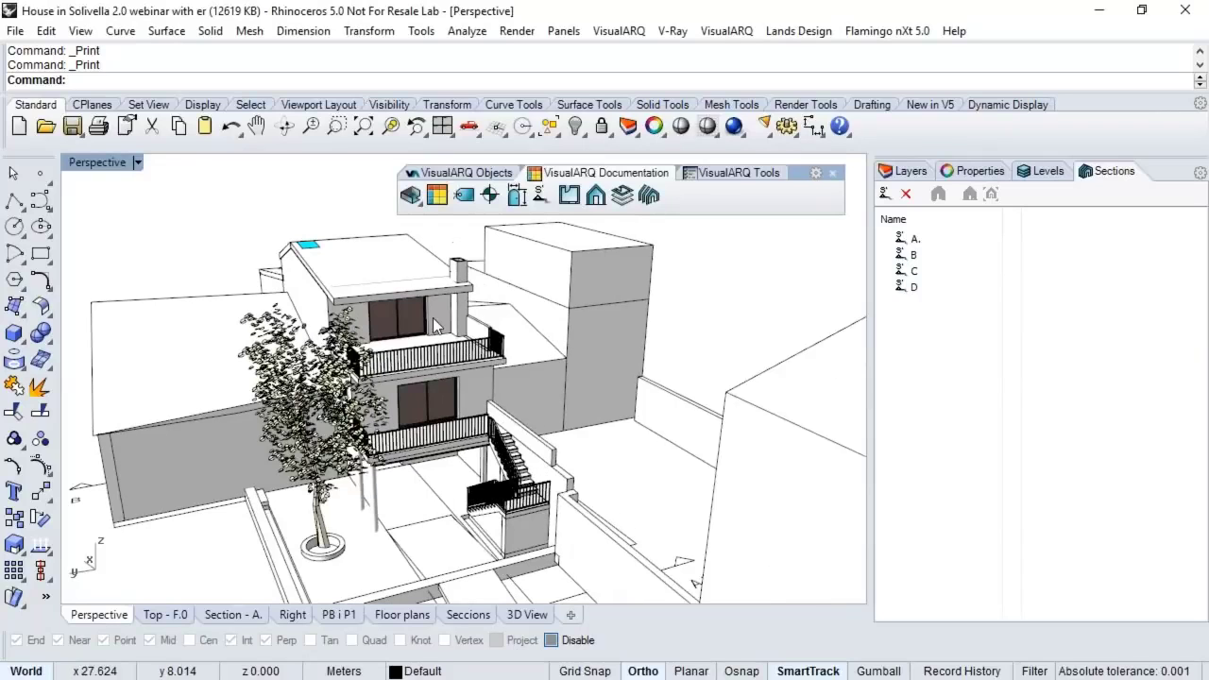
scroll(433, 317, "up", 3)
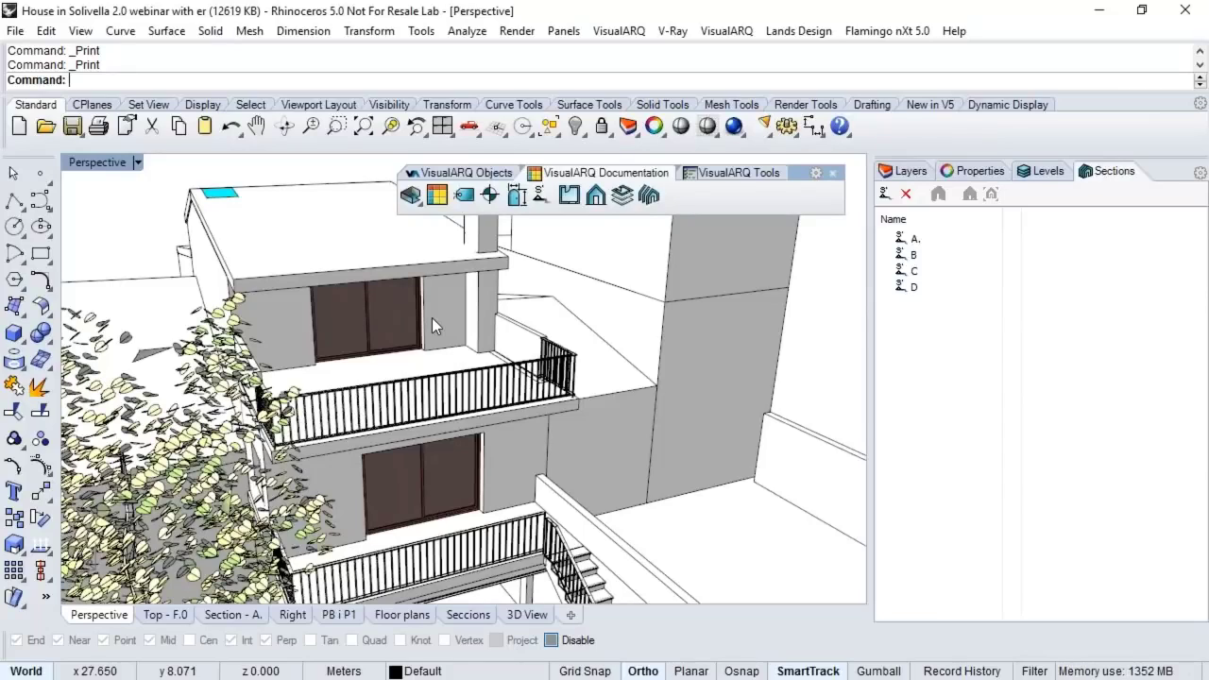
left_click(463, 173)
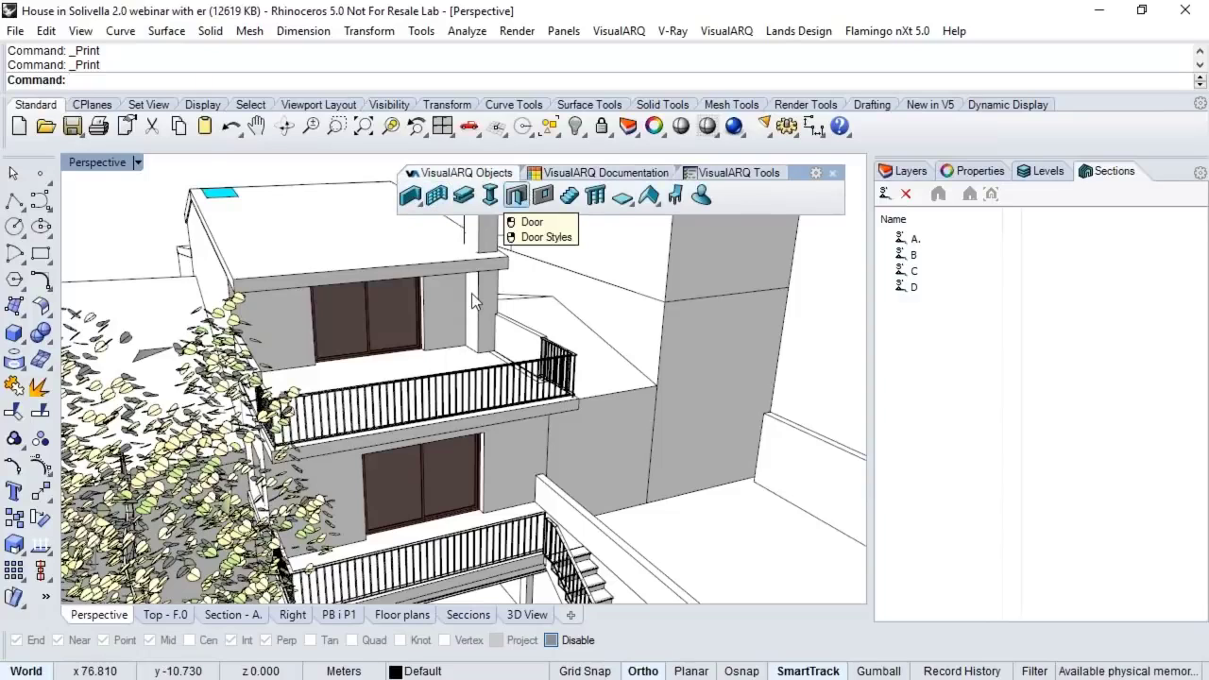
right_click_drag(359, 378, 236, 303)
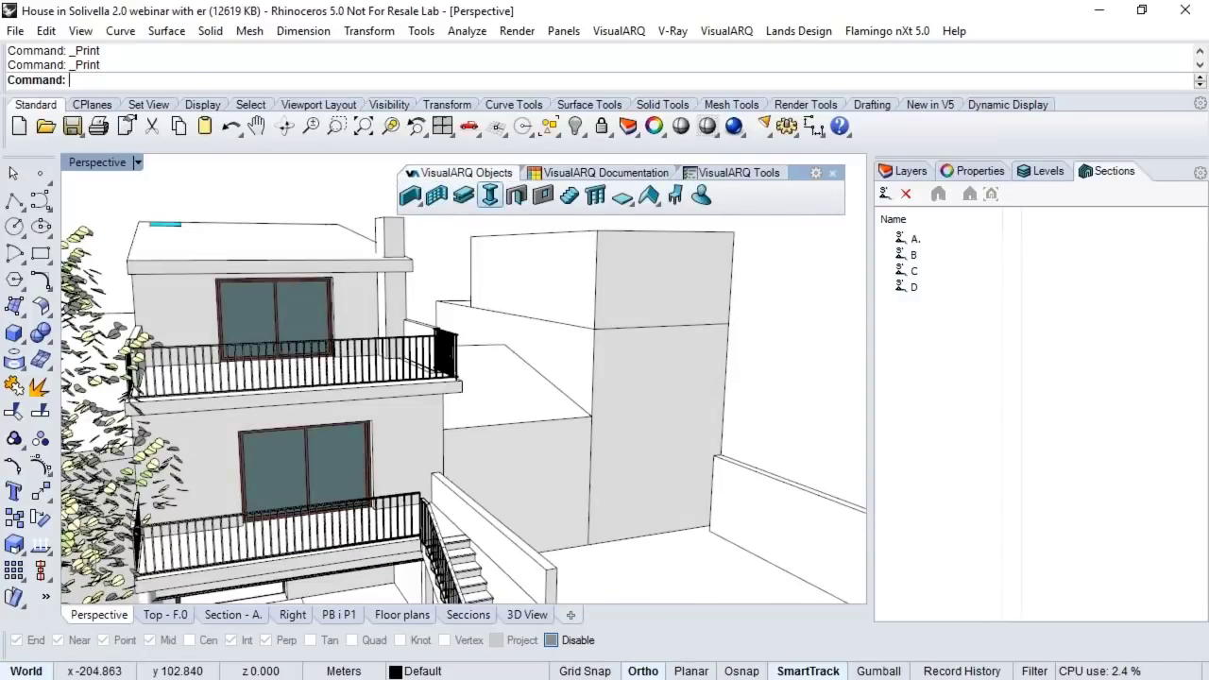
left_click(516, 194)
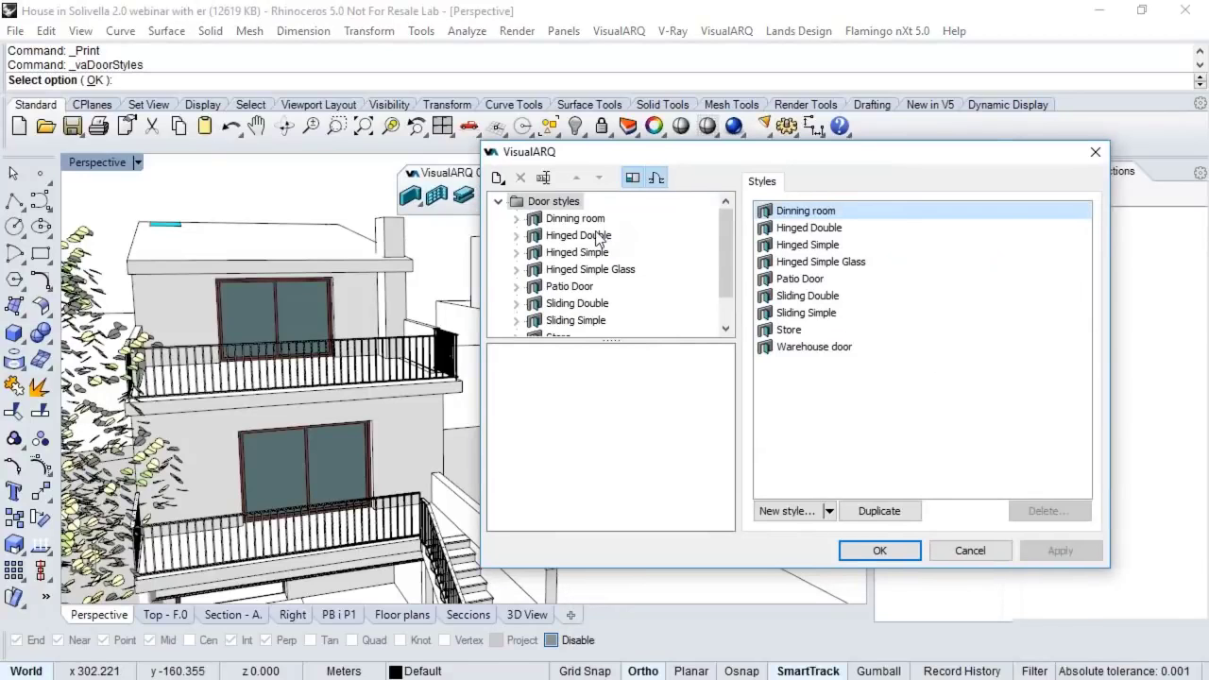
left_click(518, 219)
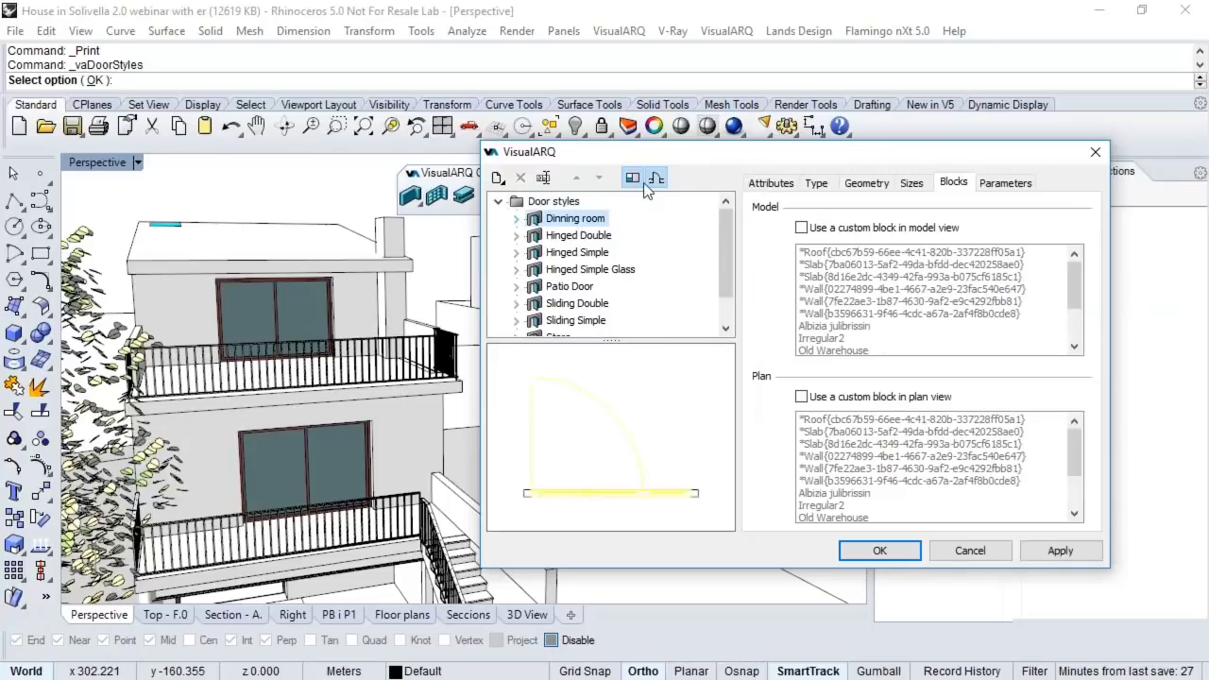
Step: Examine the Dinning room door style's components and its 3D preview, and close the door styles
left_click(656, 433)
left_click(518, 220)
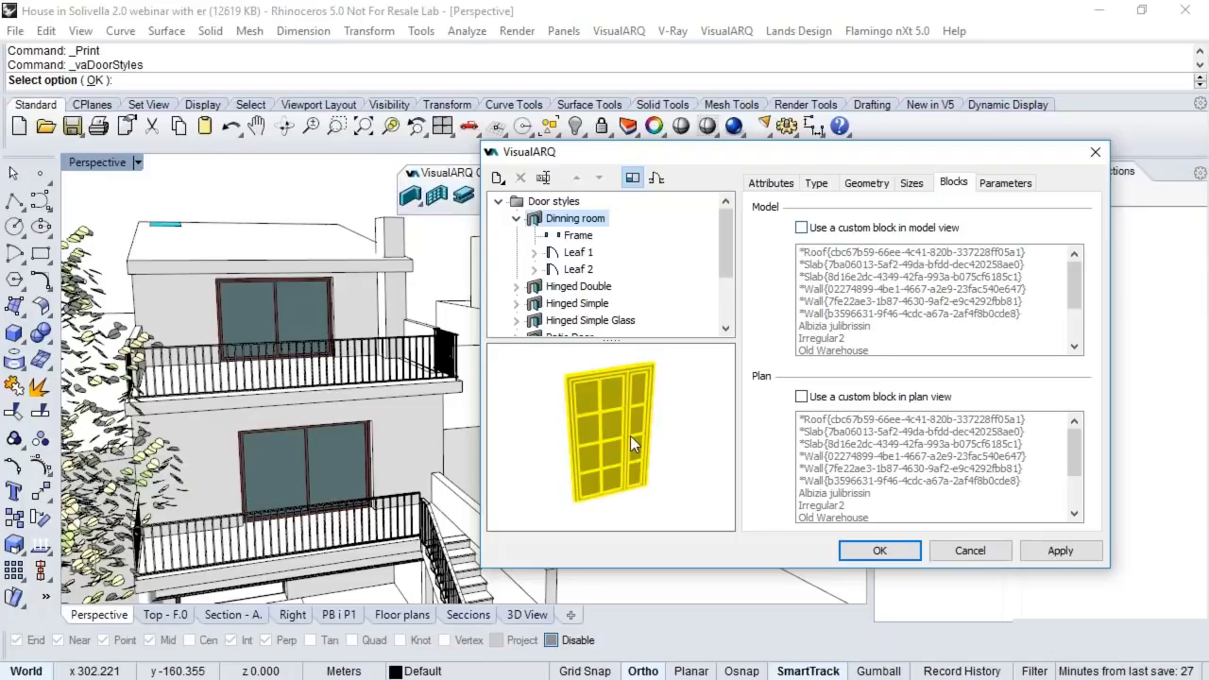
right_click_drag(630, 436, 638, 453)
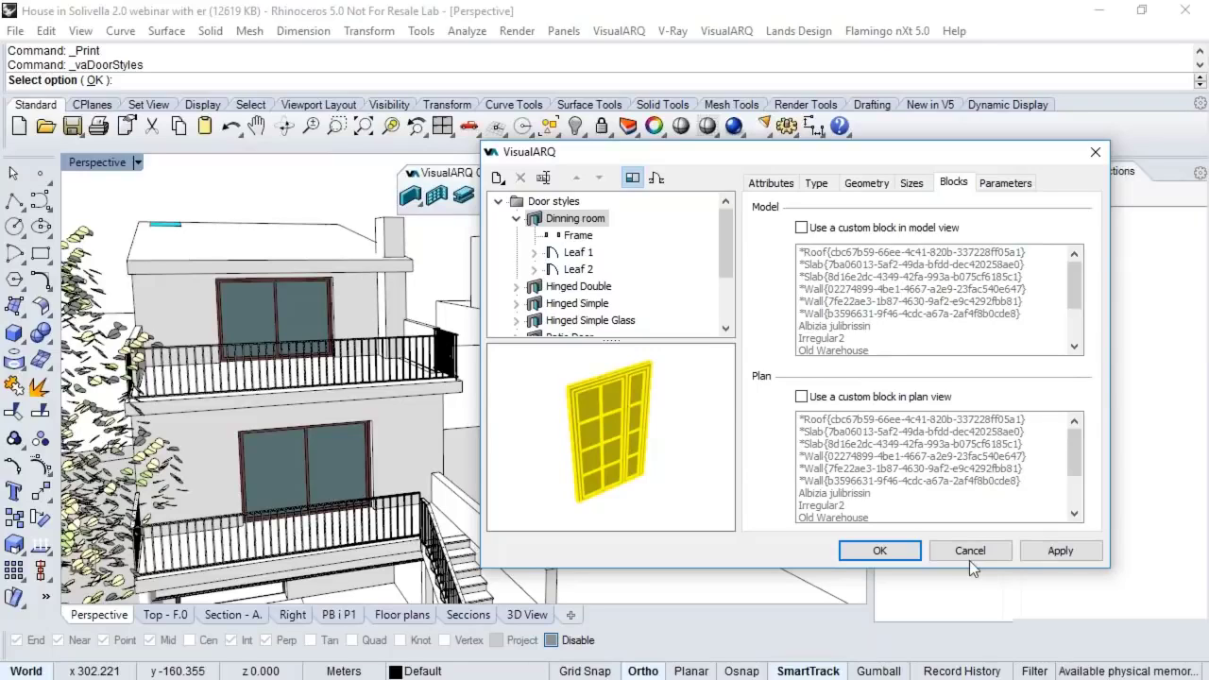
left_click(883, 552)
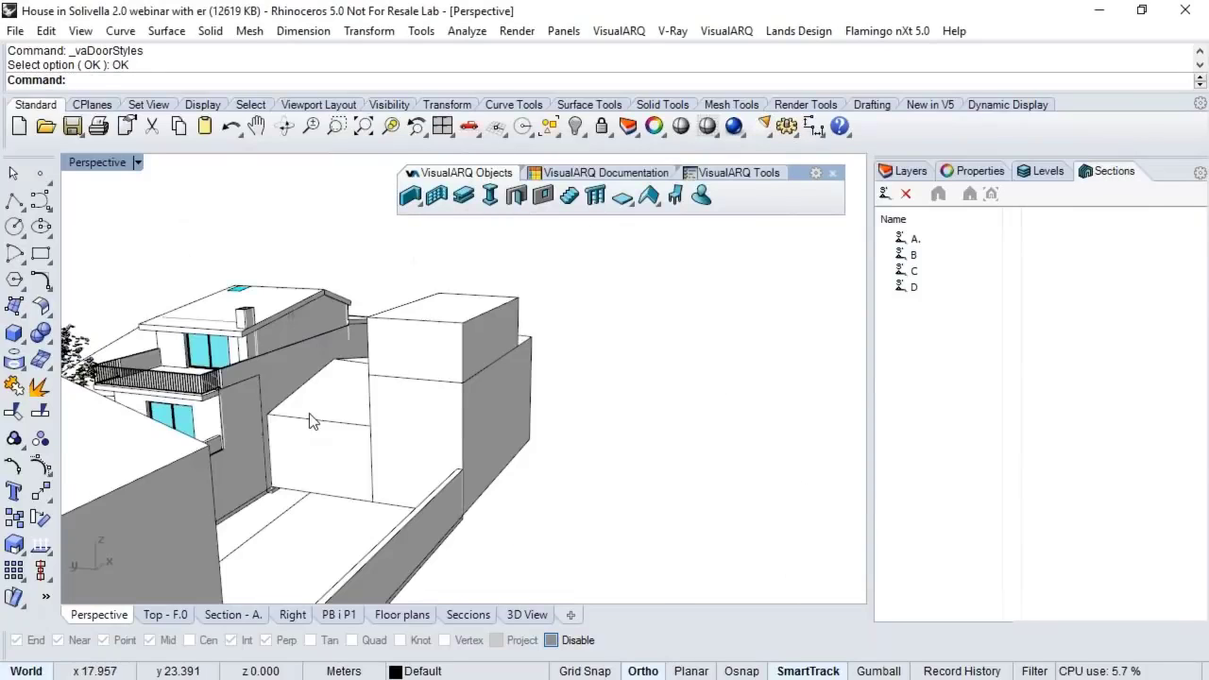
Step: Open Grasshopper with the Garage Door definition and show its door preview beside the canvas in the Perspective viewport
type("Grasshopper")
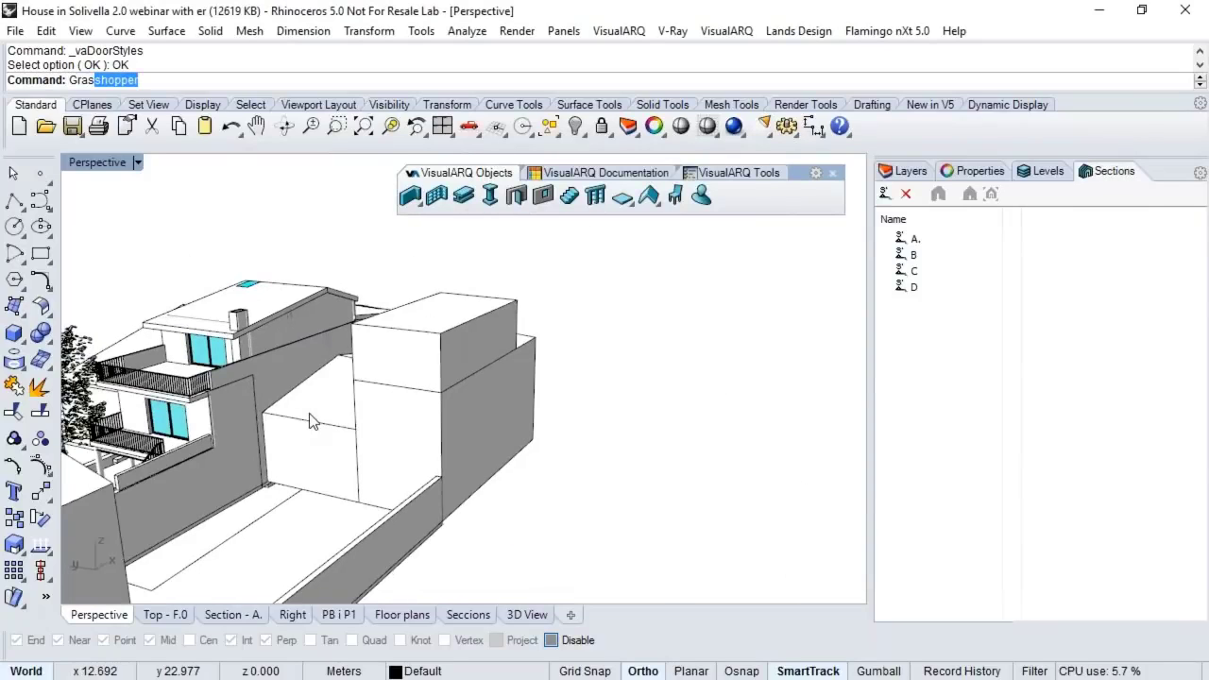
key("Return")
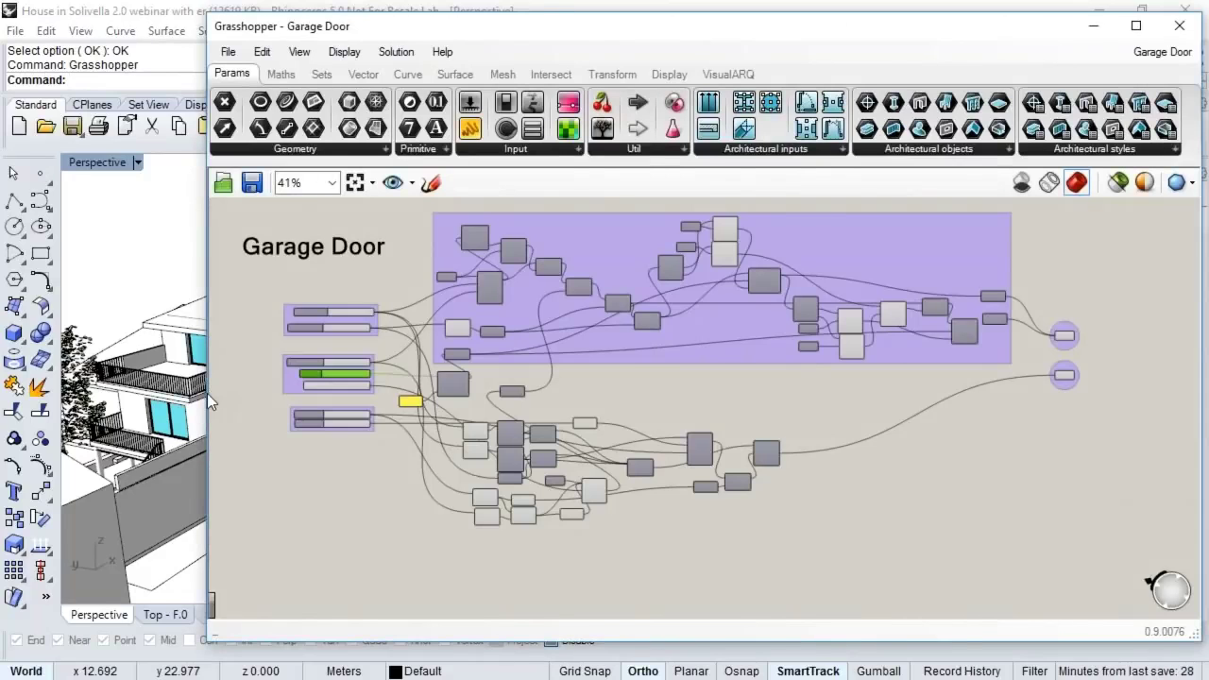
left_click_drag(207, 393, 552, 393)
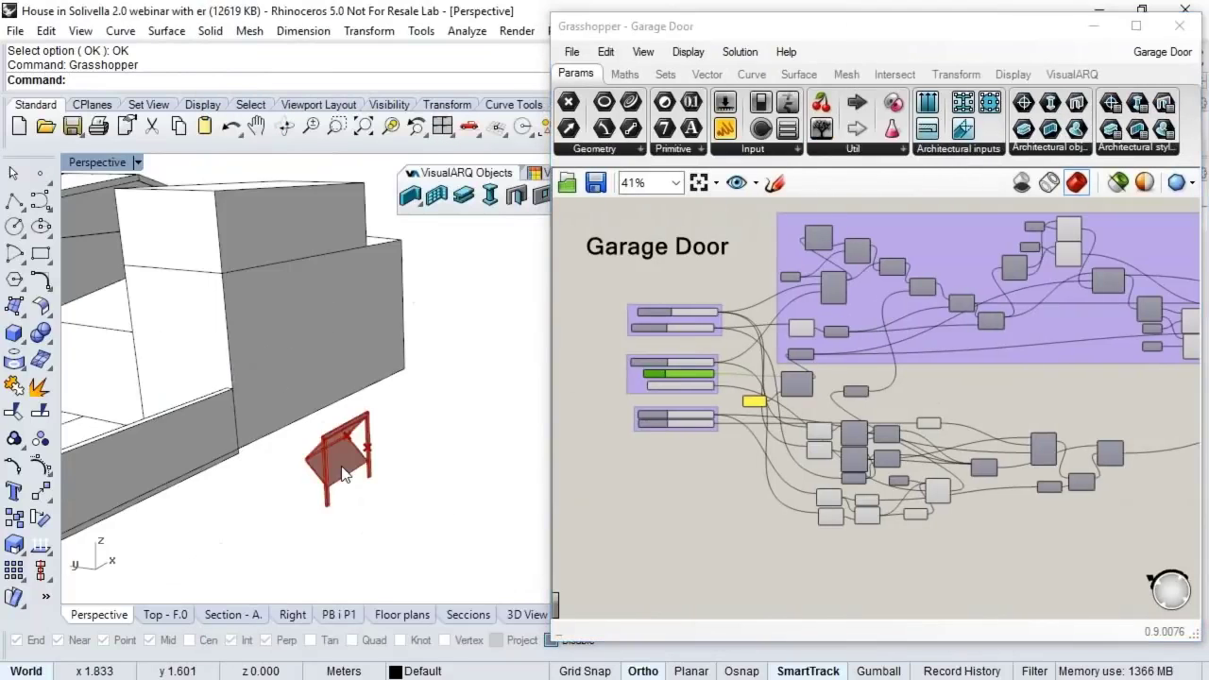
scroll(345, 469, "up", 6)
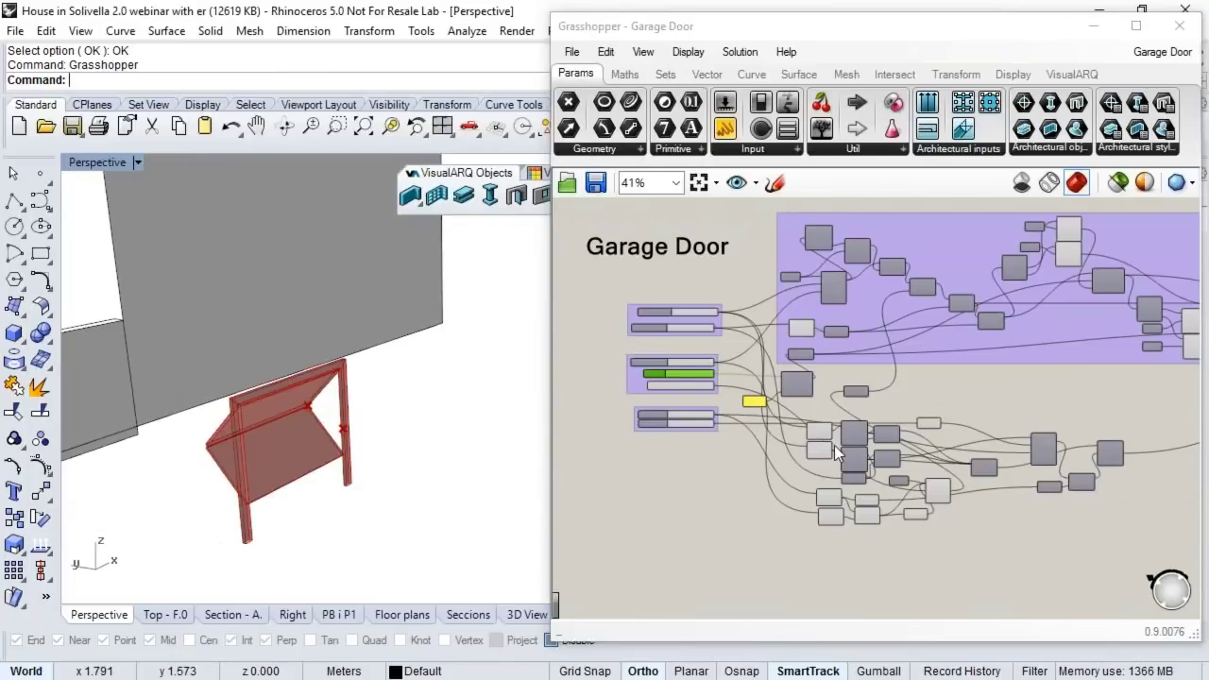
Step: In the Garage Door definition's Profile inputs, set Opening Width to 2.43 and Opening Height to 2.20
right_click_drag(962, 247, 878, 301)
scroll(879, 301, "down", 1)
right_click_drag(862, 457, 830, 454)
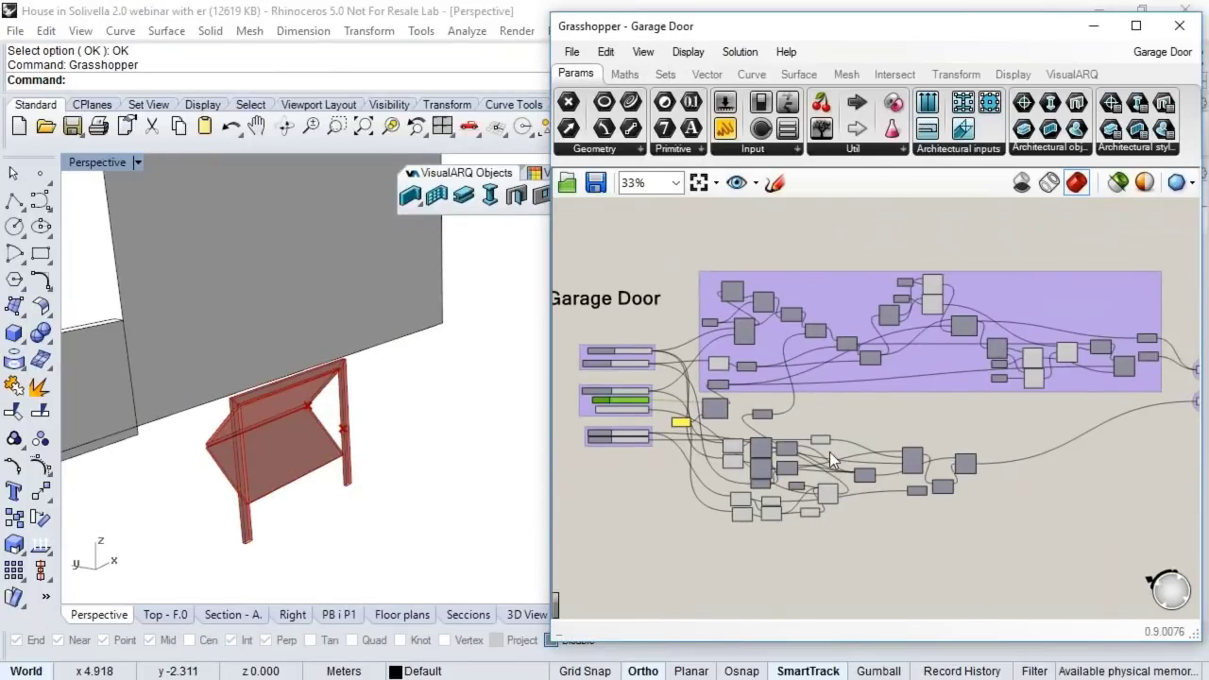
scroll(710, 404, "up", 2)
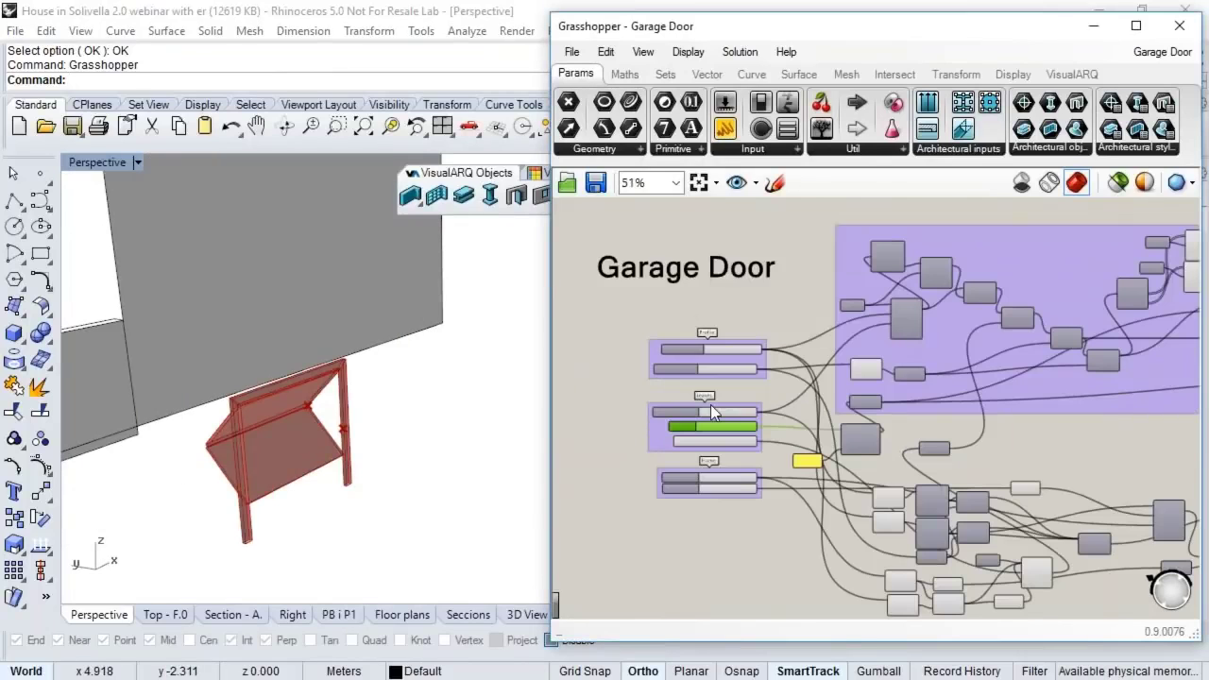
scroll(711, 404, "up", 3)
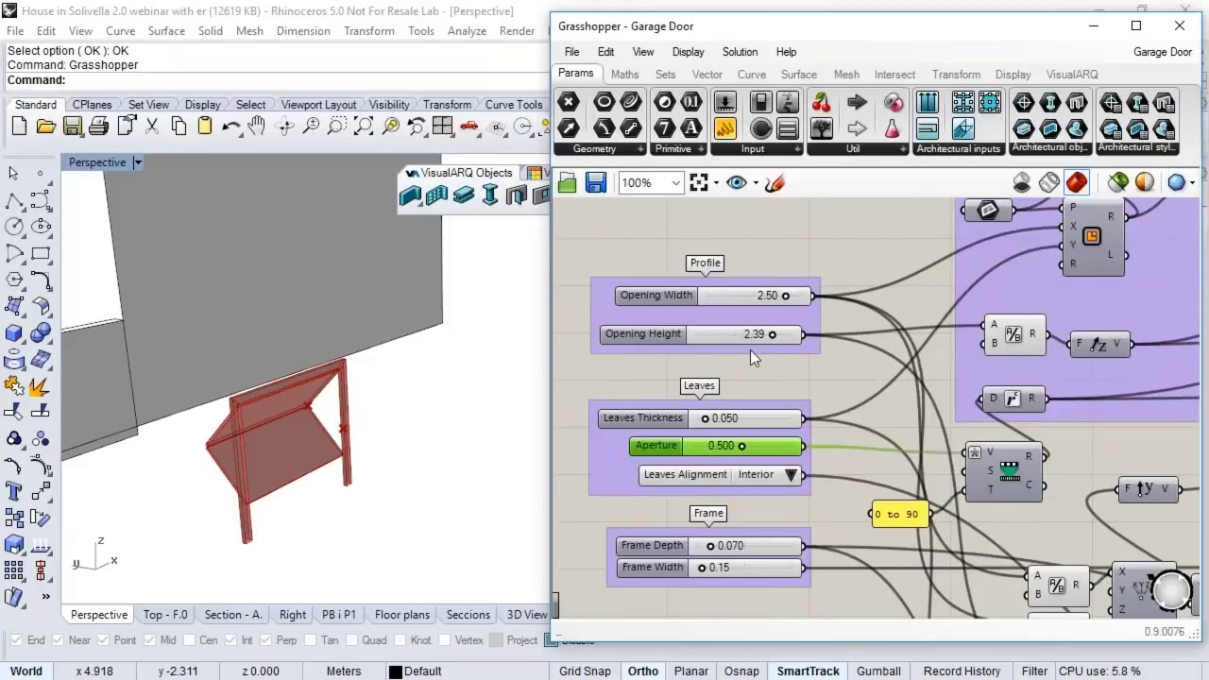
scroll(750, 350, "up", 1)
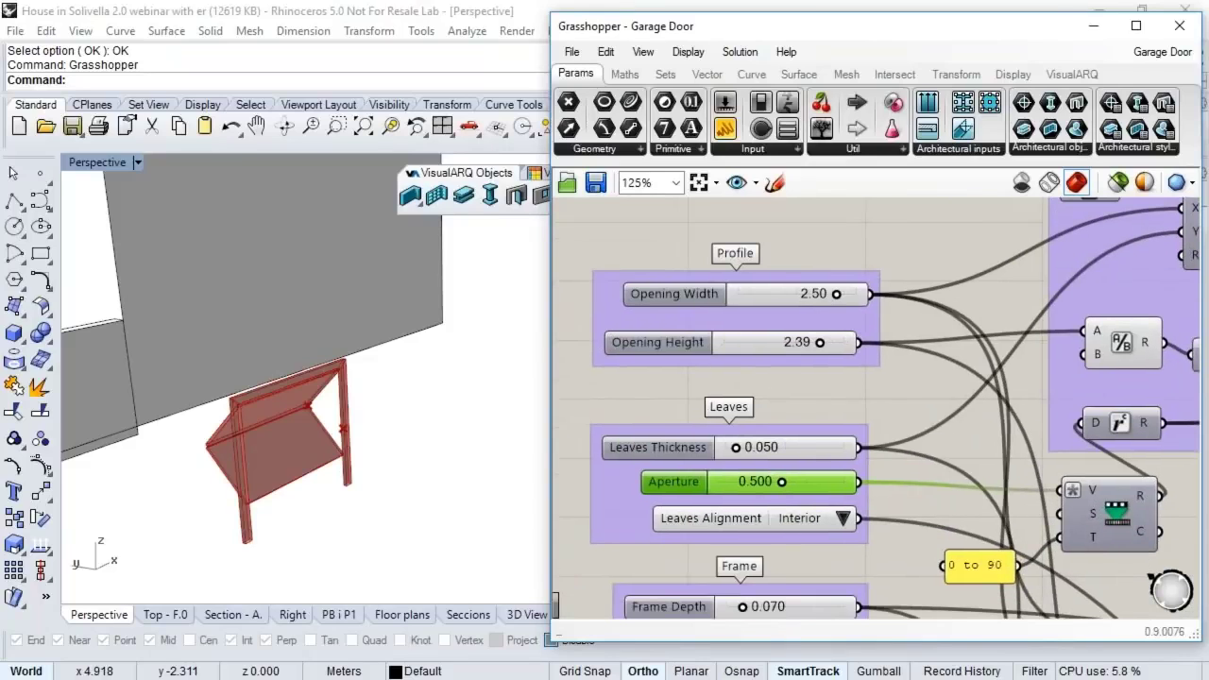
mouse_move(836, 293)
left_mouse_down()
mouse_move(812, 293)
mouse_move(833, 293)
left_mouse_up()
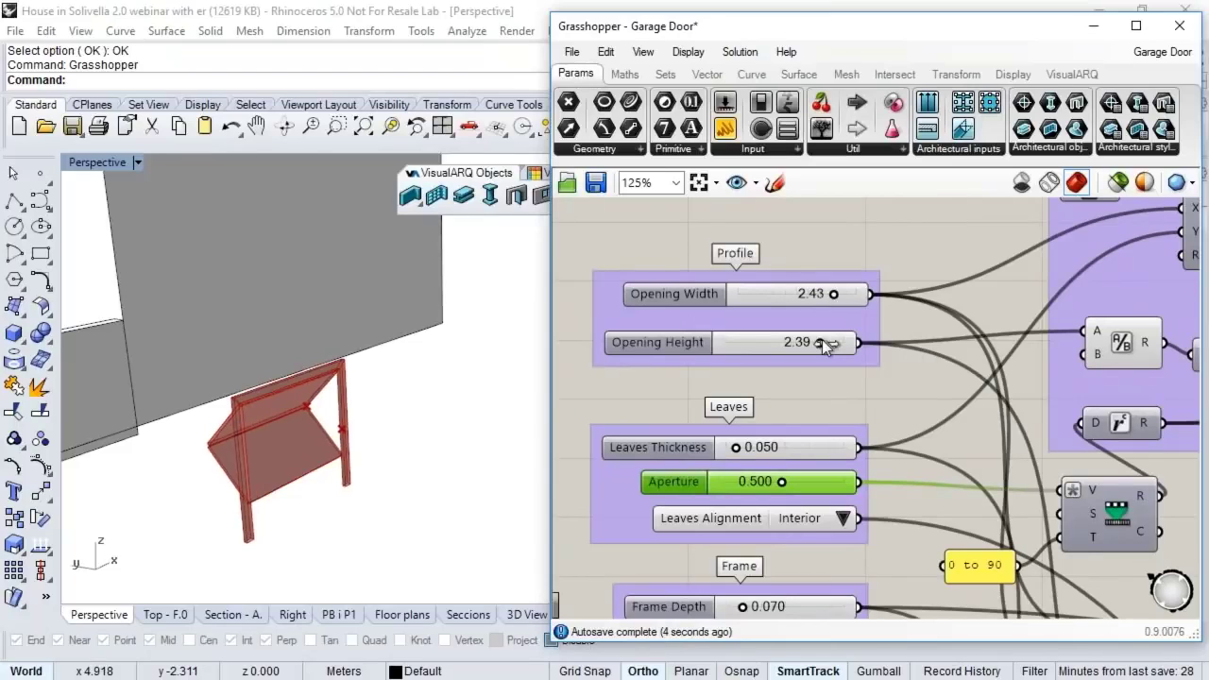
left_click_drag(824, 346, 811, 343)
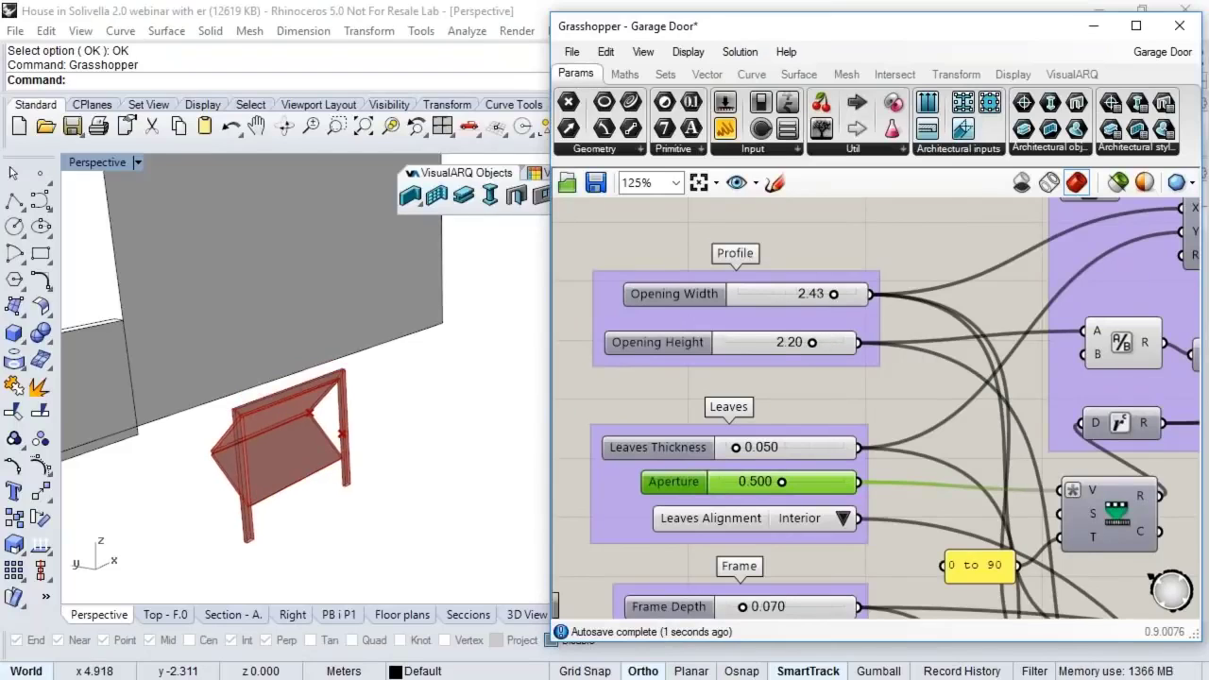
Step: In the Leaves inputs, set Leaves Thickness to 0.042 and Aperture to 0.523
right_click_drag(781, 345, 765, 278)
left_click_drag(725, 381, 712, 384)
right_click_drag(776, 377, 789, 349)
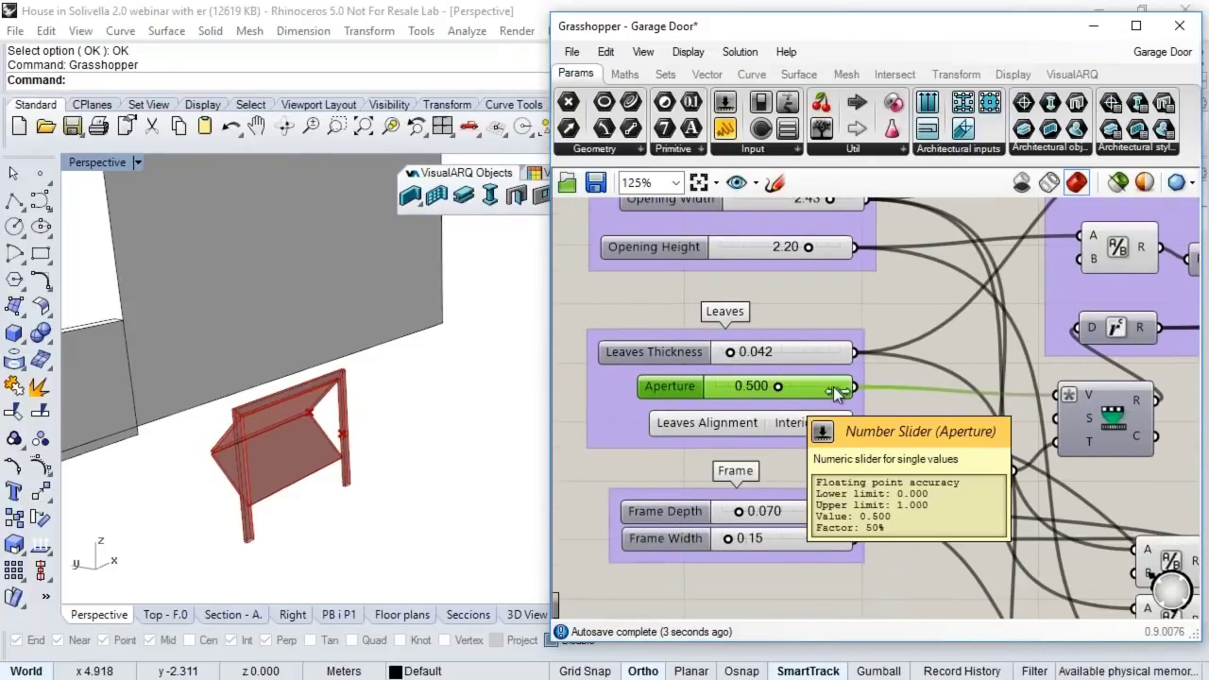
left_click_drag(777, 386, 780, 387)
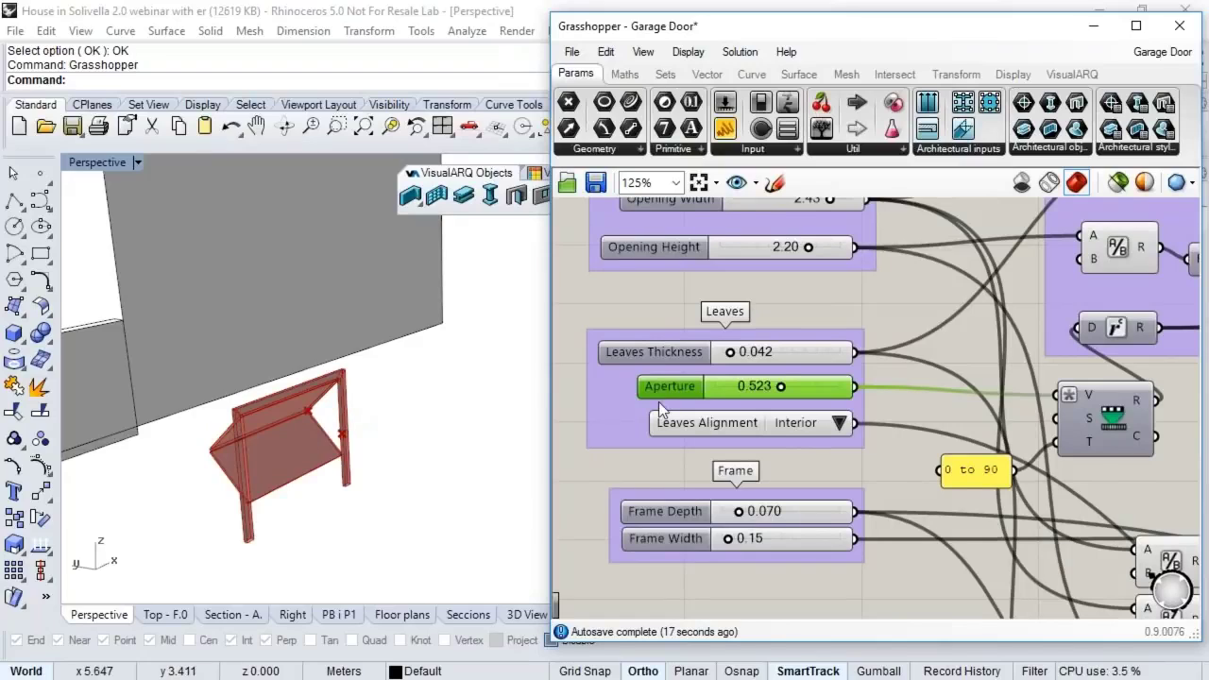
Step: Select the Leaves and Frame output parameters in turn to identify which door geometry each one holds
scroll(719, 391, "down", 4)
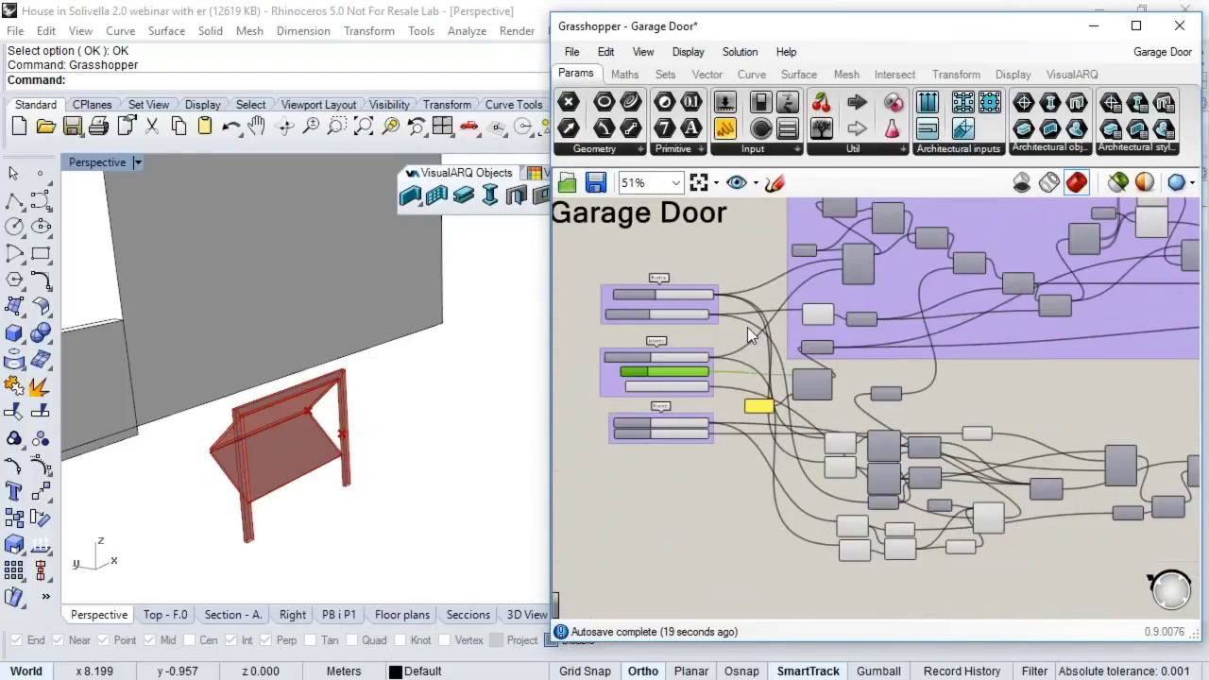
right_click_drag(747, 327, 743, 328)
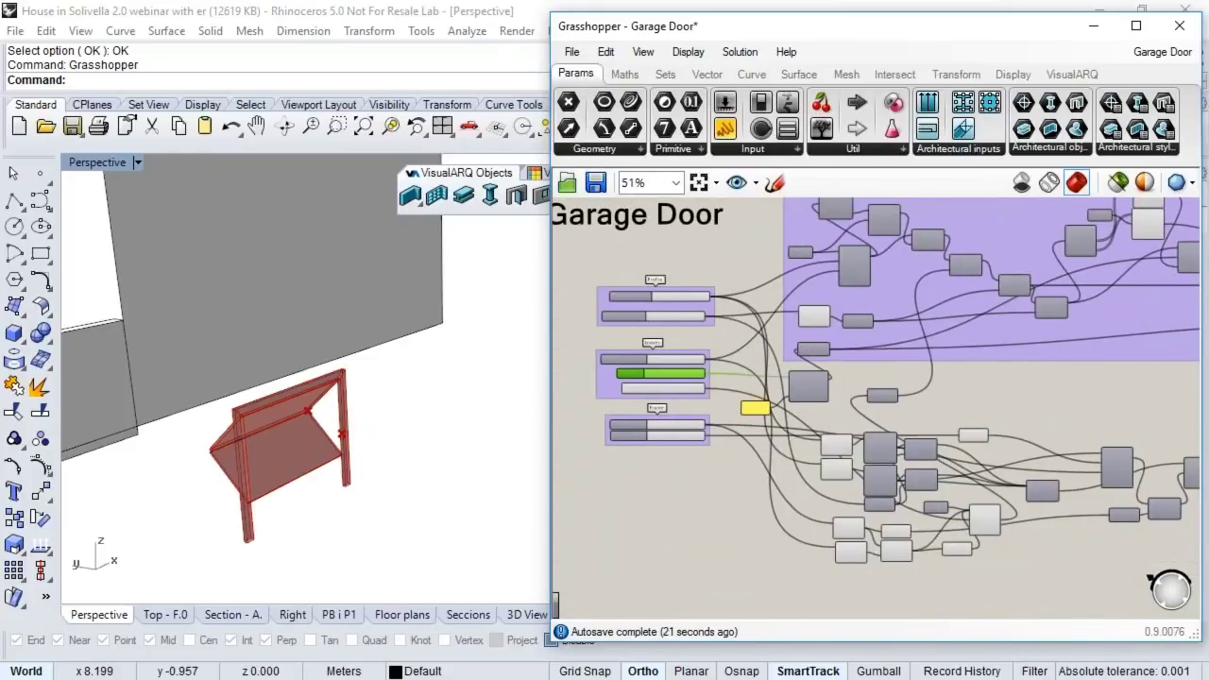
scroll(810, 374, "up", 5)
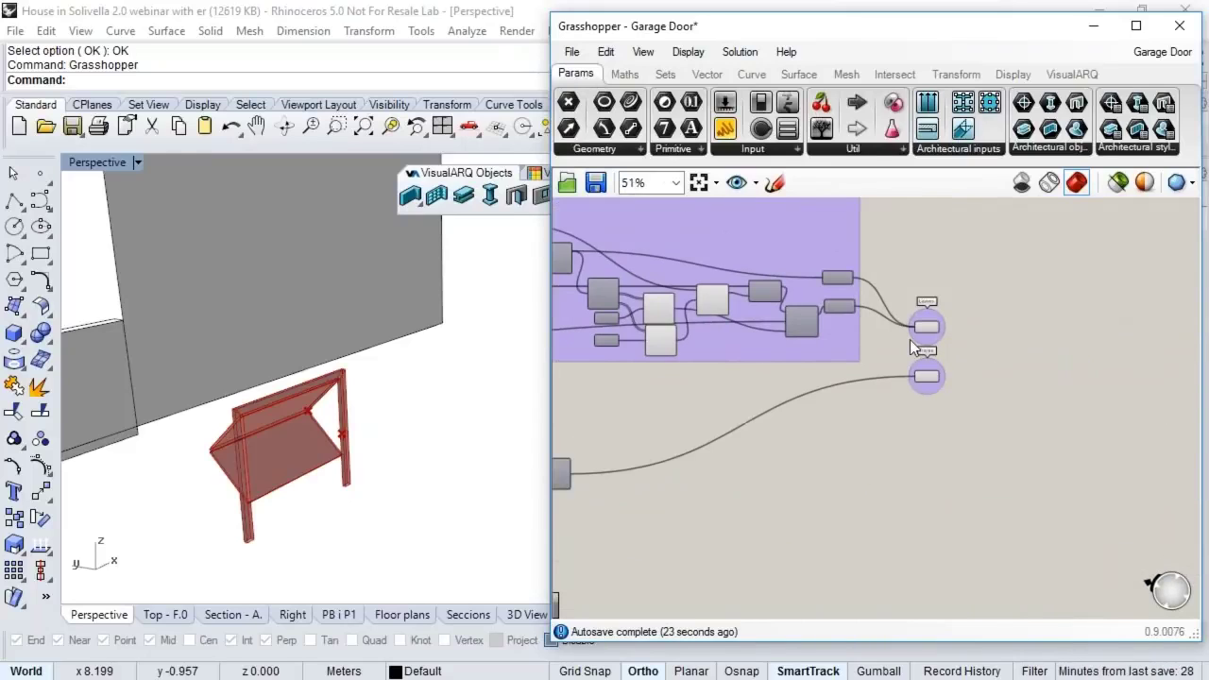
scroll(857, 351, "up", 3)
left_click(832, 329)
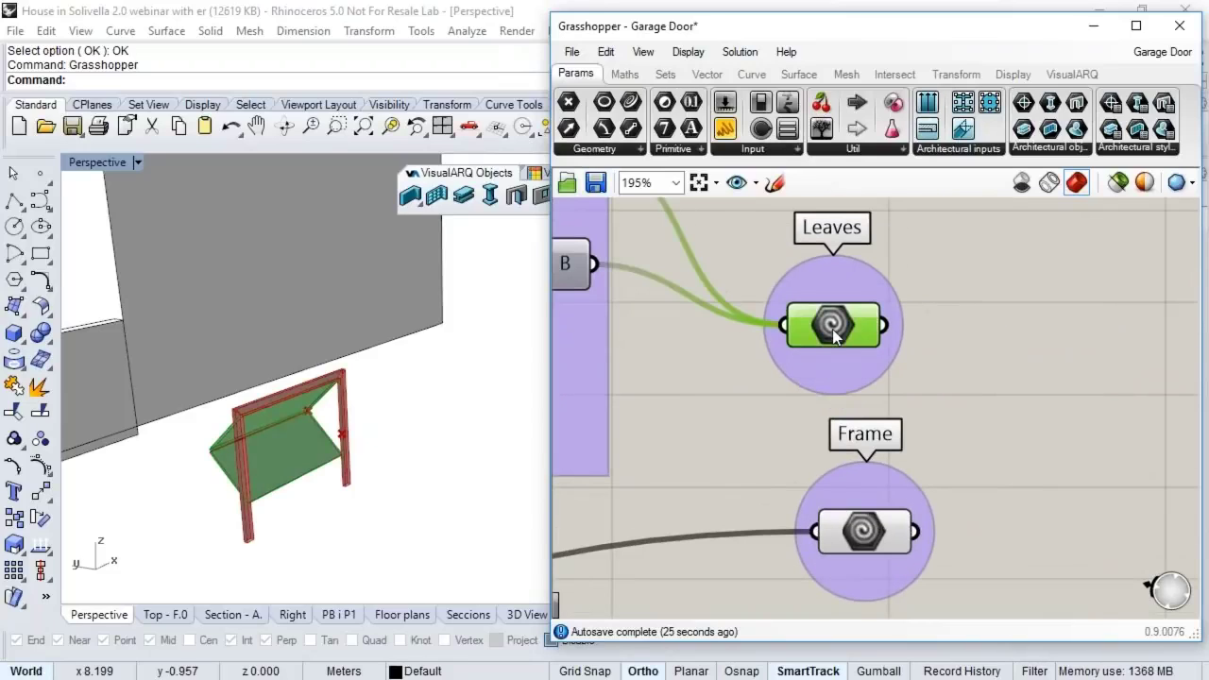
left_click_drag(832, 329, 857, 291)
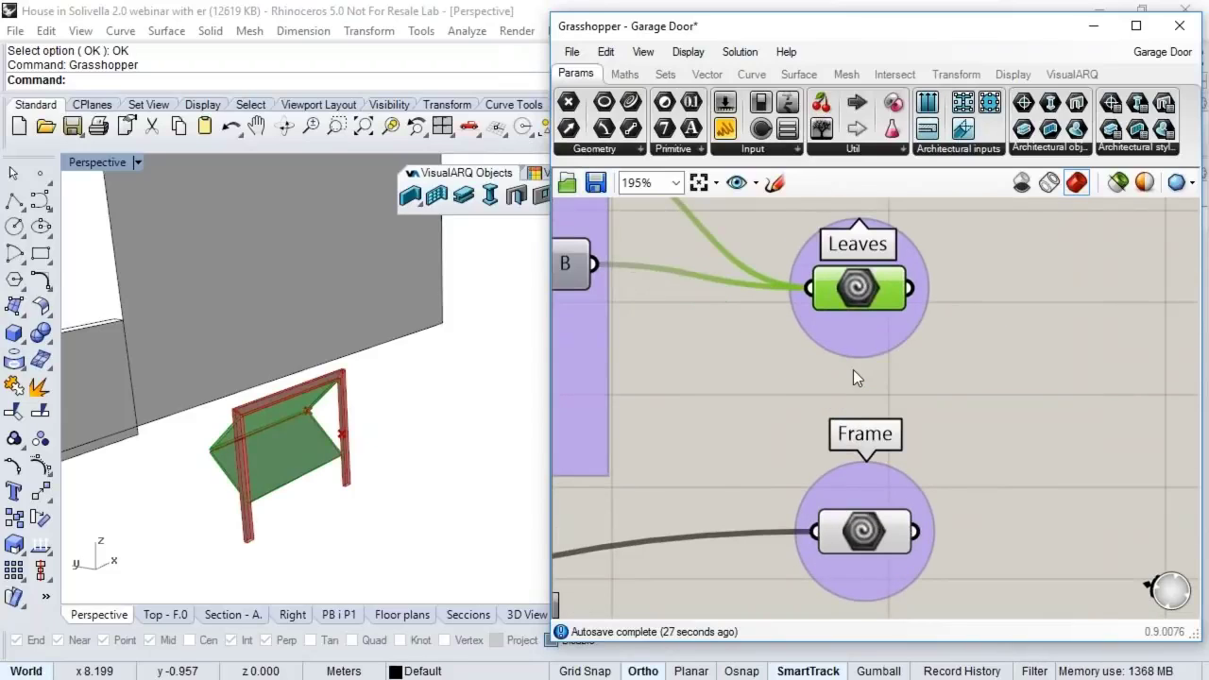
left_click_drag(864, 542, 854, 542)
key("Left")
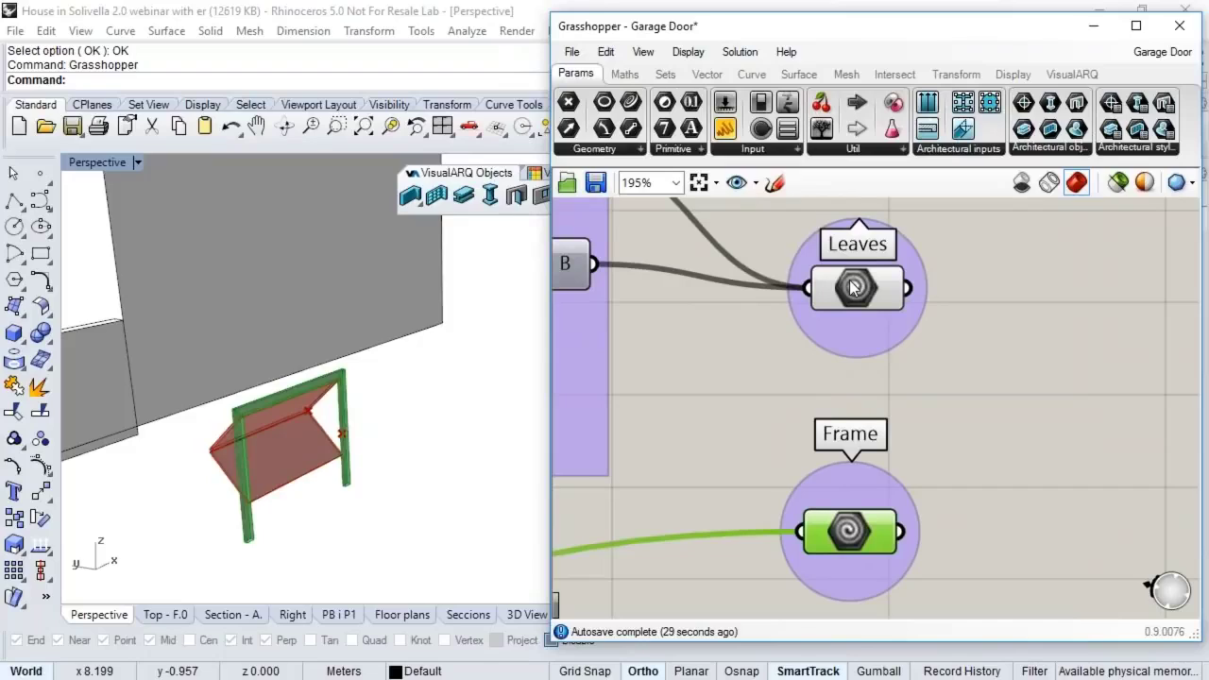
right_click_drag(853, 288, 857, 322)
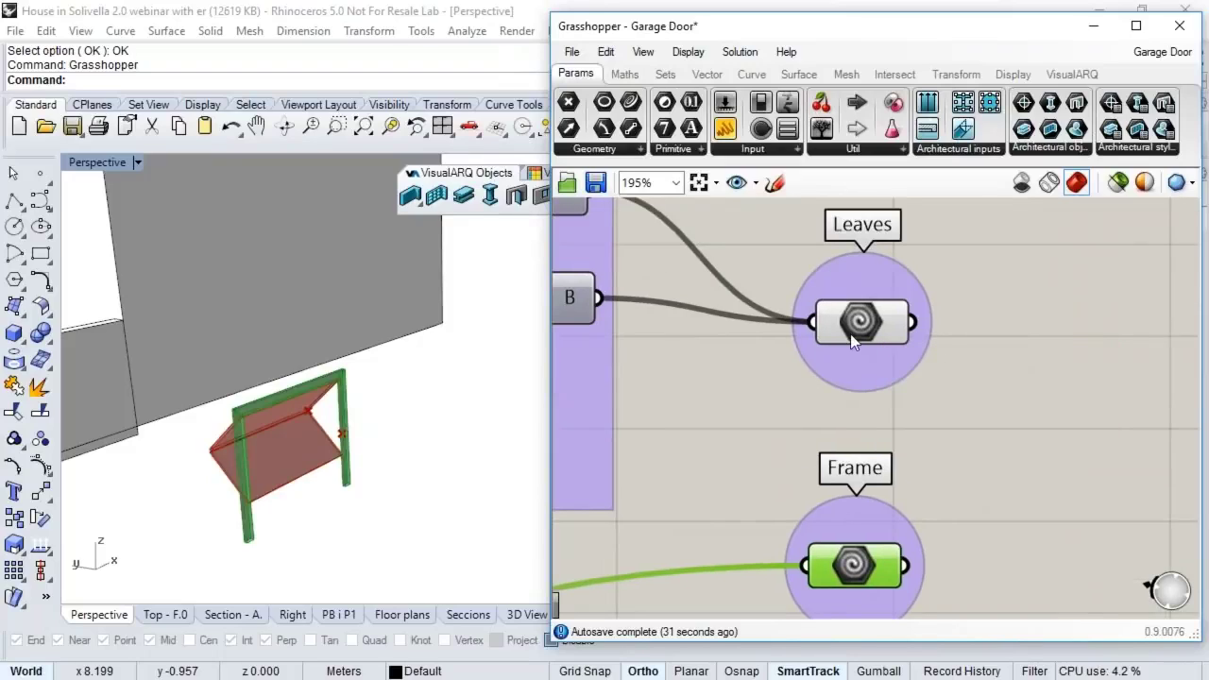
left_click_drag(849, 321, 841, 312)
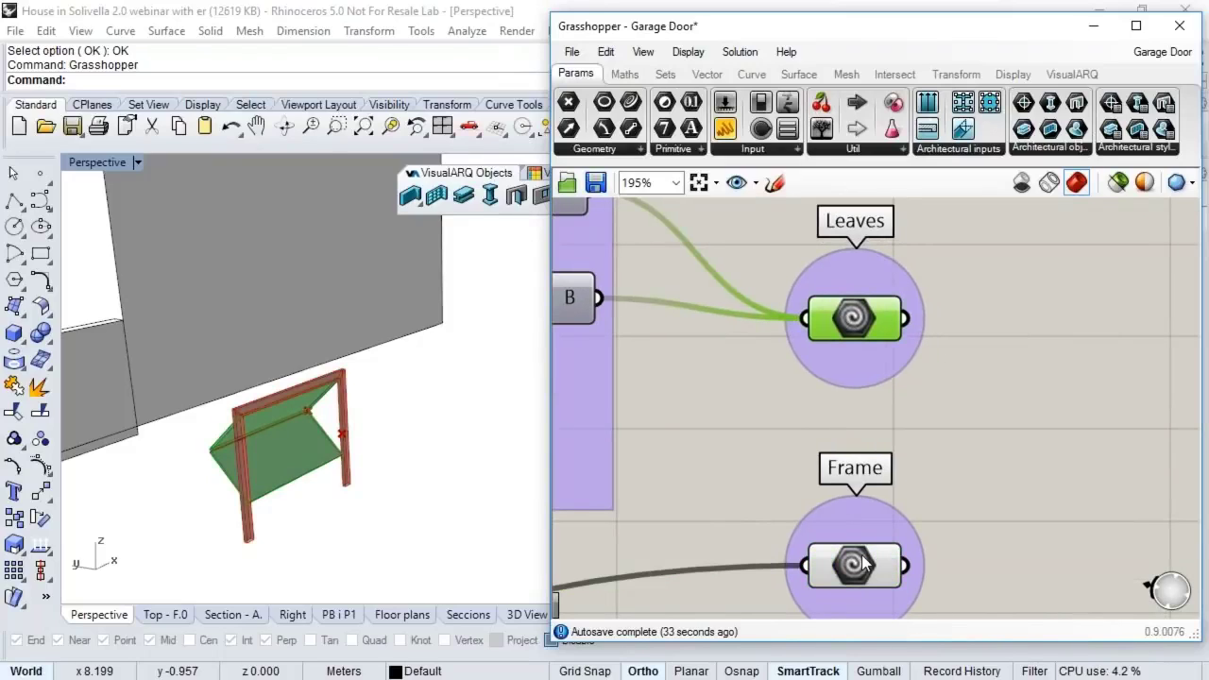
Step: Check the names assigned to the Leaves and Frame output parameters in their component options
right_click(853, 318)
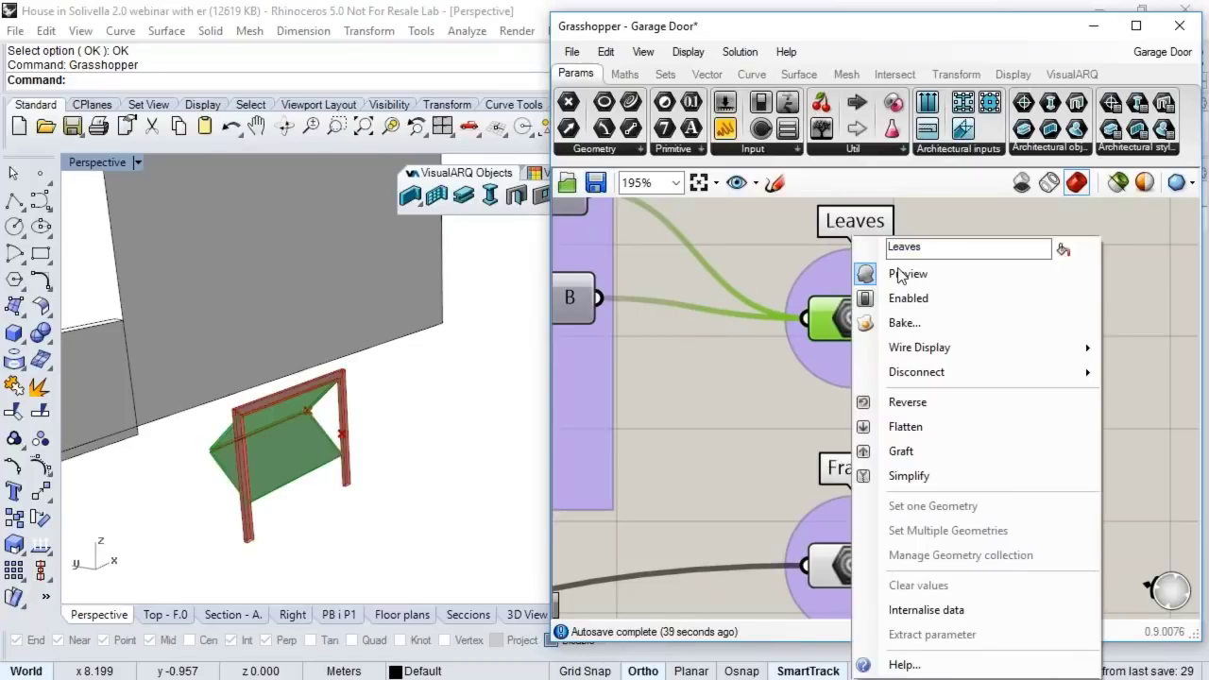
left_click(899, 274)
right_click(840, 567)
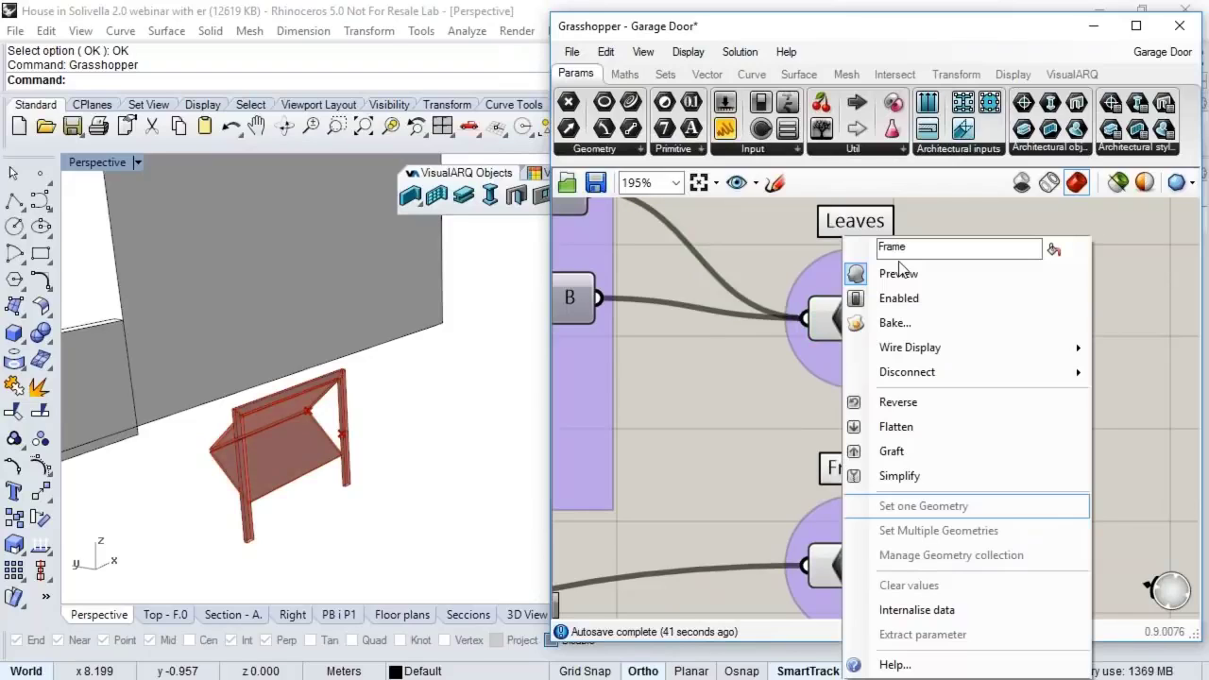
left_click(836, 529)
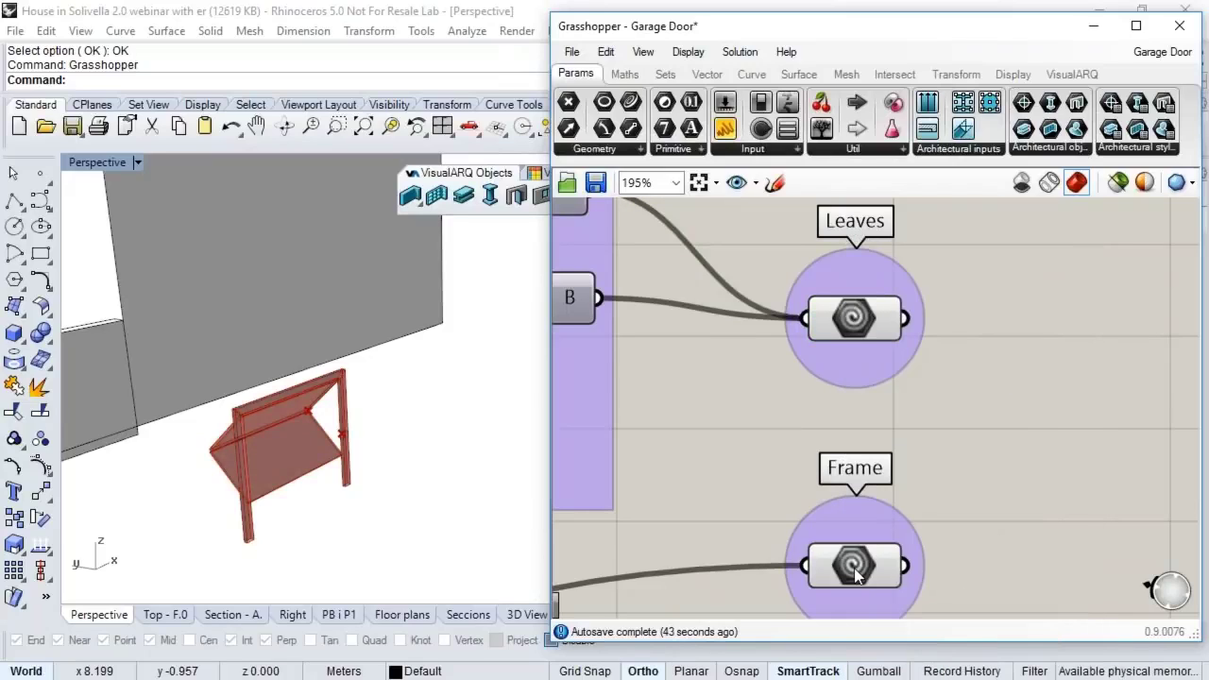
Step: Select the Frame output parameter, save the Garage Door definition, and close the Grasshopper window
left_click(845, 565)
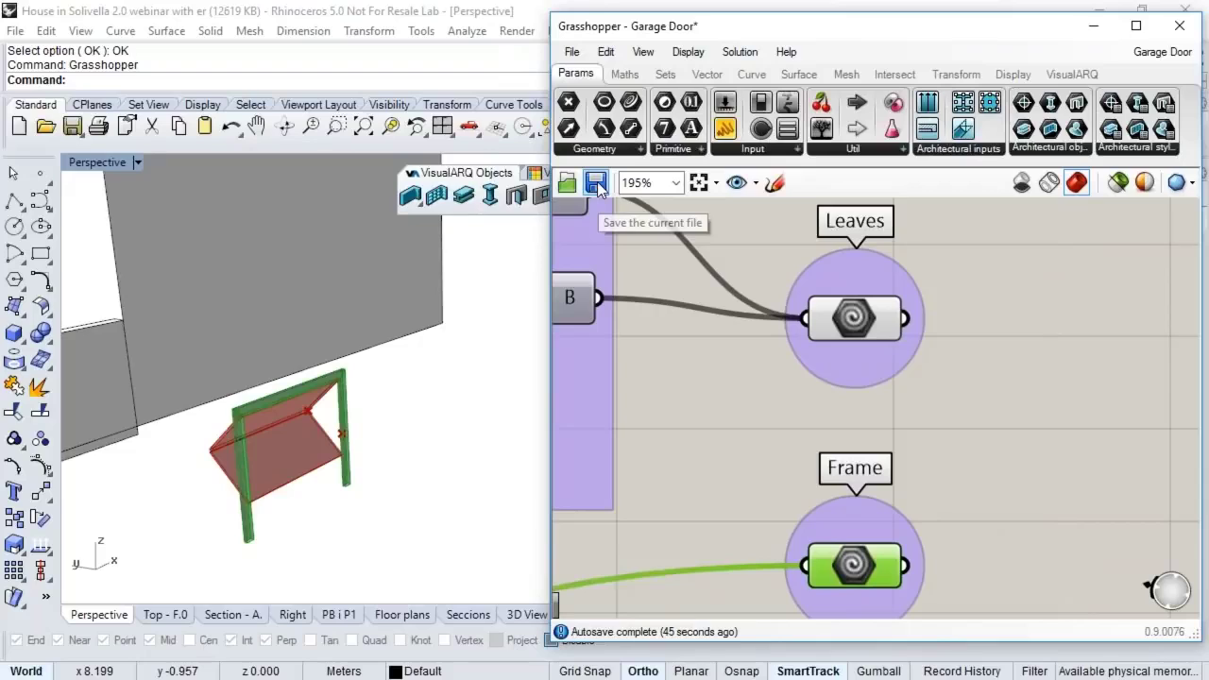
left_click(596, 184)
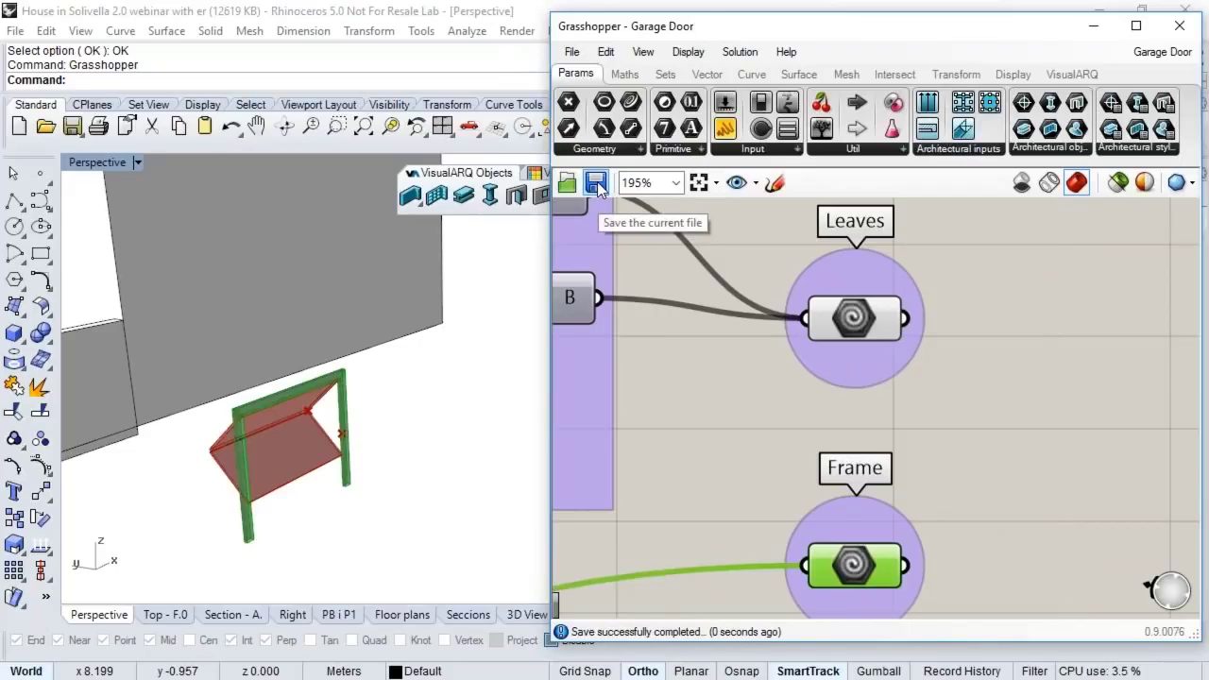
left_click(1178, 25)
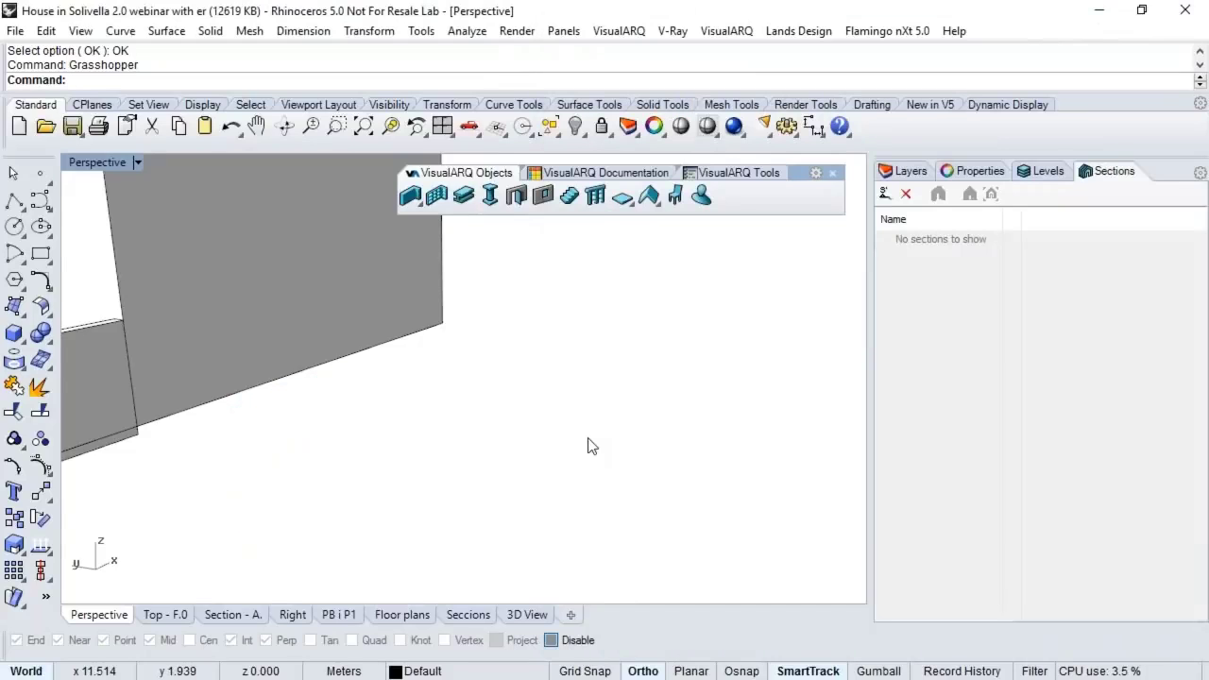
Step: Open the door styles and start a new Grasshopper style
scroll(442, 418, "down", 3)
scroll(439, 412, "down", 3)
right_click_drag(501, 418, 640, 382)
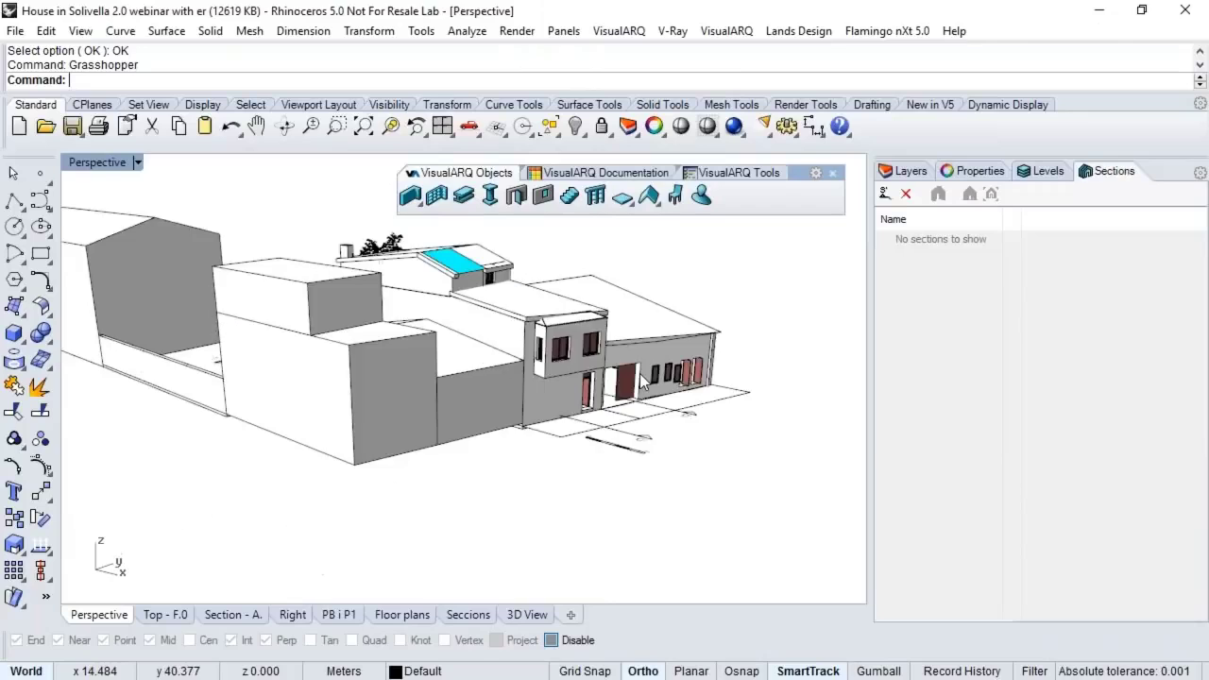
scroll(641, 381, "up", 3)
right_click(515, 196)
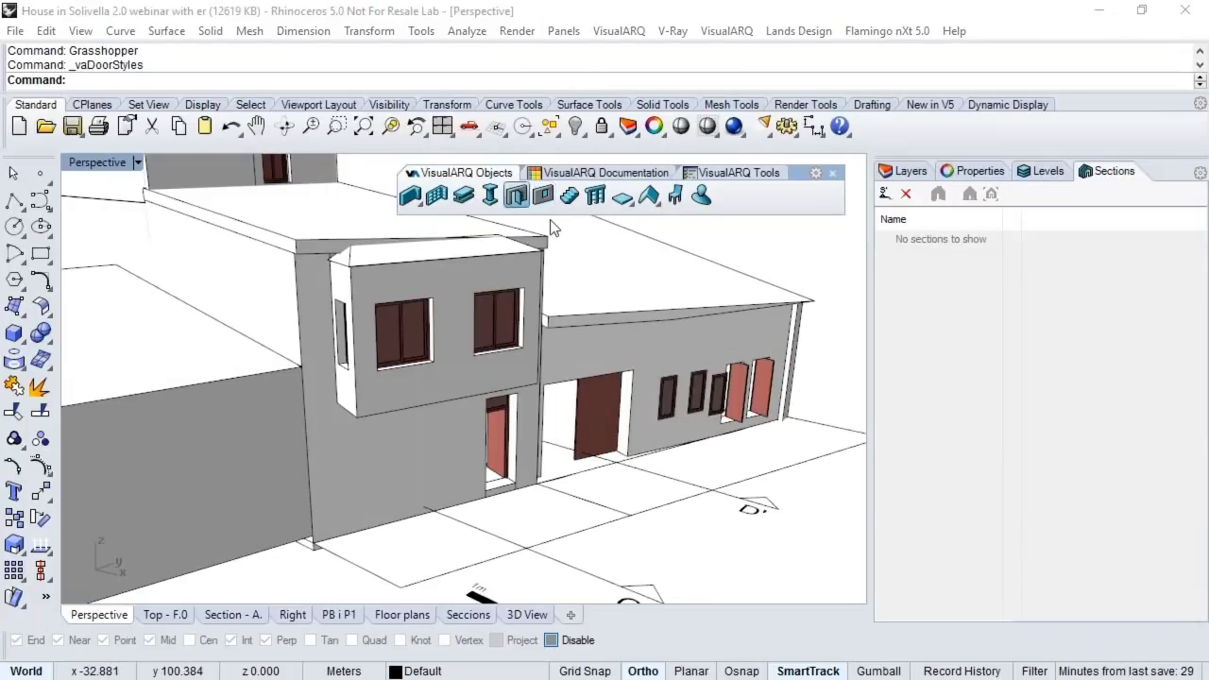
left_click(816, 514)
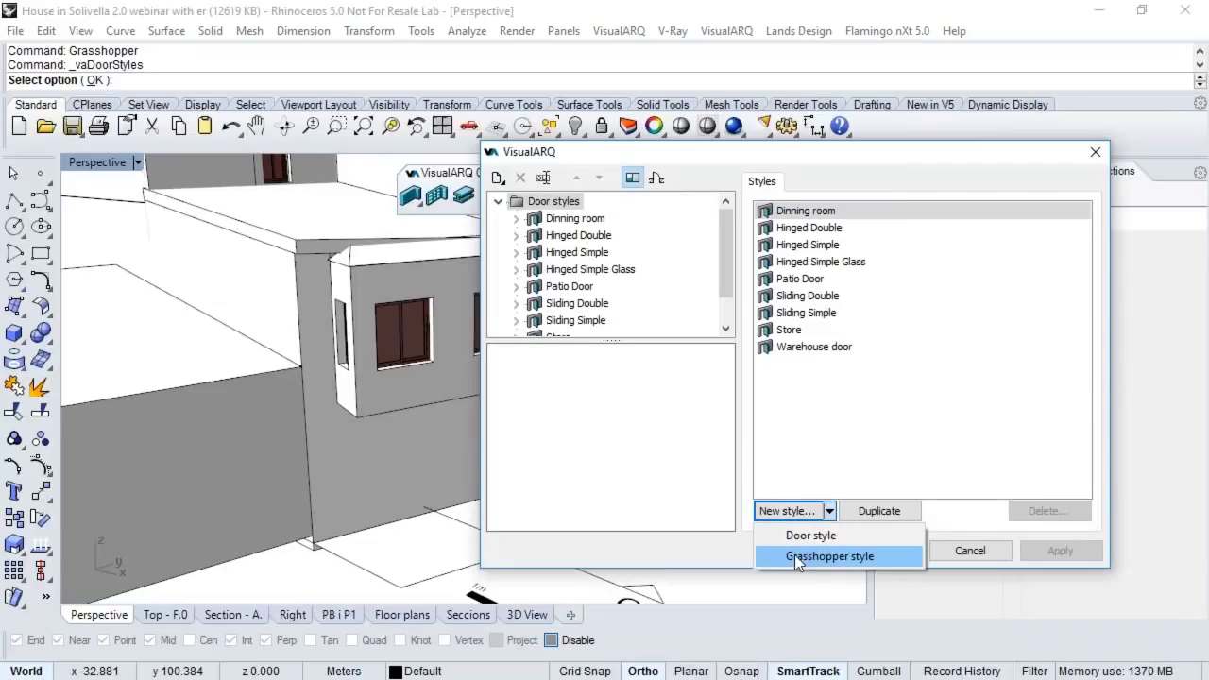
left_click(794, 554)
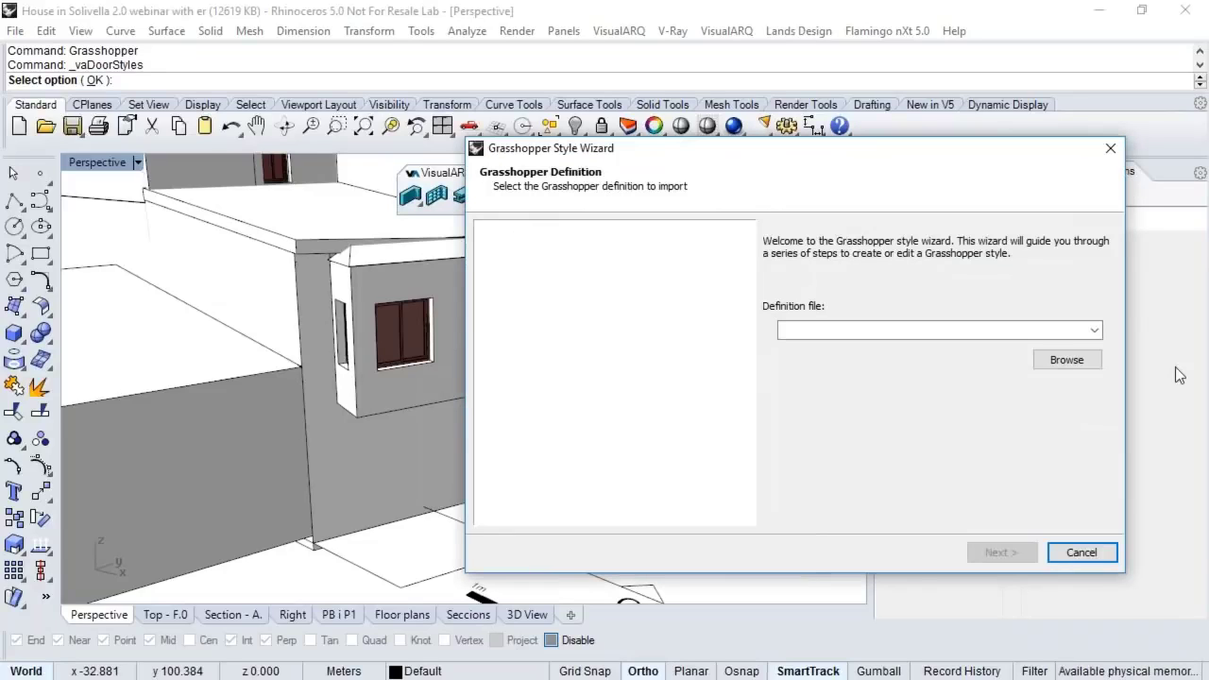
Step: Import the Garage Door.gh definition file into the Grasshopper Style Wizard and continue to its configuration
left_click(1062, 361)
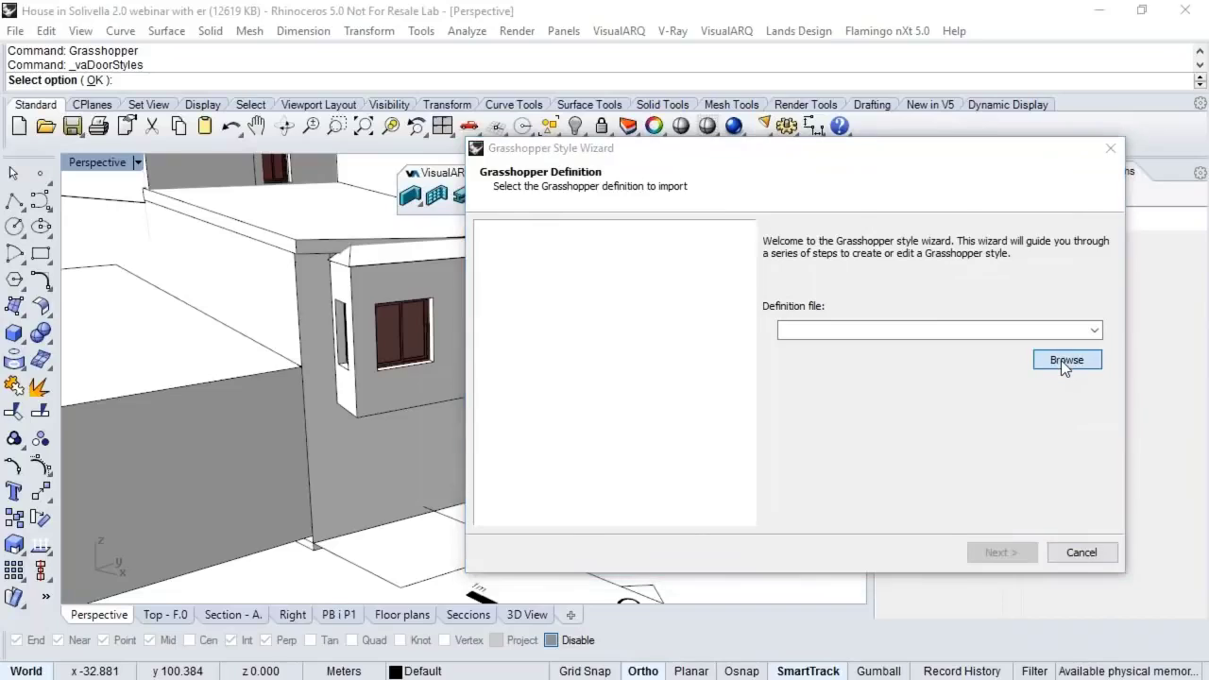
left_click(611, 433)
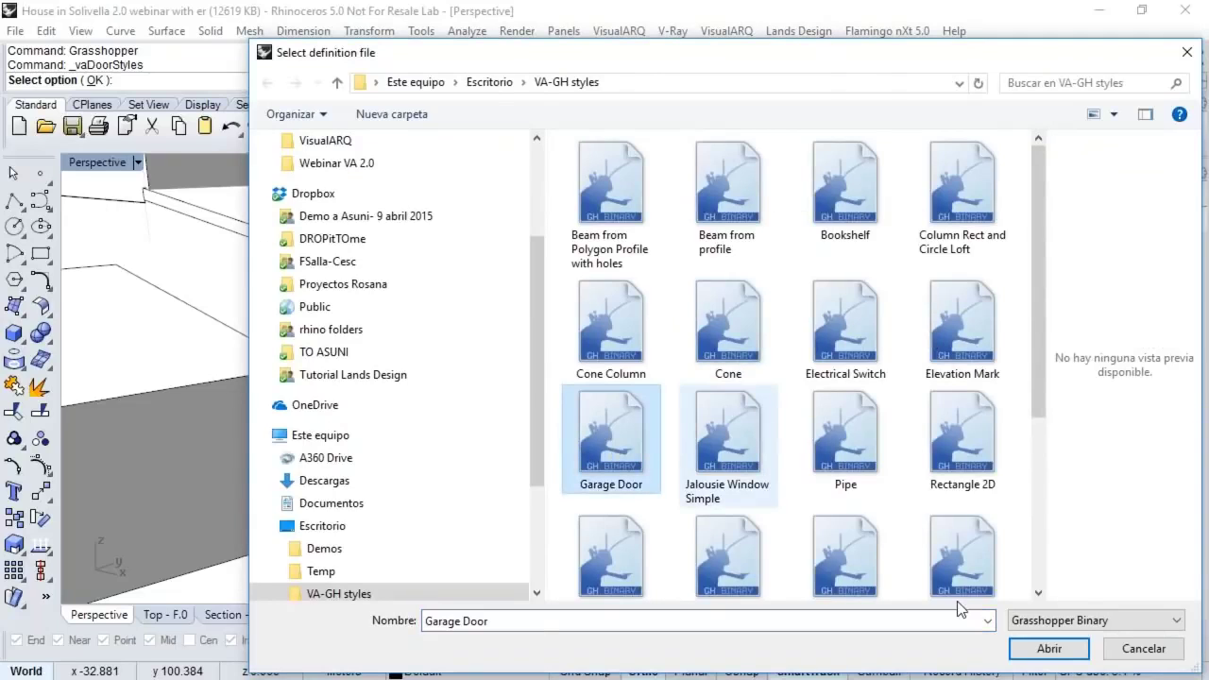
left_click(1041, 649)
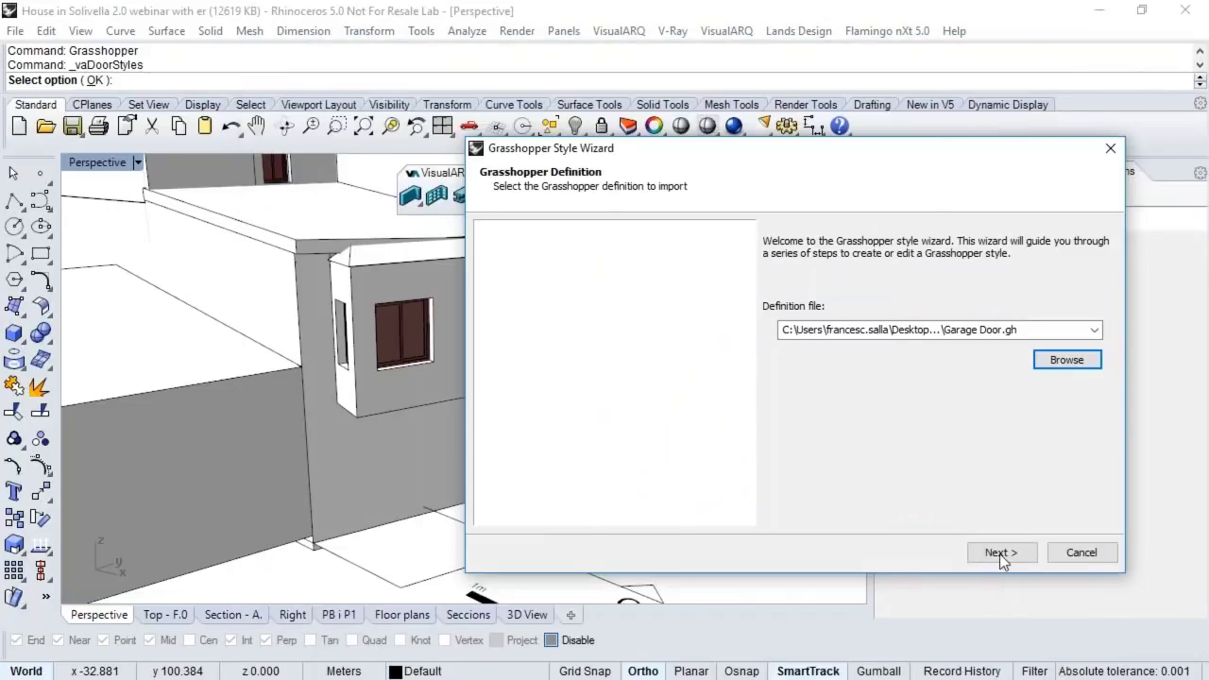
left_click(998, 553)
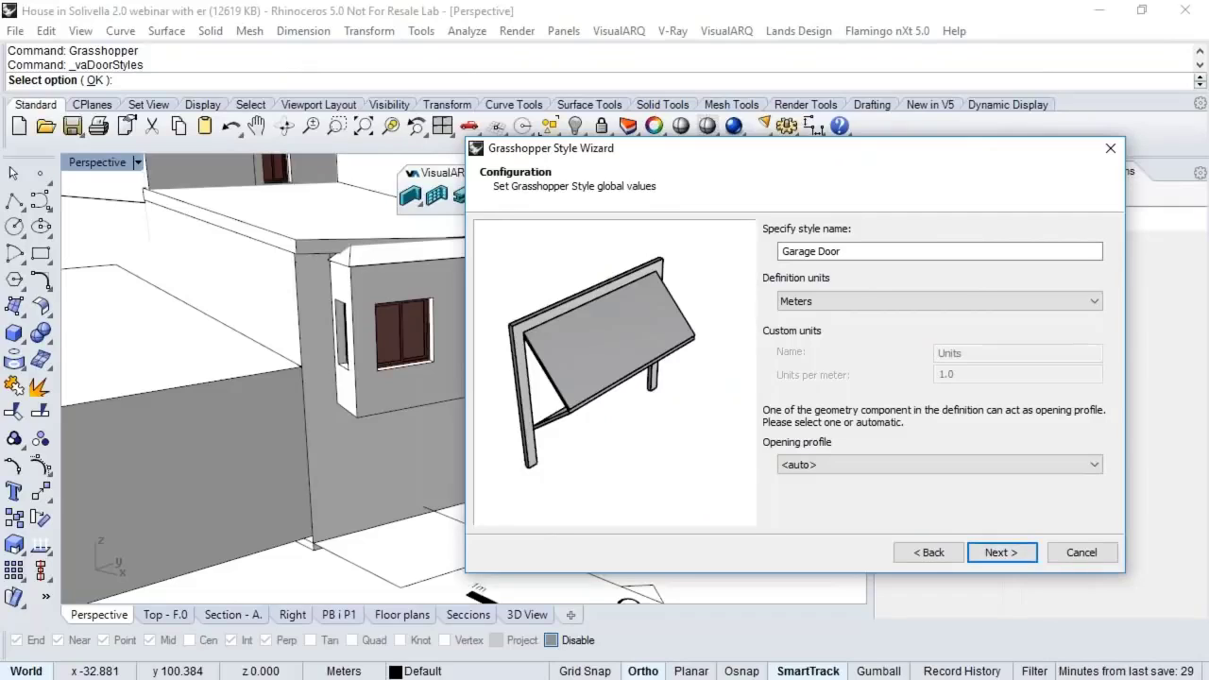
Step: Accept the style name Garage Door with Meters as definition units and the automatic opening profile
left_click(817, 303)
left_click(818, 304)
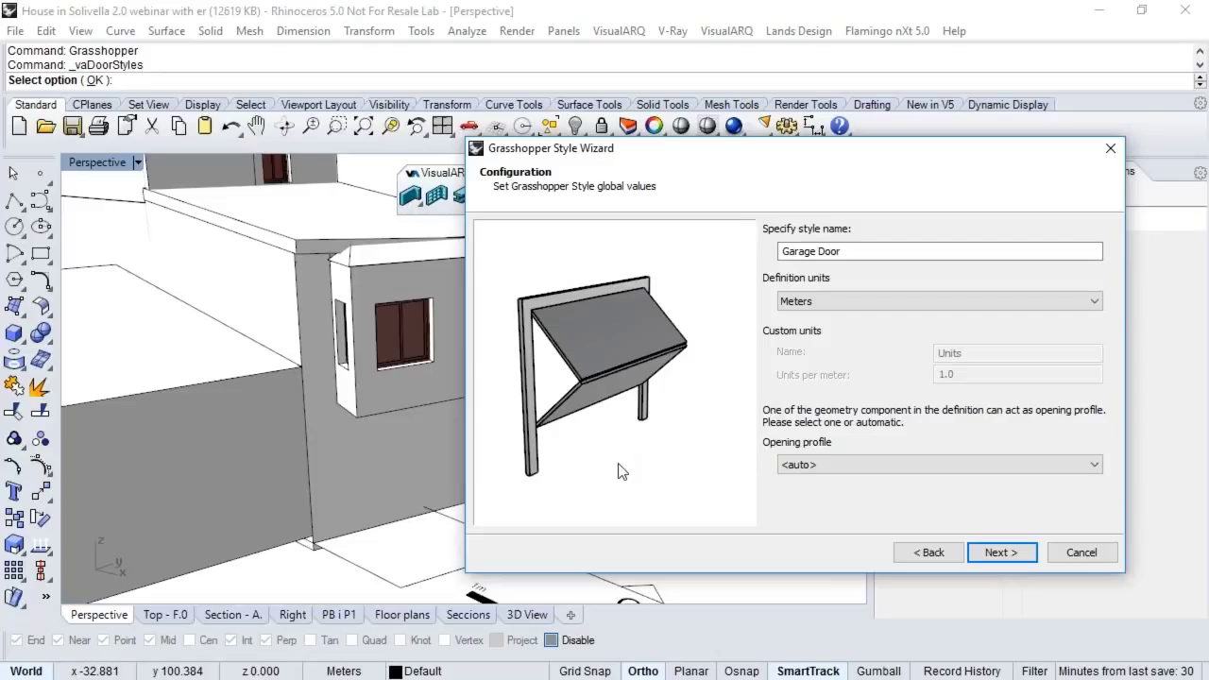
left_click_drag(613, 366, 636, 370)
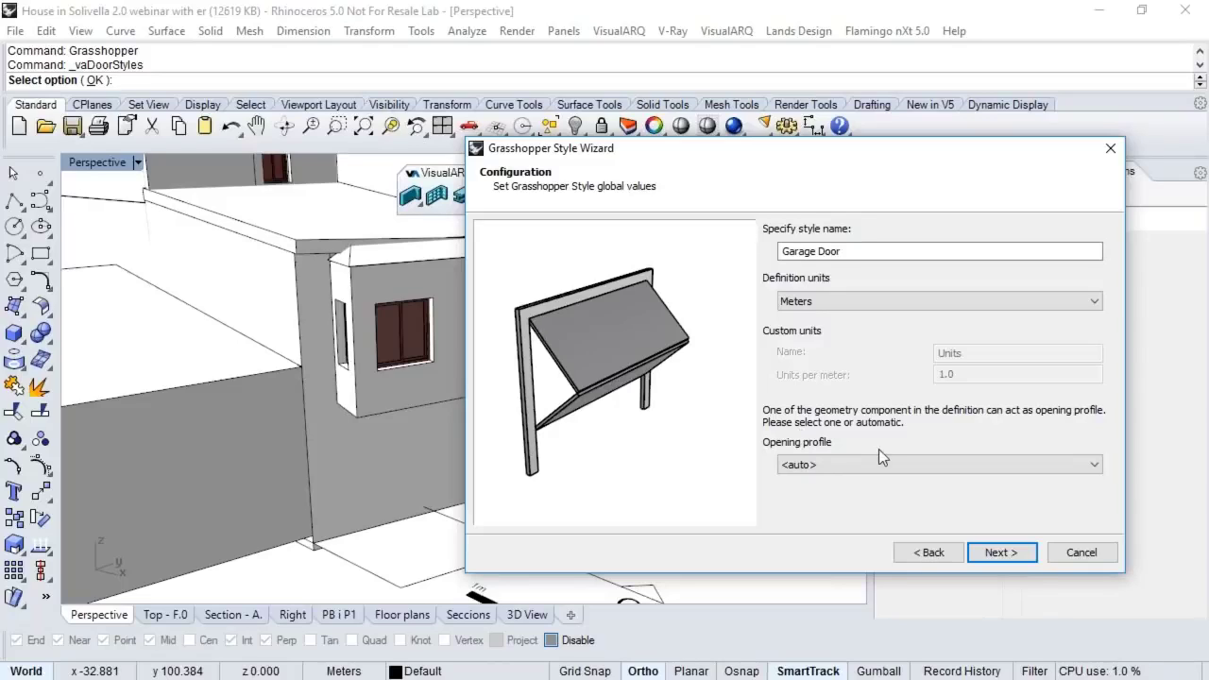
left_click(979, 558)
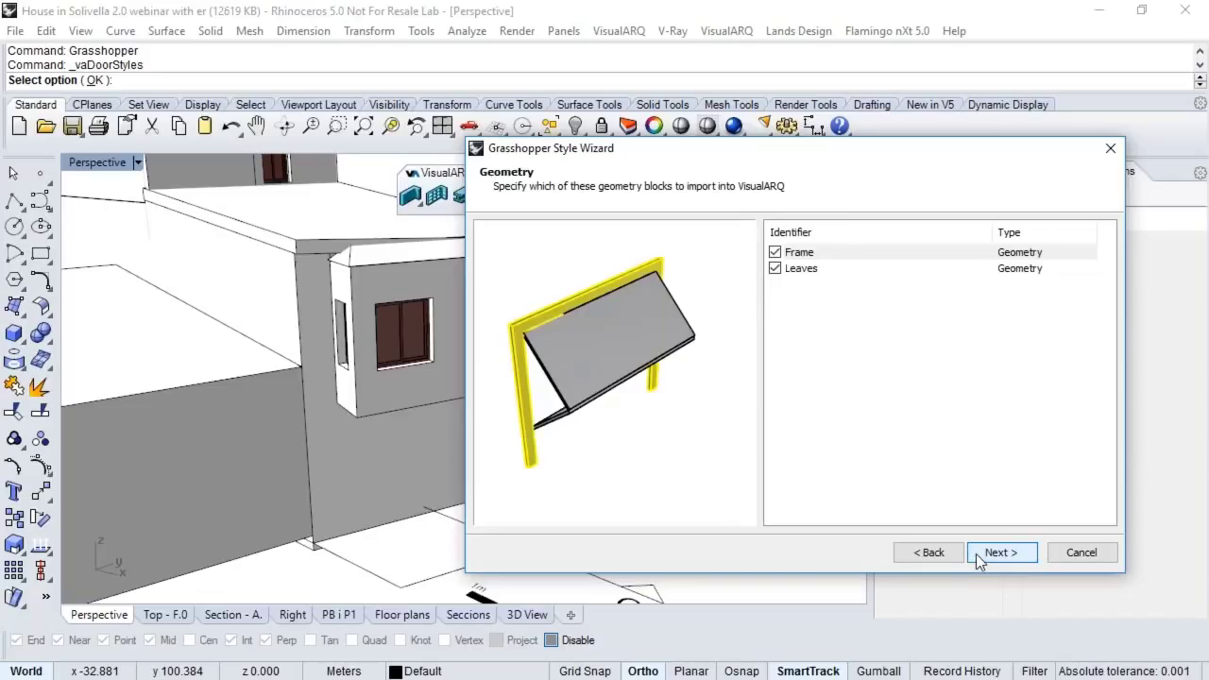
Step: Preview the Frame and Leaves geometry and keep both components enabled for import into the style
left_click(810, 272)
left_click(806, 255)
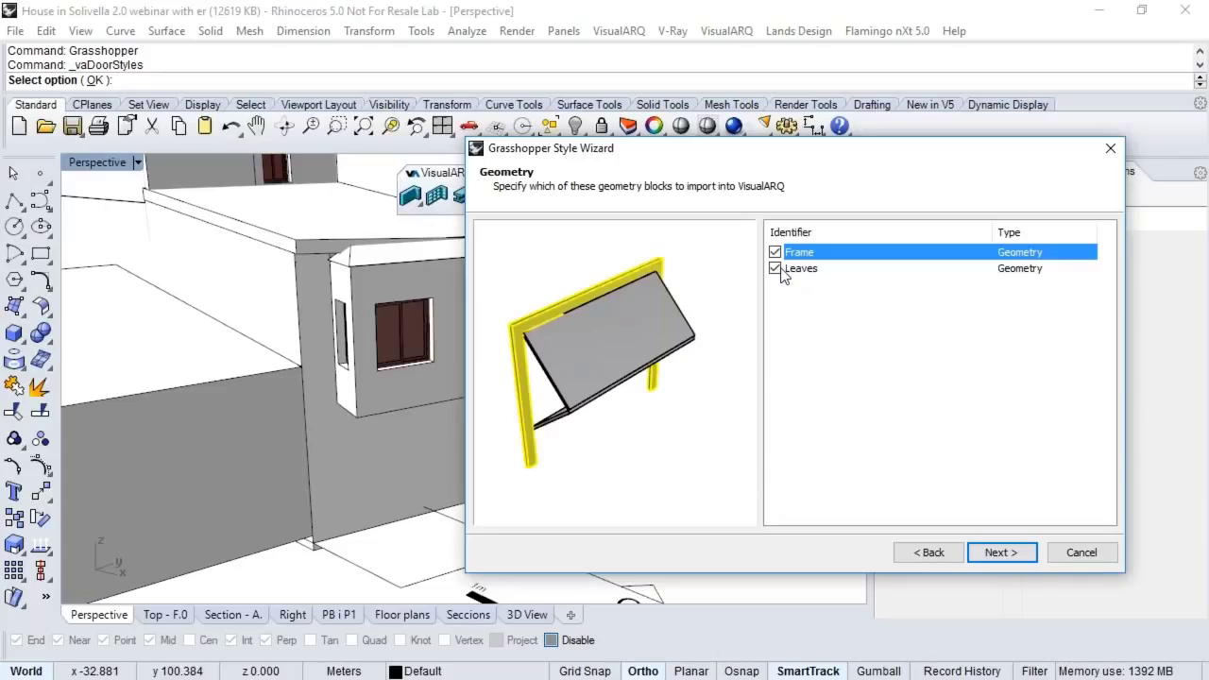
left_click(774, 270)
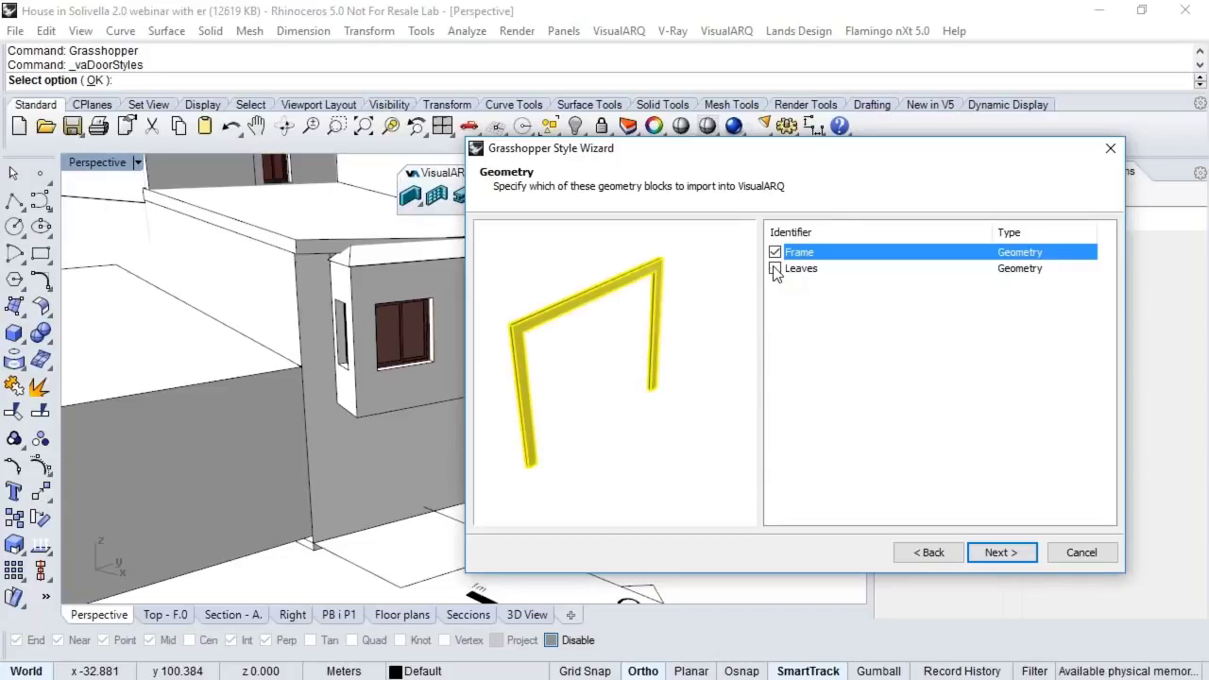
left_click(775, 269)
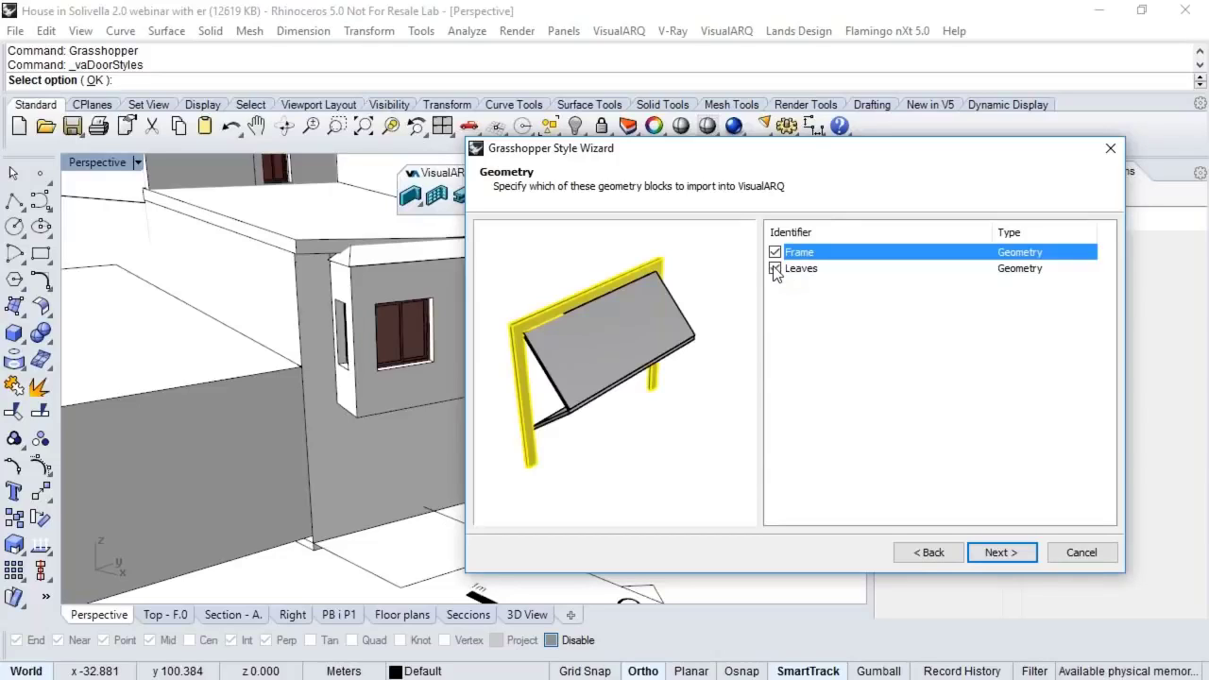
left_click(1001, 556)
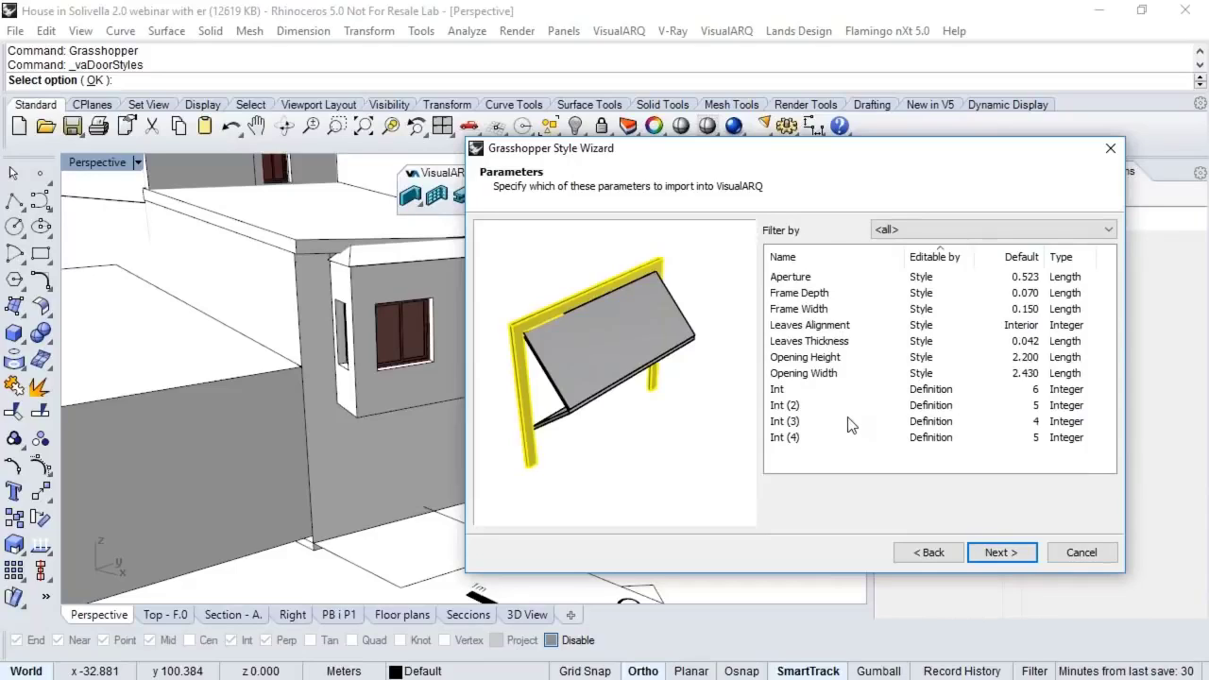
Step: Make the Aperture parameter editable by Object and set its type to Percentage
left_click(933, 280)
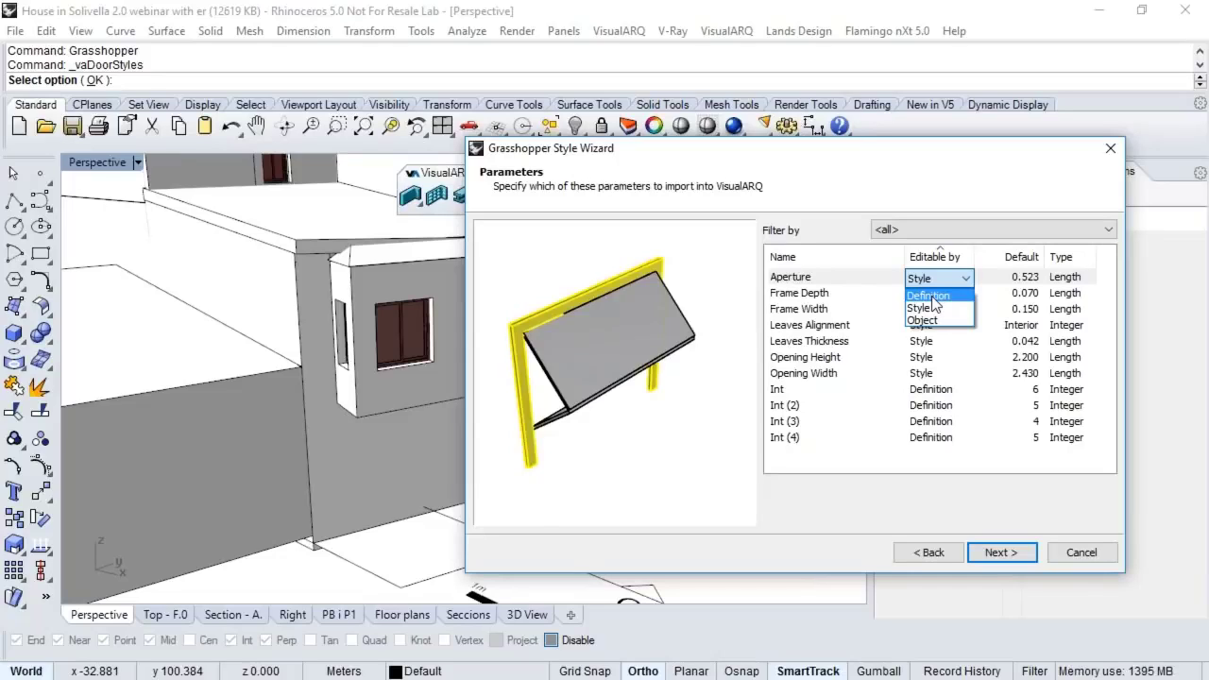
left_click(946, 257)
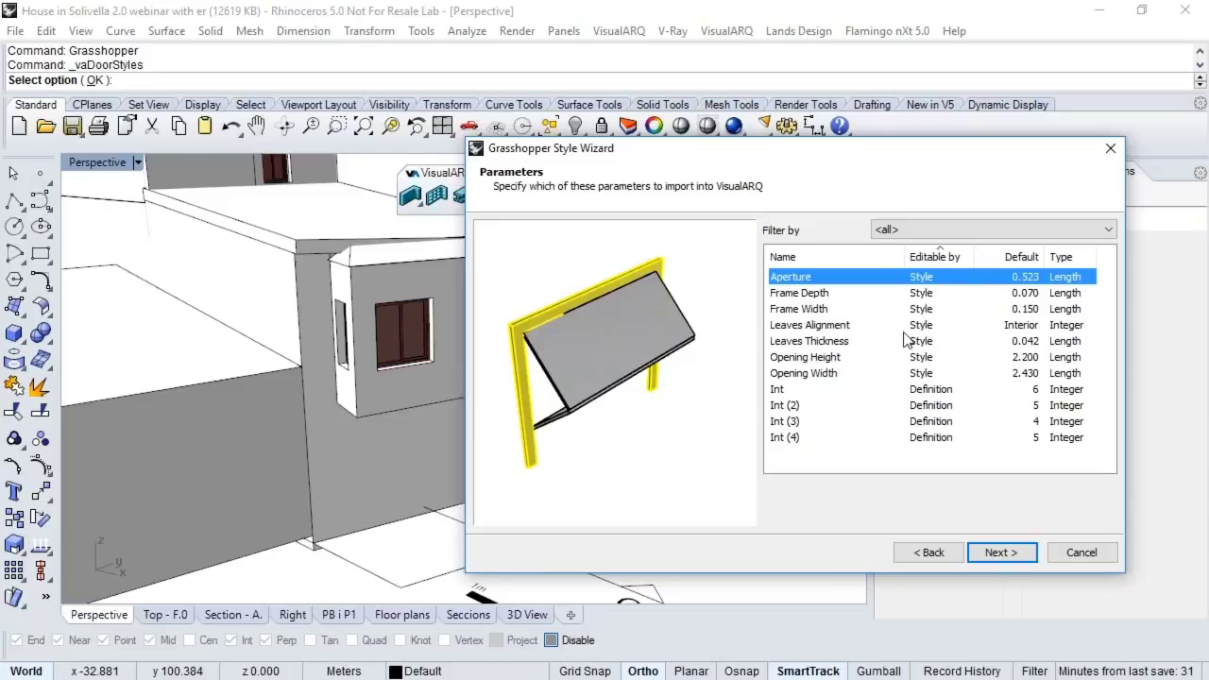
left_click(931, 278)
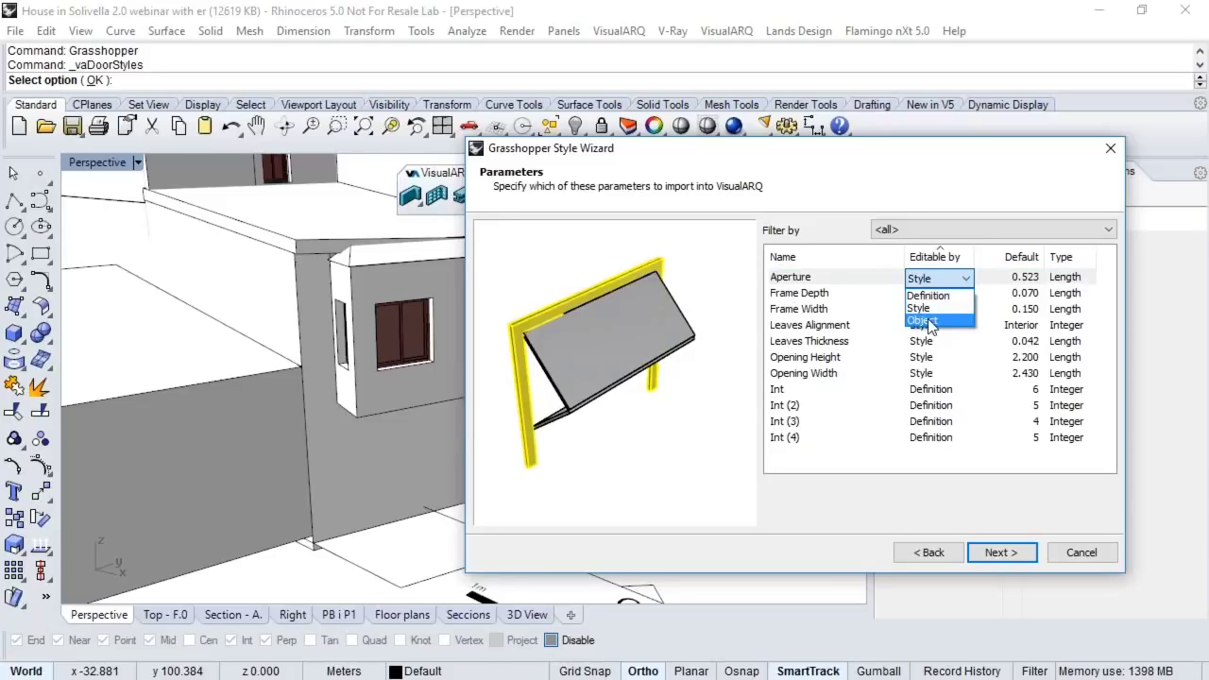
left_click(928, 320)
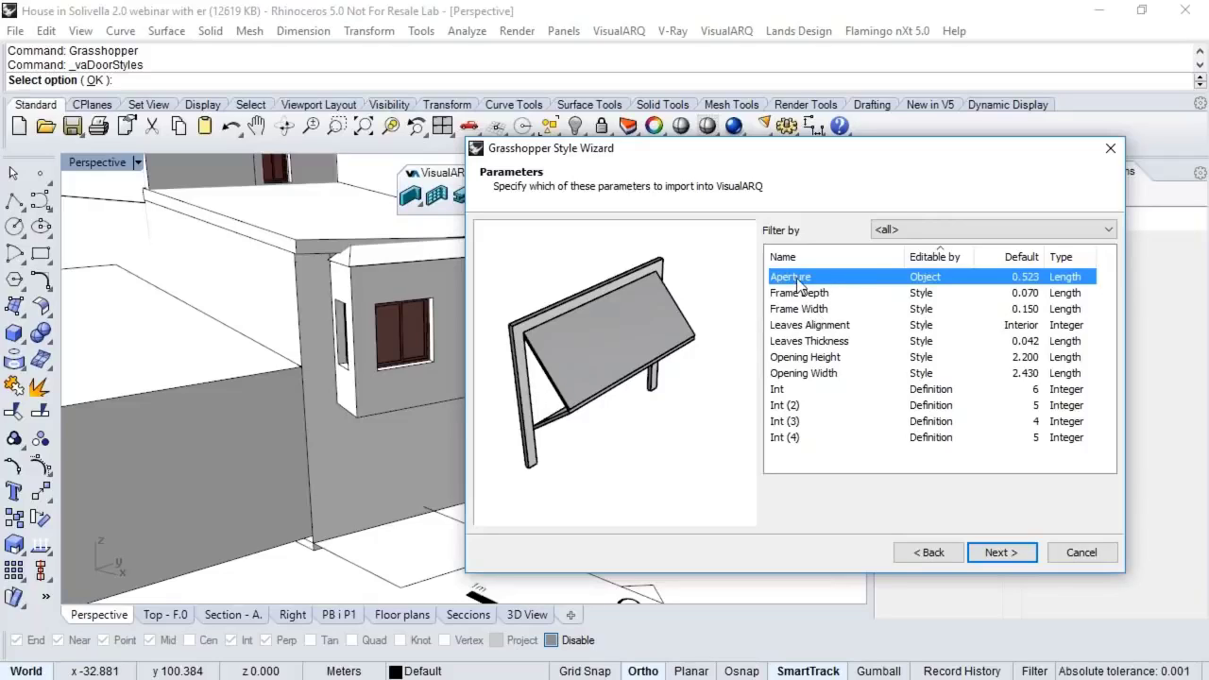
left_click(1065, 279)
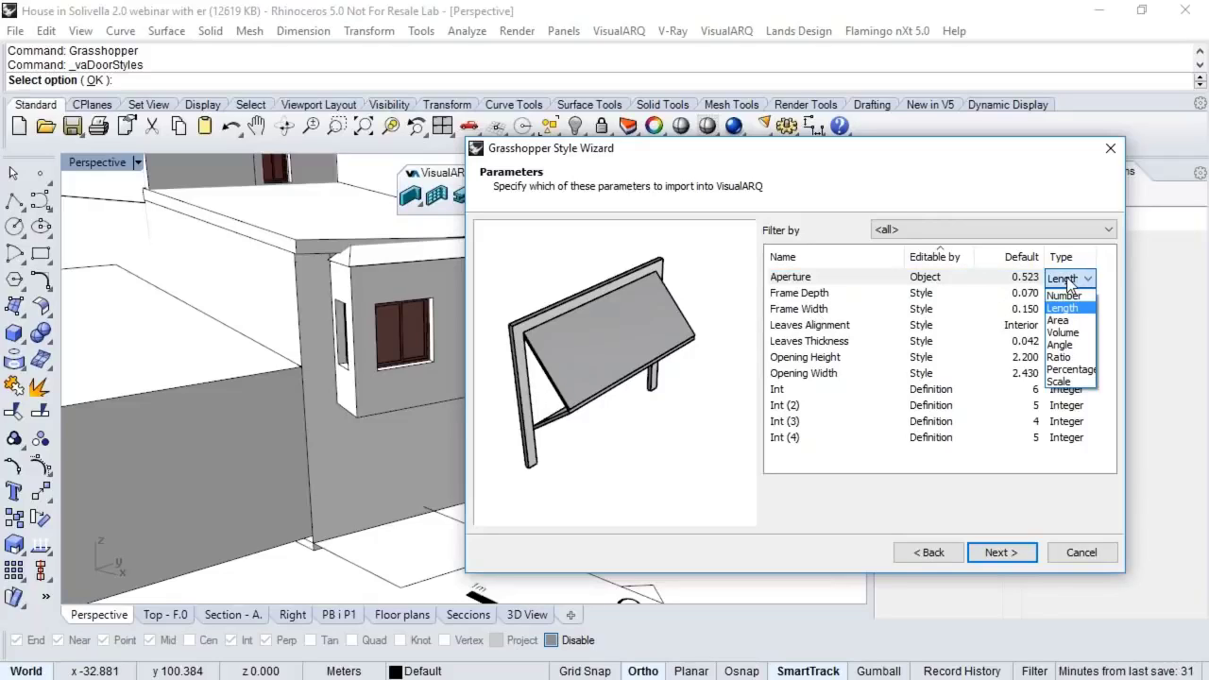
left_click(1064, 371)
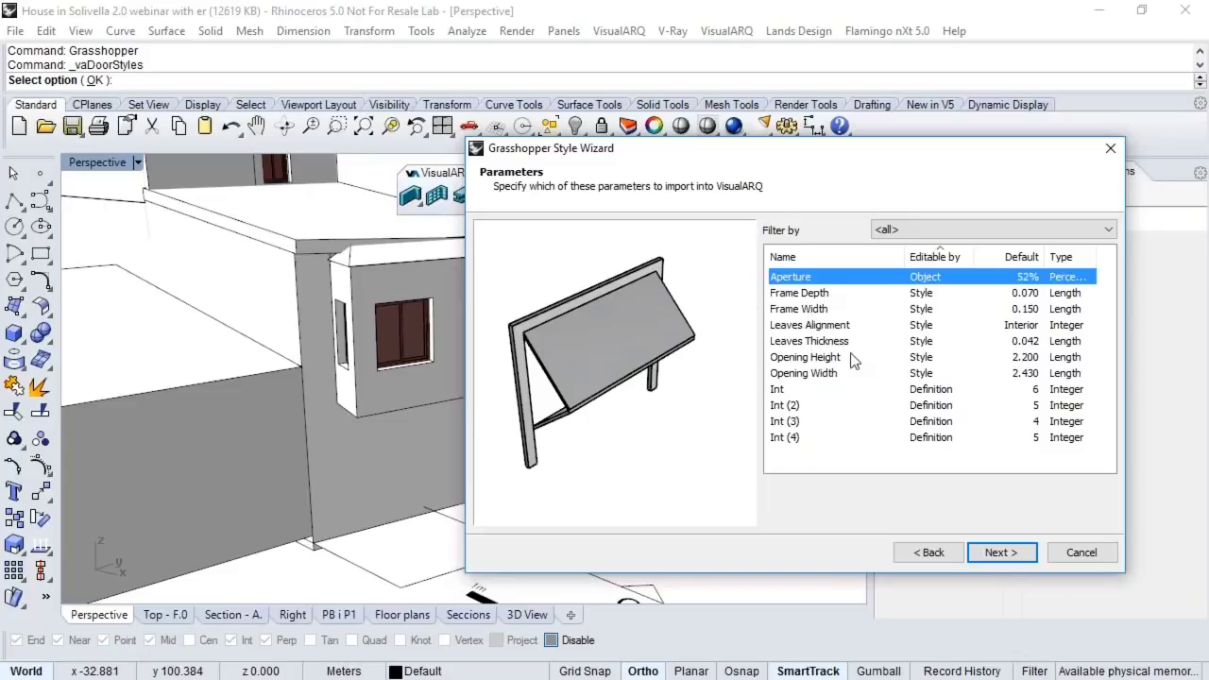
Step: Make the Opening Height and Opening Width parameters editable by Object and continue to the parameter binding
left_click(916, 359)
left_click(916, 359)
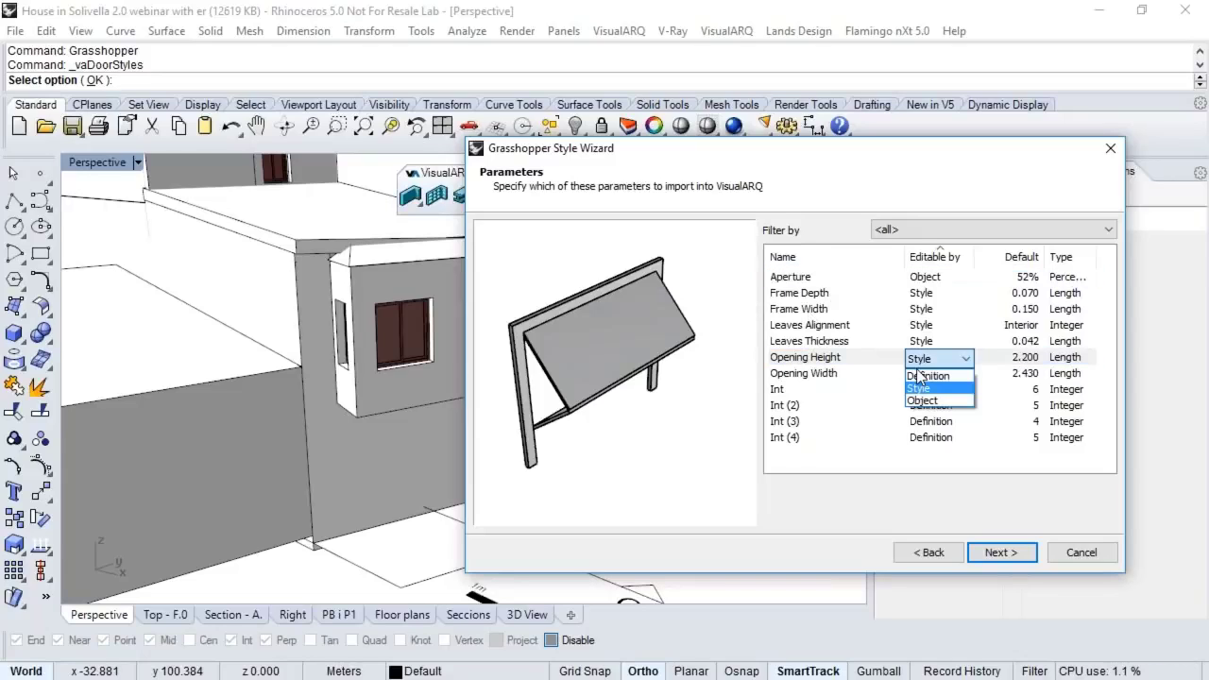
left_click(923, 399)
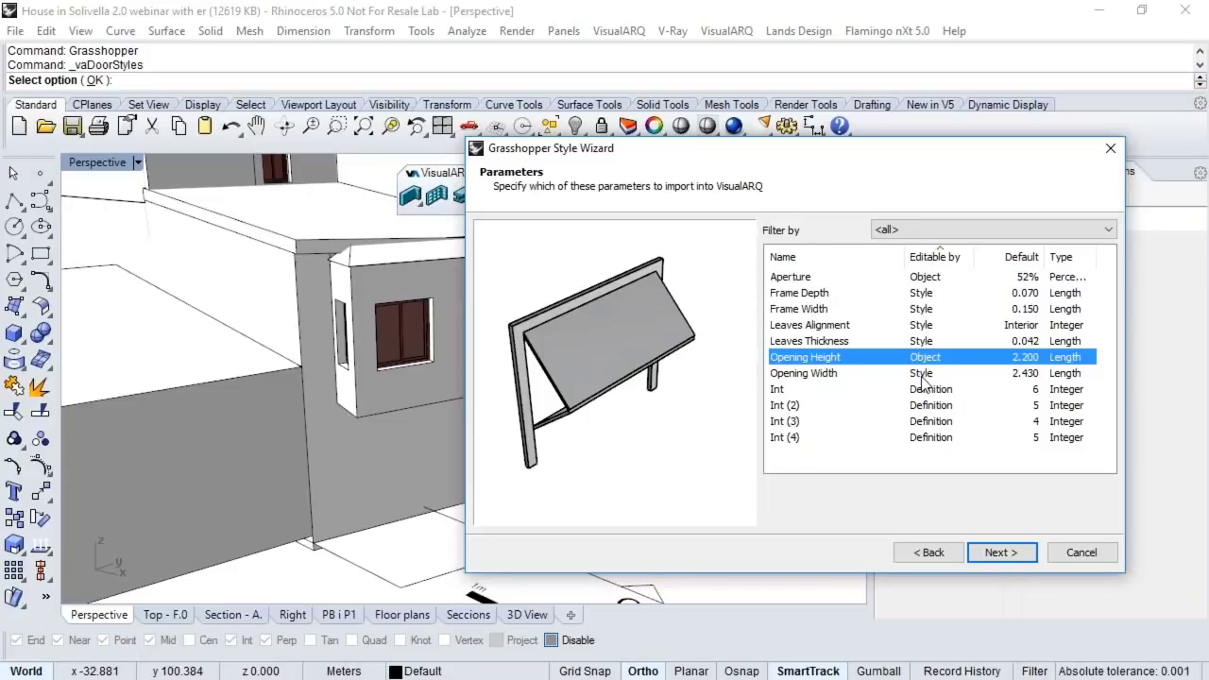
double_click(922, 376)
left_click(926, 417)
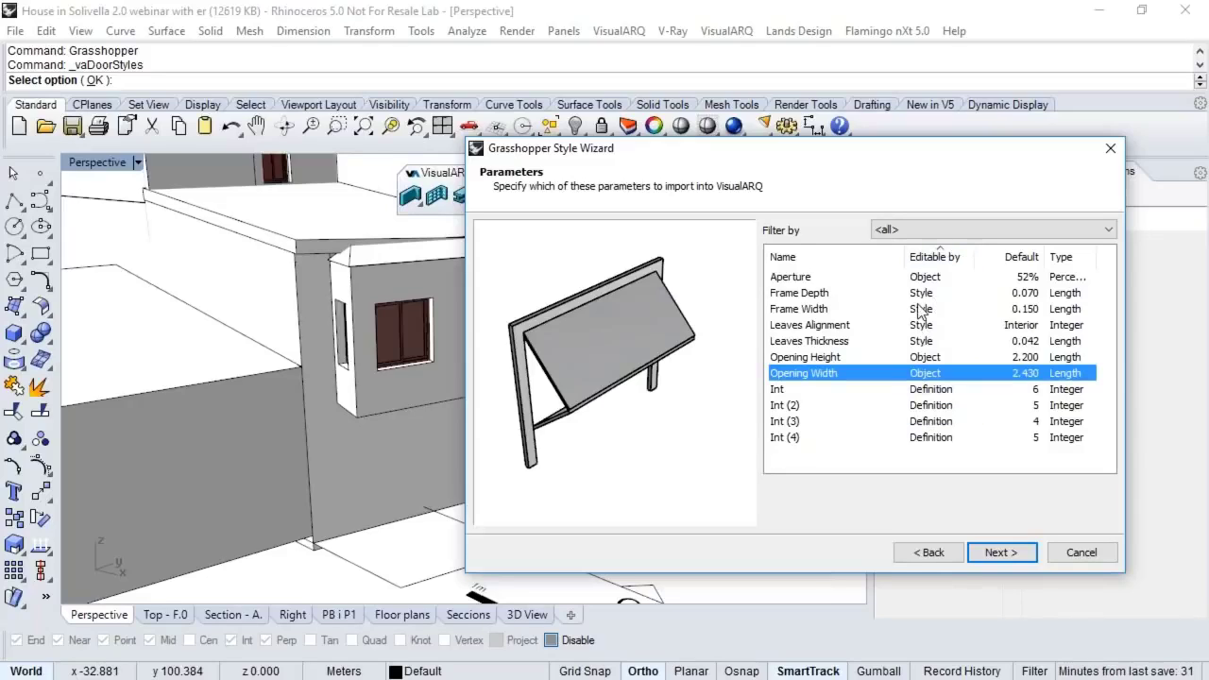
left_click(1003, 558)
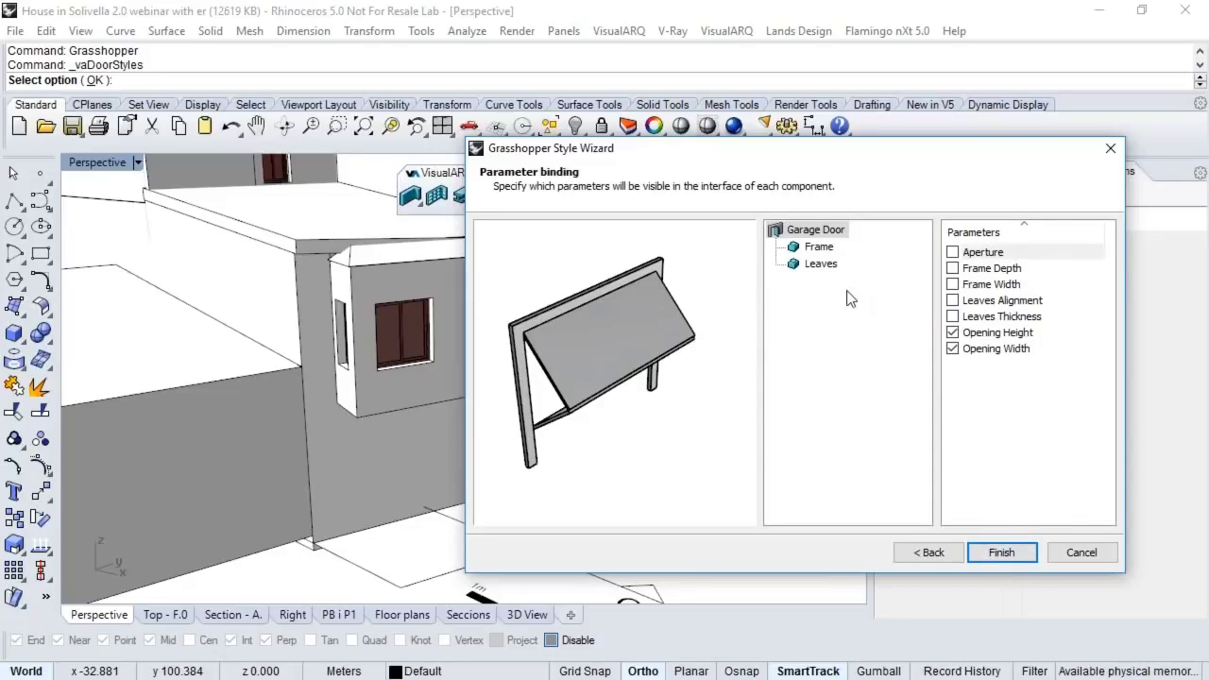
Step: Review the parameters bound to Frame, Leaves and Garage Door, and finish creating the Garage Door style
left_click(819, 247)
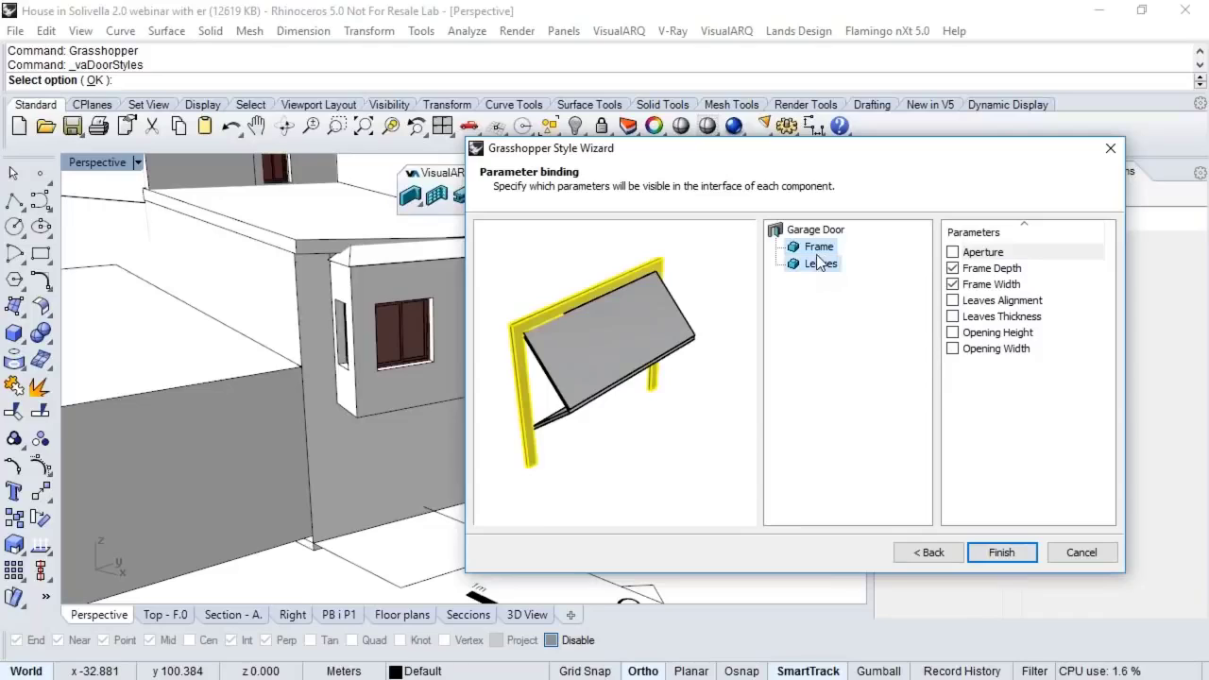
left_click(820, 265)
left_click(815, 230)
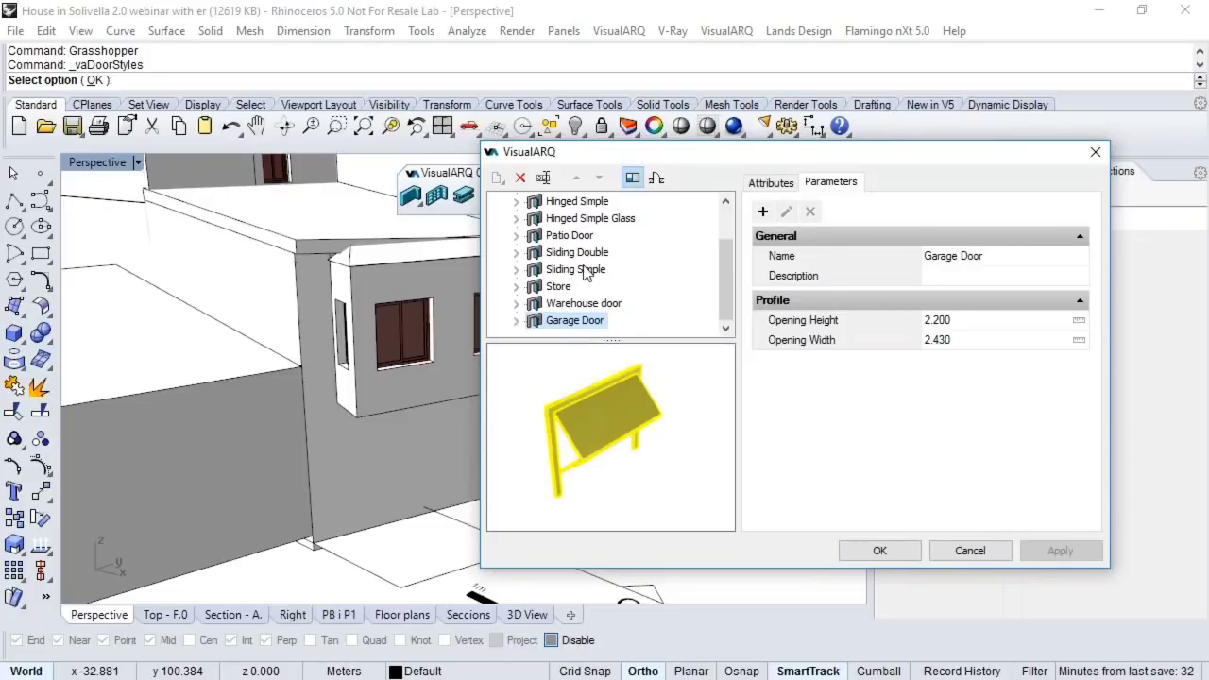
scroll(721, 255, "up", 1)
scroll(721, 269, "down", 1)
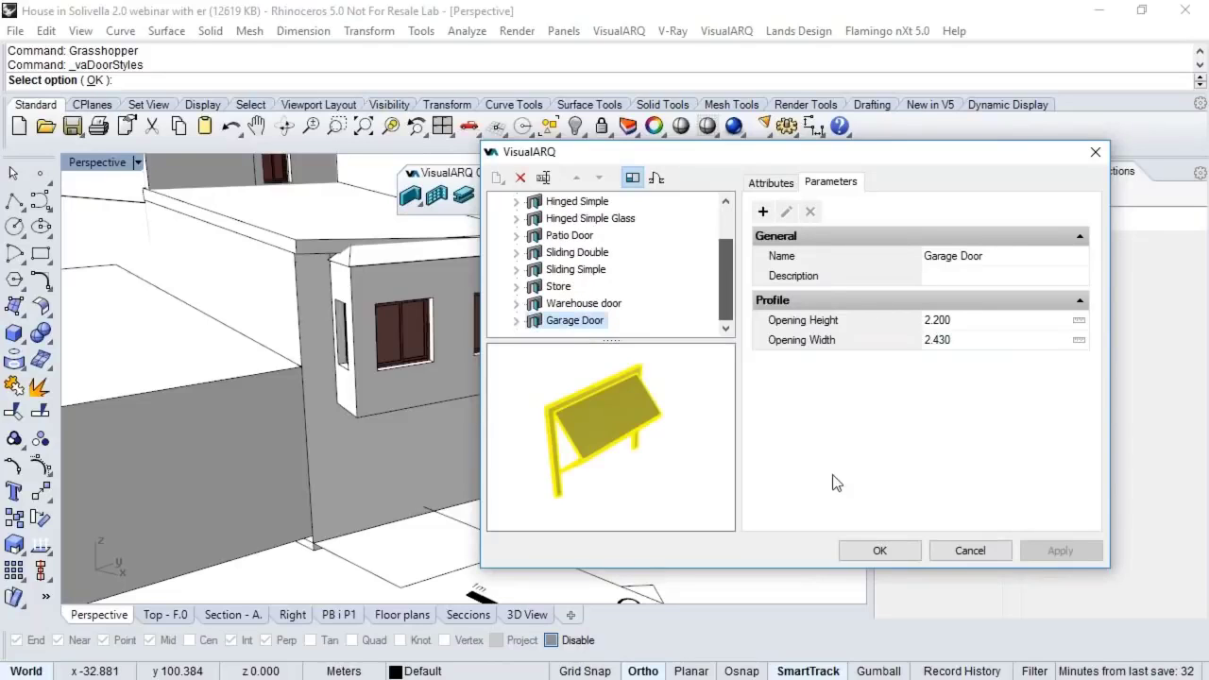
left_click(879, 550)
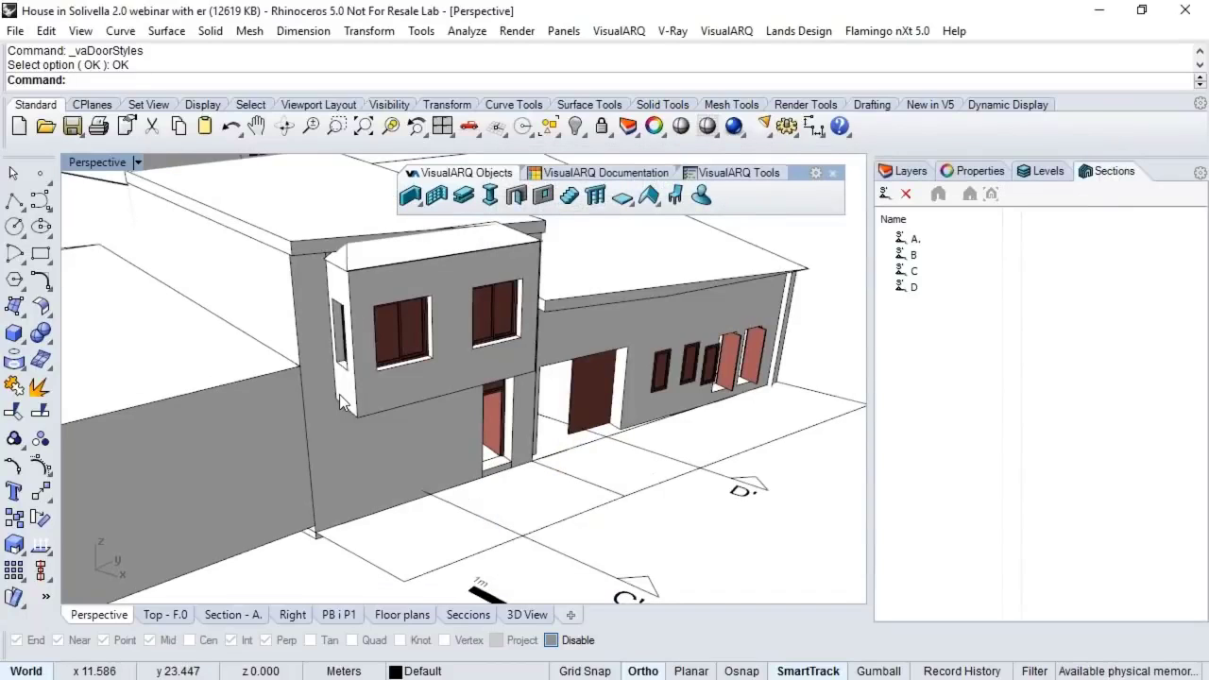
Step: Start inserting a new door in the house model and look through its insertion settings
right_click_drag(339, 394, 515, 203)
left_click(516, 195)
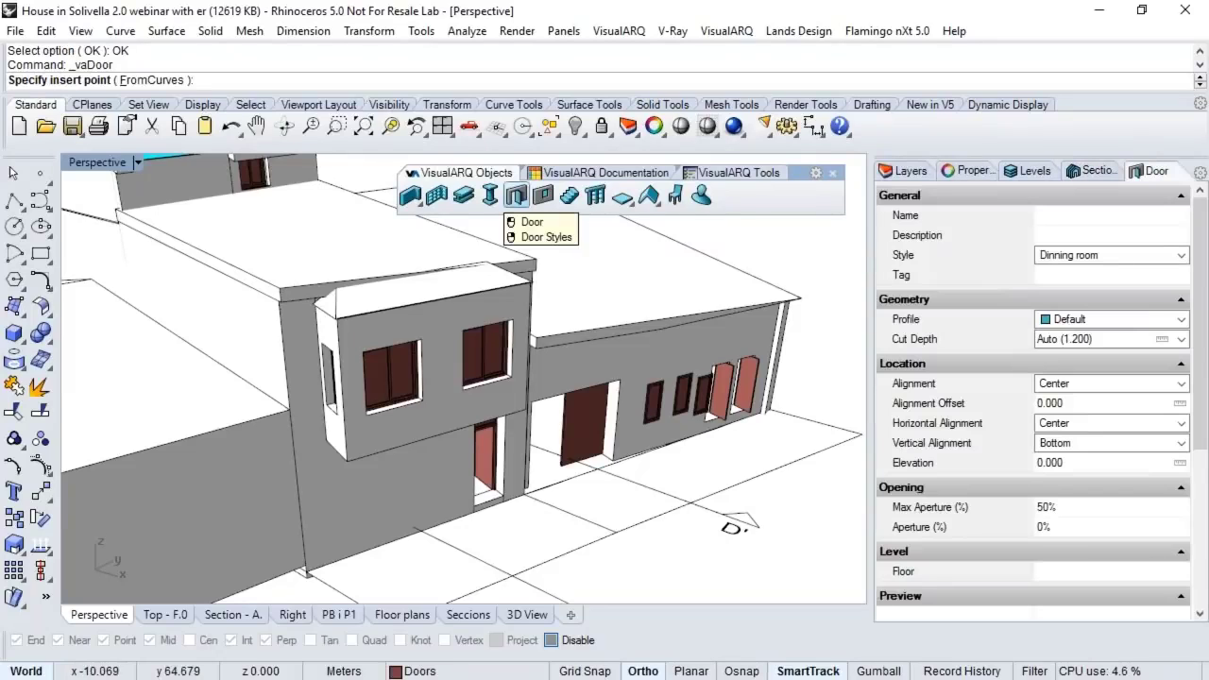
scroll(1194, 460, "down", 2)
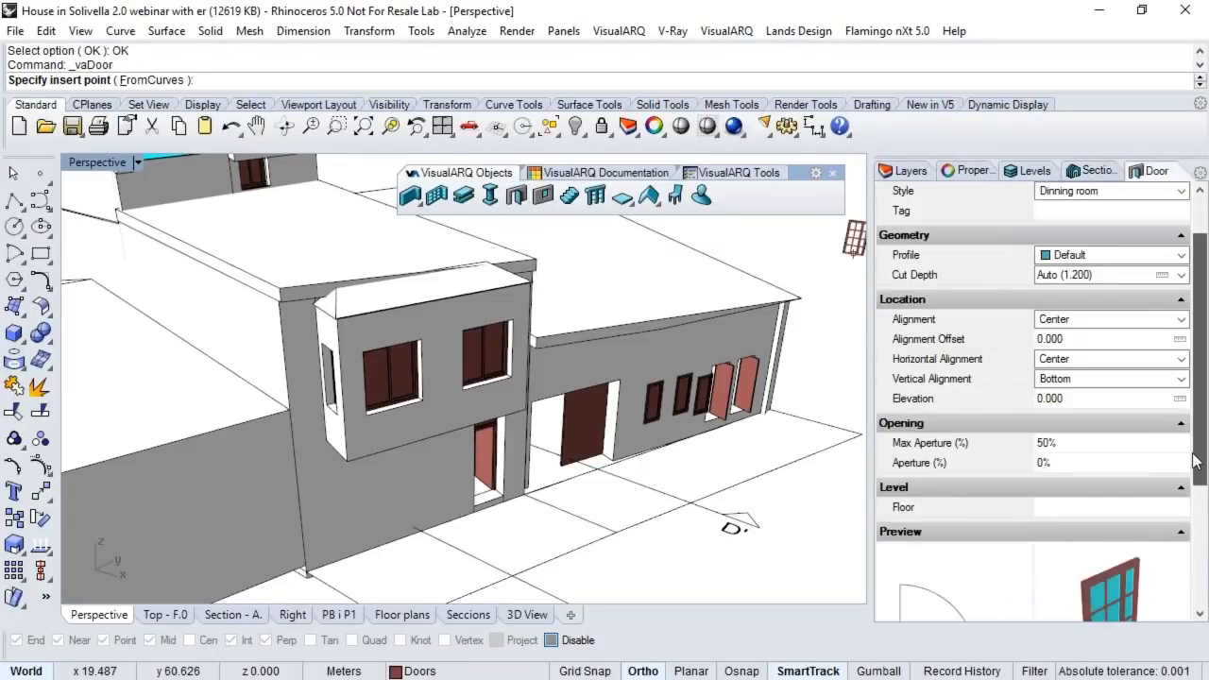
scroll(1194, 460, "down", 3)
scroll(1050, 260, "up", 5)
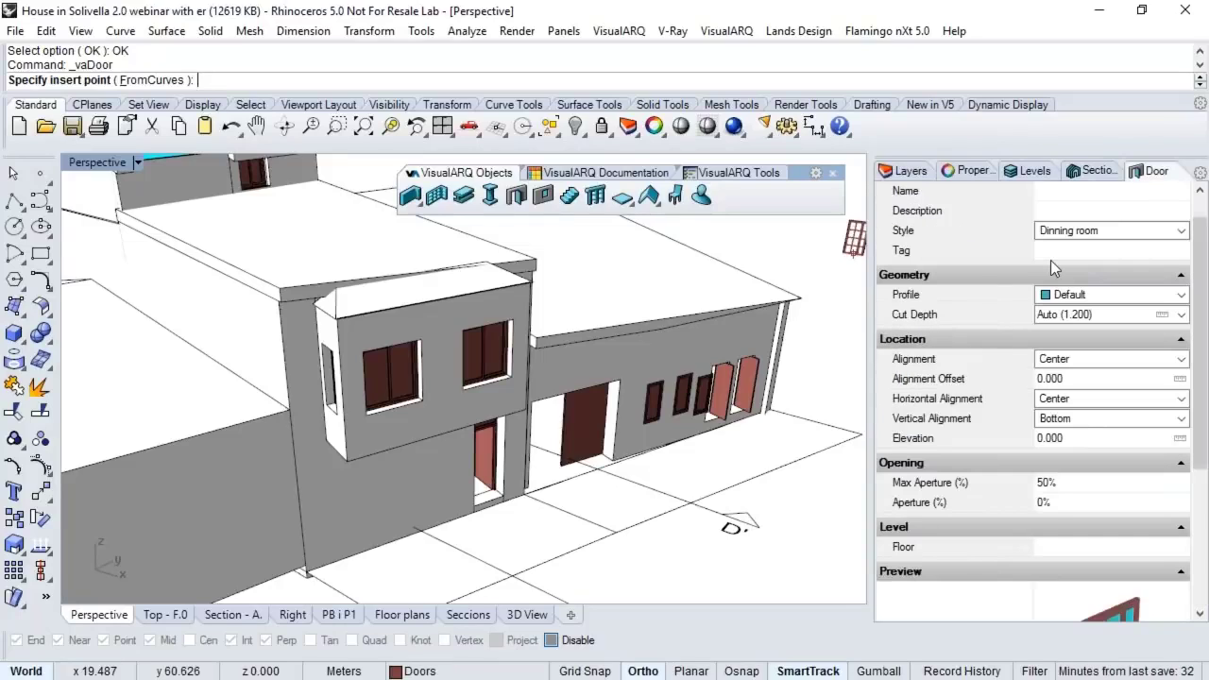
left_click(1155, 172)
left_click_drag(664, 238, 441, 185)
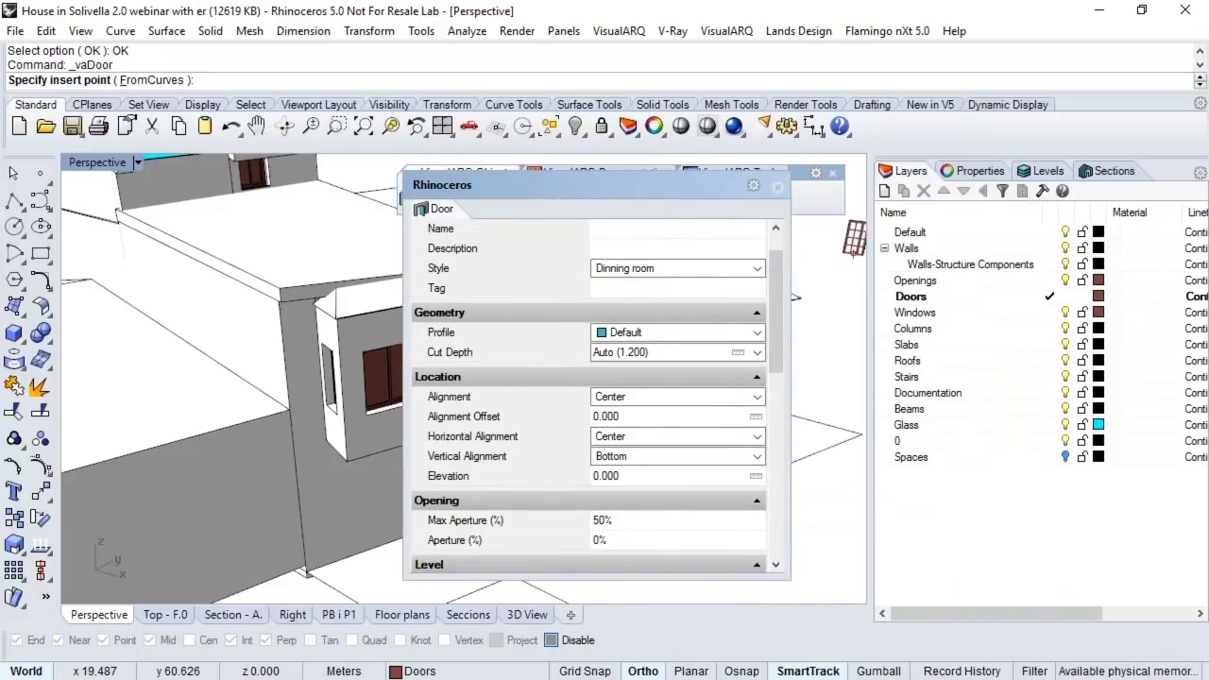
left_click_drag(441, 185, 1061, 319)
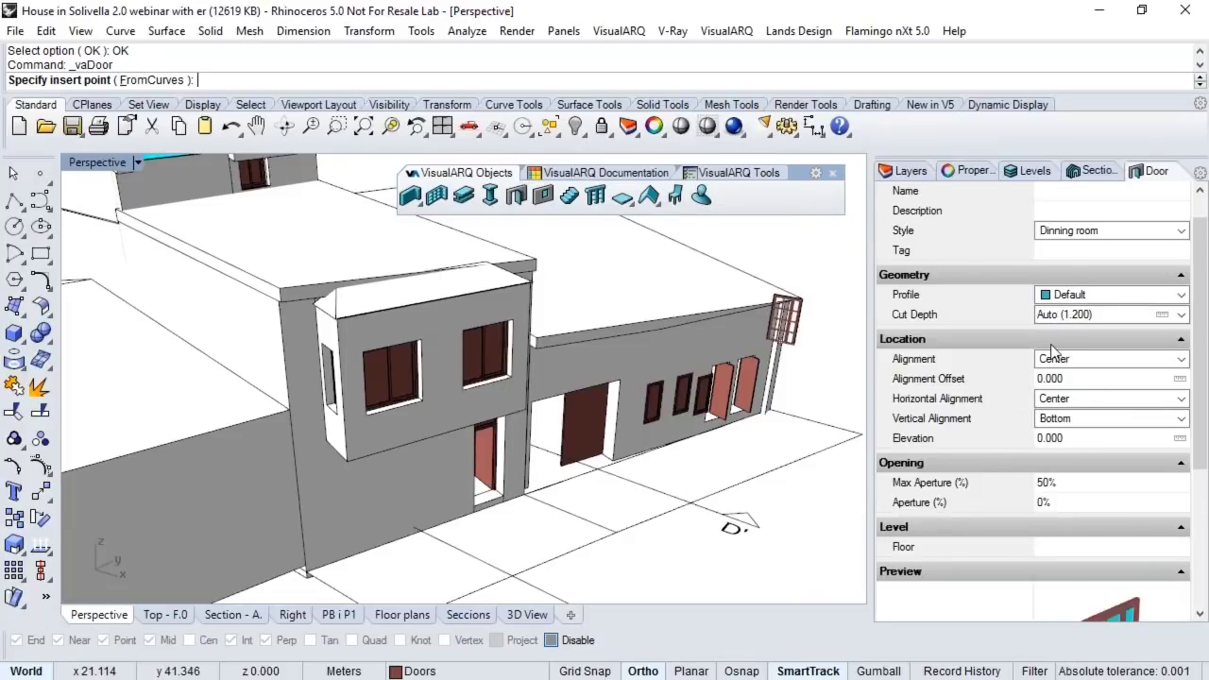
Step: Insert a door of the Garage Door style into the ground-floor facade wall beneath the projecting bay
left_click(1180, 231)
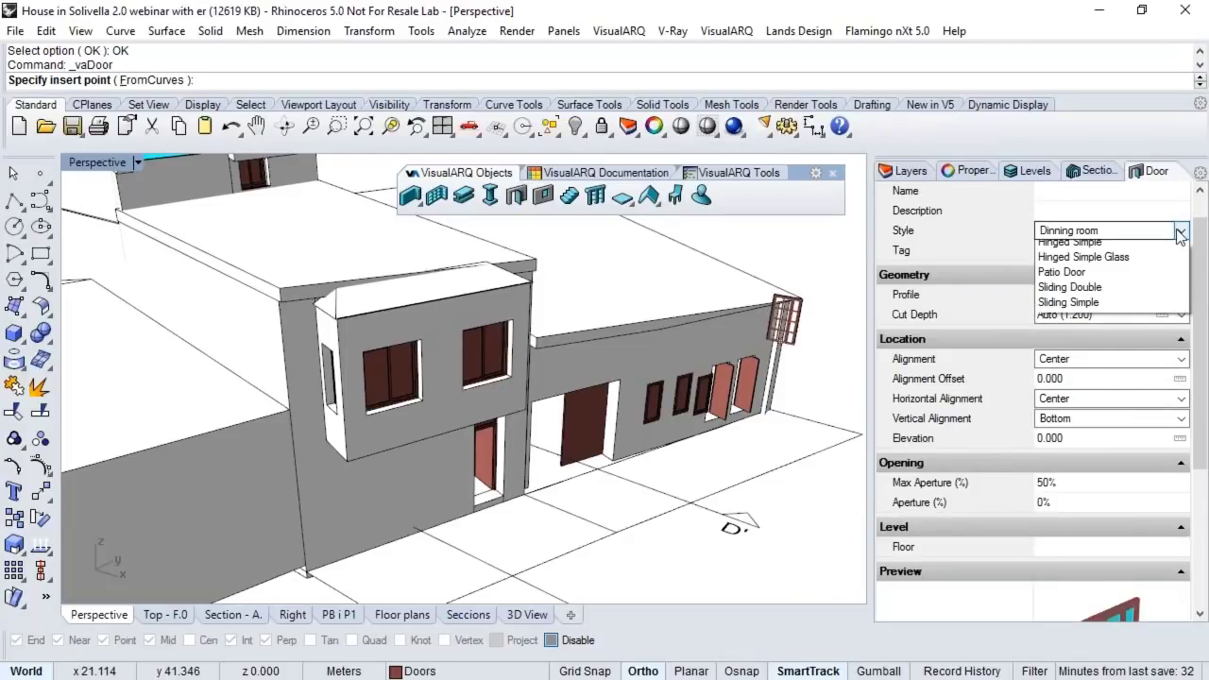
left_click(1069, 263)
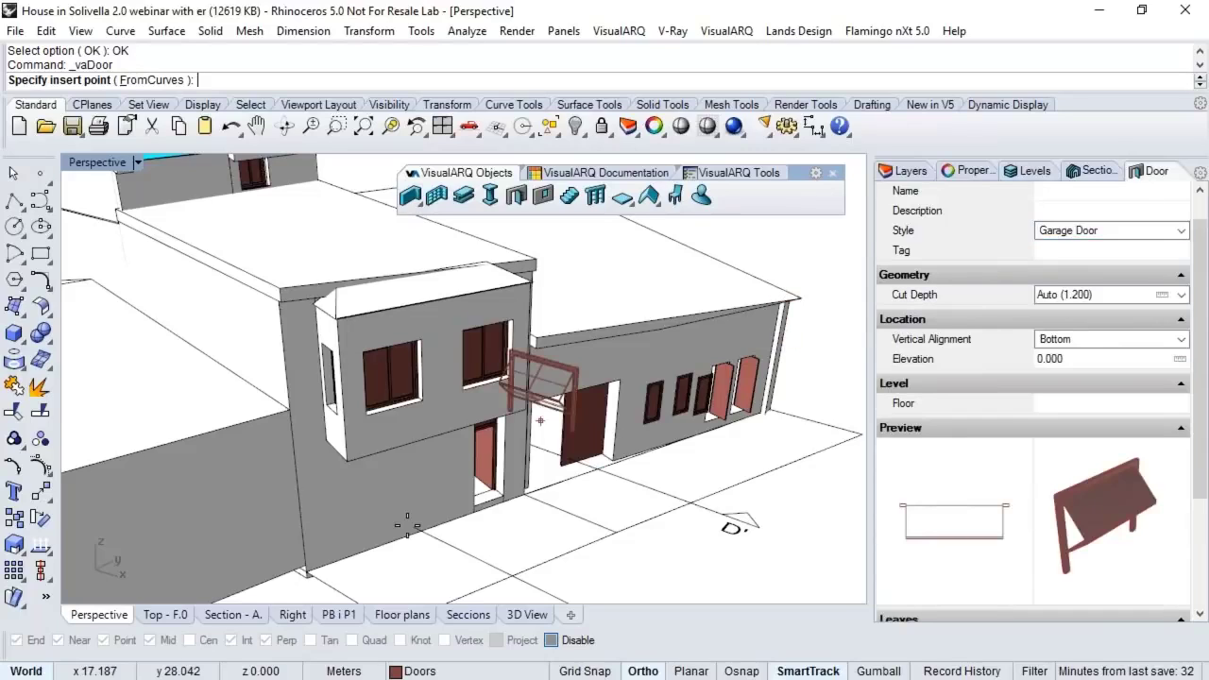
left_click(407, 525)
scroll(407, 525, "up", 2)
left_click(431, 553)
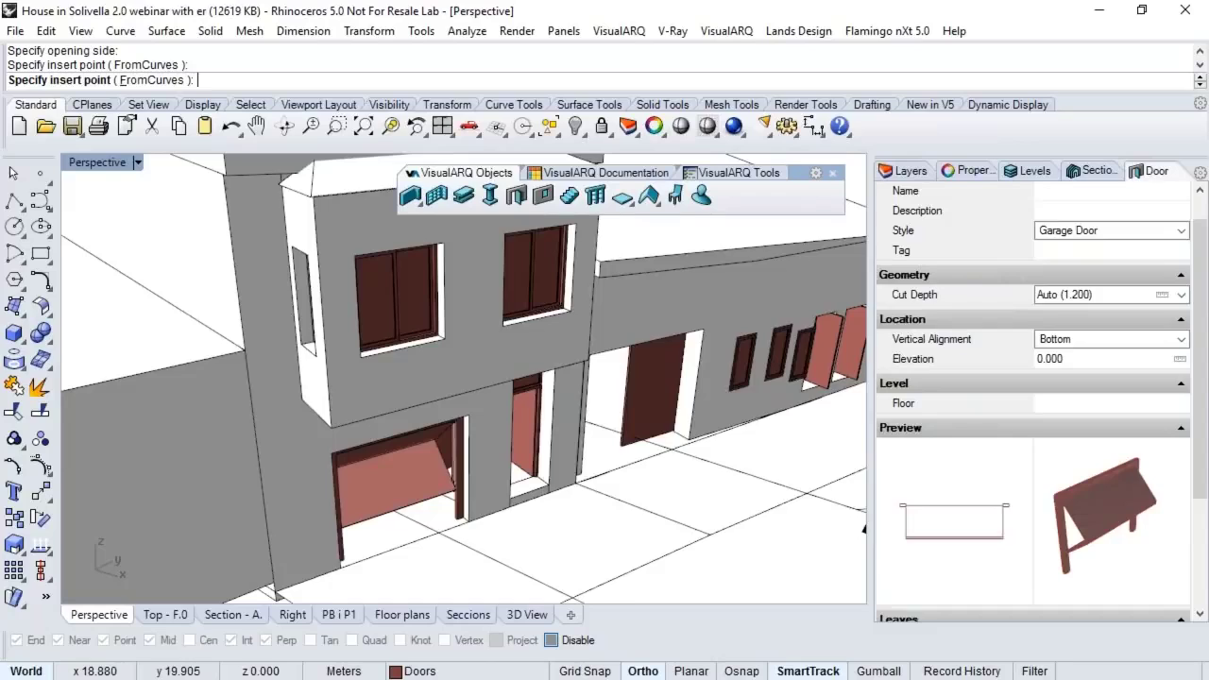
key("Return")
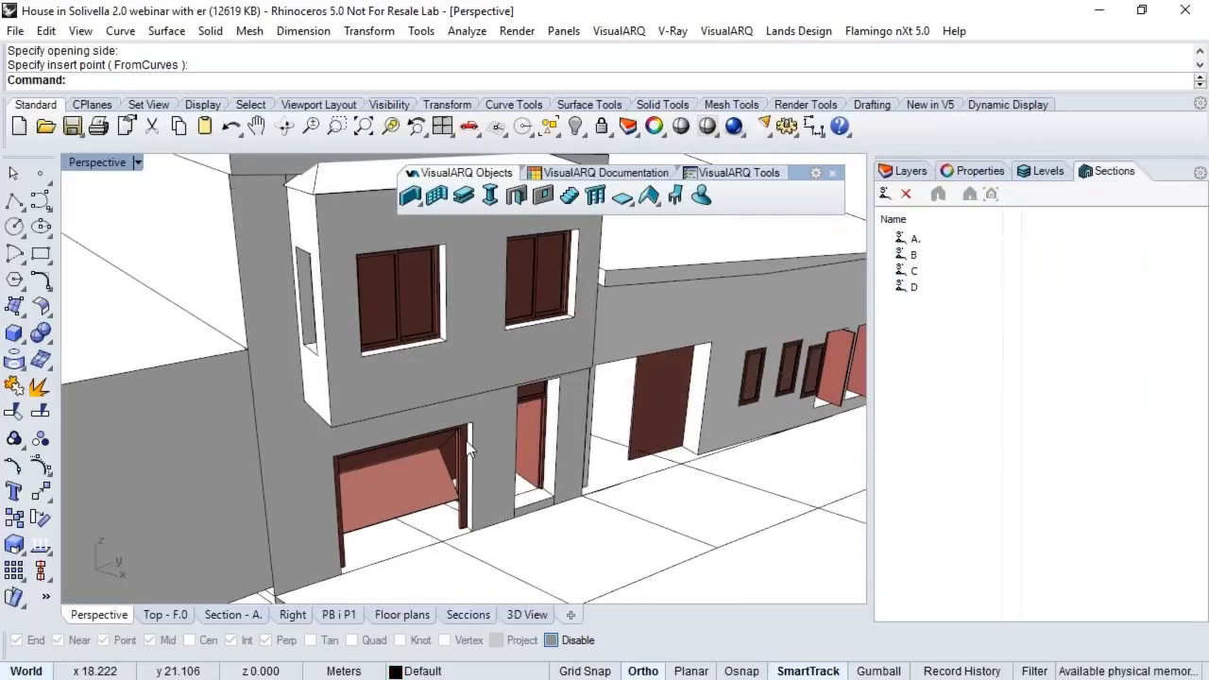
Step: Set the leaf aperture of the newly inserted garage door to 75%
right_click_drag(428, 501, 422, 422, "shift")
left_click(423, 421)
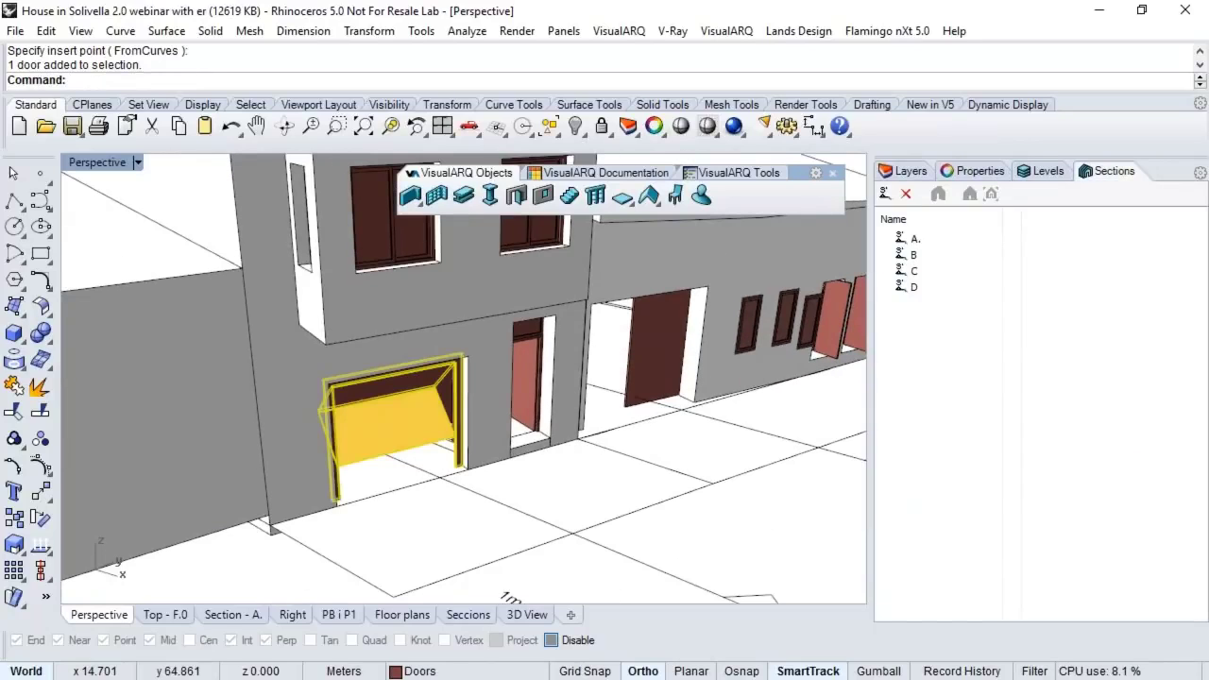
left_click(981, 173)
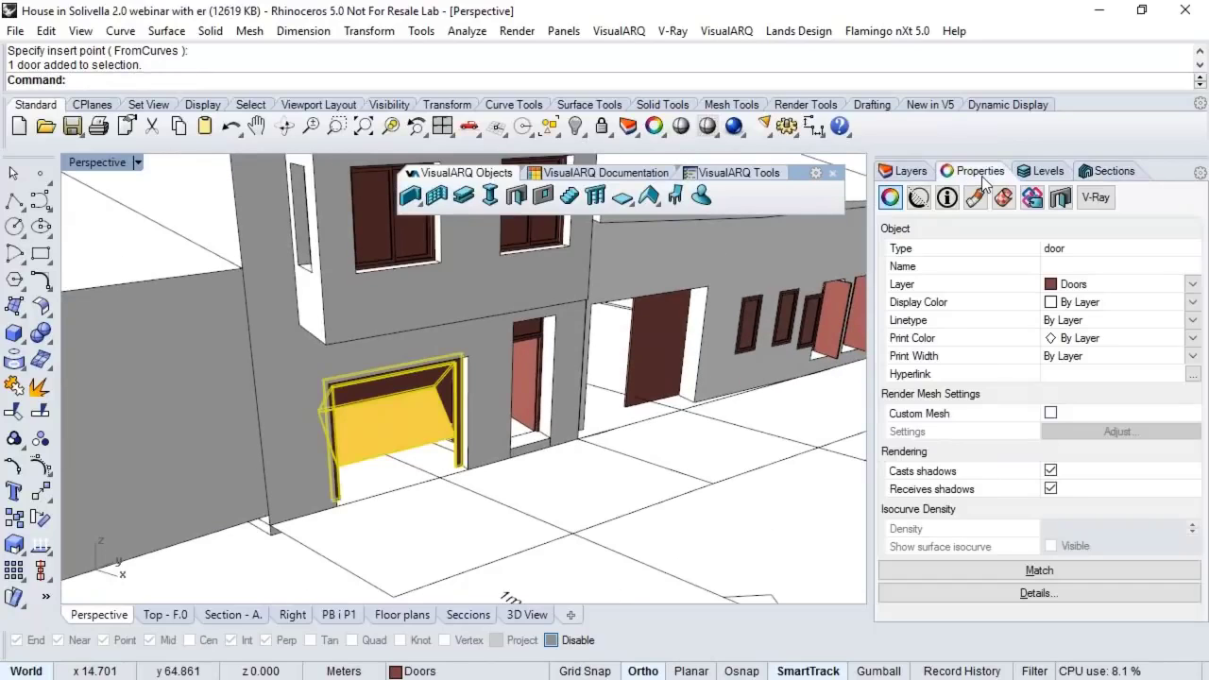
left_click(1060, 200)
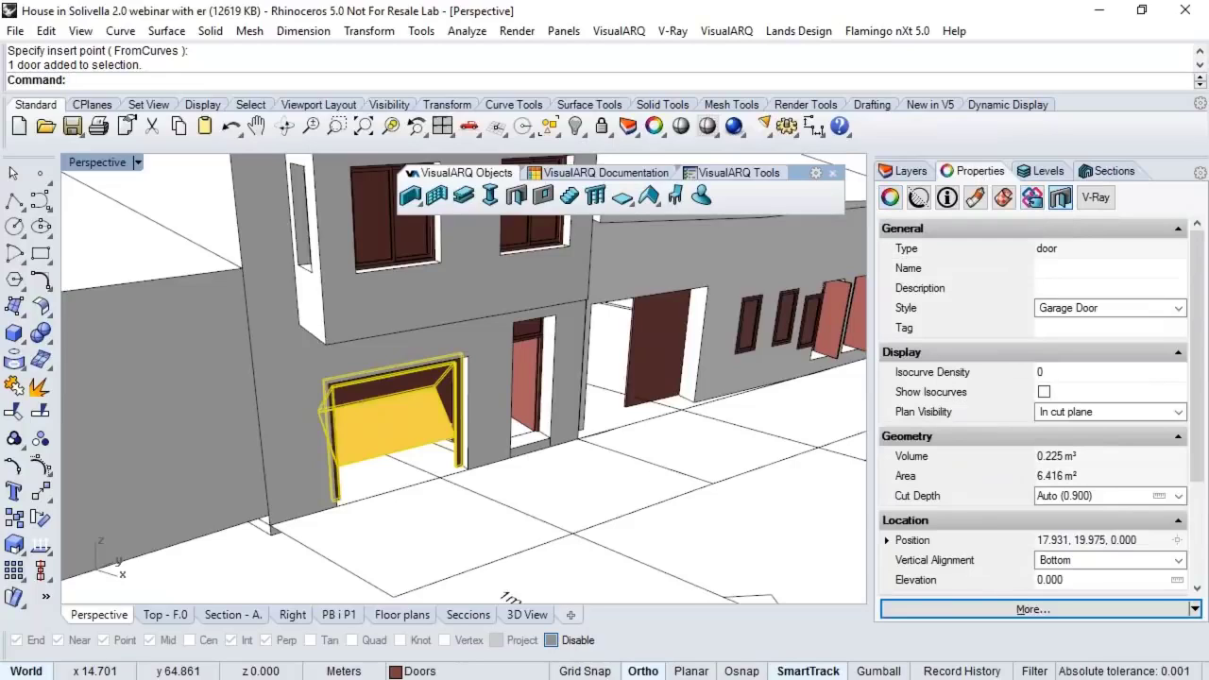
scroll(1206, 399, "down", 1)
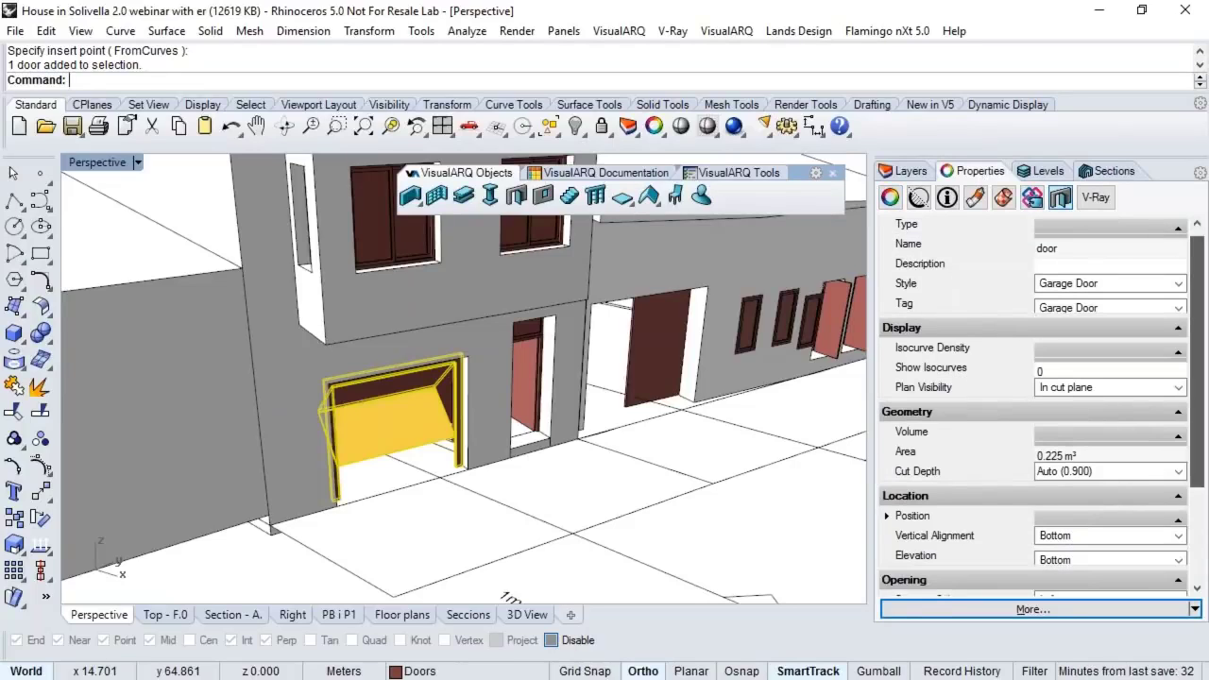
scroll(1205, 398, "down", 2)
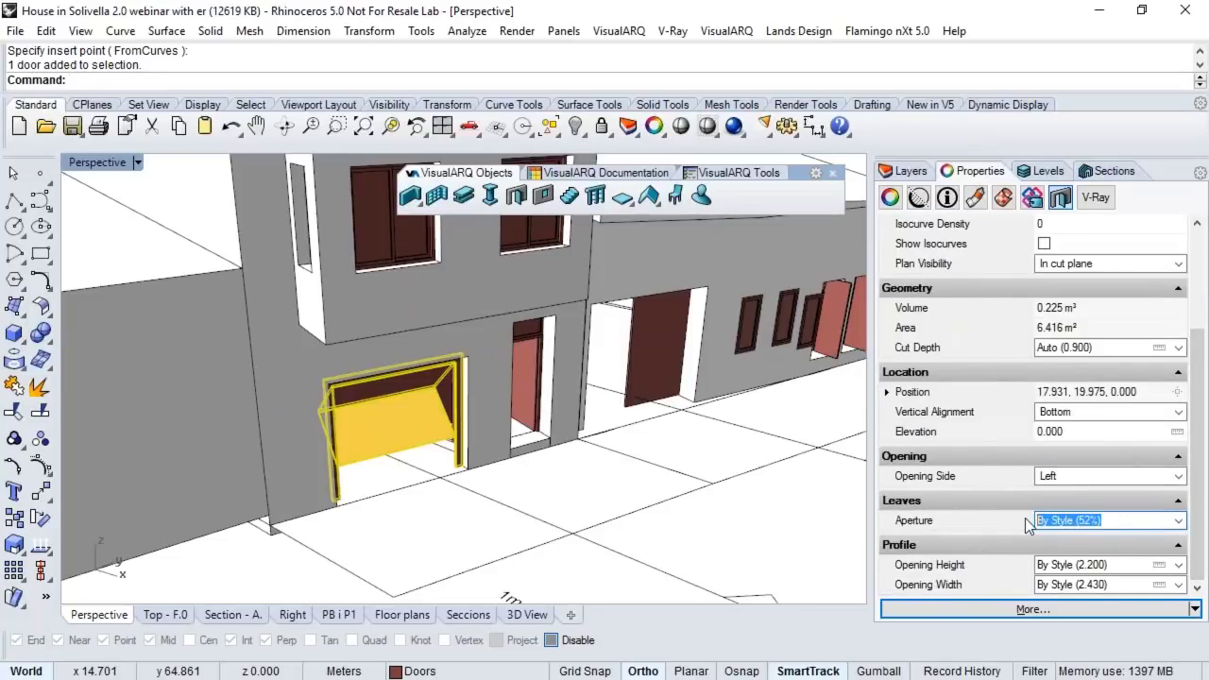
type("75")
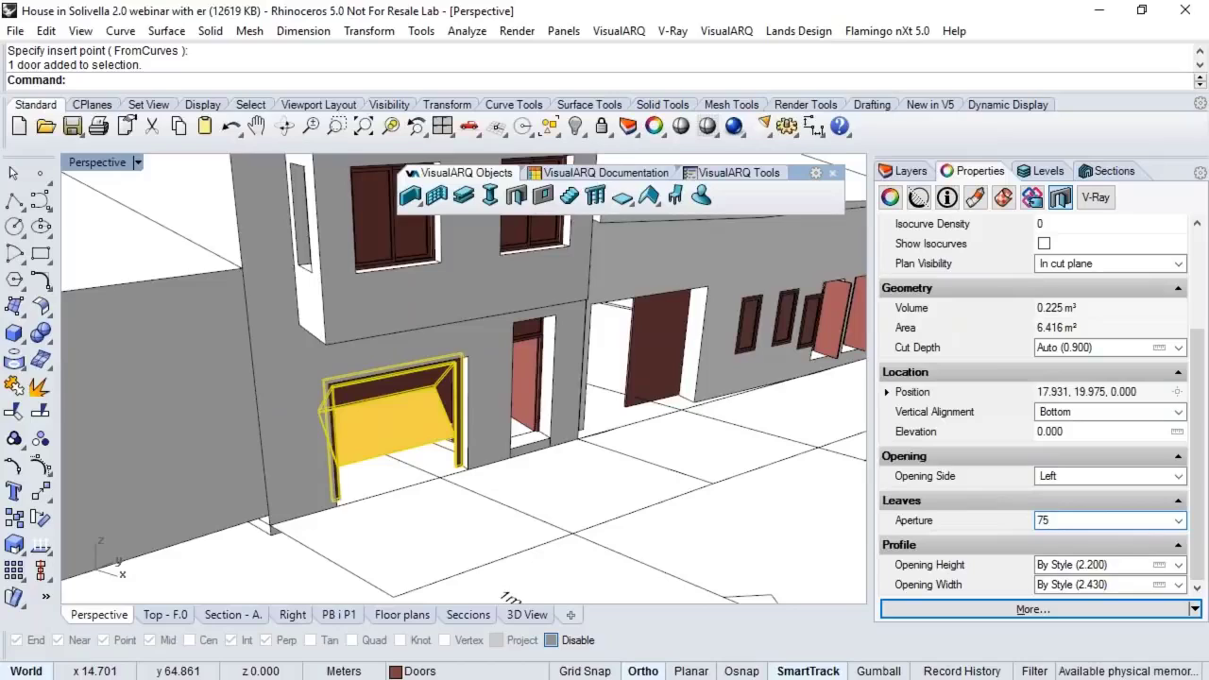
key("Tab")
Step: Set the same garage door's opening width to 3 m and deselect it
key("Tab")
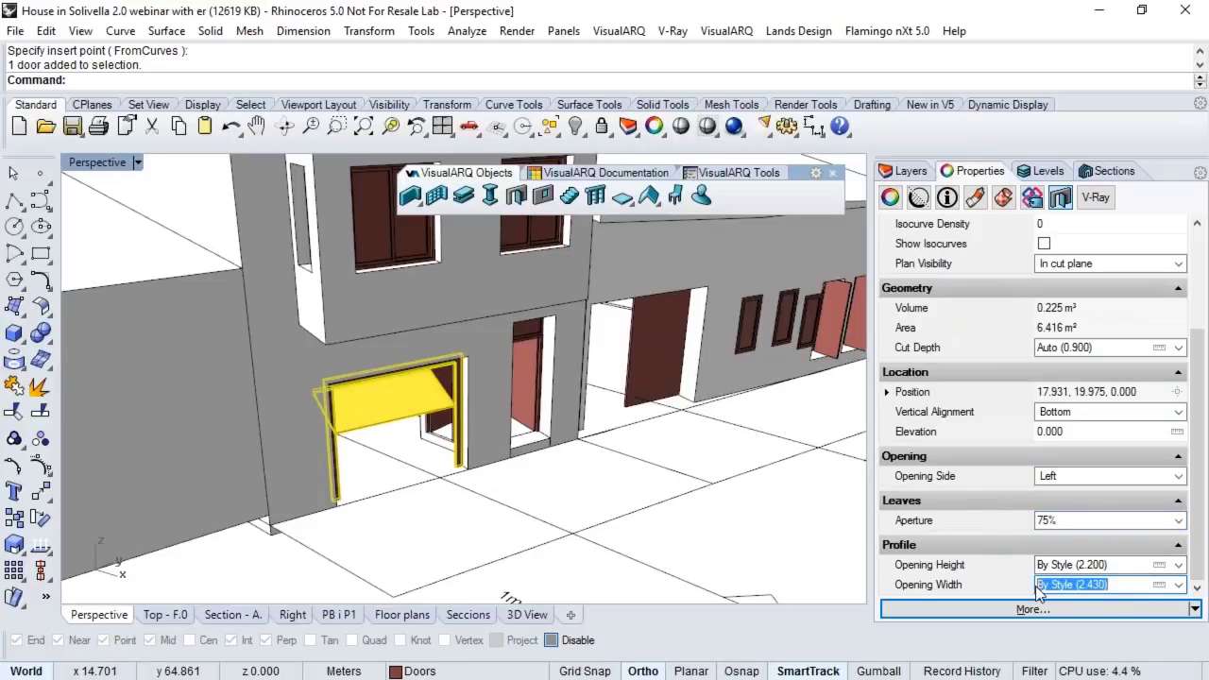
type("3")
key("Return")
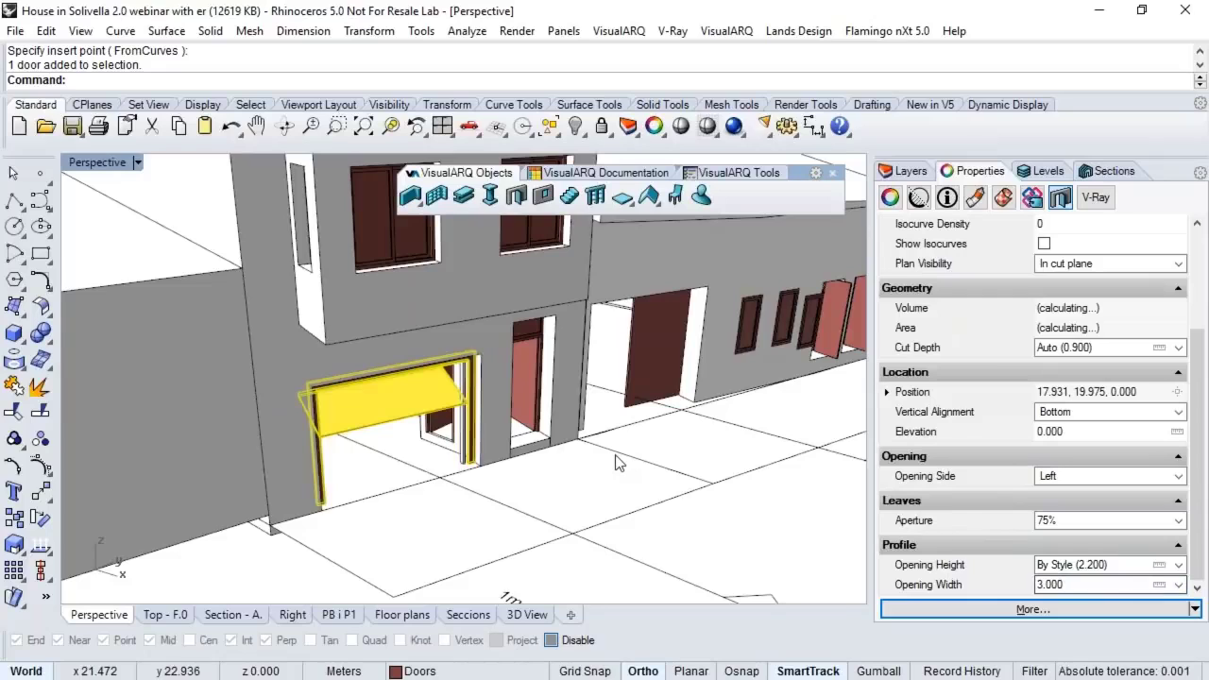
scroll(605, 482, "down", 2)
scroll(661, 378, "down", 4)
key("Escape")
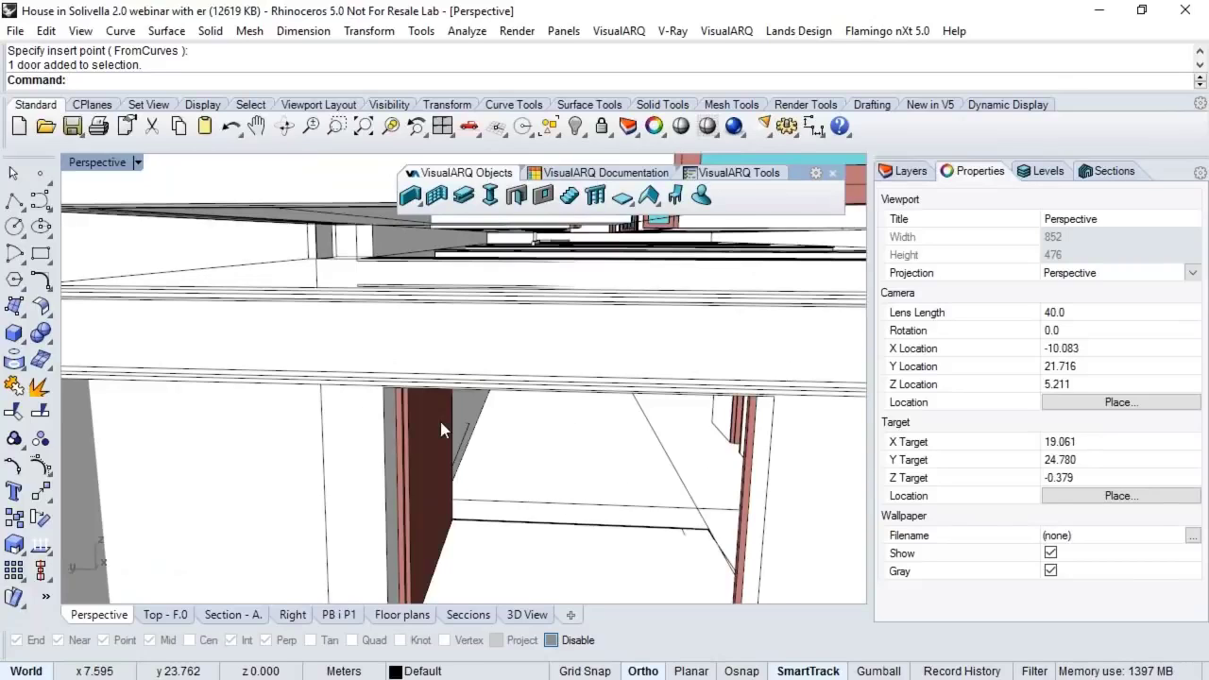
Step: Change the style of the wide ground-floor door on the opposite facade, under the balcony, to Garage Door
left_click(715, 329)
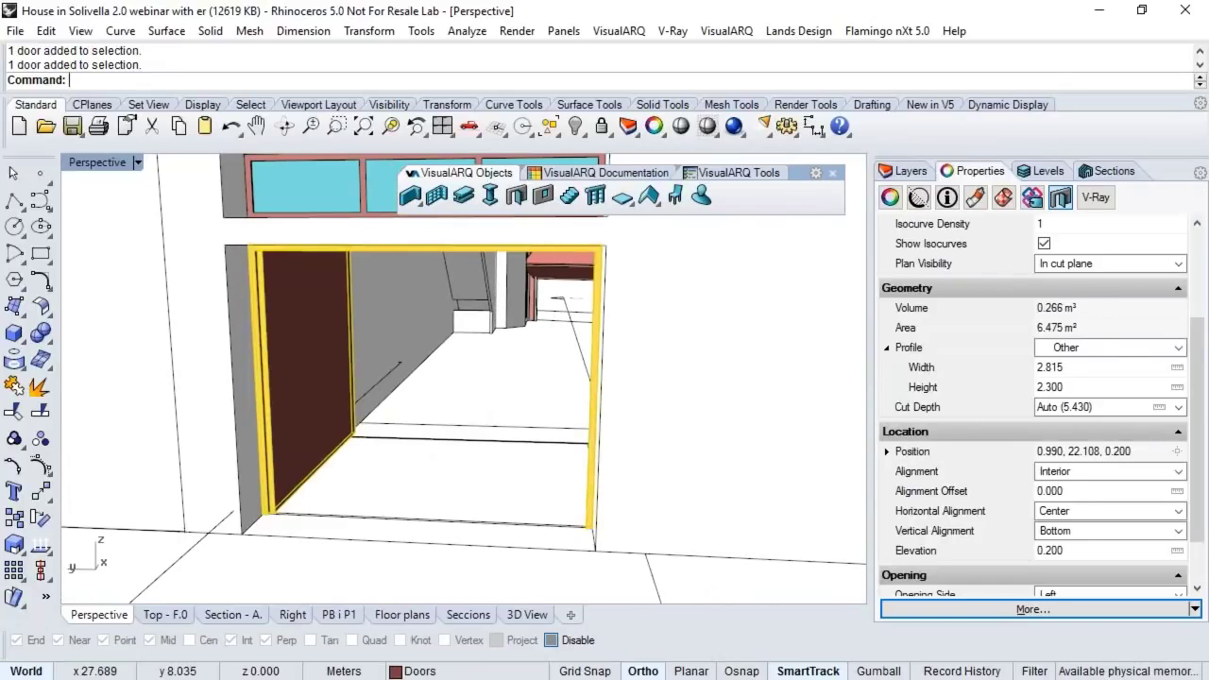
left_click(1124, 308)
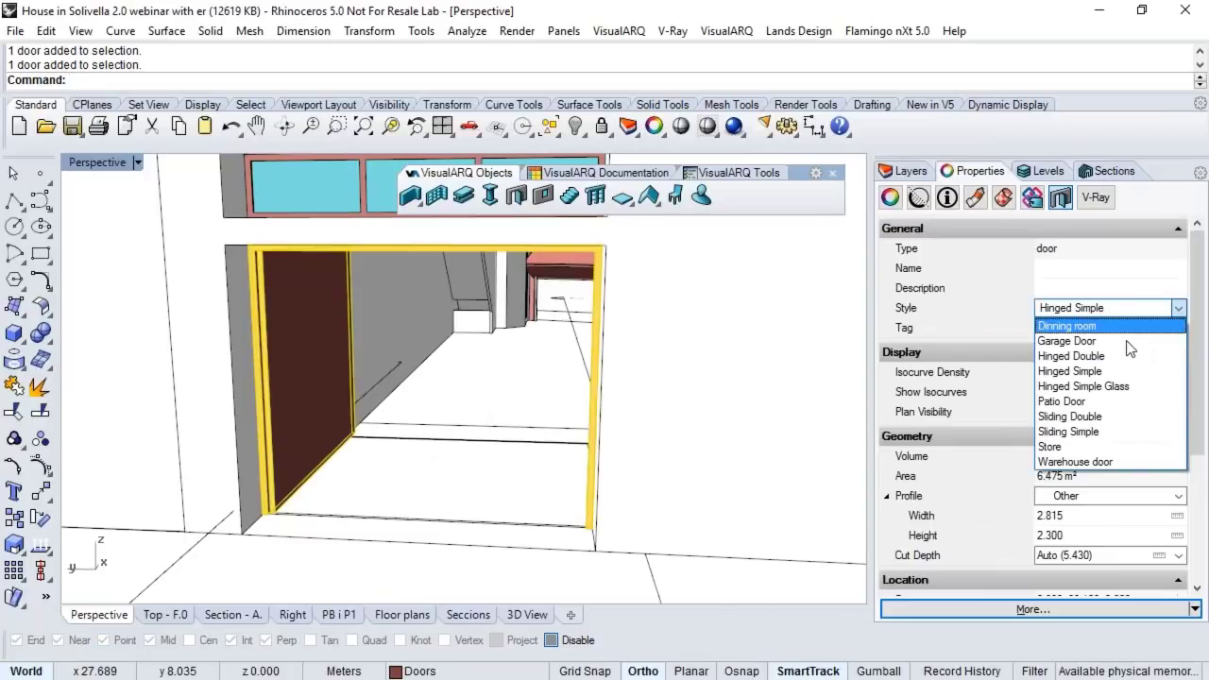
left_click(1129, 344)
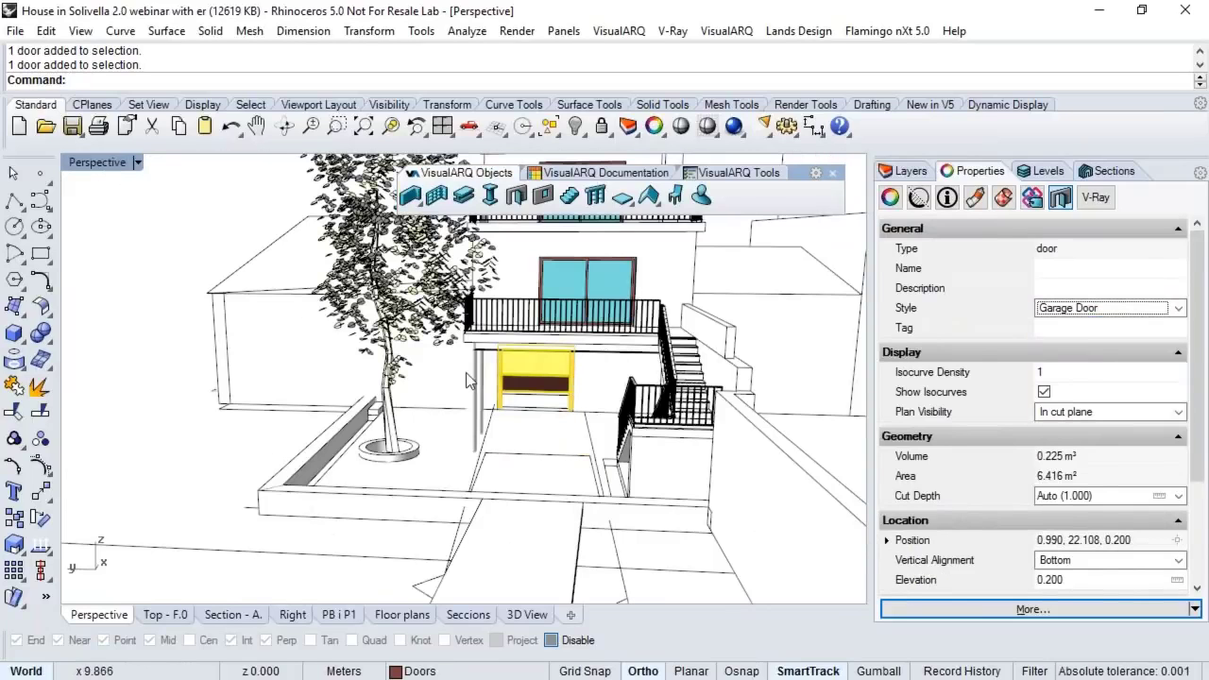
right_click_drag(470, 381, 380, 397)
key("Escape")
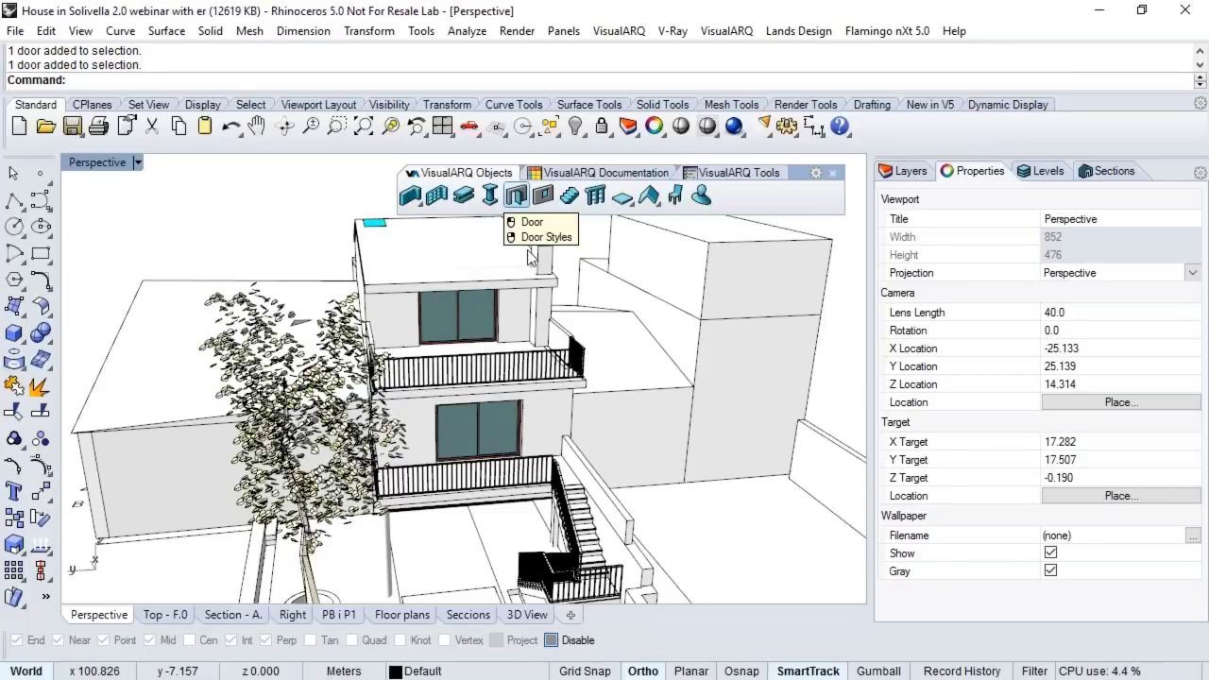
right_click_drag(527, 253, 511, 271)
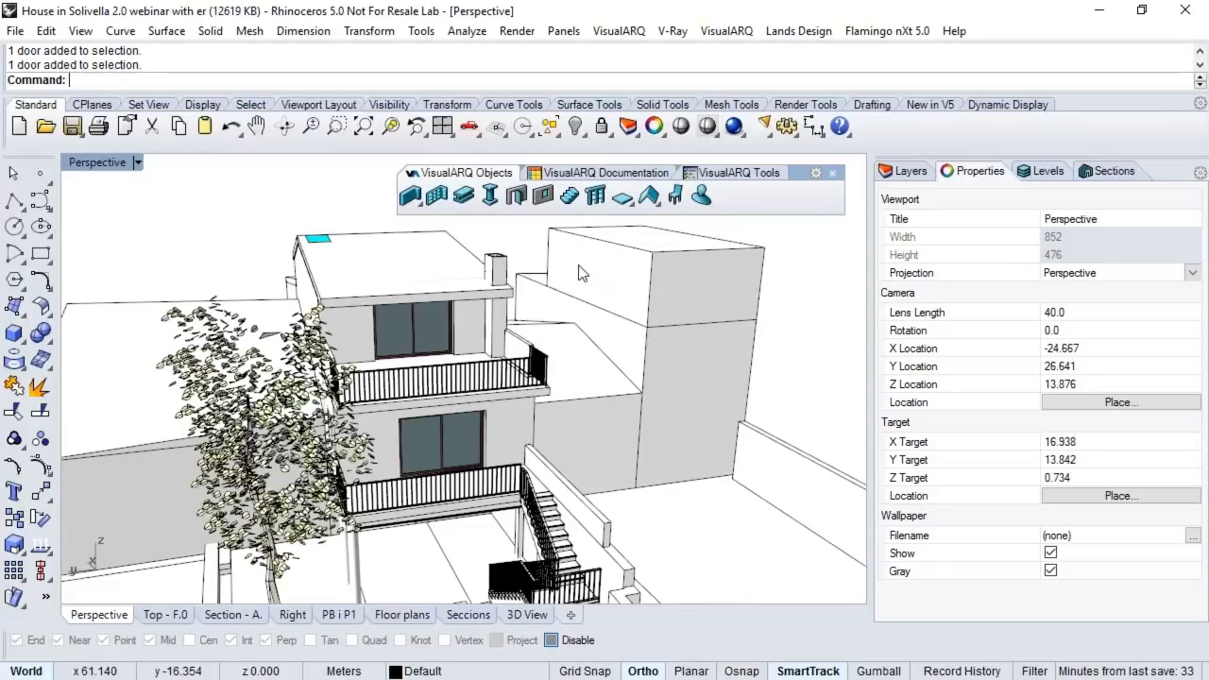
right_click_drag(402, 312, 466, 286)
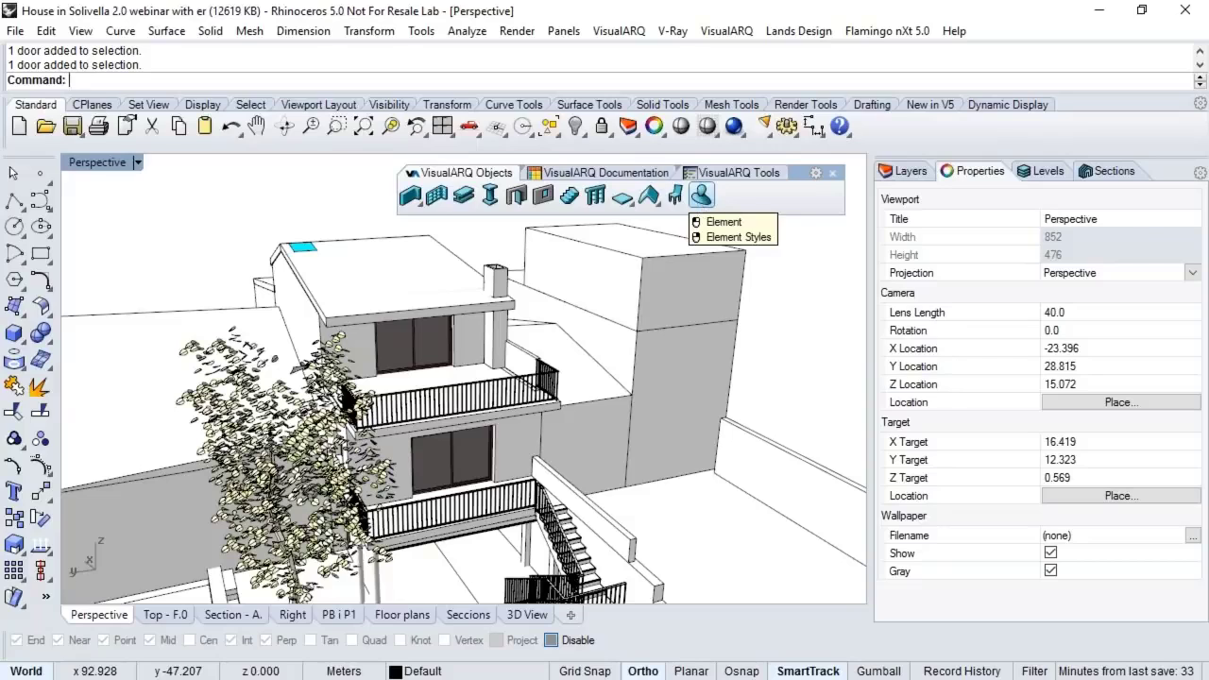
right_click_drag(606, 329, 538, 320, "shift")
right_click_drag(538, 321, 565, 323)
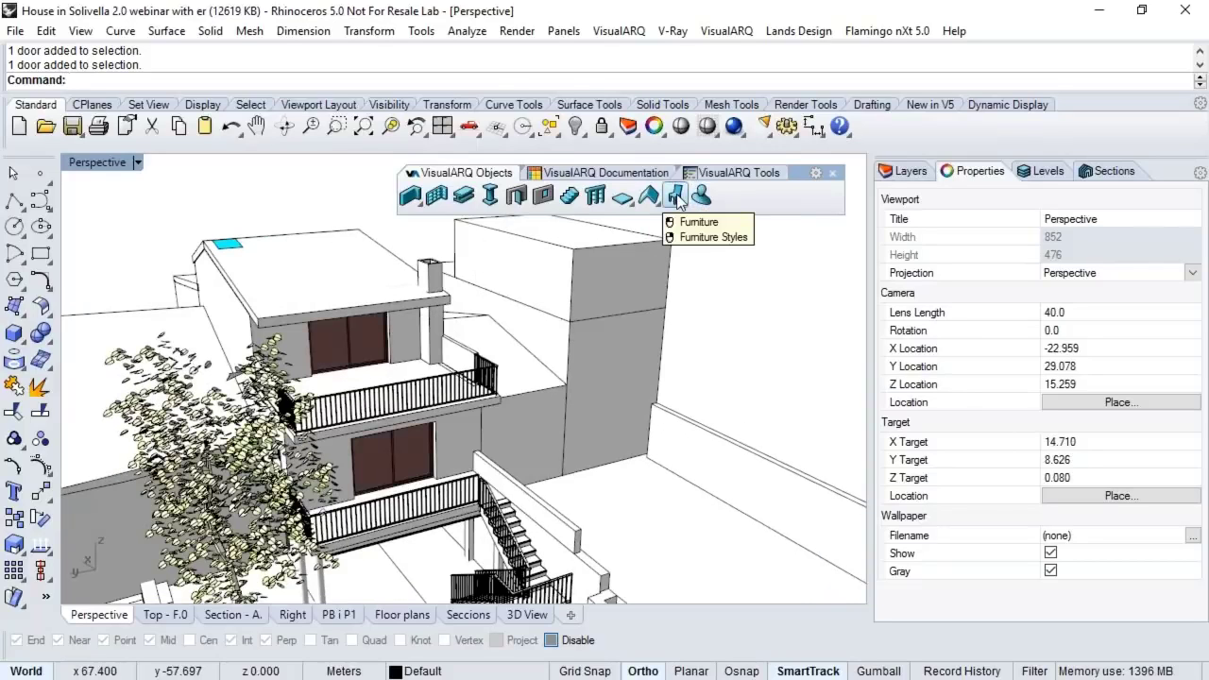
Step: Create a new furniture style from the standard Furniture style type and name it Chair
right_click(676, 197)
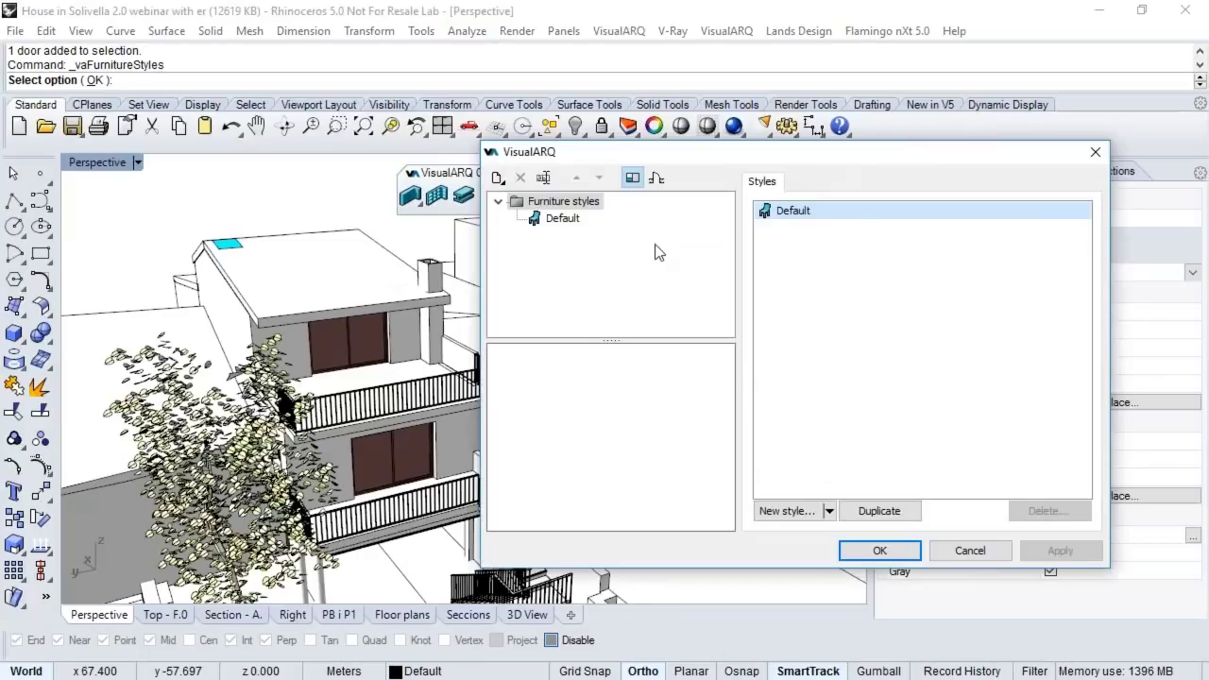
left_click(555, 219)
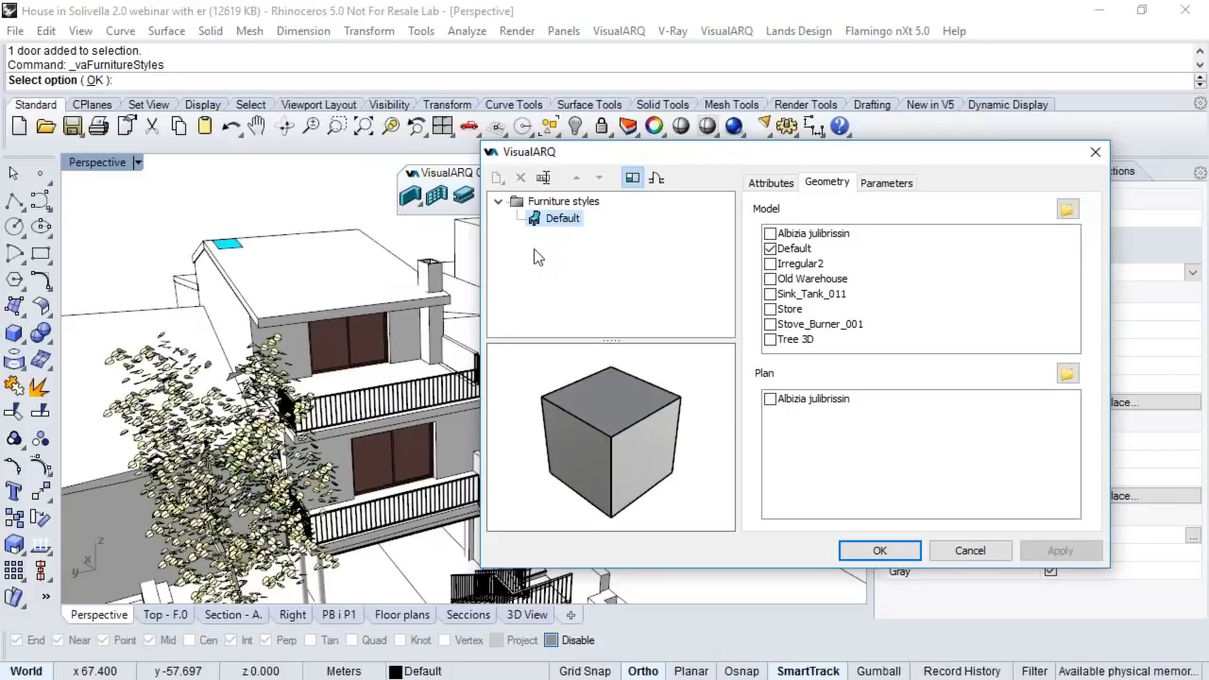
left_click(564, 201)
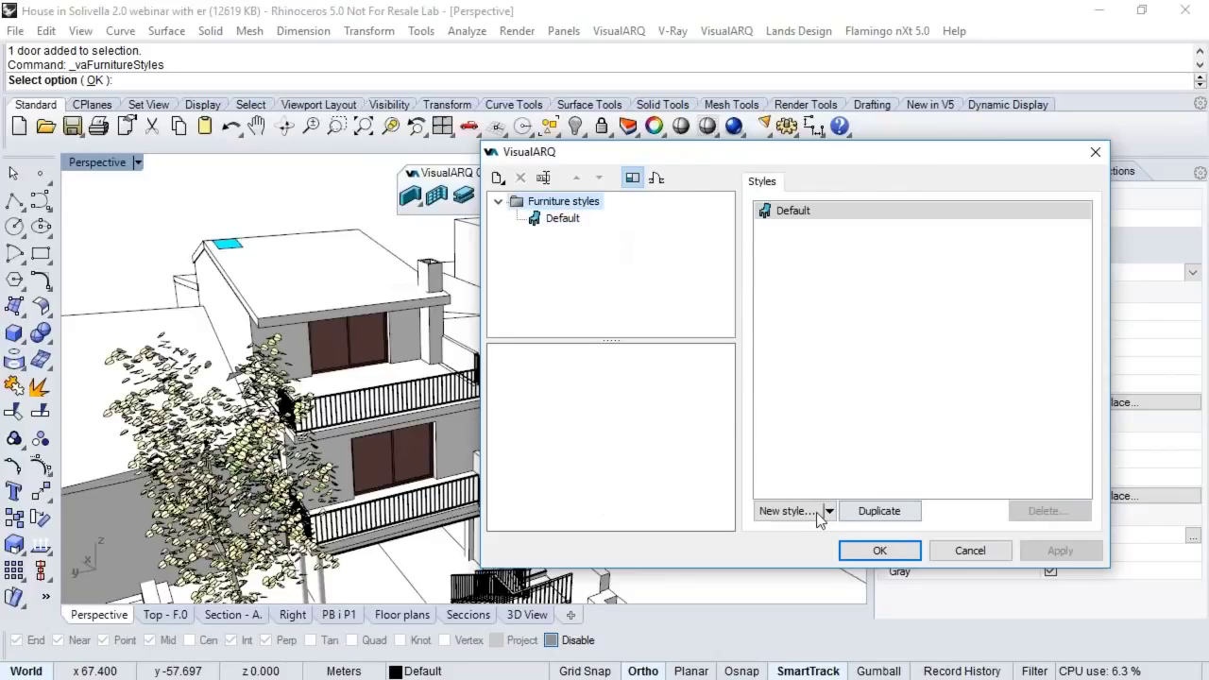
left_click(811, 513)
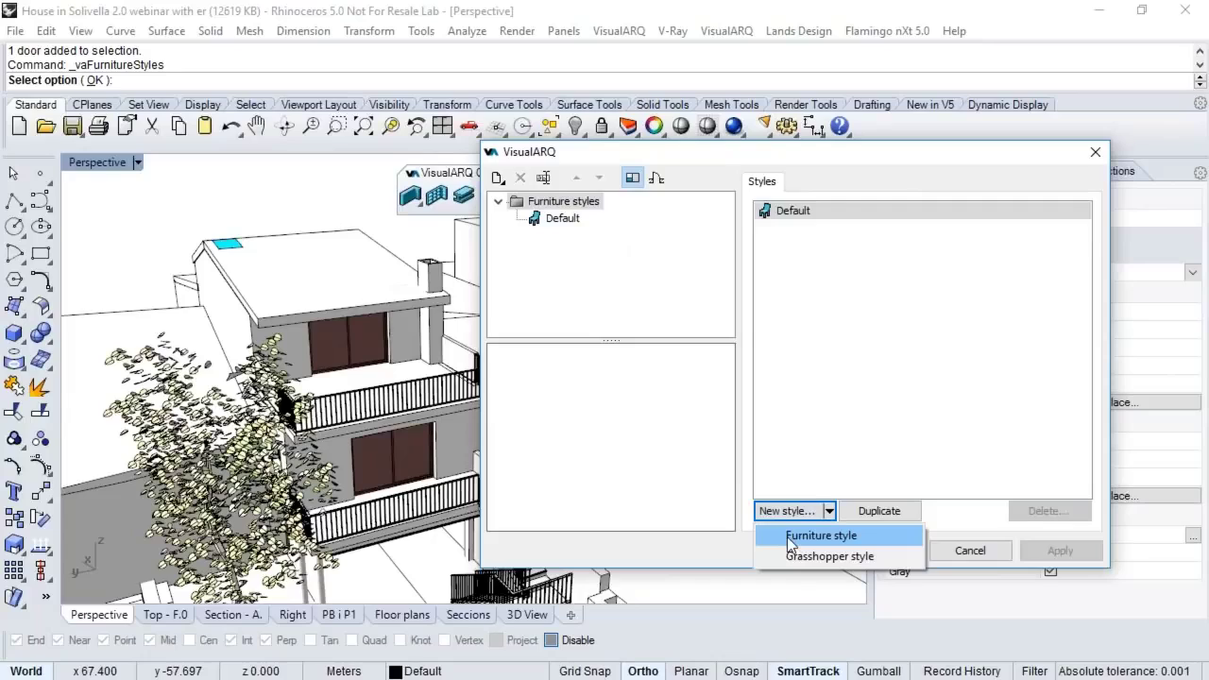
left_click(790, 536)
left_click(578, 236)
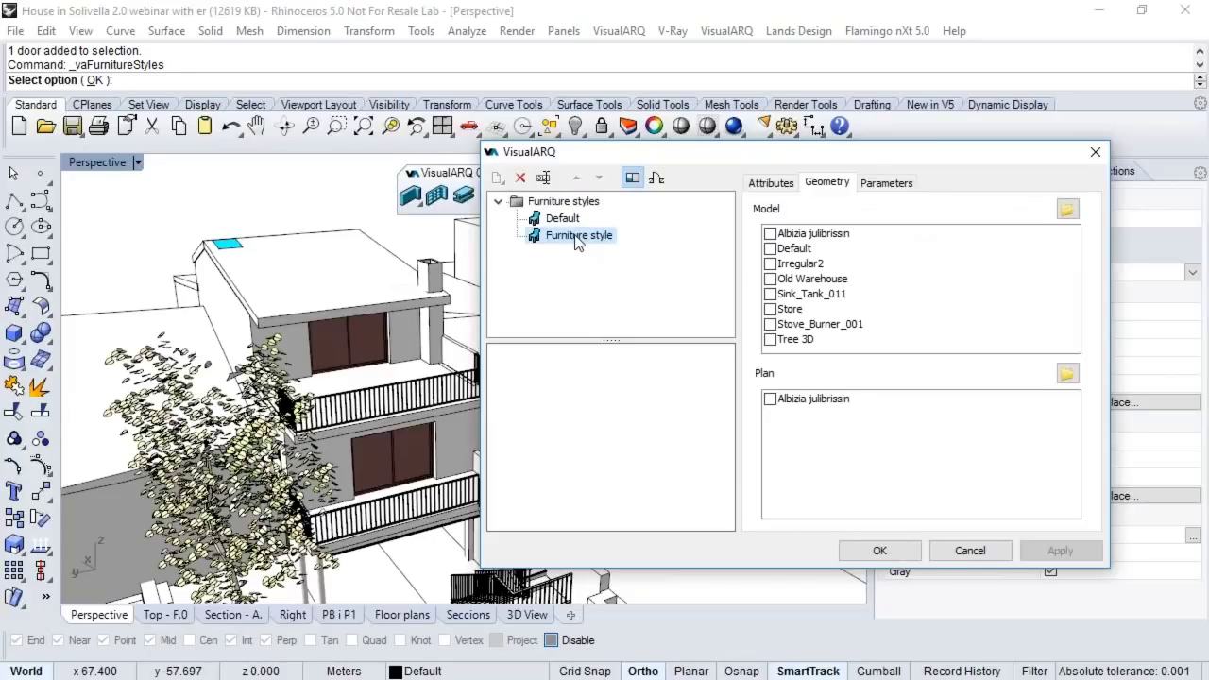
left_click(578, 236)
type("C")
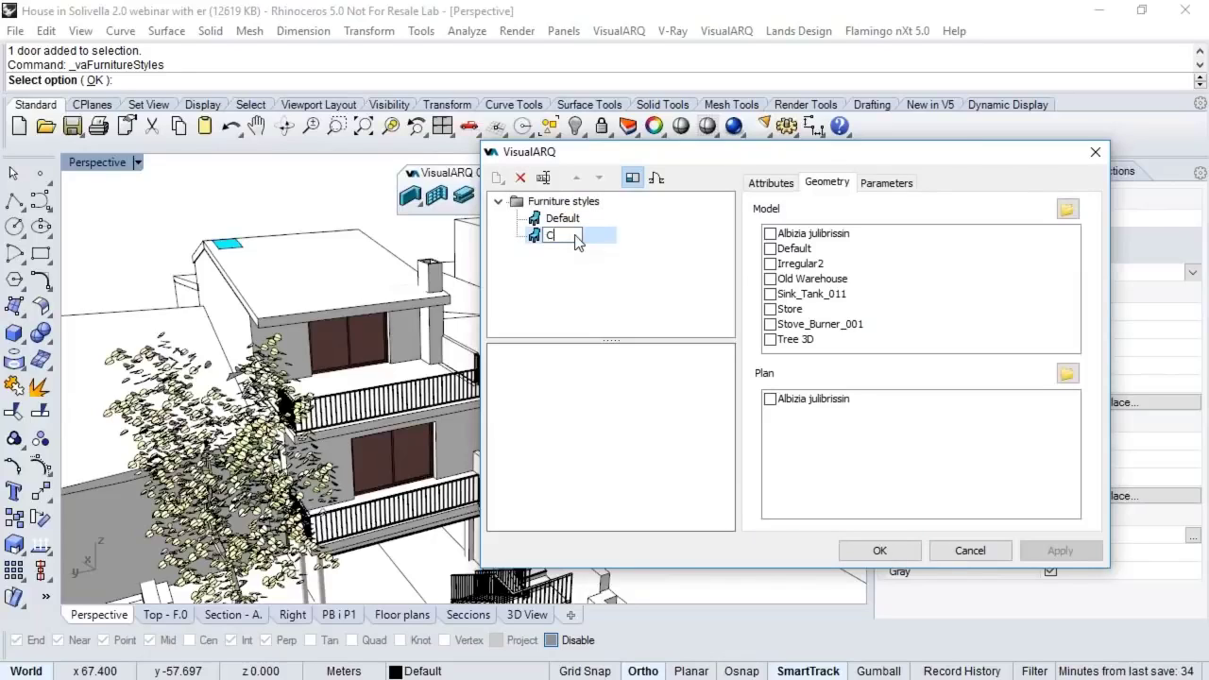
type("hair")
key("Return")
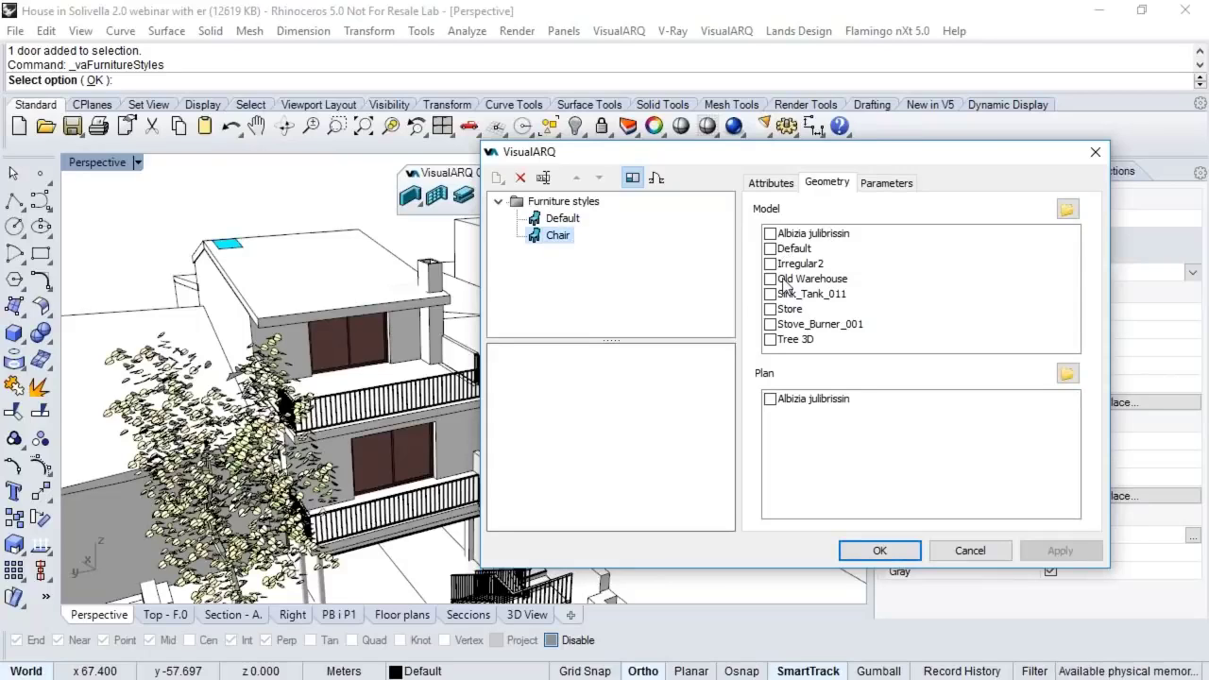
Step: Load Chair_001 from the SAVANNA3D 0060_Chairs folder as the Chair style's 3D model and accept the furniture styles
left_click(1068, 209)
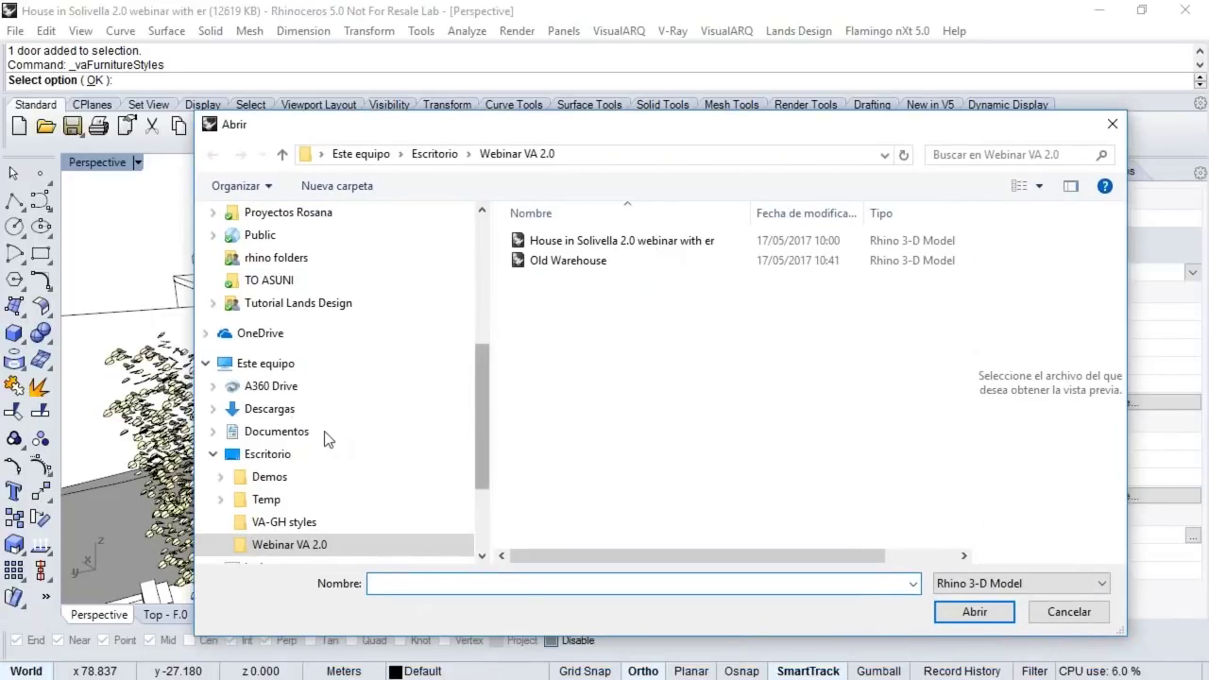
left_click(327, 434)
scroll(555, 369, "down", 7)
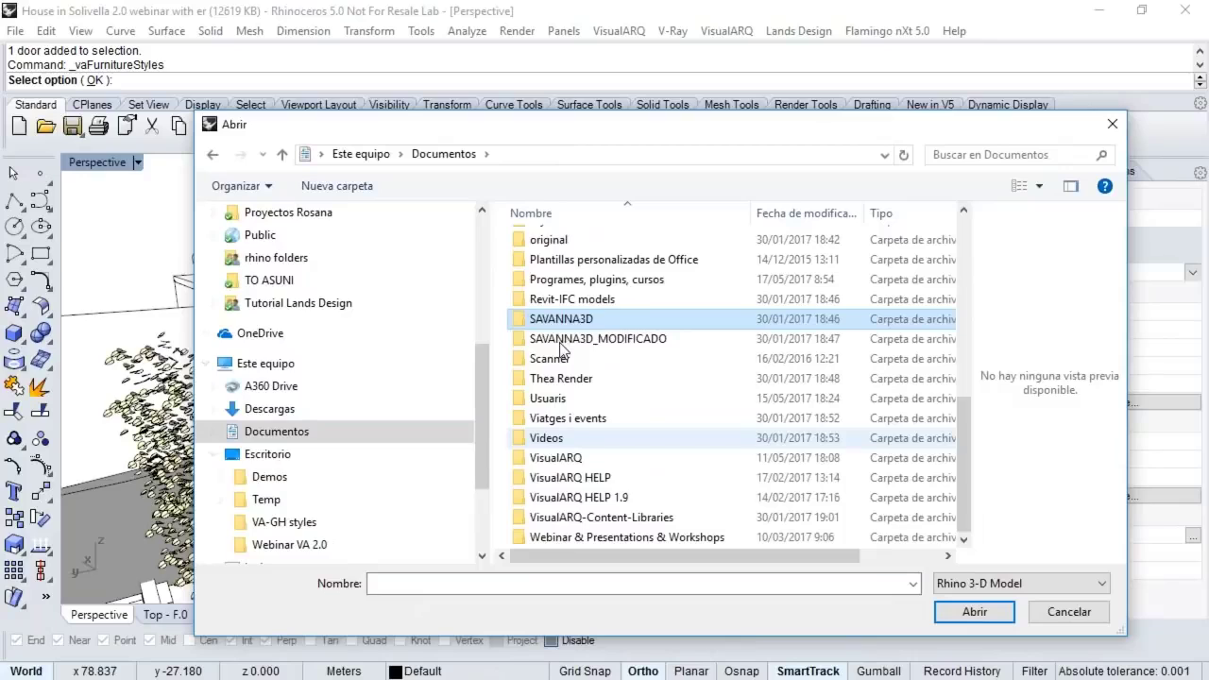
double_click(559, 322)
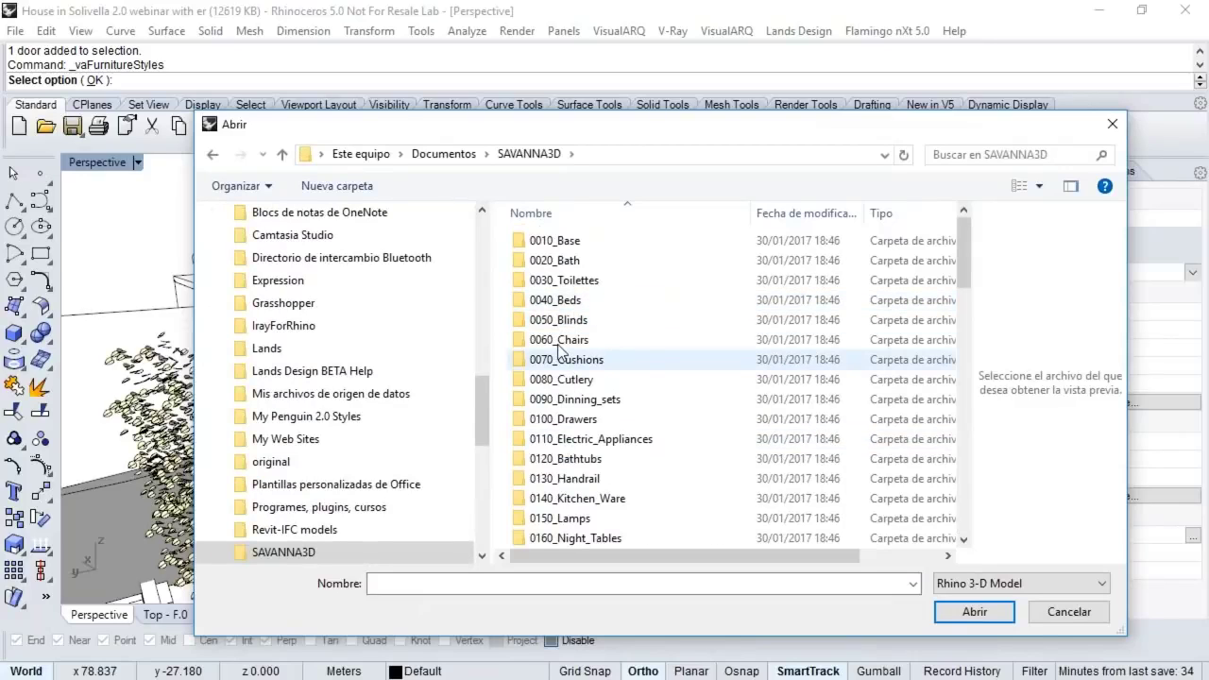
double_click(567, 340)
left_click(556, 242)
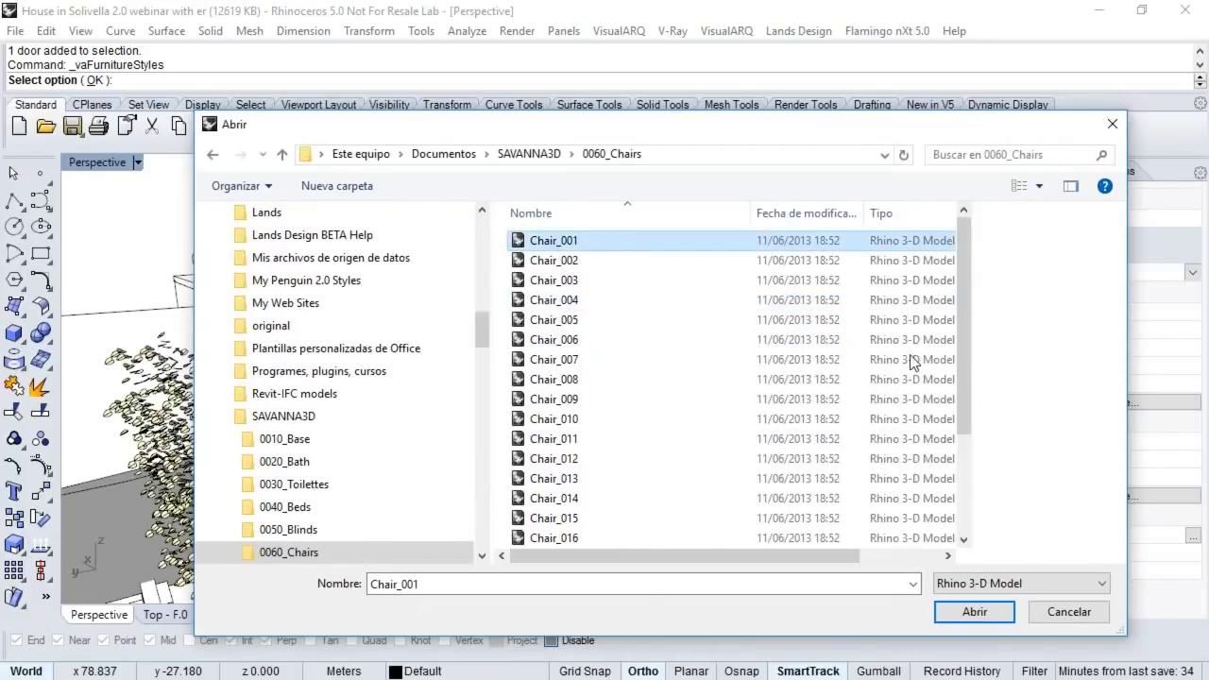
left_click(976, 612)
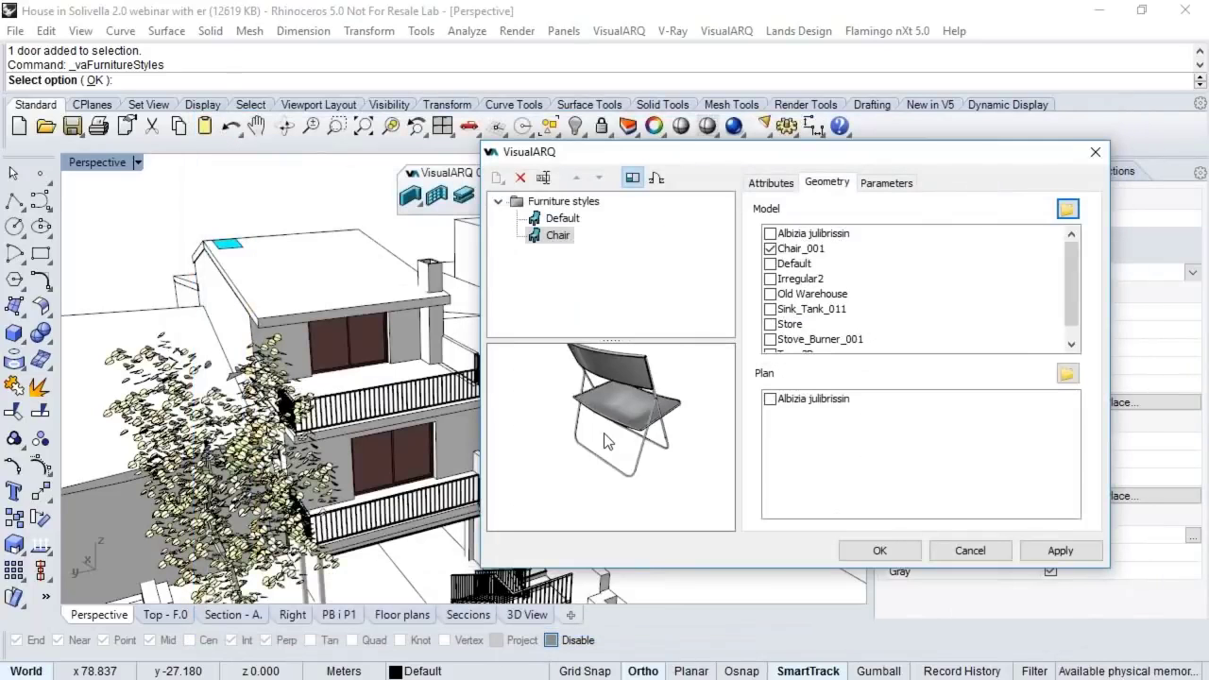
right_click_drag(603, 433, 590, 306)
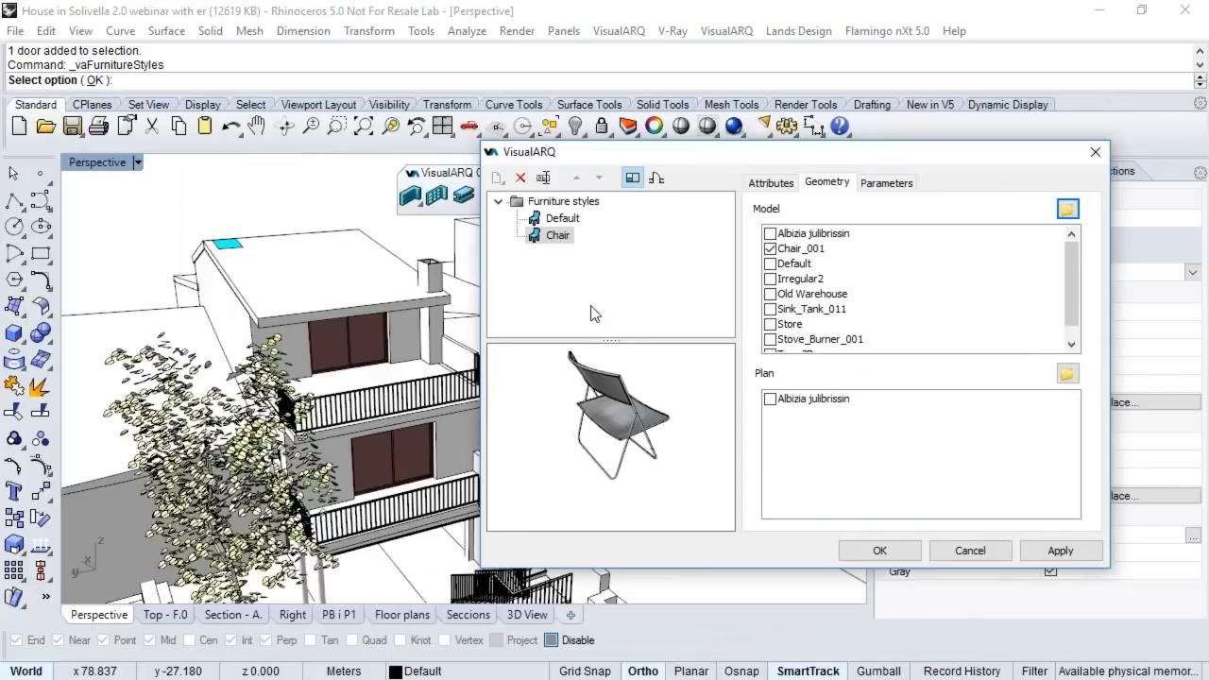
left_click(869, 550)
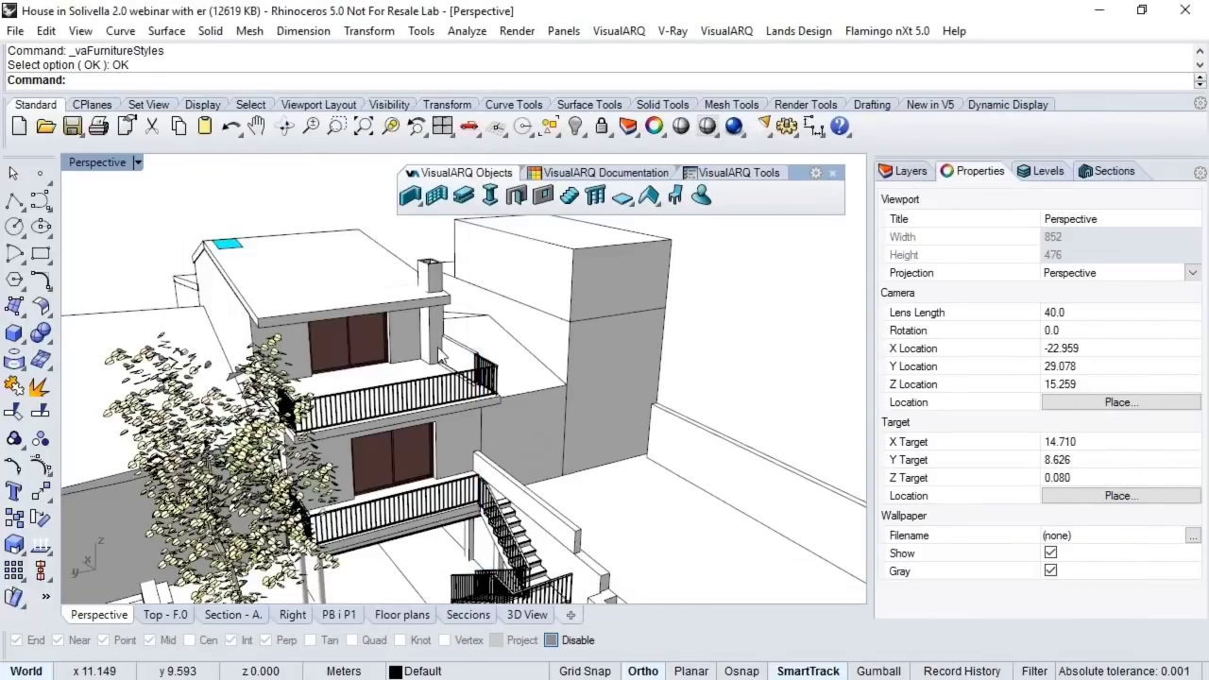
right_click_drag(438, 347, 468, 365)
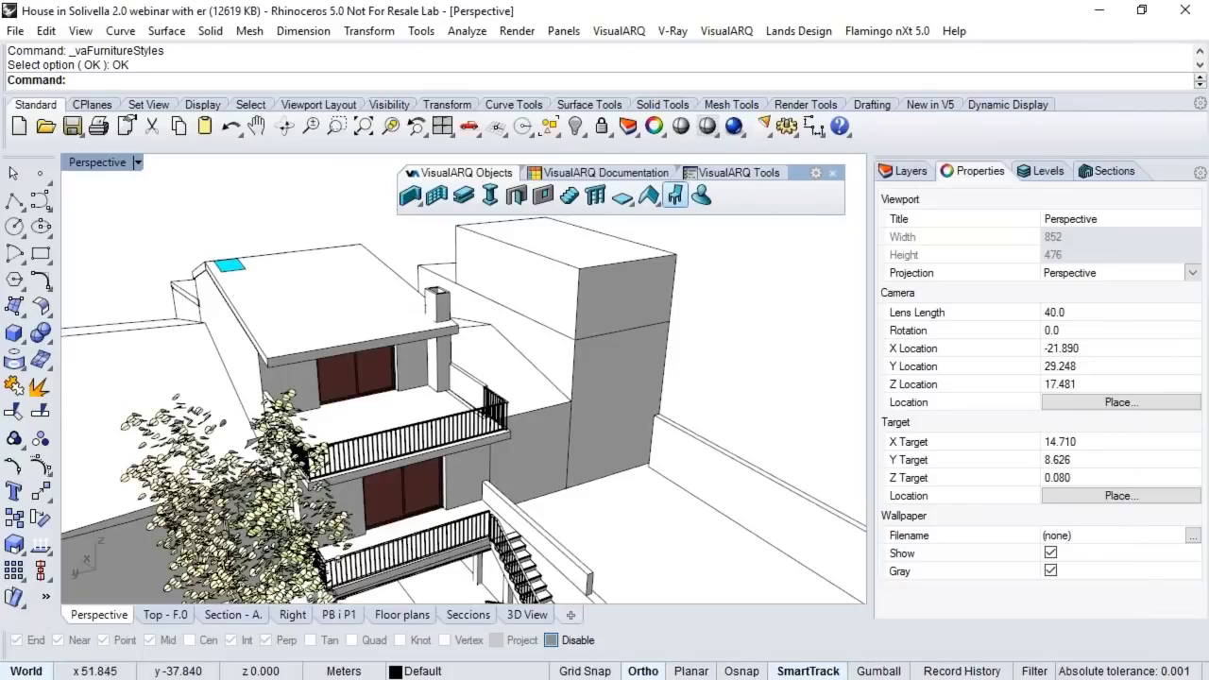
Step: Start inserting a furniture object with the Chair style and Base Point alignment, and make level F.1 the active level
left_click(674, 195)
left_click(1118, 255)
left_click(1092, 273)
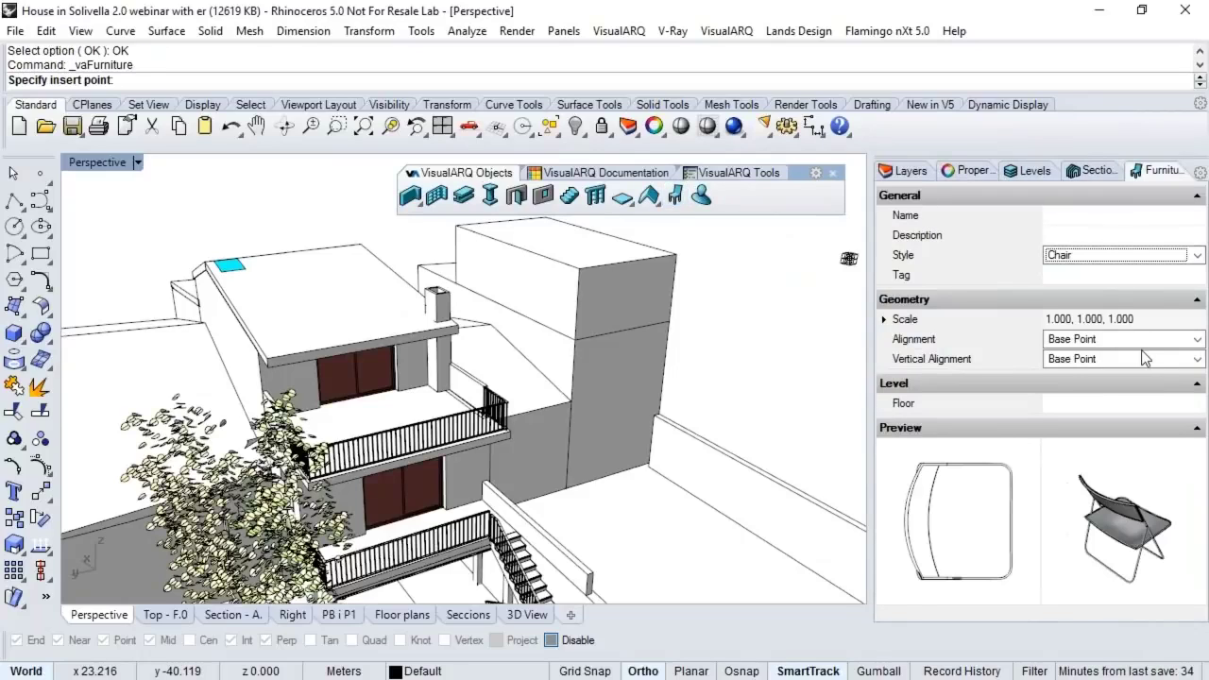
left_click(1160, 340)
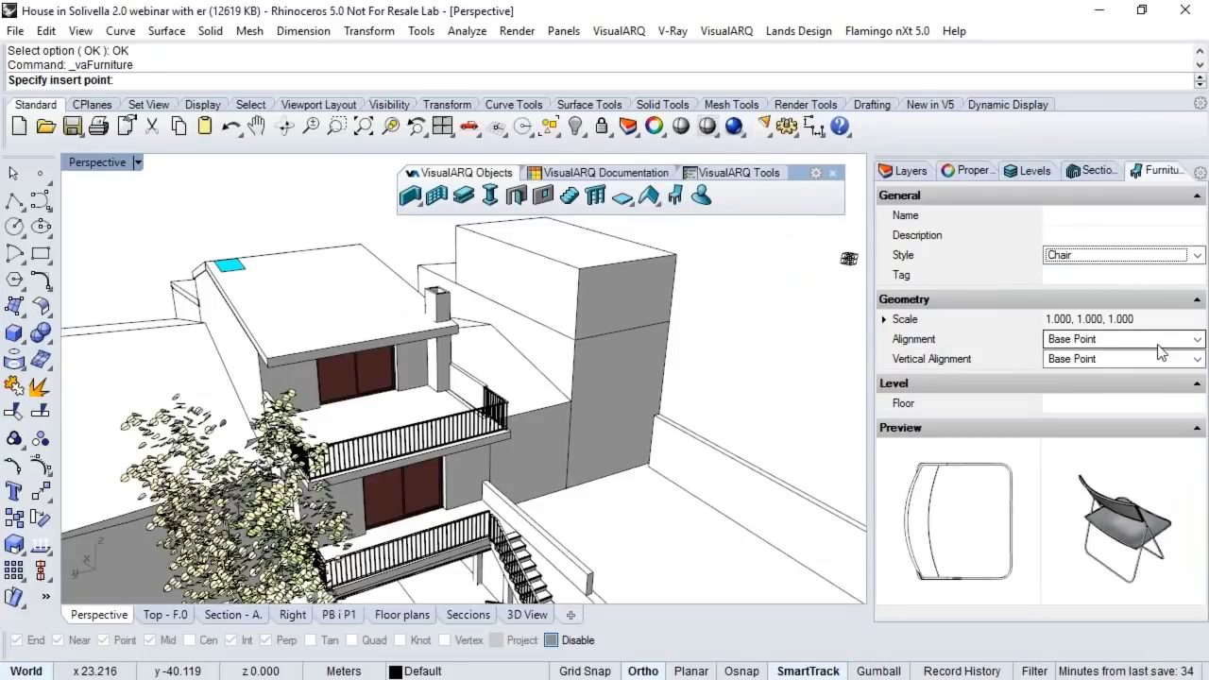
left_click(1117, 339)
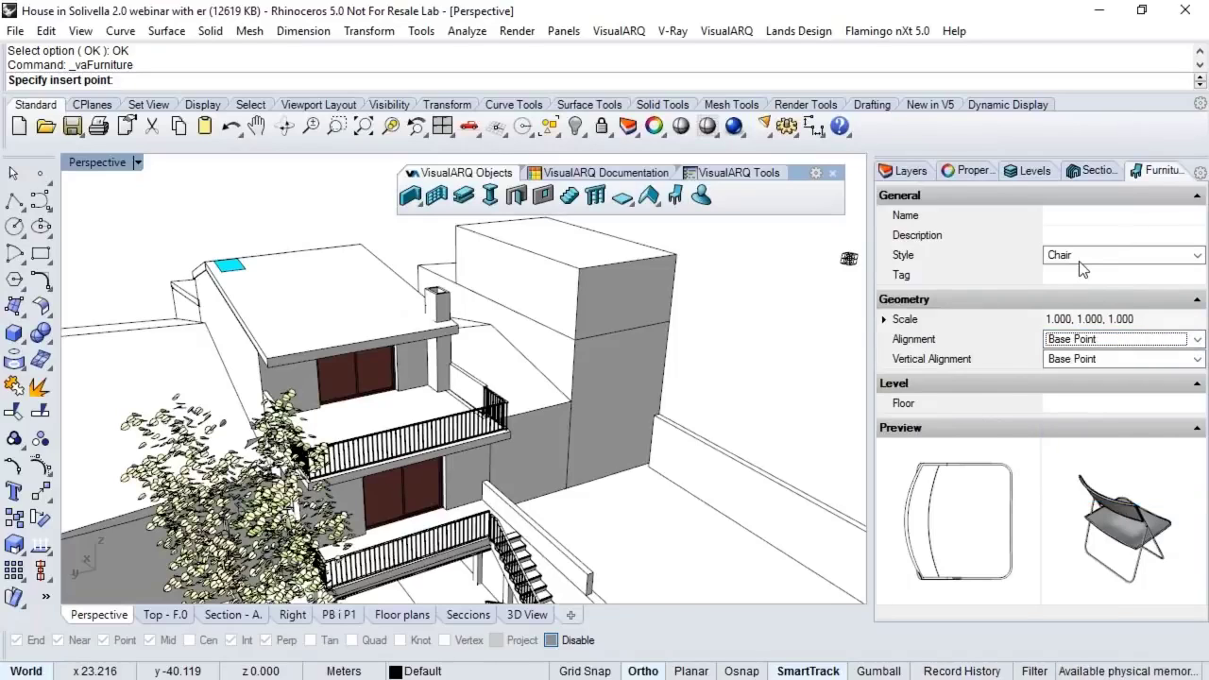
left_click(1027, 170)
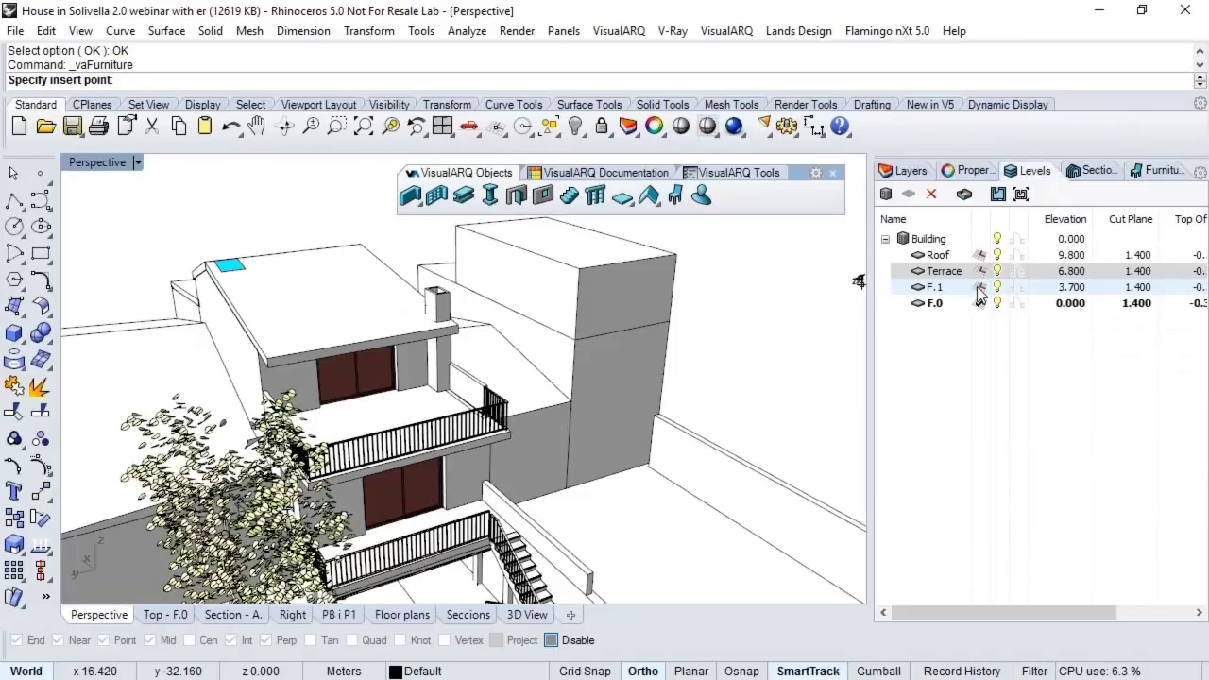
left_click(979, 287)
Step: Place the chair on the first-floor terrace near the stair railing, set its rotation, and end the furniture insertion
right_click_drag(426, 395, 420, 375, "shift")
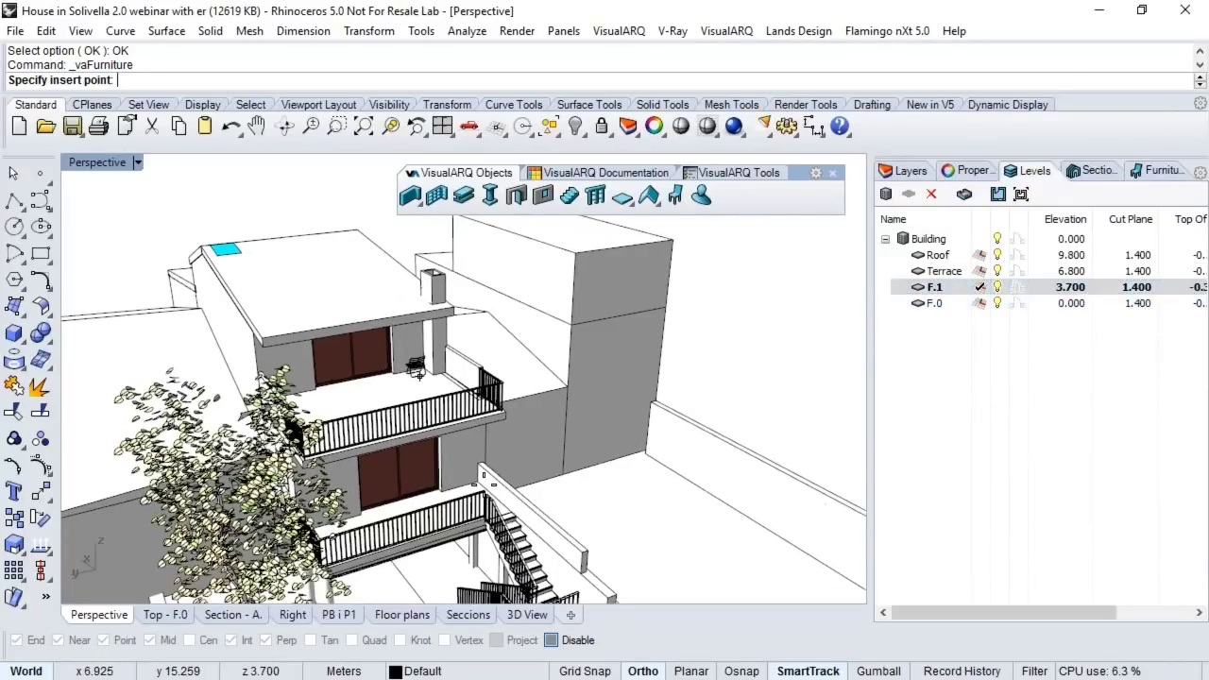
scroll(419, 375, "up", 5)
left_click(574, 460)
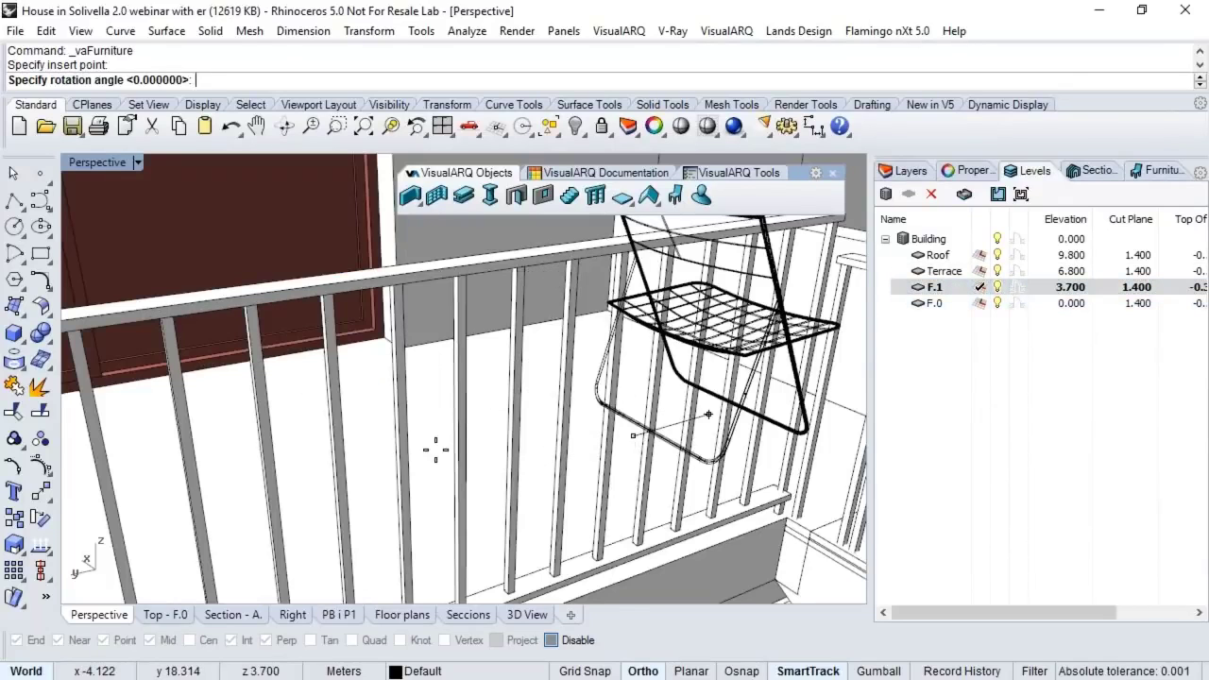
left_click(435, 450)
scroll(435, 449, "down", 5)
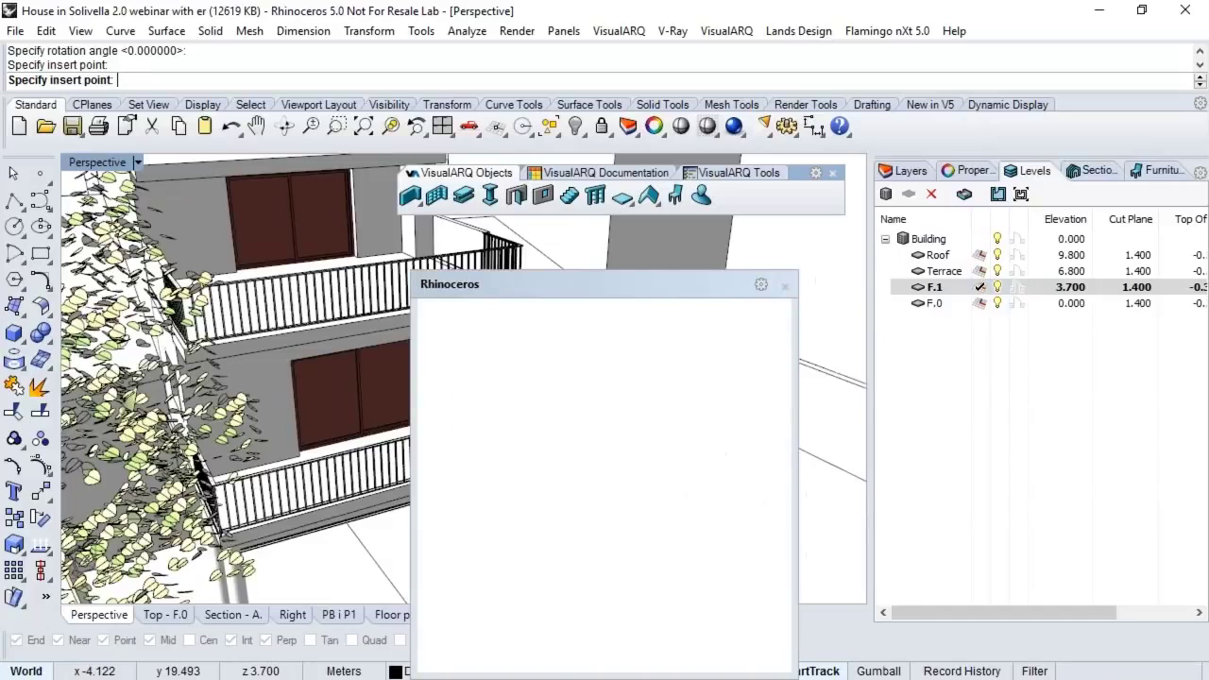
key("Escape")
scroll(558, 408, "up", 3)
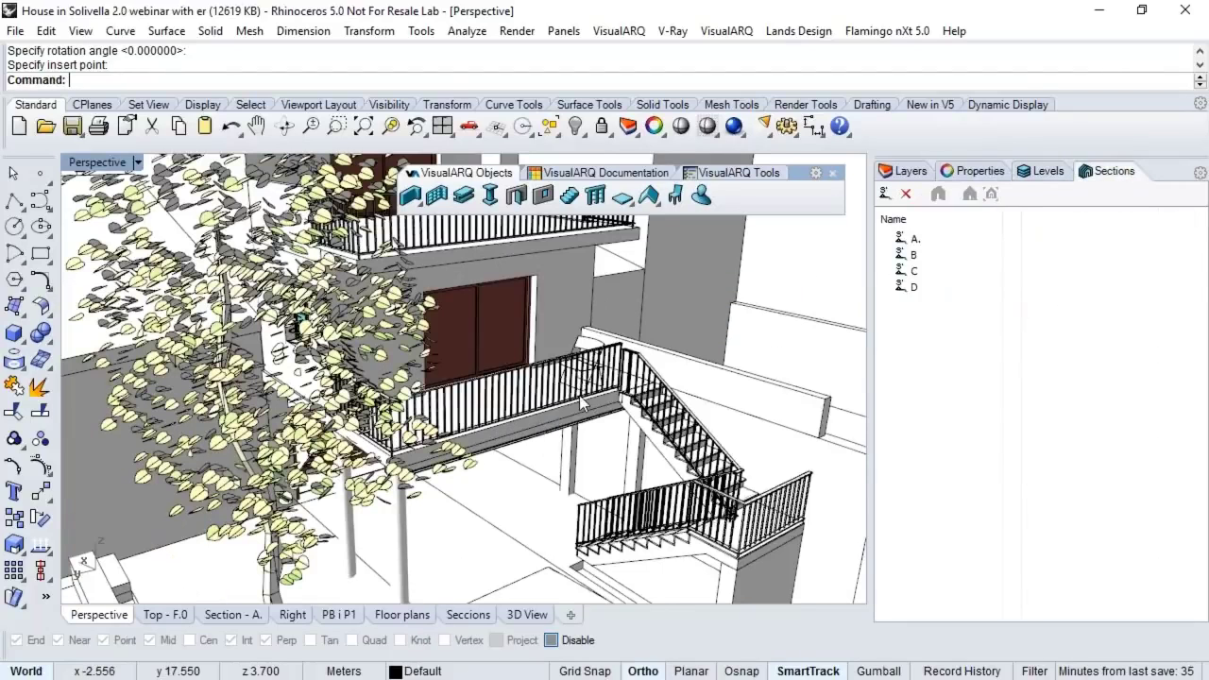
right_click_drag(579, 395, 509, 351, "shift")
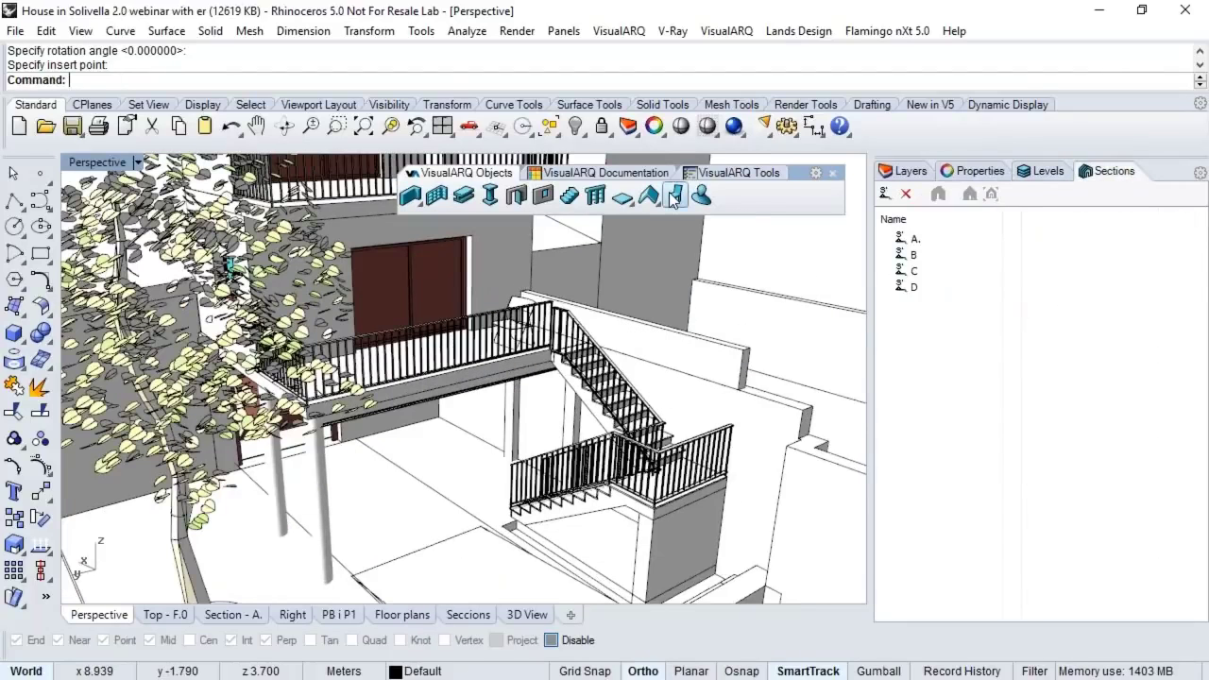
Step: Create a new Grasshopper furniture style from the Table definition file in the VA-GH styles folder
right_click(674, 196)
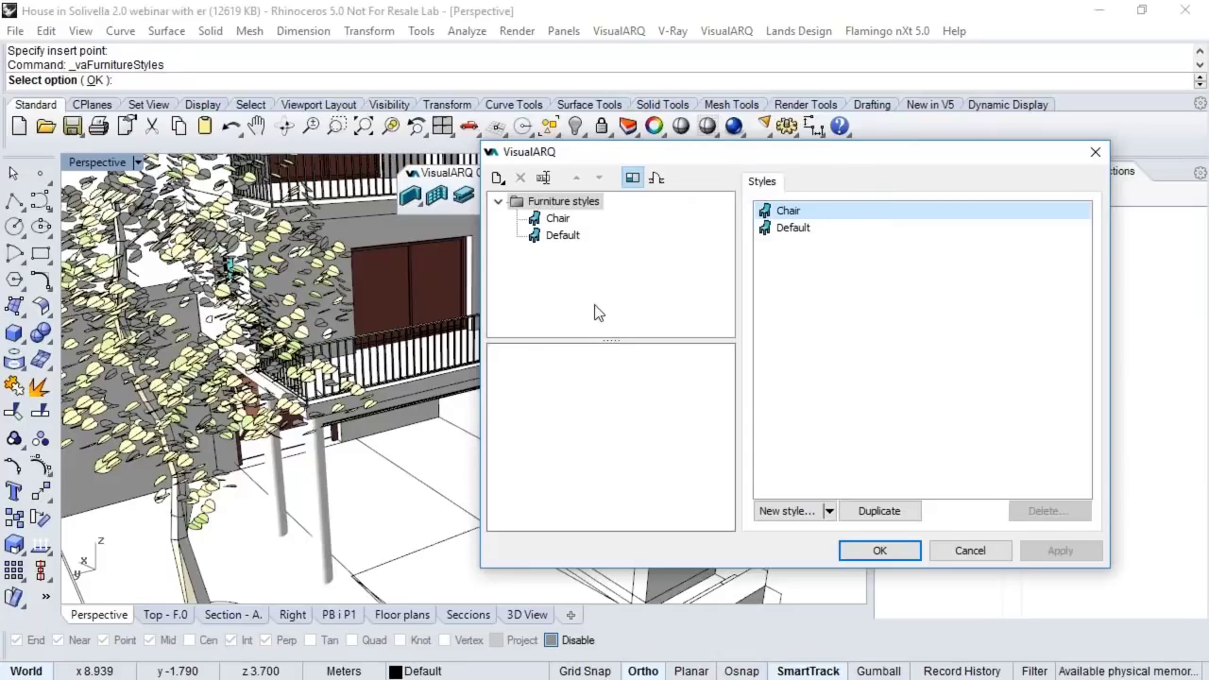
left_click(817, 513)
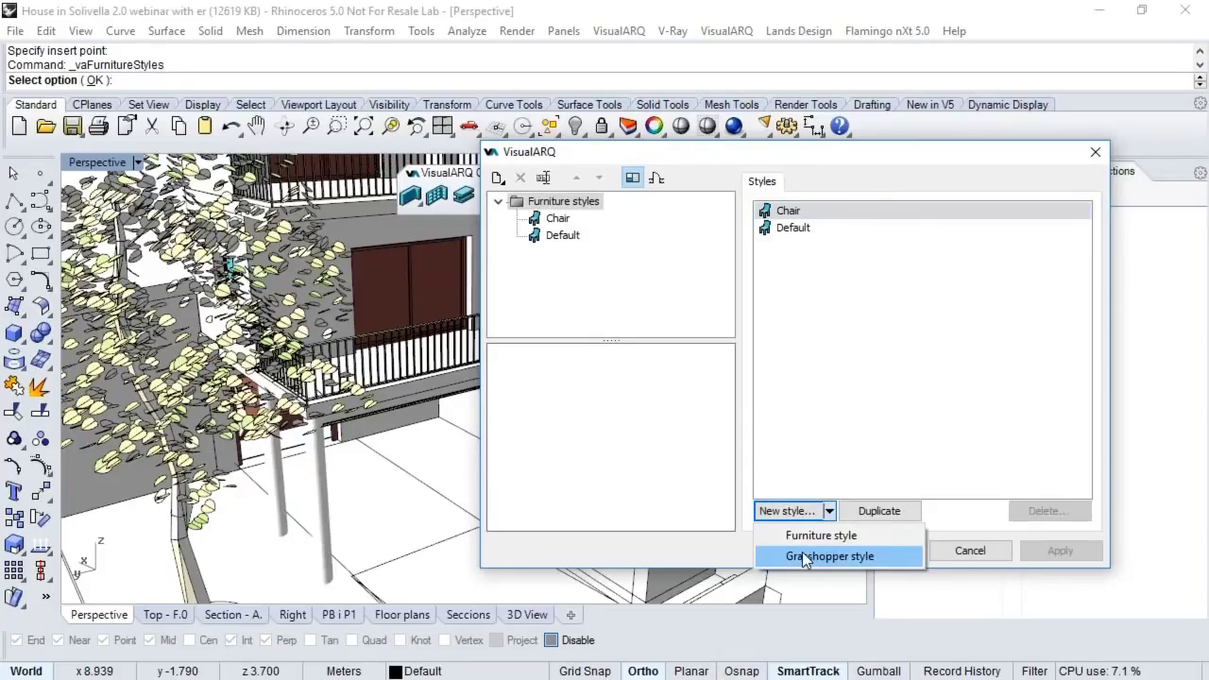
left_click(807, 557)
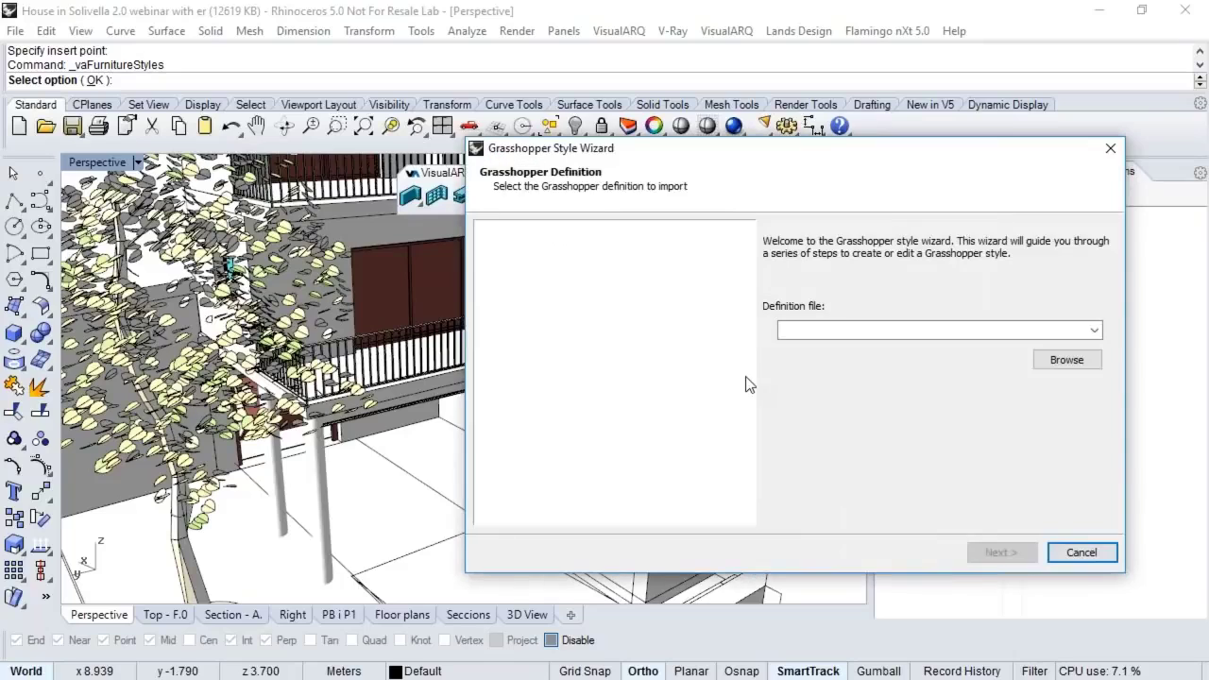
left_click(1065, 360)
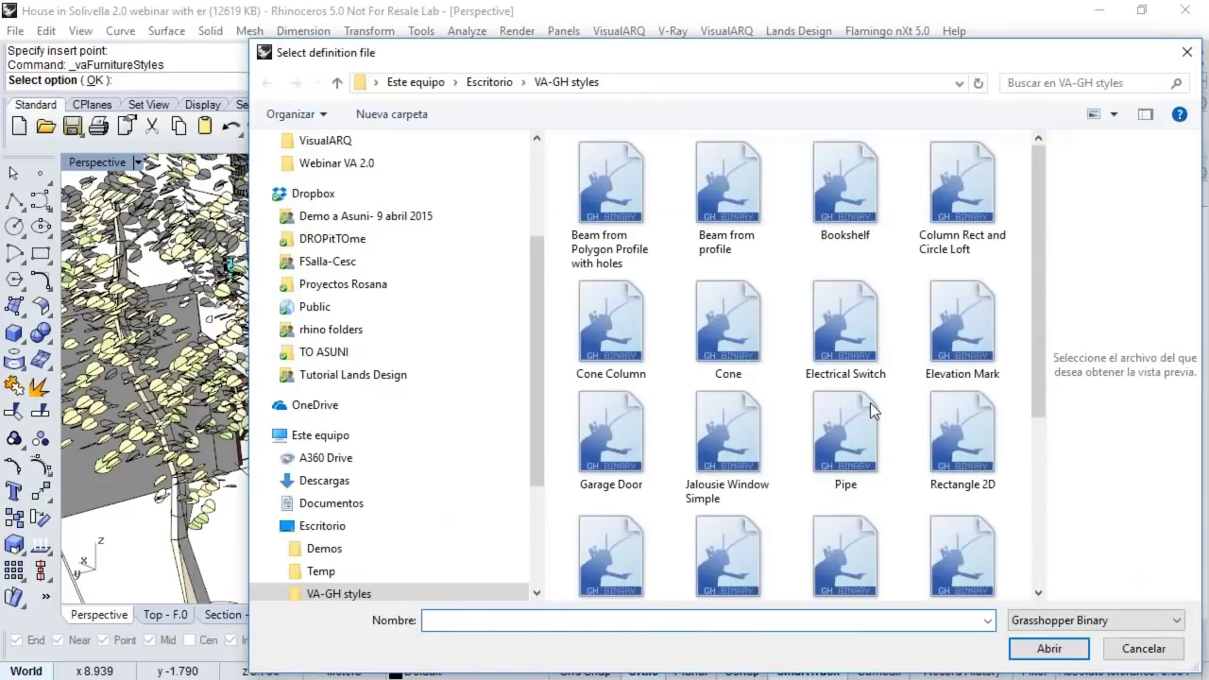
scroll(870, 403, "down", 1)
scroll(876, 433, "down", 1)
scroll(637, 379, "up", 1)
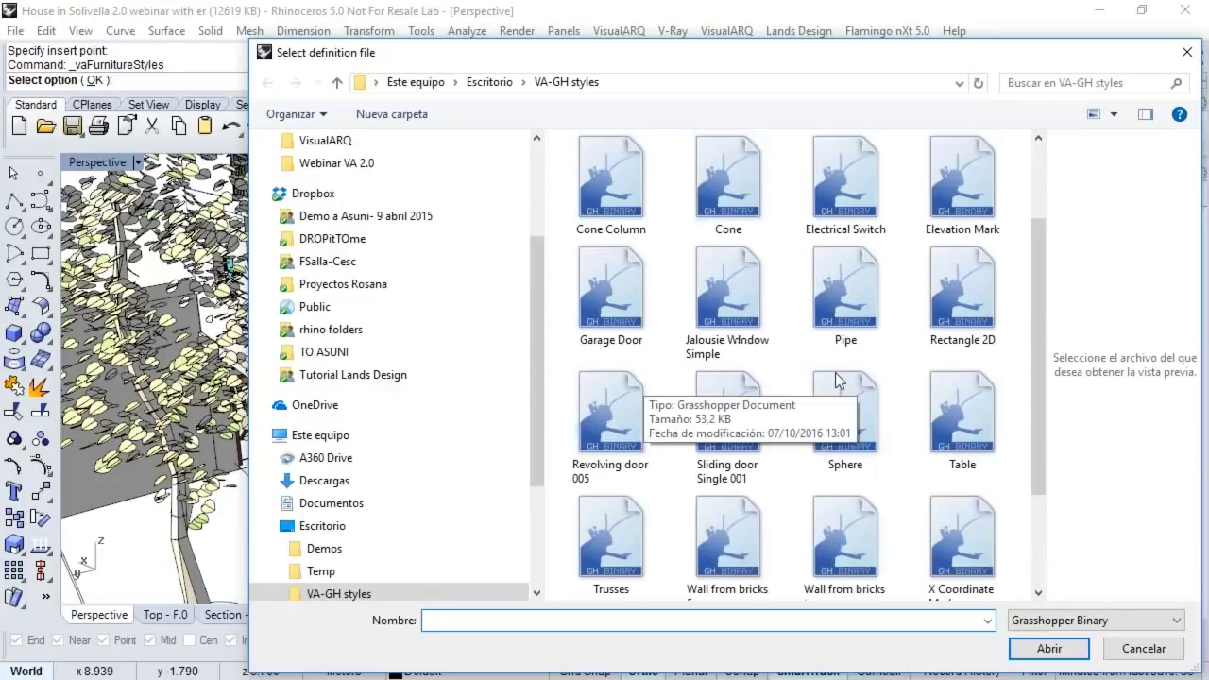
double_click(962, 410)
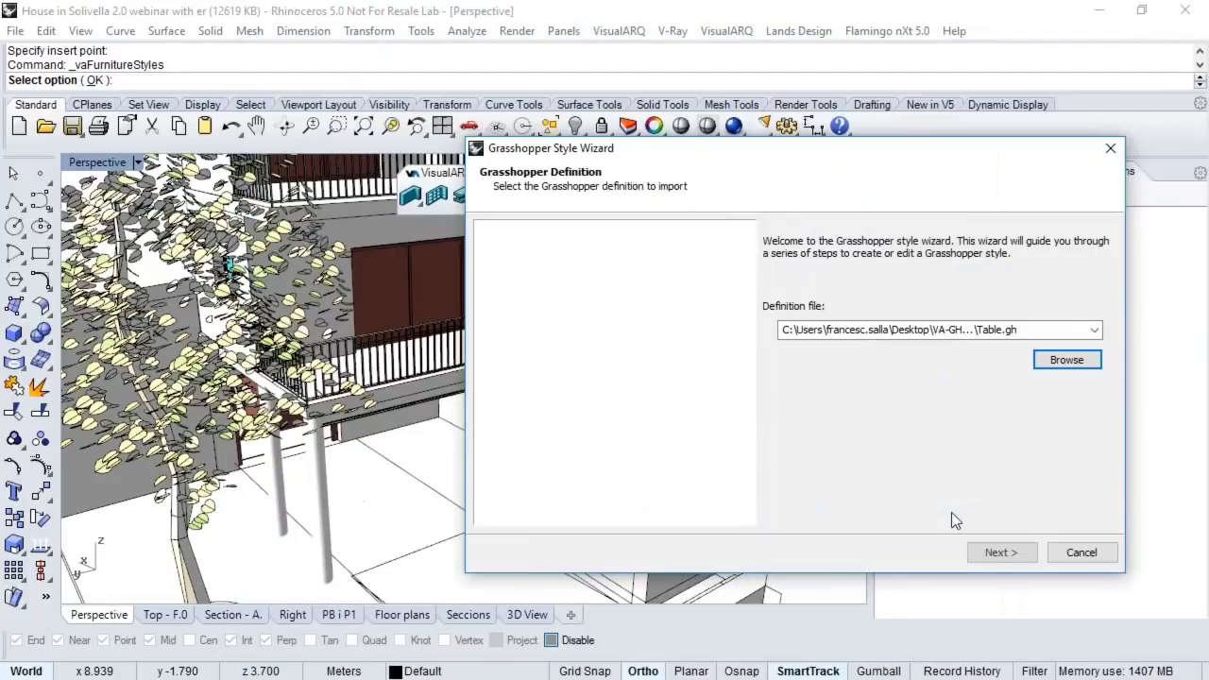
left_click(997, 551)
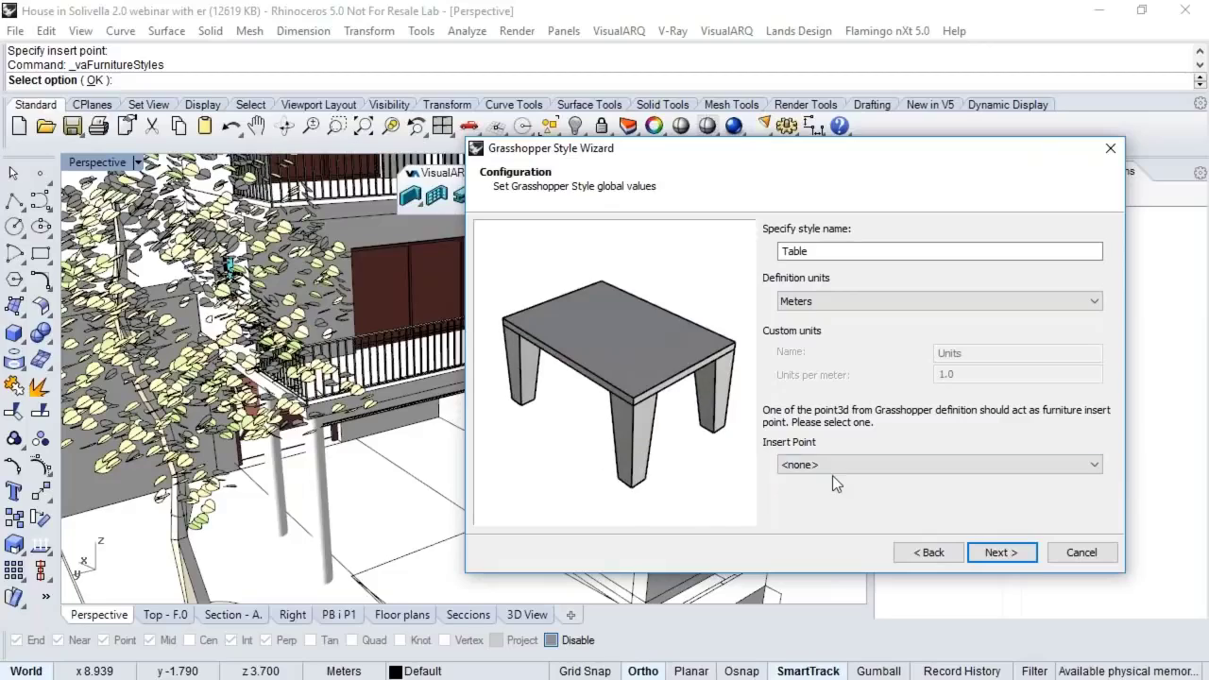
Step: Accept the style name Table with definition units in Meters, and import both the Table Board and Legs geometry
left_click(985, 556)
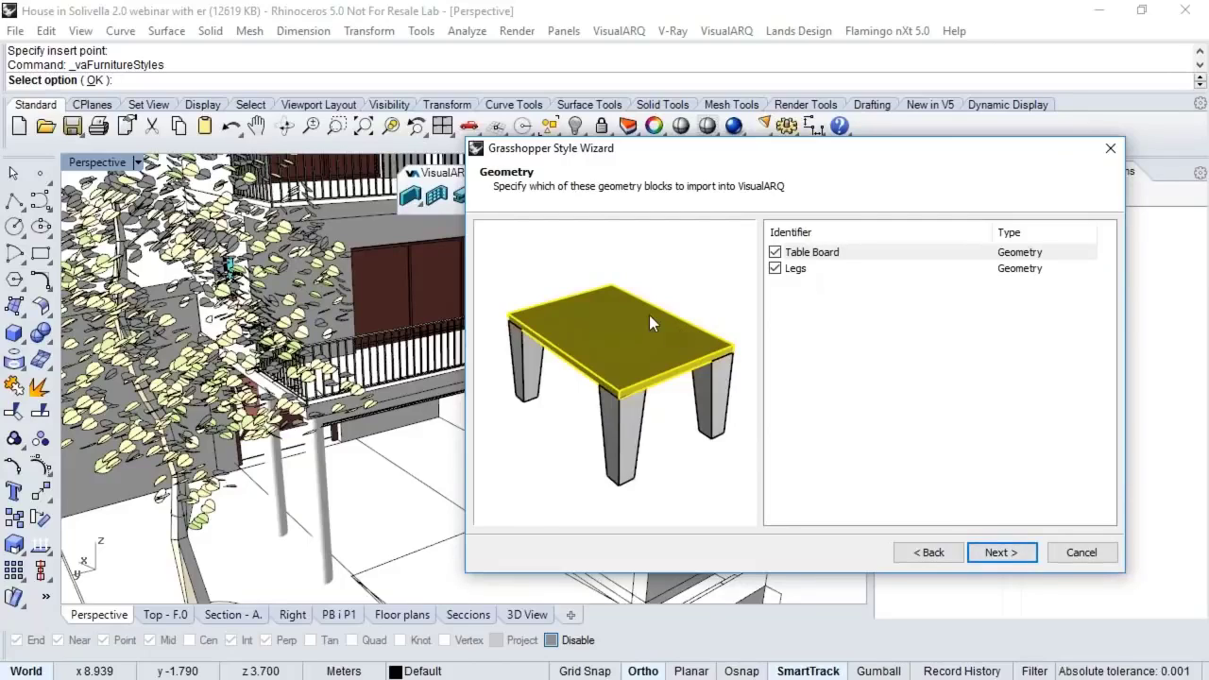
left_click(808, 269)
left_click(804, 257)
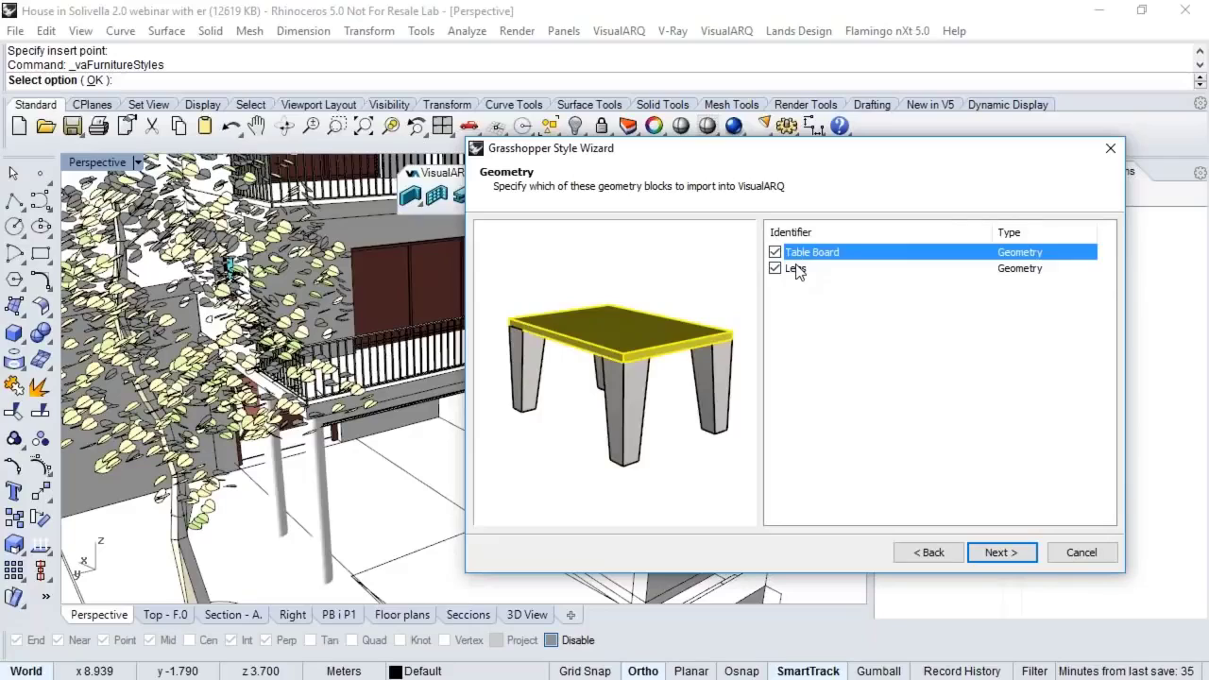
left_click(796, 270)
left_click(997, 551)
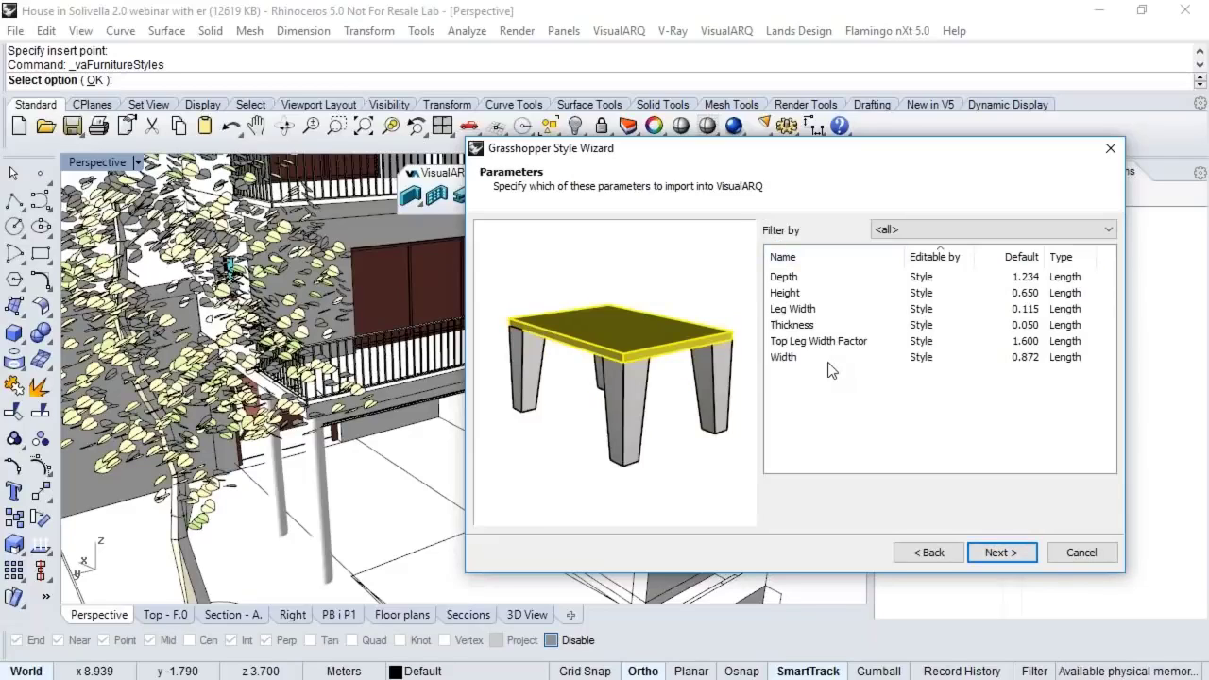
Step: Make the table style's Depth, Height and Width parameters editable by Object
left_click_drag(615, 327, 553, 264)
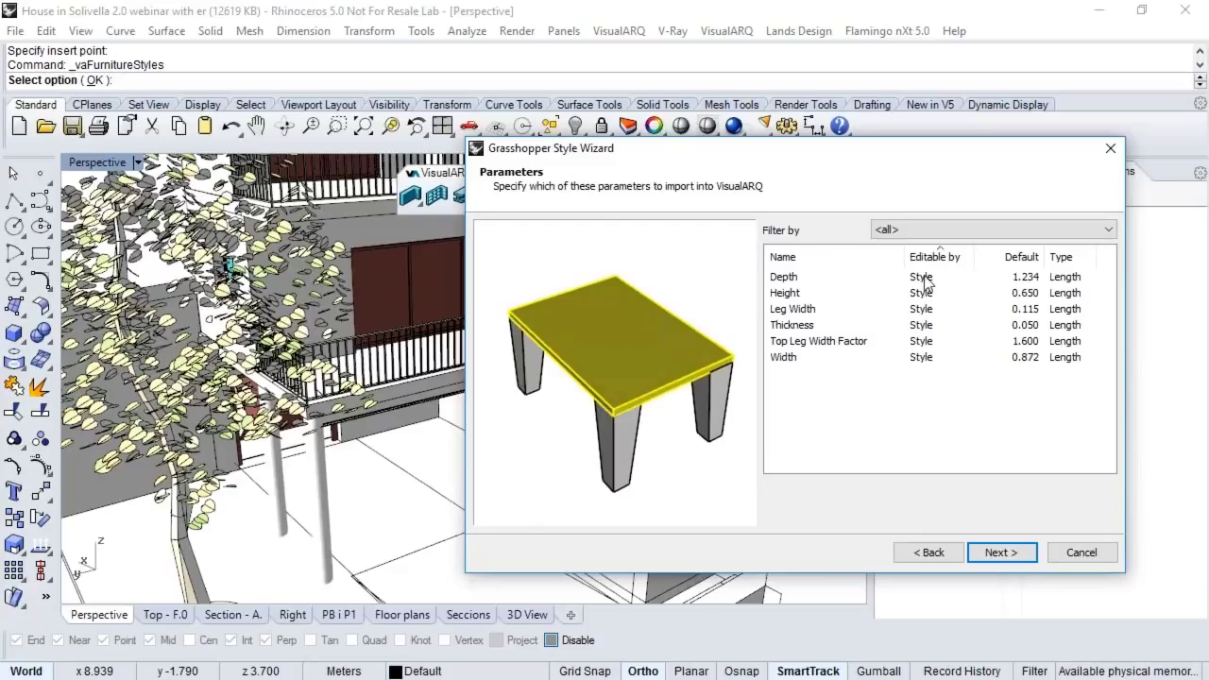
left_click(925, 277)
left_click(925, 278)
left_click(926, 317)
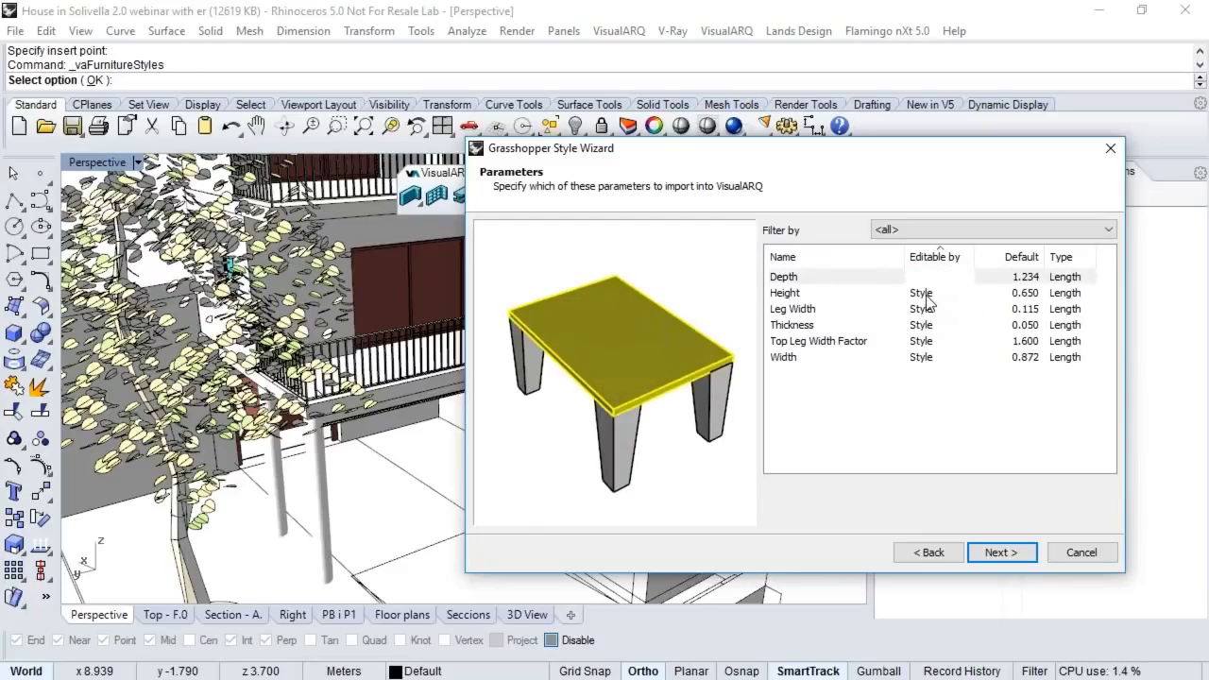
left_click(925, 293)
left_click(924, 292)
left_click(925, 319)
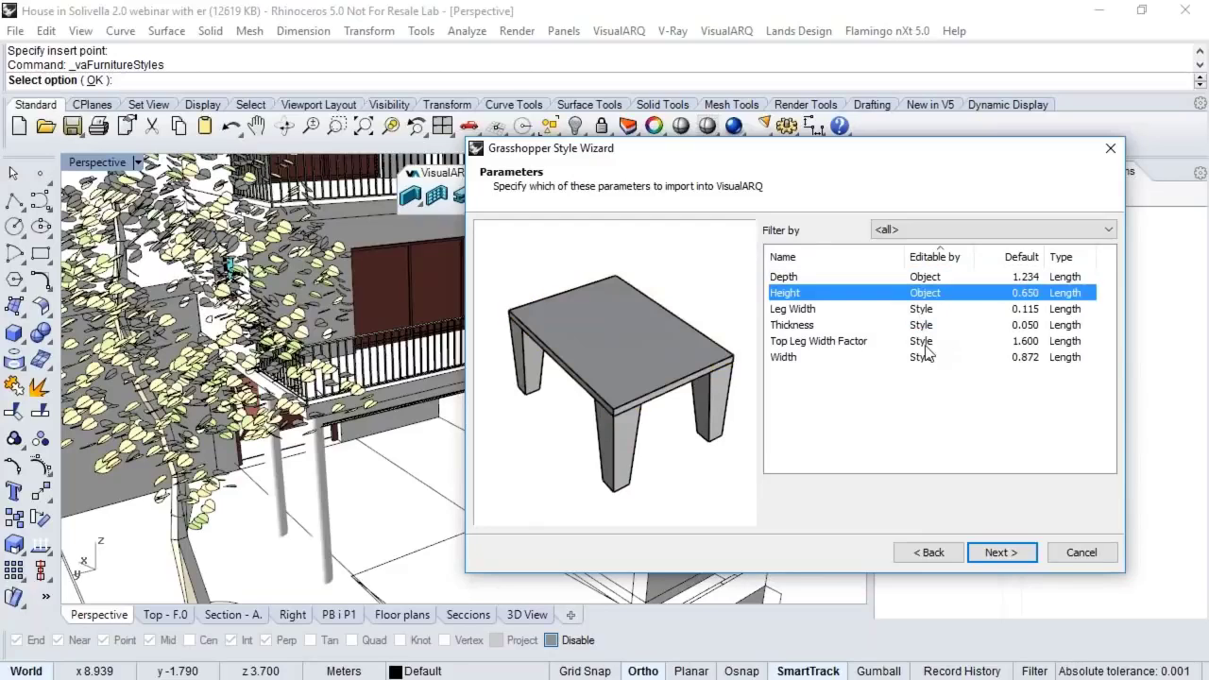
left_click(924, 357)
left_click(924, 357)
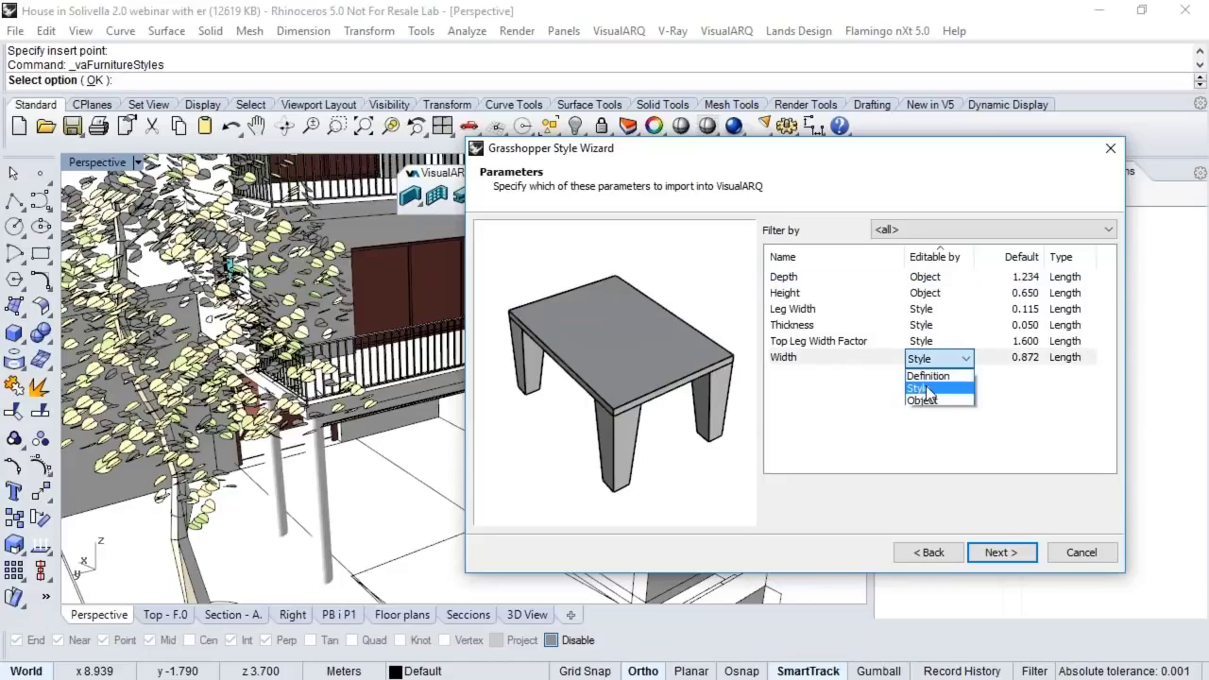
left_click(626, 414)
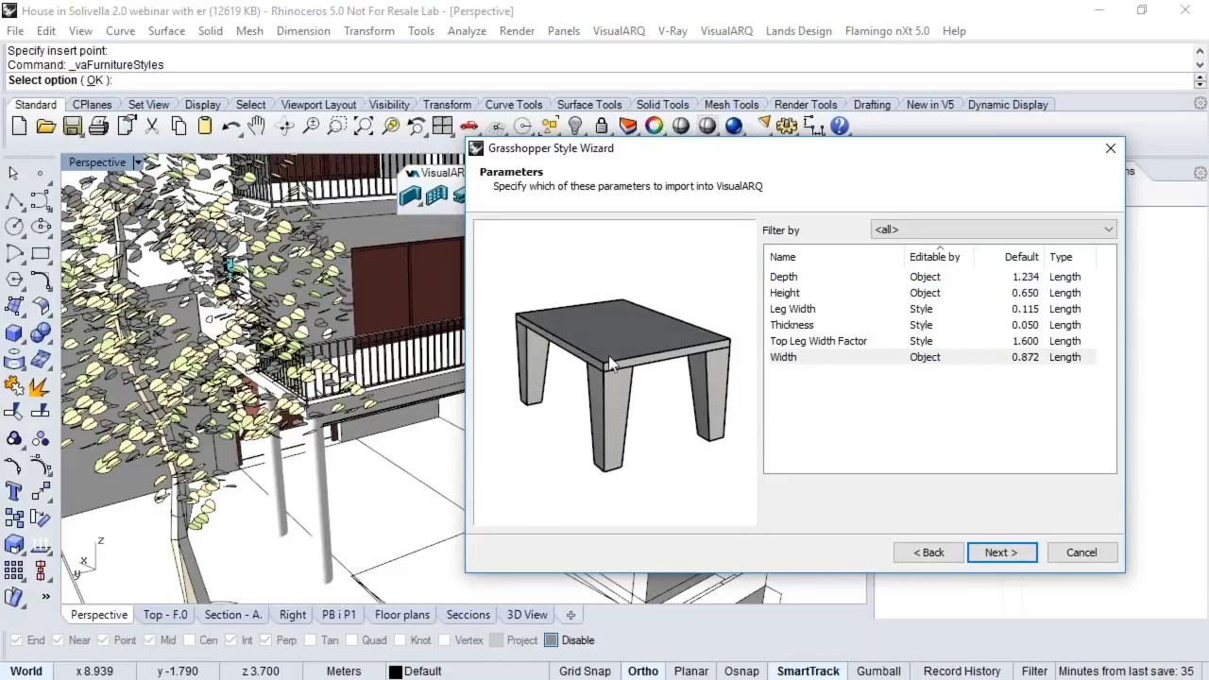
Step: Set the default Leg Width of the table style to 0.05
left_click_drag(608, 355, 616, 377)
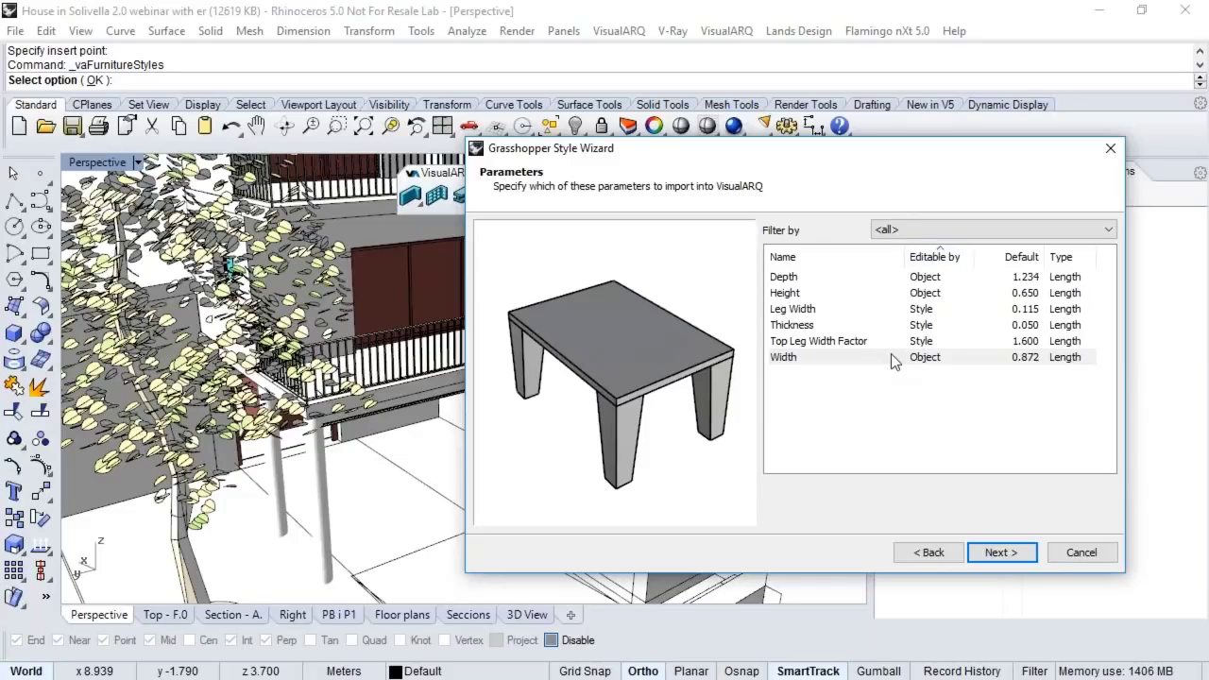
left_click(1005, 311)
left_click(1001, 312)
double_click(993, 313)
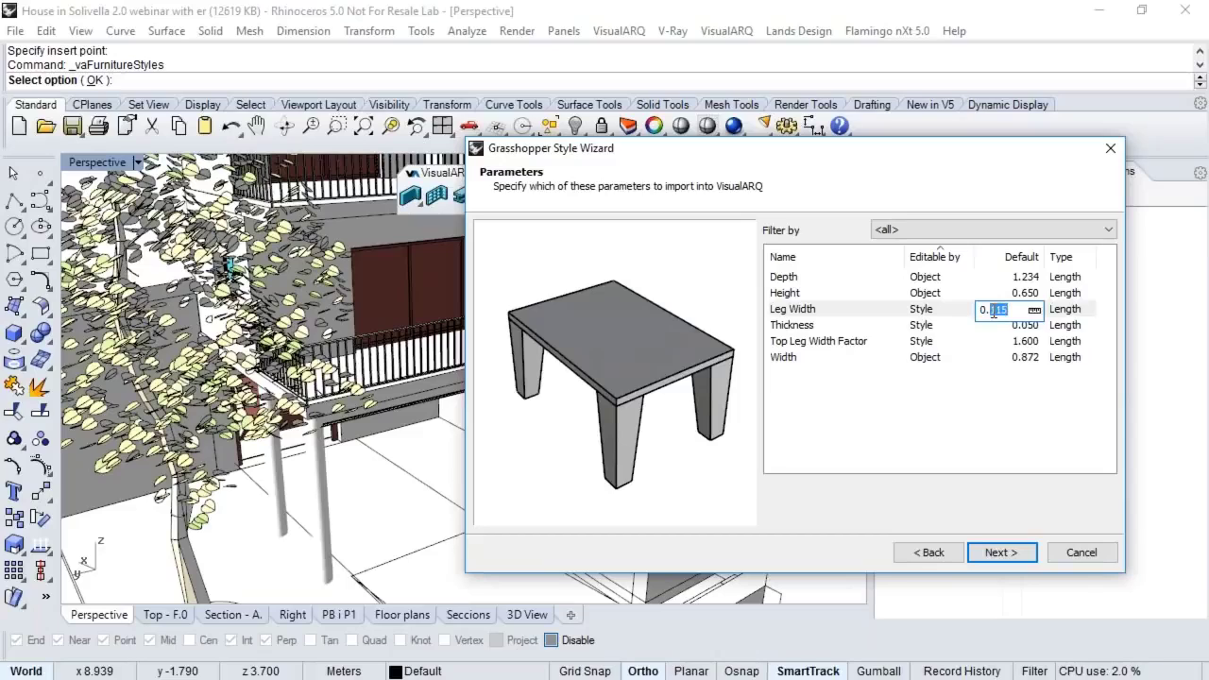
type("05")
key("Return")
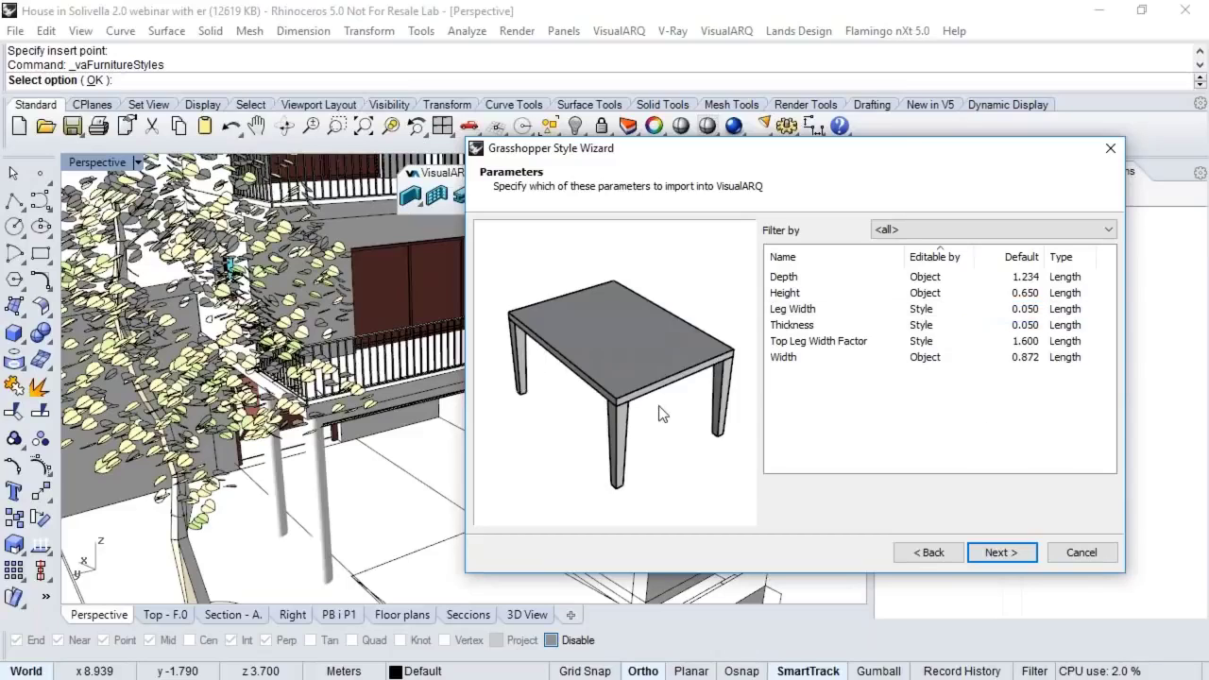
Step: Finish the Grasshopper style wizard with the offered parameter bindings and accept the furniture styles
left_click(999, 553)
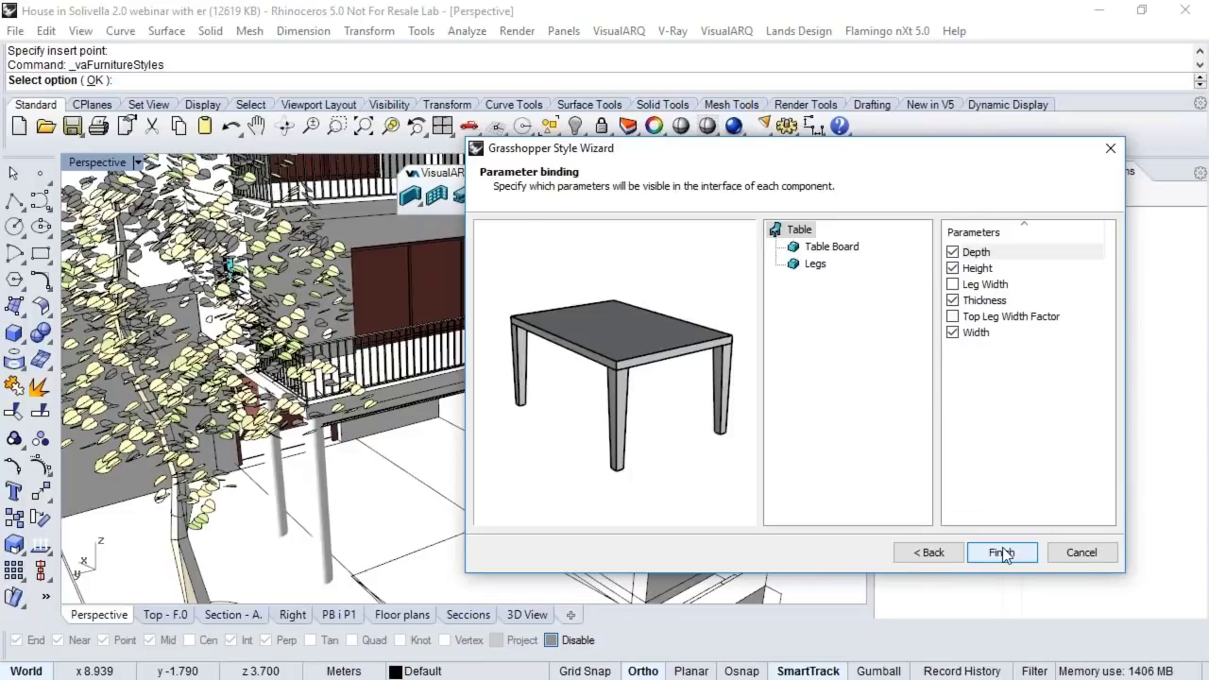
left_click(1001, 552)
left_click(886, 548)
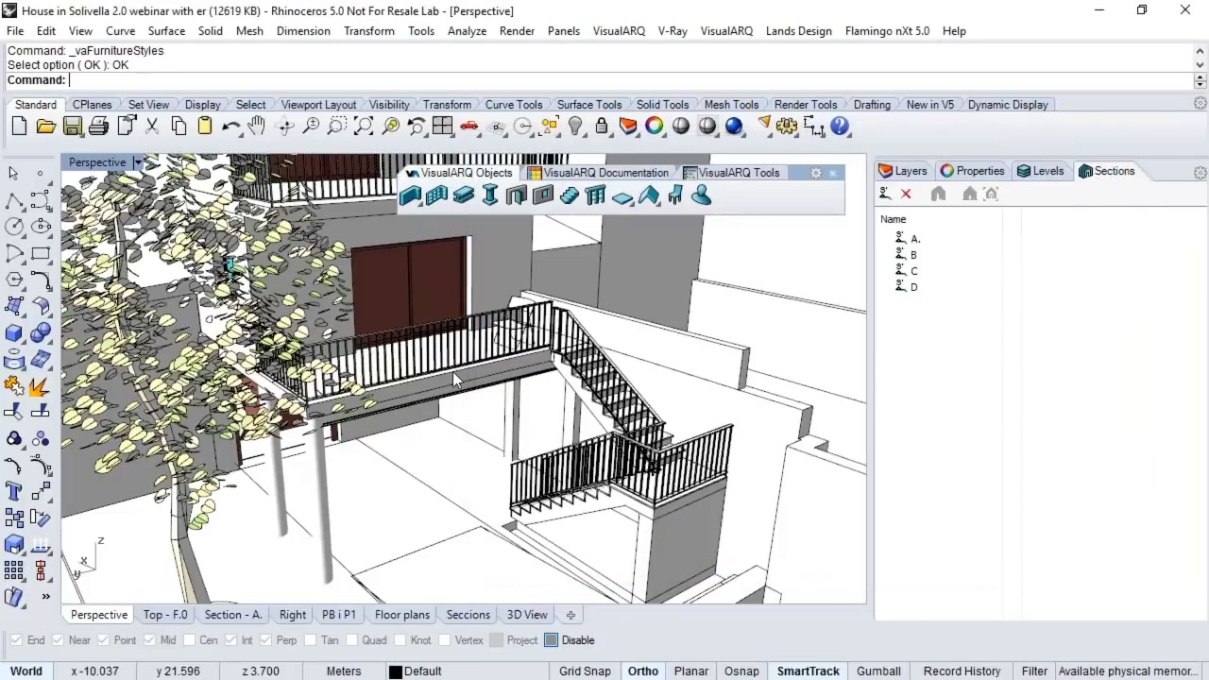
Step: Turn on the level view for F.1 so the house is cut open at the first floor
right_click_drag(453, 371, 446, 367)
left_click(1060, 173)
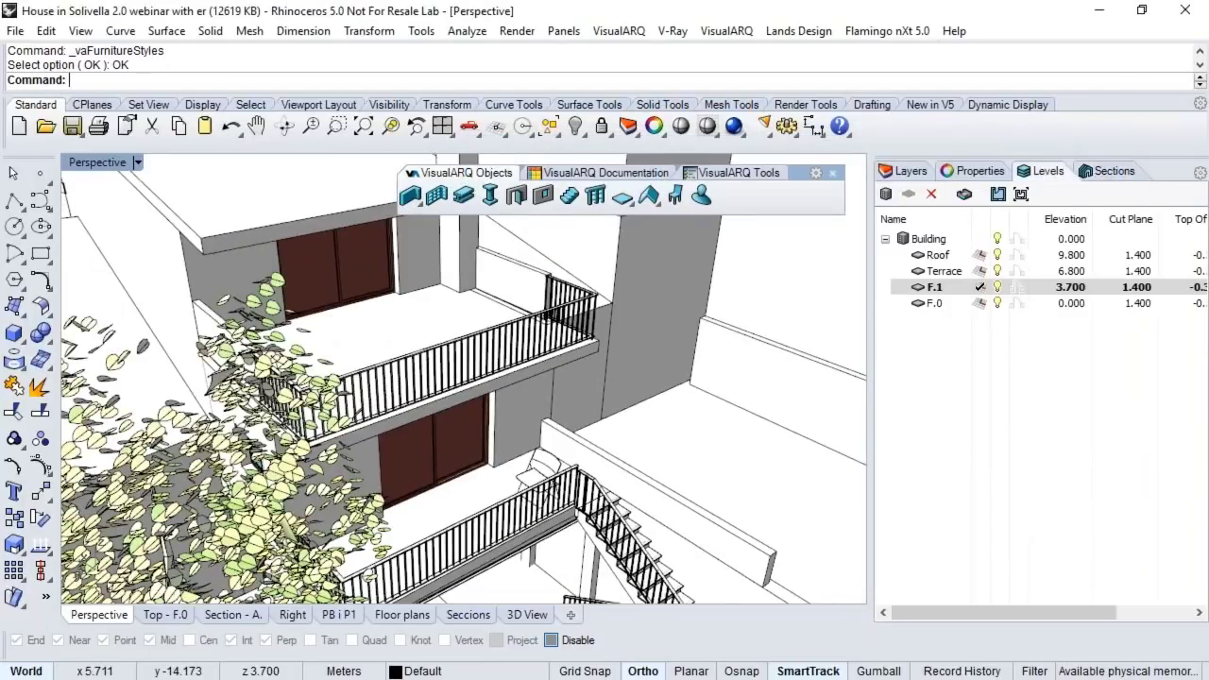
left_click(971, 288)
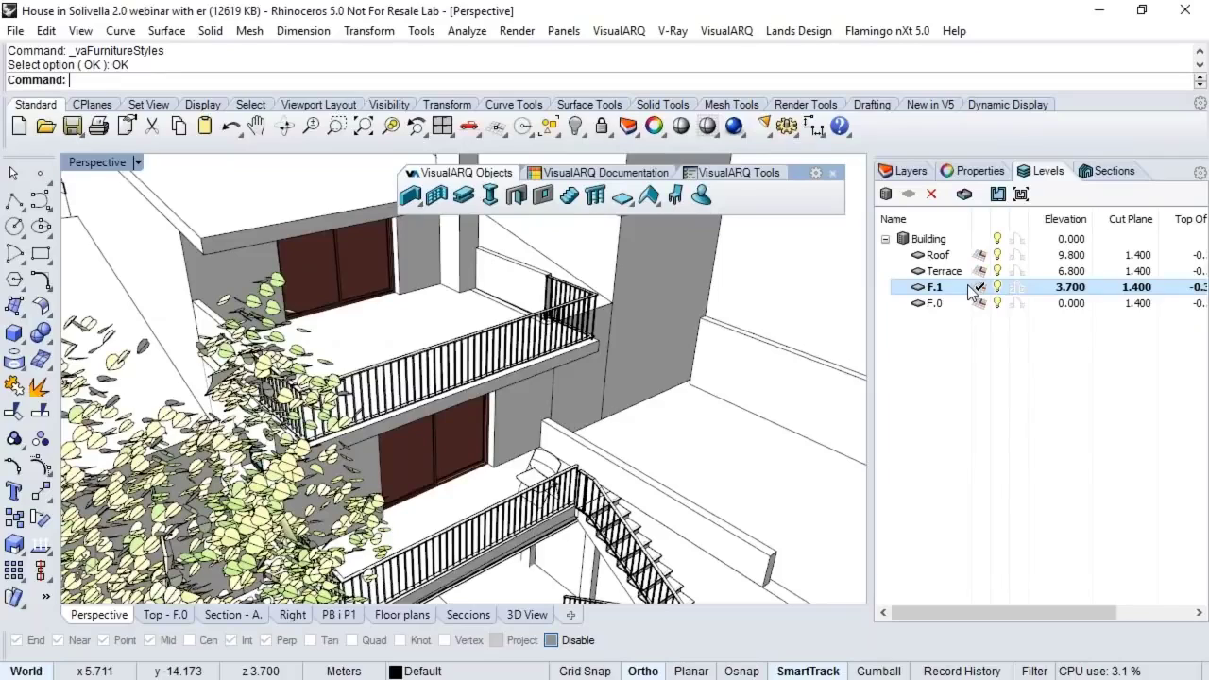
double_click(971, 289)
Step: Insert a furniture object of the Table style on the first-floor living room floor, beside the fireplace
scroll(415, 392, "up", 5)
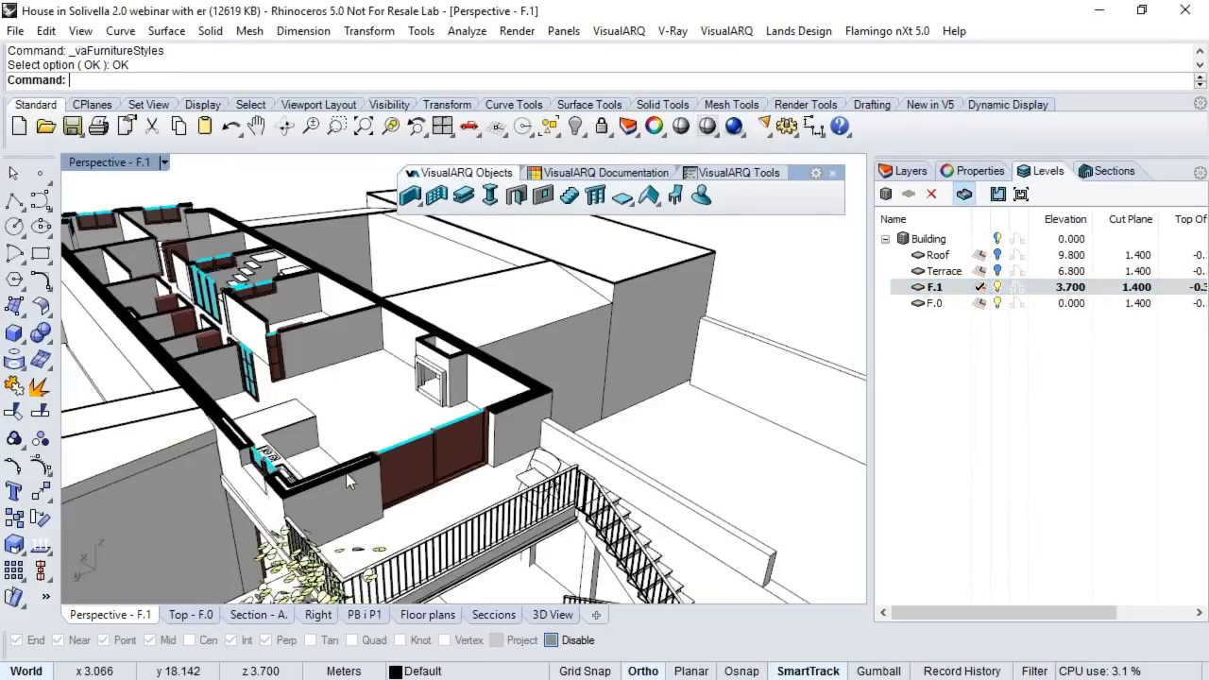
left_click(674, 196)
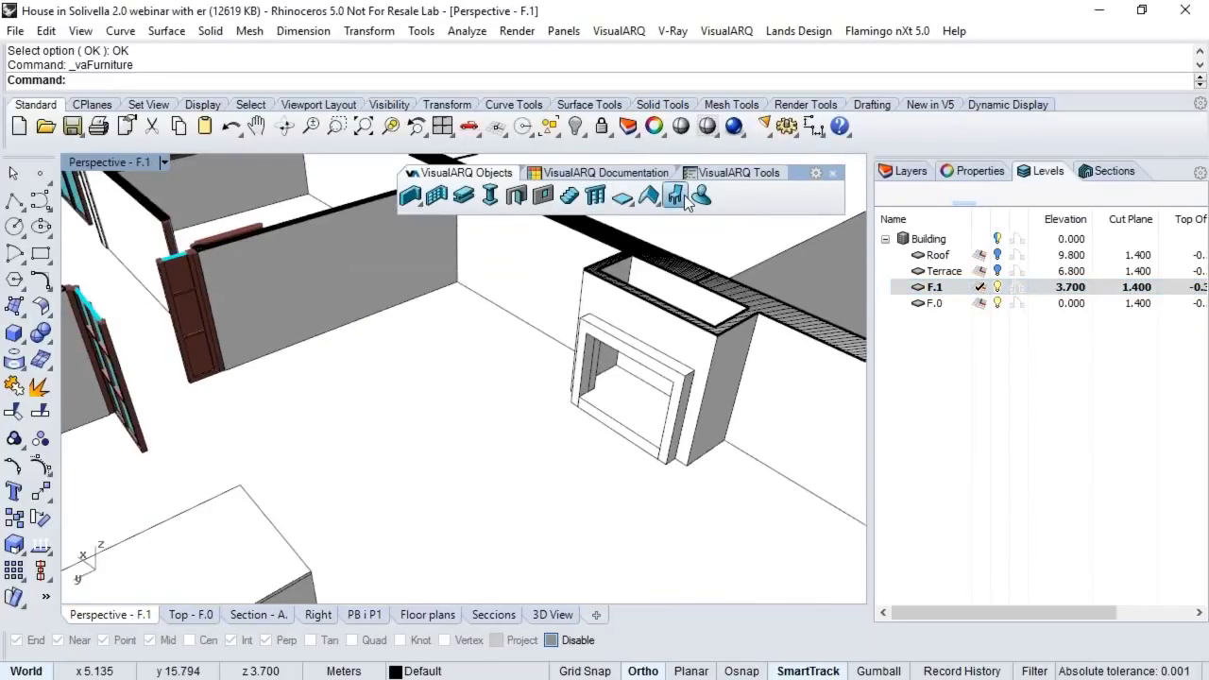
left_click(1151, 255)
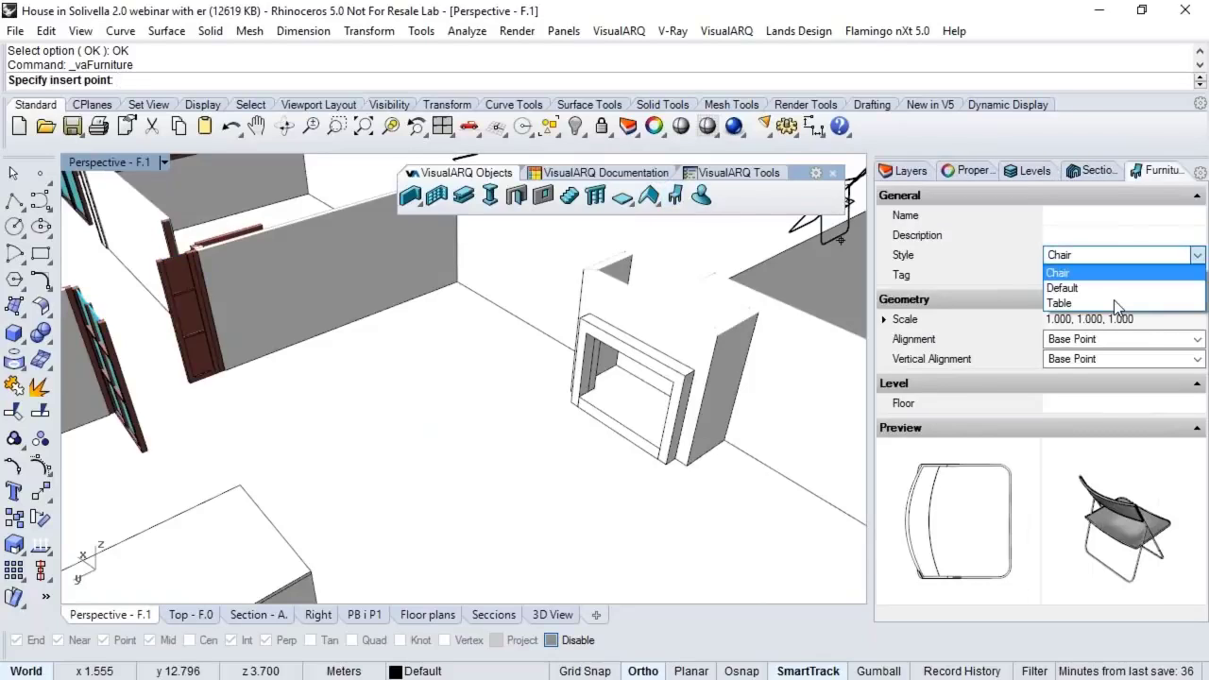
left_click(1118, 303)
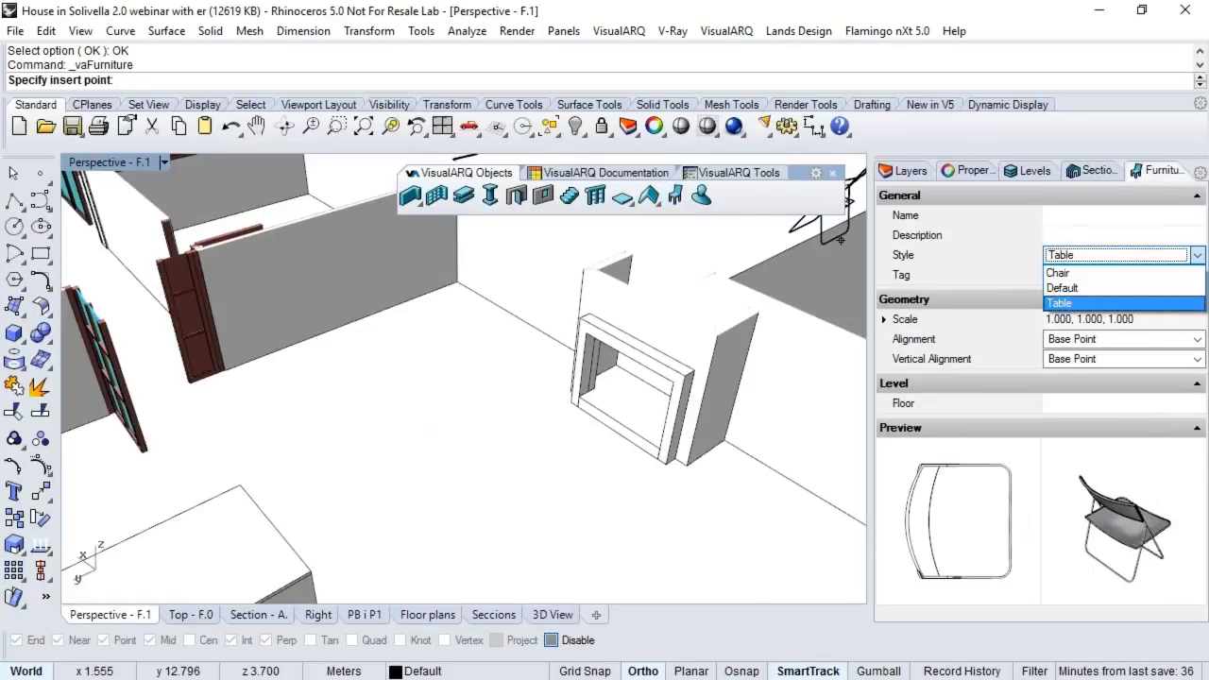
left_click(408, 436)
key("Return")
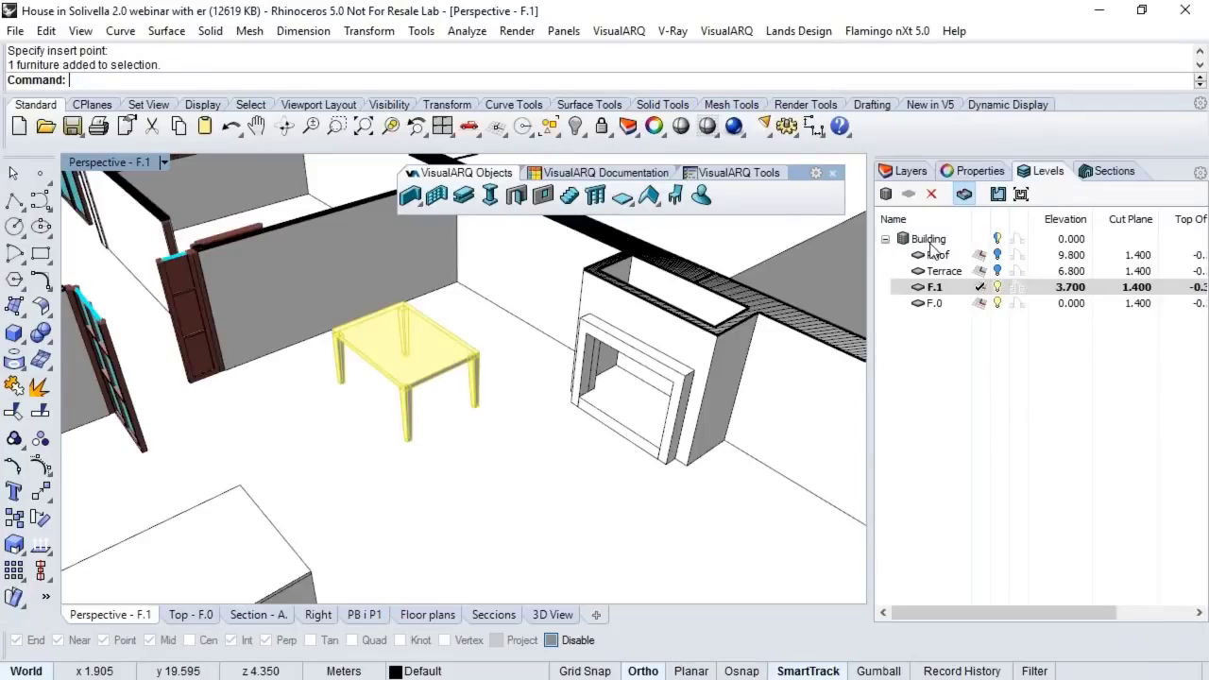
Step: Set the inserted table's Width to 1.2 and deselect it
left_click(953, 174)
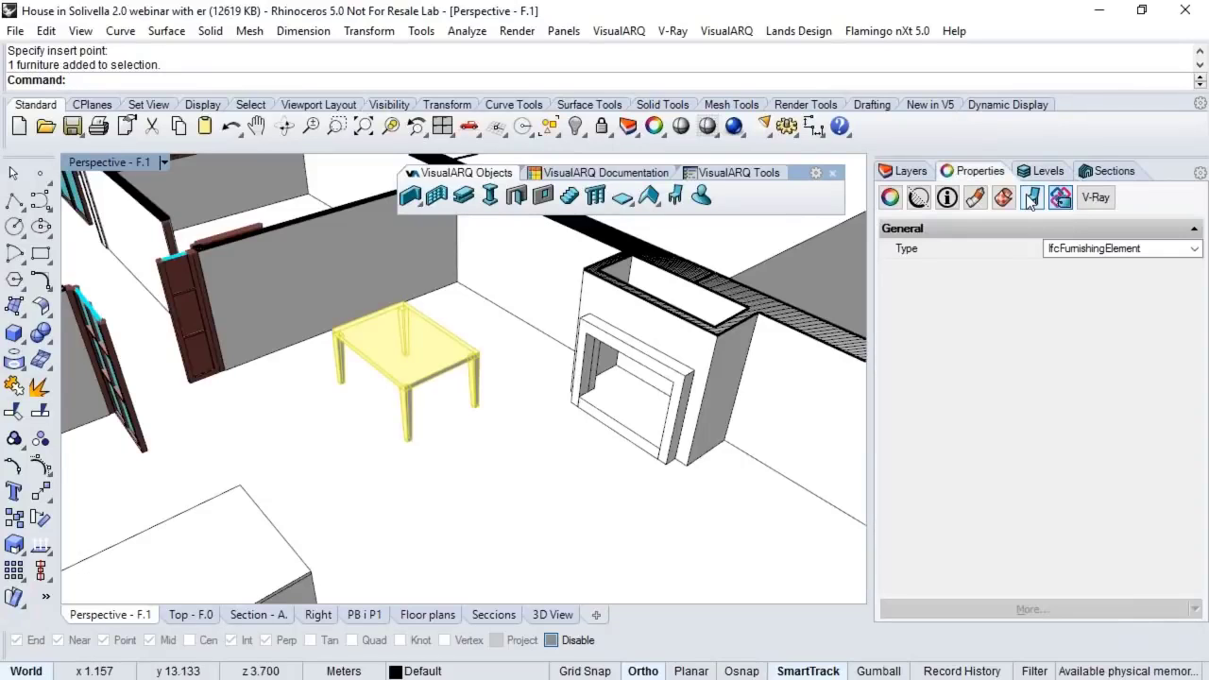
left_click(1030, 198)
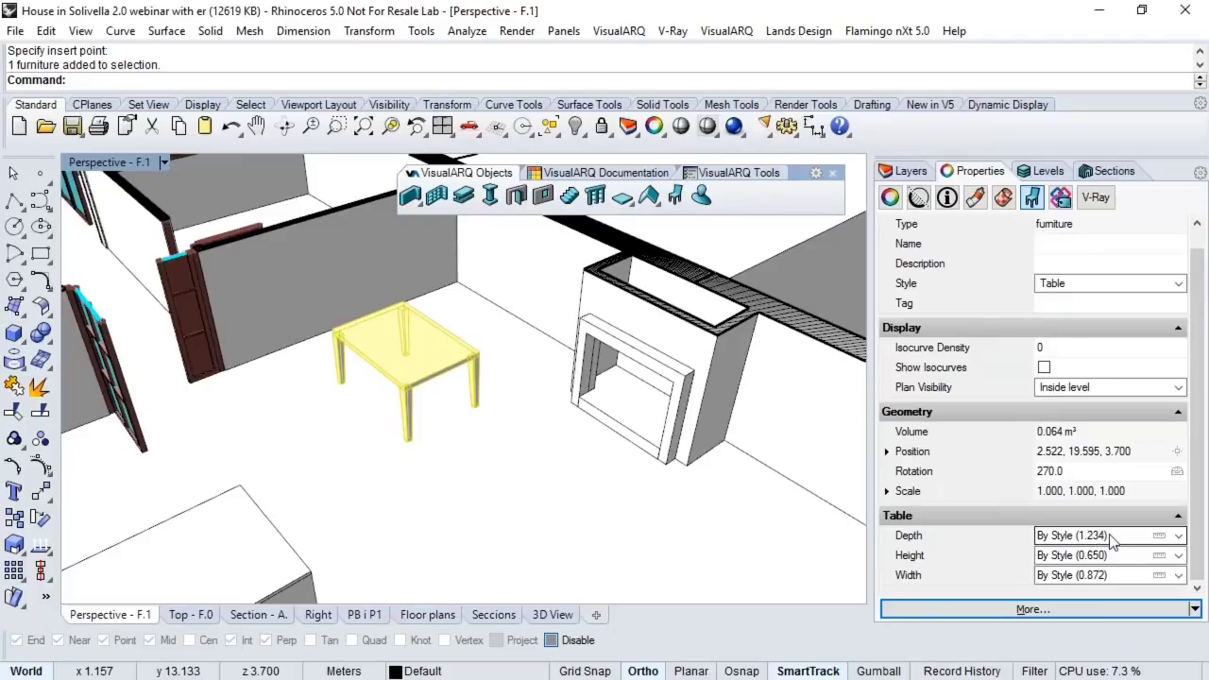
left_click(1112, 538)
left_click(1120, 578)
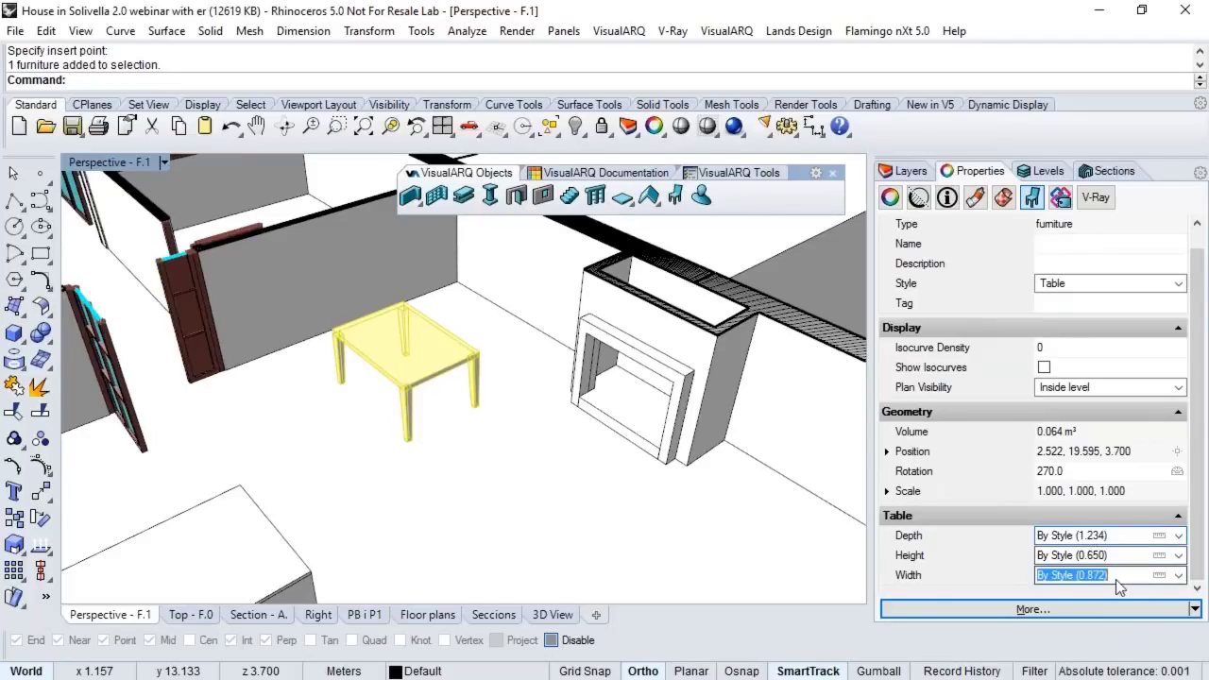
type("1.2")
key("Return")
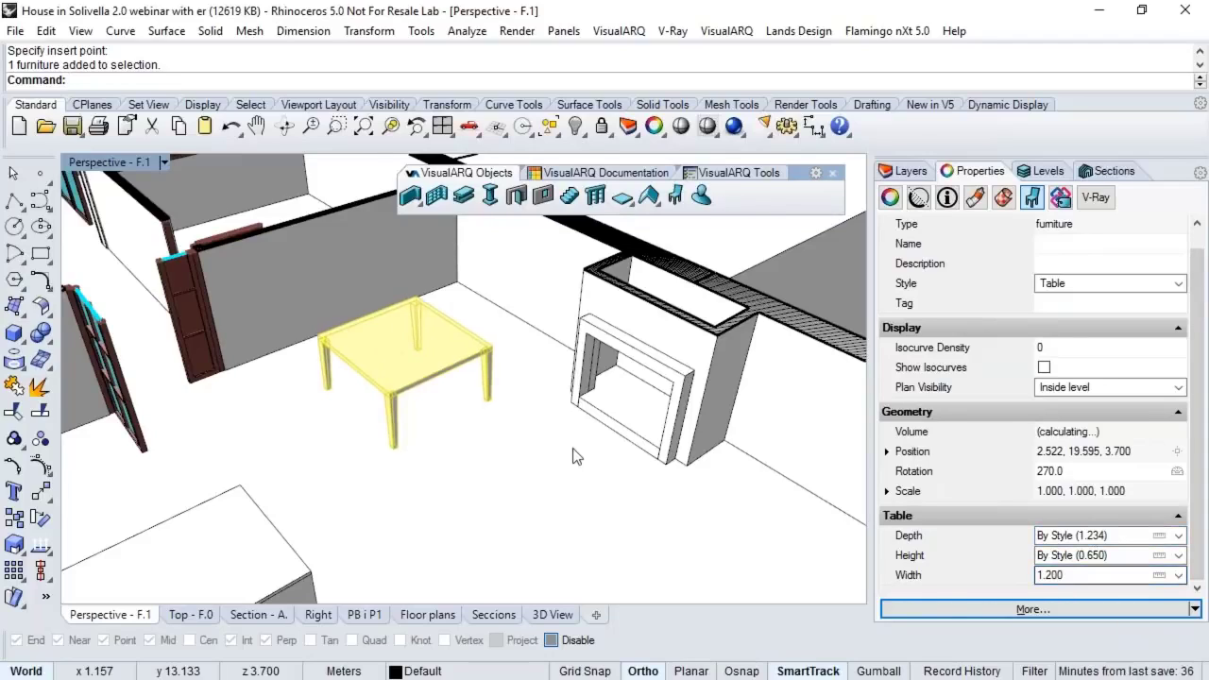
scroll(526, 443, "down", 6)
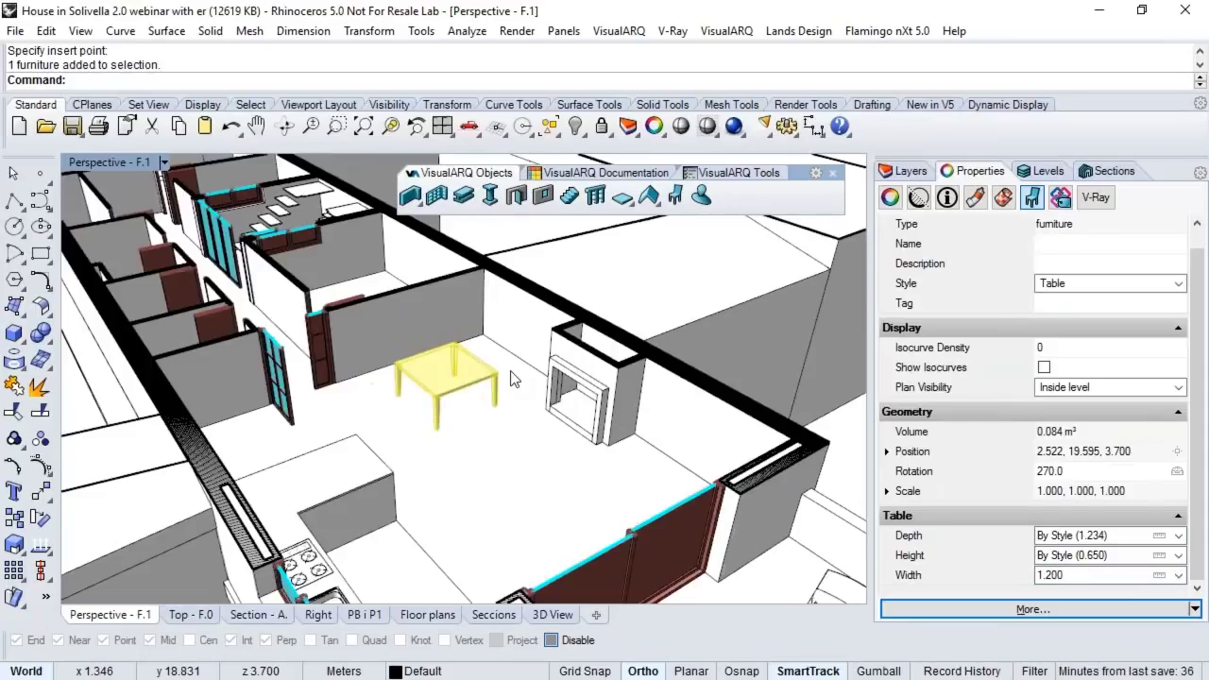
left_click(366, 179)
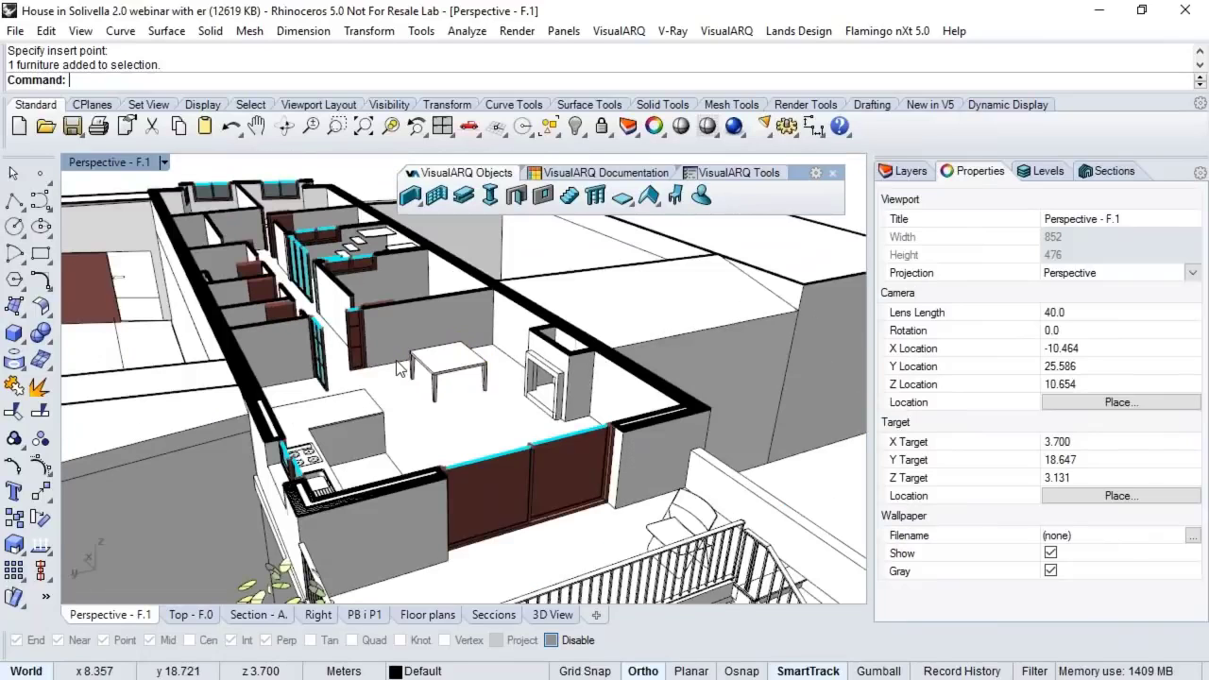
right_click_drag(405, 359, 407, 415, "shift")
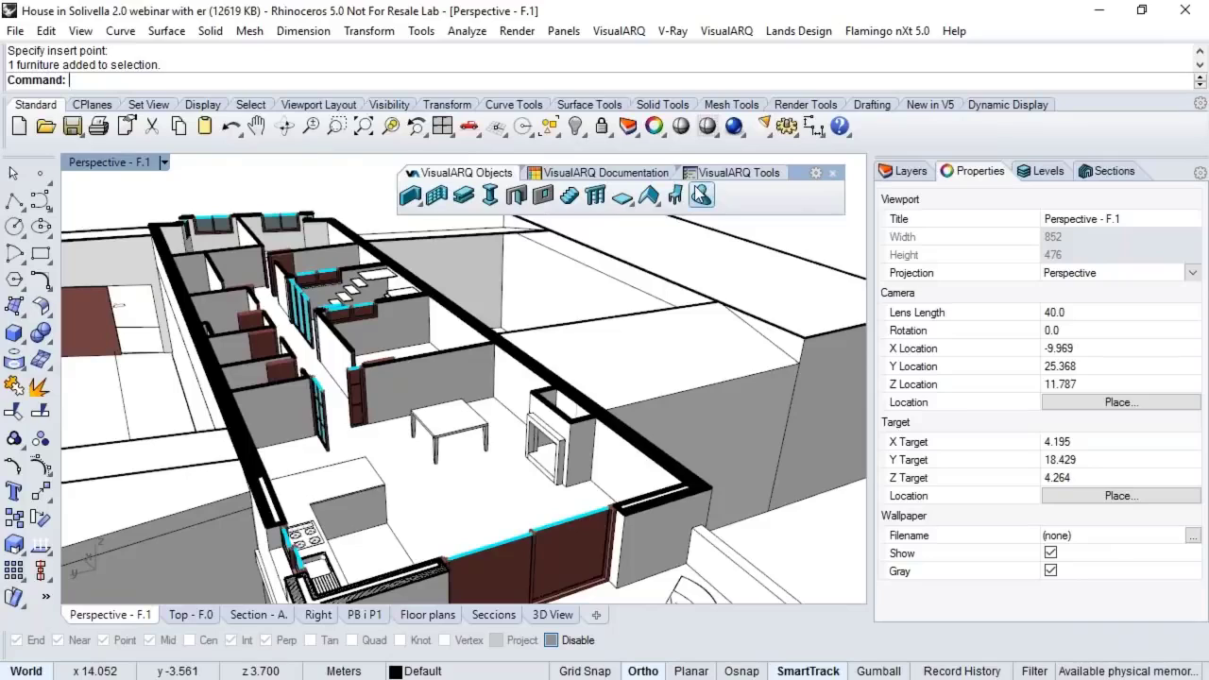
Step: Open the element styles and examine the model geometry of the Sink, Stove burner and Tree styles
right_click(701, 195)
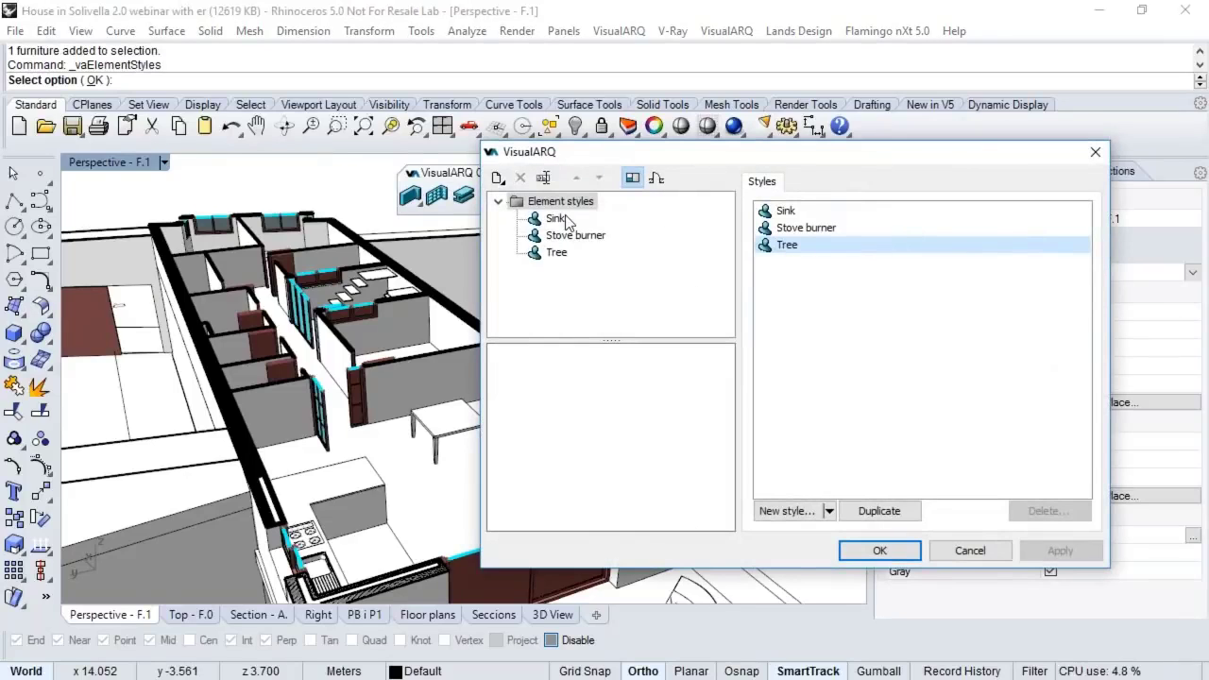
left_click(557, 218)
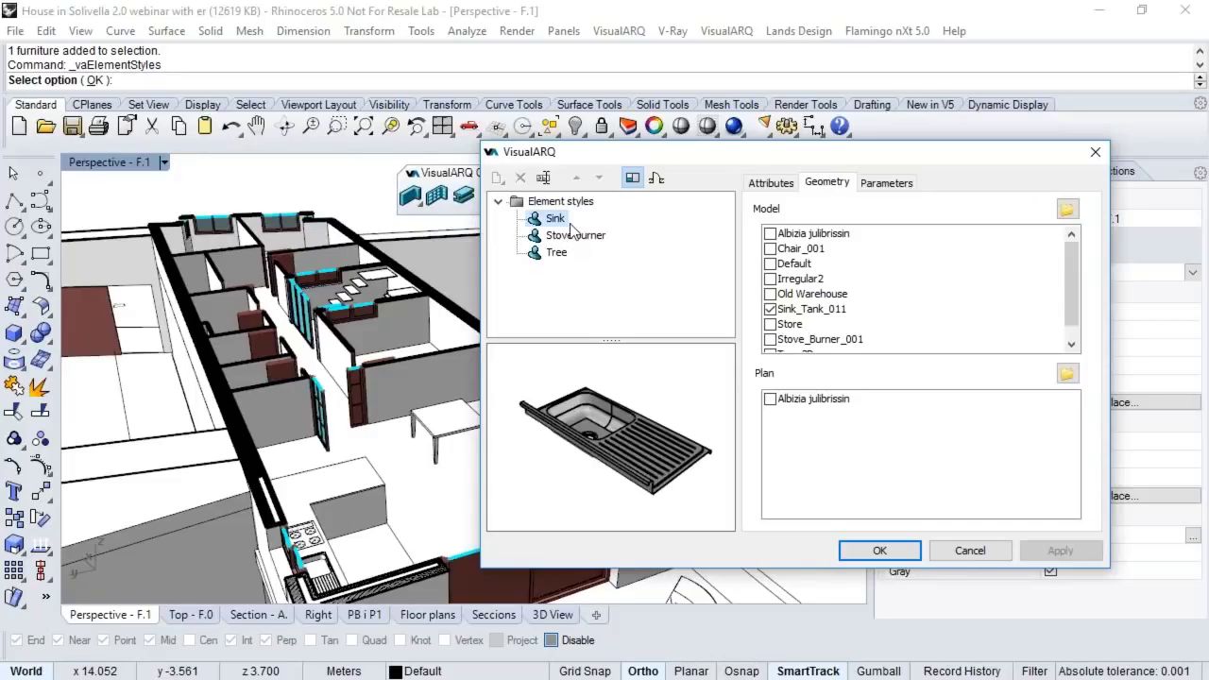
left_click(571, 236)
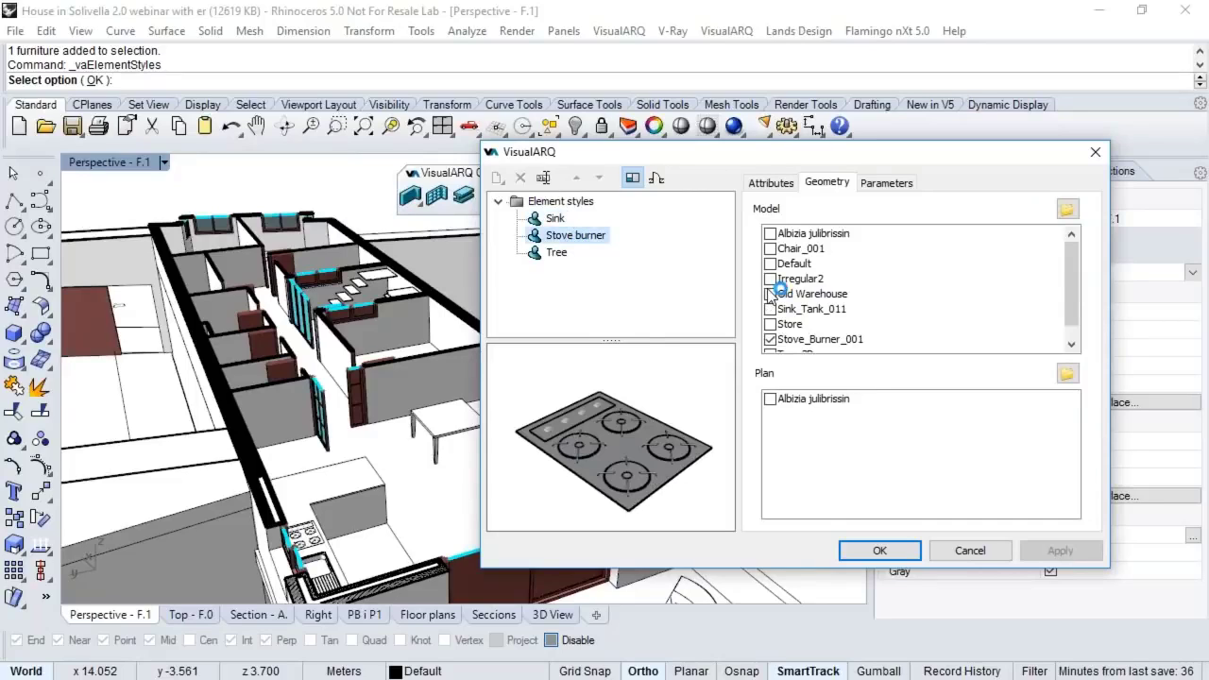
scroll(1070, 292, "down", 1)
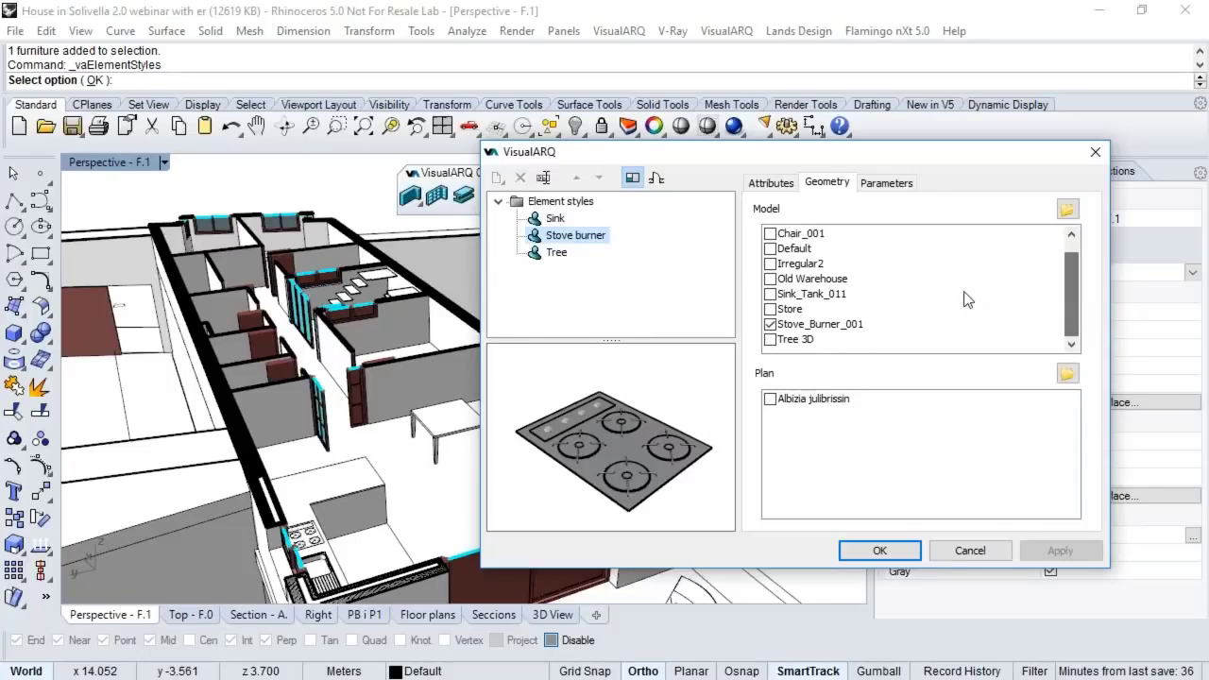
left_click(557, 253)
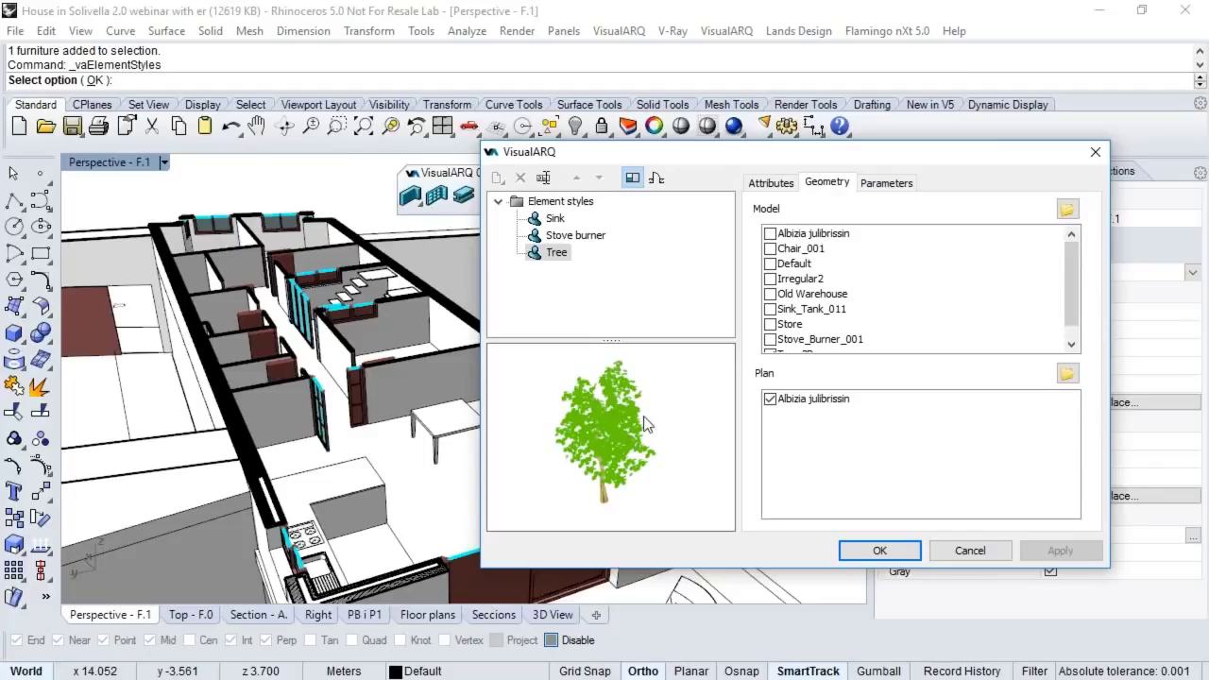
left_click_drag(631, 444, 661, 440)
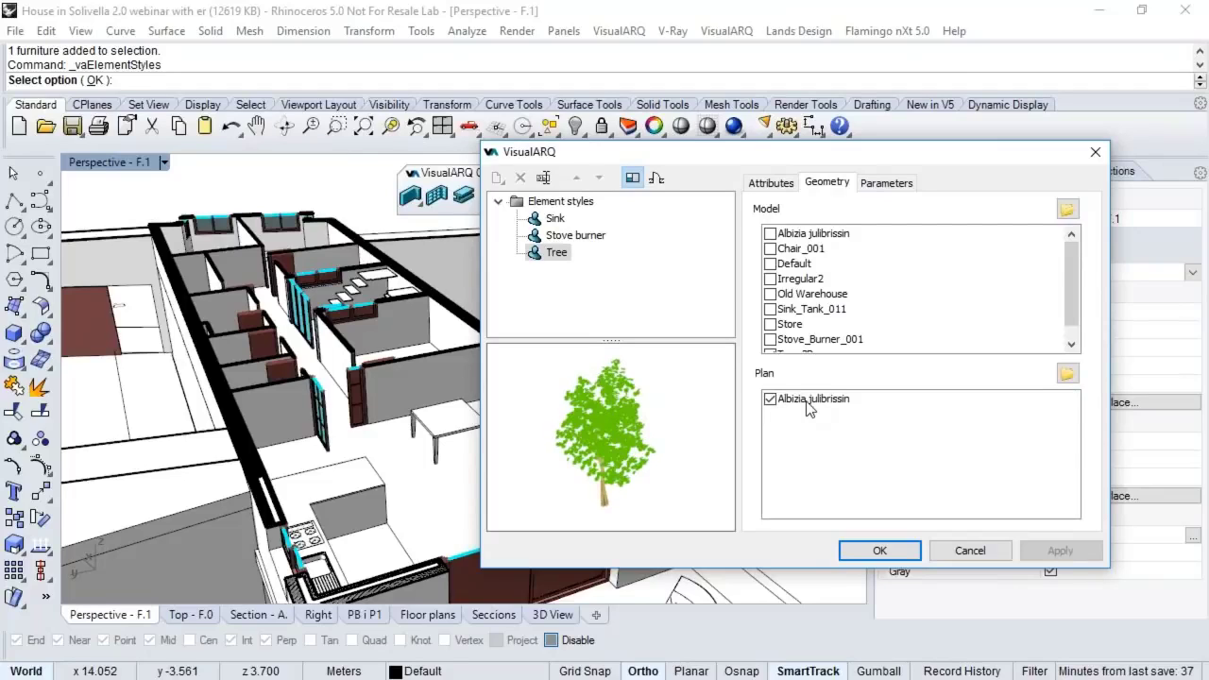
Step: Preview the Tree style's plan display, switch its Albizia julibrissin plan block off and back on, and accept the element styles
left_click(656, 178)
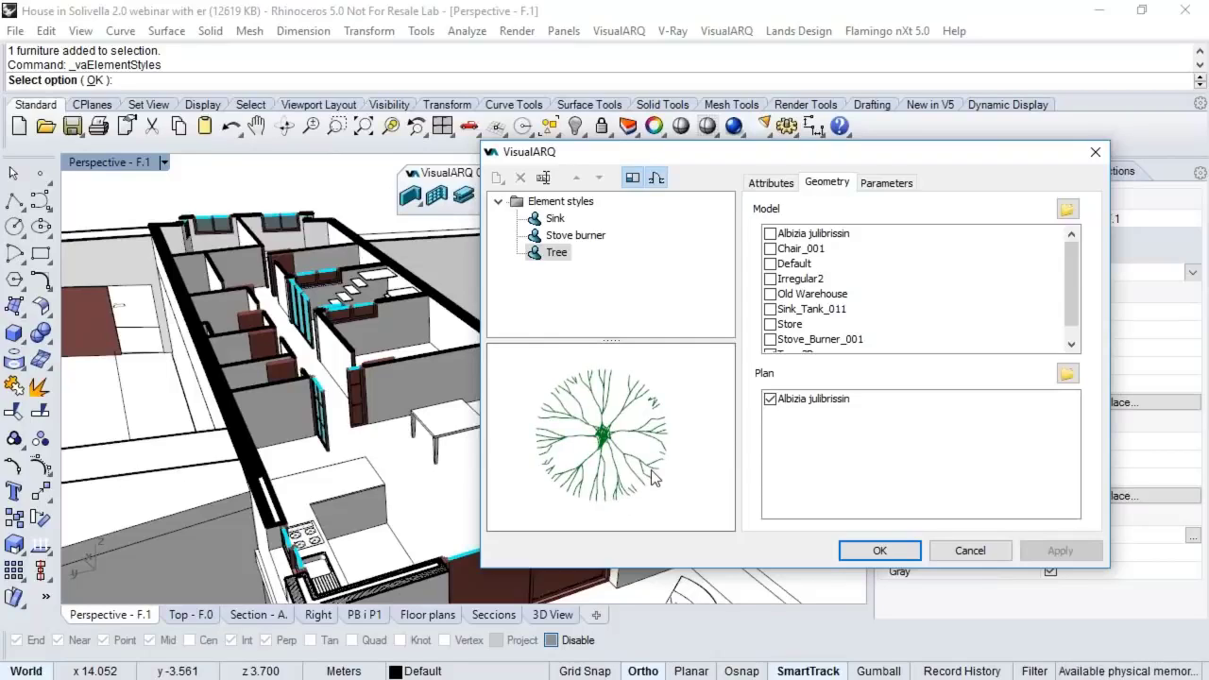
left_click(770, 401)
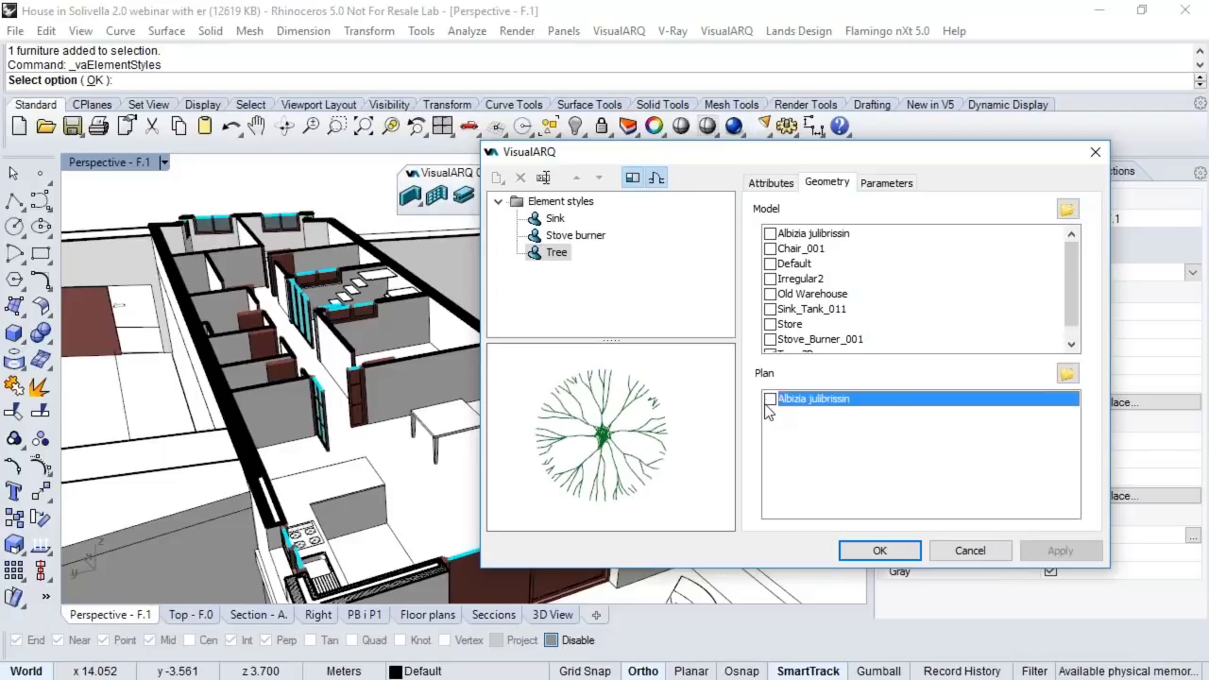
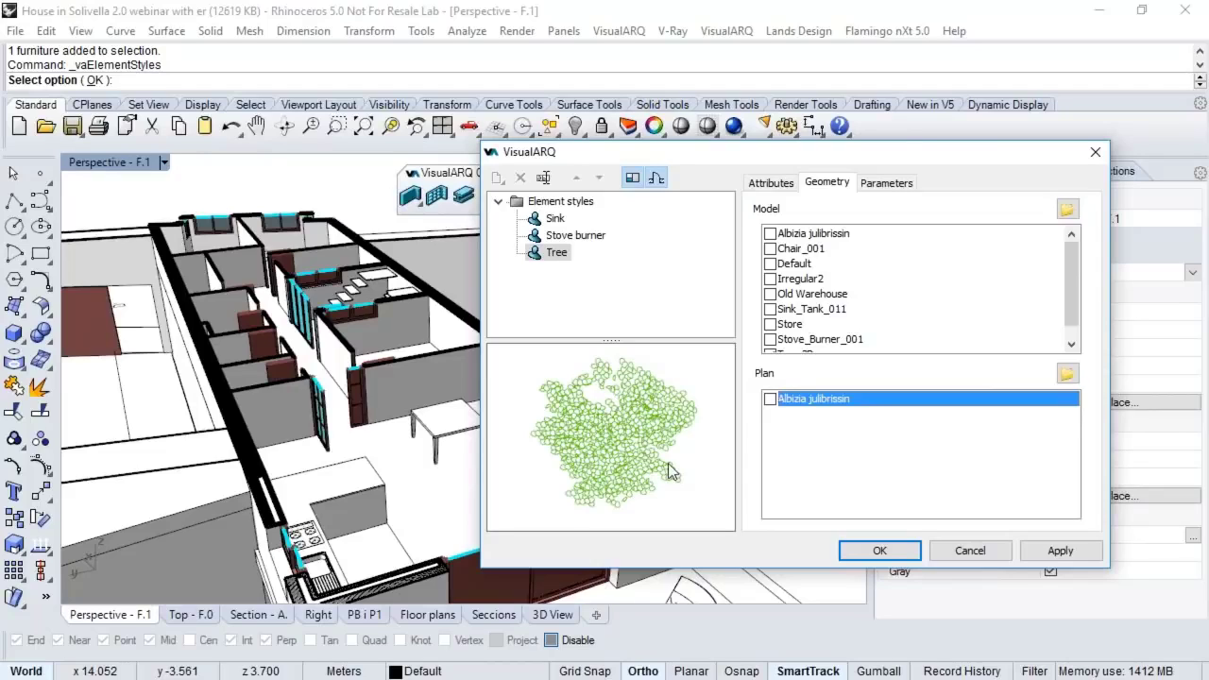
left_click(768, 400)
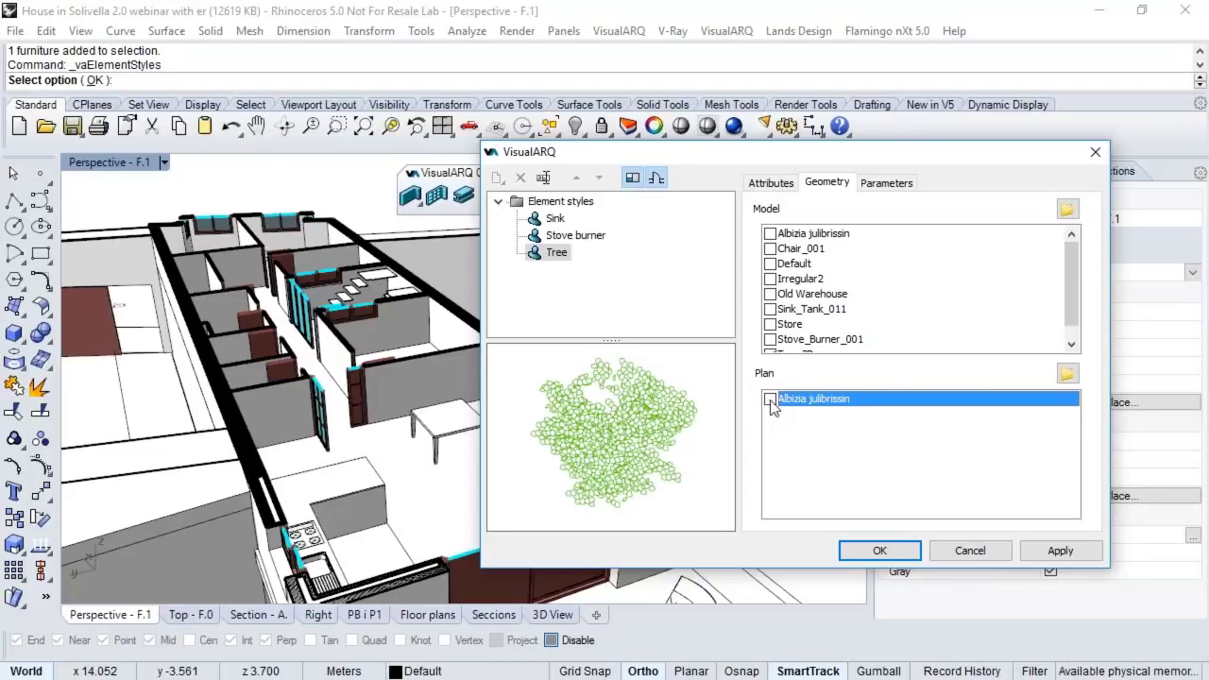
left_click(880, 550)
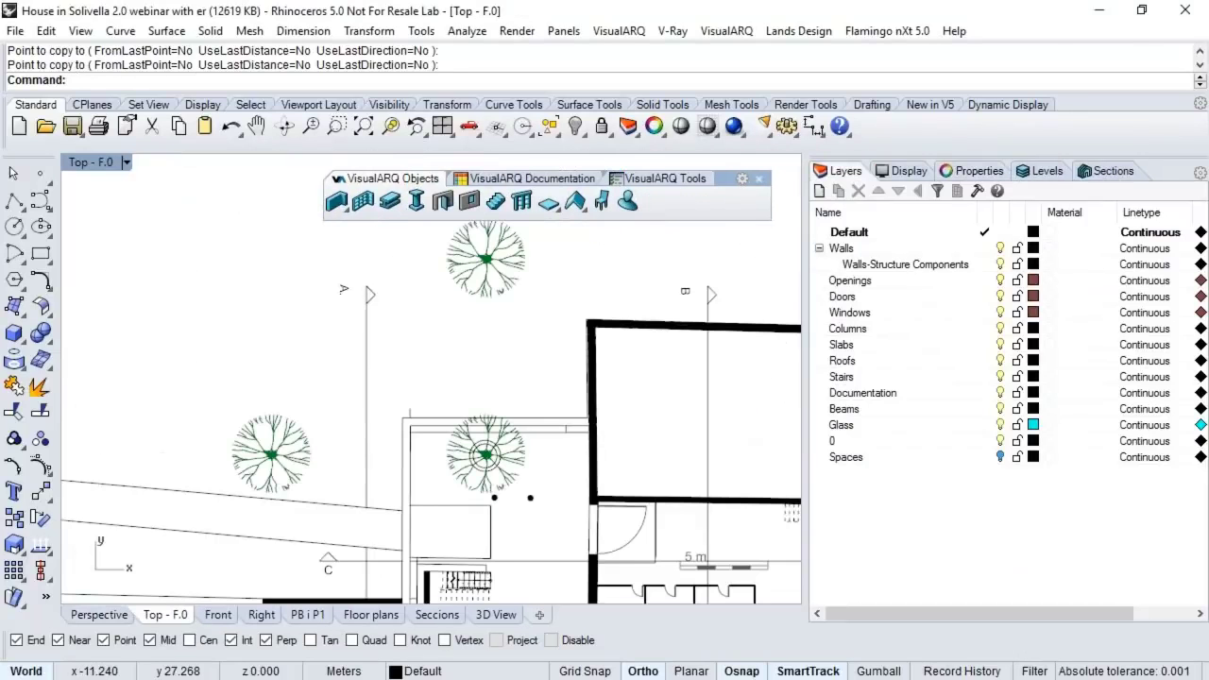
Step: Inspect the ground-floor cut model with its trees from an oblique angle and restore the plan view of level F.0
right_click_drag(370, 437, 508, 355, "ctrl+shift")
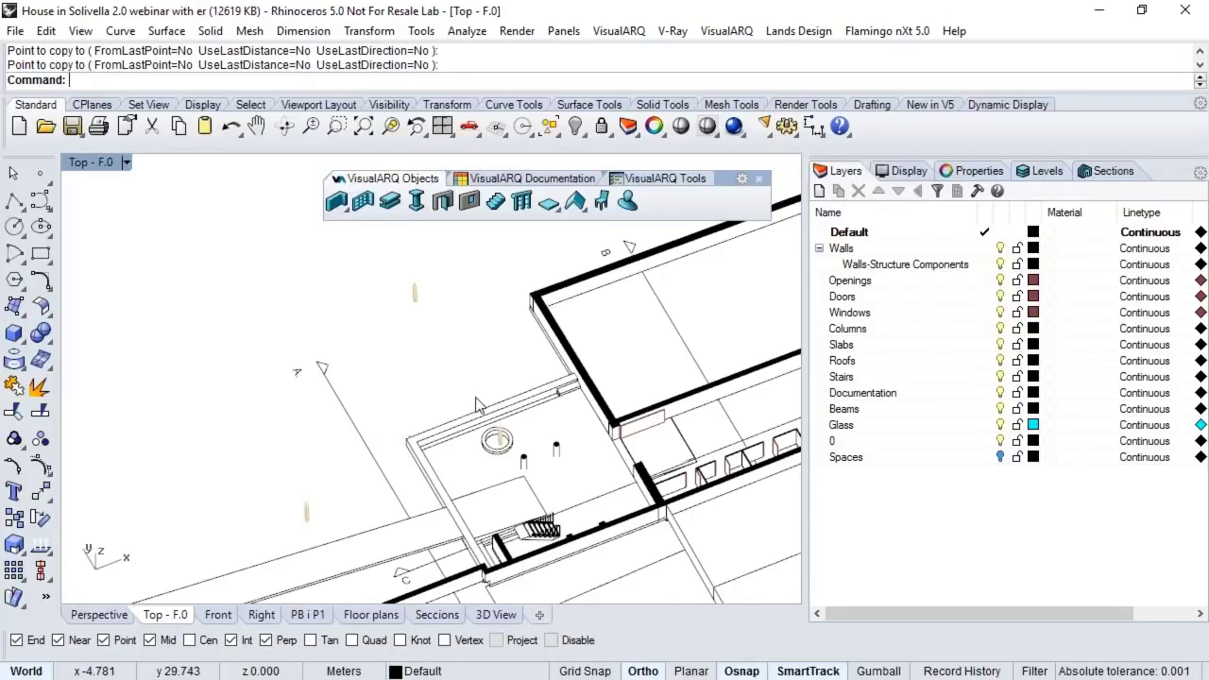
left_click(1040, 171)
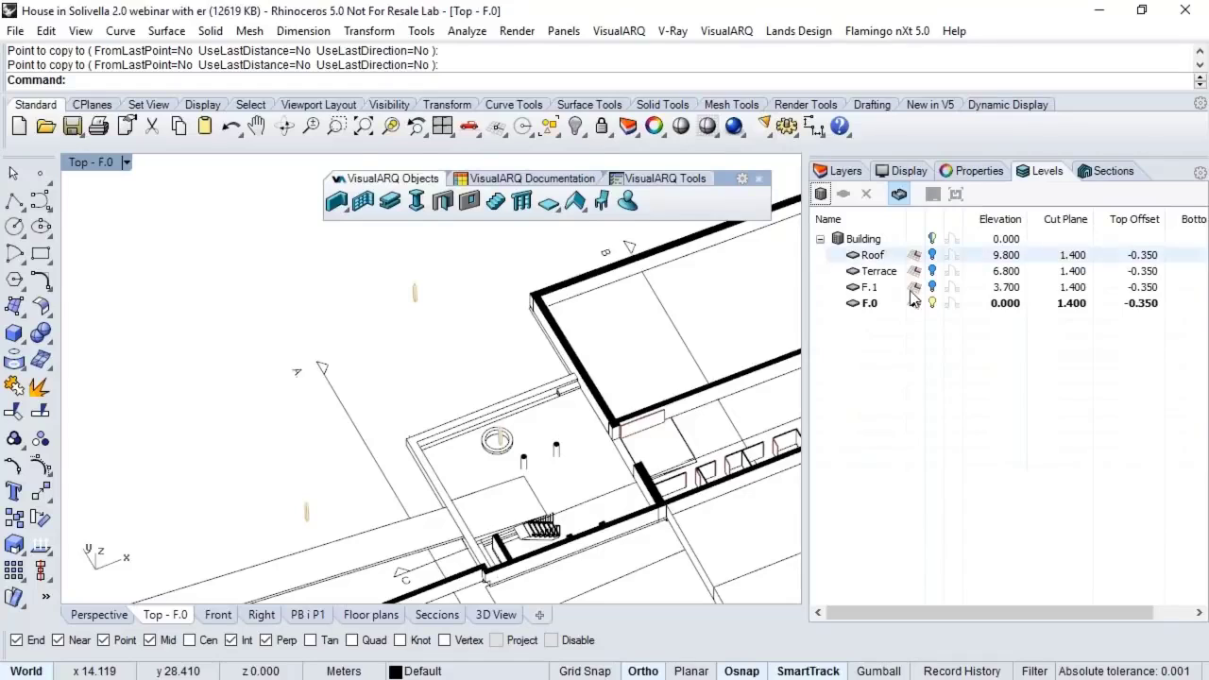
left_click(870, 303)
left_click(932, 193)
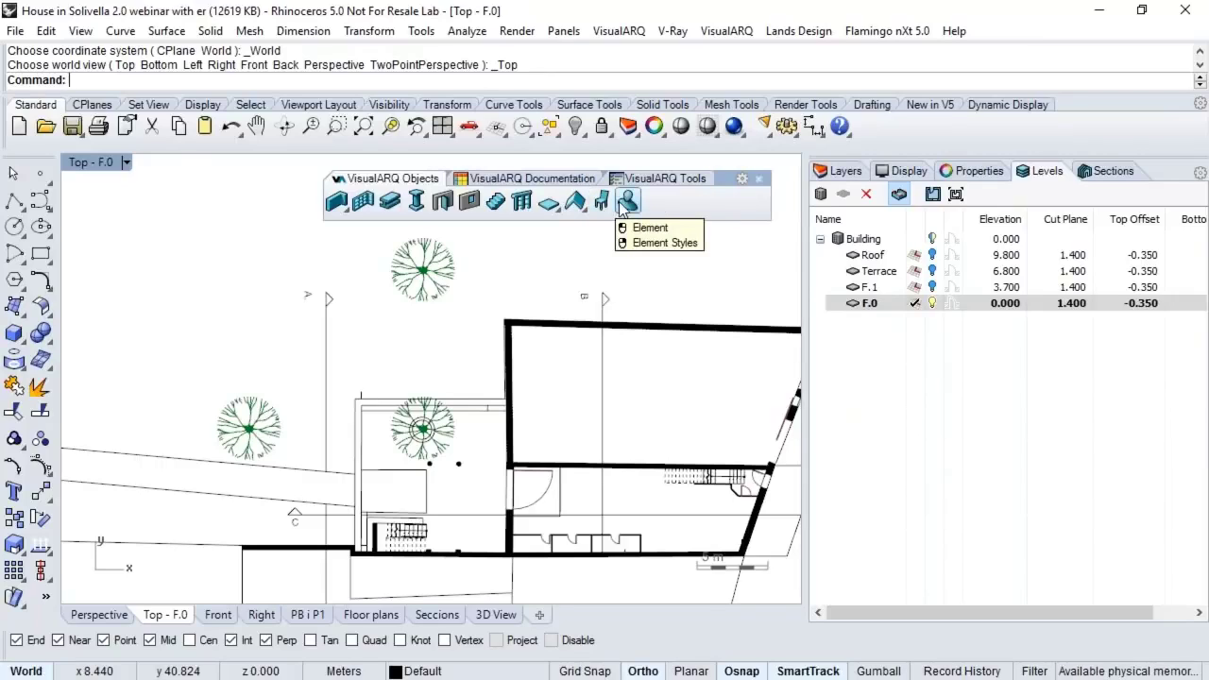
Step: Examine the IFC type options of the short partition wall in the F.0 plan, keeping IfcWall
left_click(451, 273)
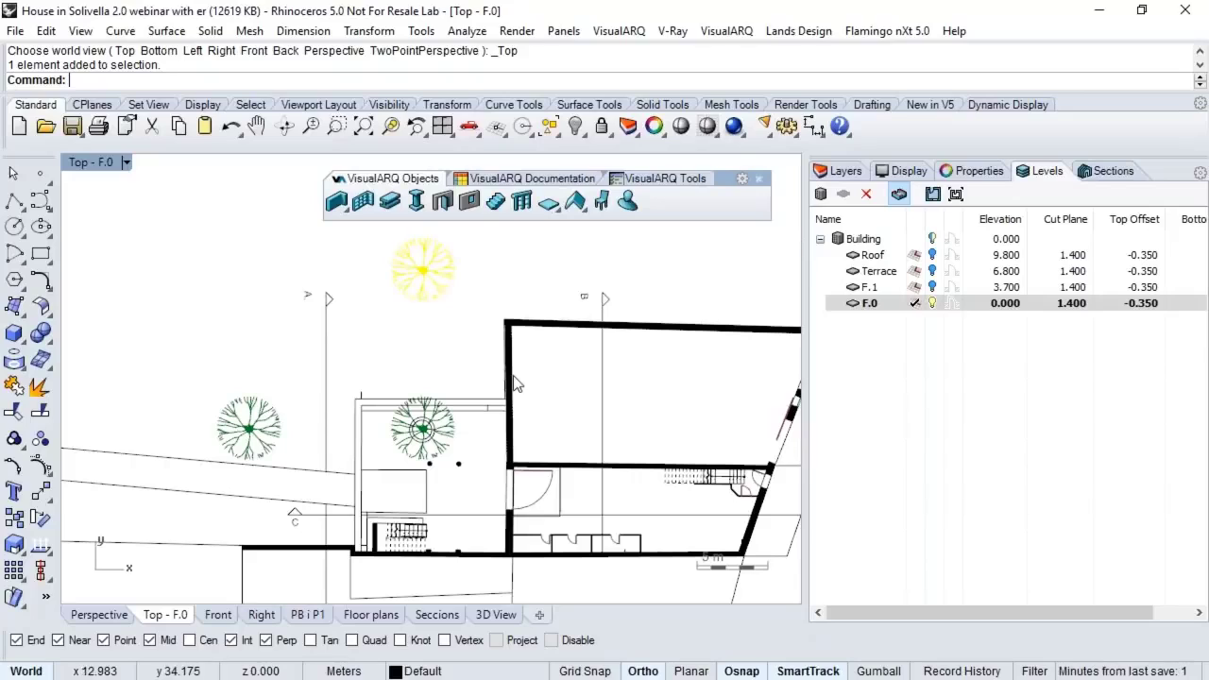
left_click(715, 331)
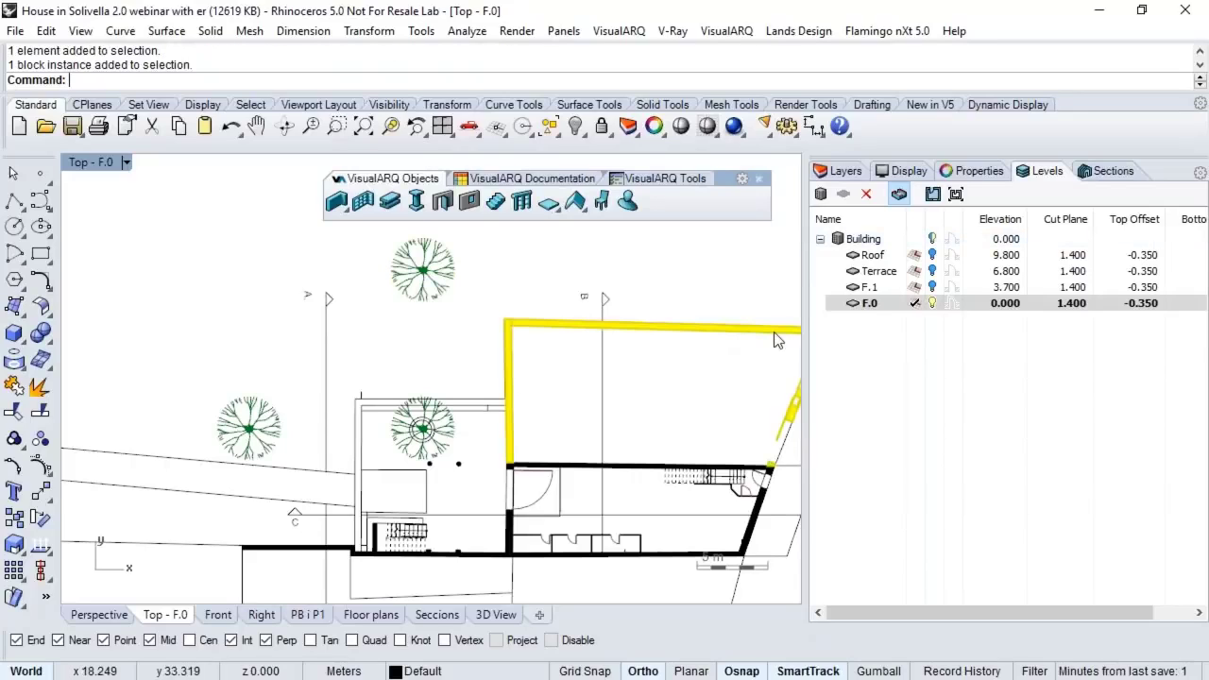
left_click(687, 480)
left_click(641, 545)
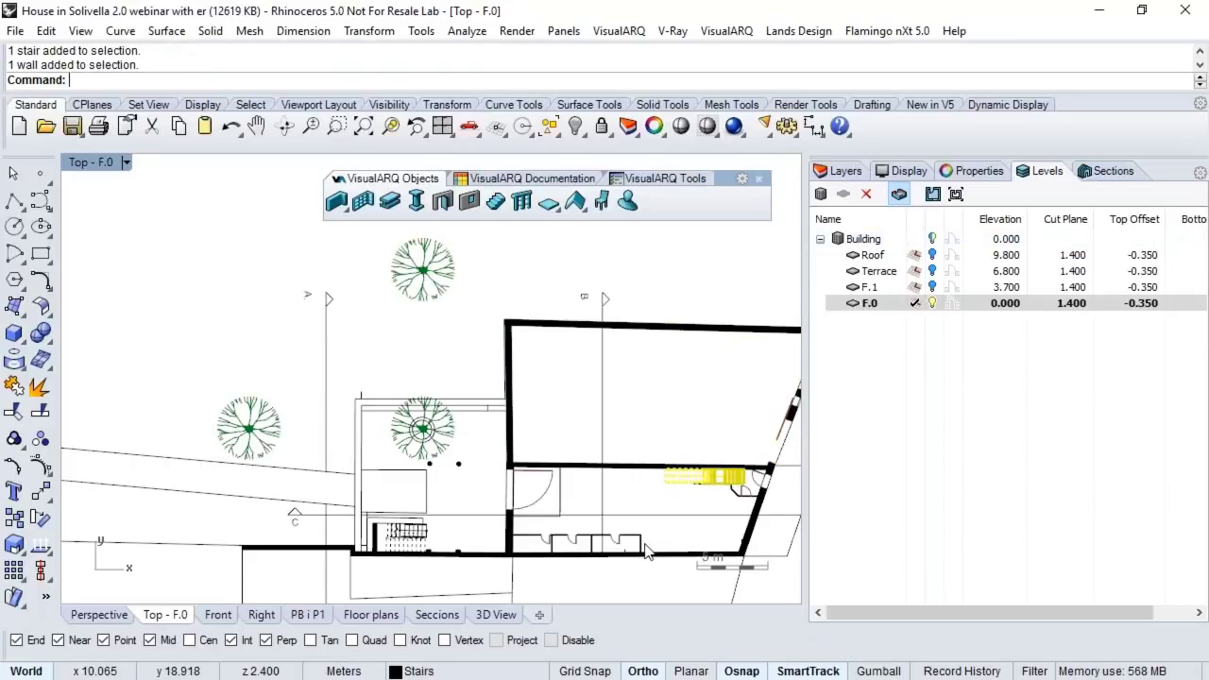
left_click(968, 172)
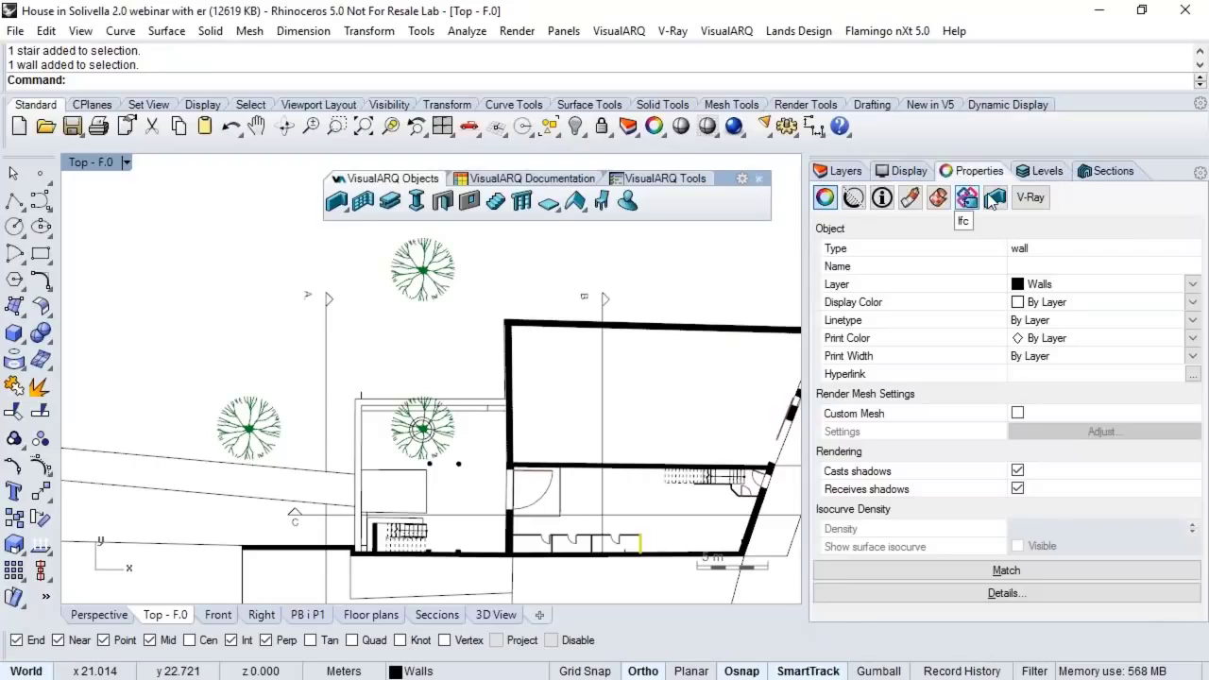
left_click(991, 200)
left_click(969, 200)
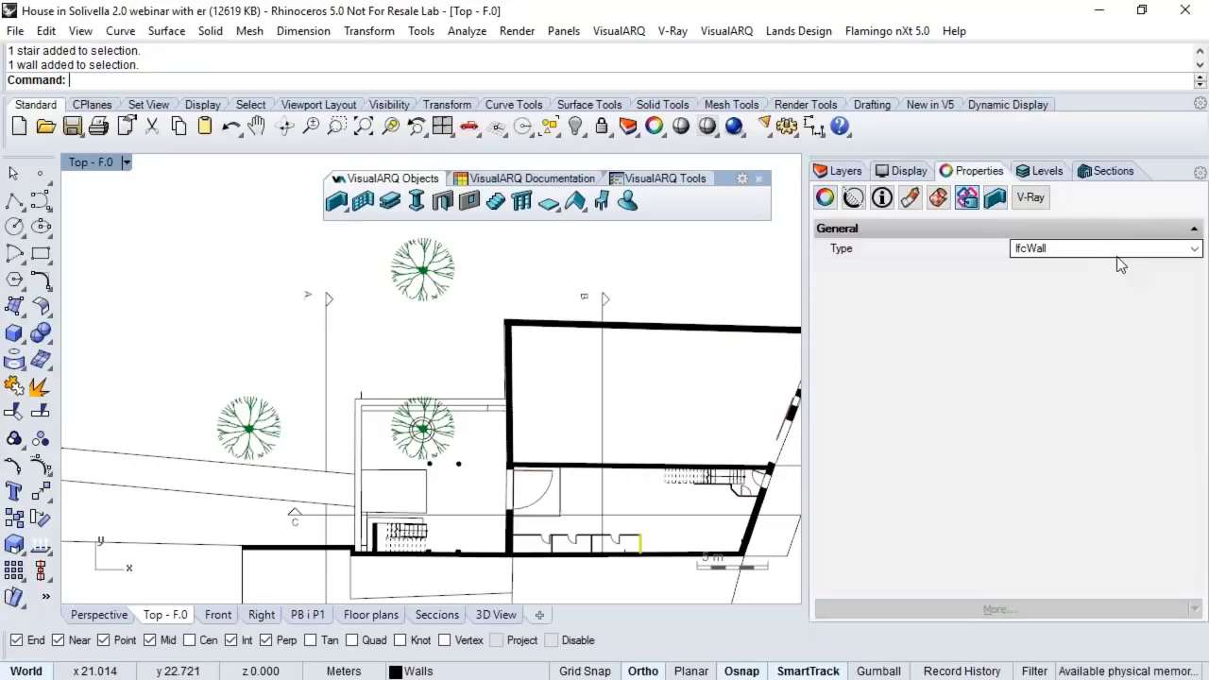
left_click(1156, 252)
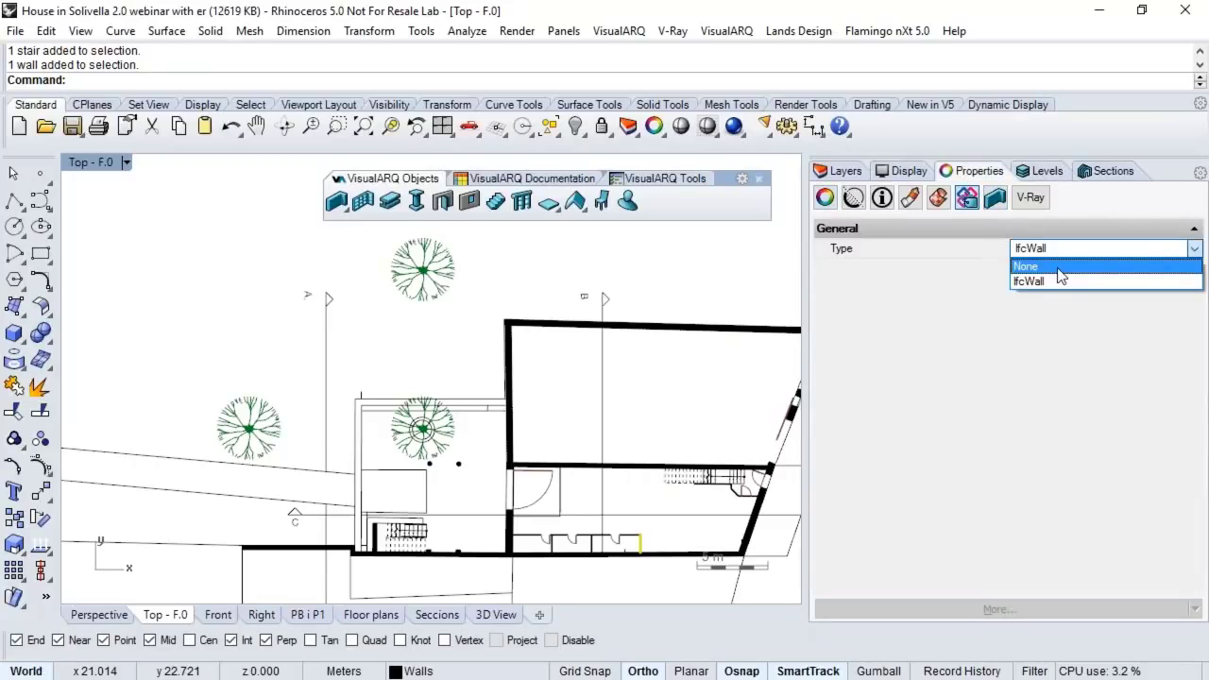
left_click(1090, 283)
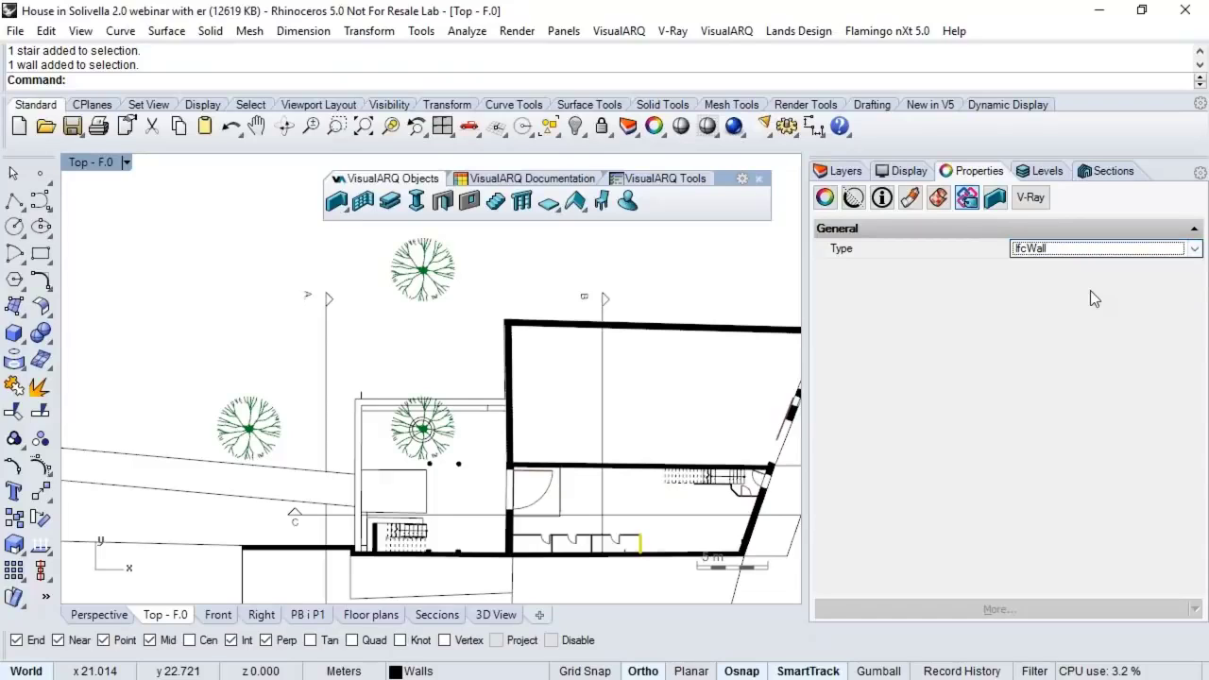
Step: Examine the IFC type options of the uppermost tree element in the F.0 plan, keeping IfcBuildingElementProxy
left_click(421, 291)
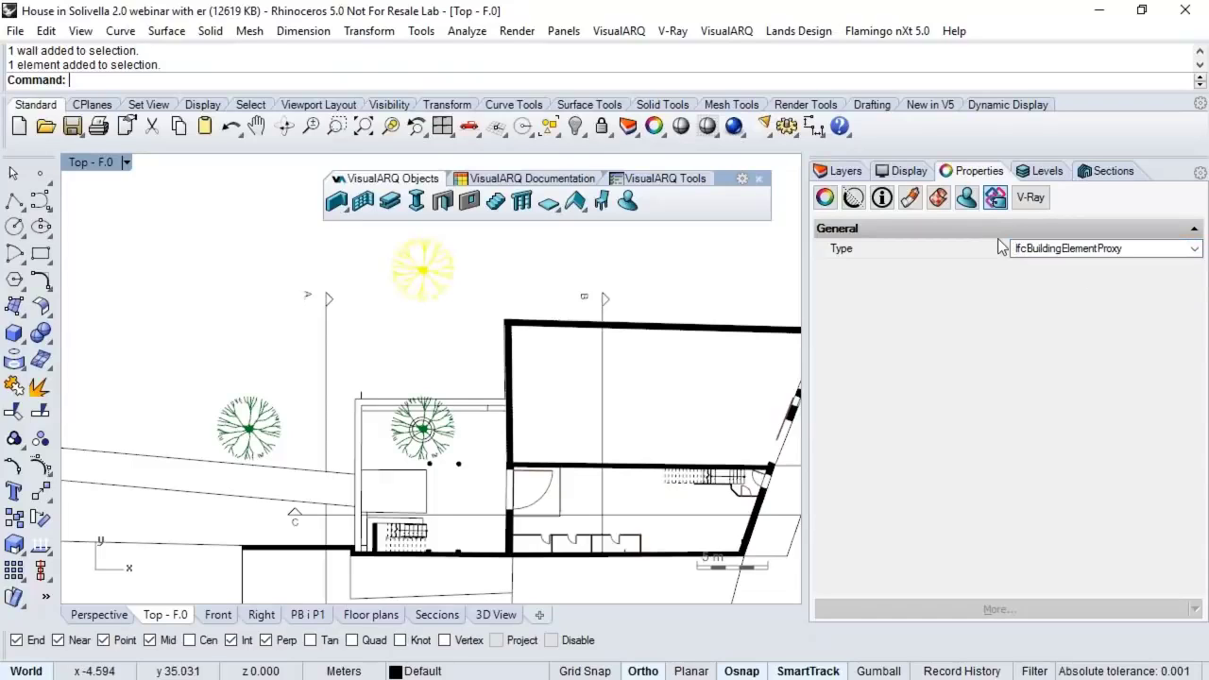
left_click(1155, 251)
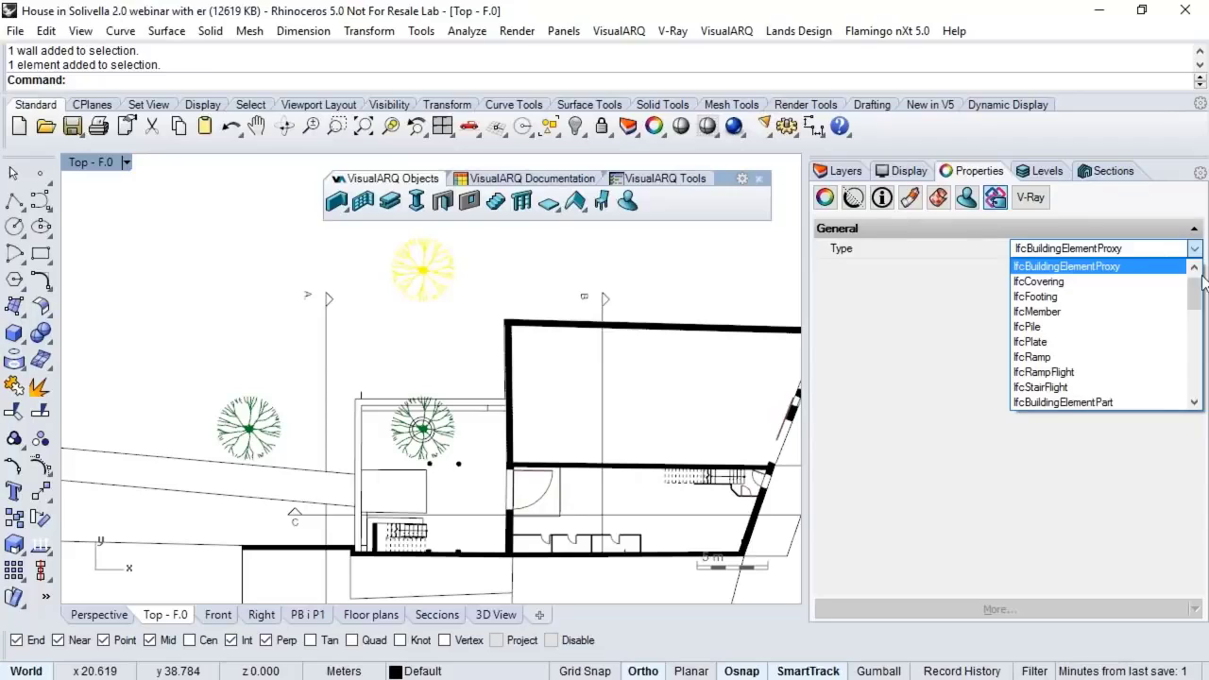
mouse_move(1195, 288)
left_mouse_down()
mouse_move(1198, 376)
mouse_move(1195, 283)
left_mouse_up()
left_click(671, 323)
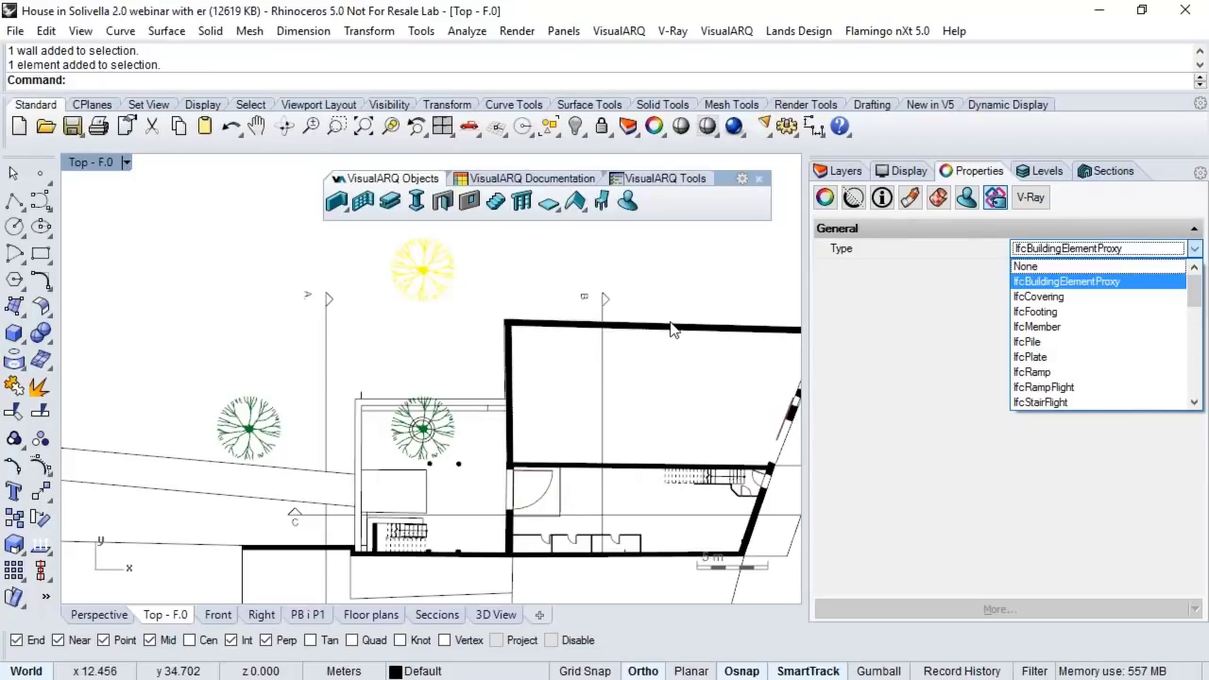
right_click_drag(362, 386, 294, 324)
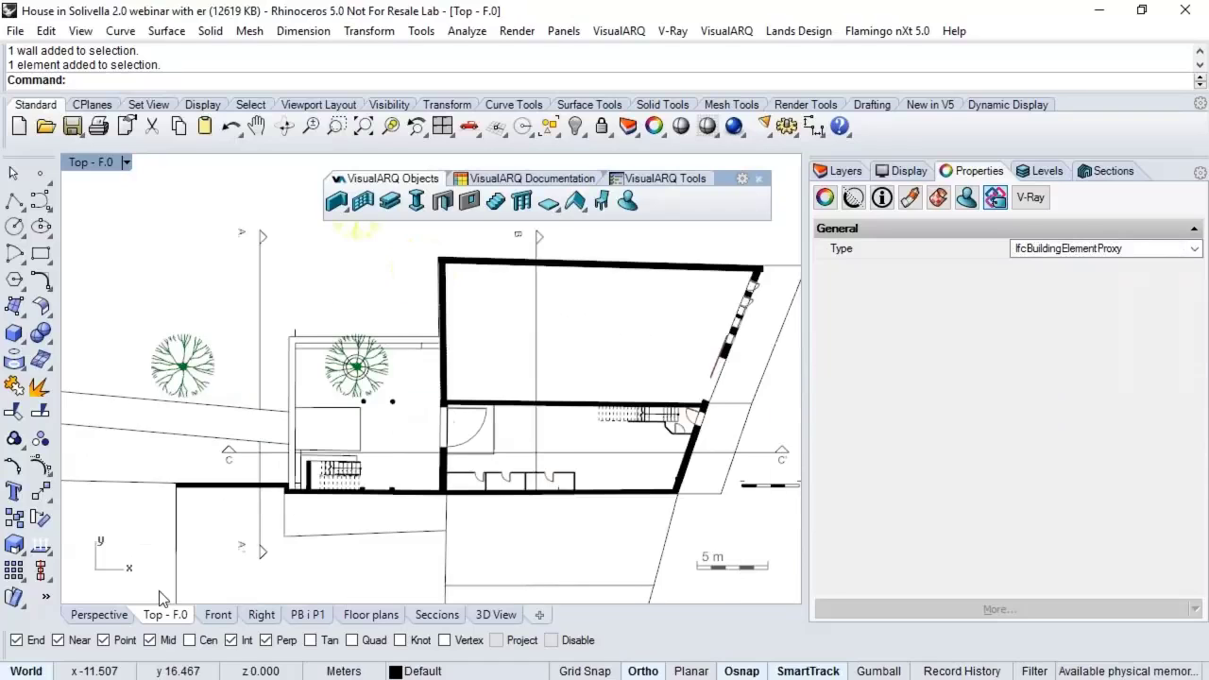
Step: In the perspective view, examine the IFC type options of the box extrusion behind the house, keeping By Layer (IfcProxy), and deselect it
left_click(99, 614)
left_click(521, 289)
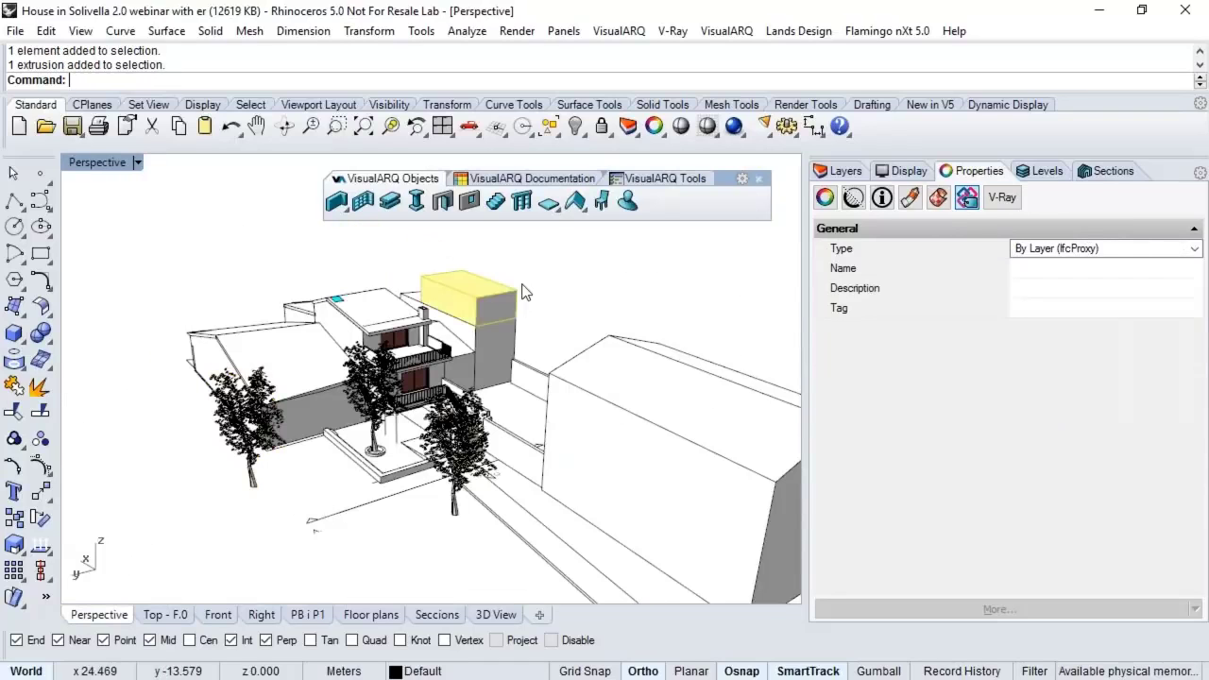
scroll(505, 343, "up", 3)
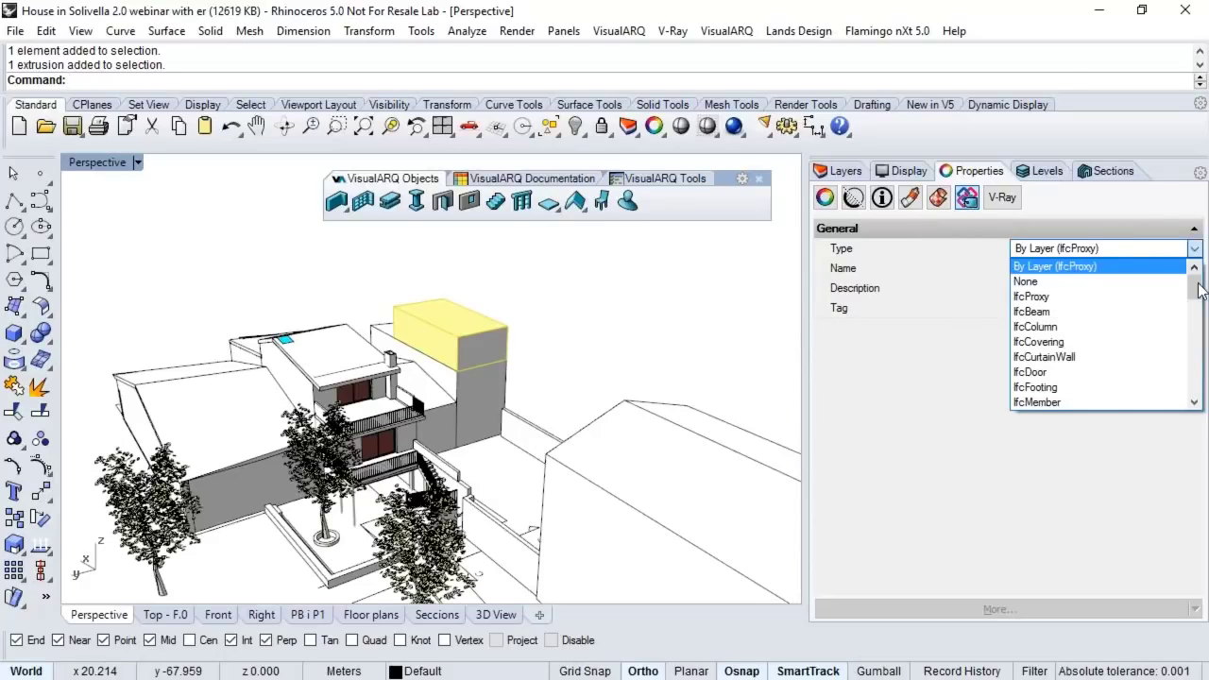
scroll(1192, 270, "down", 8)
scroll(1196, 273, "up", 7)
scroll(1196, 274, "up", 1)
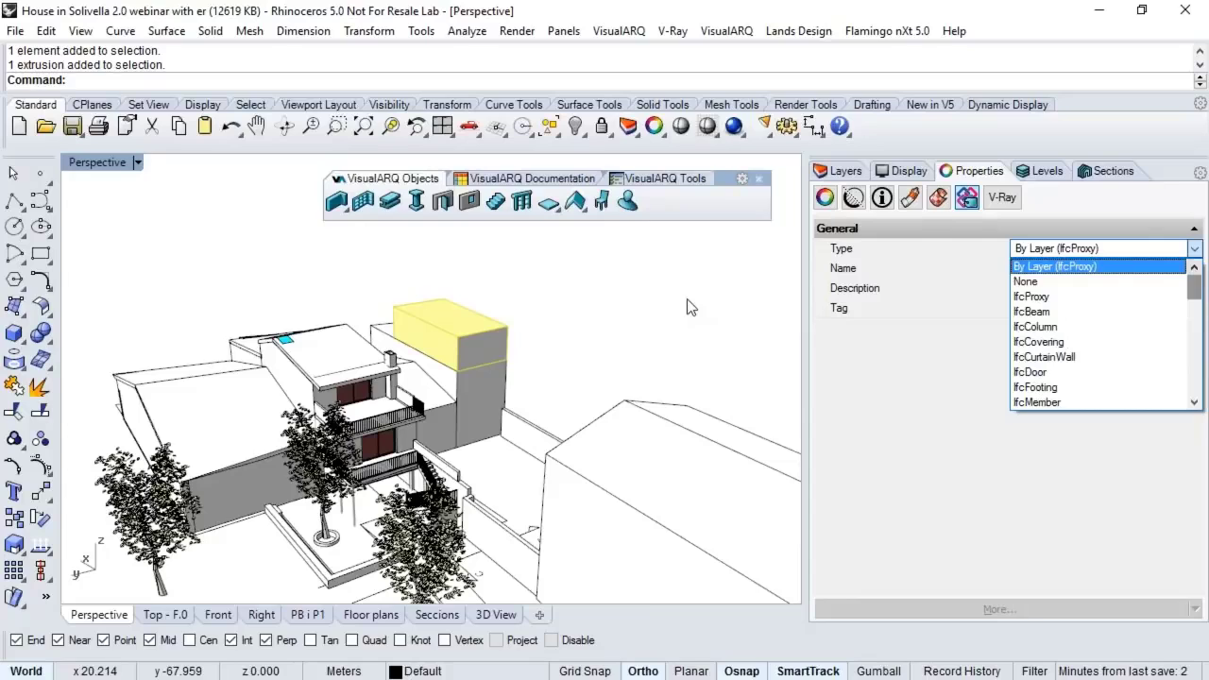
left_click(615, 356)
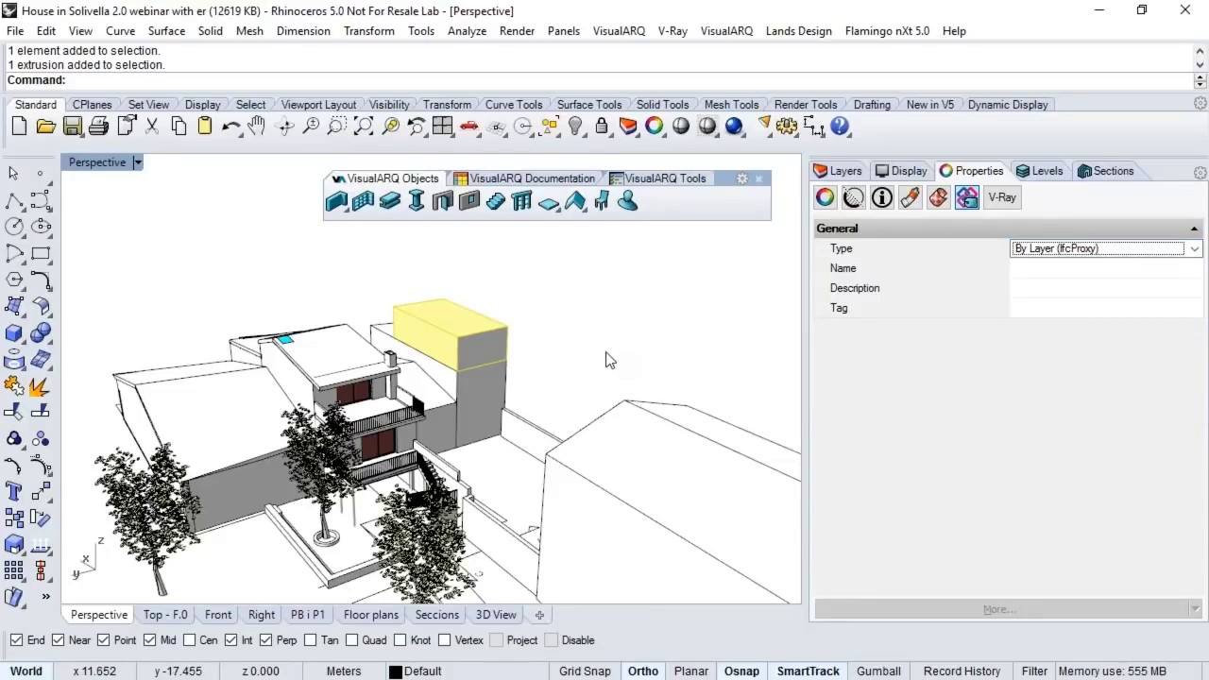
left_click(609, 359)
right_click_drag(609, 359, 586, 340)
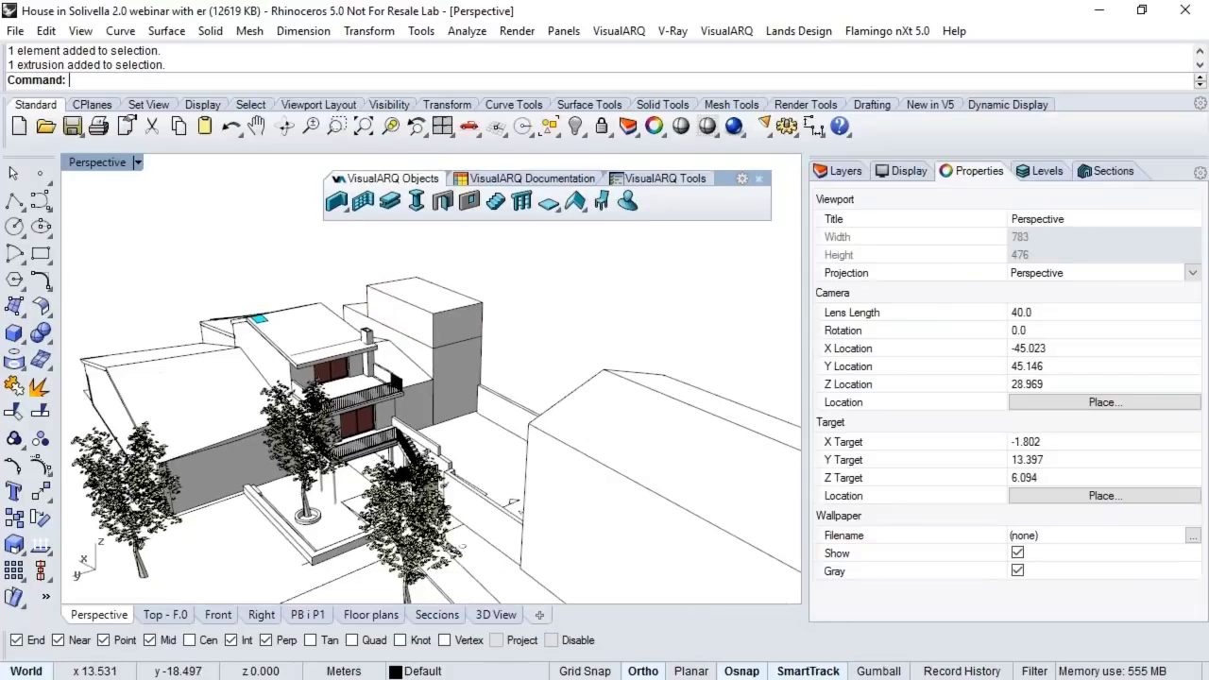
Step: Open the annotation styles, examine the geometry blocks offered for the Default style, and close them without changes
left_click(531, 179)
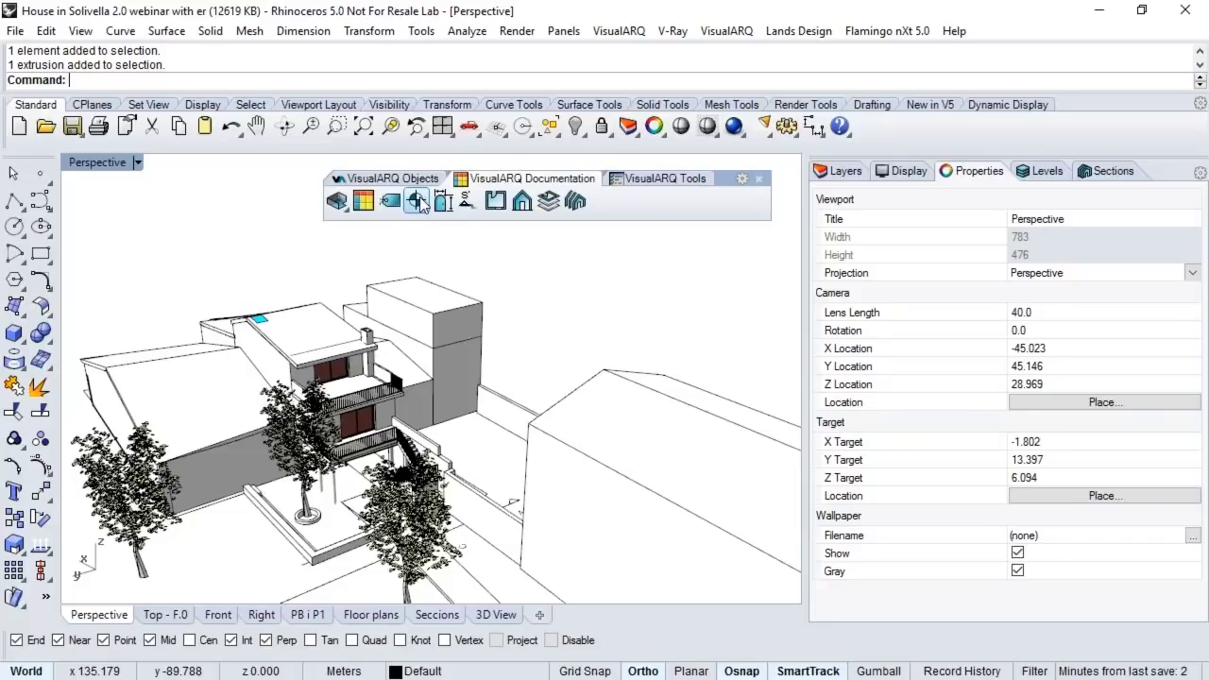
left_click(417, 202)
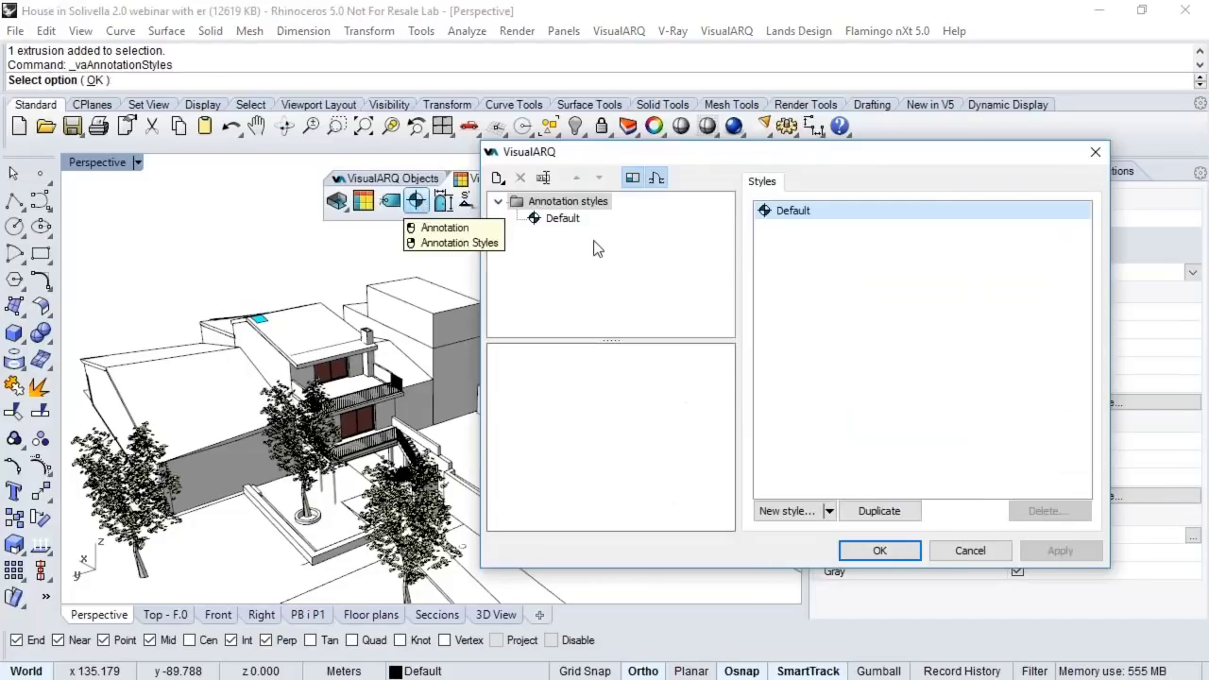
left_click(563, 218)
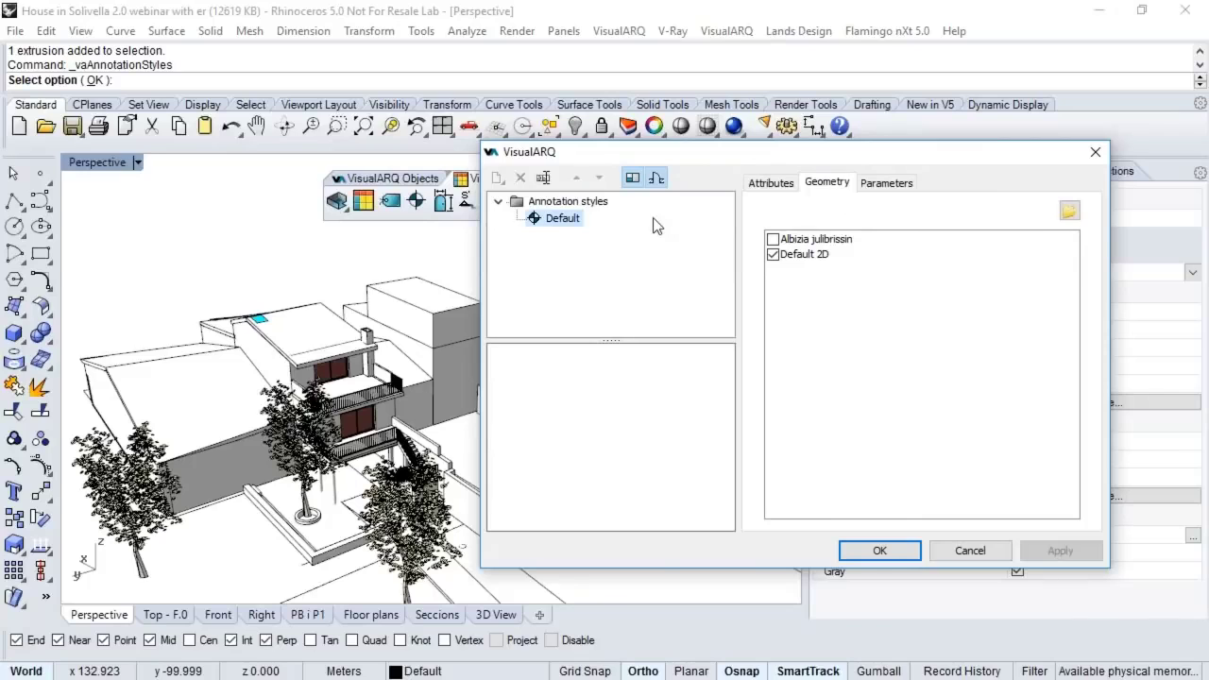
left_click(950, 554)
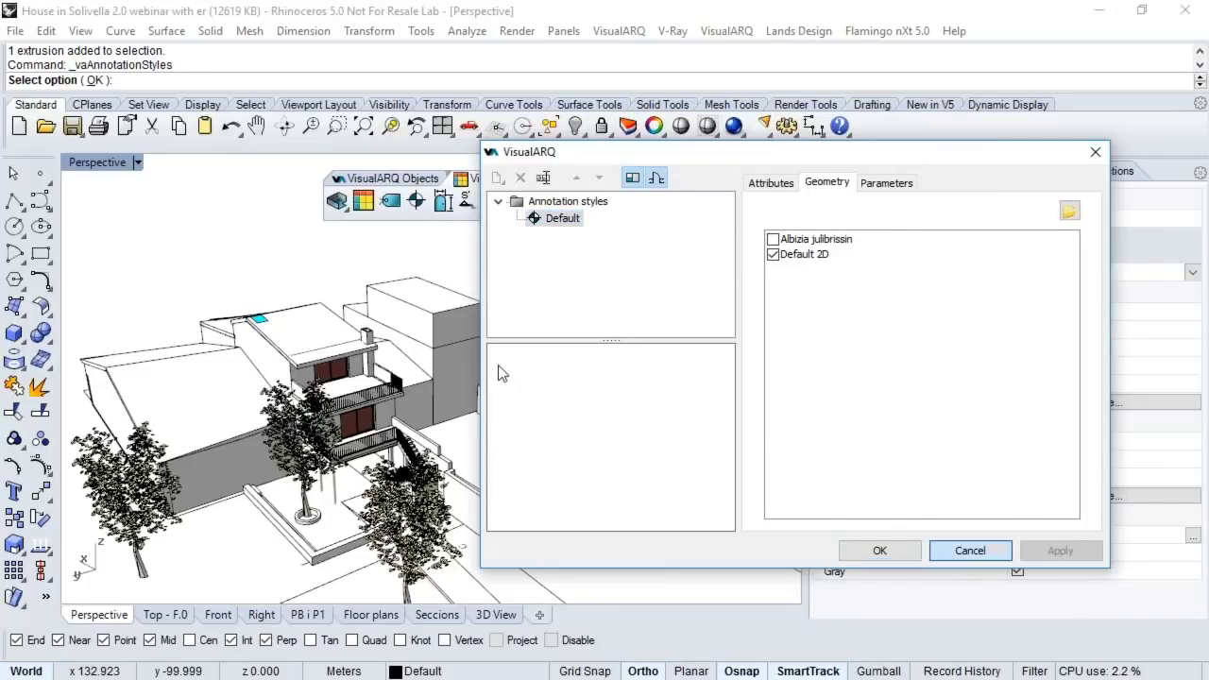
Step: Define the graphic scale bar beside section mark C' as a block named Scale Symbol, with its base point at the bar's 1m end
scroll(623, 377, "up", 8)
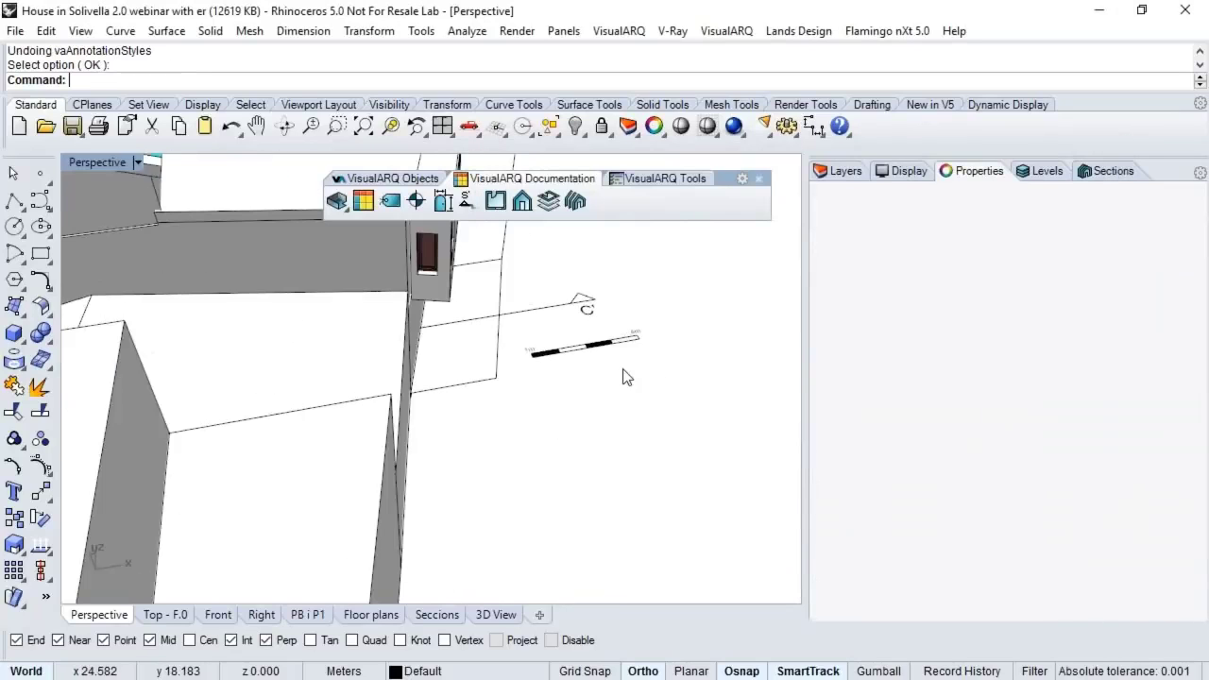
left_click_drag(630, 421, 559, 333)
left_click(558, 334)
scroll(558, 334, "up", 4)
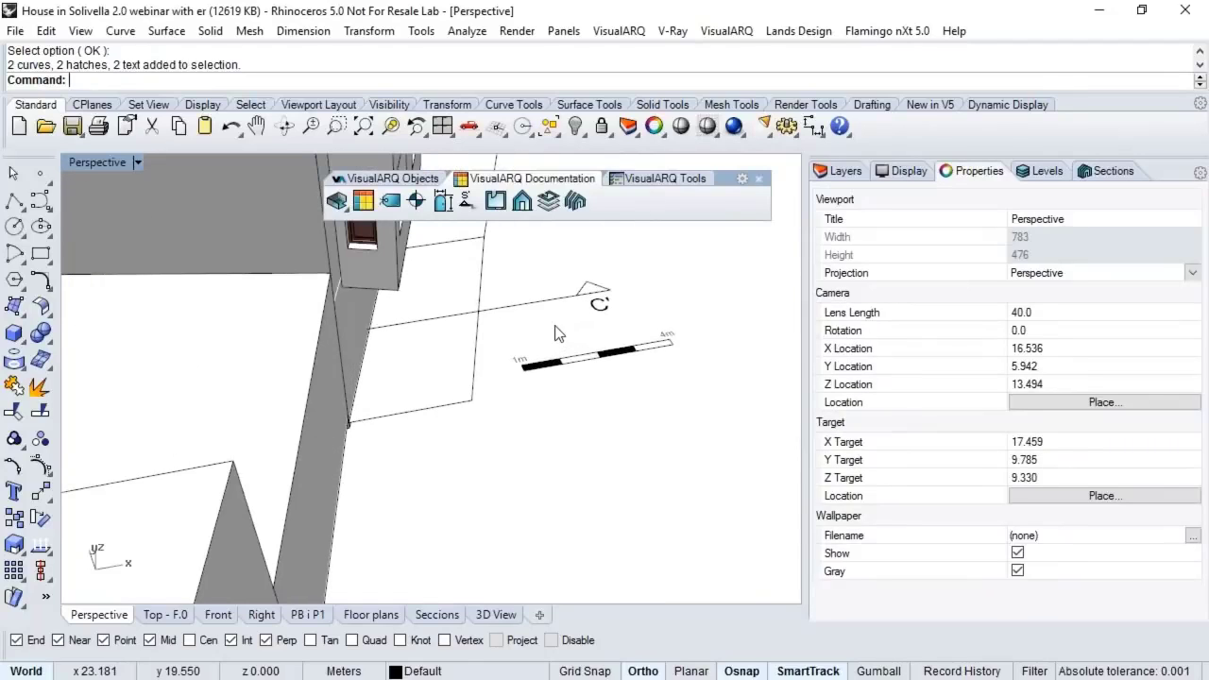
type("Blo")
key("Return")
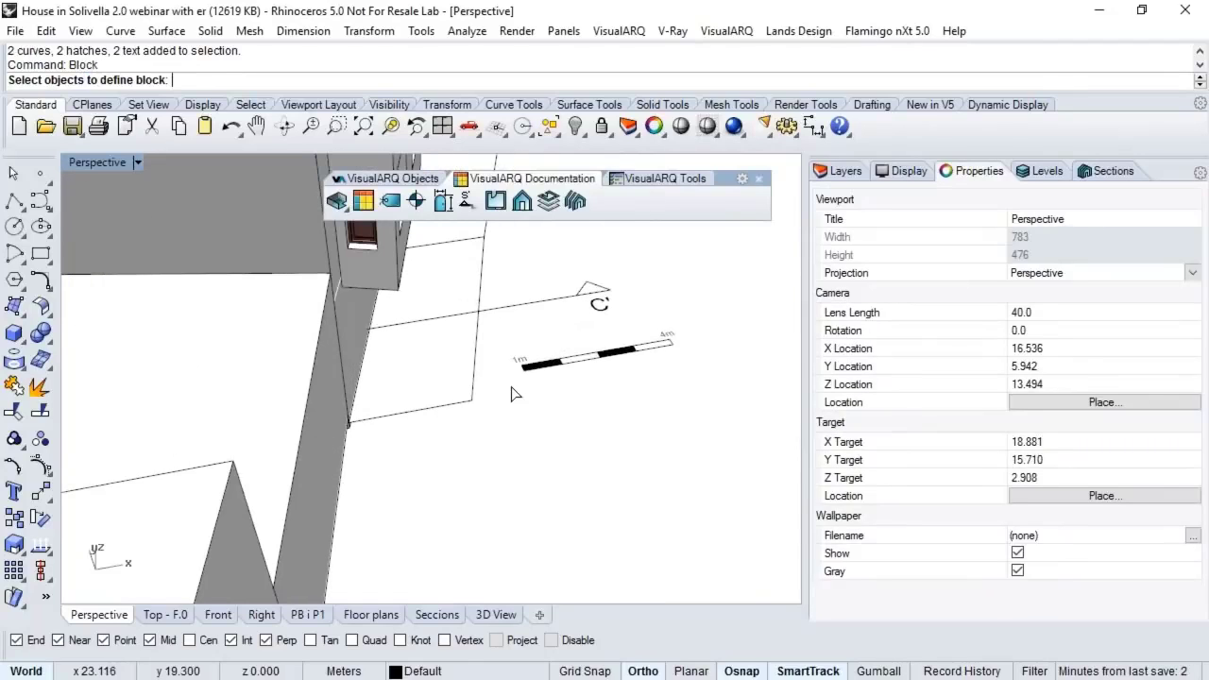
left_click_drag(734, 326, 501, 391)
key("Return")
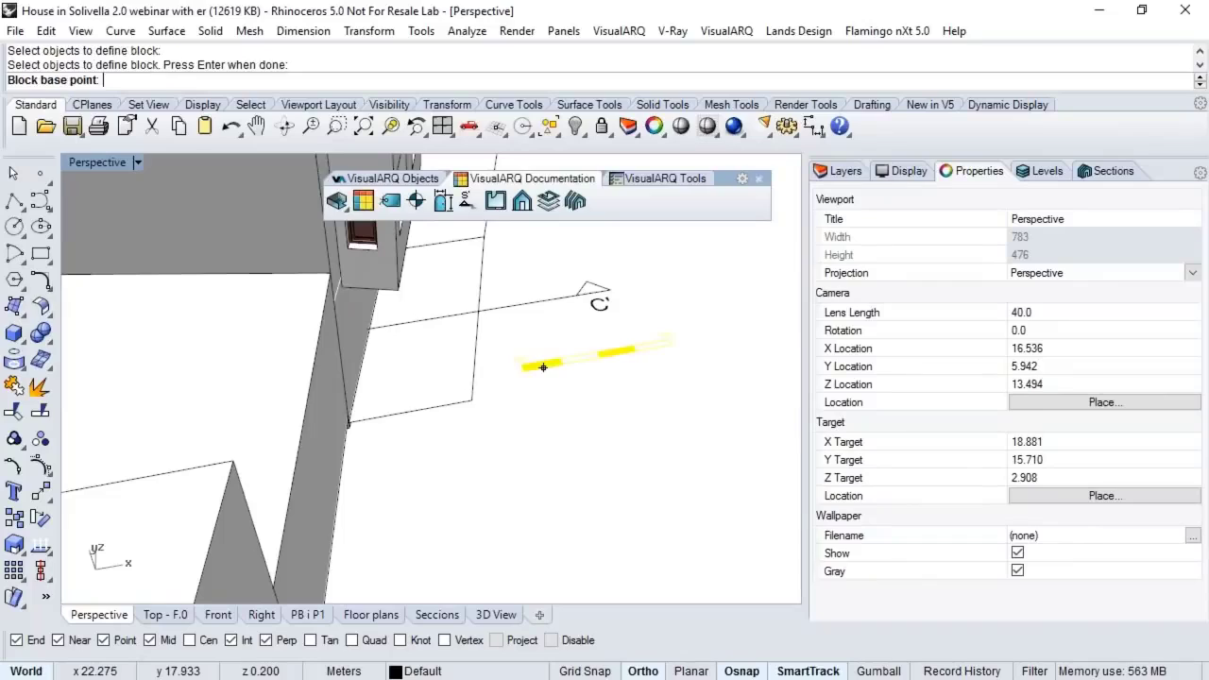
left_click(609, 406)
type("Sca")
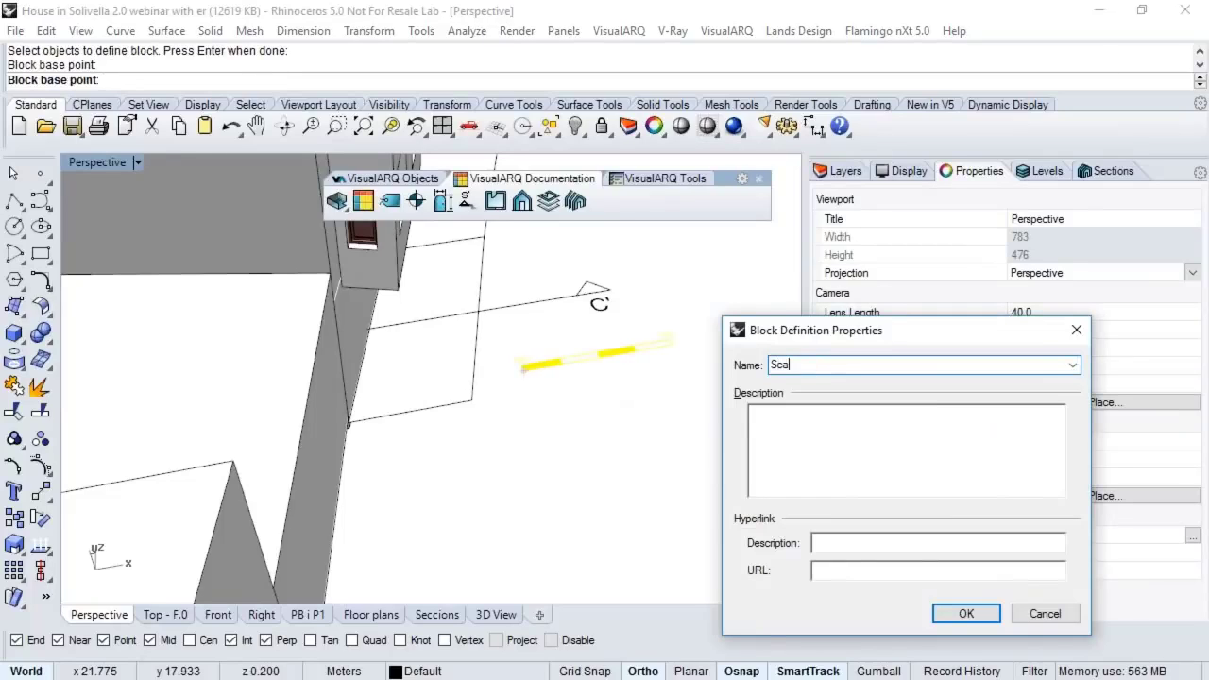
type("le Symbol")
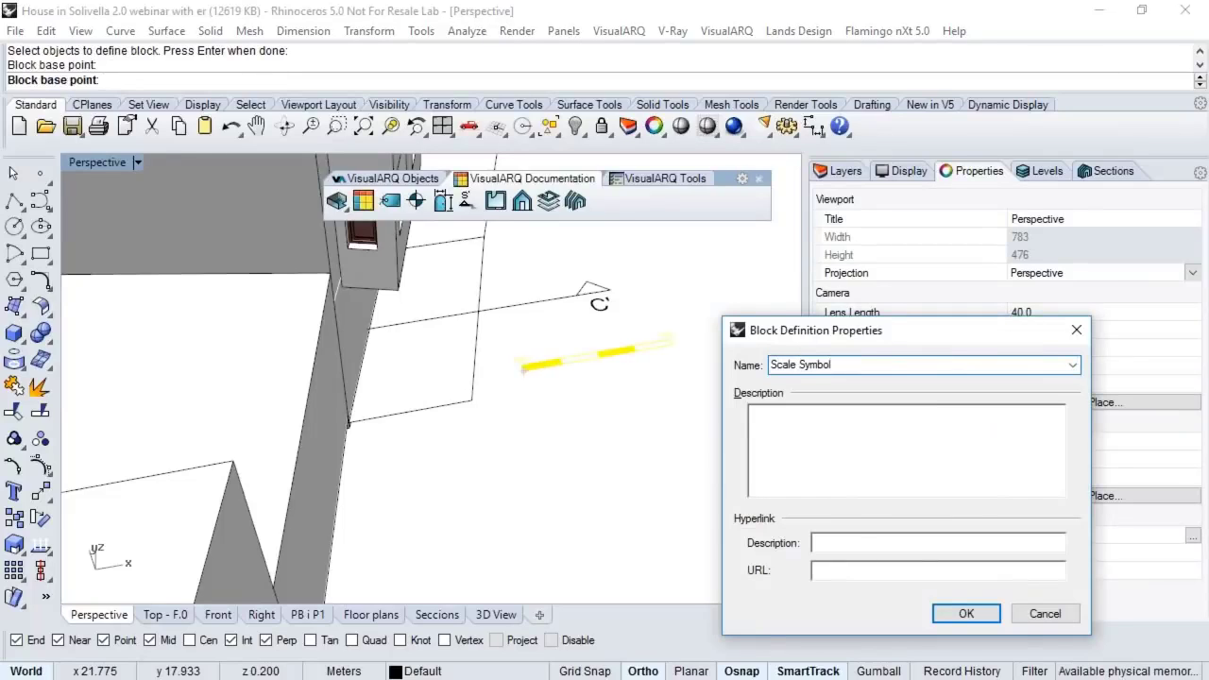
left_click(964, 614)
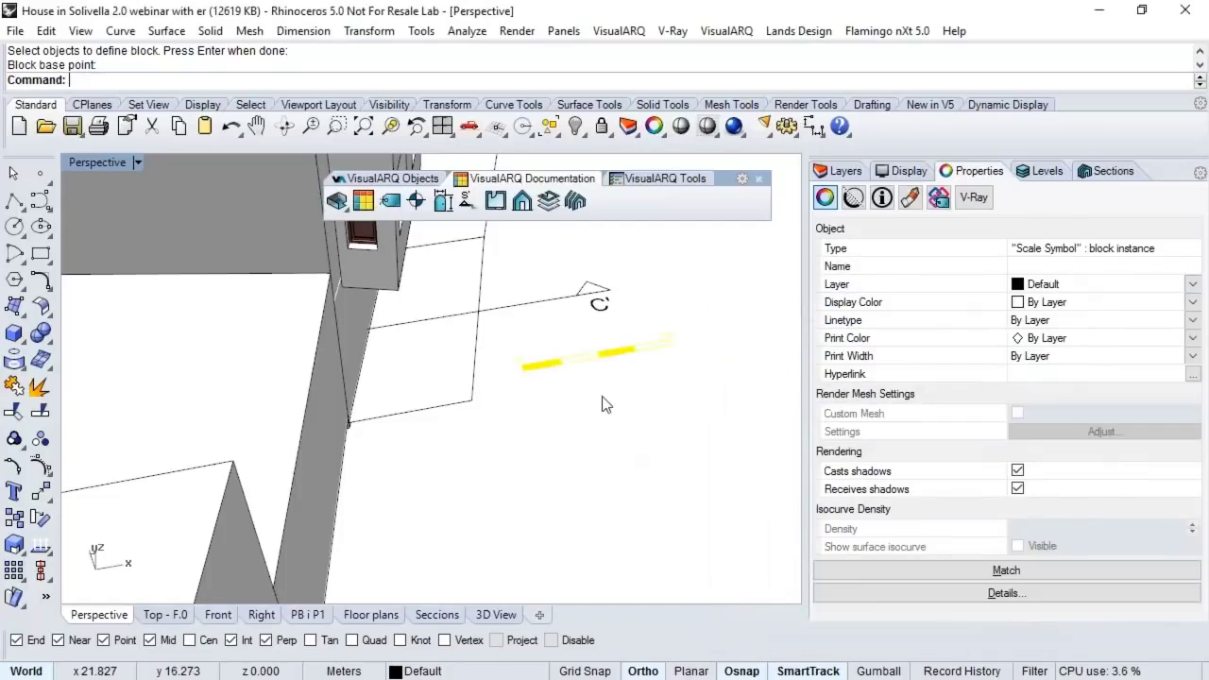
Step: Deselect the scale bar block, then reopen the annotation styles and check the Default style's geometry list for the Scale Symbol block
mouse_move(599, 402)
right_mouse_down()
mouse_move(410, 422)
mouse_move(433, 406)
right_mouse_up()
key("Escape")
scroll(424, 414, "up", 3)
scroll(422, 419, "up", 3)
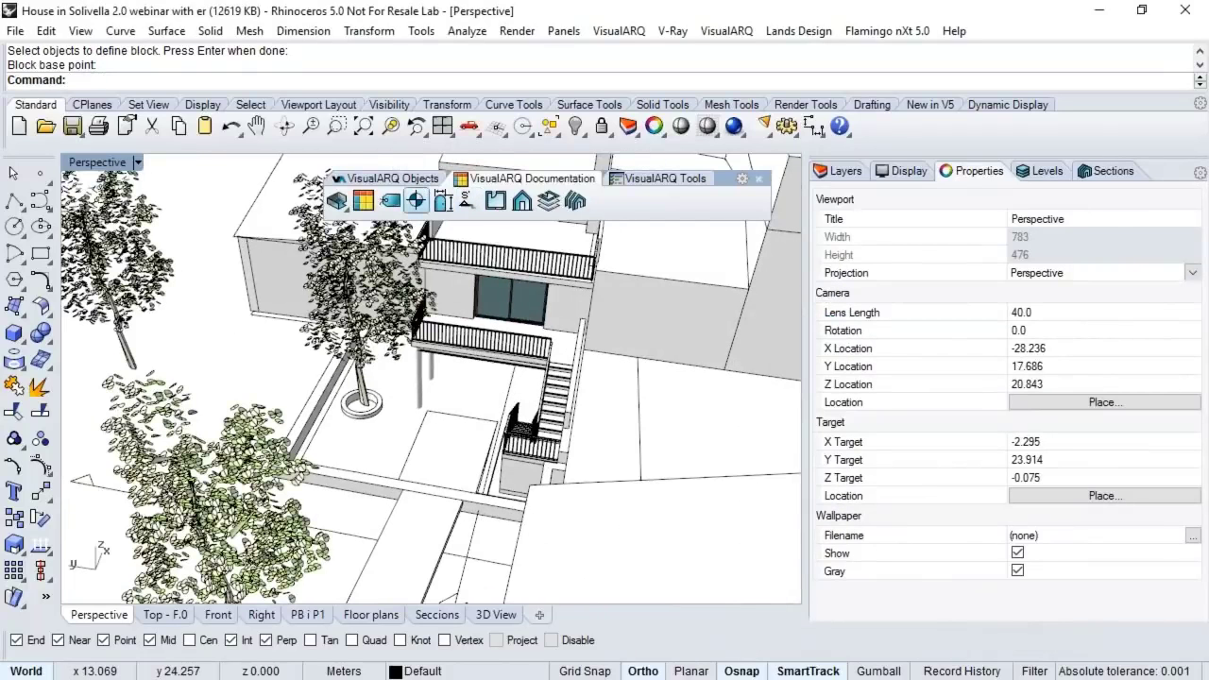
left_click(415, 200)
left_click(563, 219)
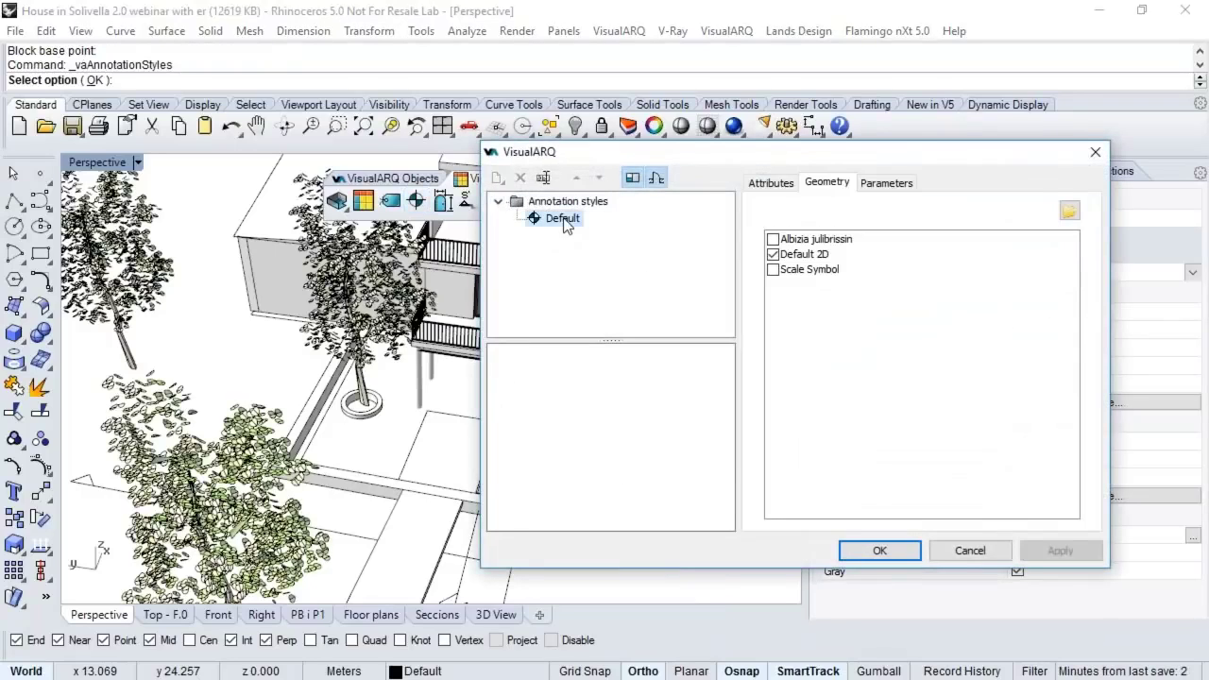
Step: Rename the Default annotation style as Scale symbol and assign it the Scale Symbol block instead of Default 2D
left_click(564, 220)
type("Ss")
type("ale symbol")
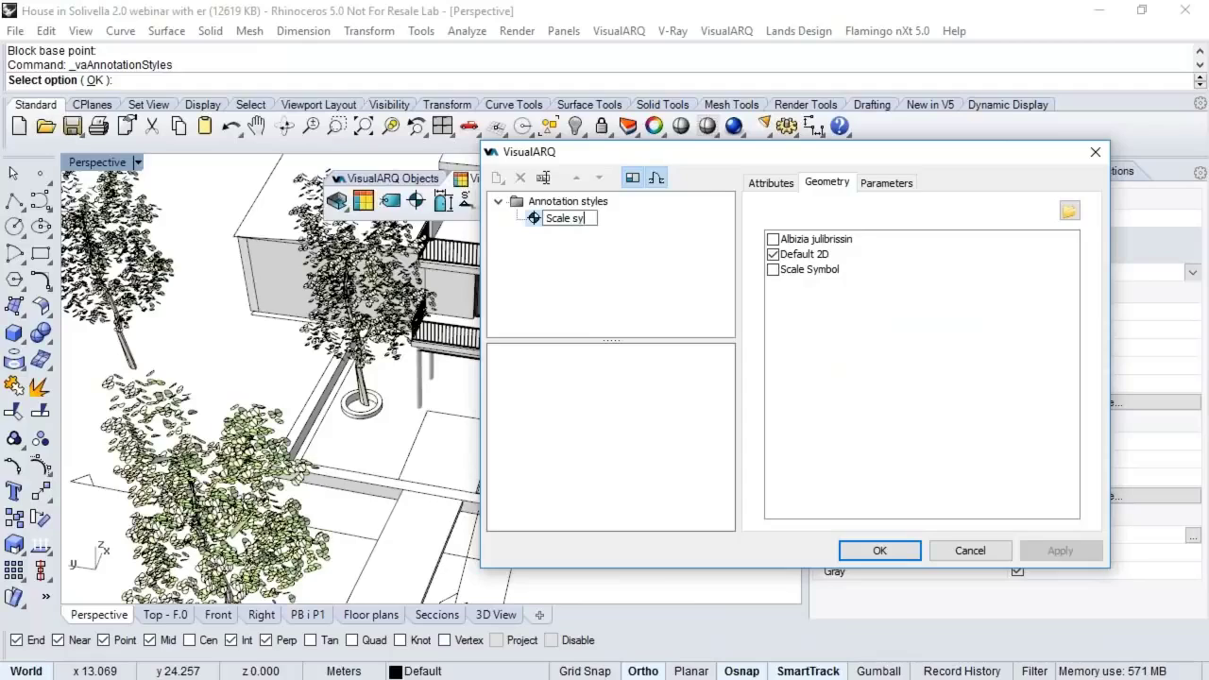
left_click(772, 269)
left_click(772, 255)
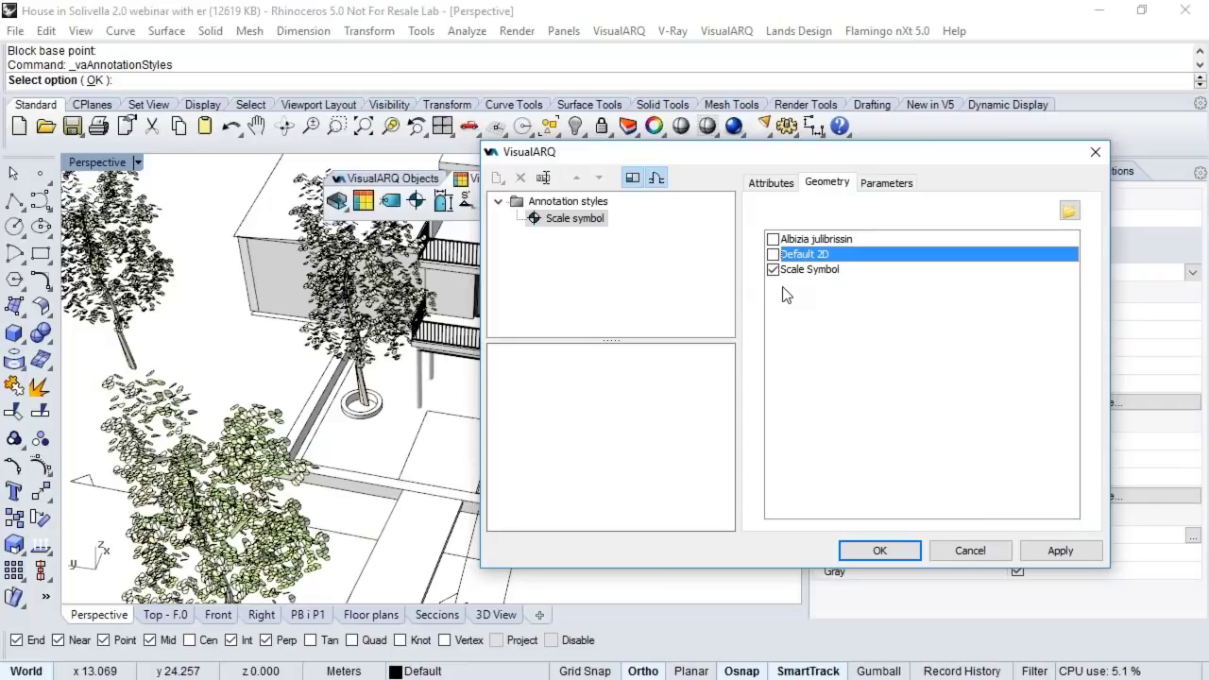
left_click(879, 550)
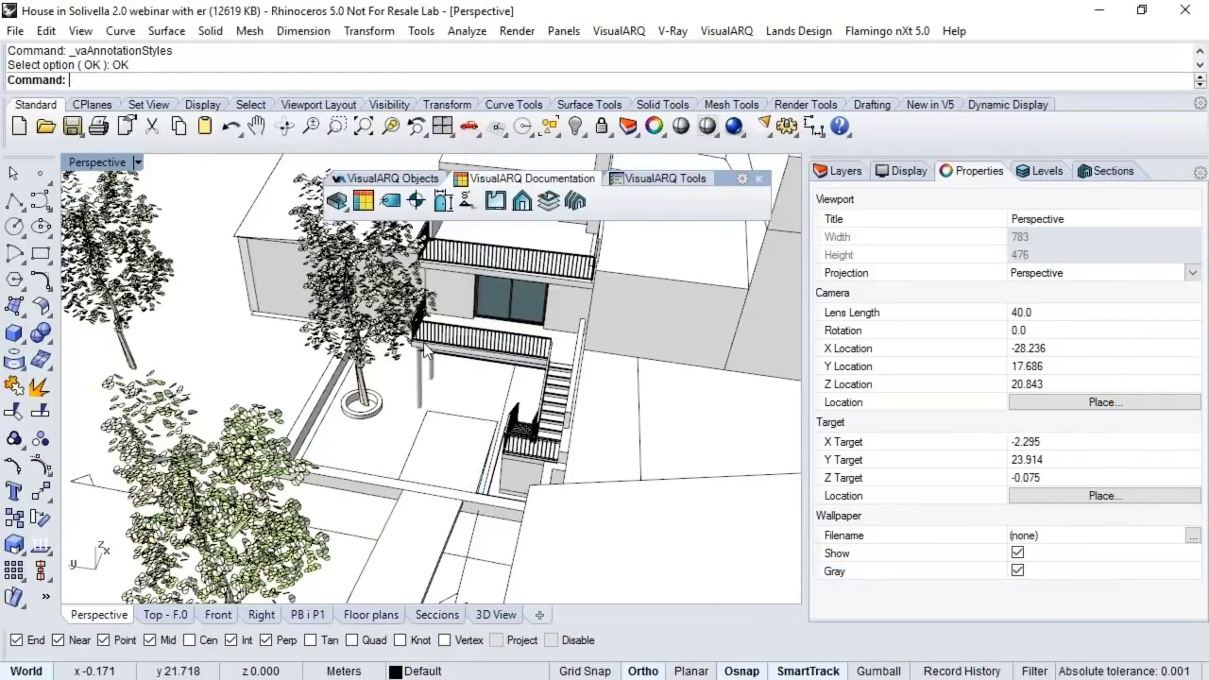
right_click_drag(425, 350, 491, 348)
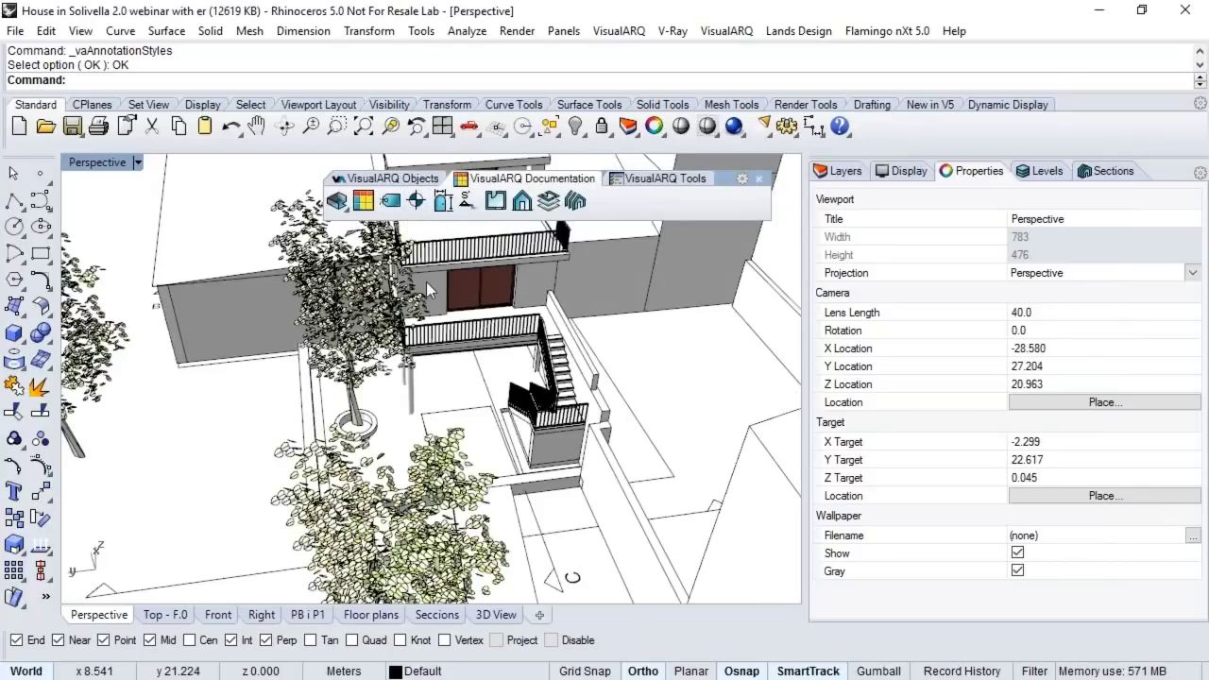
right_click_drag(426, 282, 406, 381)
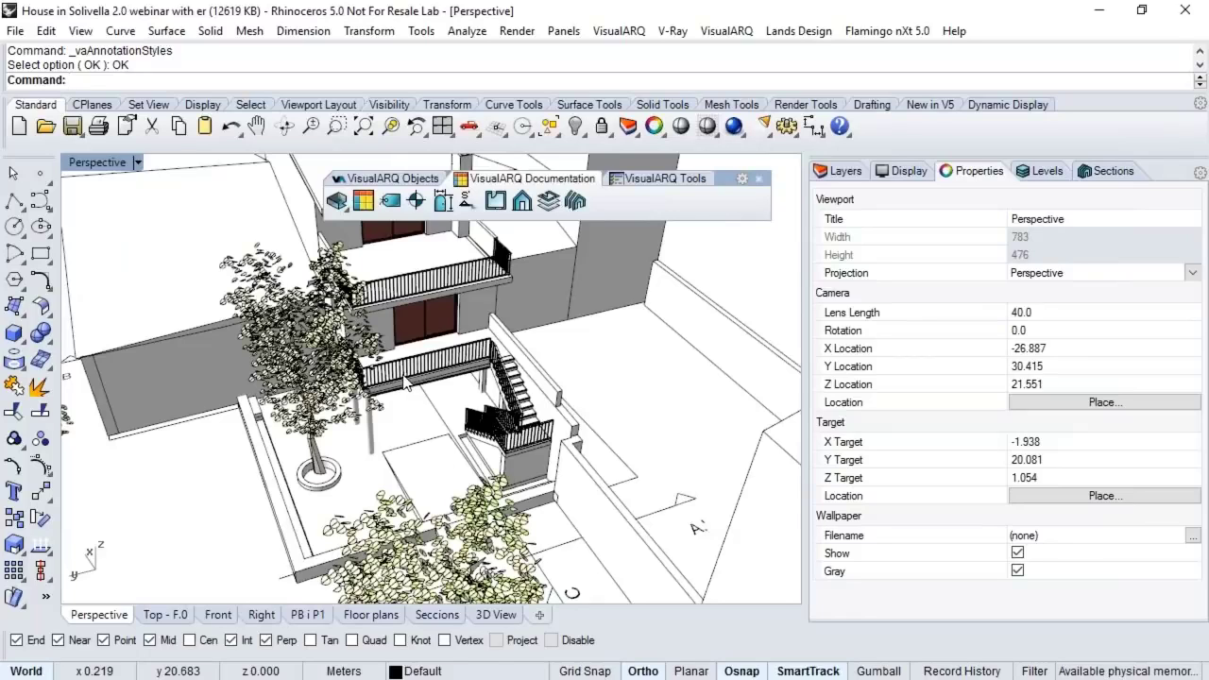
right_click_drag(406, 381, 477, 482)
scroll(477, 481, "up", 3)
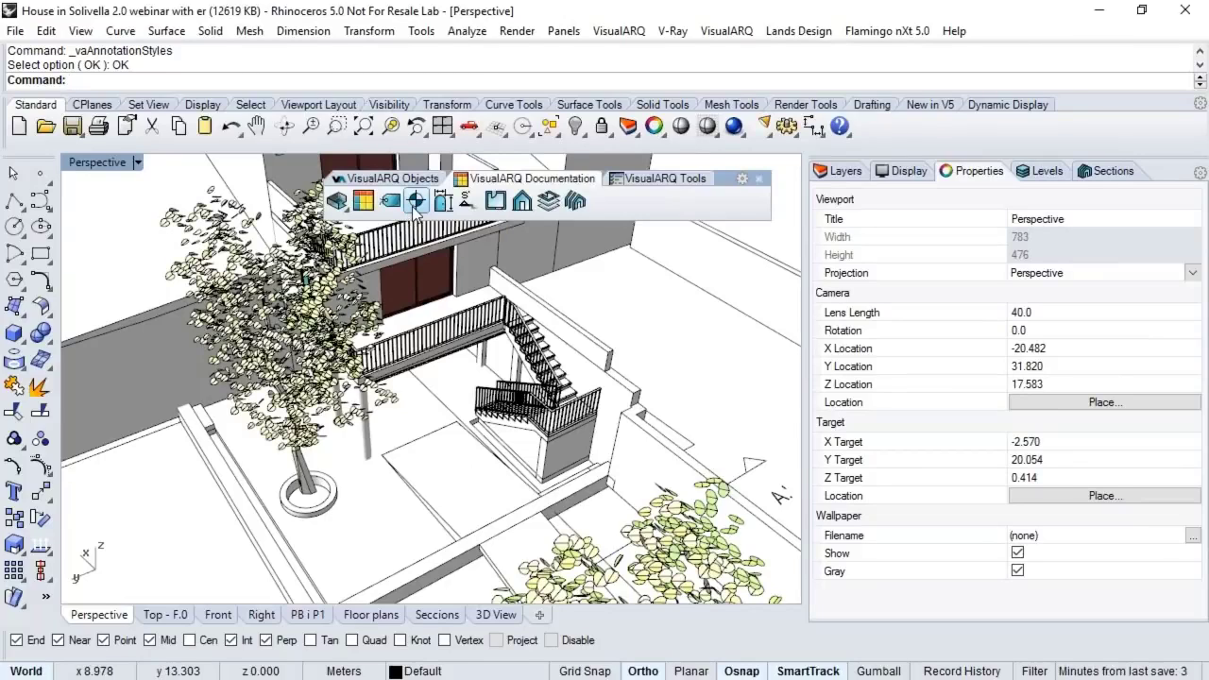
scroll(421, 232, "down", 5)
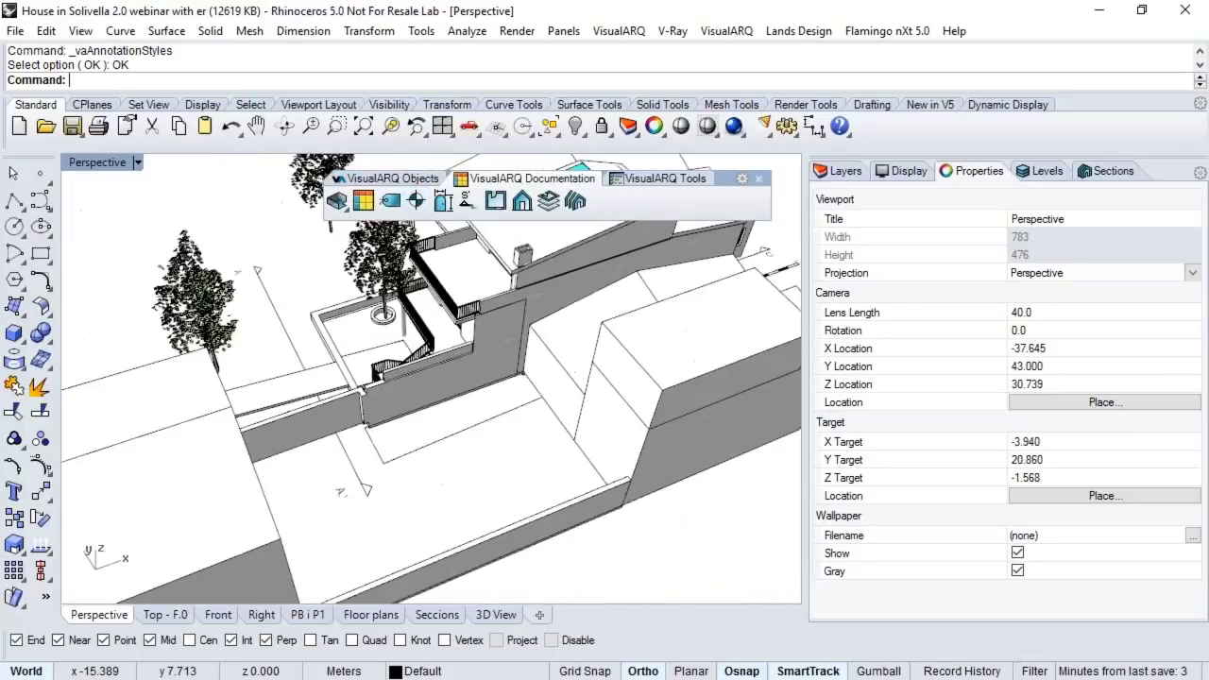
right_click_drag(524, 414, 335, 348, "shift")
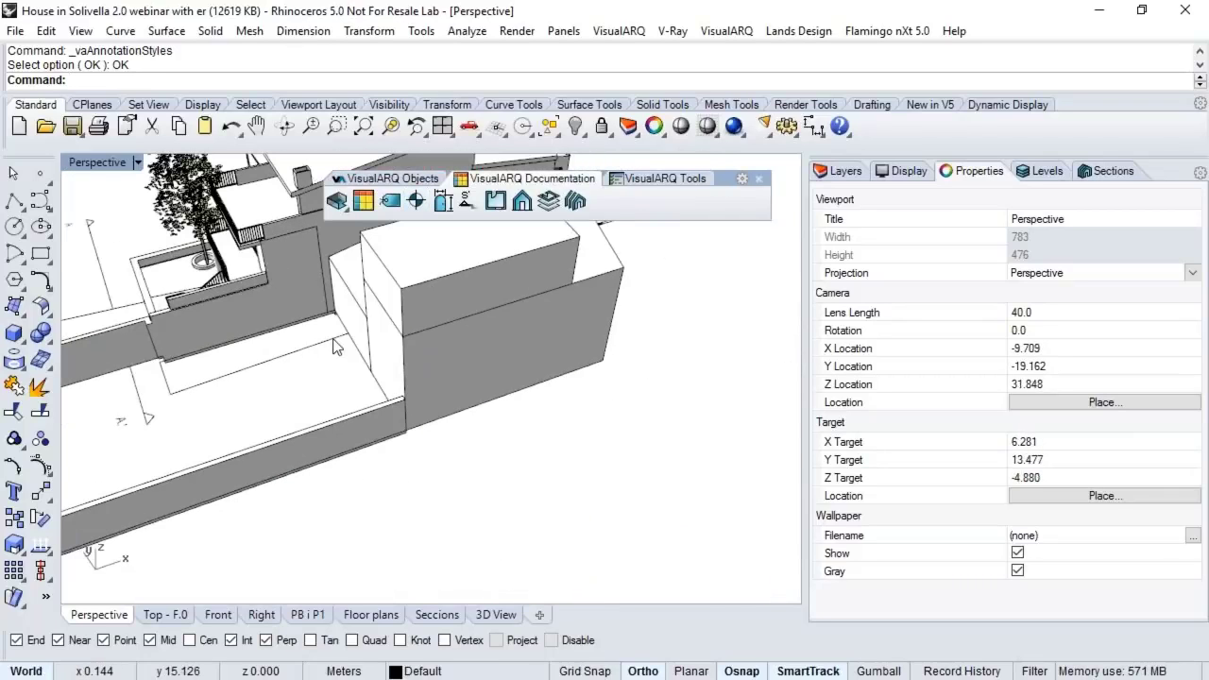
Step: Open the Elevation Mark definition in Grasshopper and narrow its window so the mark preview shows in the Perspective viewport
type("Grasshopper")
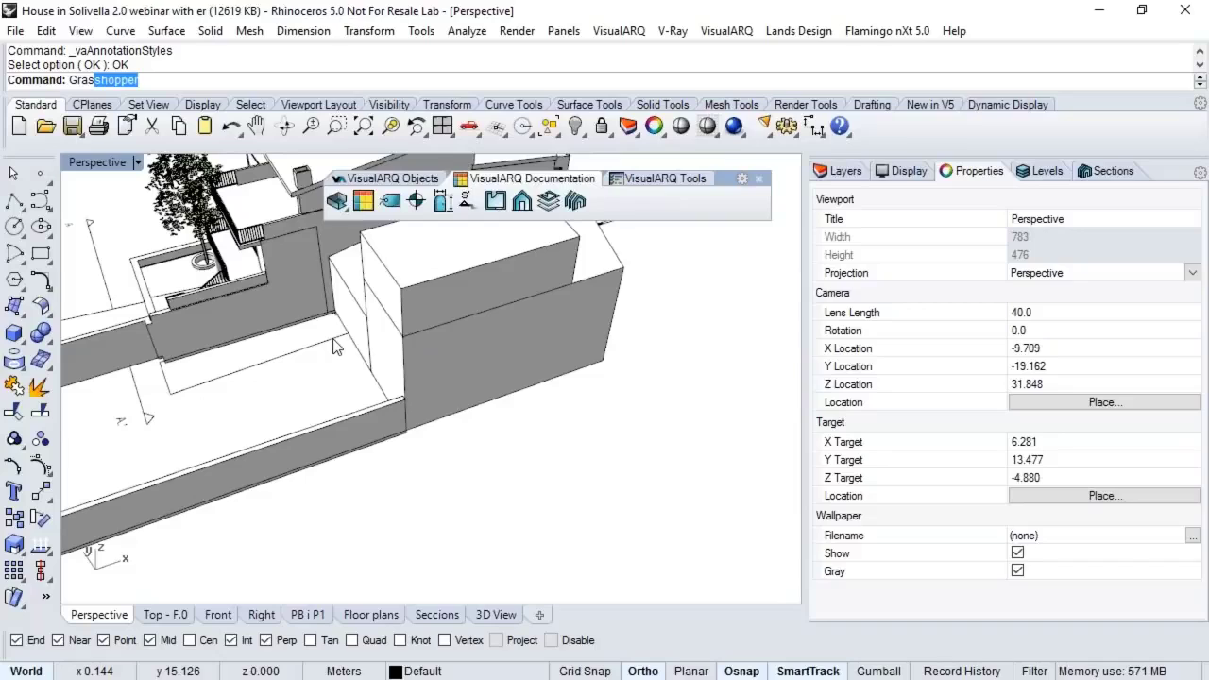
key("Return")
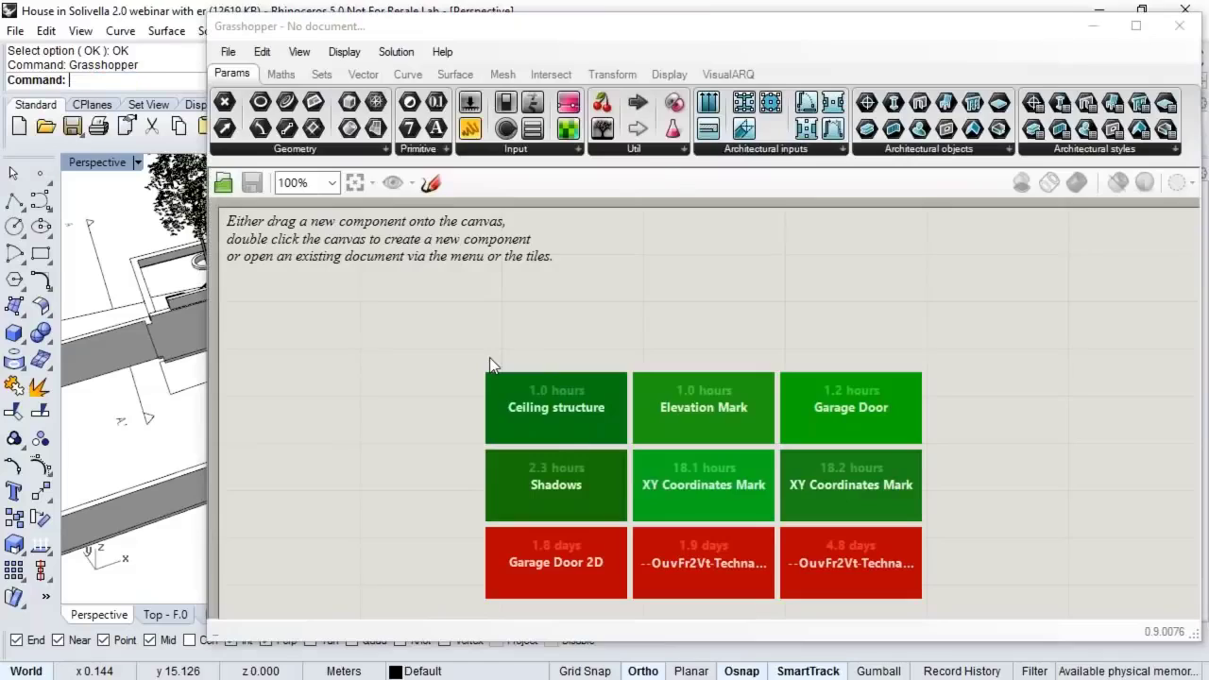
left_click(666, 393)
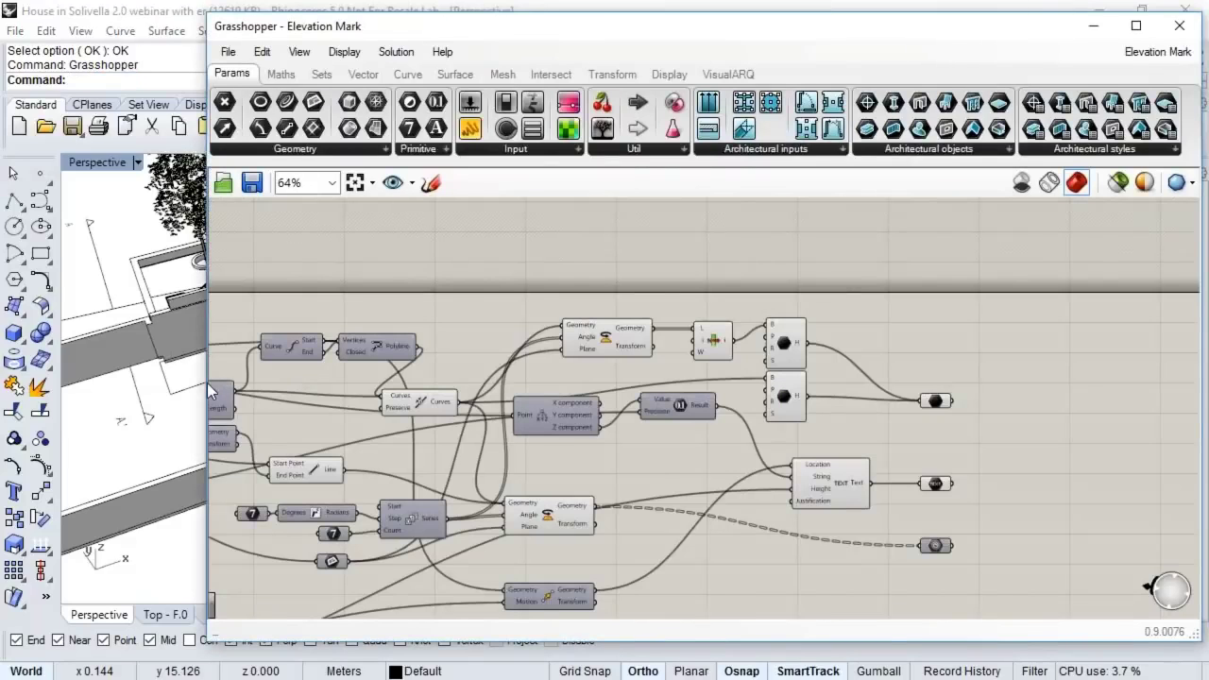
left_click_drag(206, 383, 546, 383)
scroll(335, 416, "up", 5)
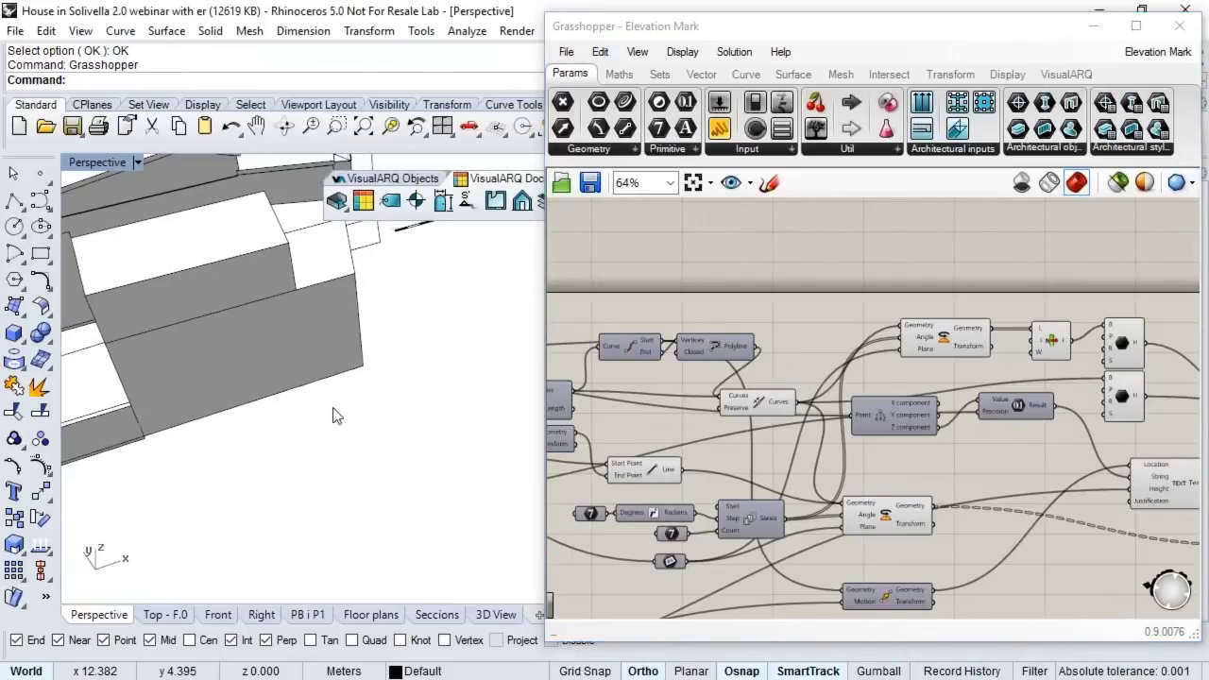
scroll(336, 416, "down", 5)
scroll(397, 507, "up", 5)
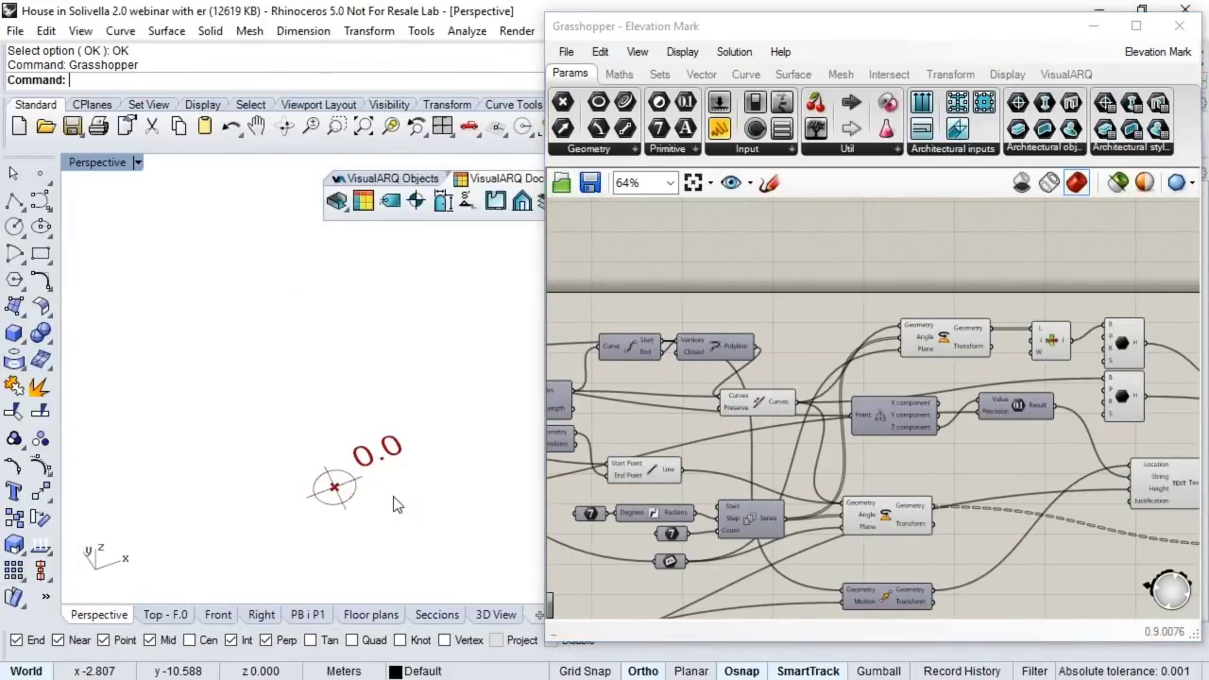
scroll(778, 421, "down", 2)
Step: Examine the definition's hatch, text and curve output parameters and find the Text parameter among the architectural objects
scroll(983, 388, "up", 4)
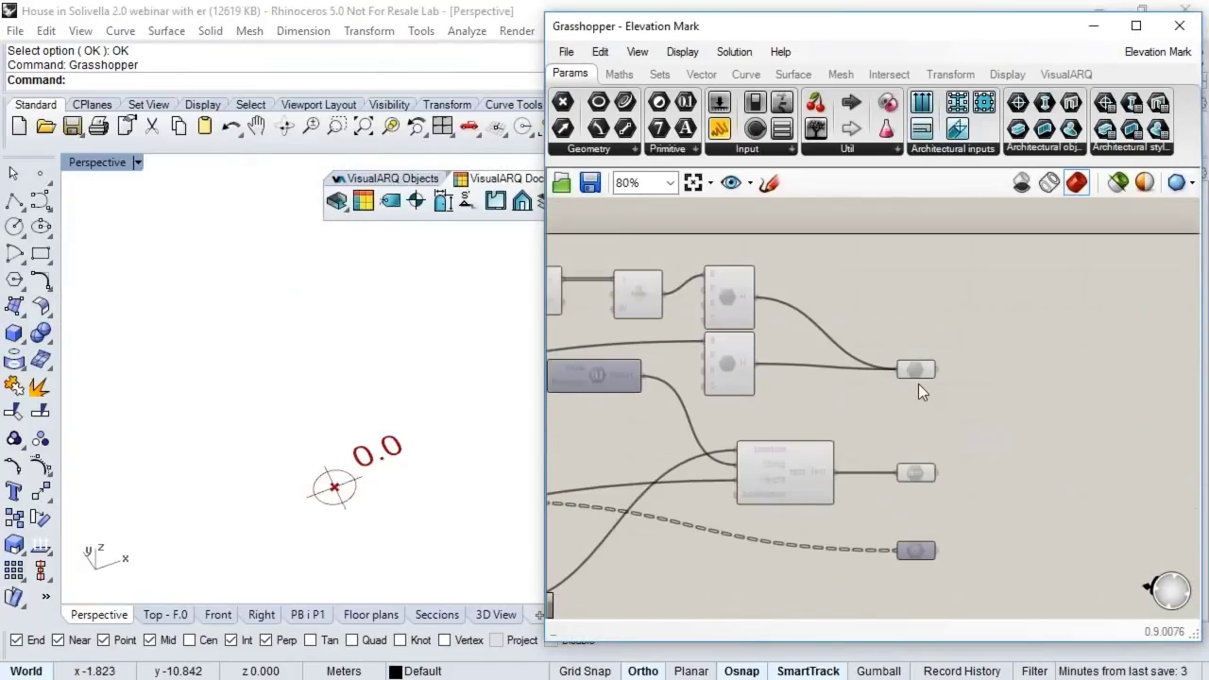
scroll(918, 383, "up", 3)
left_click(885, 516)
right_click_drag(873, 355, 874, 180)
left_click(879, 458)
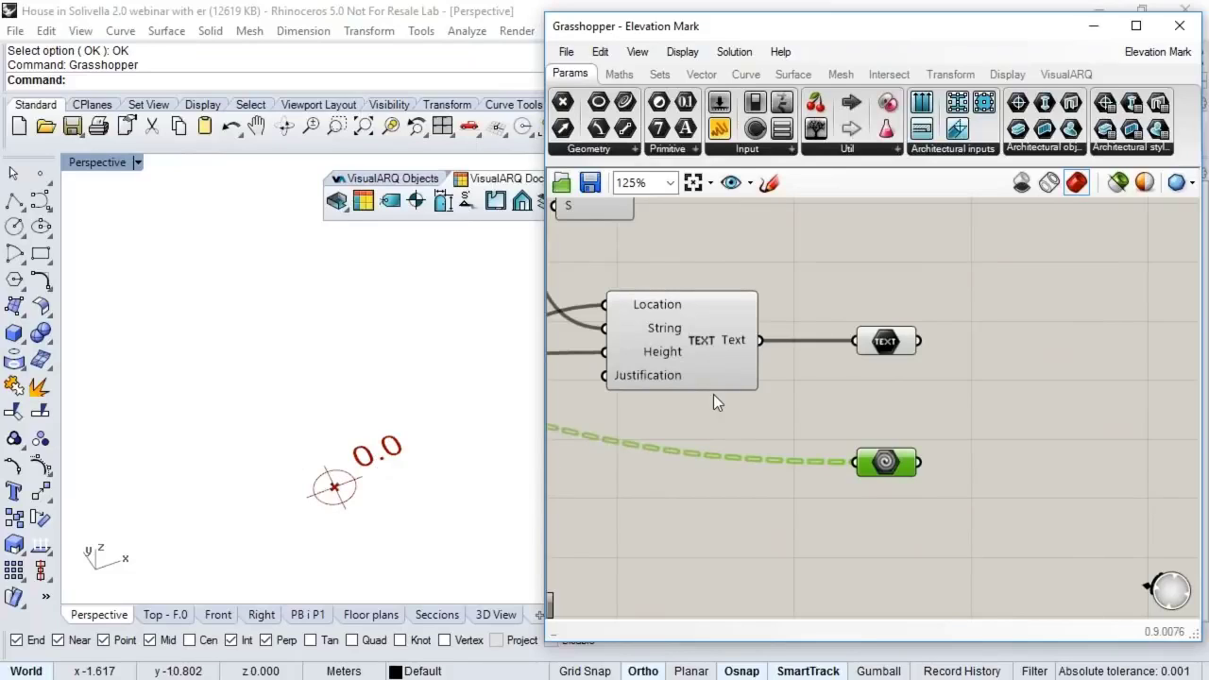
right_click_drag(926, 446, 928, 501)
left_click(885, 397)
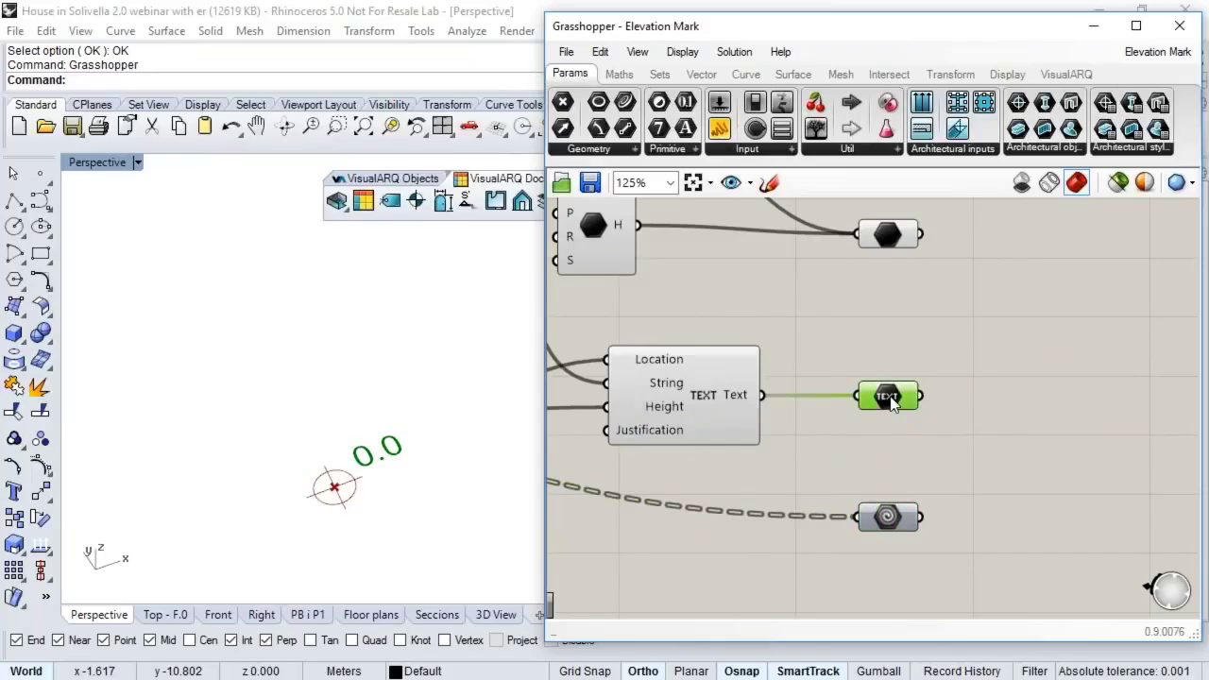
left_click_drag(885, 406, 879, 415)
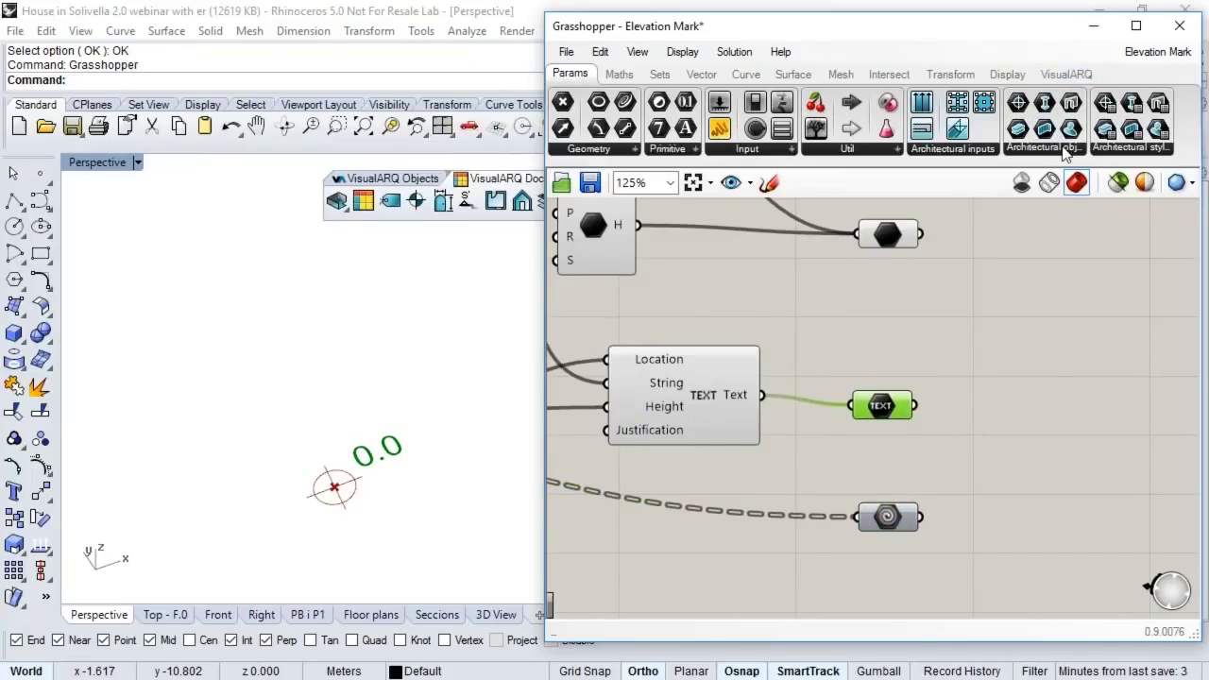
left_click(1065, 151)
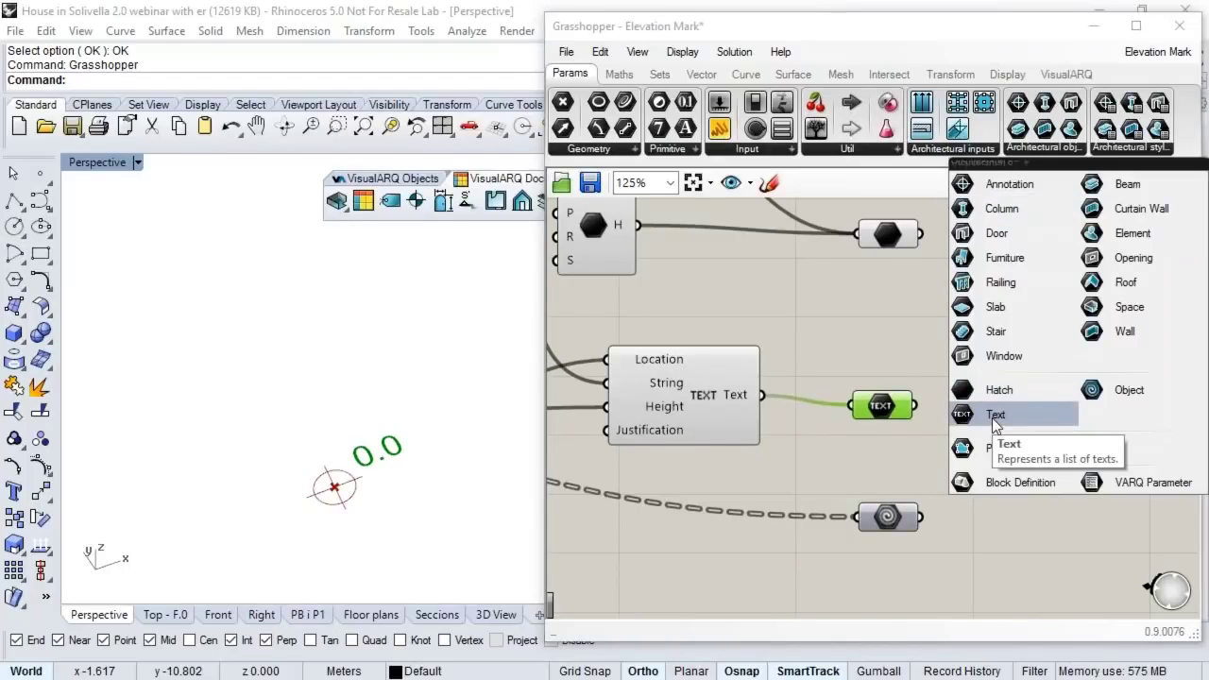
left_click(883, 359)
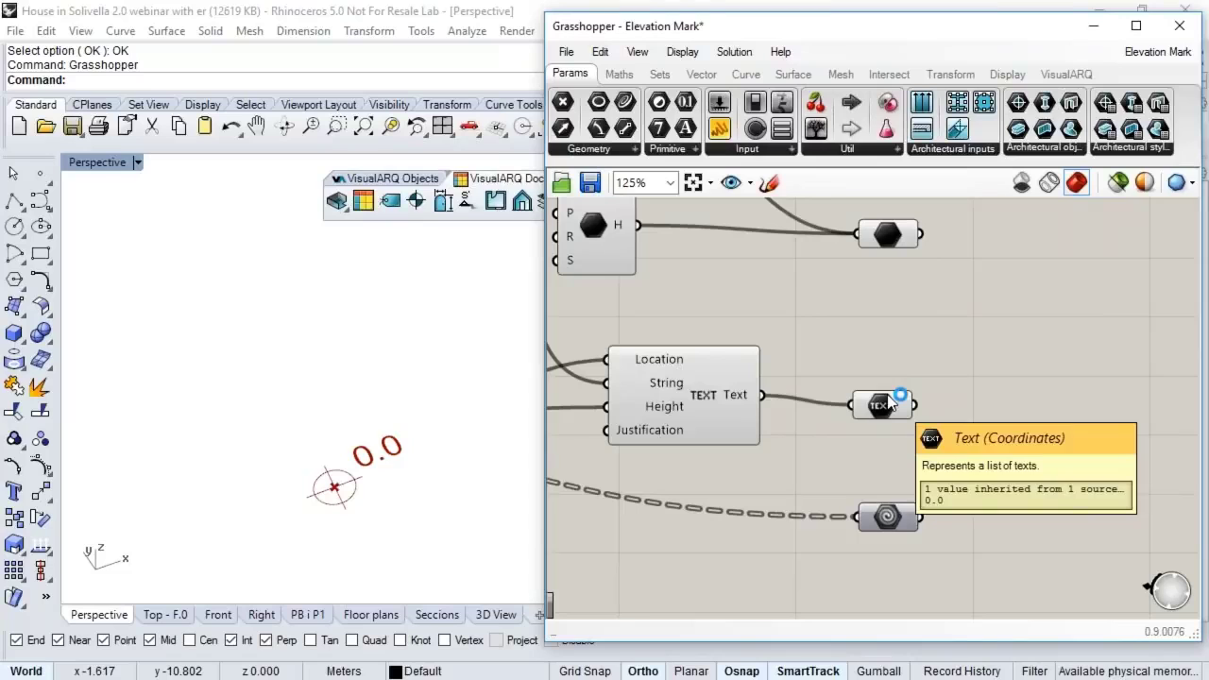
Step: Set the Radius slider of the Elevation Mark definition to 0.164 and save the definition, leaving Grasshopper minimized
scroll(883, 359, "down", 8)
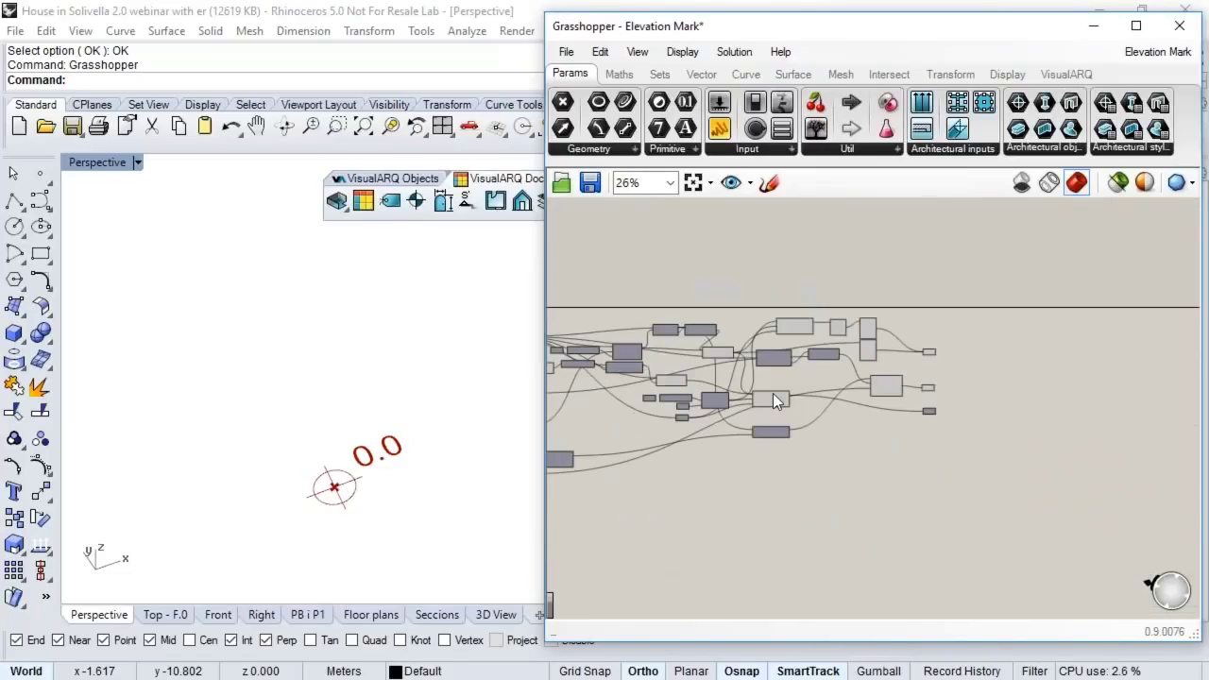
scroll(600, 359, "up", 8)
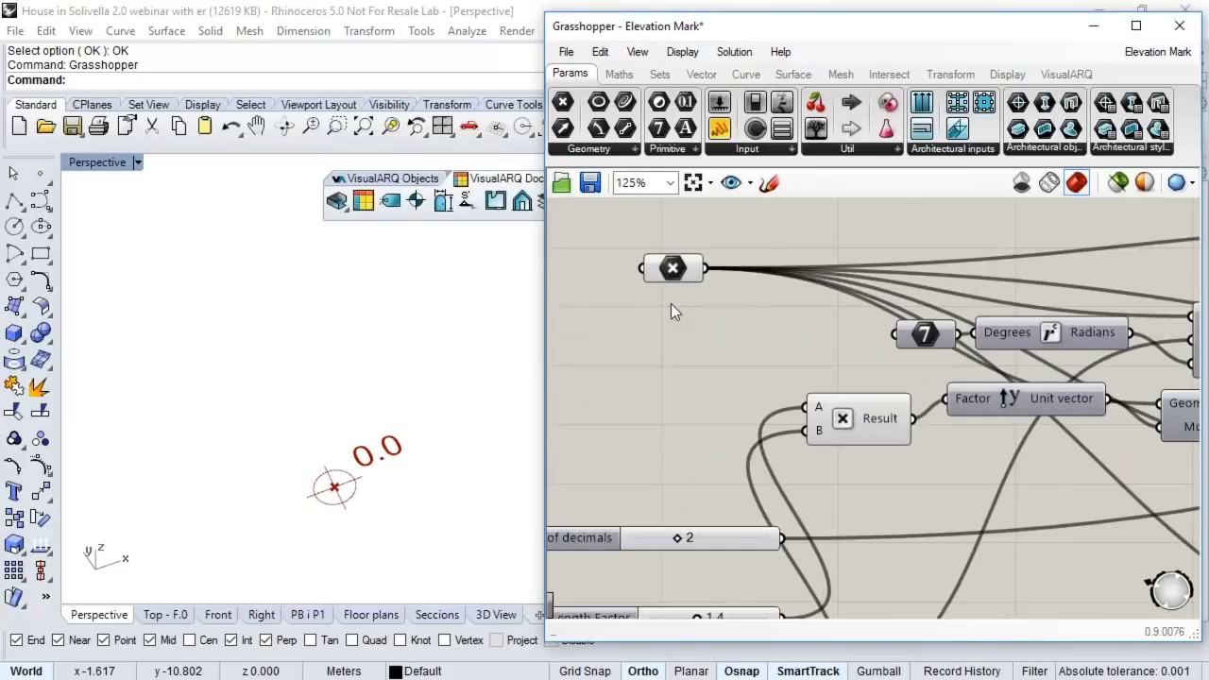
left_click_drag(672, 269, 674, 305)
right_click_drag(693, 493, 750, 347)
left_click_drag(735, 403, 745, 402)
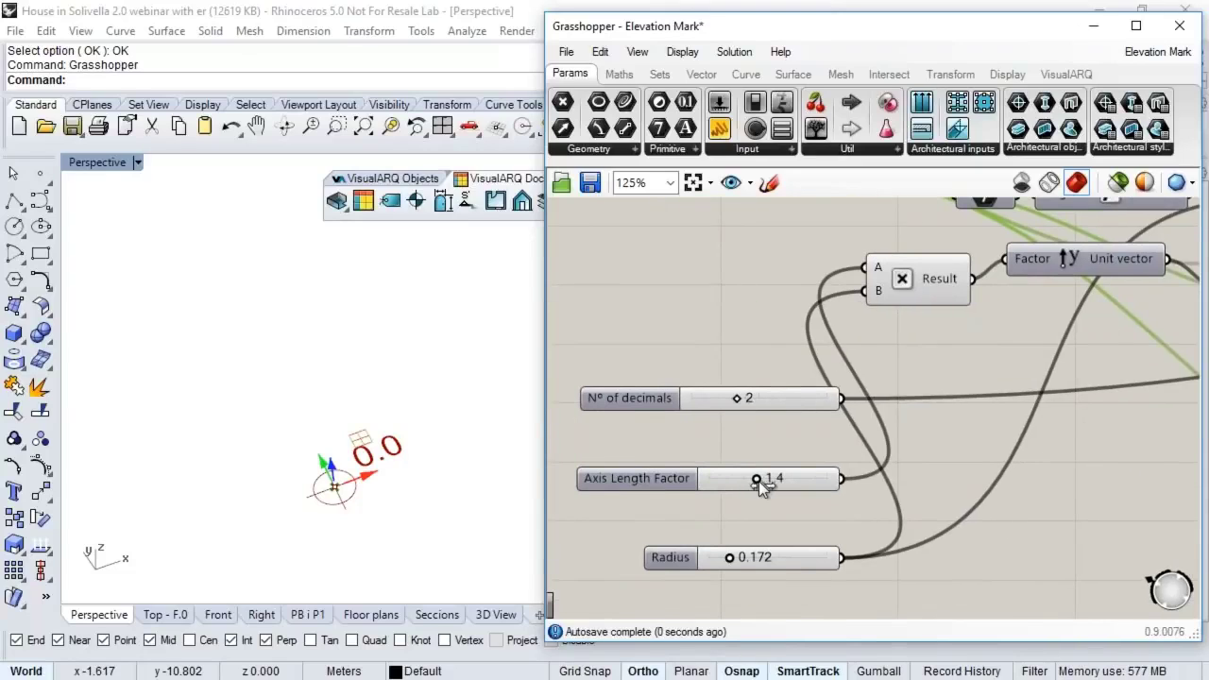
right_click_drag(758, 481, 736, 298)
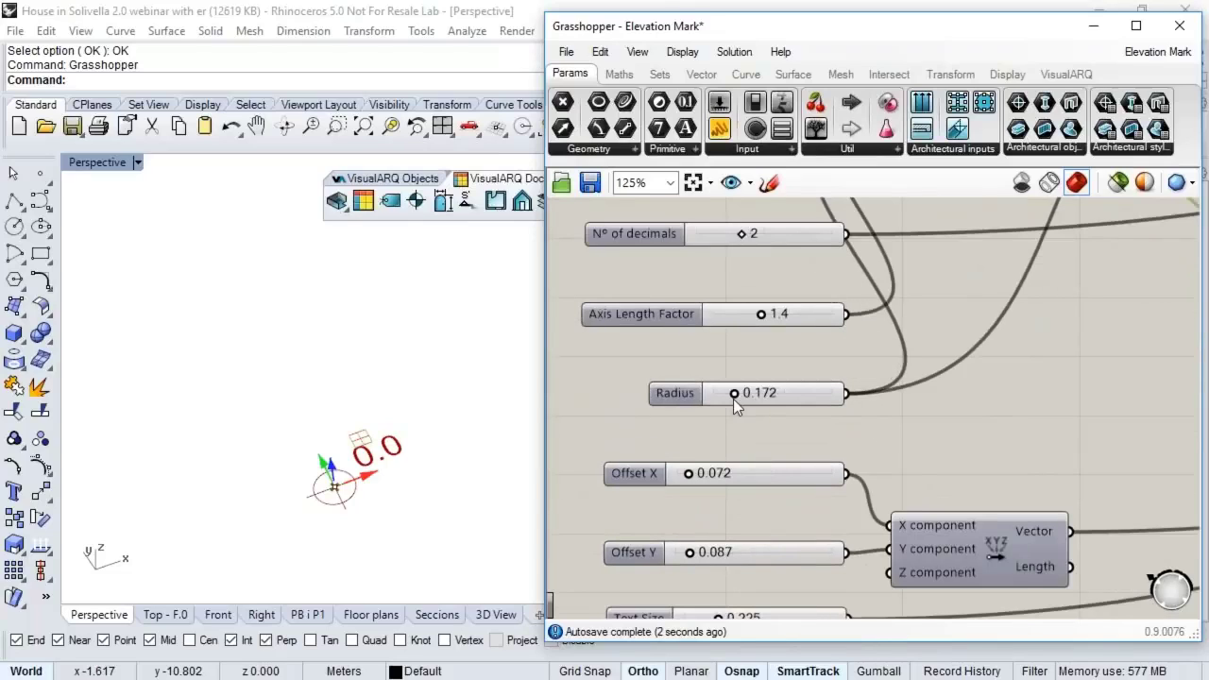
mouse_move(733, 396)
left_mouse_down()
mouse_move(751, 395)
mouse_move(733, 393)
left_mouse_up()
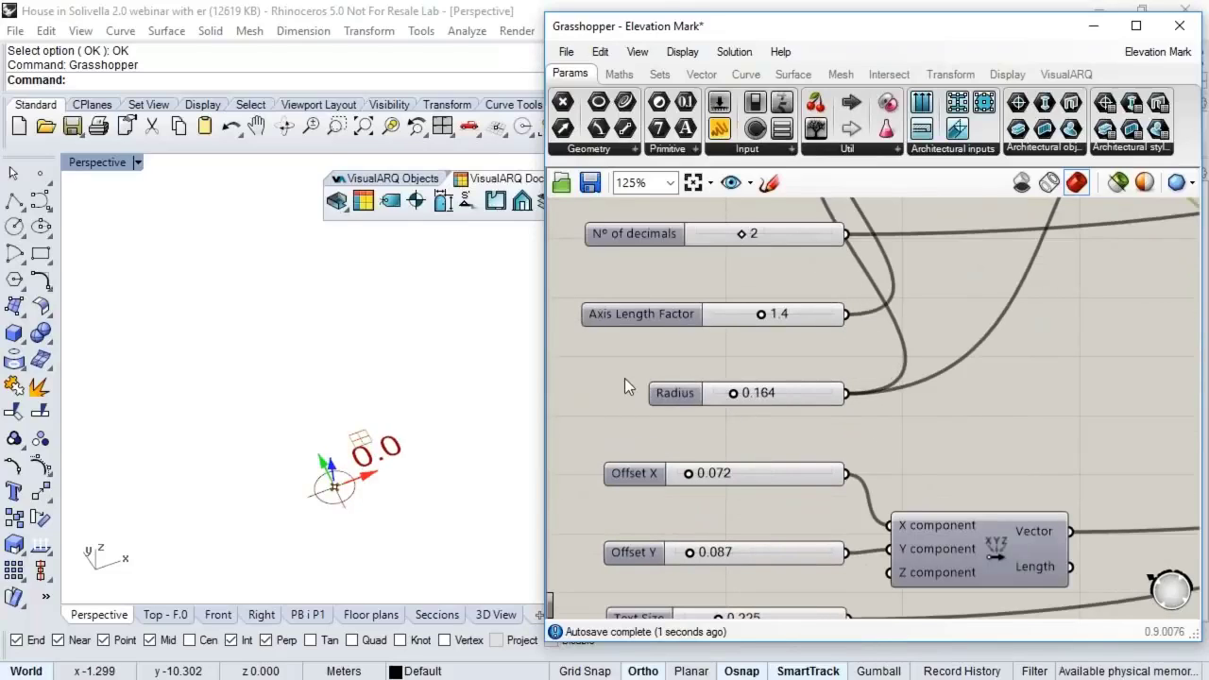
left_click(587, 184)
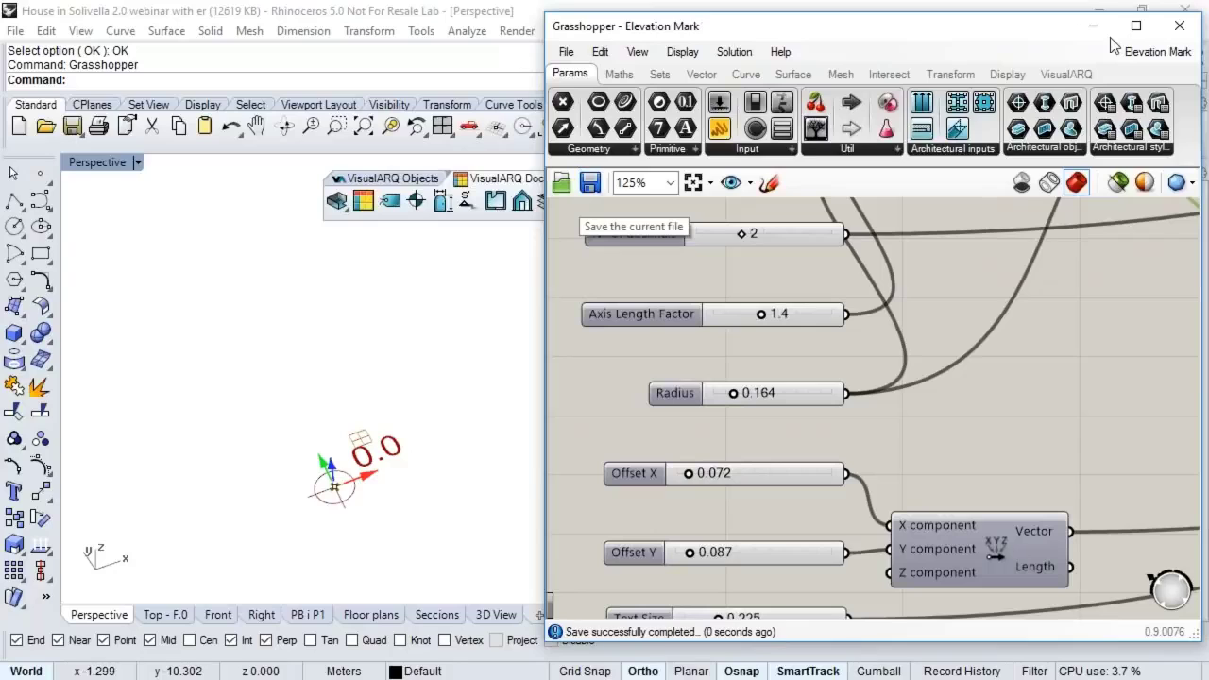
left_click(1093, 25)
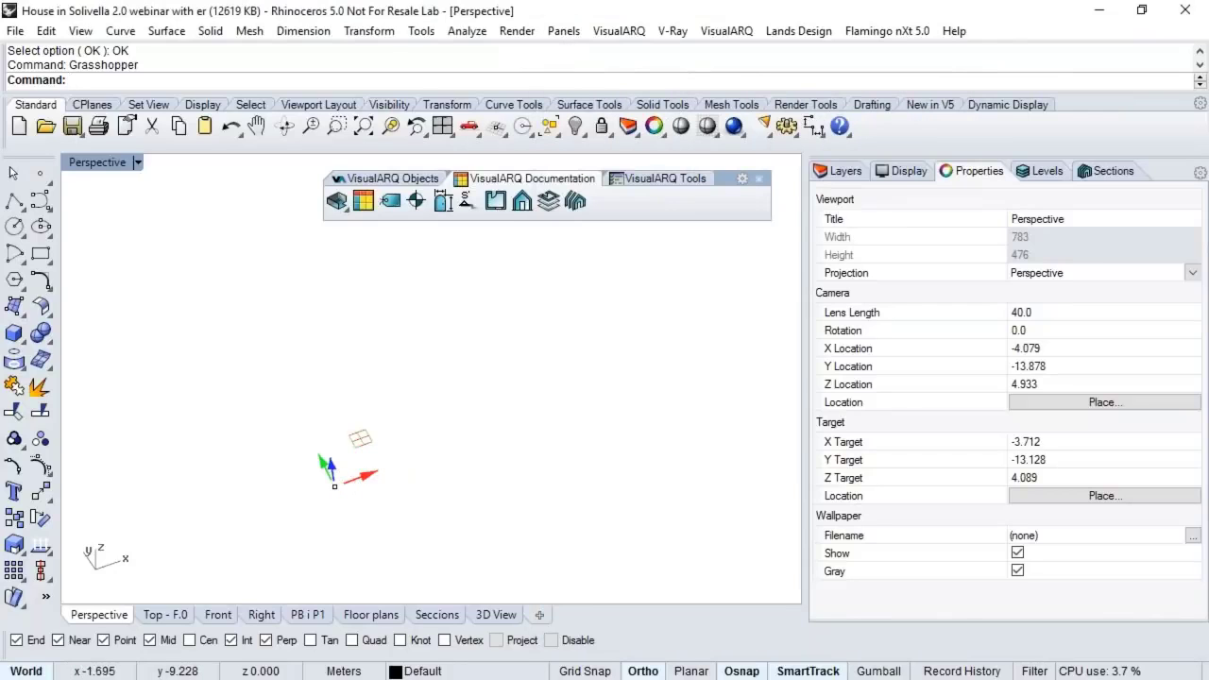
Step: Start a new Grasshopper-based style in the annotation styles
right_click_drag(450, 353, 387, 406)
scroll(429, 334, "down", 5)
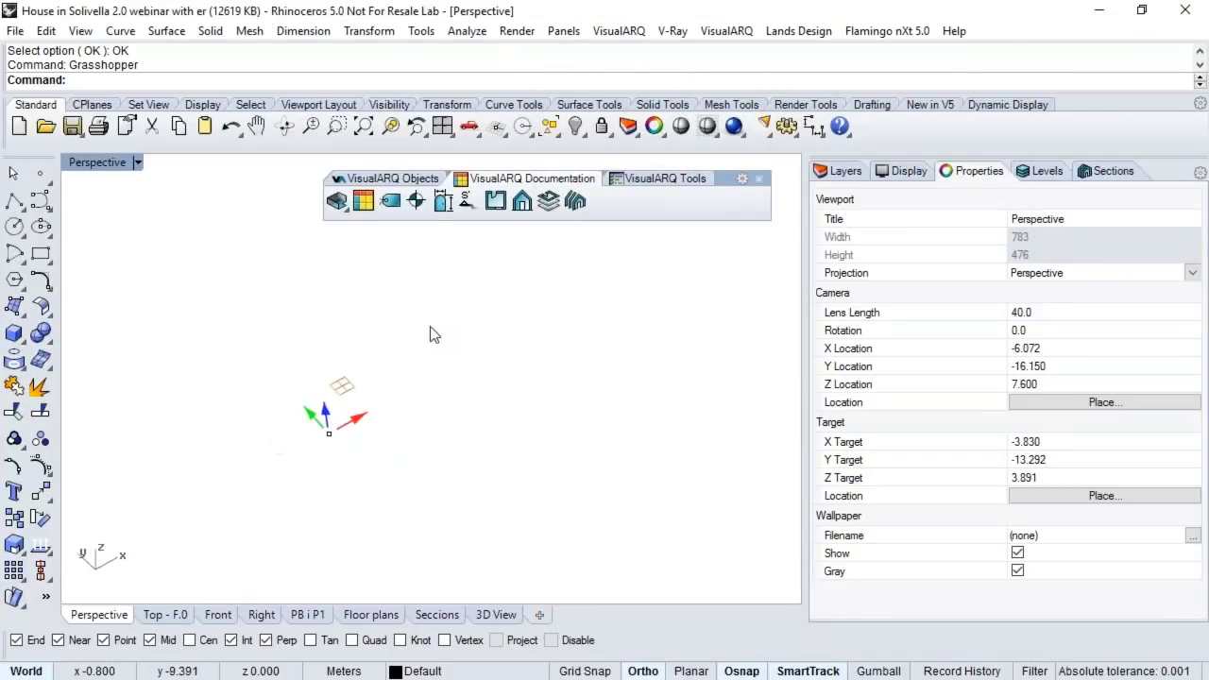
right_click(423, 202)
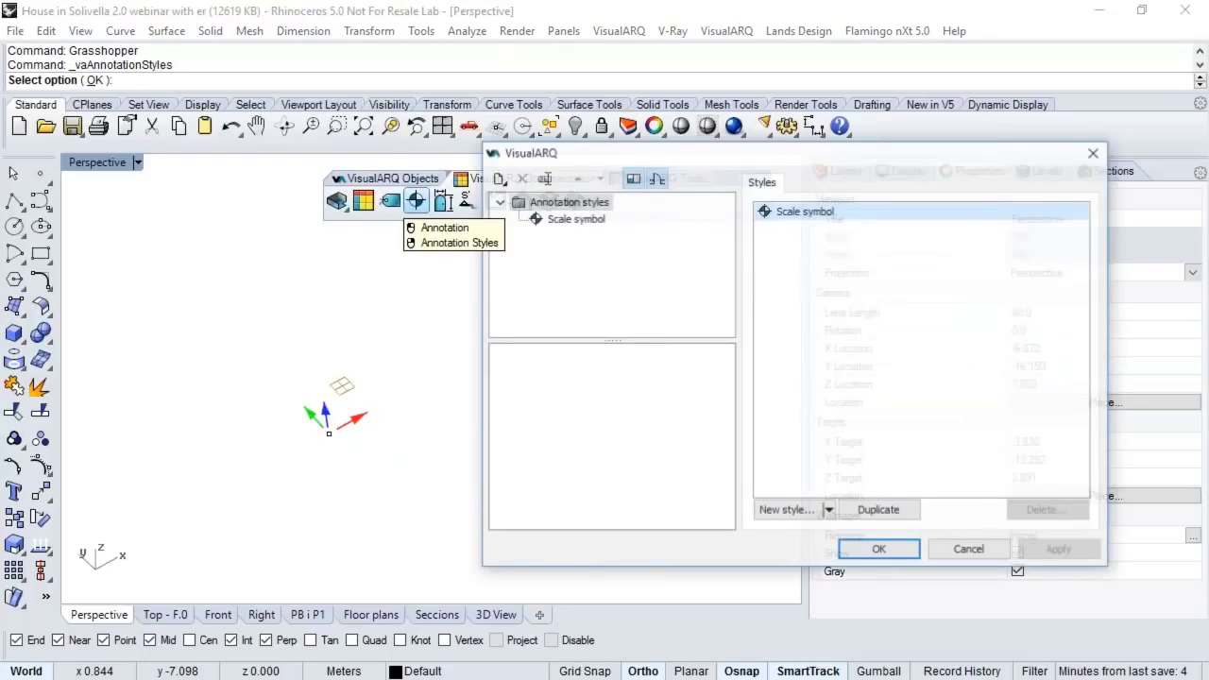
left_click_drag(713, 161, 691, 158)
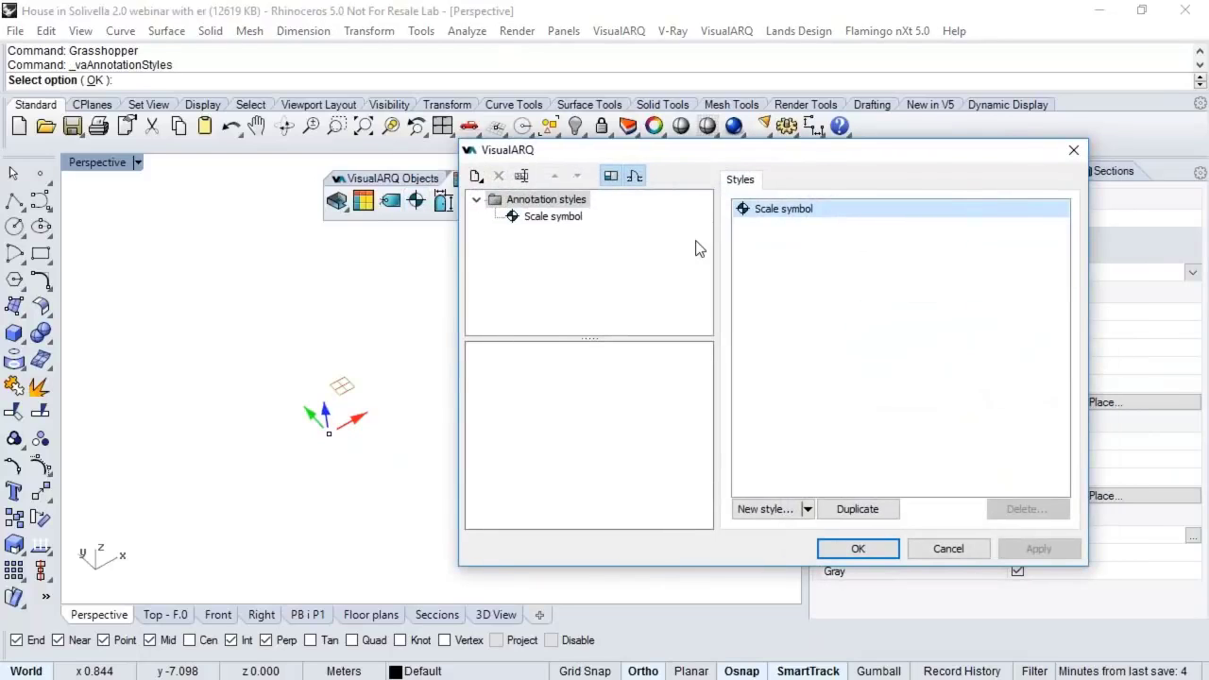
left_click(805, 509)
left_click(794, 554)
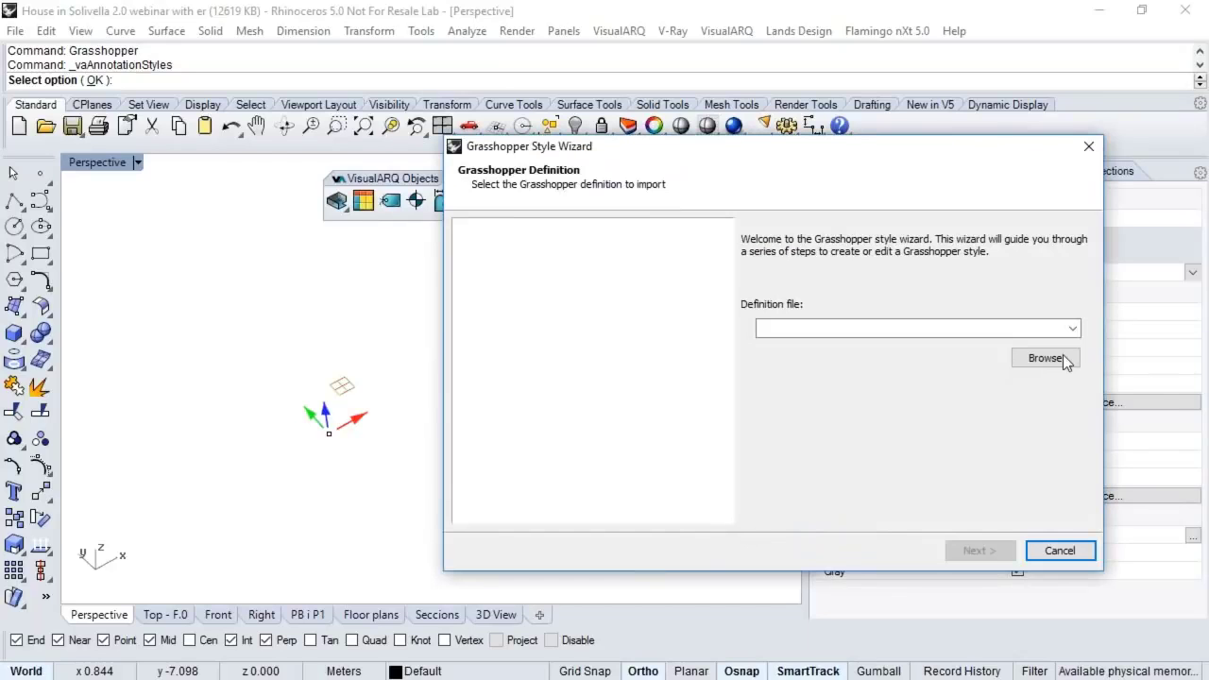
Step: Load the Elevation Mark definition from the VA-GH styles folder and use Point as the annotation's insert point
left_click(1063, 358)
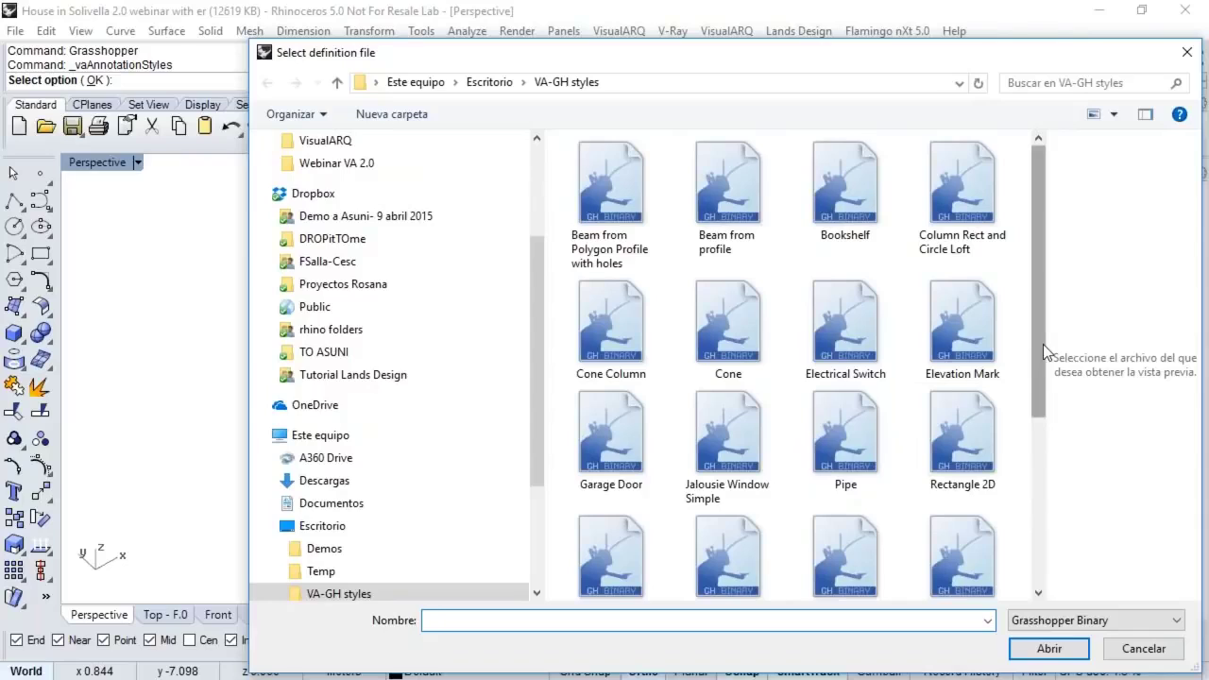
mouse_move(1043, 343)
left_mouse_down()
mouse_move(1043, 388)
mouse_move(1045, 340)
left_mouse_up()
left_click(923, 321)
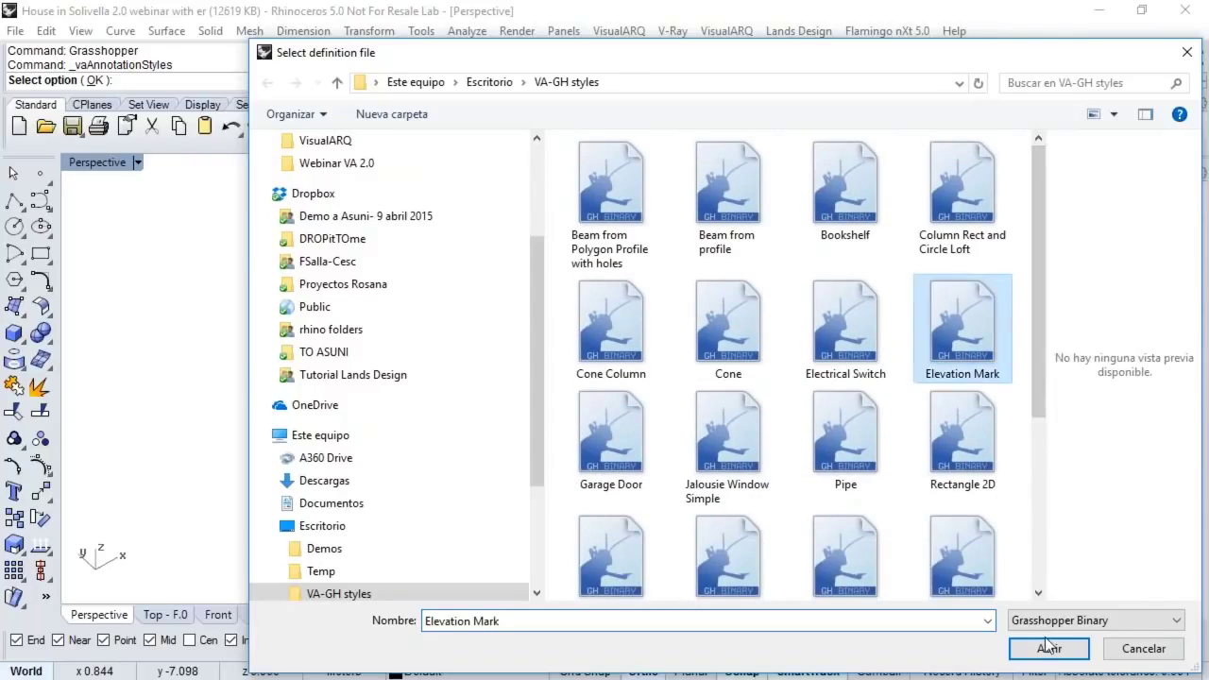
left_click(1048, 648)
left_click(975, 551)
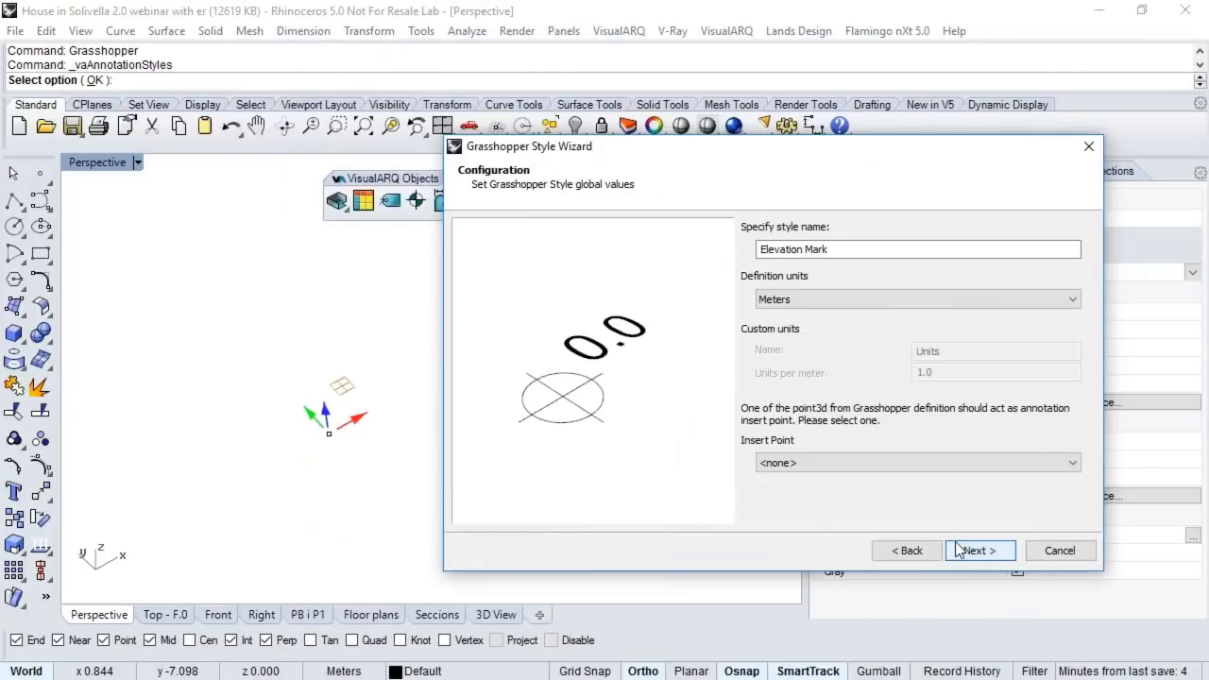
left_click(801, 461)
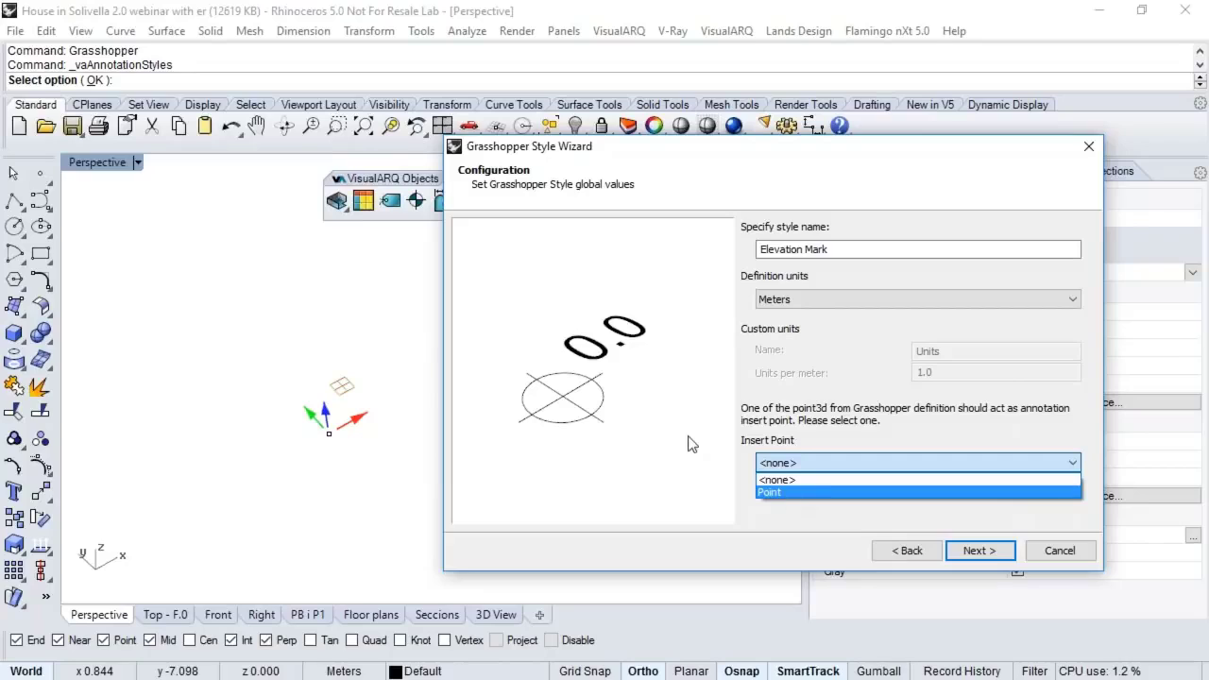
left_click(784, 491)
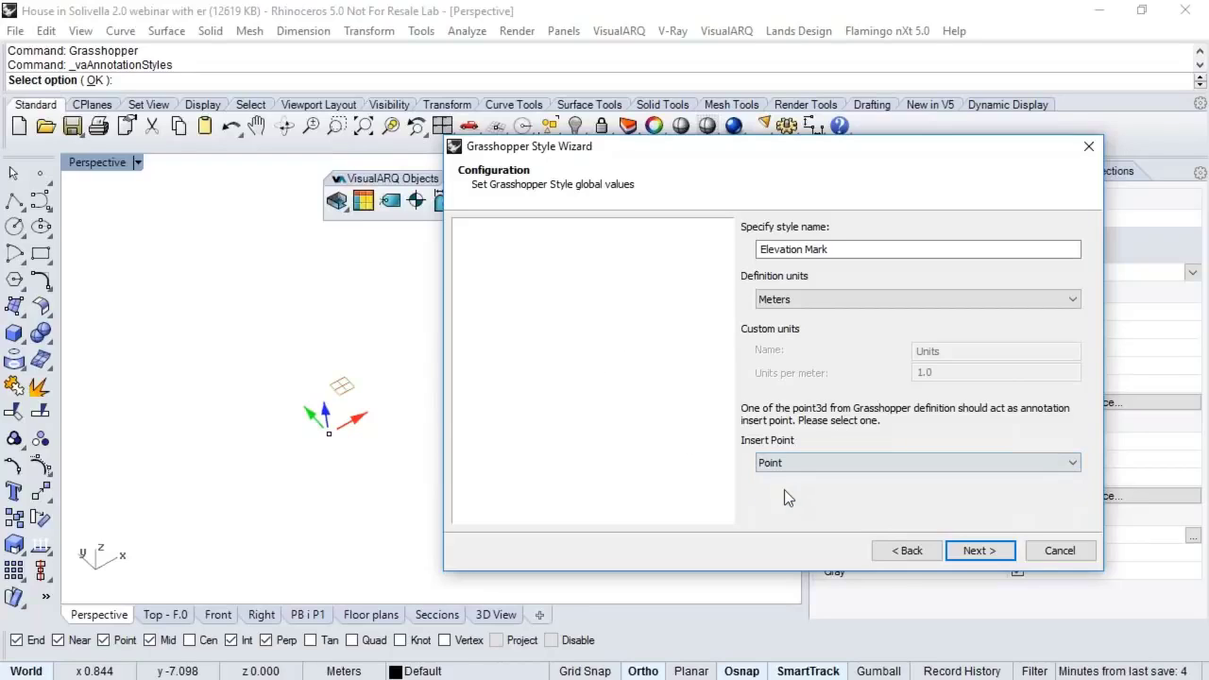
Step: Exclude the Hatch geometry from the Elevation Mark style's import, keeping Symbol and Coordinates
left_click(962, 549)
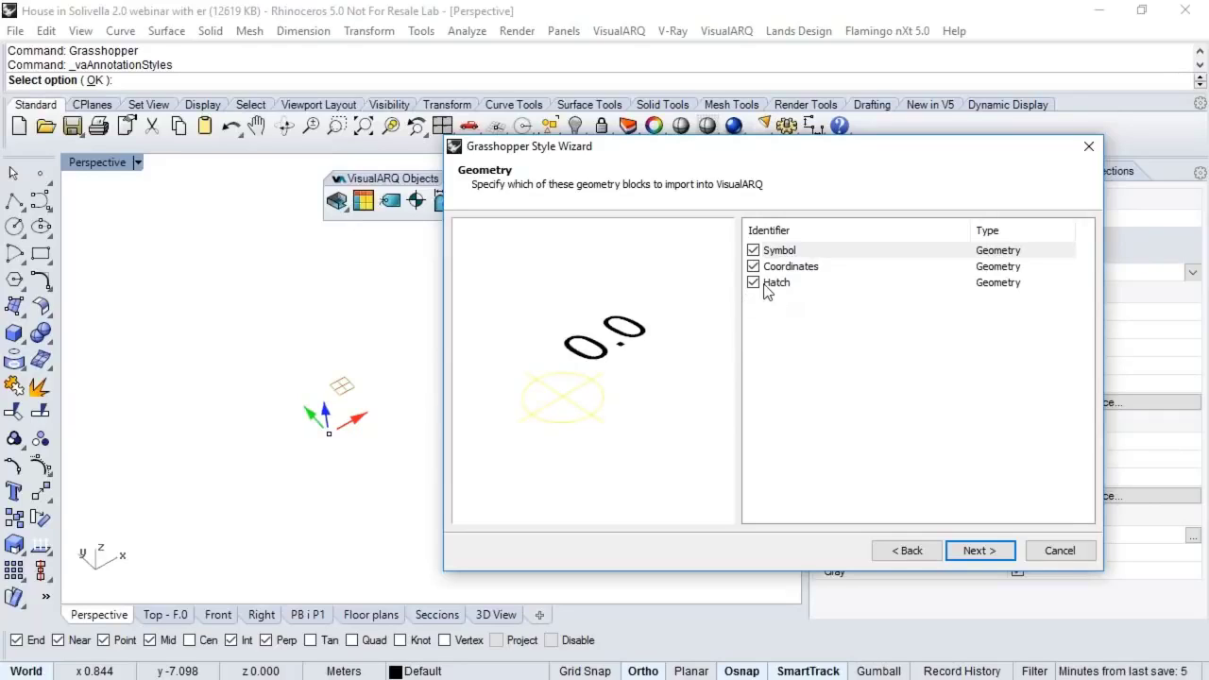
left_click(783, 303)
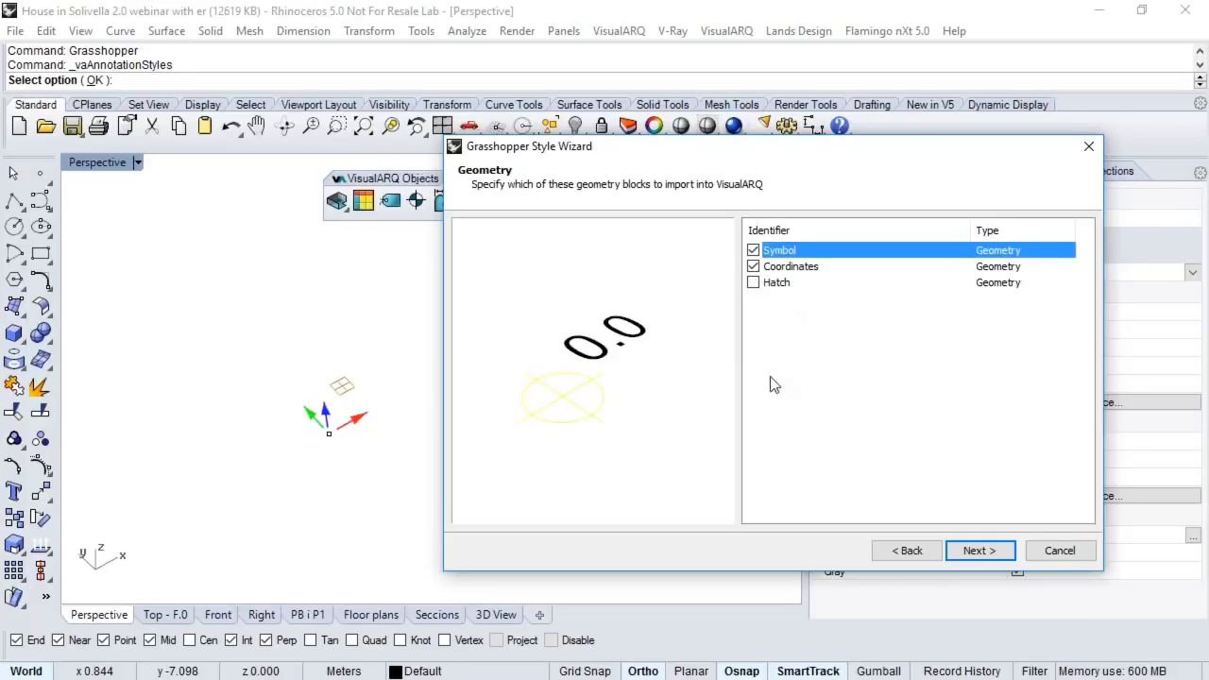
left_click(754, 282)
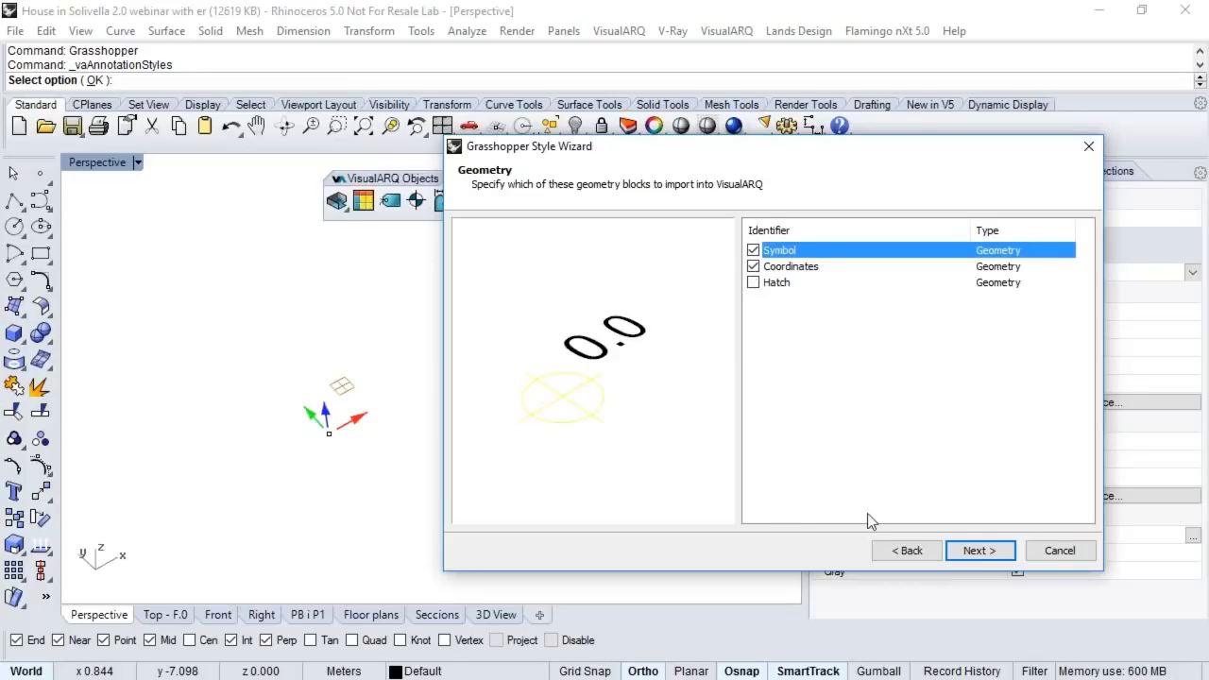
left_click(969, 552)
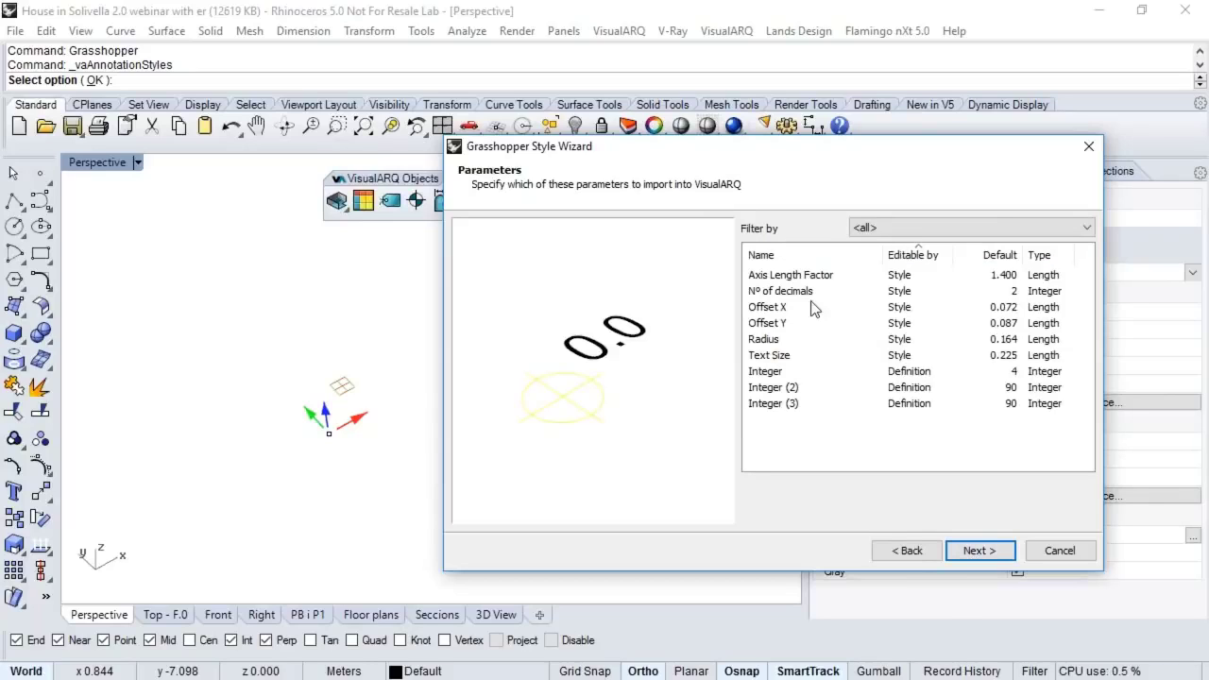
Step: Make the Text Size and Nº of decimals parameters editable by Object, and finish creating the Elevation Mark style
left_click(900, 356)
left_click(794, 350)
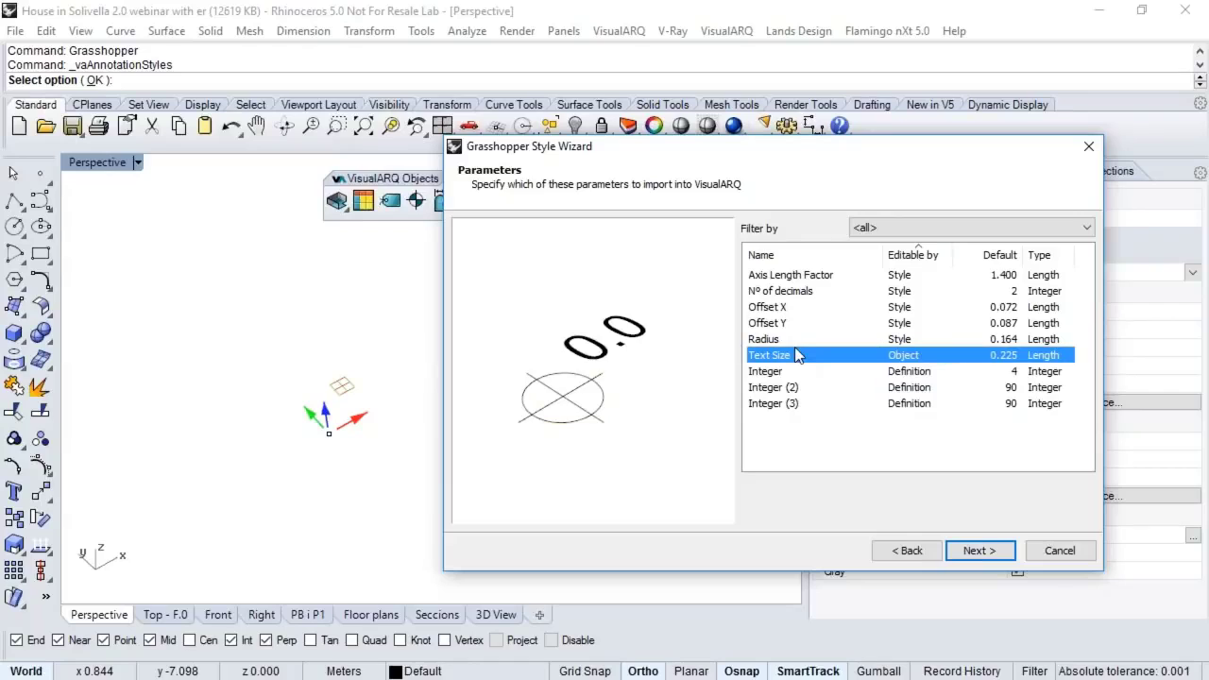
left_click(897, 292)
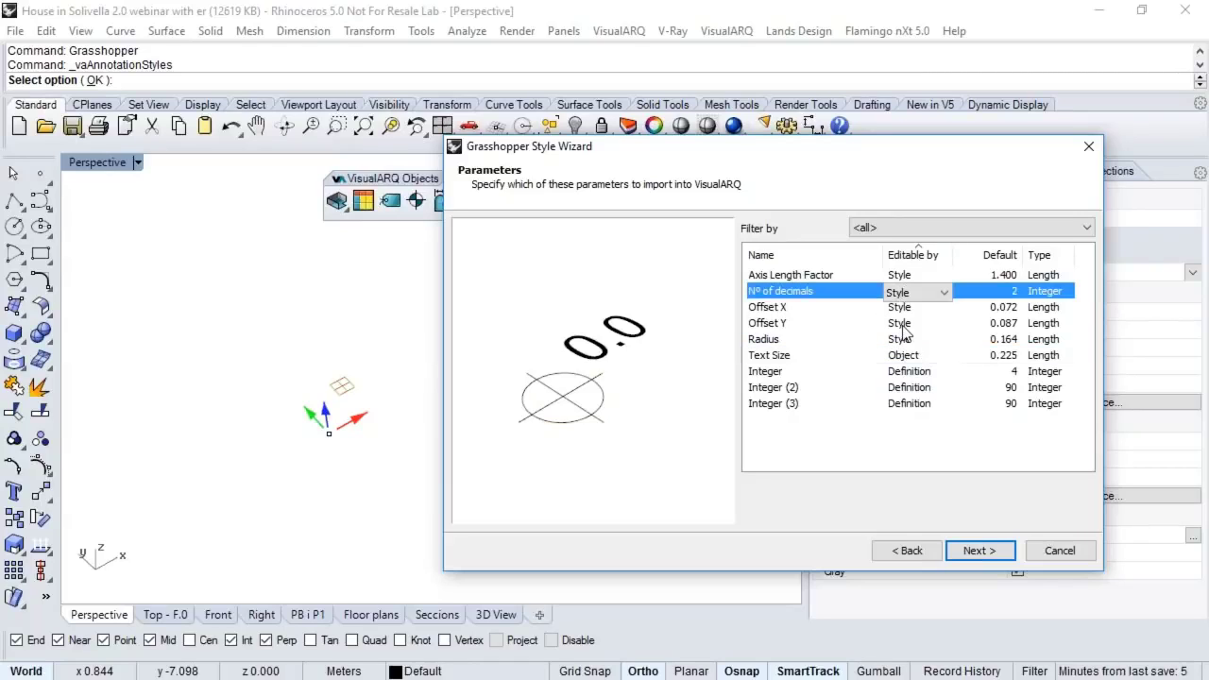
left_click(906, 336)
left_click(982, 551)
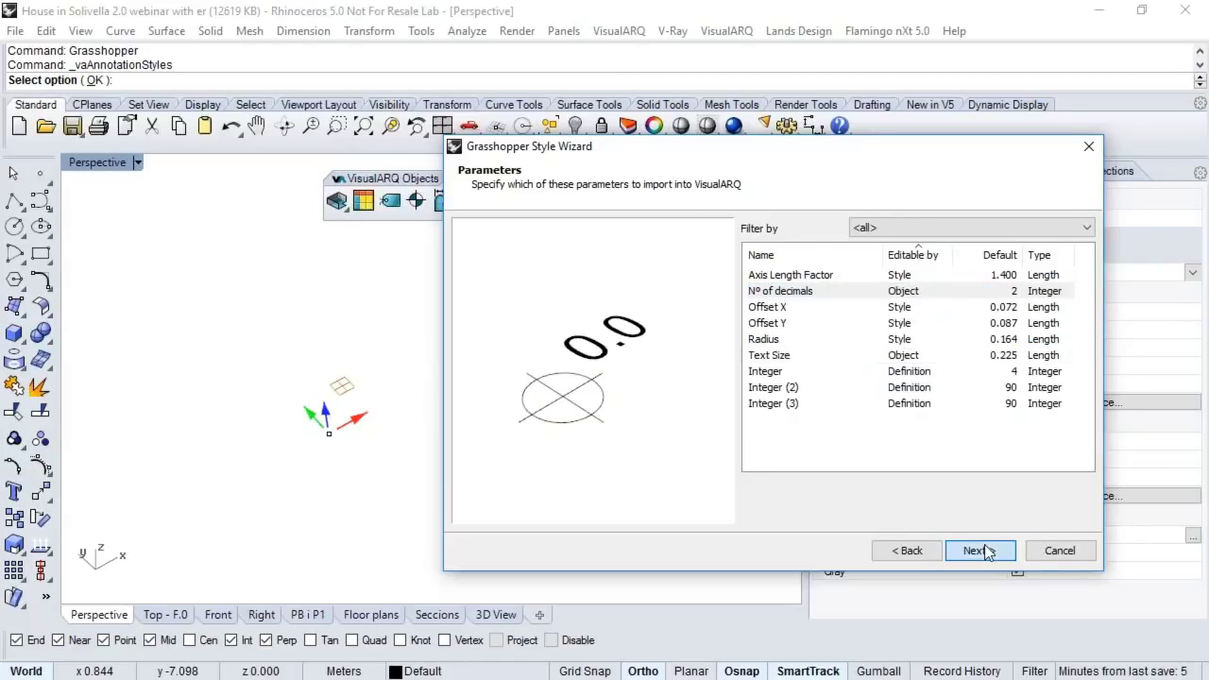
left_click(979, 551)
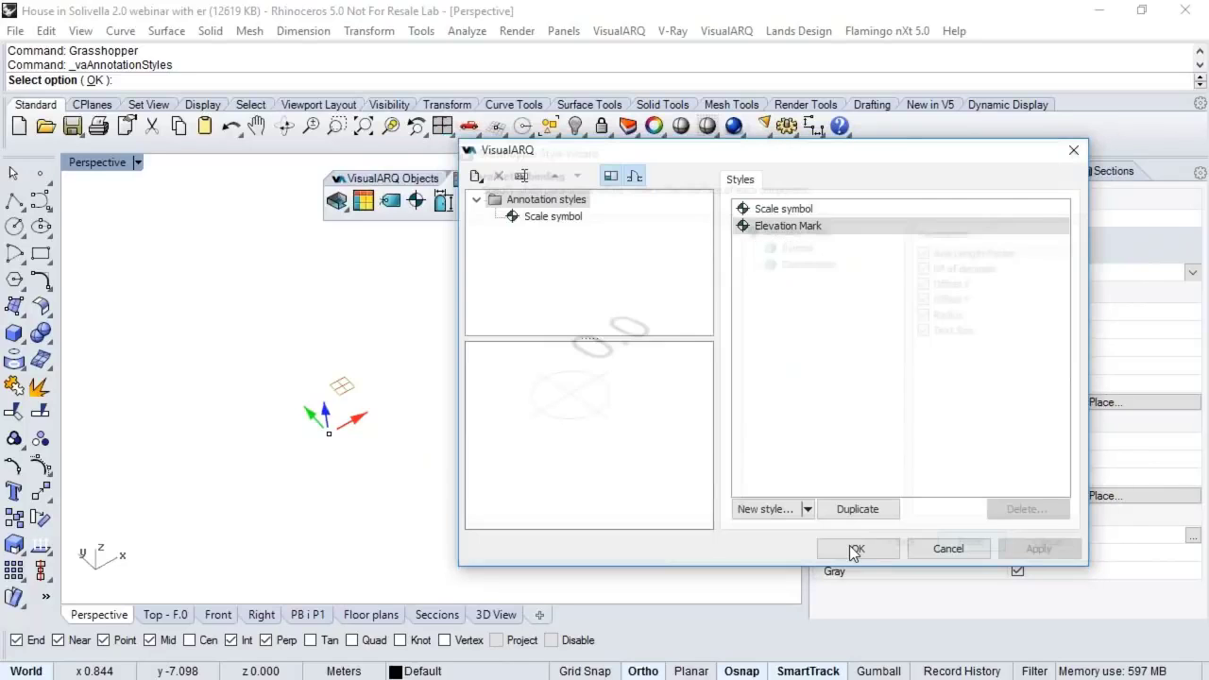
left_click(856, 549)
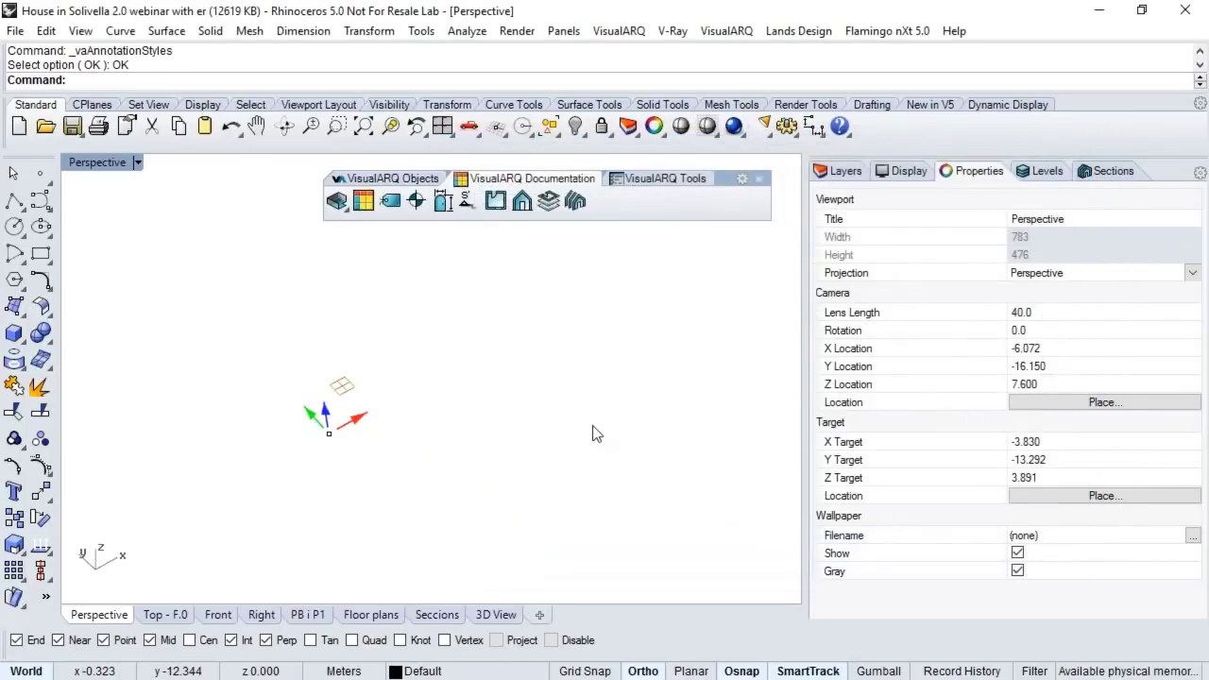
Step: Place Elevation Mark annotations at both ends of the courtyard paving line, keeping the default rotation angle
scroll(590, 444, "down", 10)
scroll(186, 274, "up", 10)
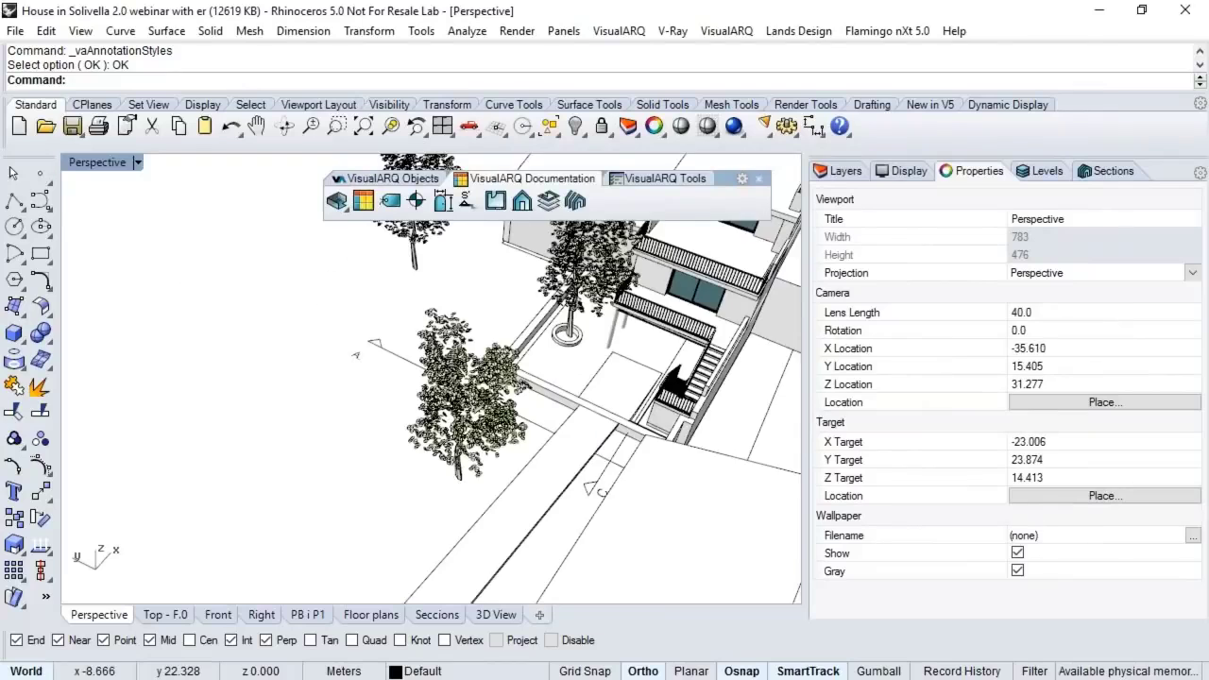
scroll(605, 378, "up", 3)
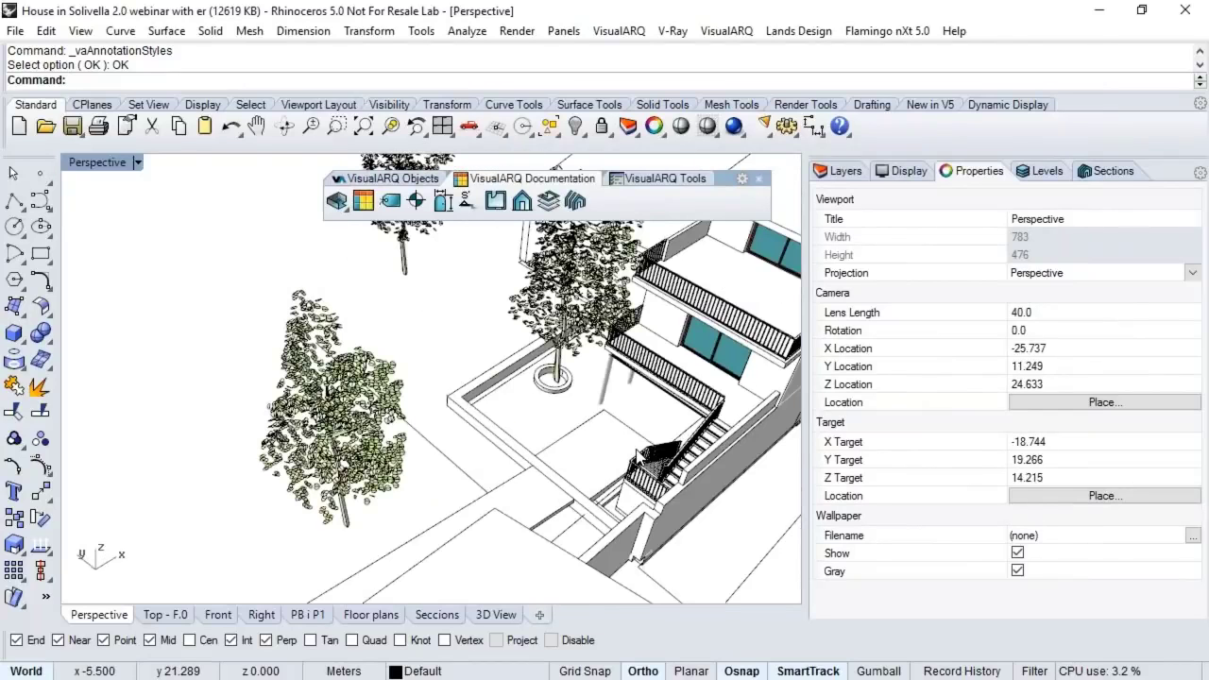
scroll(639, 454, "up", 3)
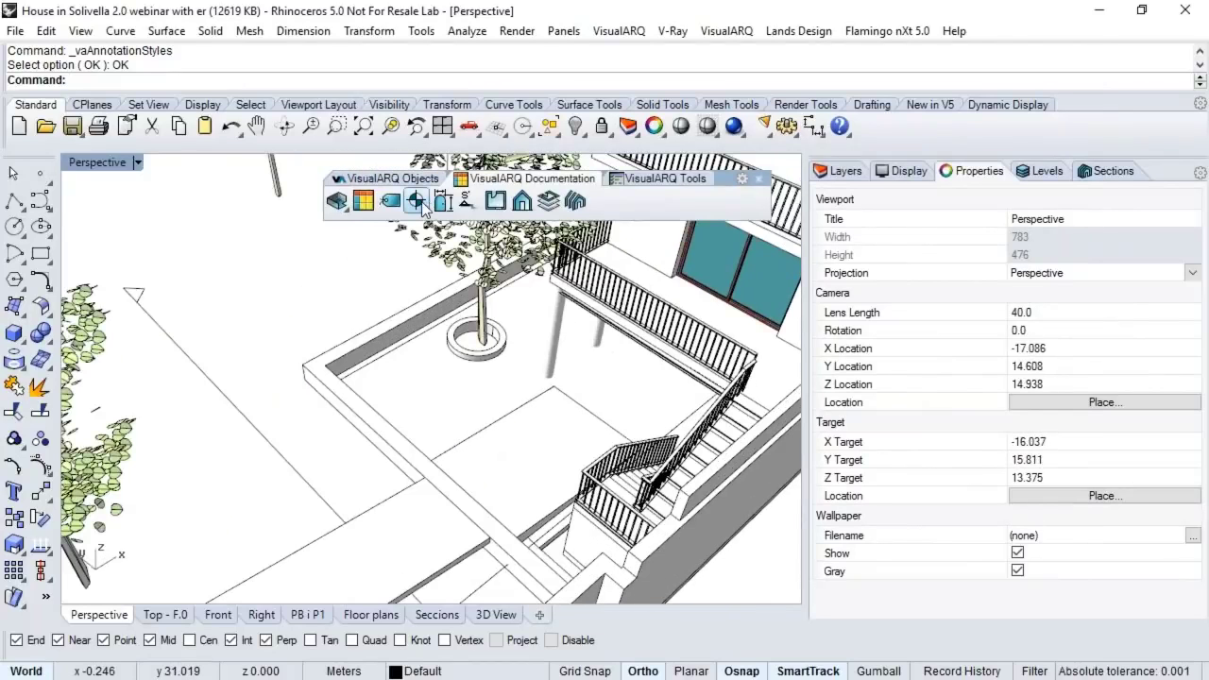
left_click(416, 201)
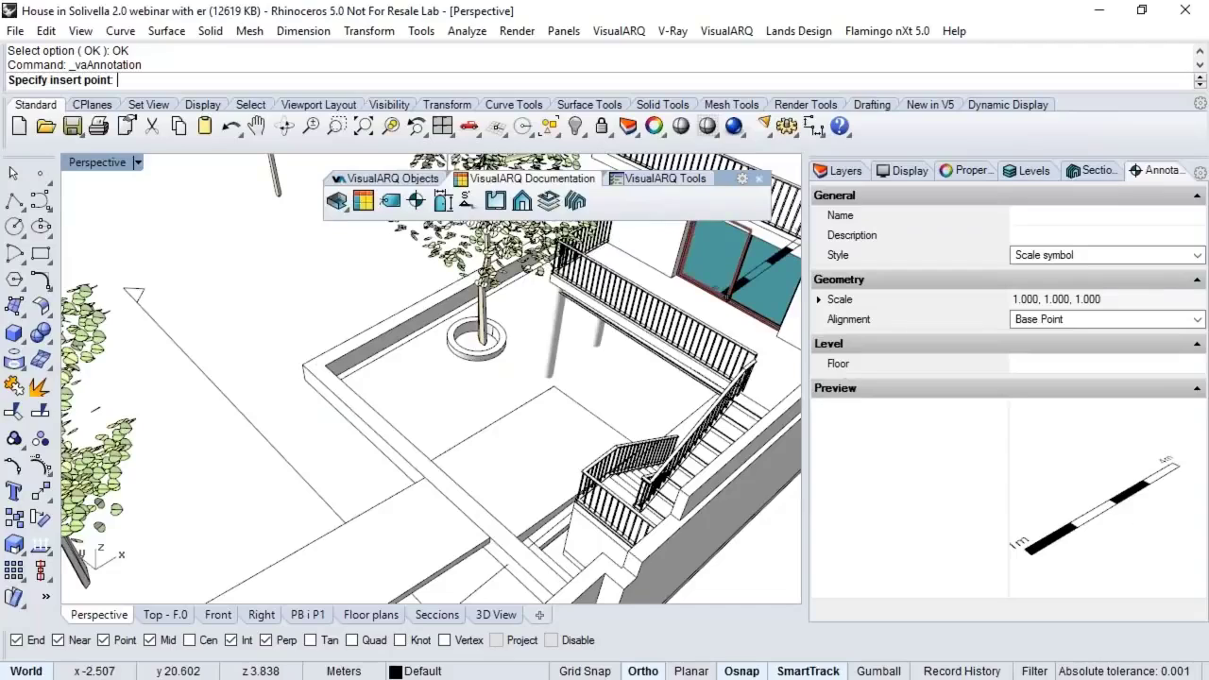
left_click(1197, 255)
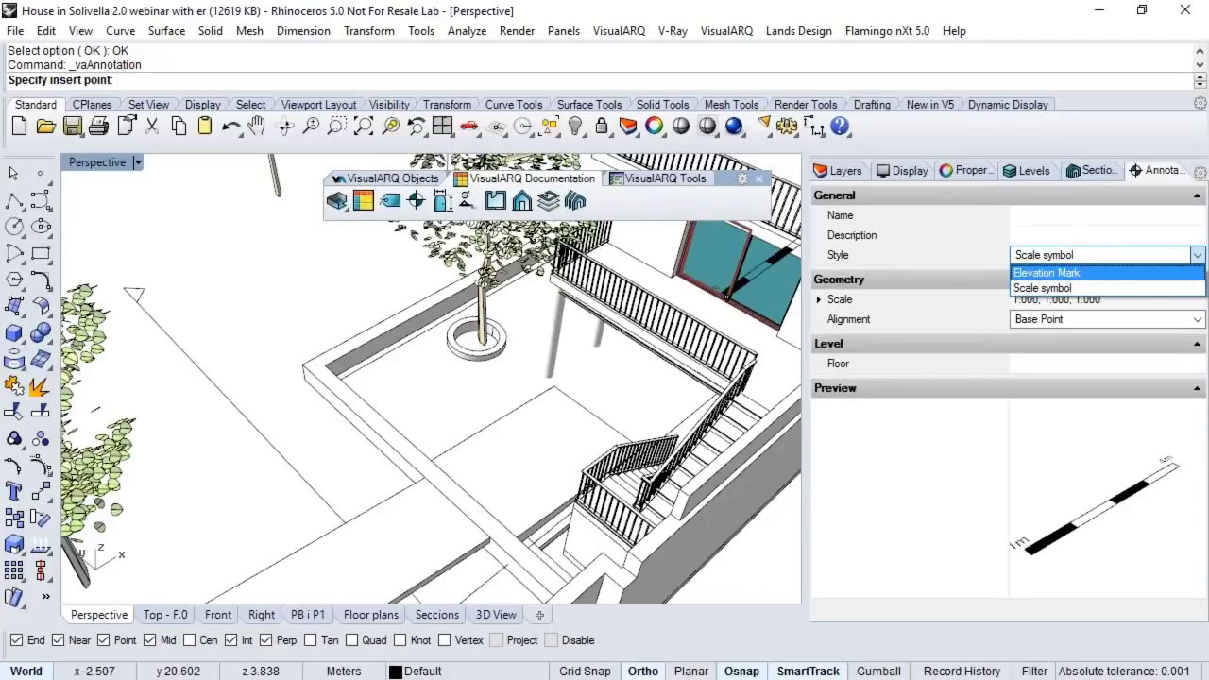
left_click(1047, 272)
scroll(458, 434, "up", 6)
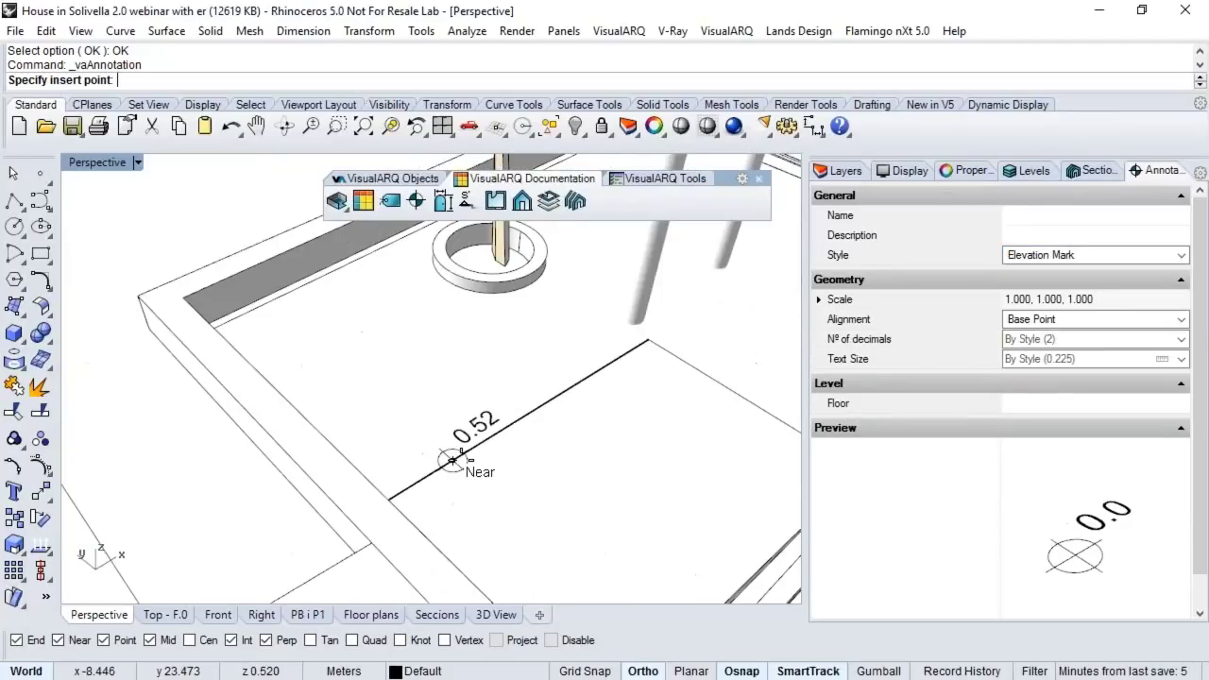
left_click(388, 502)
key("Return")
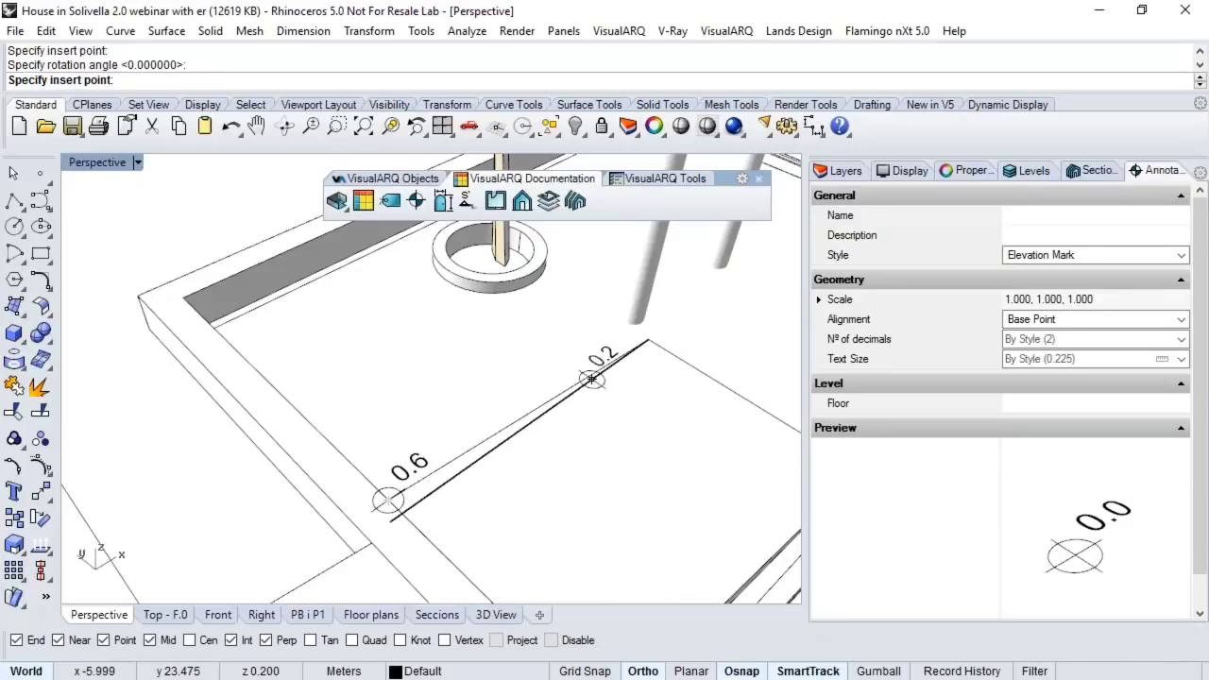
Step: Make level F.1 current and place an elevation mark on the first-floor terrace beside the stair, with Project snapping on and Ortho off for positioning
scroll(718, 298, "down", 5)
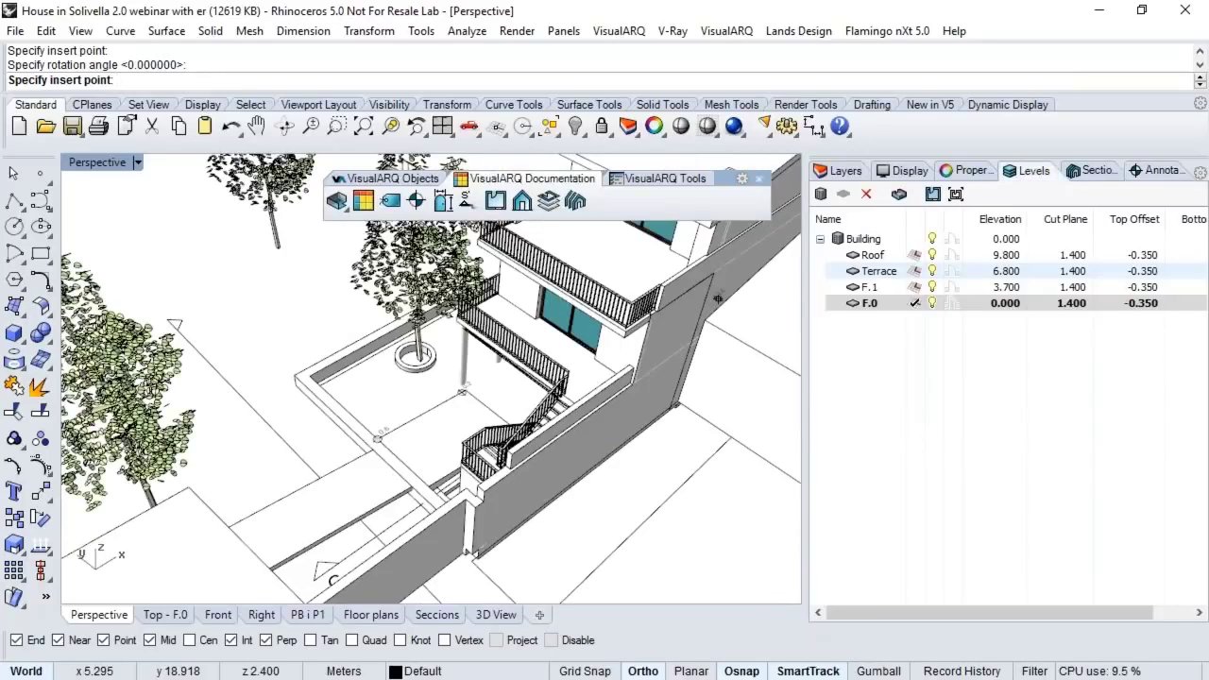
left_click(869, 287)
double_click(869, 287)
scroll(460, 307, "up", 5)
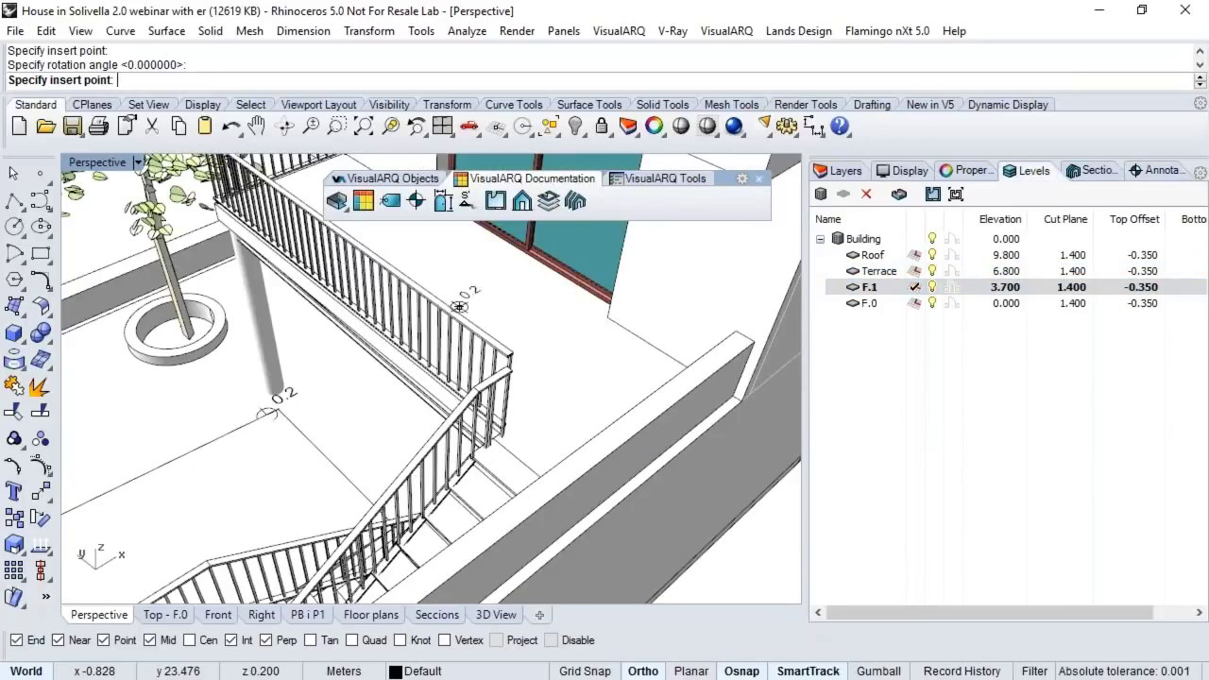
left_click(495, 641)
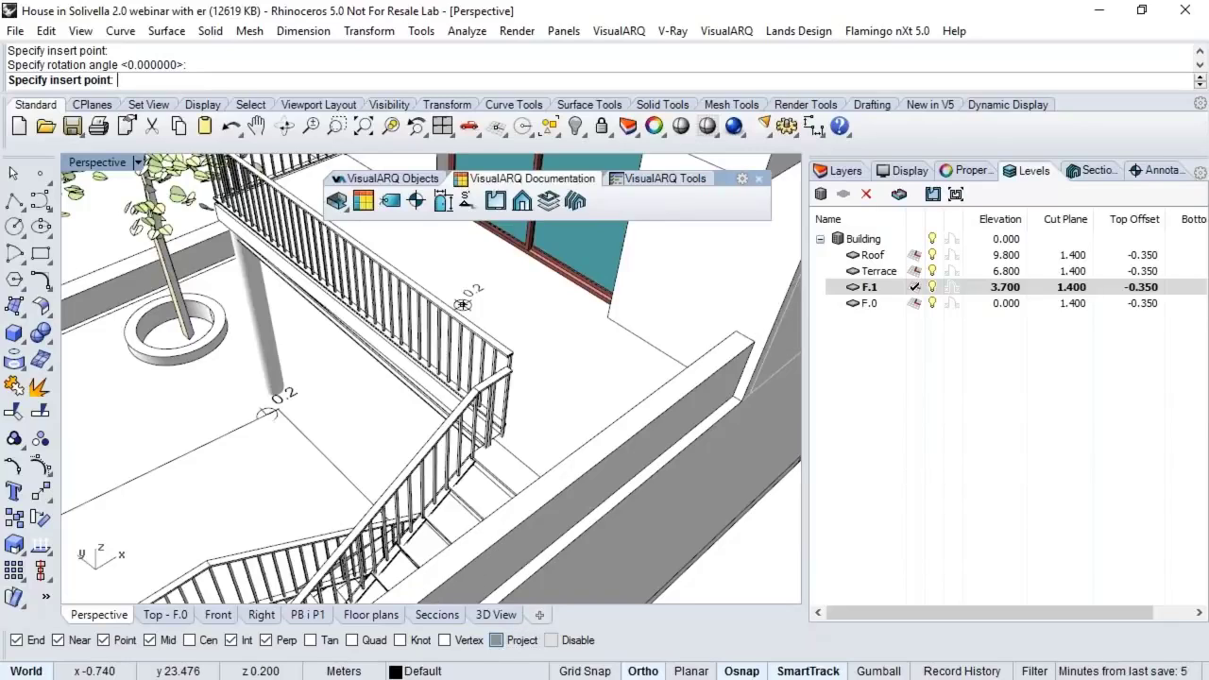
key("F8")
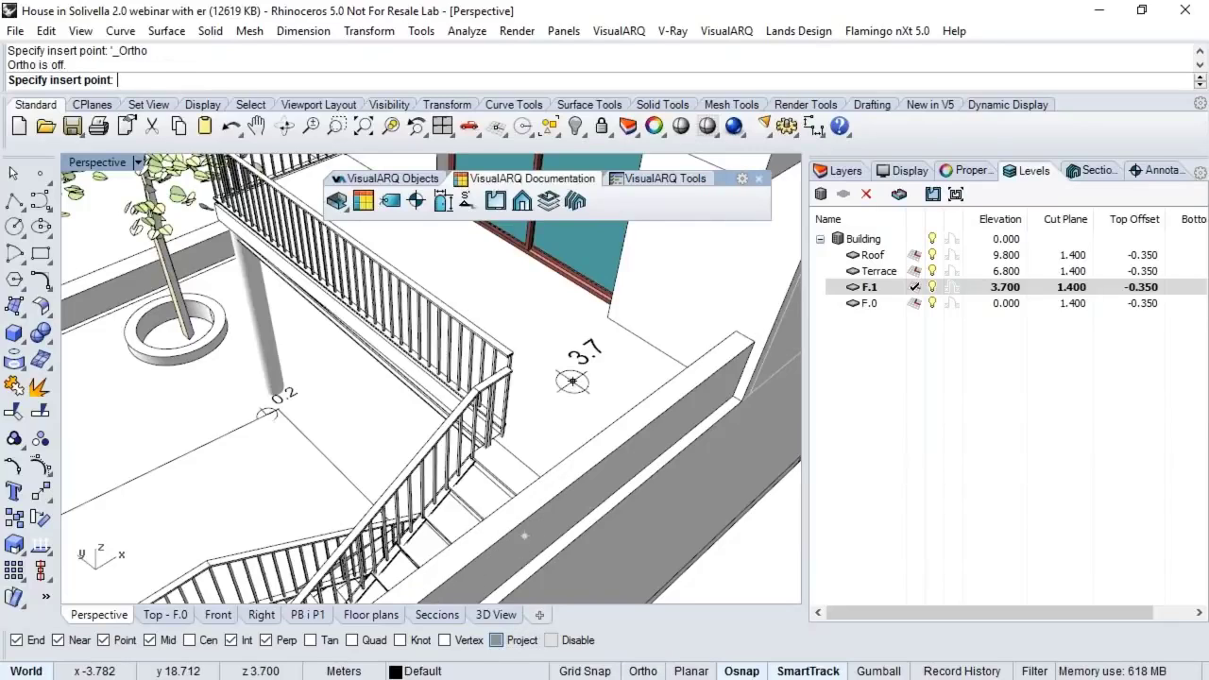
left_click(572, 381)
key("F8")
left_click(624, 329)
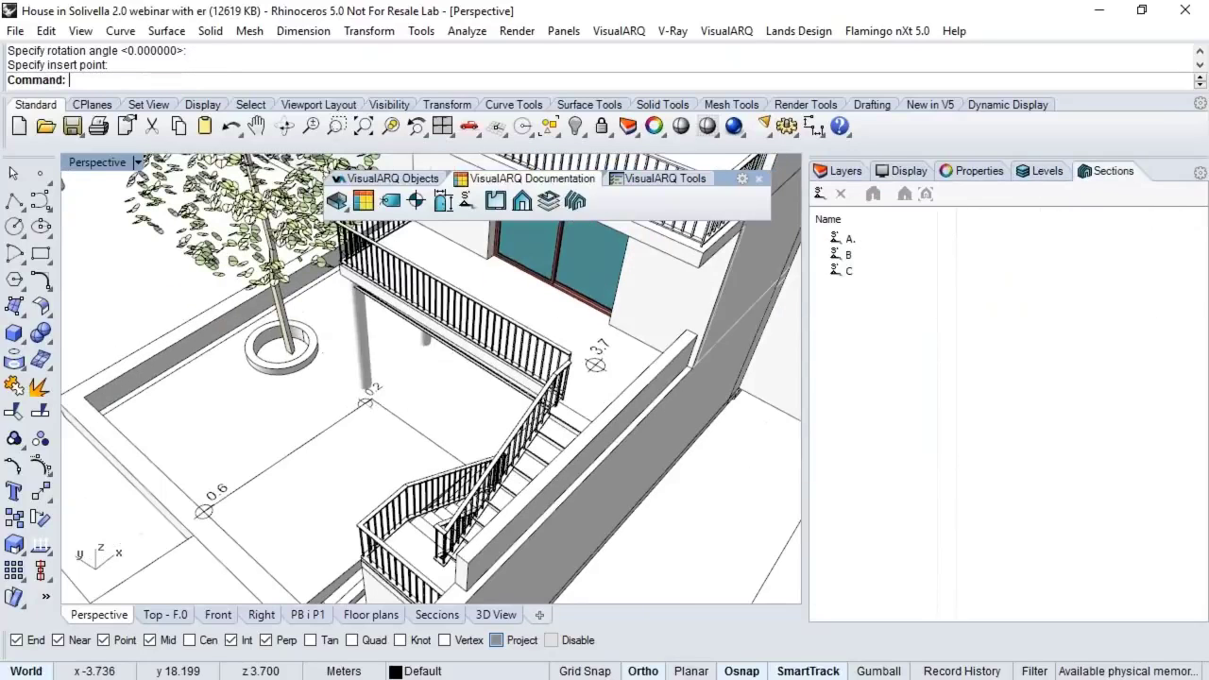
Step: Inspect the elevation marks placed on the courtyard and the first-floor terrace
right_click_drag(600, 381, 578, 375)
left_click(577, 359)
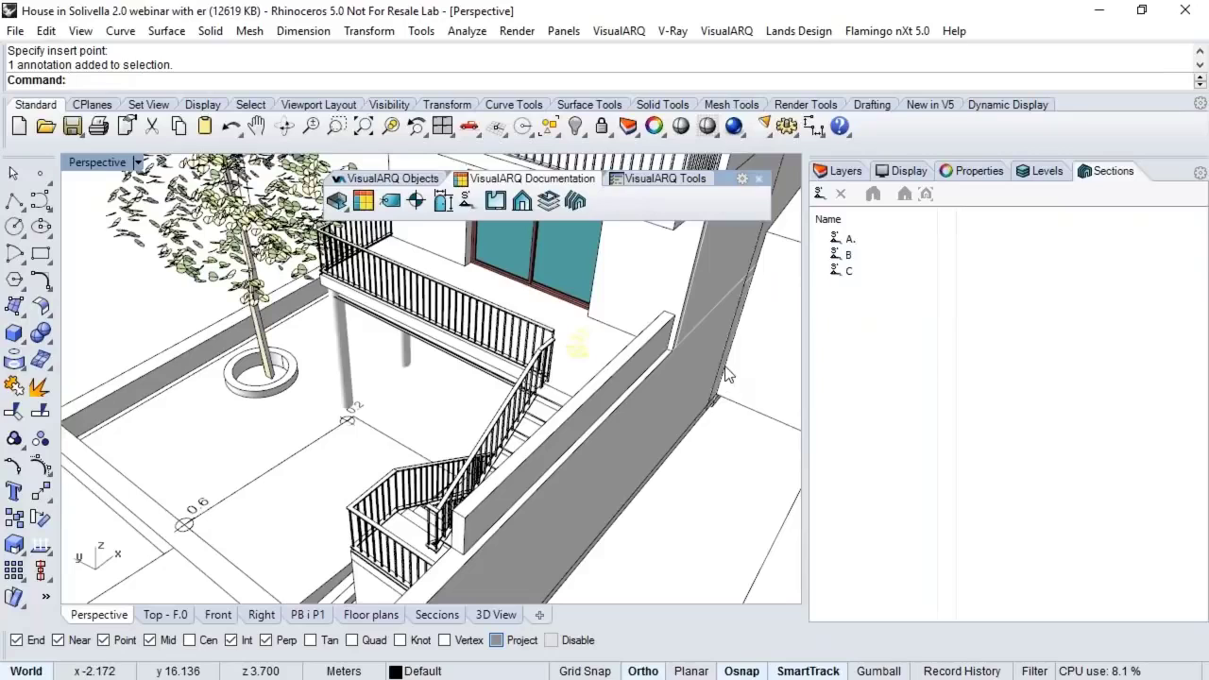
left_click(669, 371)
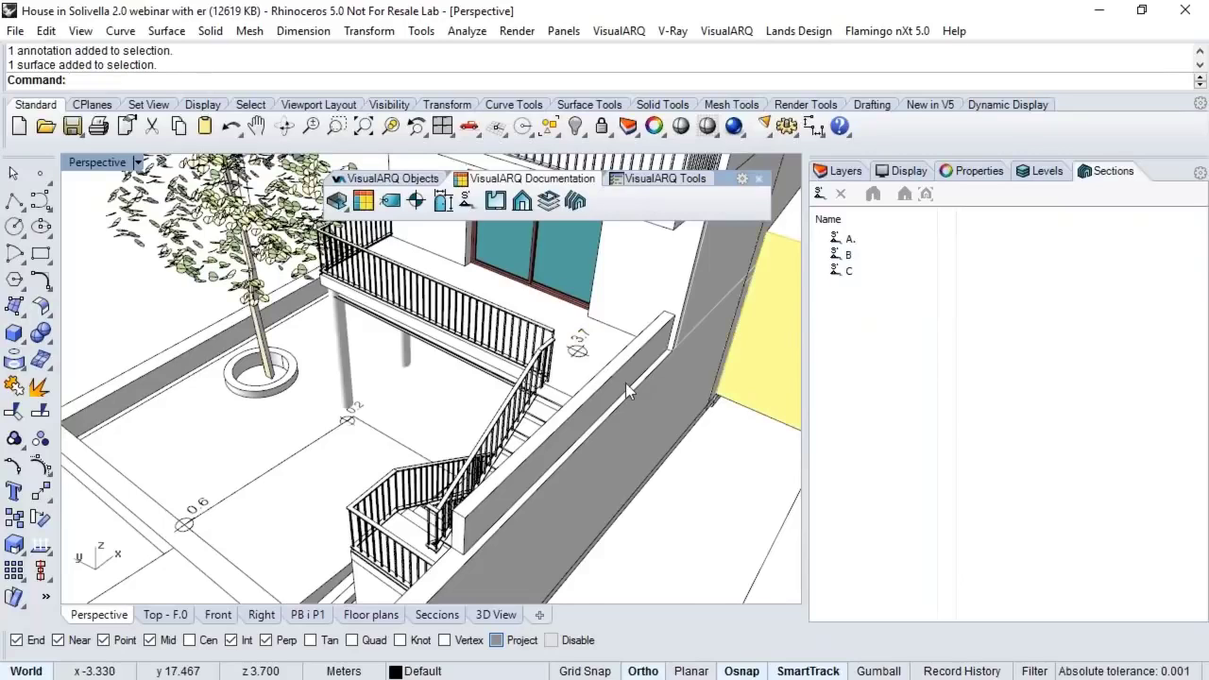
mouse_move(625, 383)
right_mouse_down()
mouse_move(627, 352)
mouse_move(619, 392)
right_mouse_up()
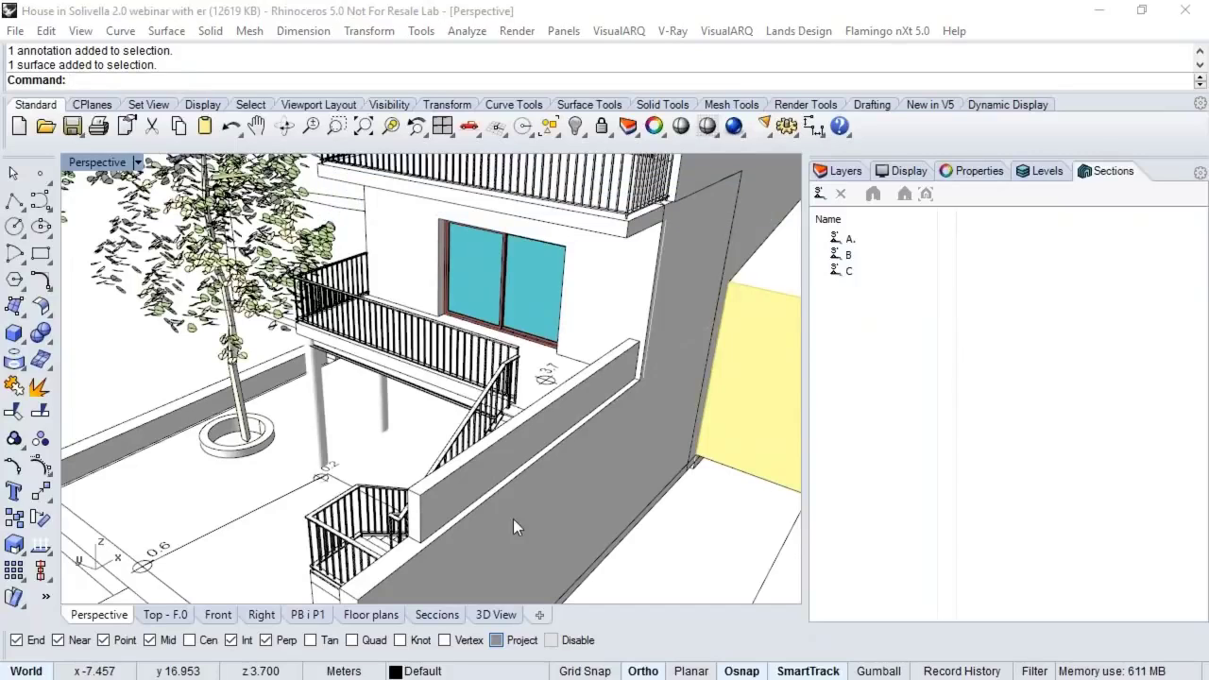
Step: Select the first-floor side wall next to the terrace and review its display, geometry, location and intersection properties
right_click_drag(513, 518, 491, 524)
scroll(362, 431, "down", 3)
right_click_drag(439, 389, 324, 435, "shift")
scroll(362, 432, "down", 2)
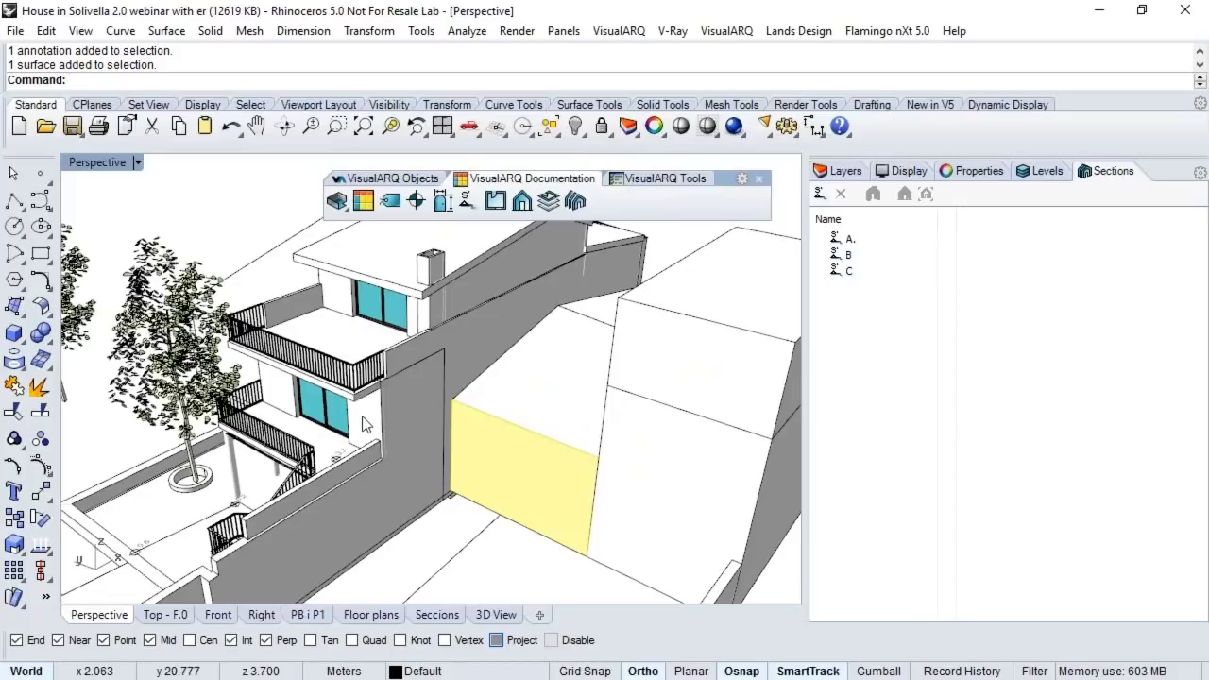
left_click(412, 397)
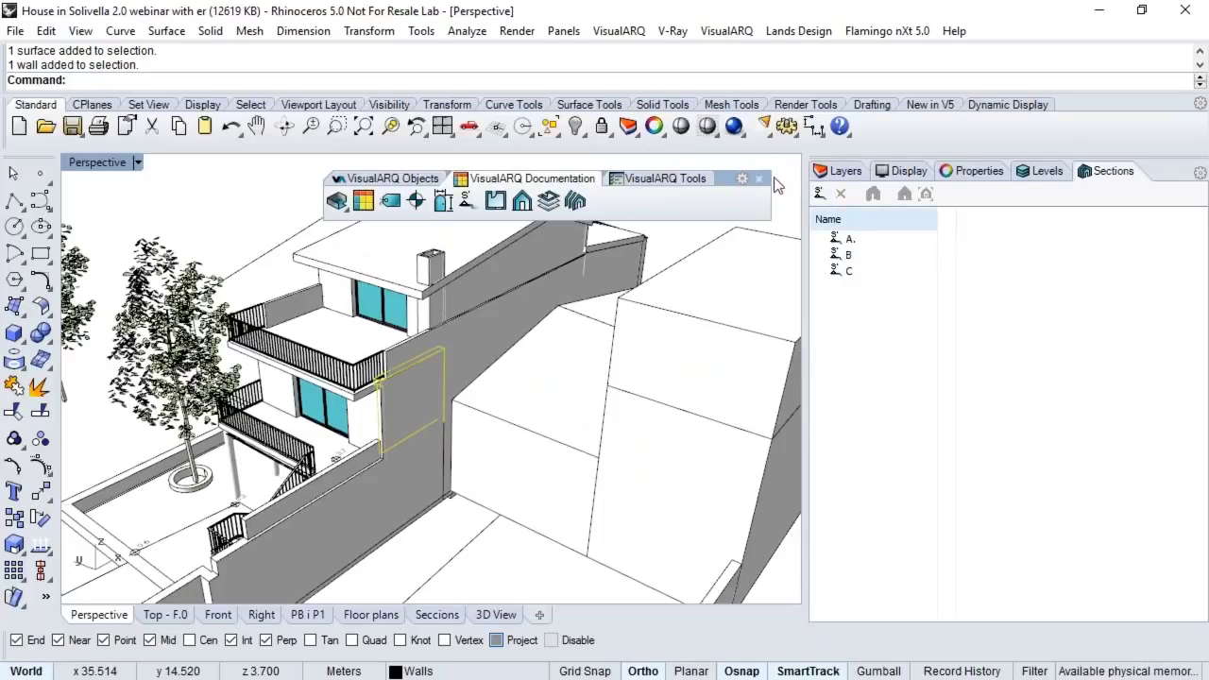
left_click(987, 172)
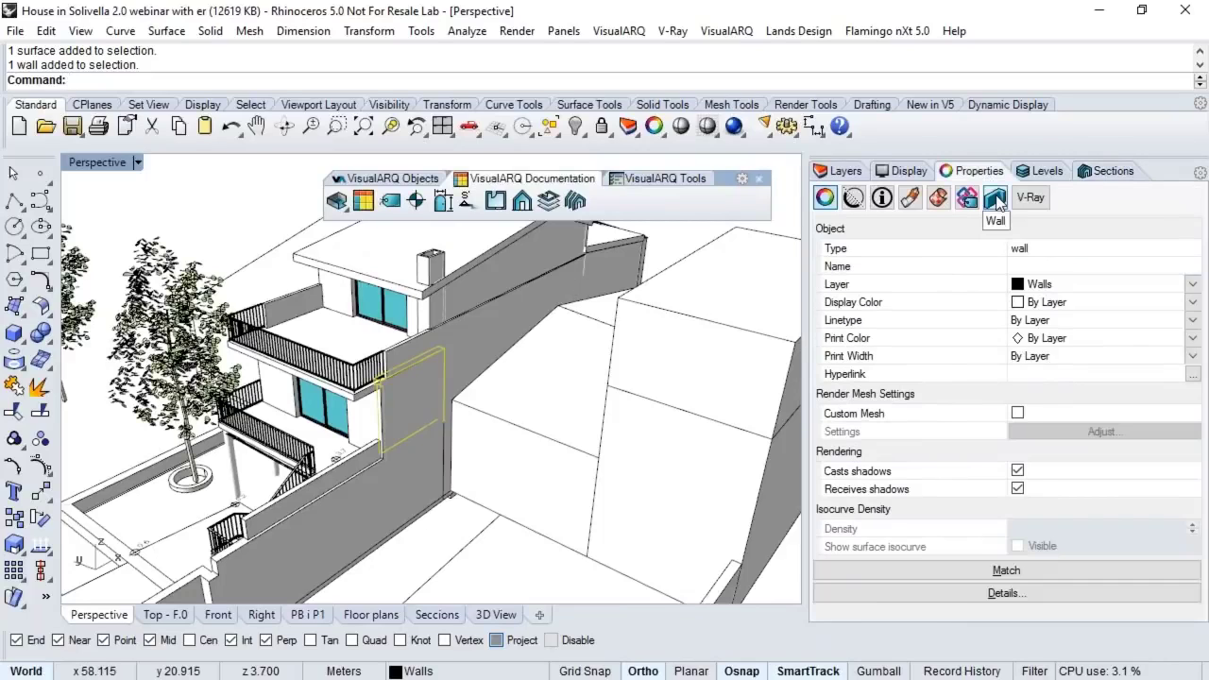
left_click(995, 198)
scroll(976, 268, "down", 3)
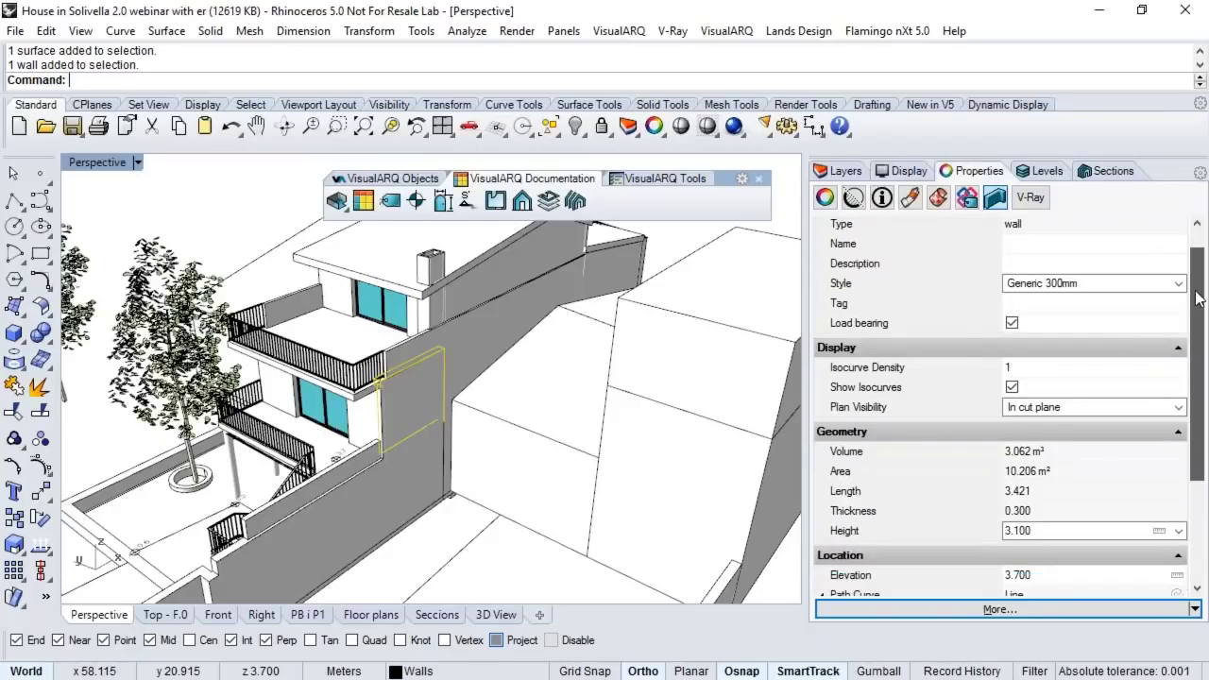
scroll(827, 404, "down", 3)
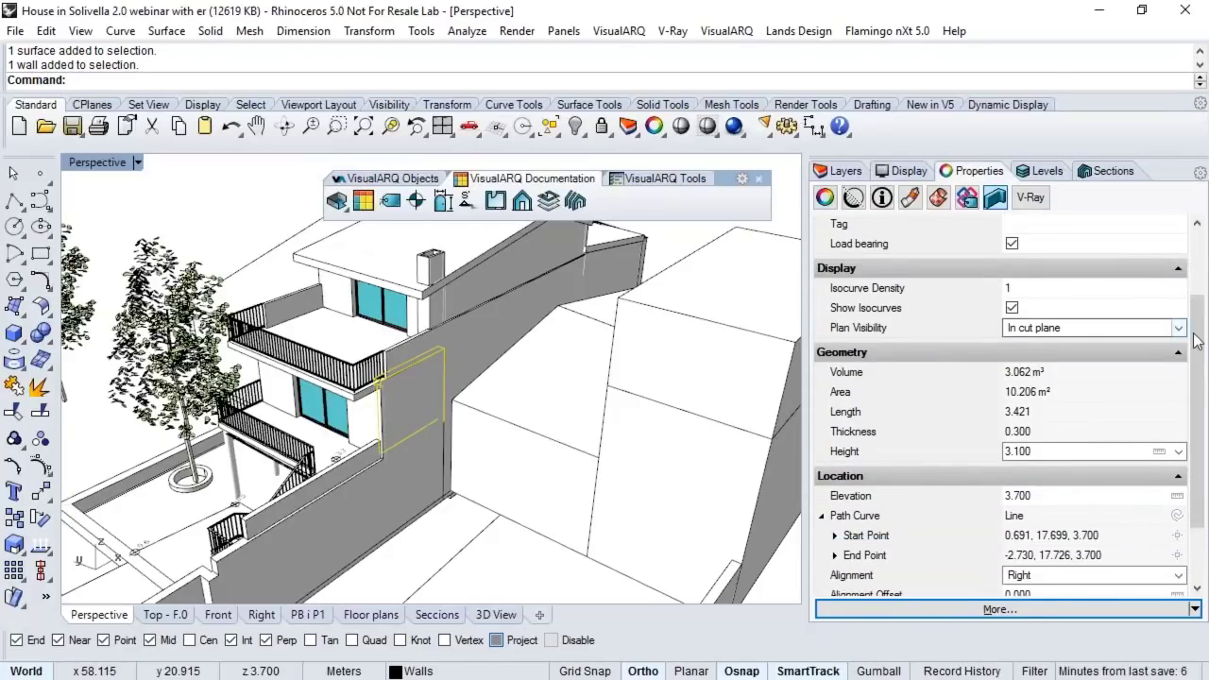
scroll(1192, 423, "down", 4)
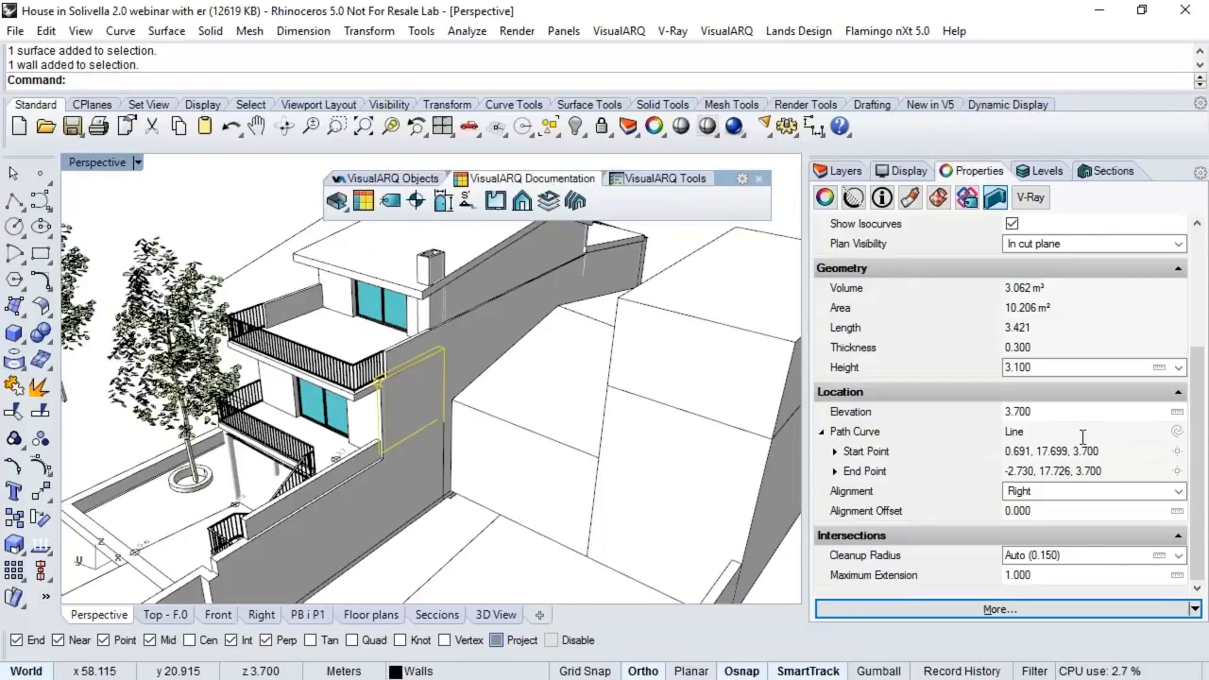
Step: Start a new custom parameter for the selected side wall and name it "Fire rating"
left_click(883, 200)
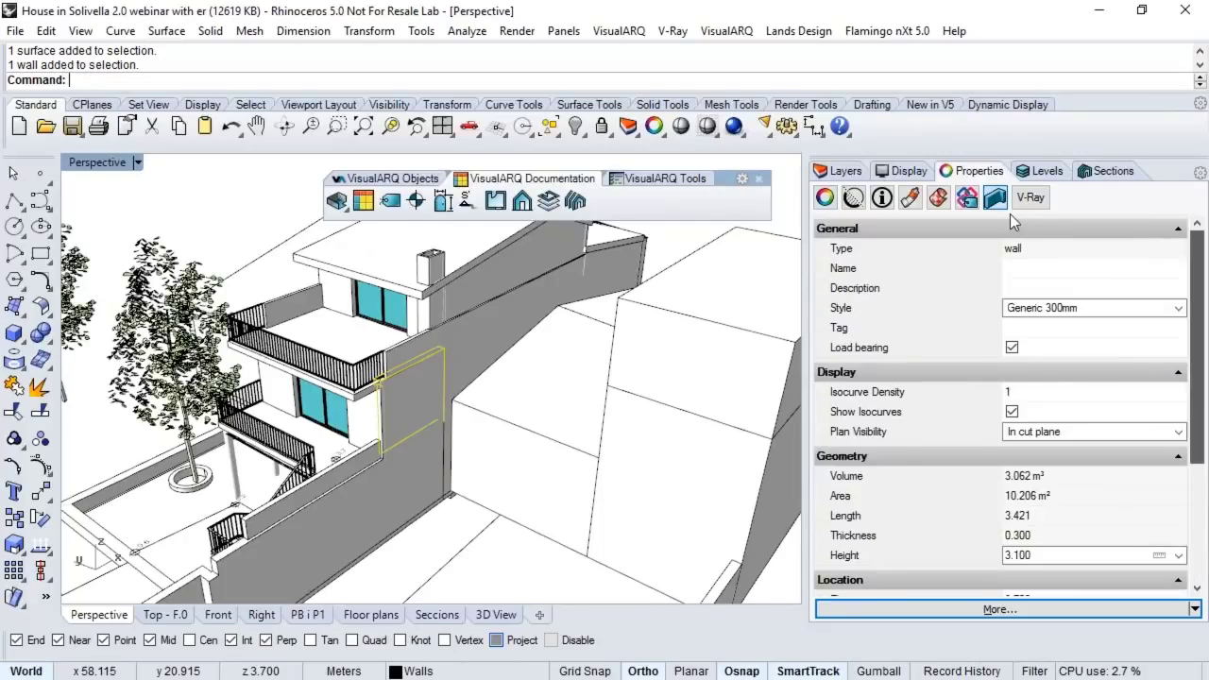
left_click(883, 200)
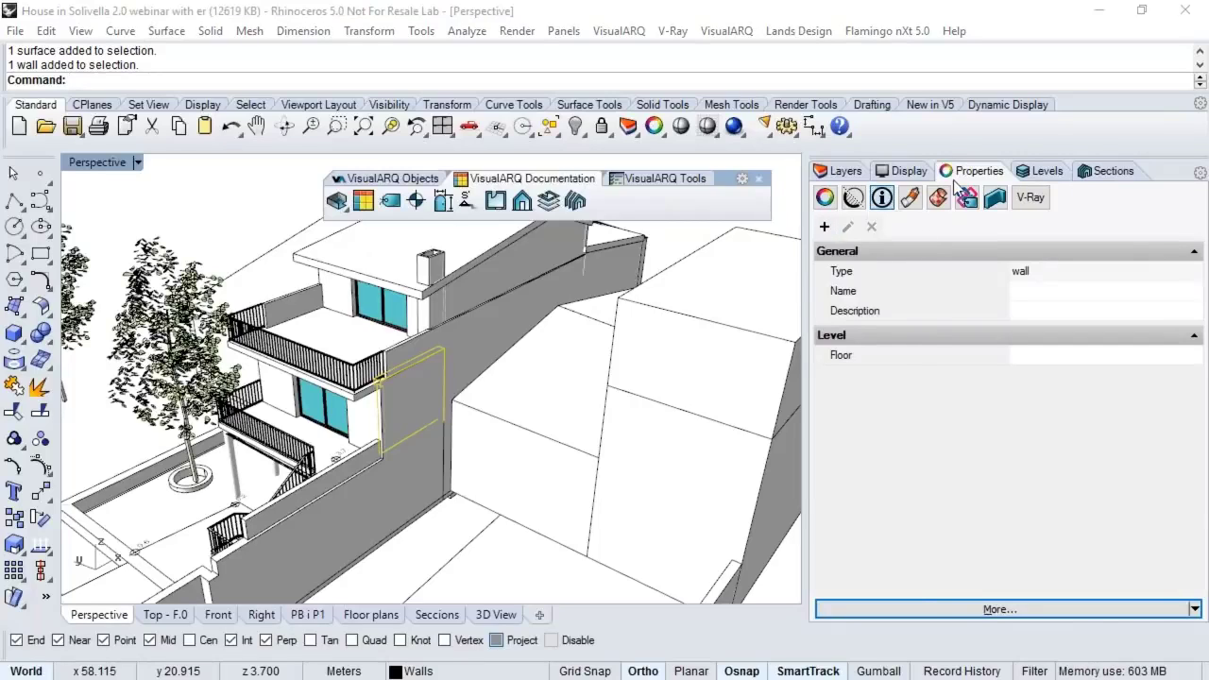
double_click(950, 375)
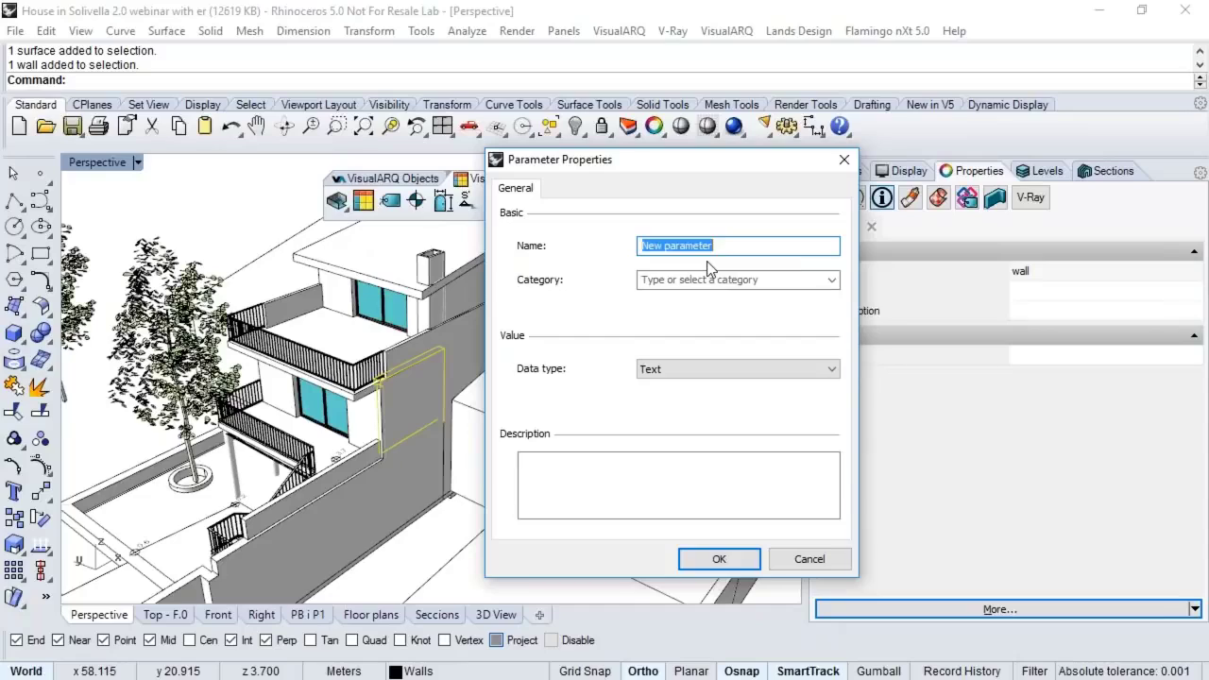
type("Fire")
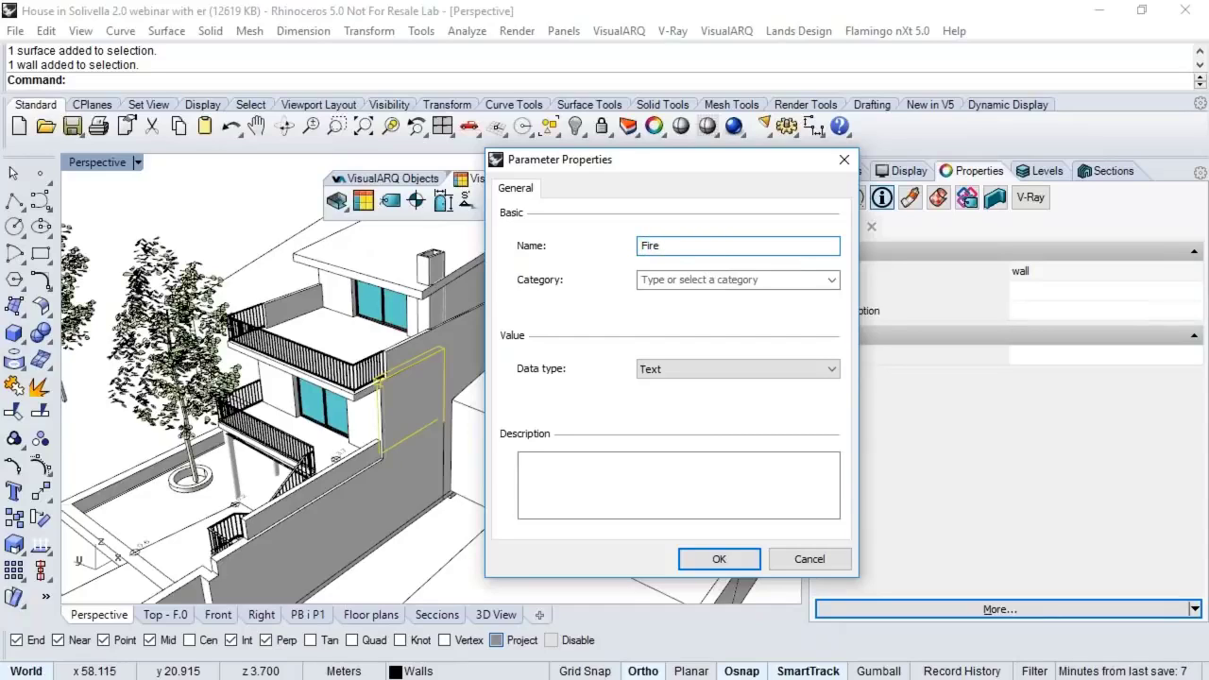
type(" ra")
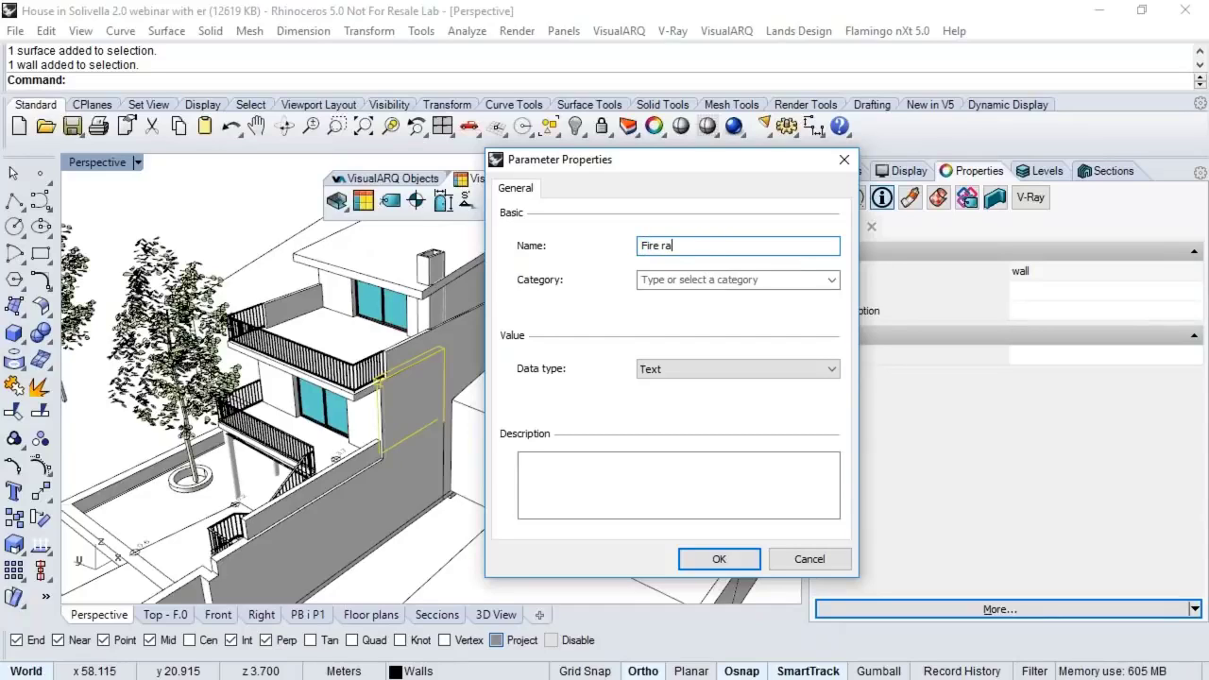
type("ting")
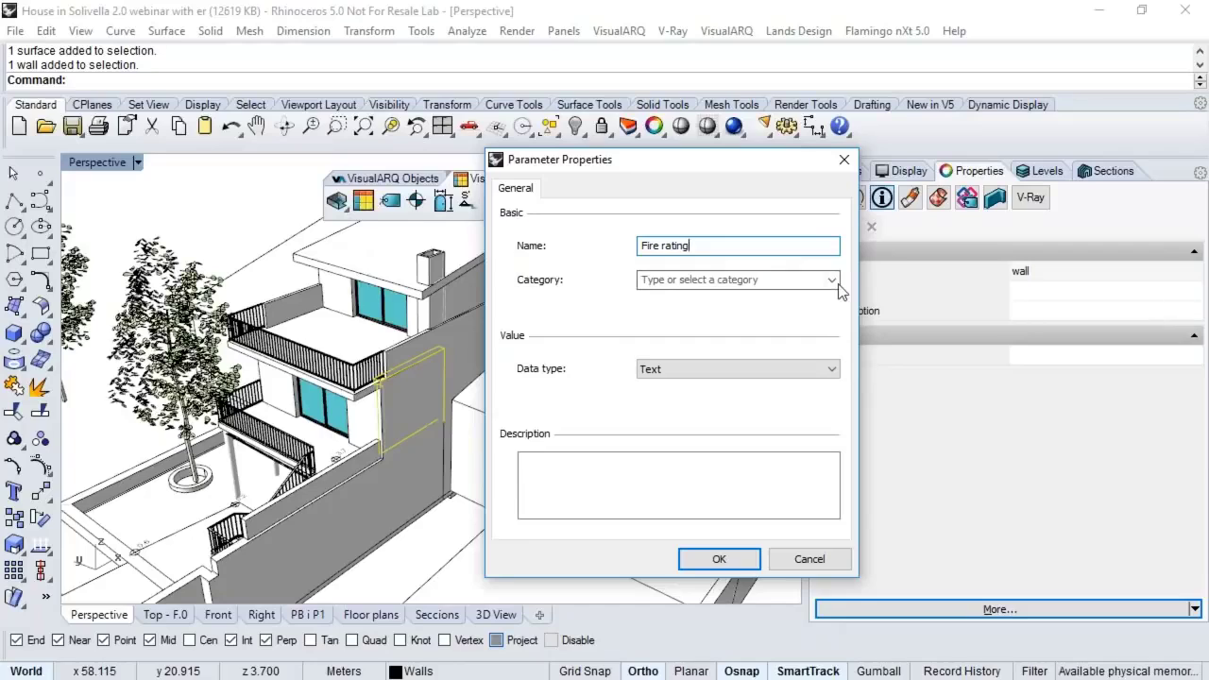
Step: Put the wall's Fire rating parameter in the General category with the Text data type, and create it
left_click(837, 285)
left_click(724, 160)
left_click_drag(724, 159, 521, 174)
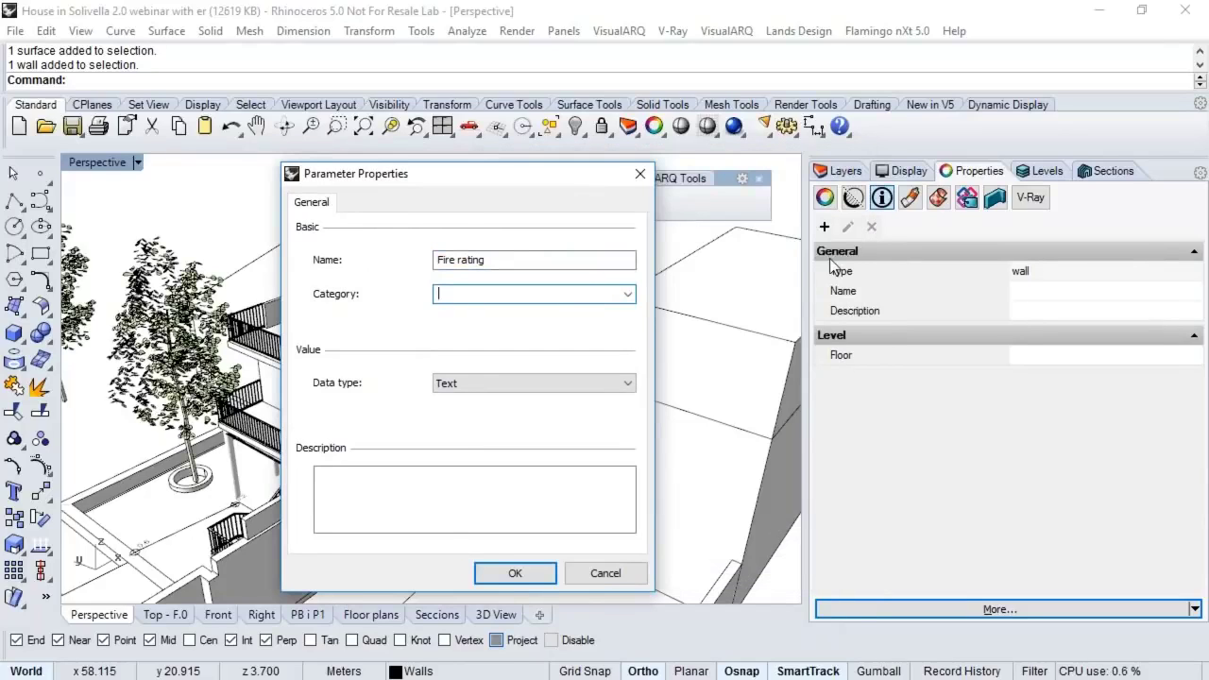
left_click(629, 295)
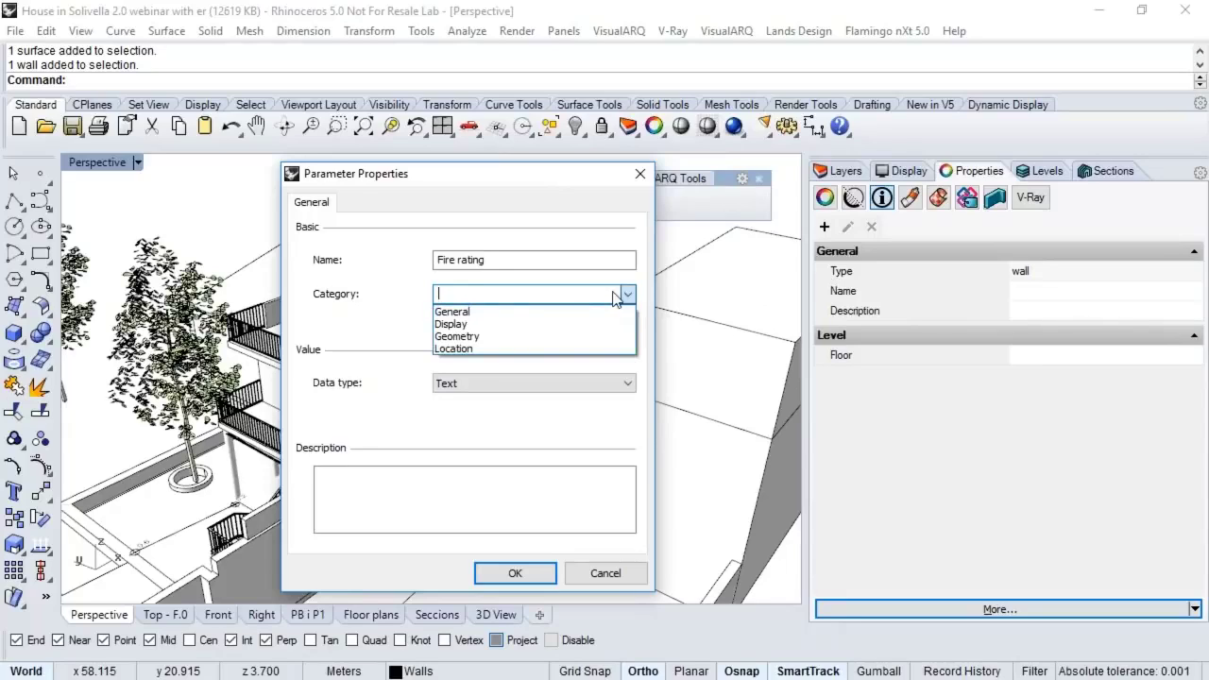
left_click(583, 313)
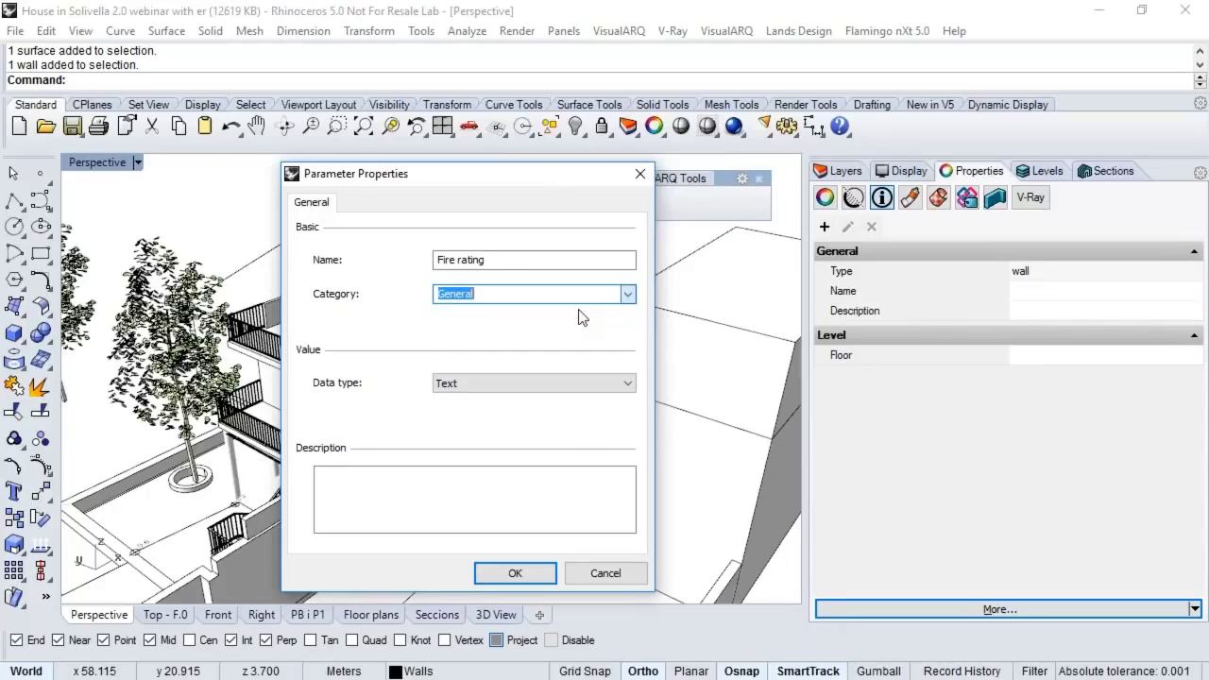
left_click(563, 385)
left_click(563, 385)
left_click(563, 385)
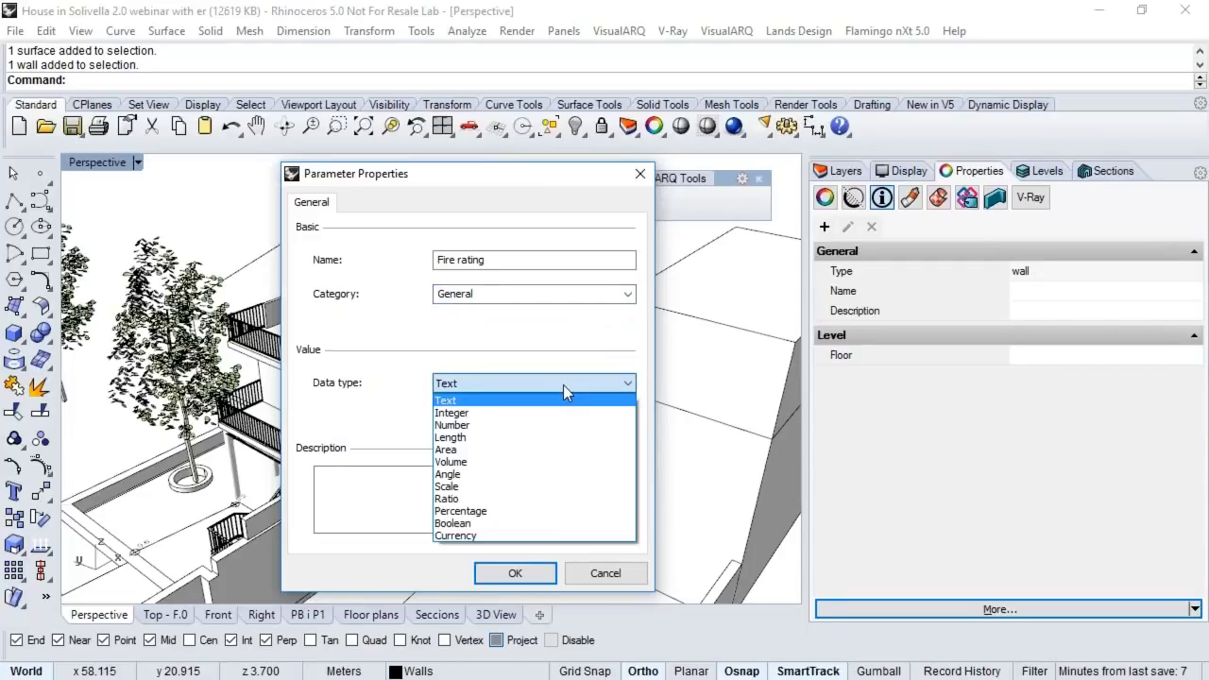
left_click(544, 579)
left_click(515, 573)
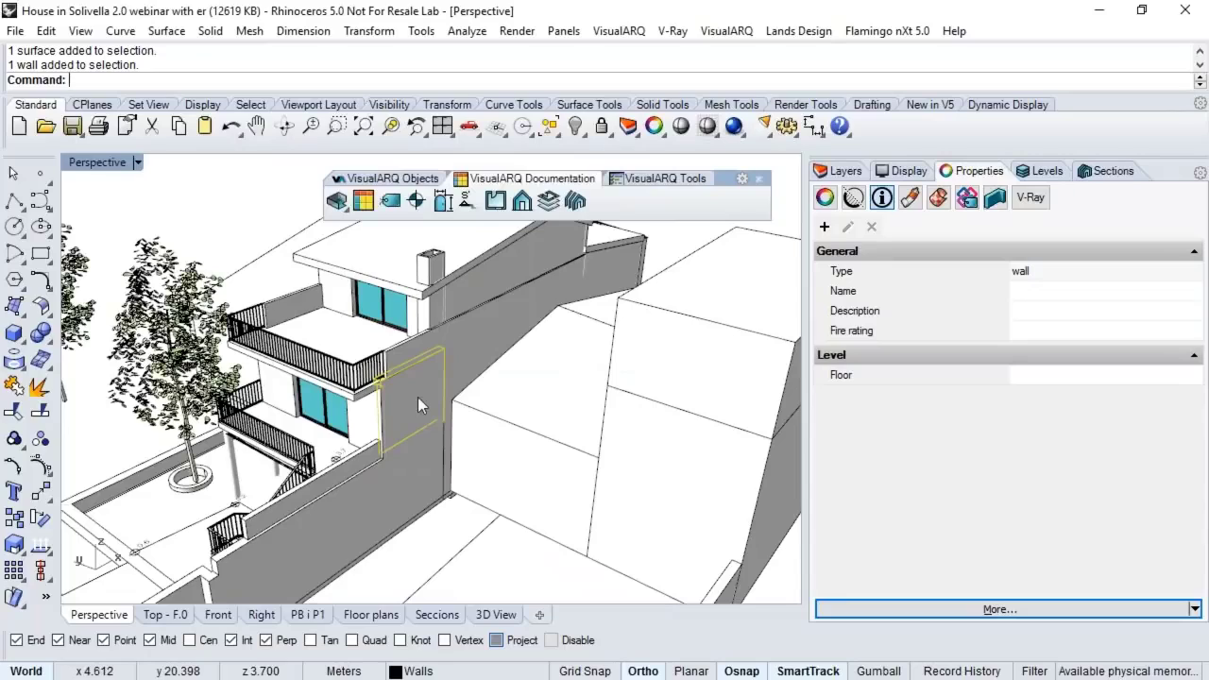
Step: Reselect the first-floor side wall and review its custom Fire rating parameter
key("Escape")
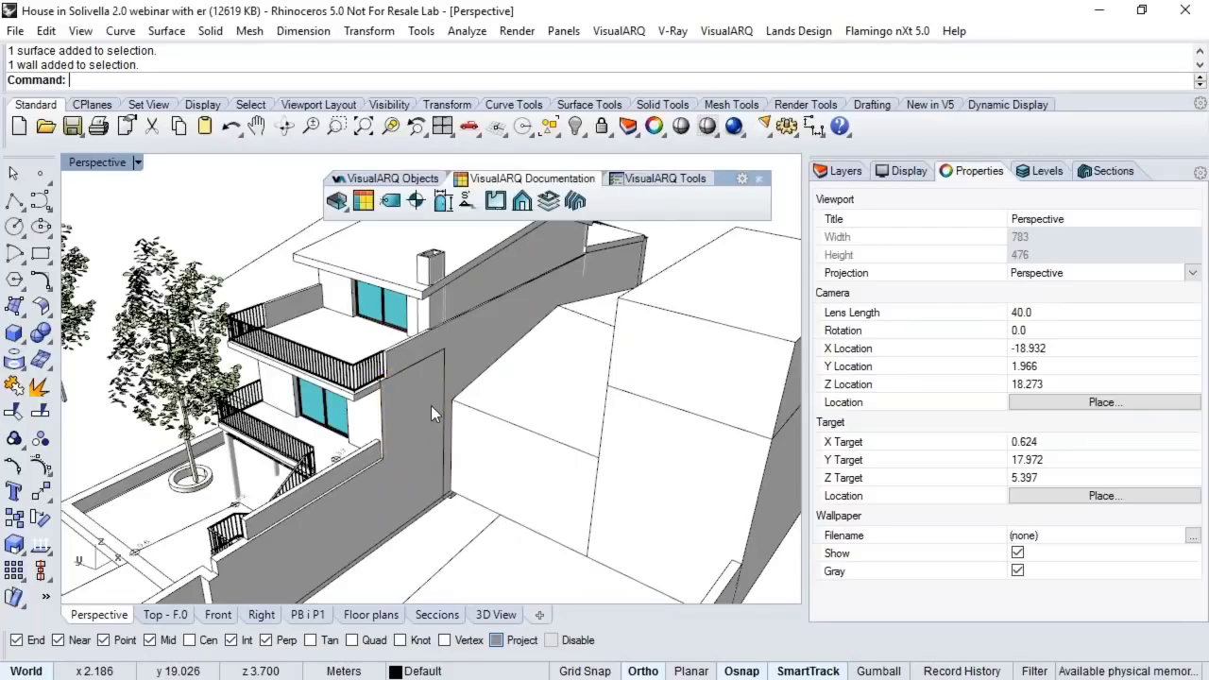
left_click(433, 404)
left_click(1015, 330)
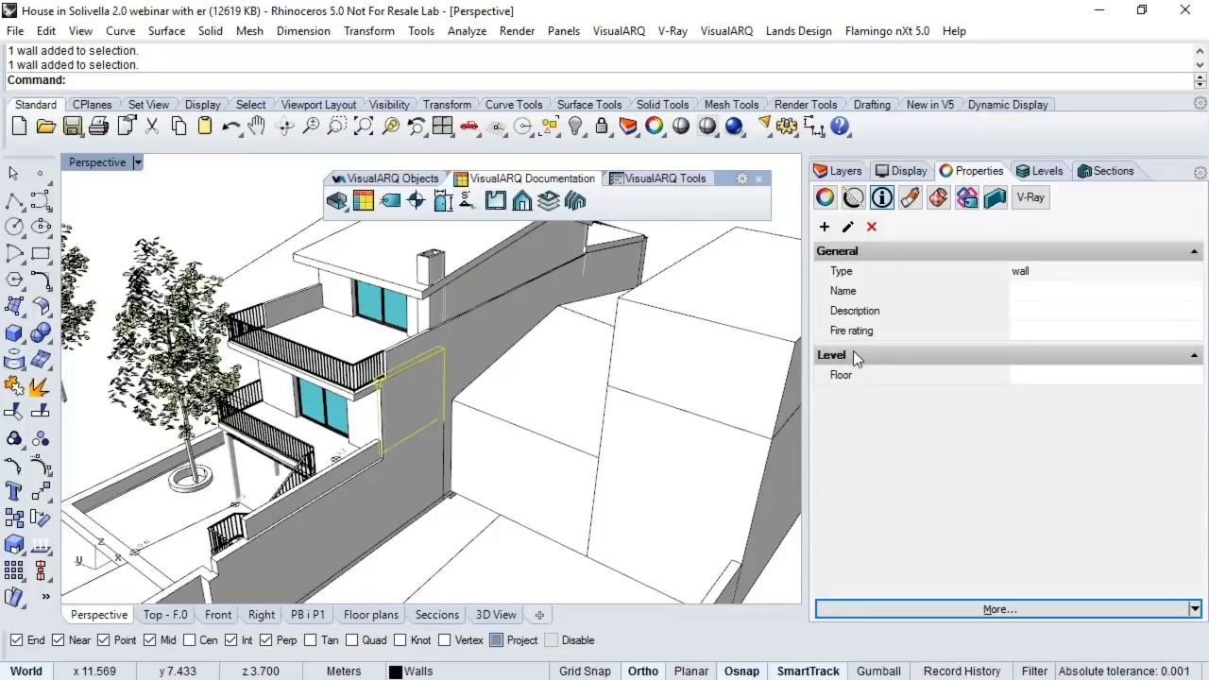
right_click_drag(543, 373, 661, 253)
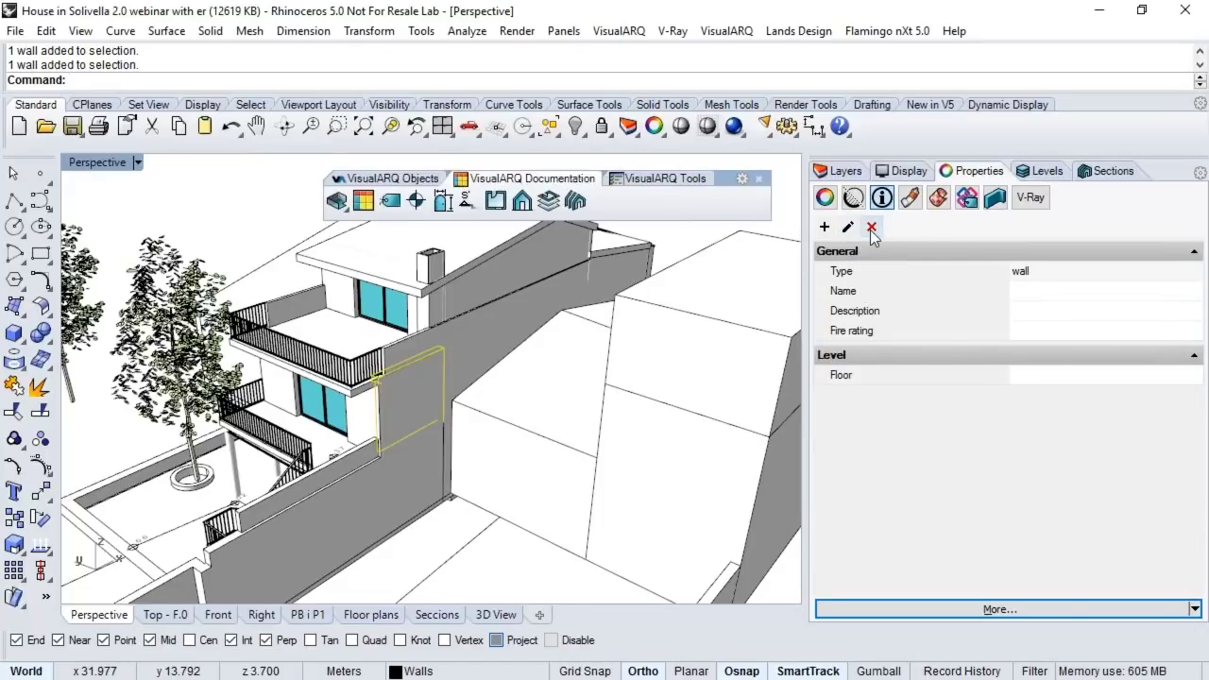
key("Escape")
Step: Start a new custom parameter named "Thermal resistance" in the Generic 200mm wall style
right_click_drag(396, 373, 431, 329)
left_click(376, 180)
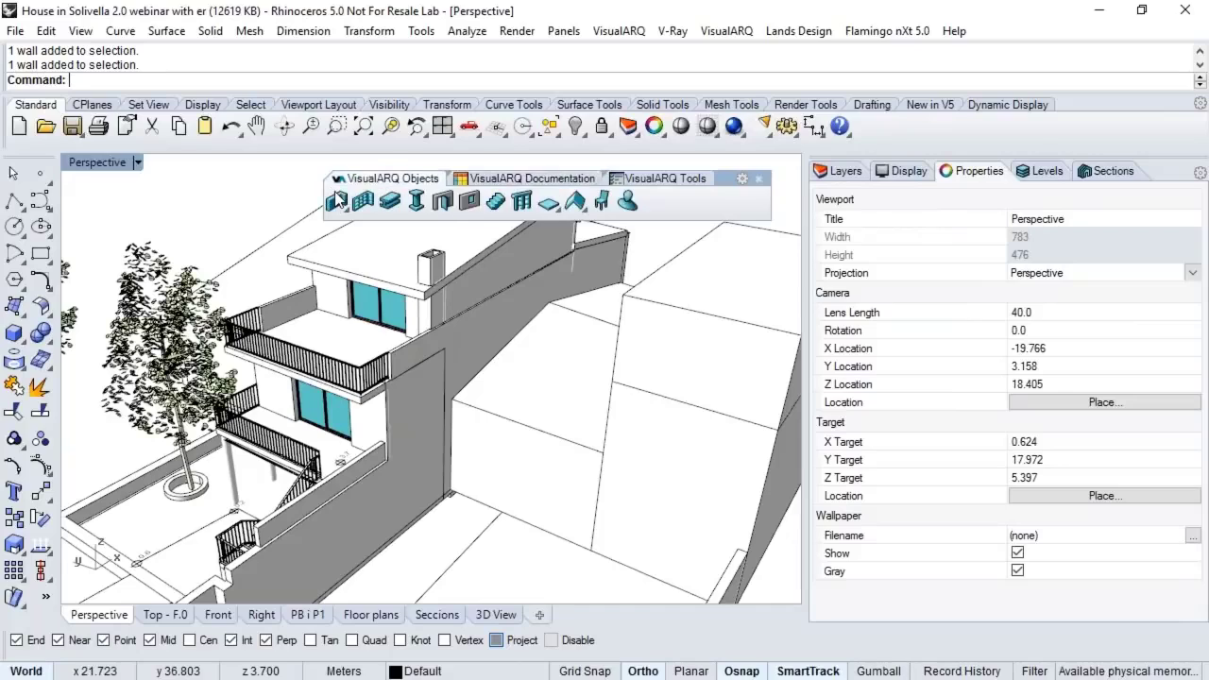
left_click(337, 200)
right_click(337, 200)
left_click(354, 243)
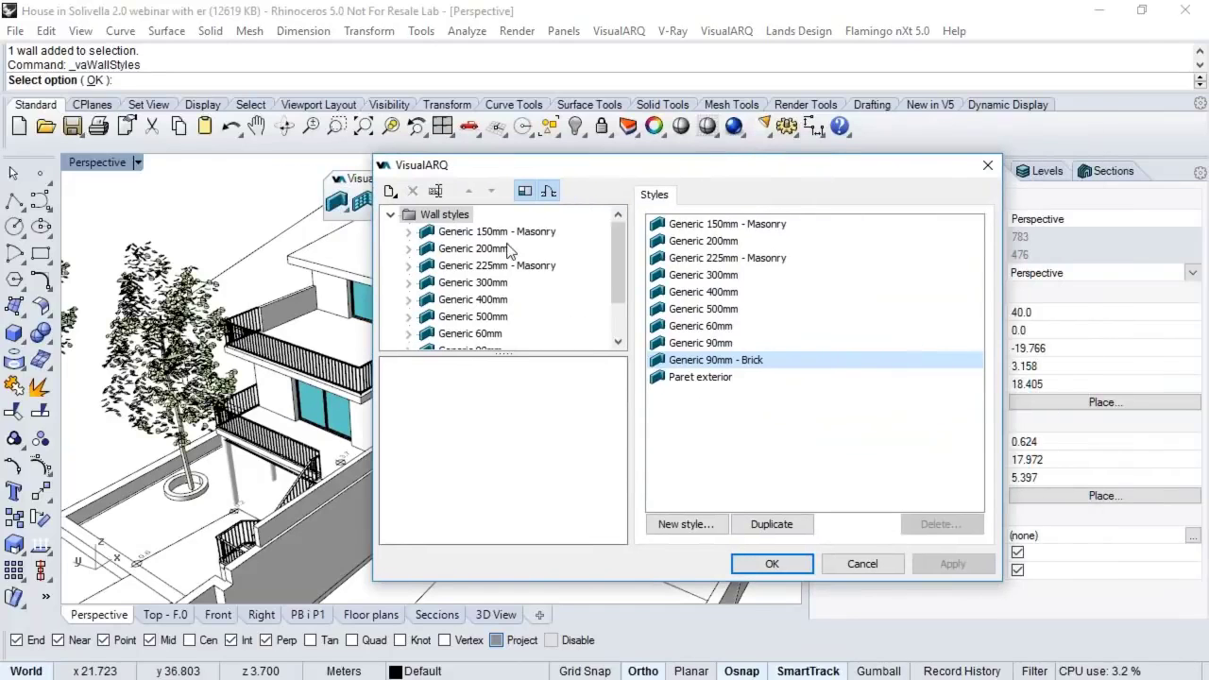
left_click(508, 248)
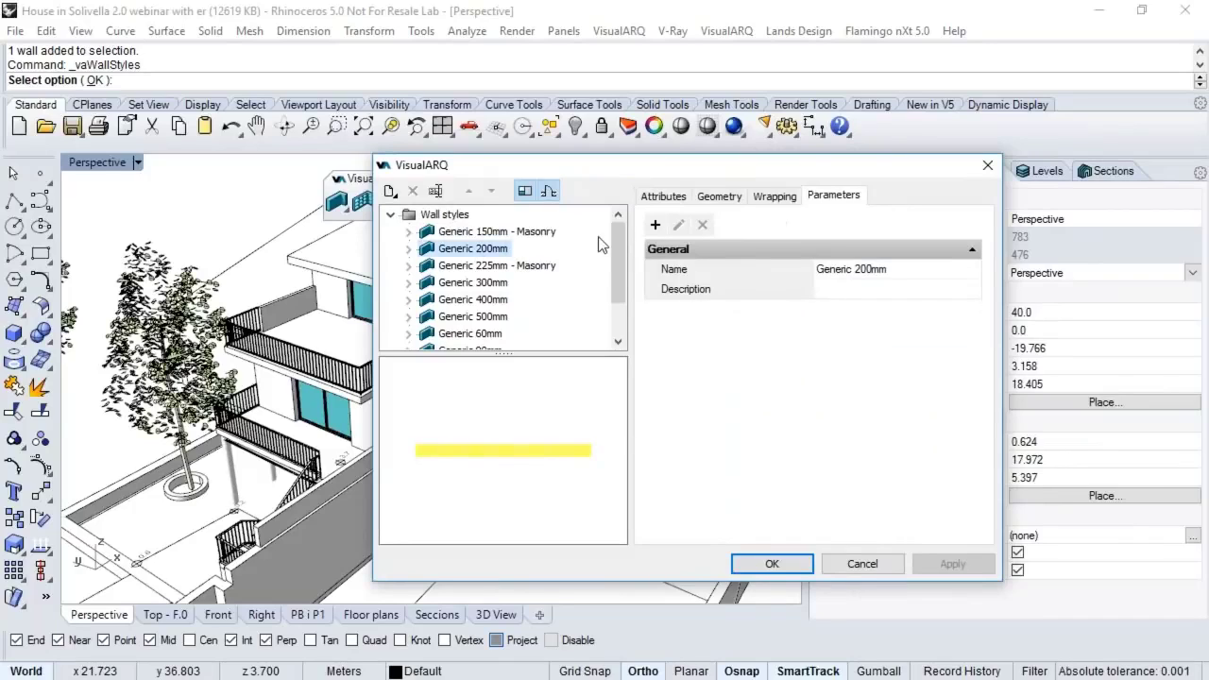
left_click(655, 227)
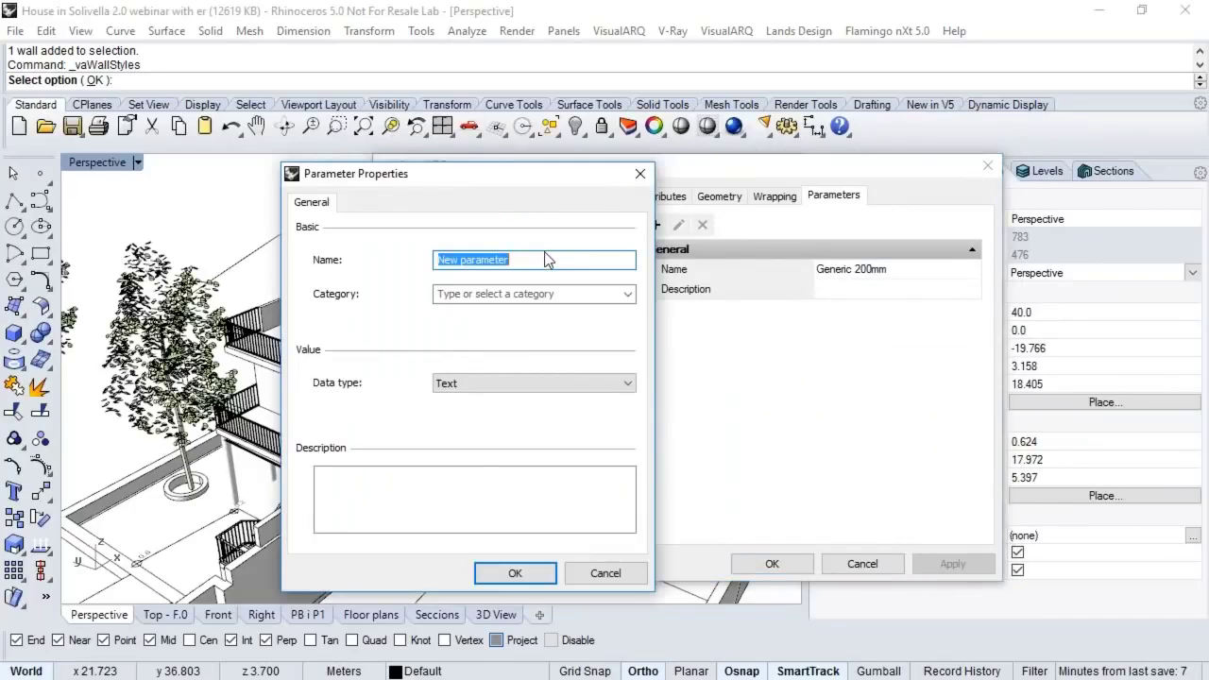
type("Therm")
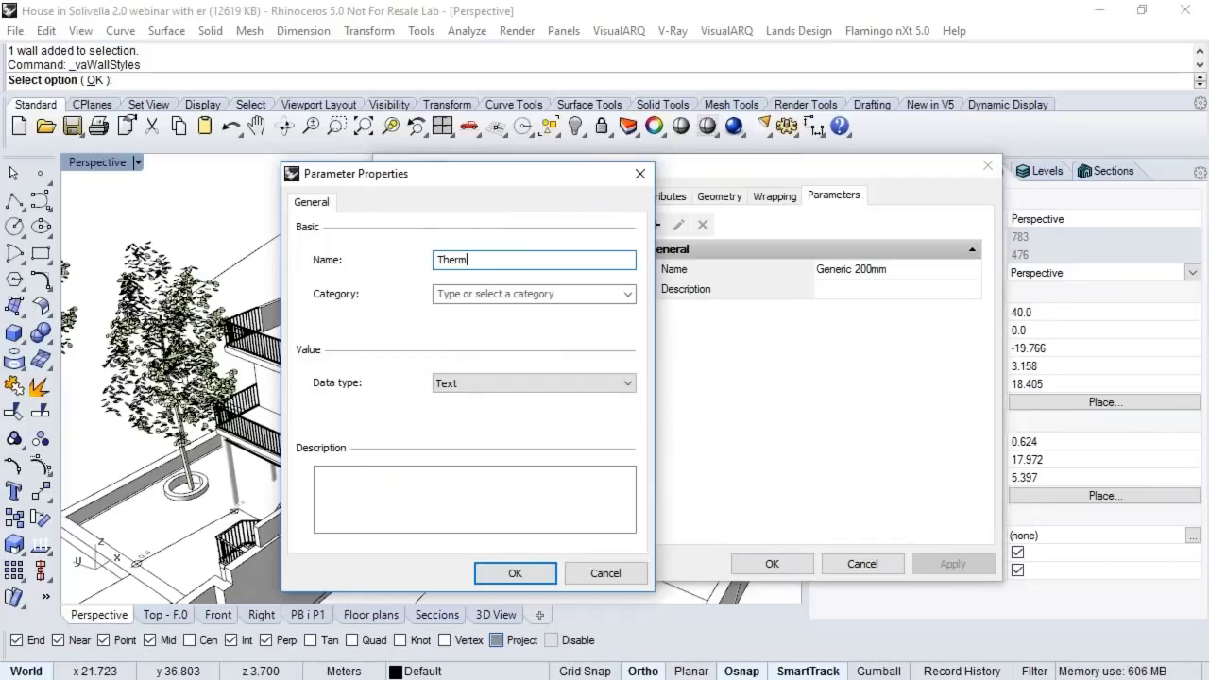
type("al resistance")
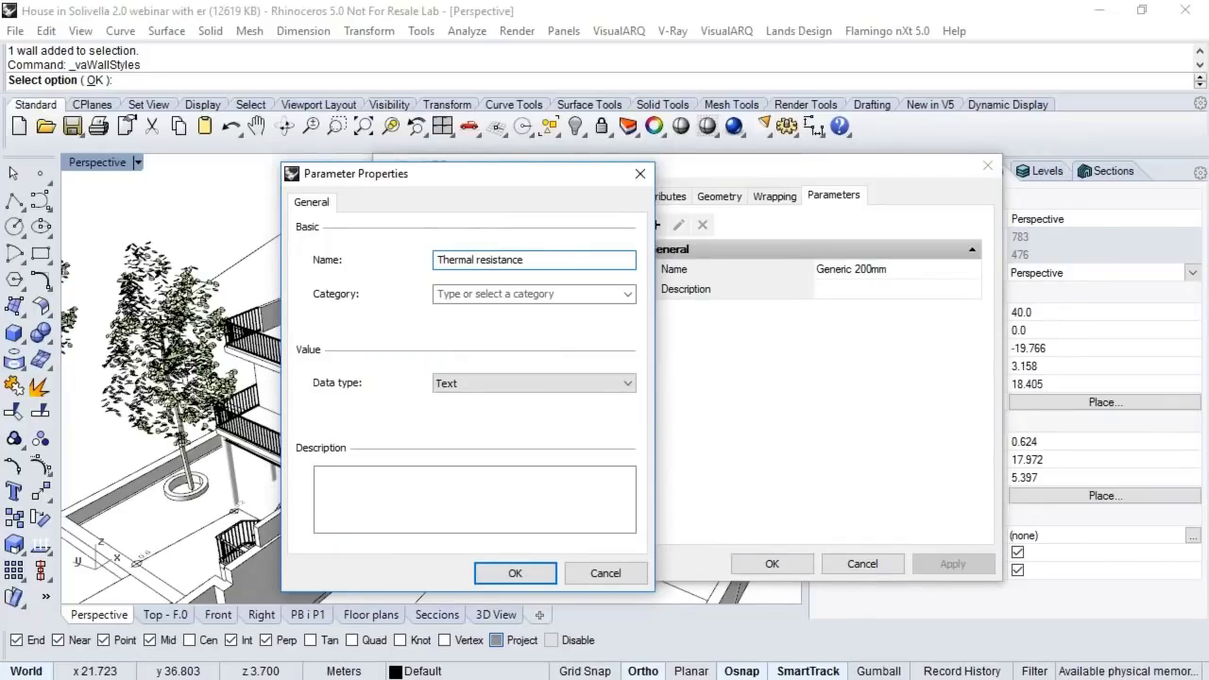
Step: Assign the Thermal resistance parameter to the General category as Text, leave its value blank, and accept the wall style changes
left_click_drag(530, 177, 442, 173)
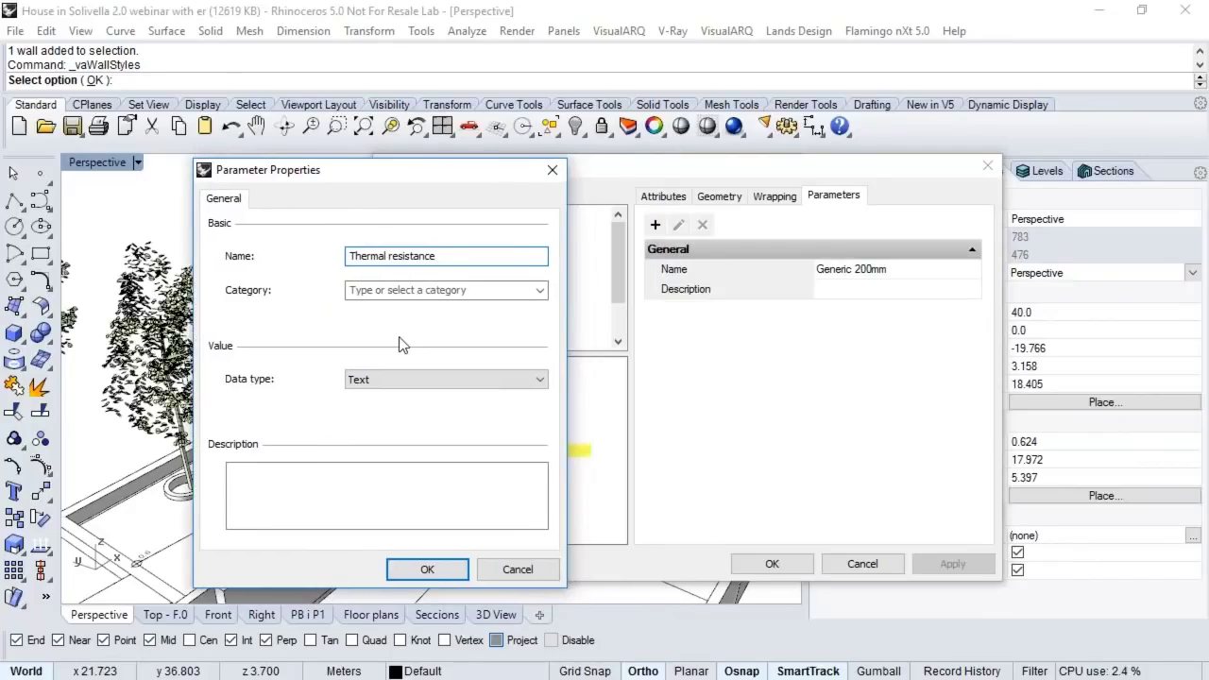
left_click(539, 291)
left_click(470, 313)
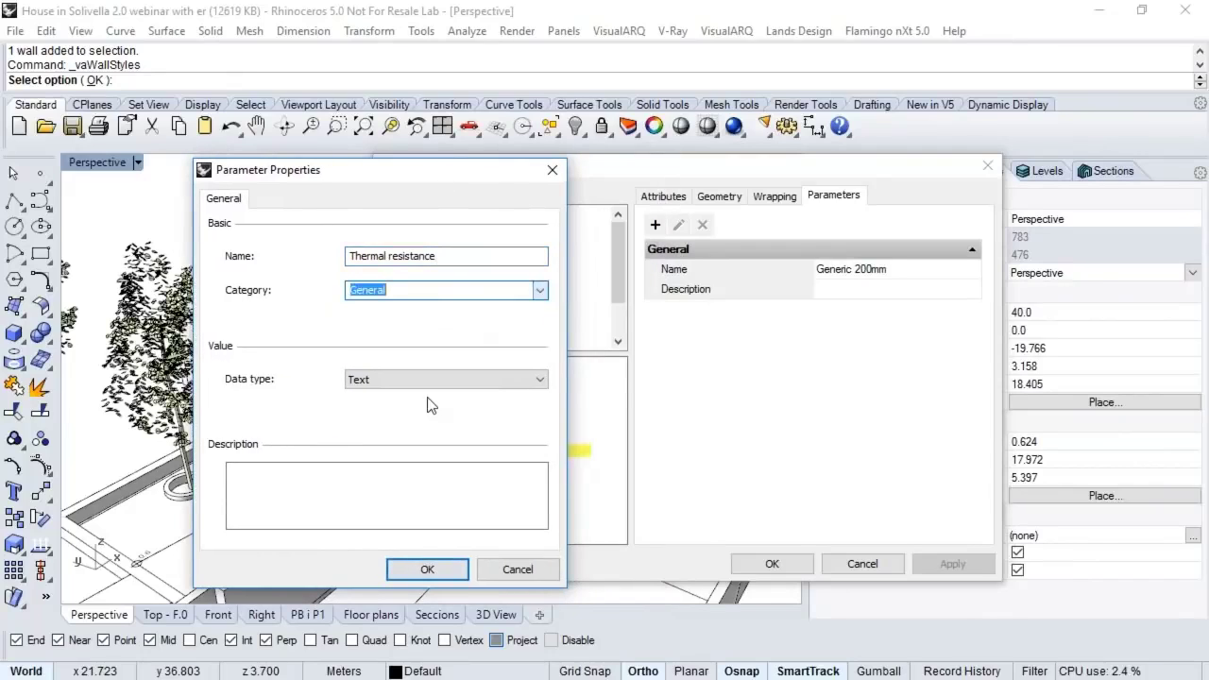
left_click(407, 571)
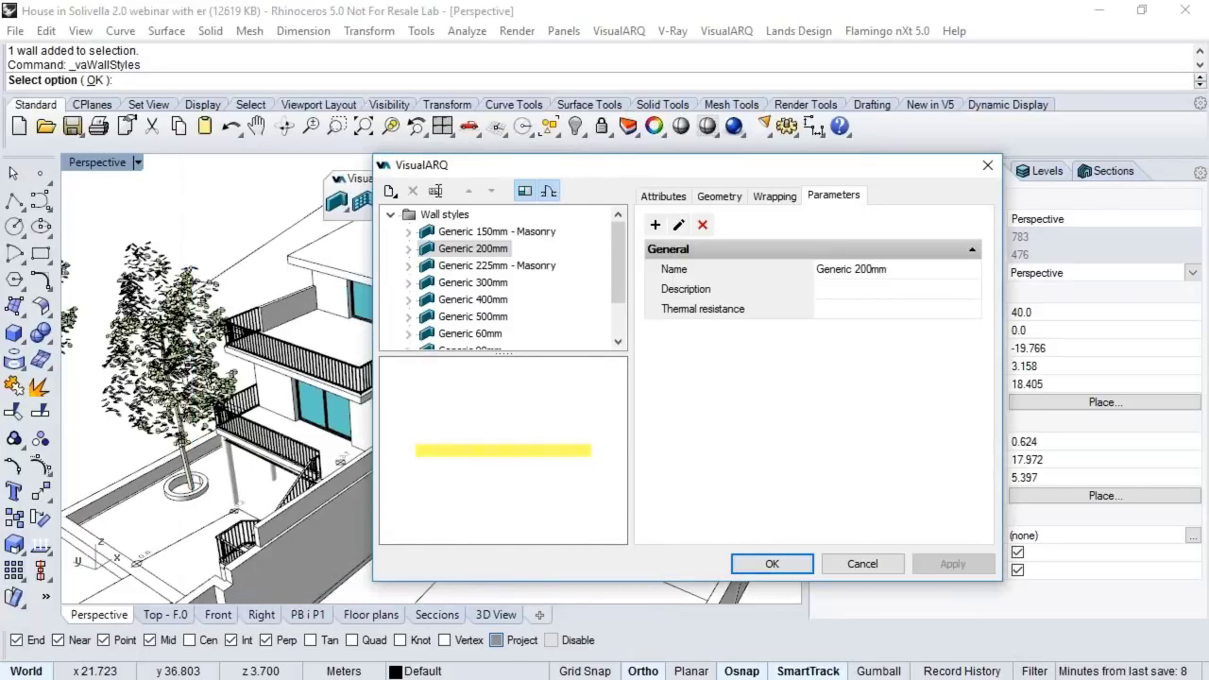
left_click(831, 309)
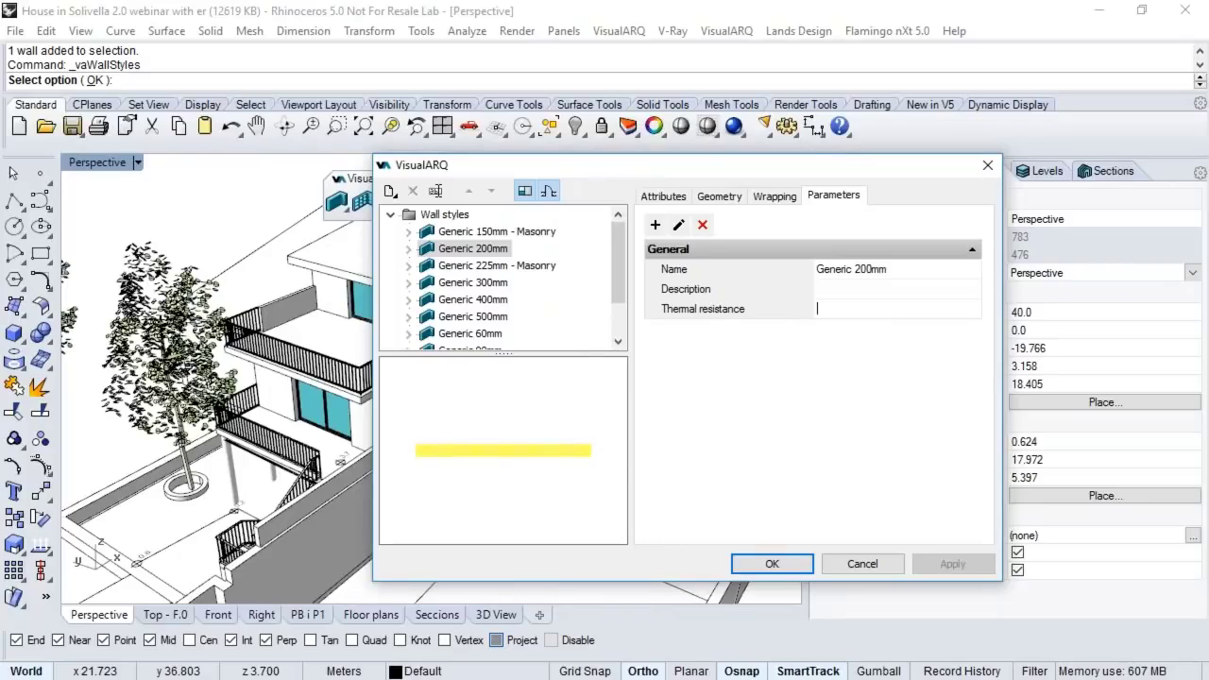
left_click(771, 564)
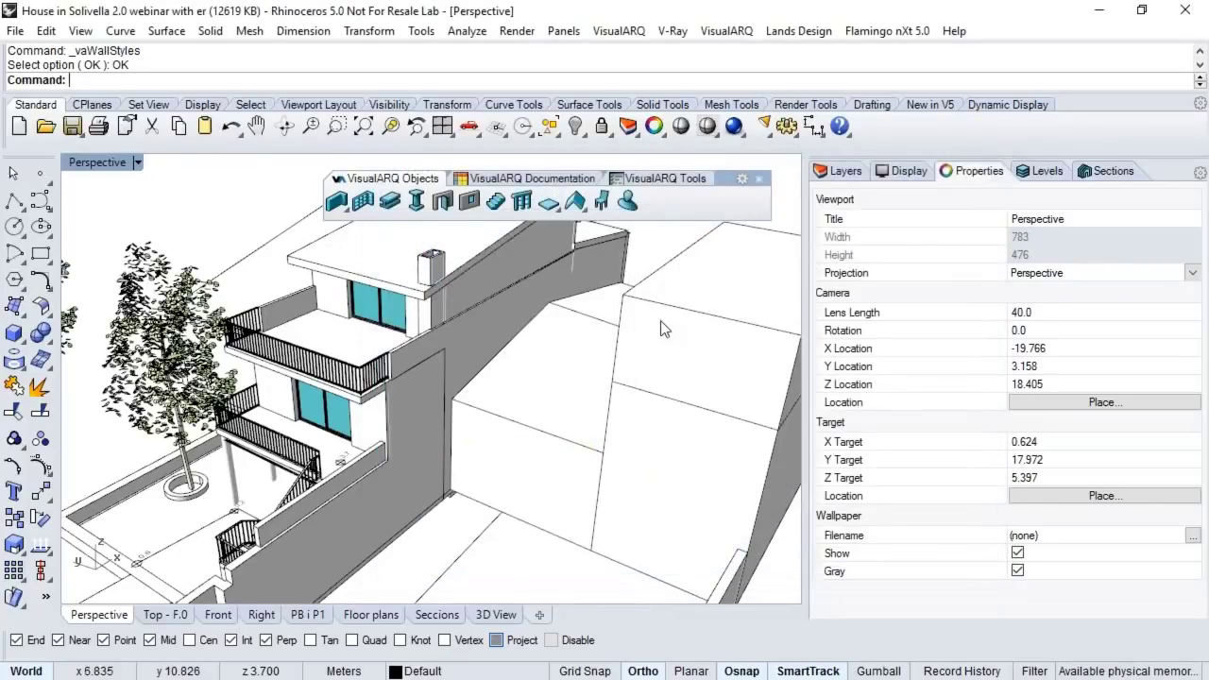
Step: Add a document parameter named "Price" in the General category with the Text data type
left_click(671, 179)
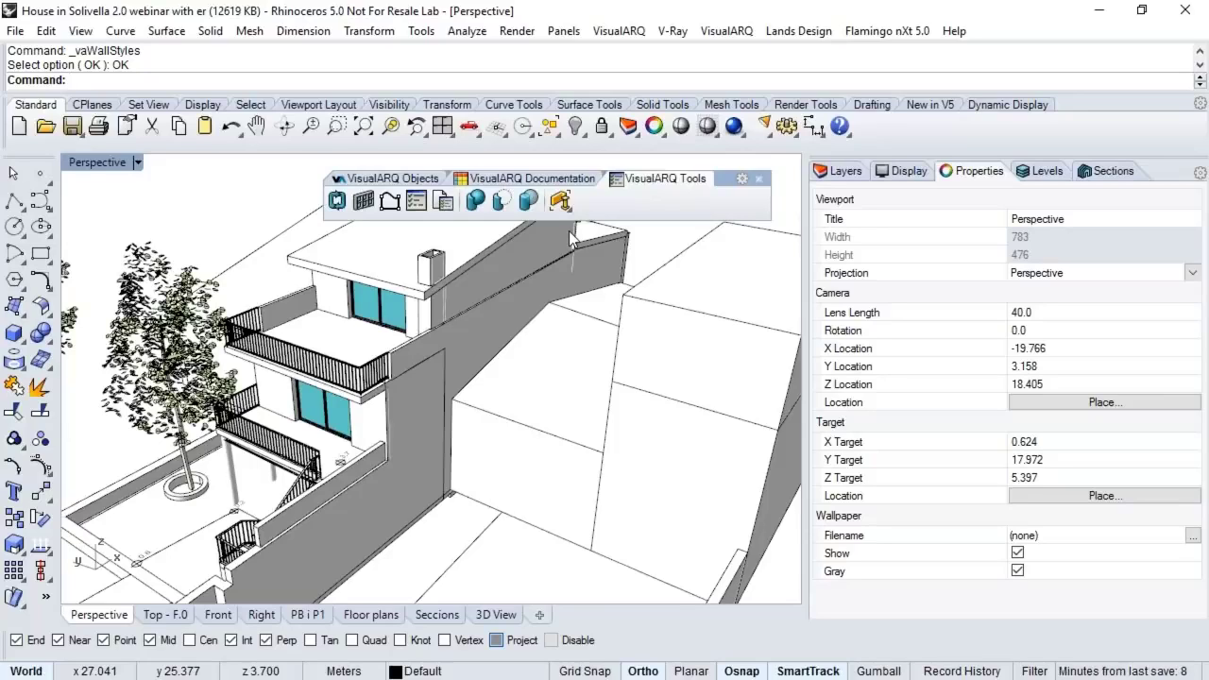
left_click(440, 203)
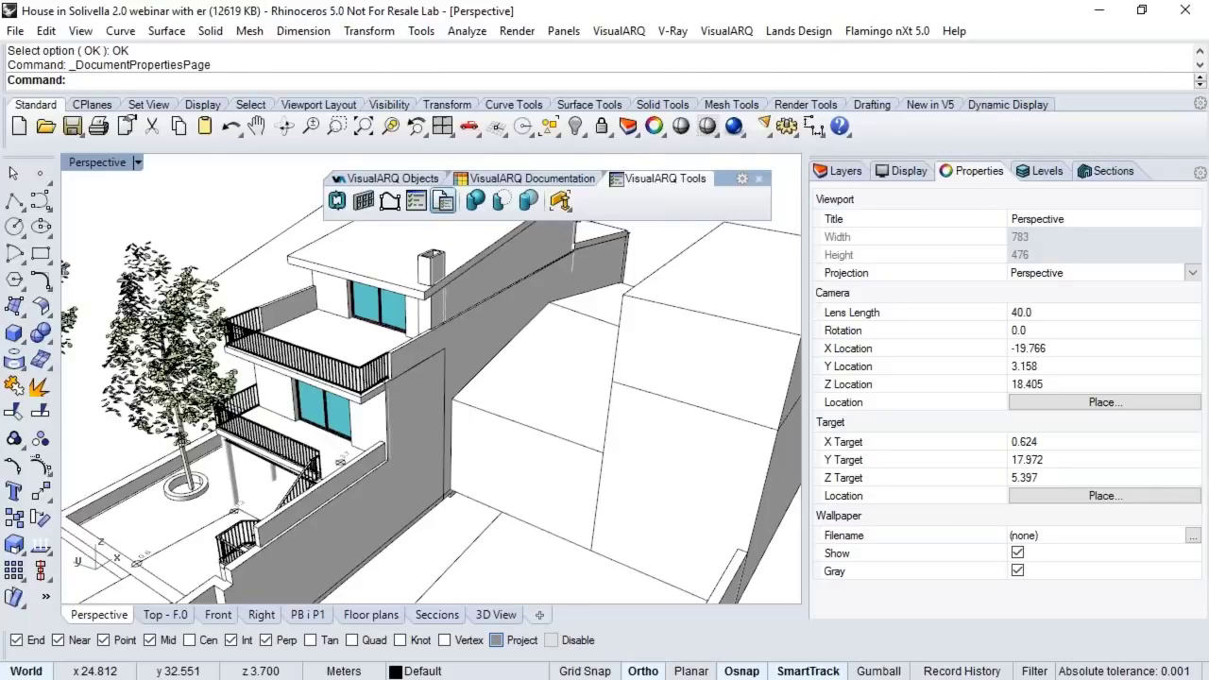
left_click_drag(258, 191, 258, 181)
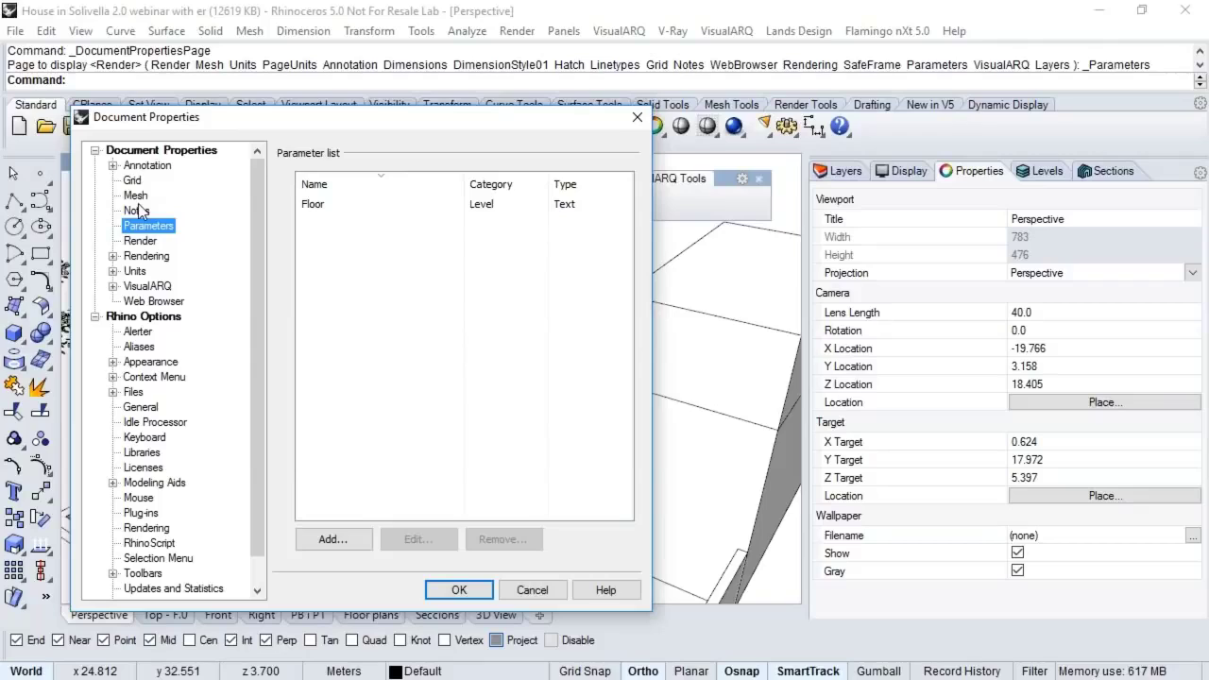
left_click(351, 535)
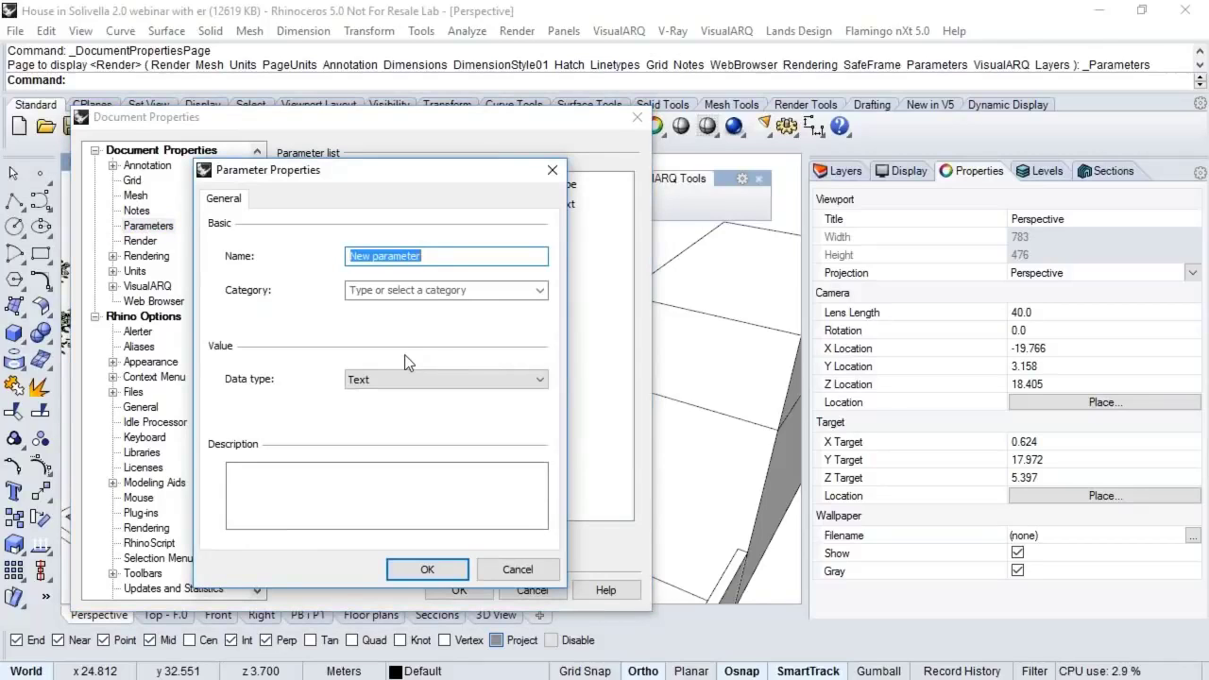
type("Price")
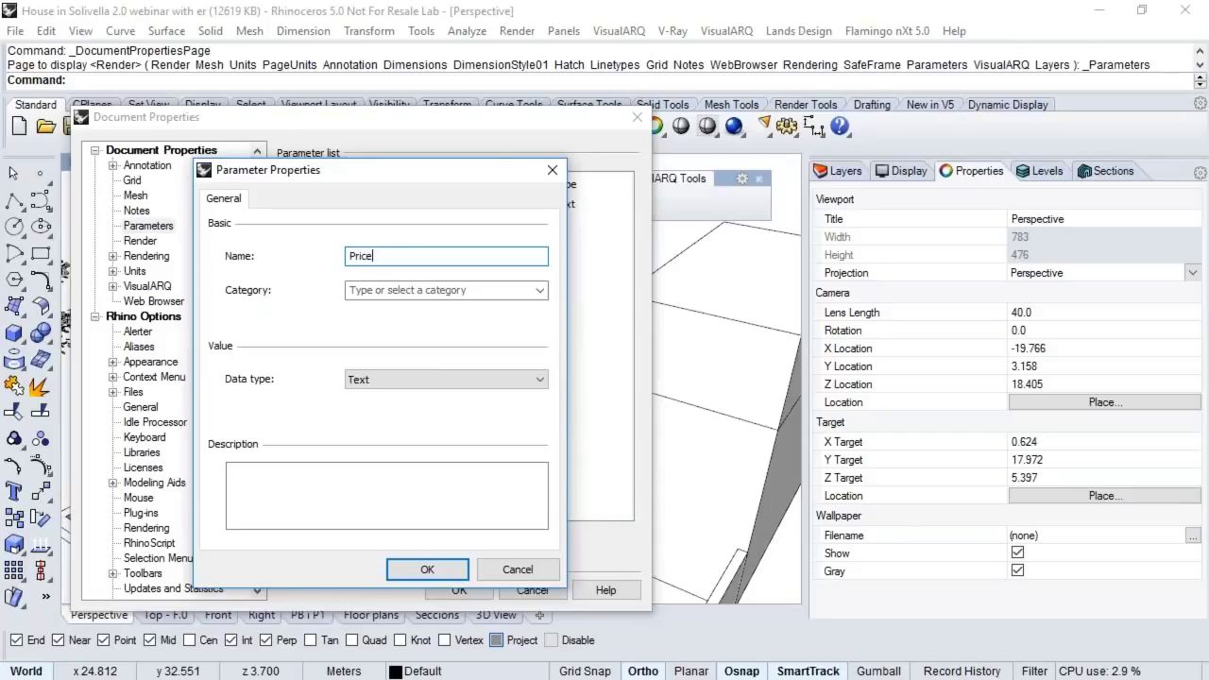
left_click(538, 290)
left_click(455, 310)
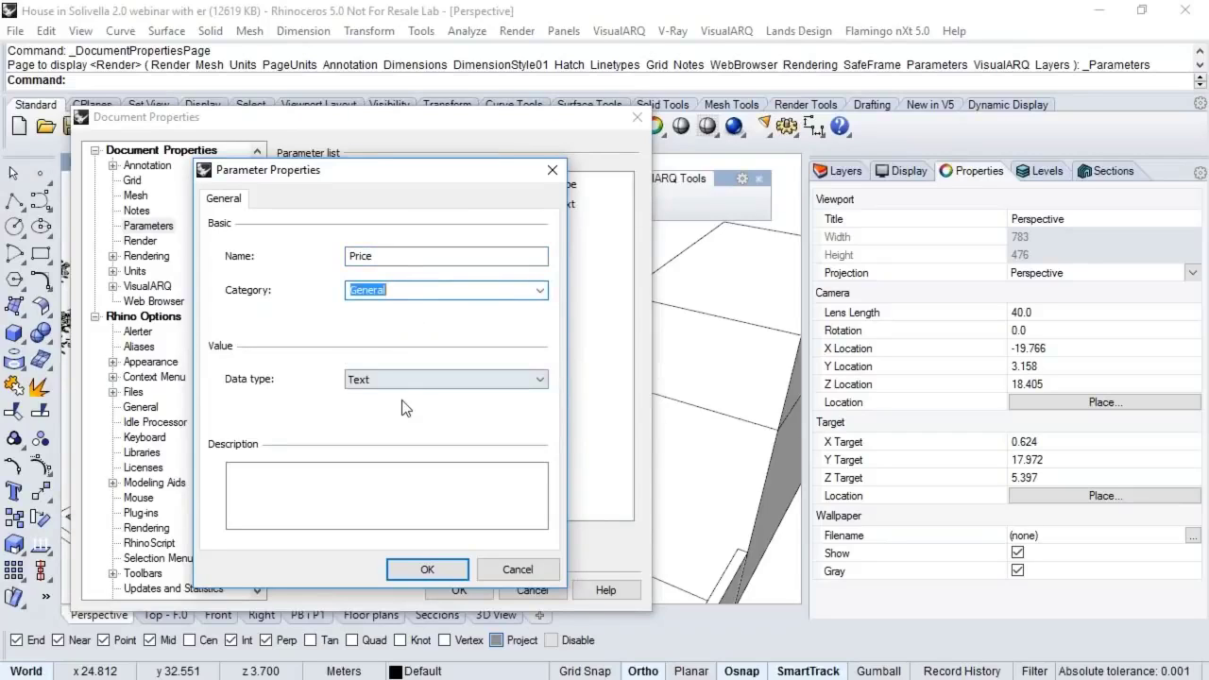
left_click(420, 570)
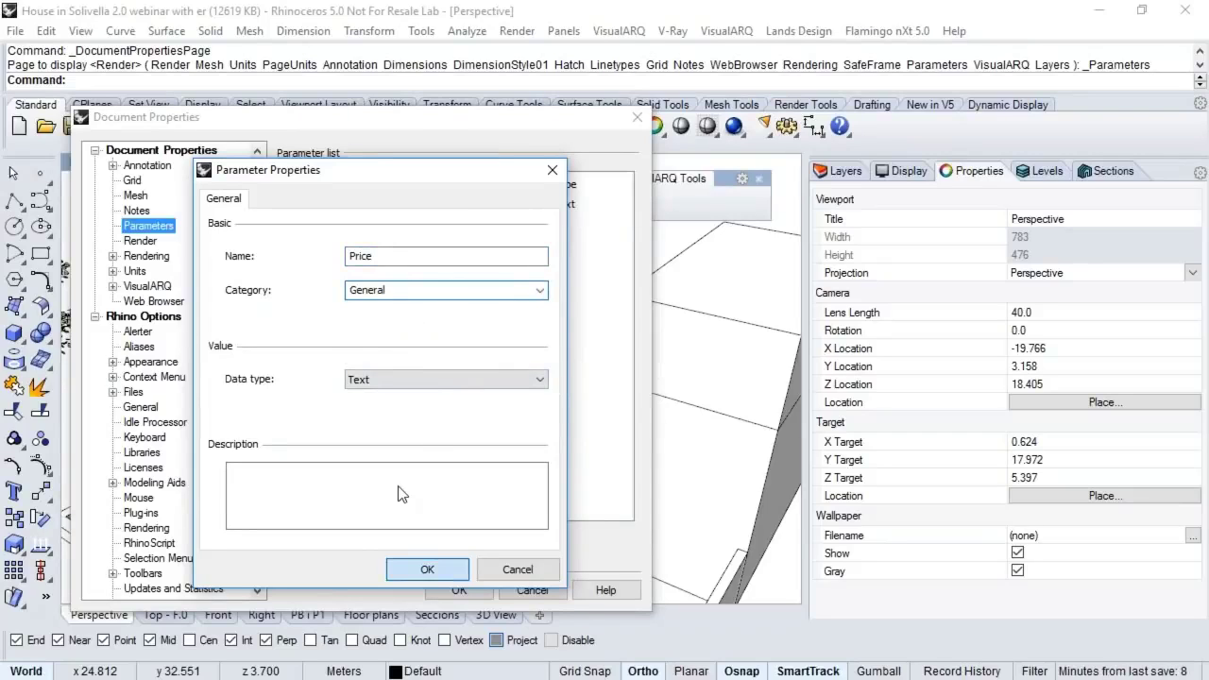
Step: Add a document parameter named "Fire rating" in the General category with the Text data type, and accept the document properties
left_click(335, 539)
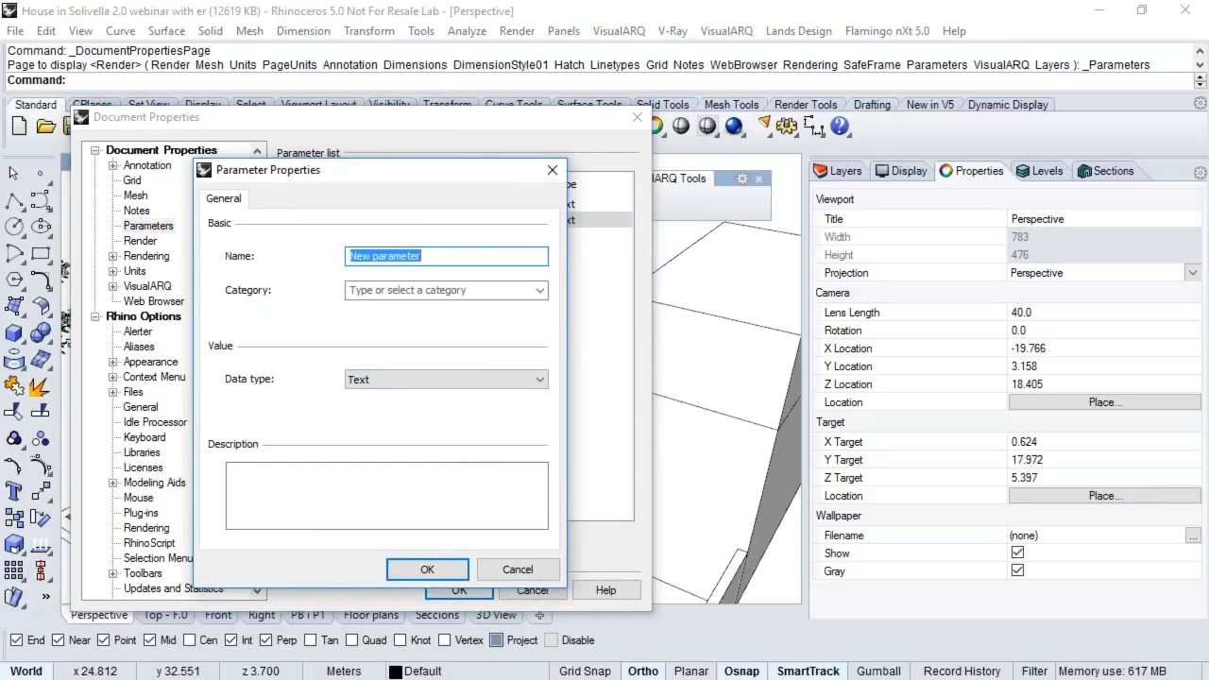
type("Fire rating")
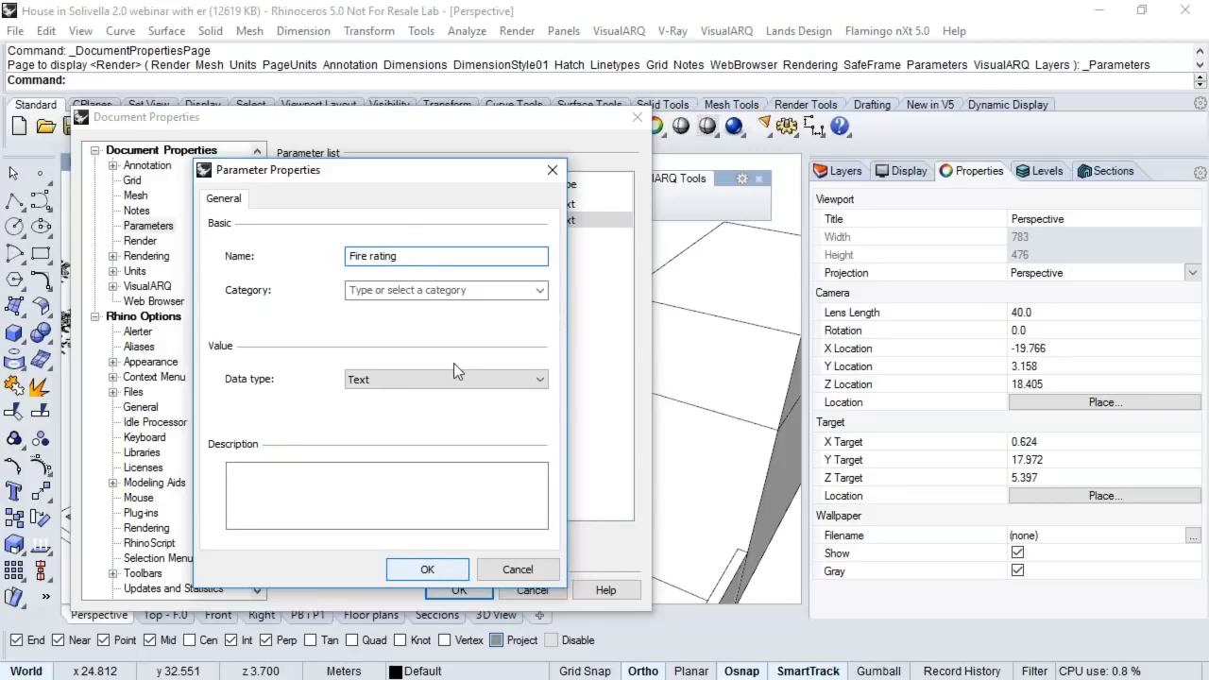
left_click(539, 290)
left_click(511, 305)
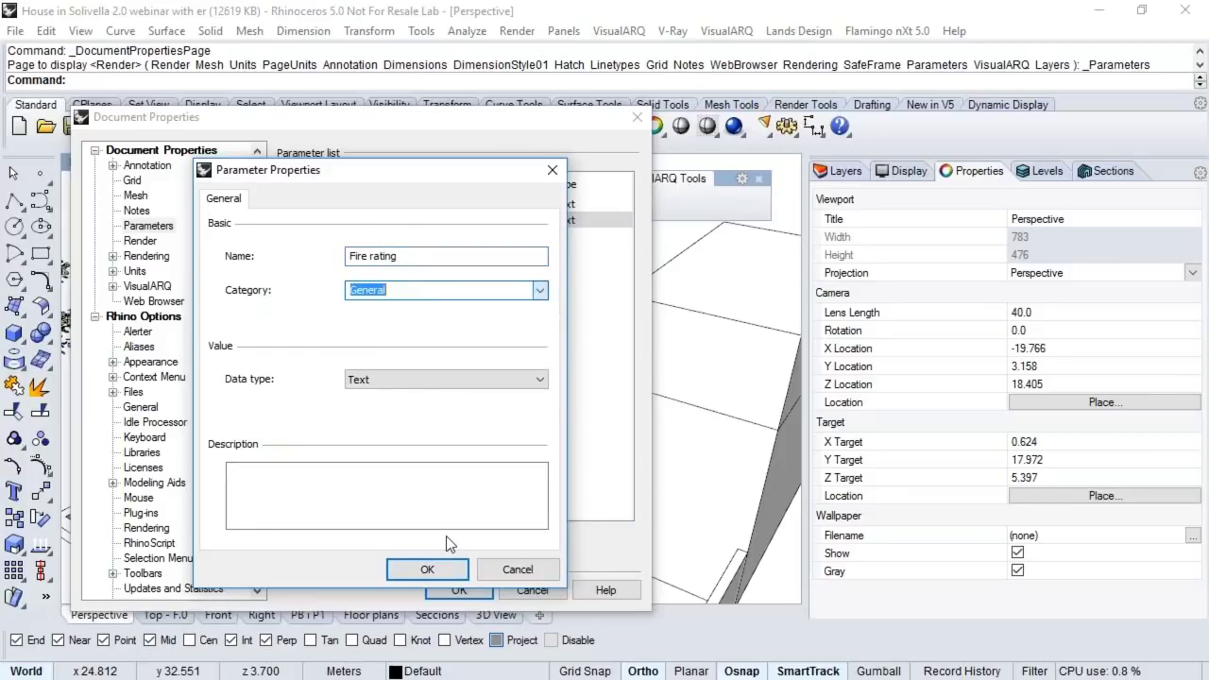
left_click(445, 569)
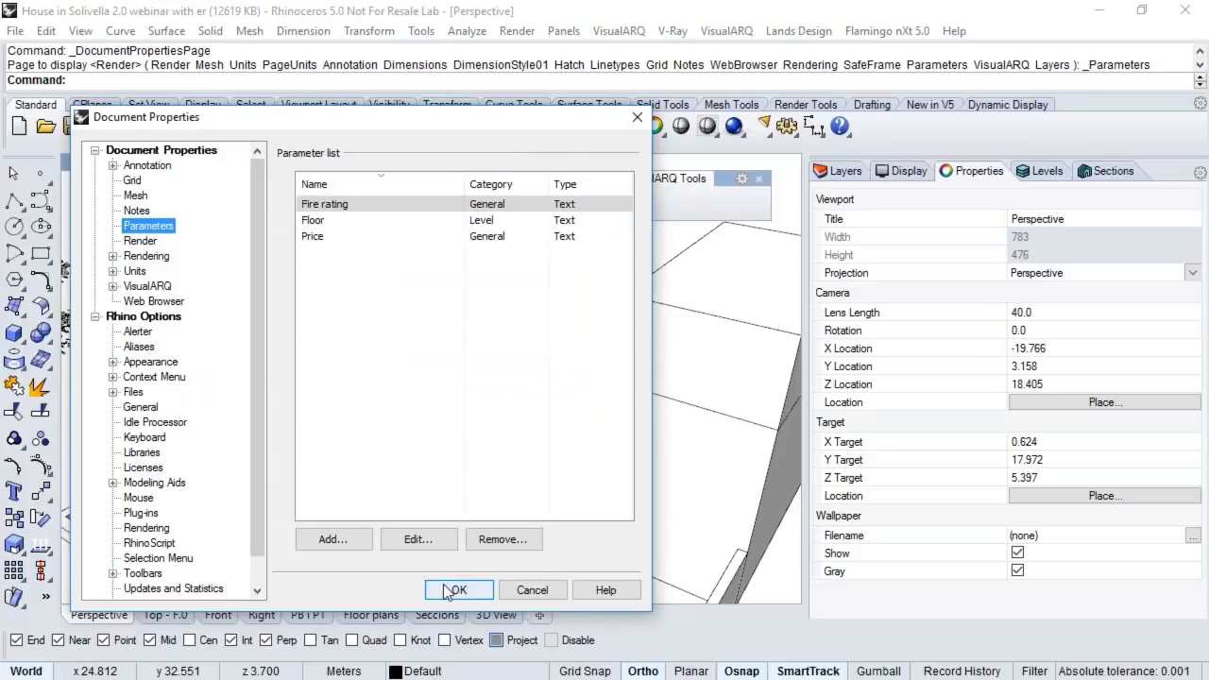
left_click(453, 591)
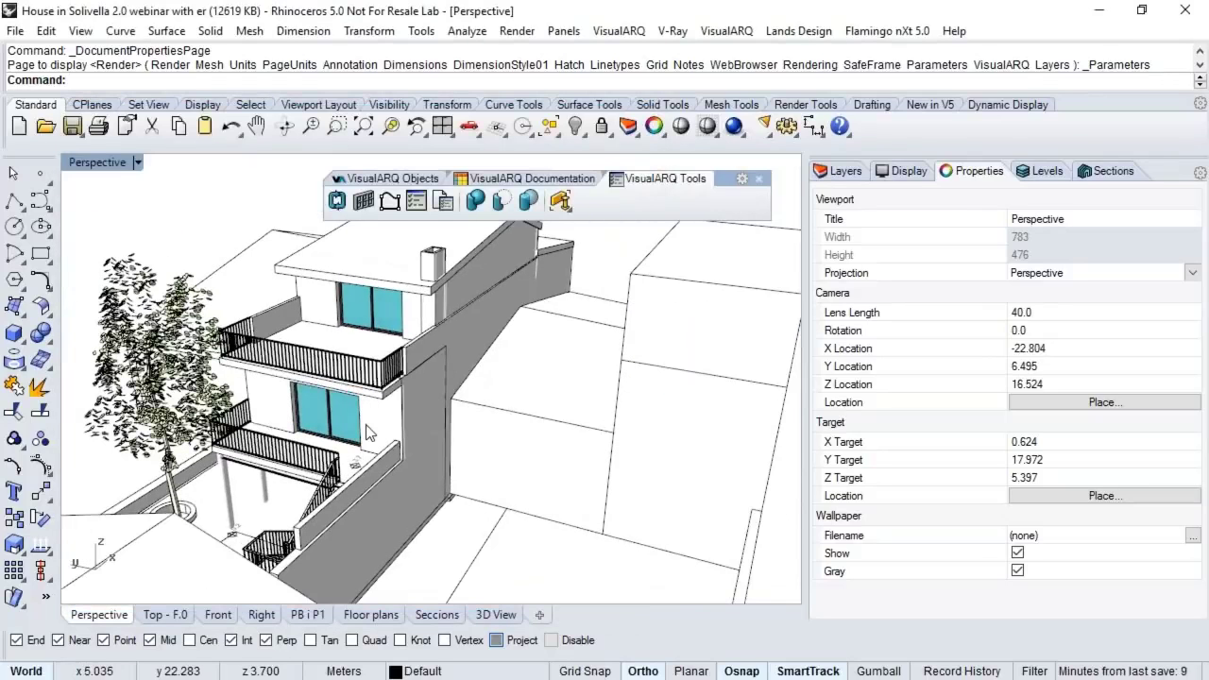
Step: Select the stair railing beside the lower balcony and set its Price parameter to 100
scroll(354, 464, "up", 3)
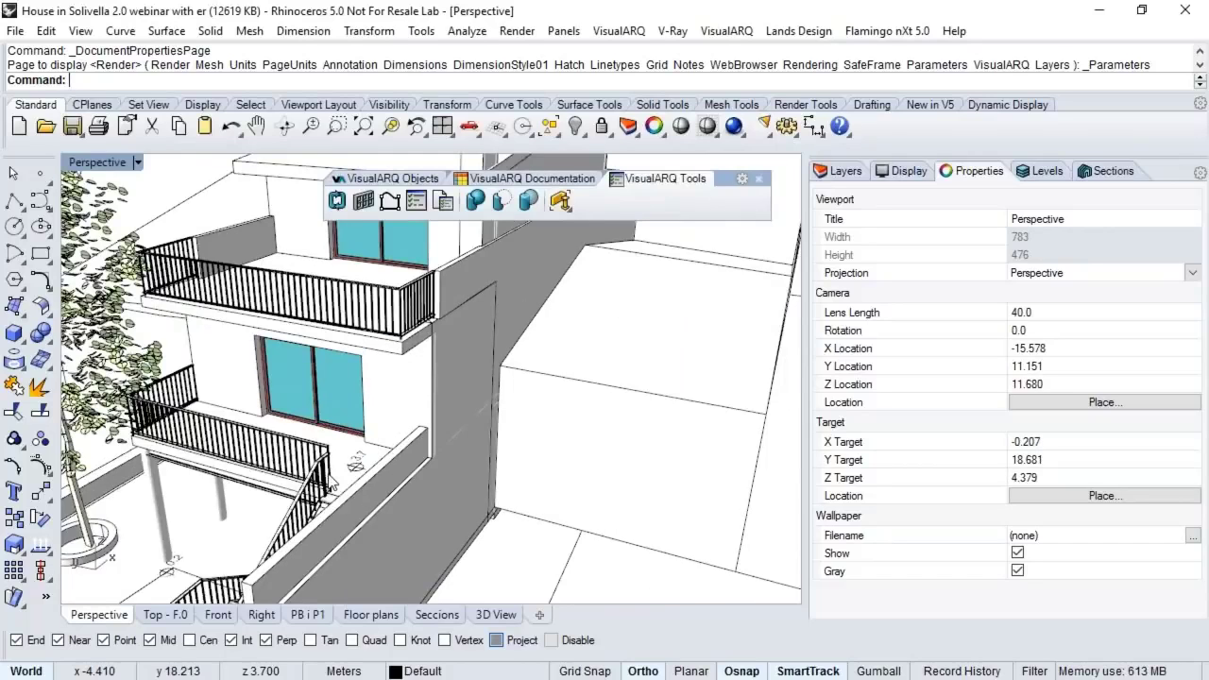
left_click(326, 477)
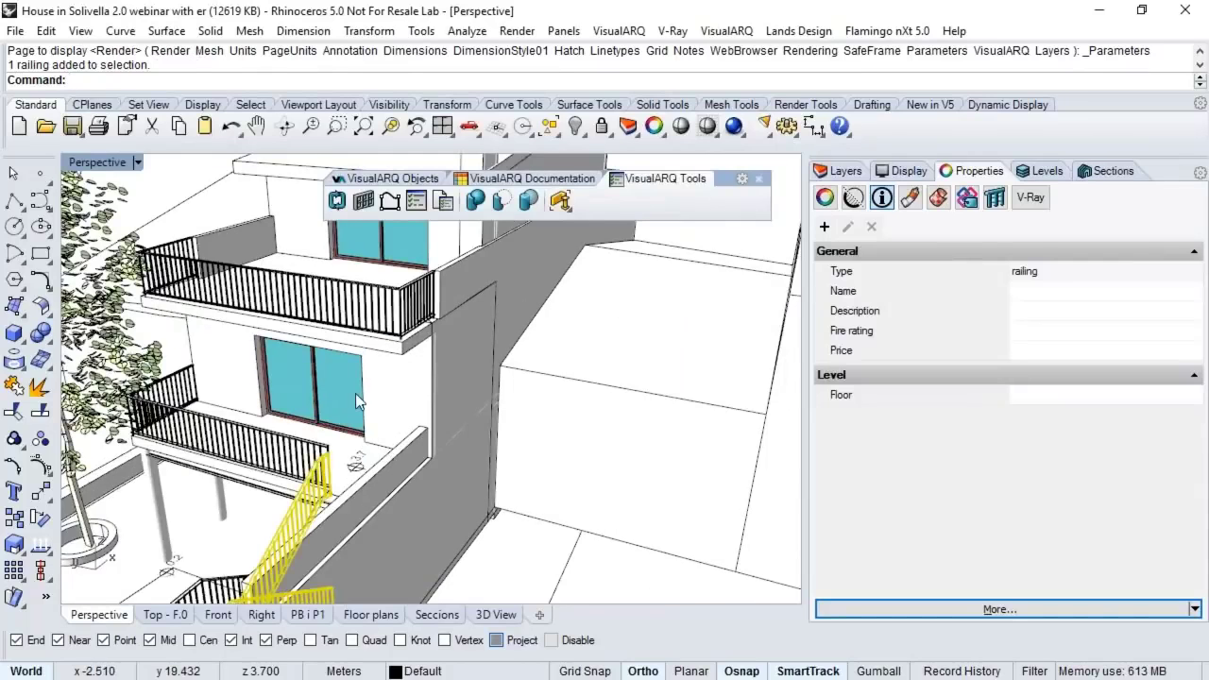
scroll(356, 393, "down", 2)
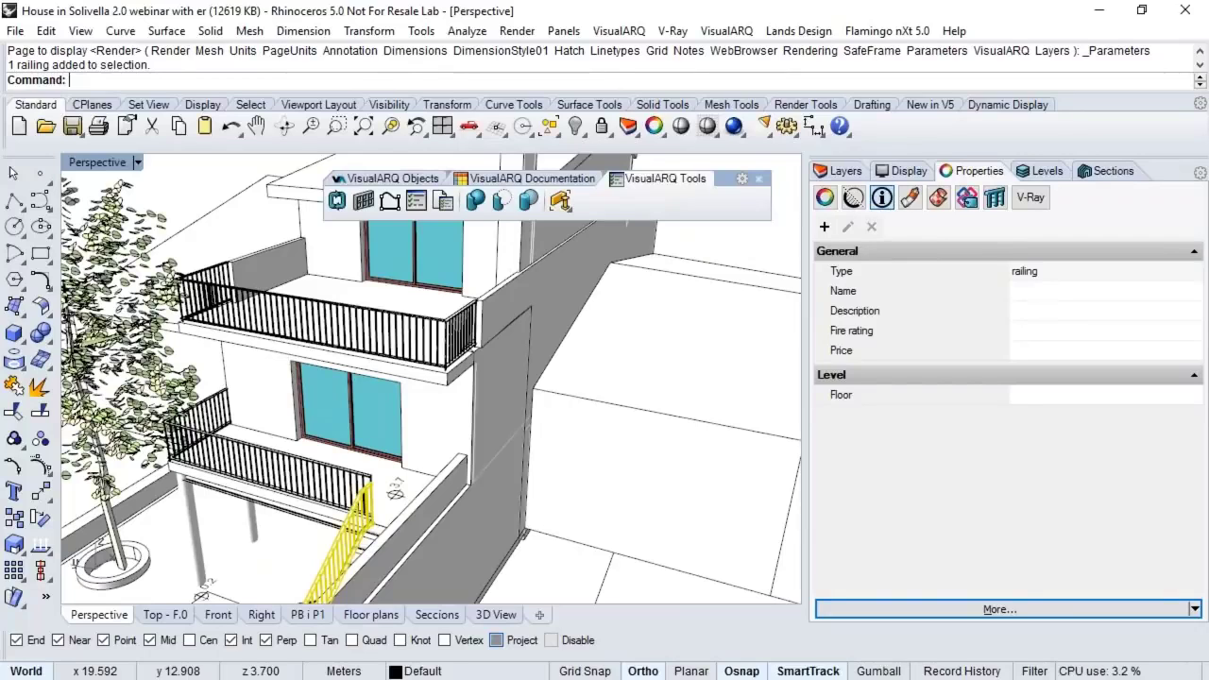
scroll(401, 284, "up", 2)
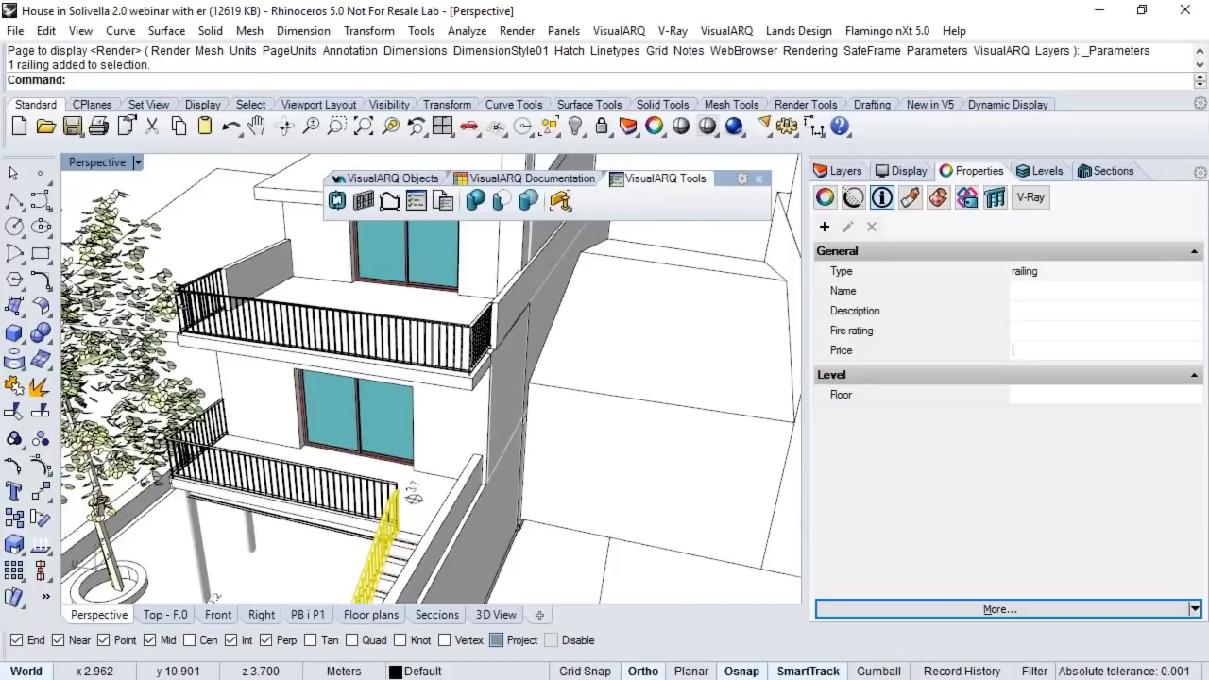
type("100")
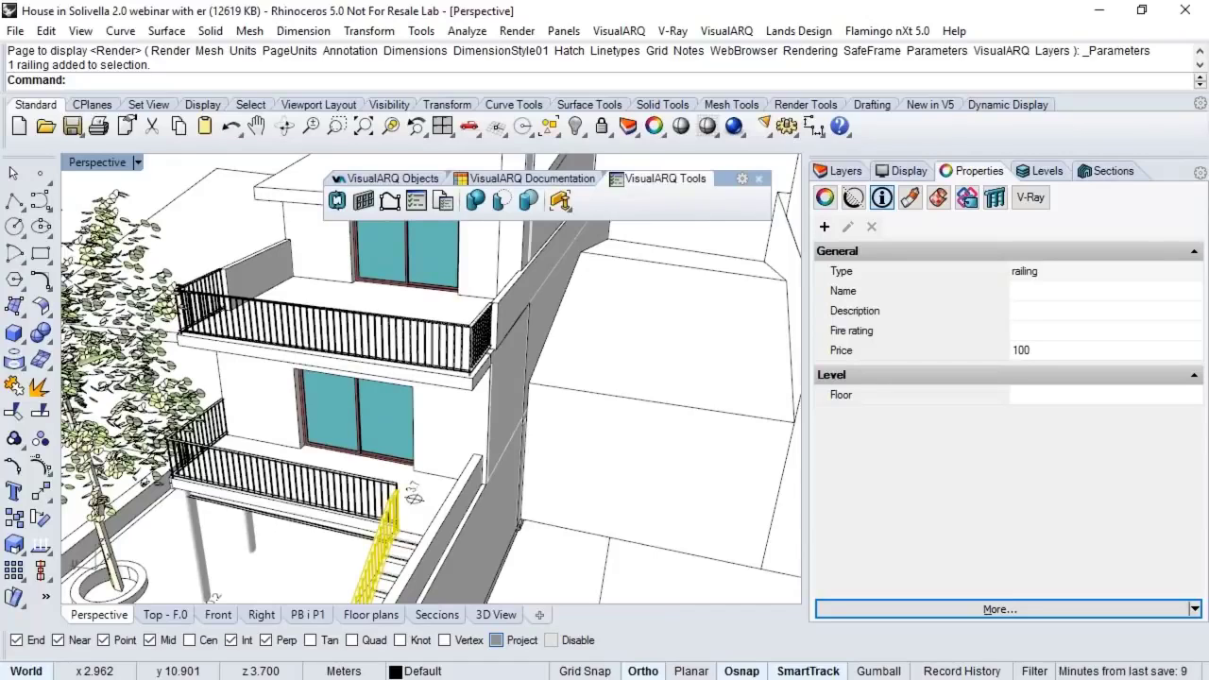
Step: Select the wall around the lower balcony's glazed door and set its Fire rating to "30 min."
left_click(448, 440)
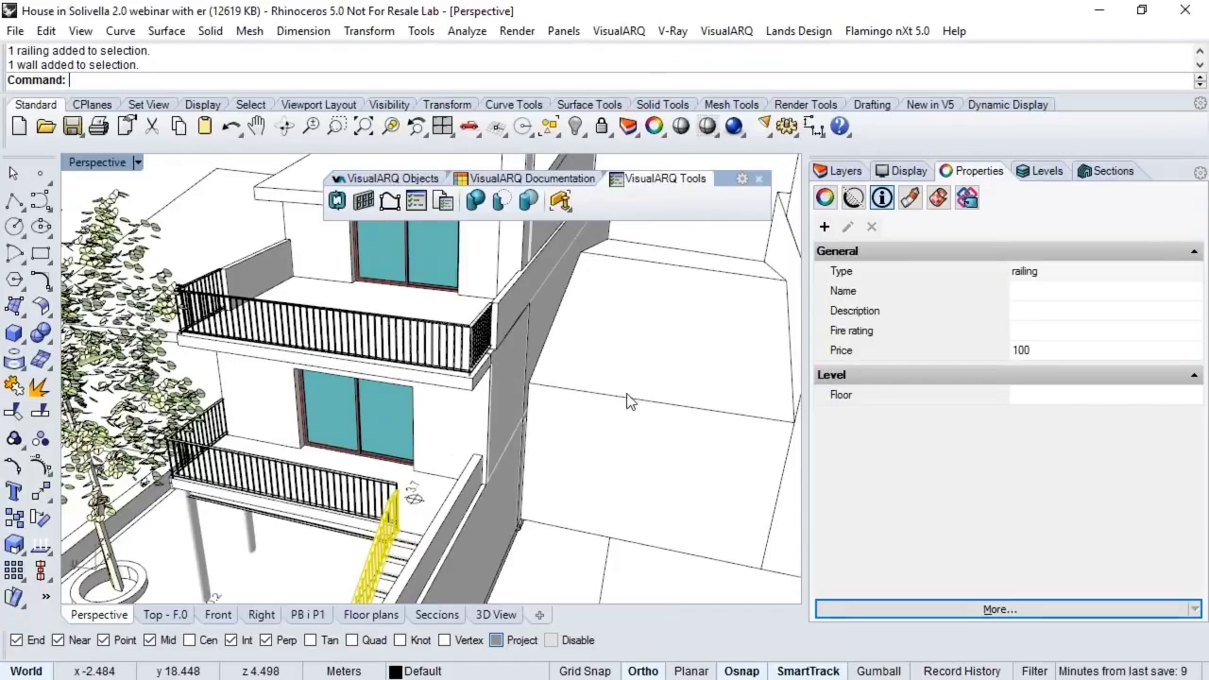
left_click(1013, 330)
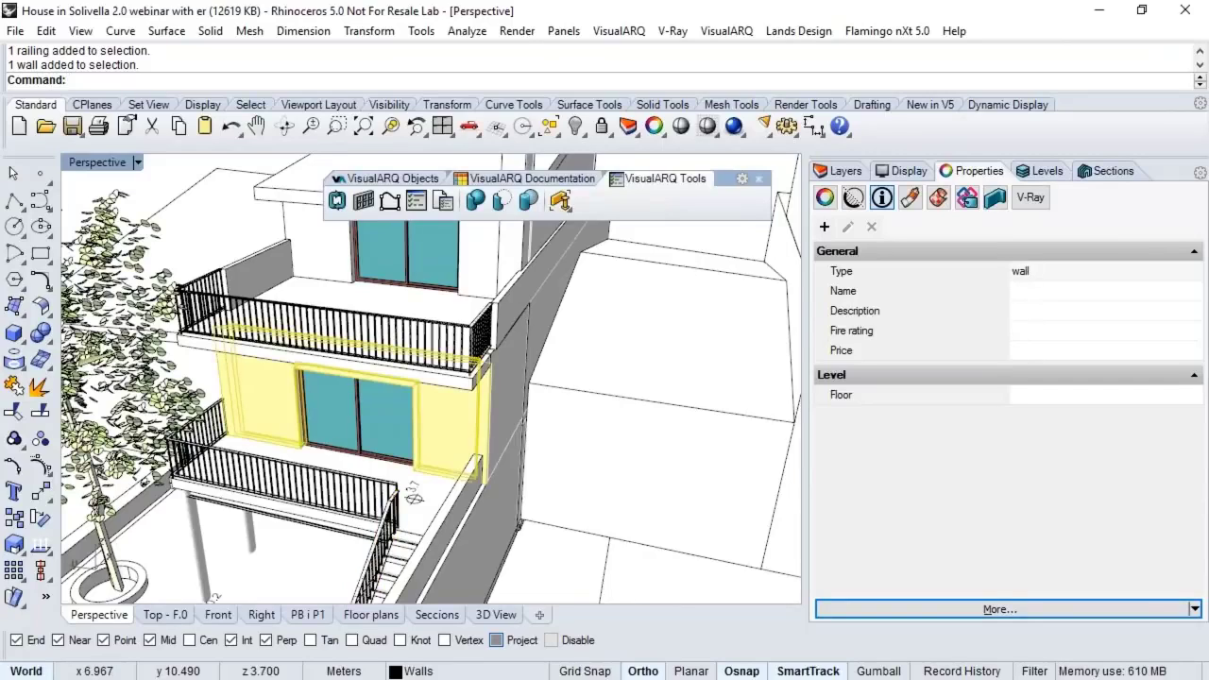
type("30 minun.")
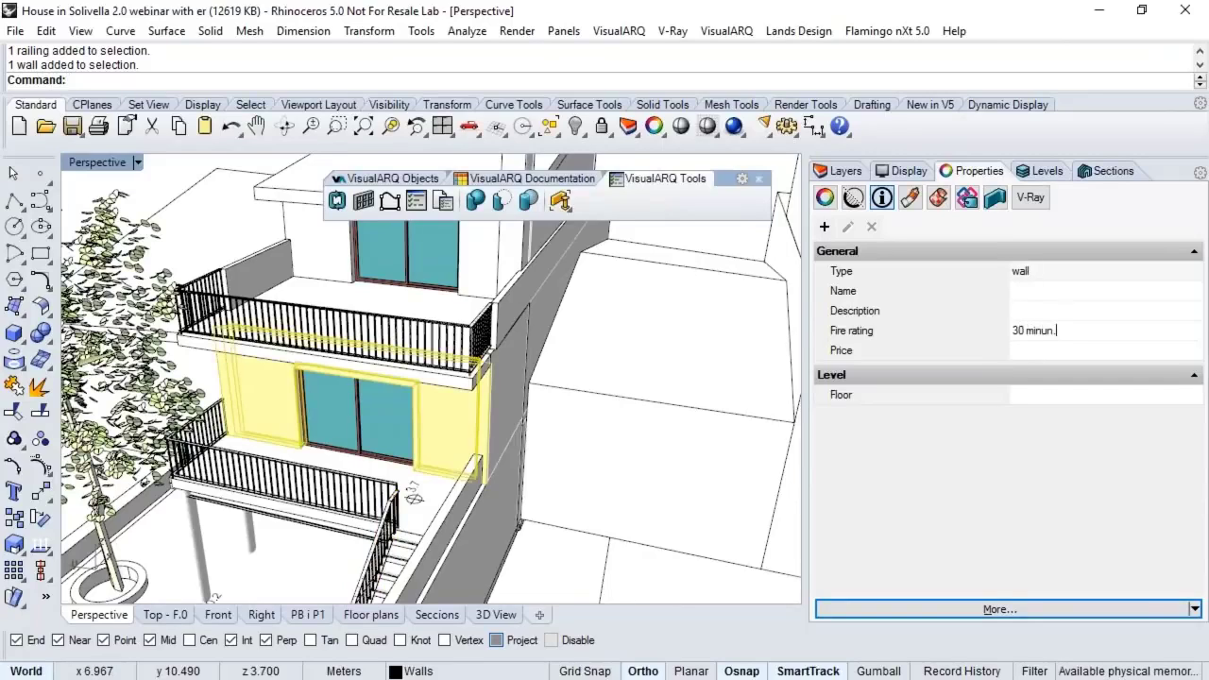
key("BackSpace")
key("BackSpace")
key("BackSpace")
type(".")
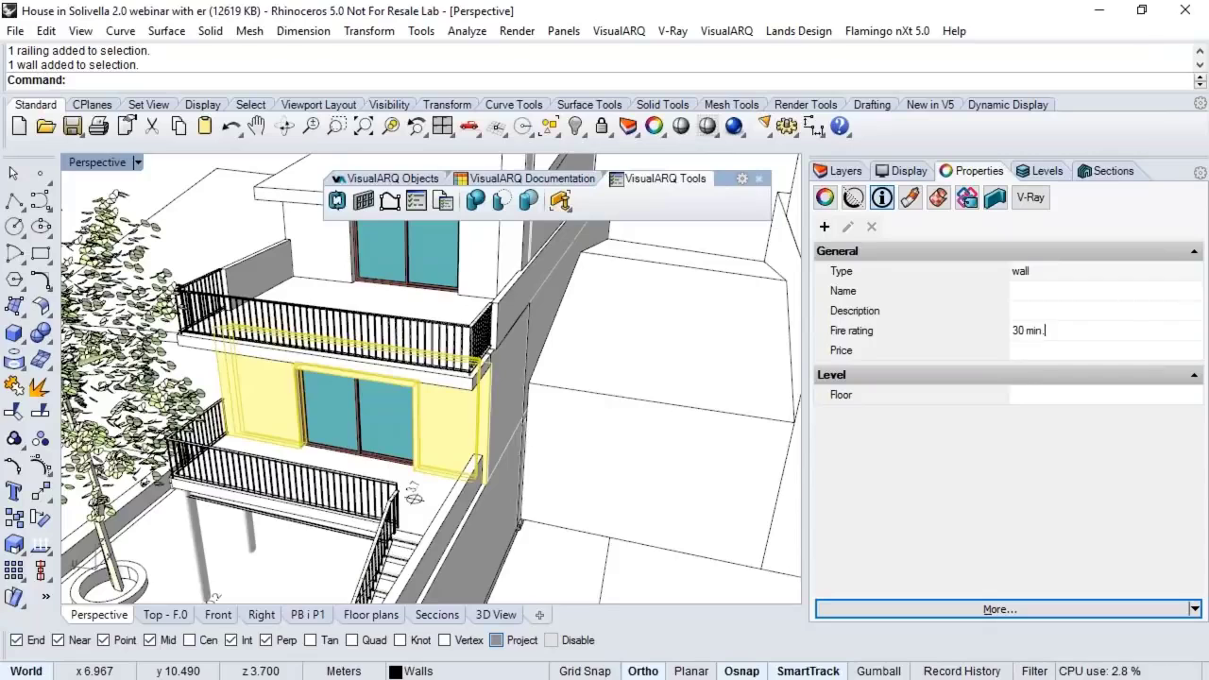
Step: Select the box extrusion on top of the neighbouring building, review its custom parameters, and clear the selection
right_click_drag(592, 432, 633, 283)
key("Escape")
scroll(650, 302, "up", 3)
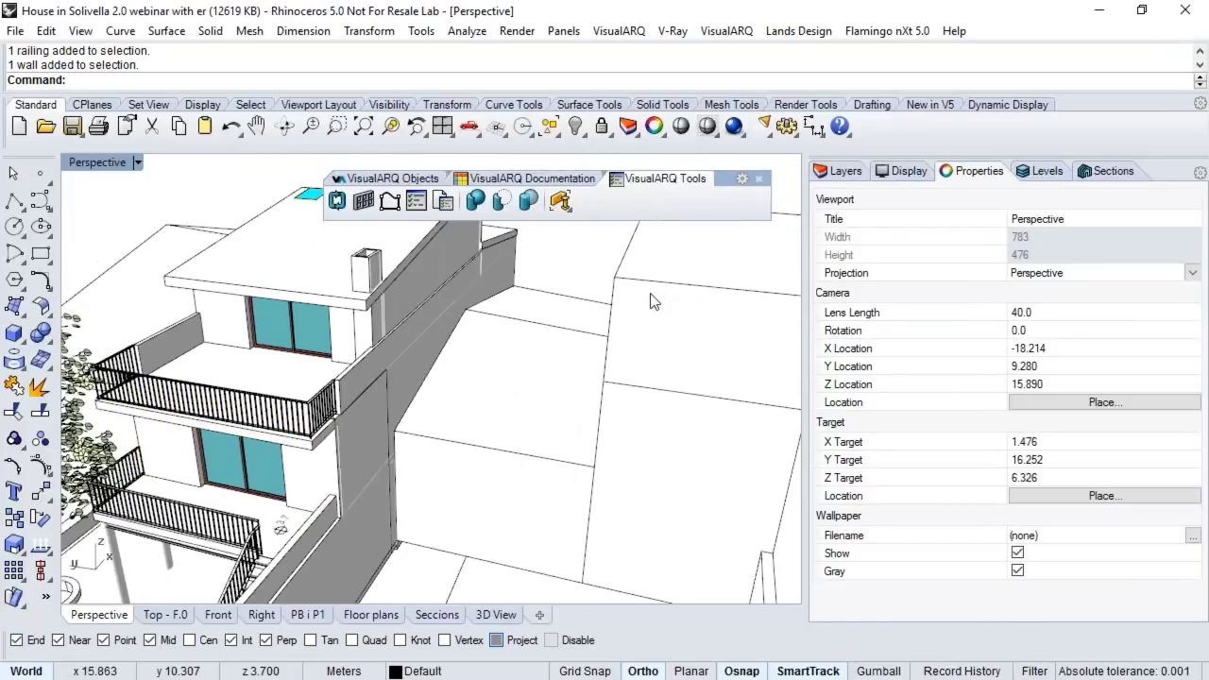
left_click(650, 302)
right_click_drag(650, 301, 459, 378)
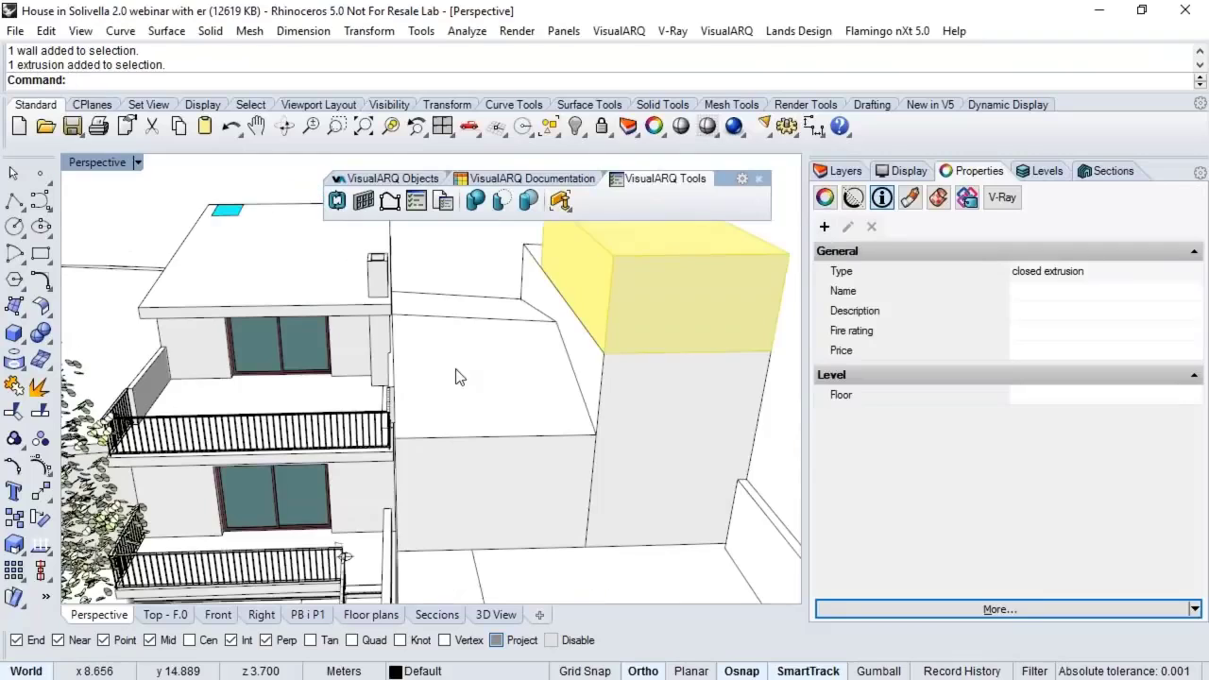
scroll(459, 378, "up", 1)
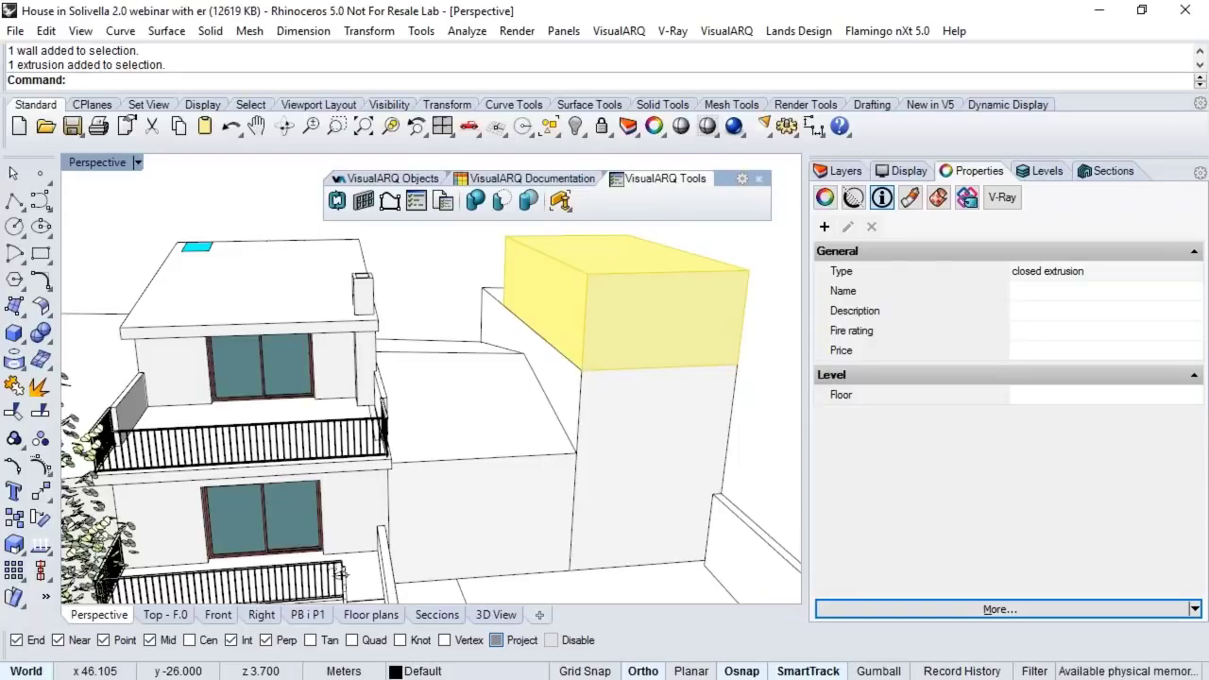
left_click(1032, 342)
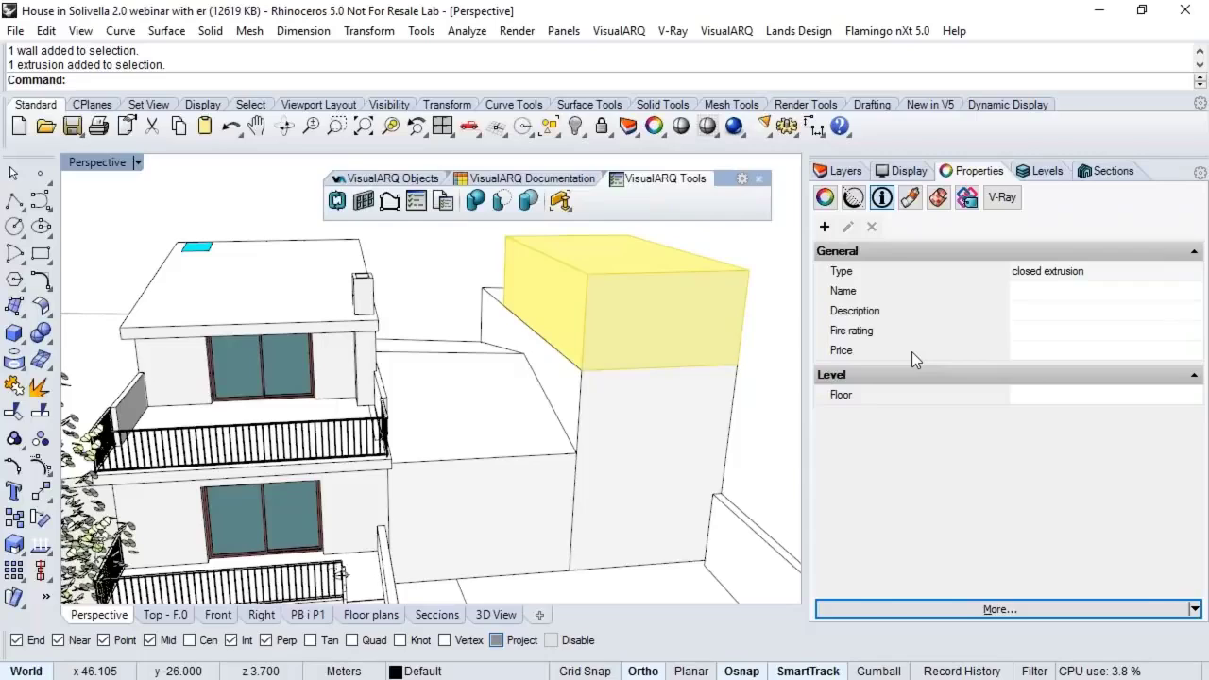
left_click(743, 408)
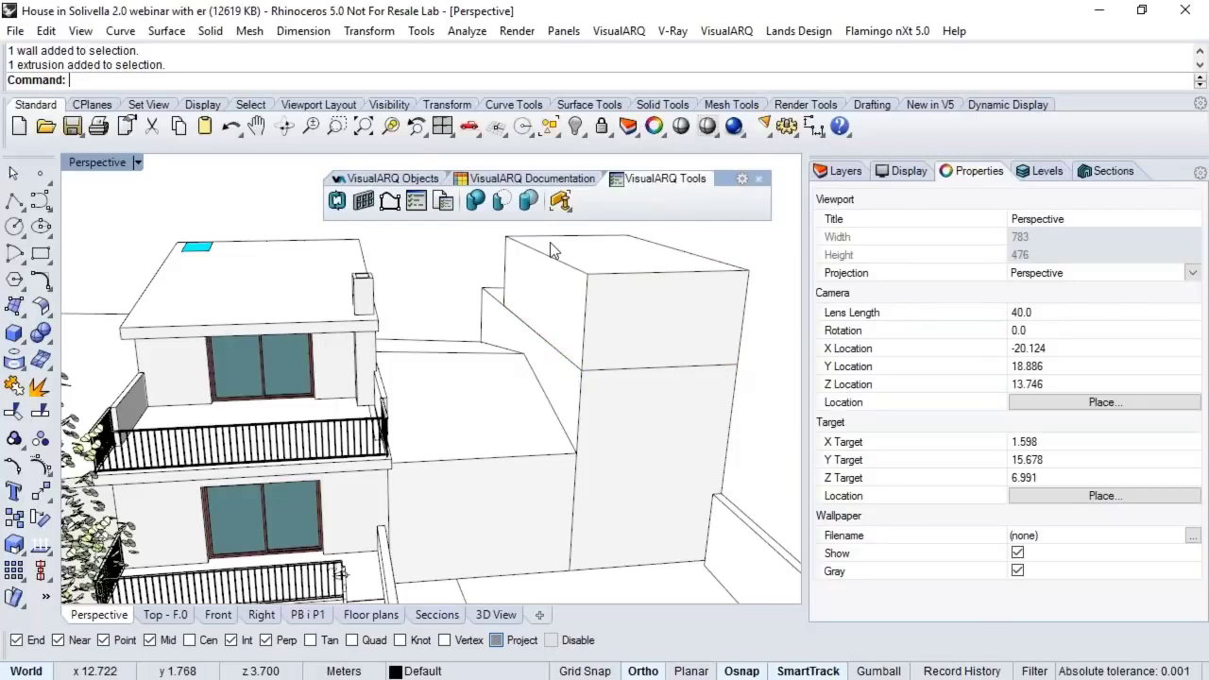
Step: Bring the rear roof with the cyan surface into view and launch Grasshopper
left_click(543, 179)
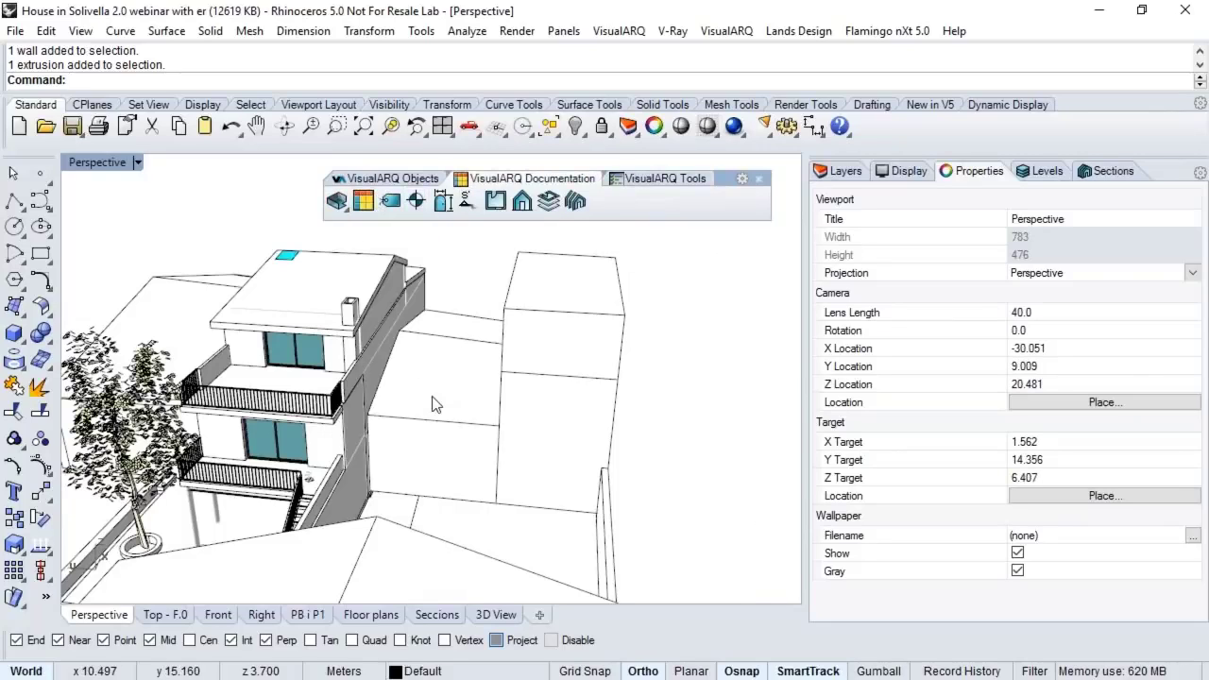
right_click_drag(472, 378, 406, 419, "shift")
right_click_drag(416, 416, 198, 427)
right_click_drag(704, 353, 403, 358, "shift")
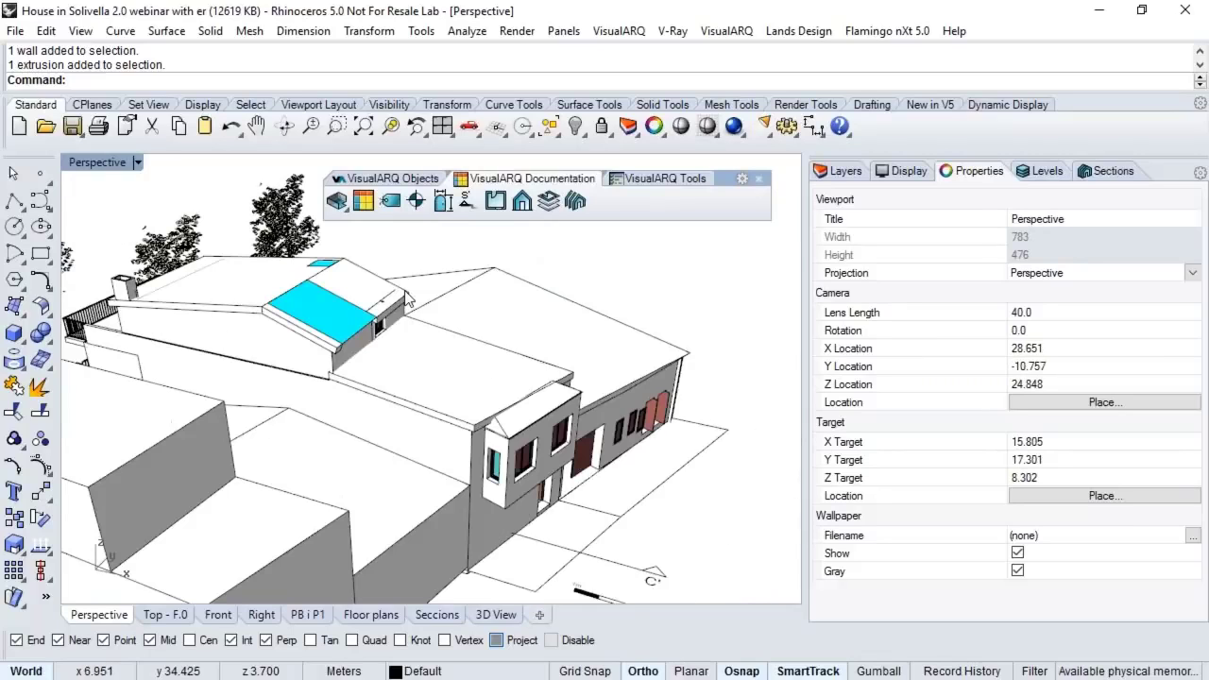
scroll(401, 356, "up", 6)
scroll(402, 361, "up", 4)
type("Grasshopper")
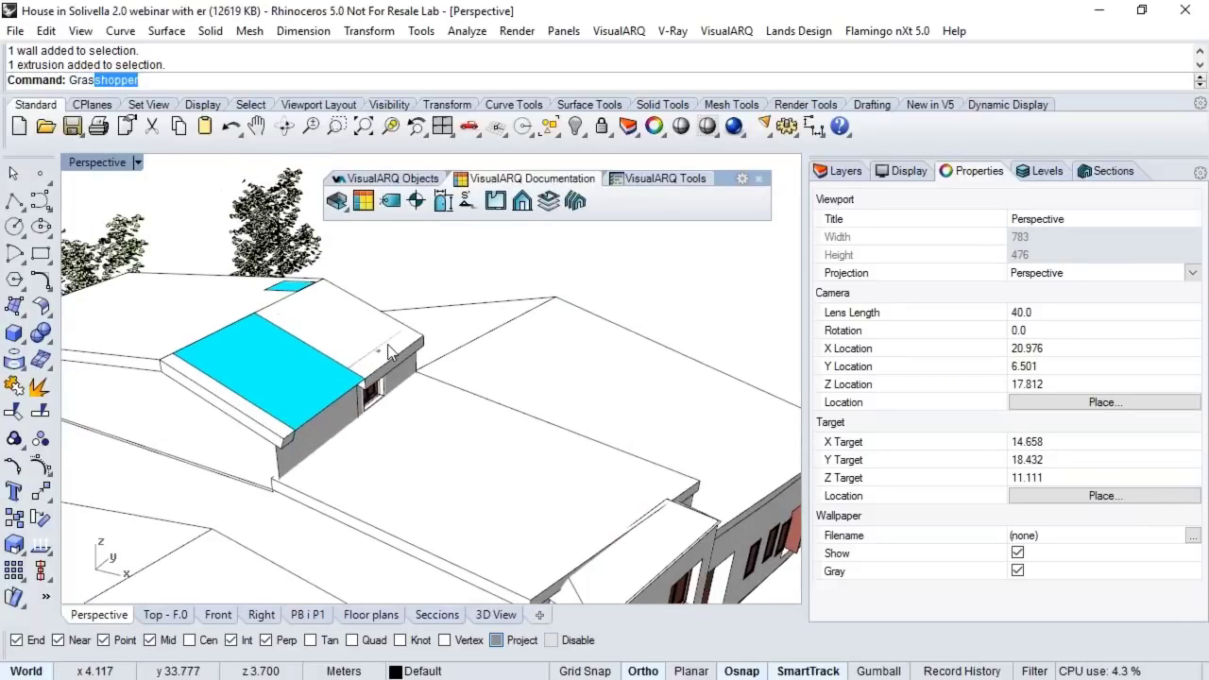
key("Return")
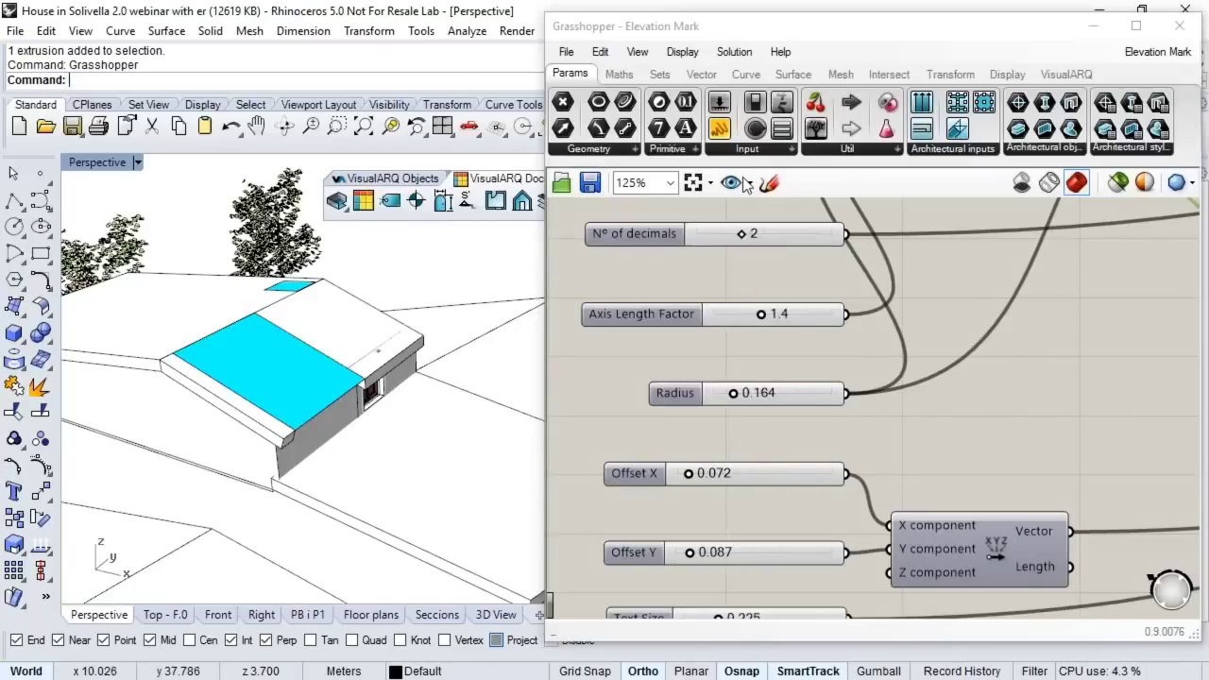
Step: Open the Grasshopper definition "Ceiling structure" from the Webinar VA 2.0 folder
left_click(561, 182)
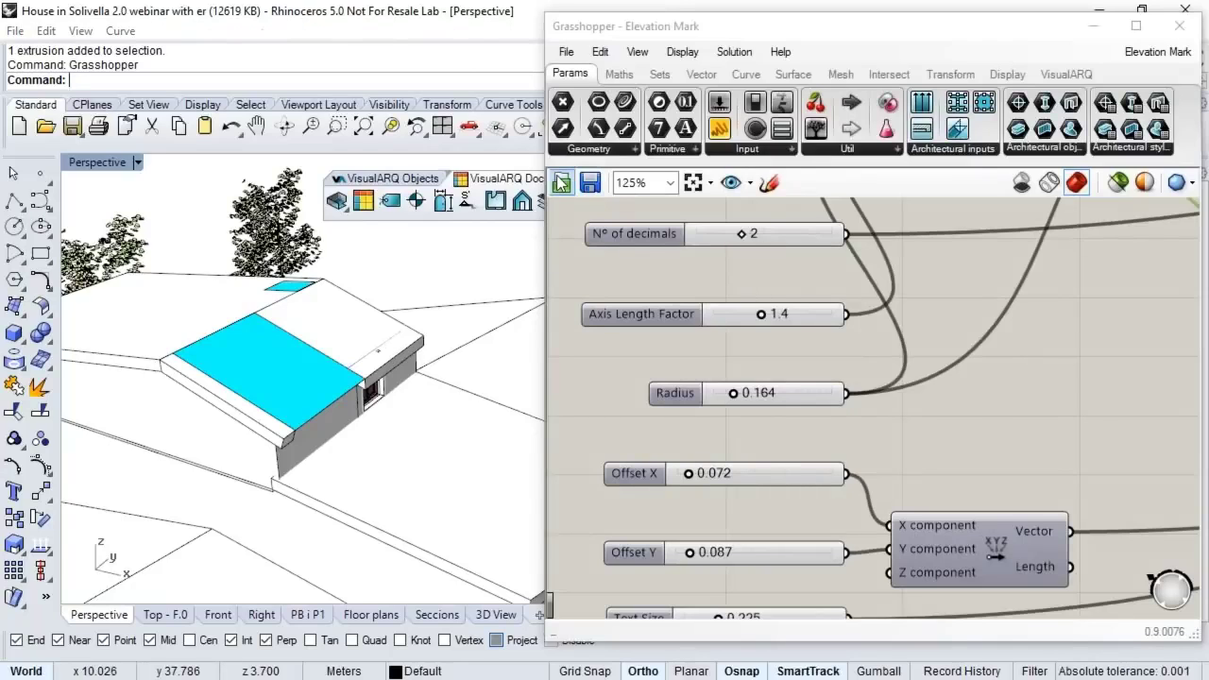
left_click_drag(1106, 59, 795, 74)
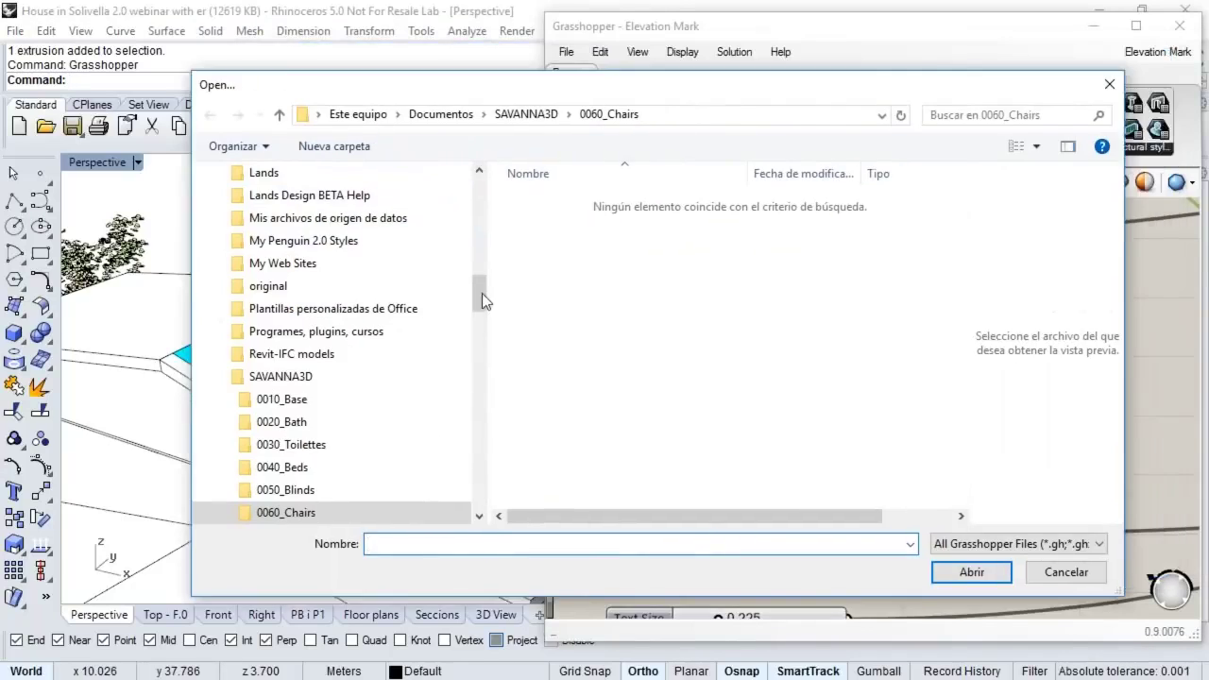
left_click_drag(482, 293, 477, 179)
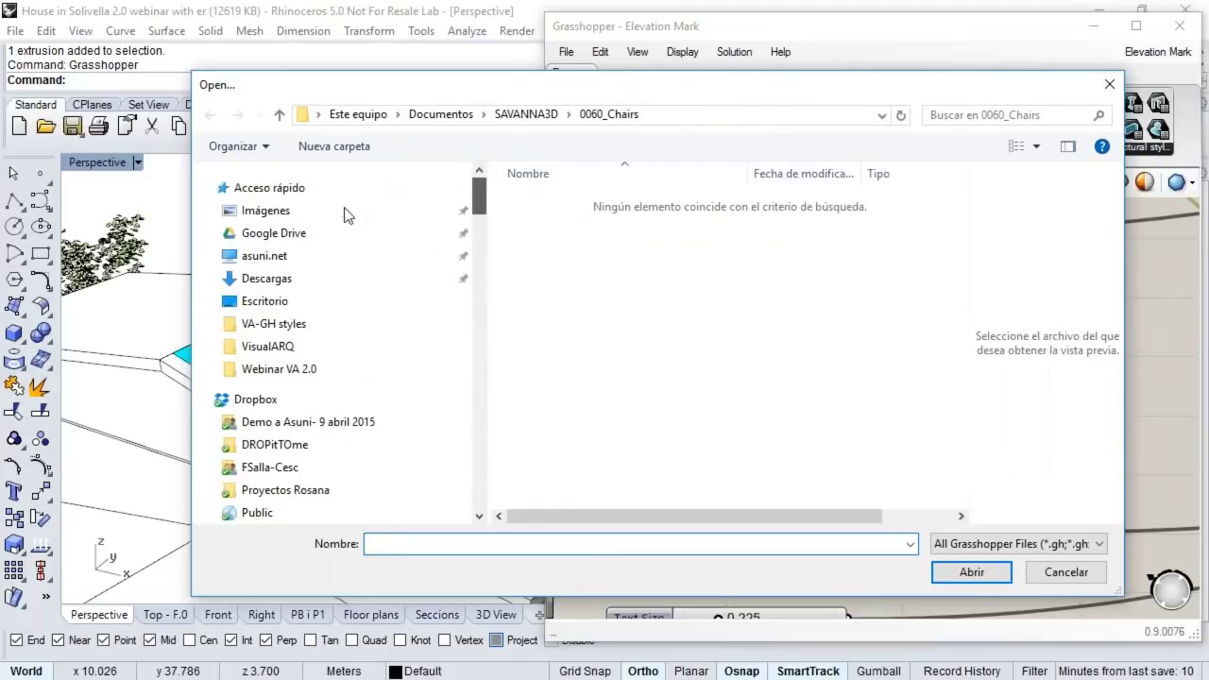
left_click(276, 368)
left_click(565, 201)
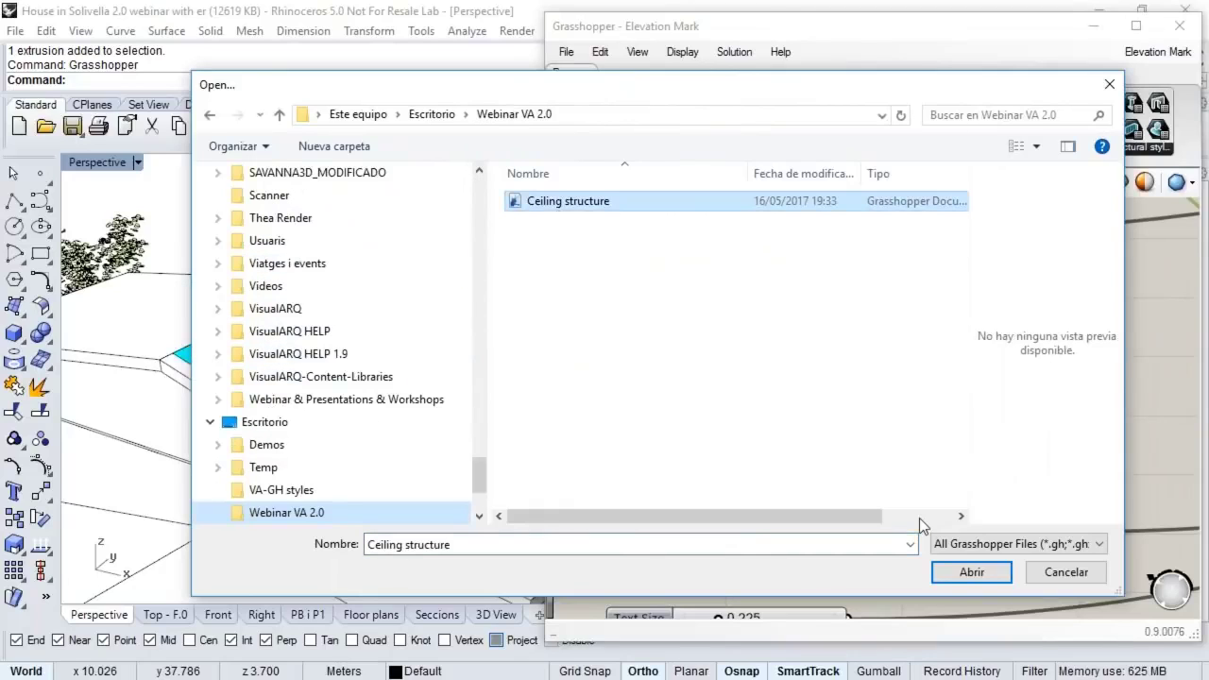
left_click(946, 573)
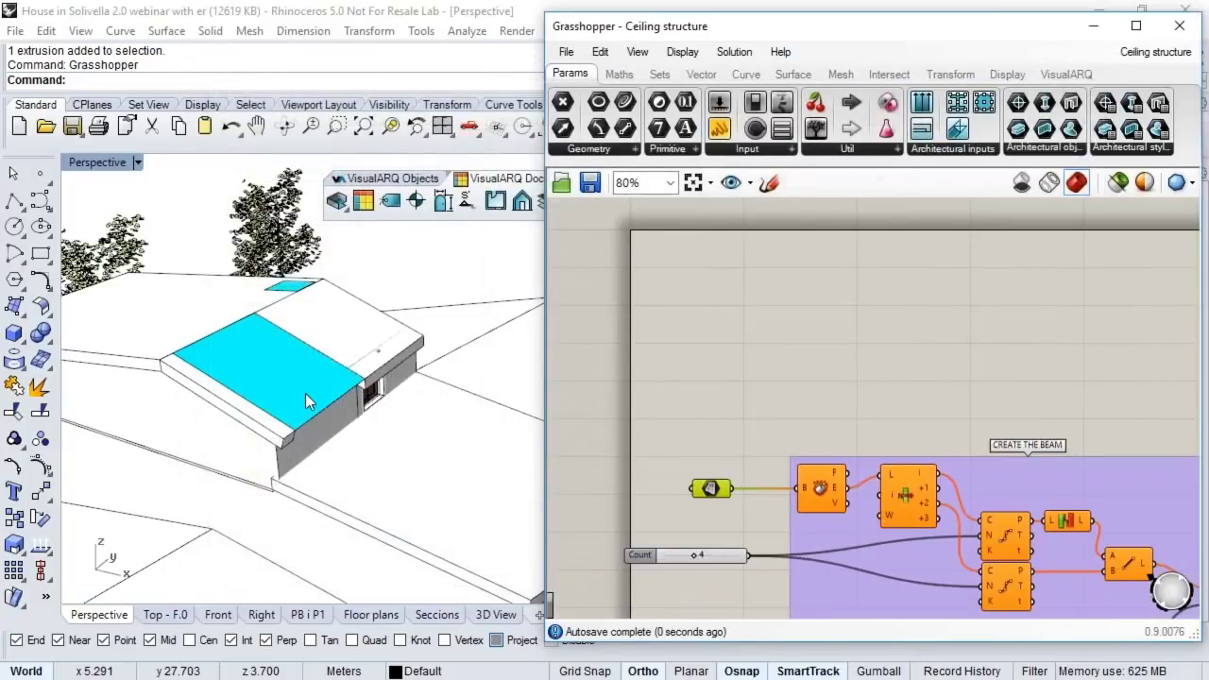
Step: Reference the large cyan roof surface as the single surface in the definition's Surface parameter
scroll(305, 393, "up", 3)
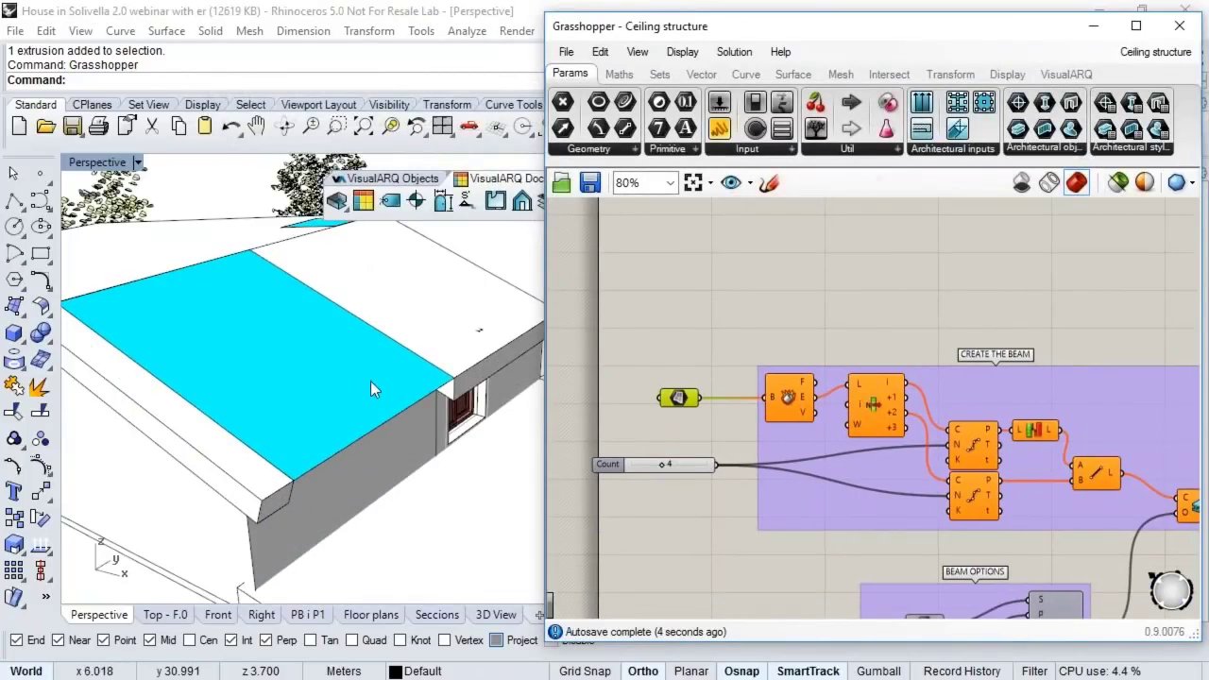
right_click(678, 399)
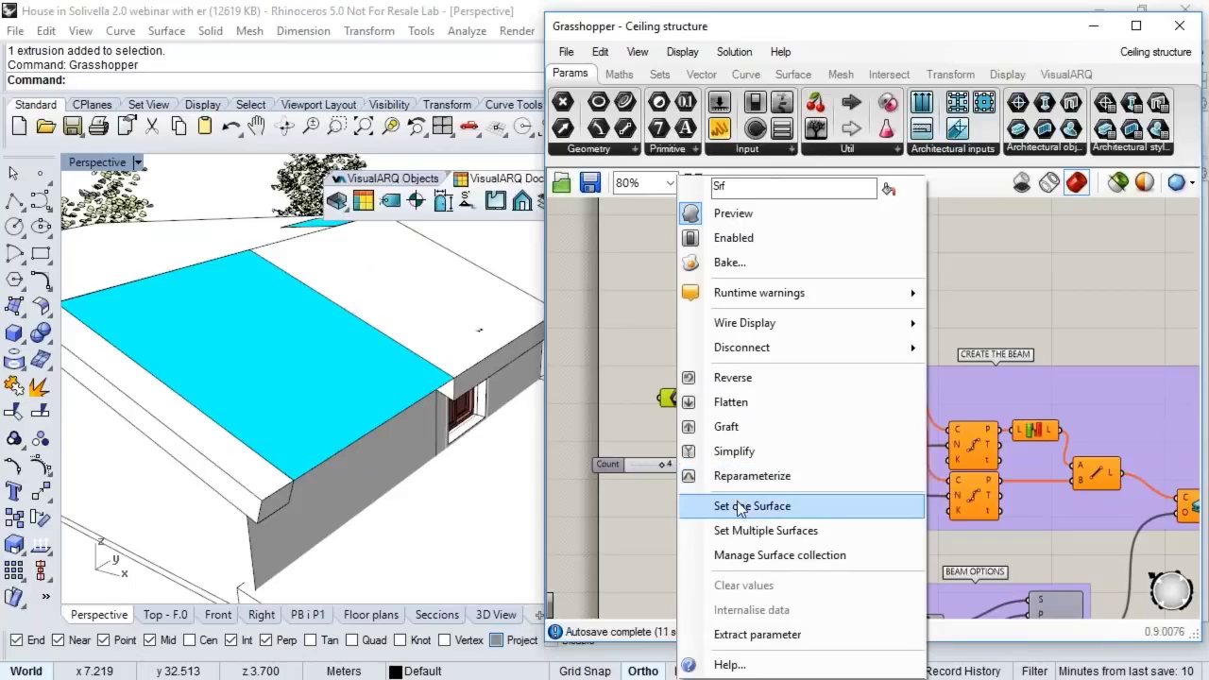
left_click(741, 506)
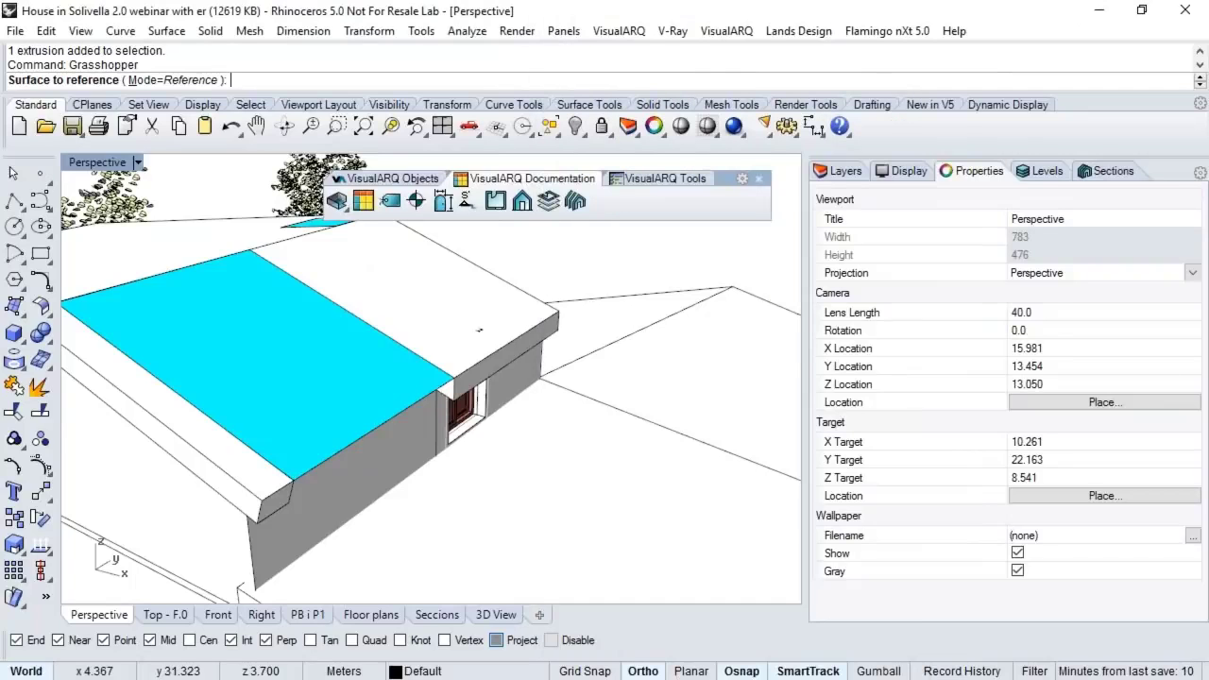
left_click(425, 382)
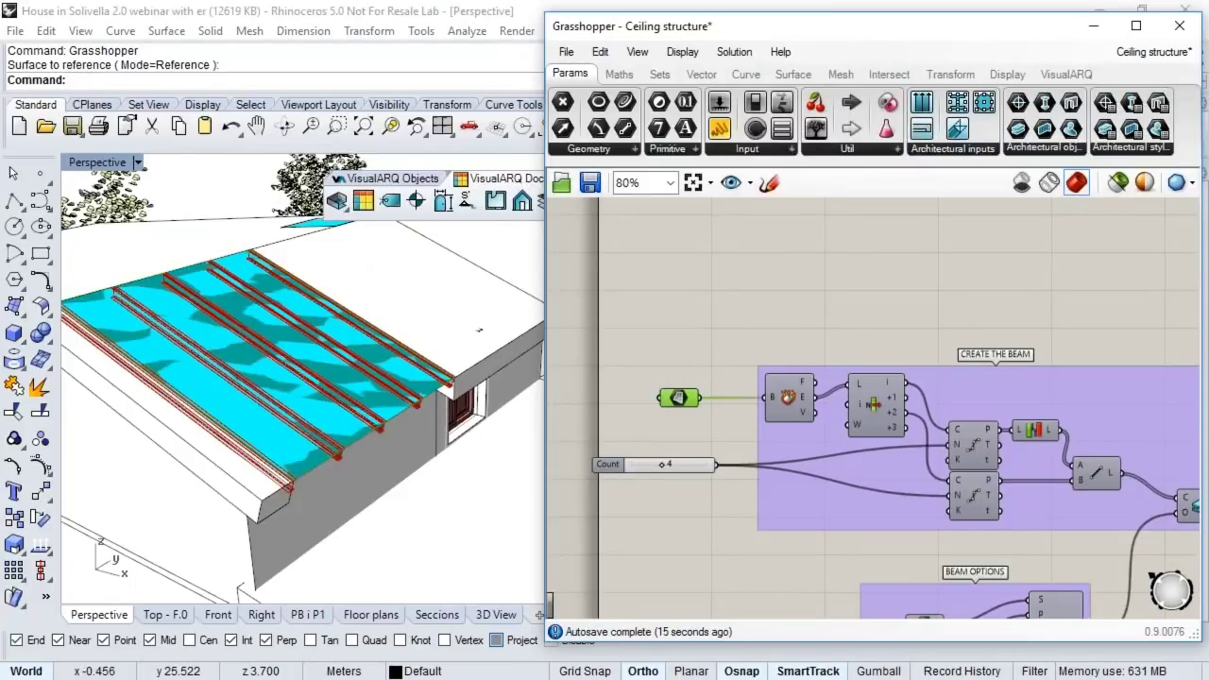
right_click_drag(118, 354, 267, 337)
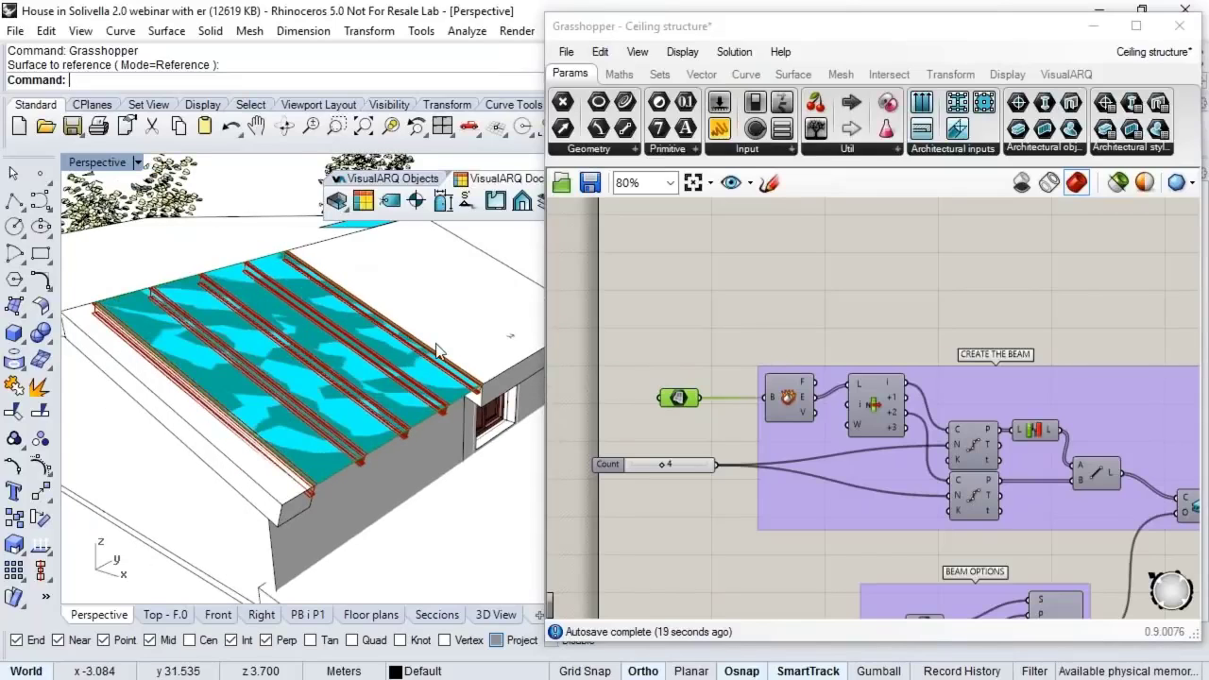
Step: Limit the Grasshopper preview to selected components and select the Surface parameter to preview the roof surface alone
left_click(1070, 249)
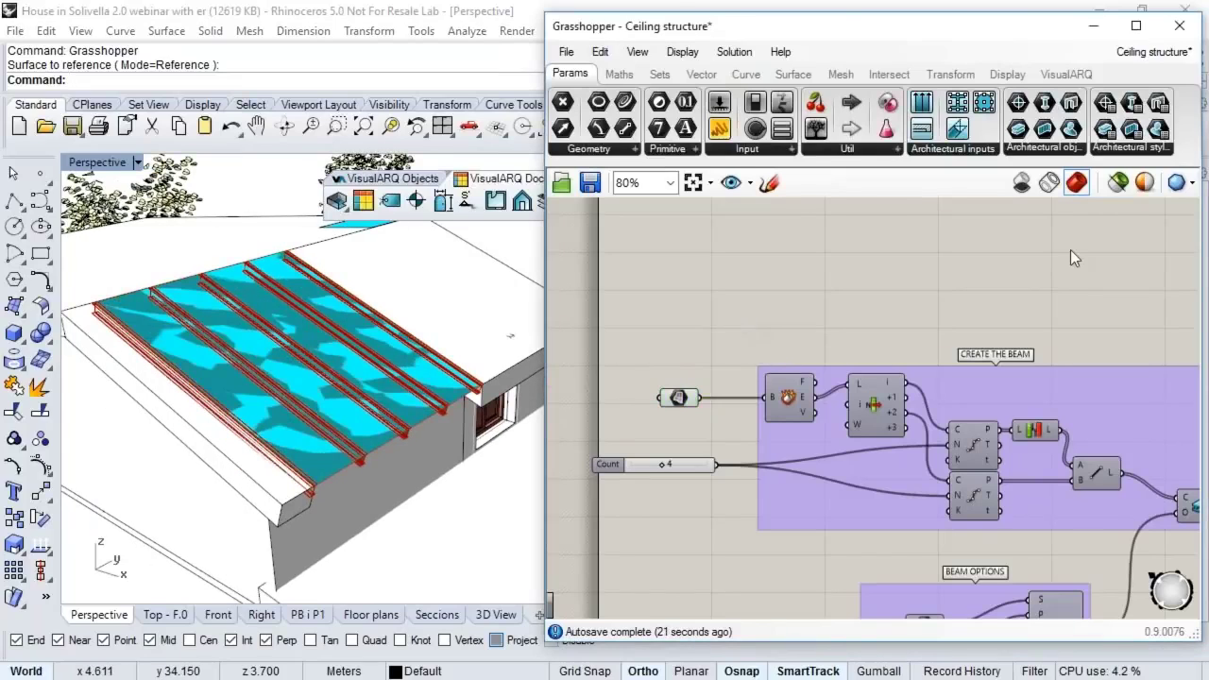
left_click(1118, 184)
left_click(678, 398)
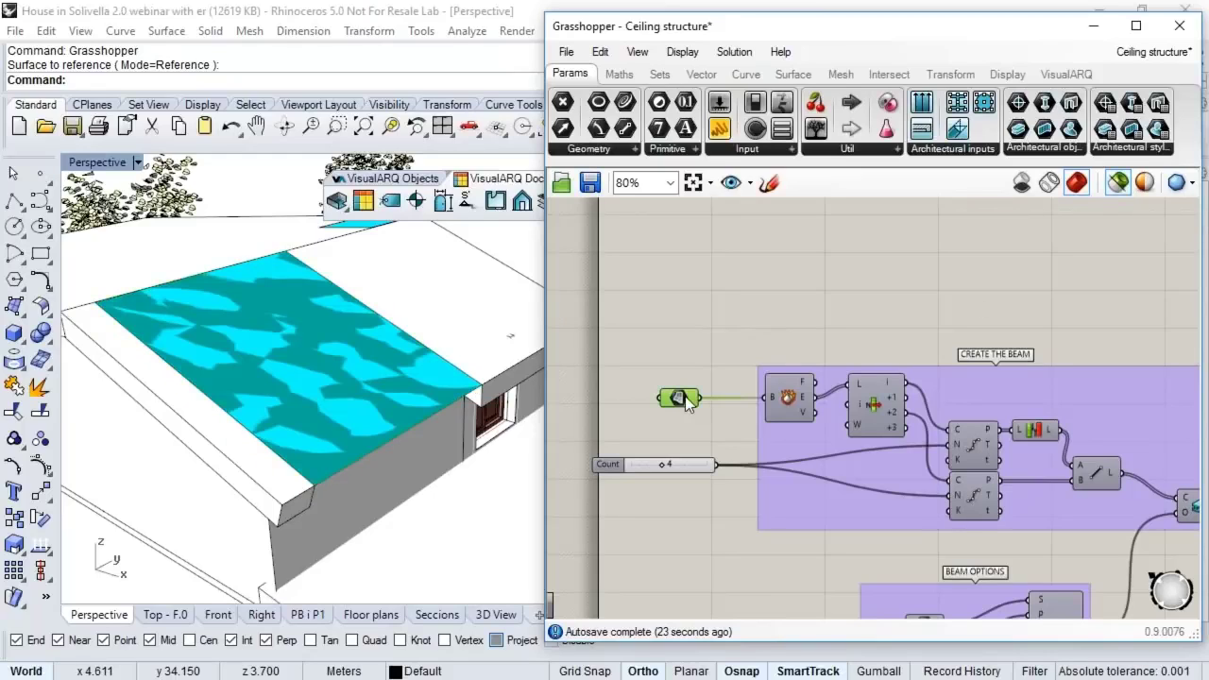
Step: Preview the Create the Beam group's stages: the deconstructed surface, the divided edges and the connecting lines
left_click(787, 406)
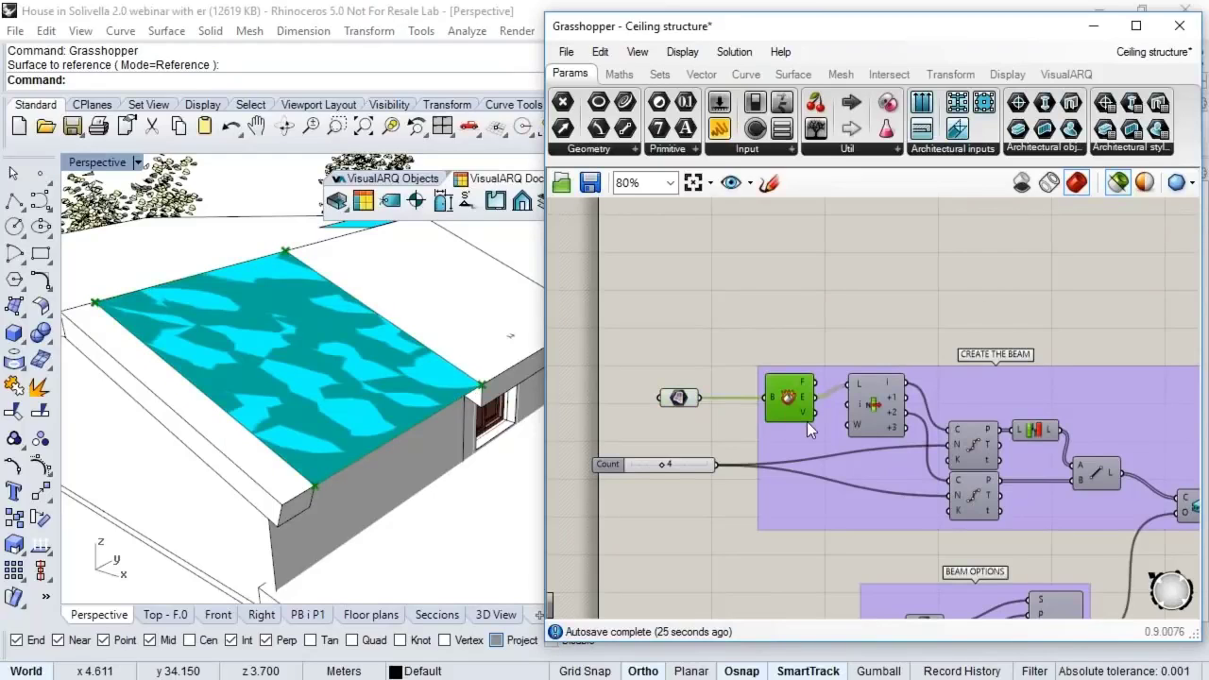
right_click_drag(873, 417, 857, 373)
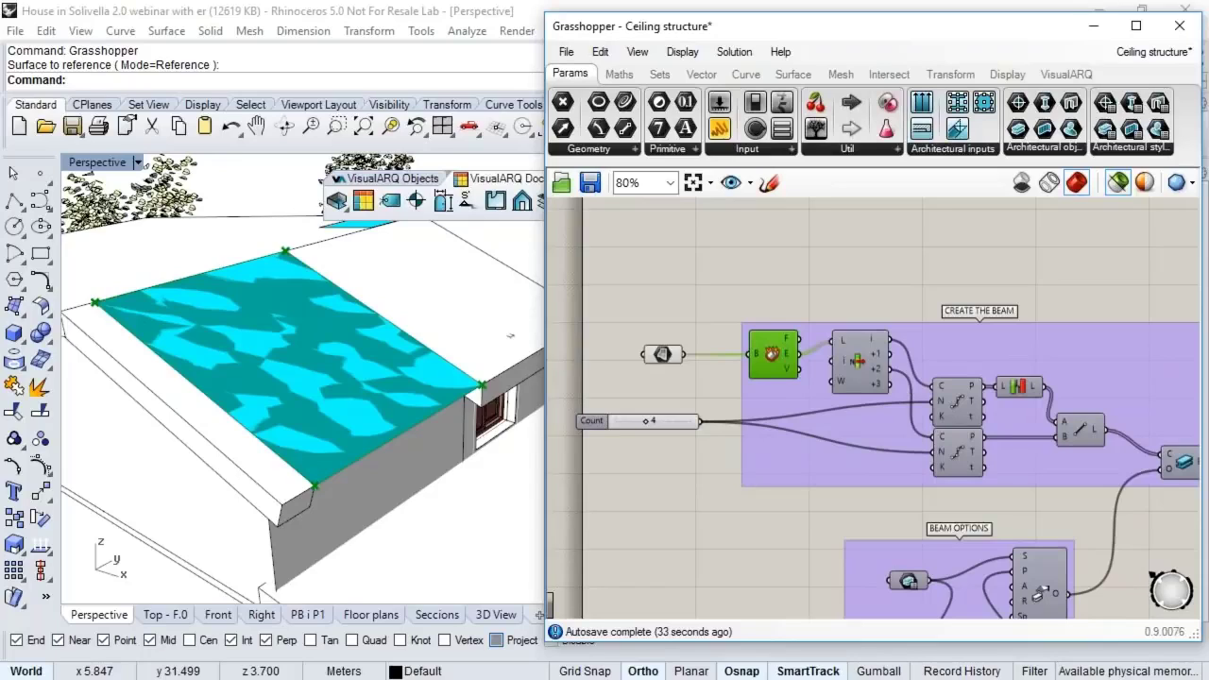
left_click(958, 404)
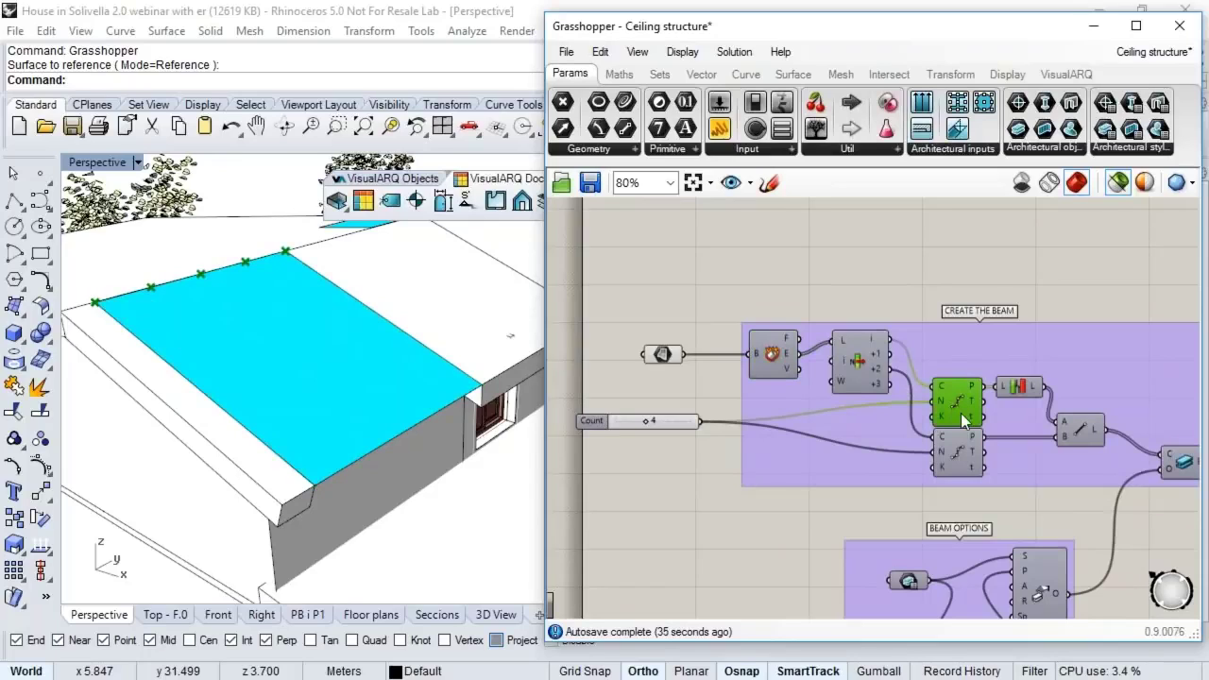
left_click(959, 453)
right_click_drag(1011, 421, 974, 346)
left_click_drag(1042, 363, 1028, 378)
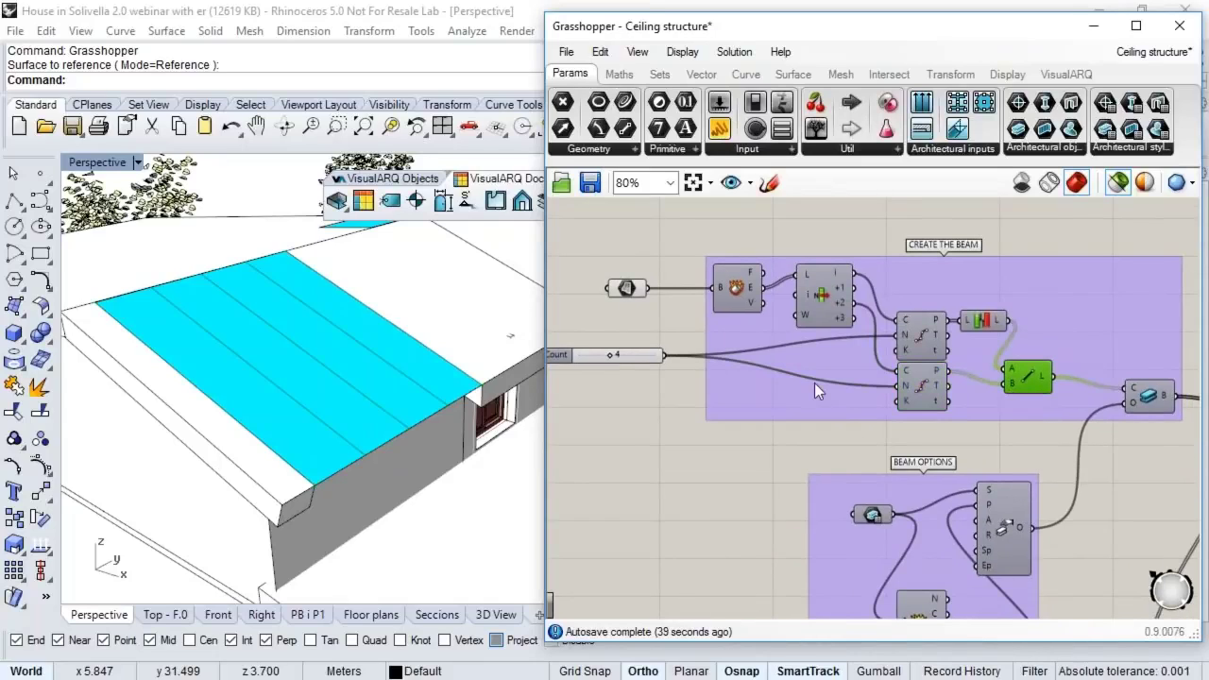
Step: Set the Count slider to 5 and select the Beam component to preview the beams on the roof surface
mouse_move(618, 358)
left_mouse_down()
mouse_move(599, 354)
mouse_move(617, 353)
left_mouse_up()
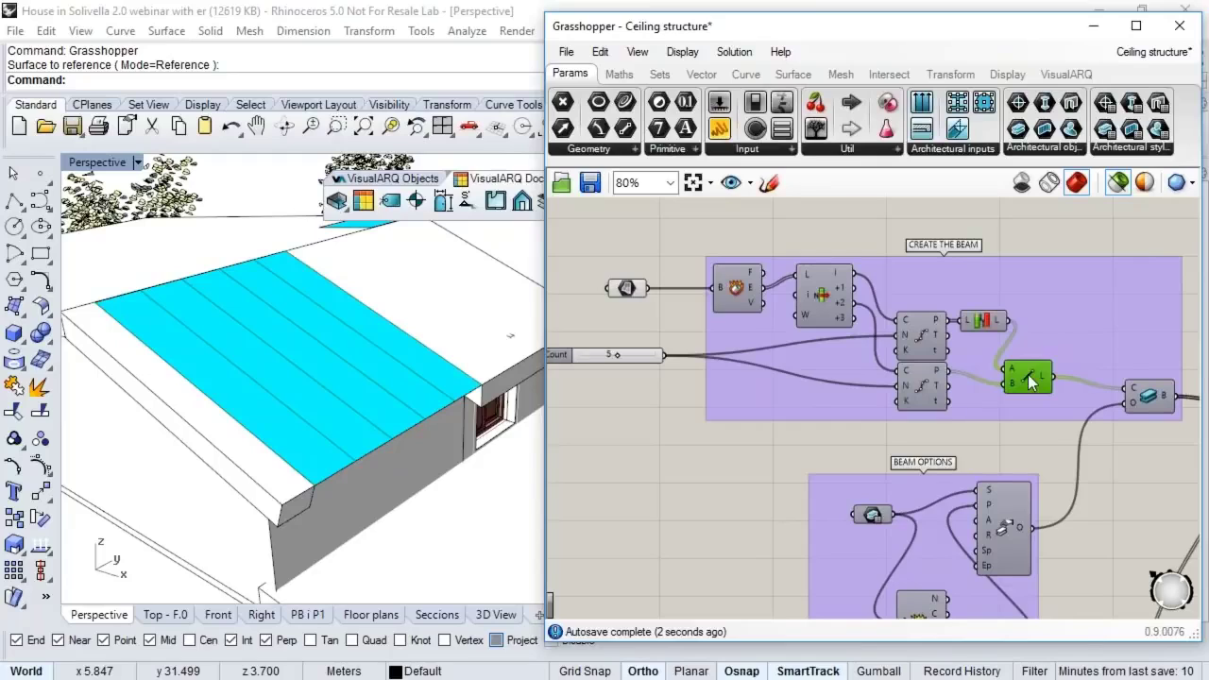
right_click_drag(1030, 380, 909, 328)
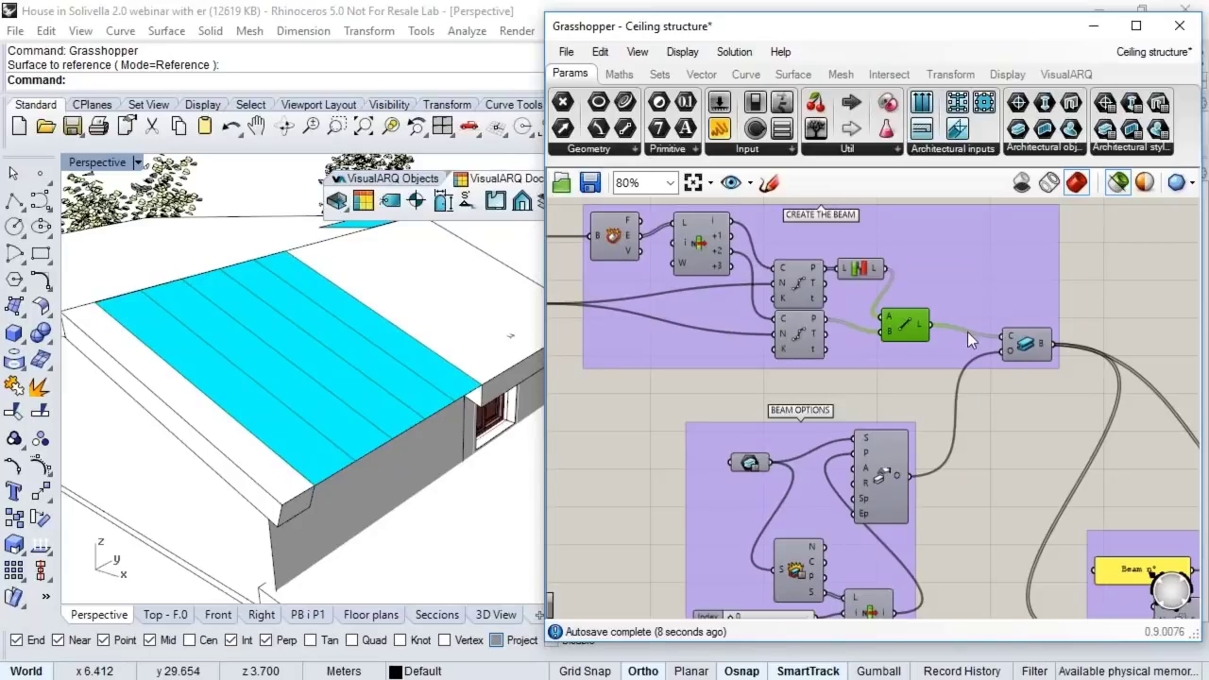
left_click(1027, 345)
scroll(1026, 344, "up", 3)
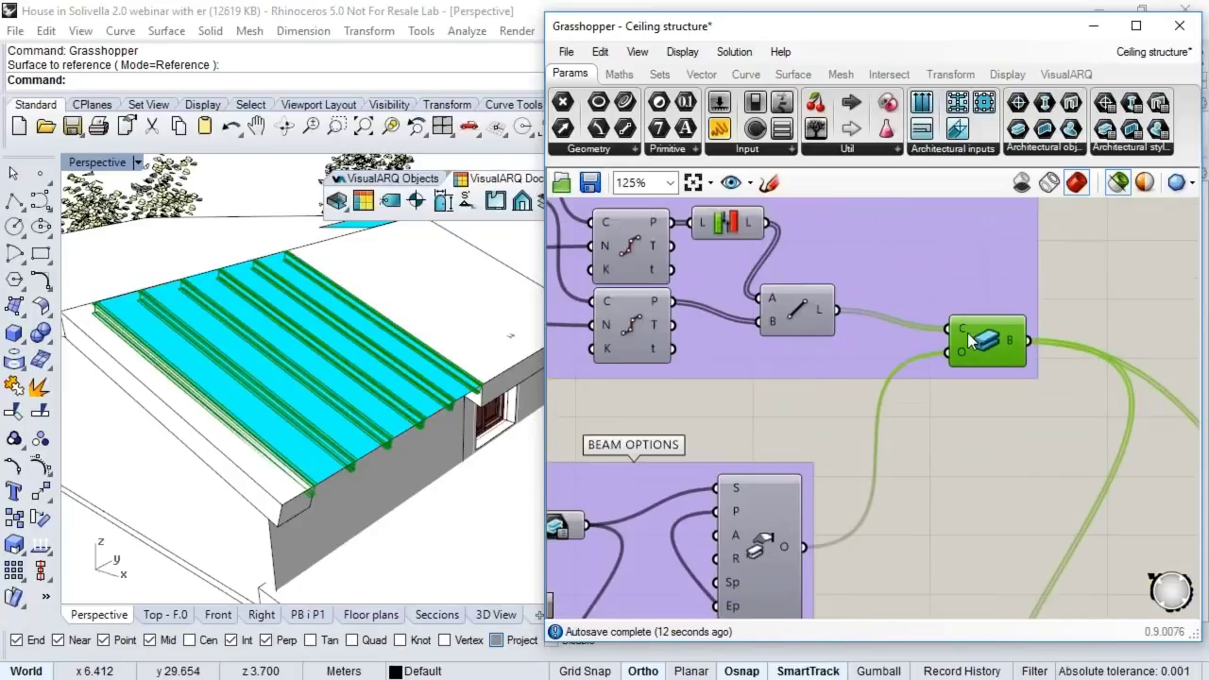
Step: Examine the VisualARQ Beam component and the inputs of the Beam Option component, including Profile
left_click_drag(979, 345, 980, 359)
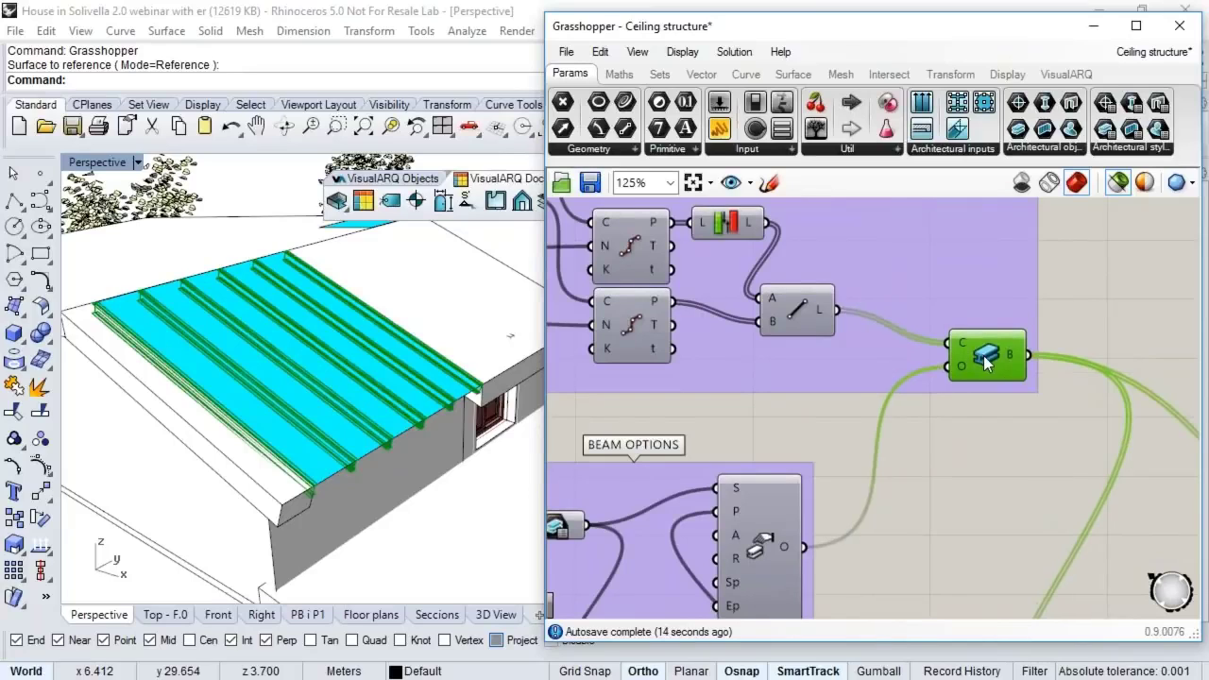
left_click(1046, 79)
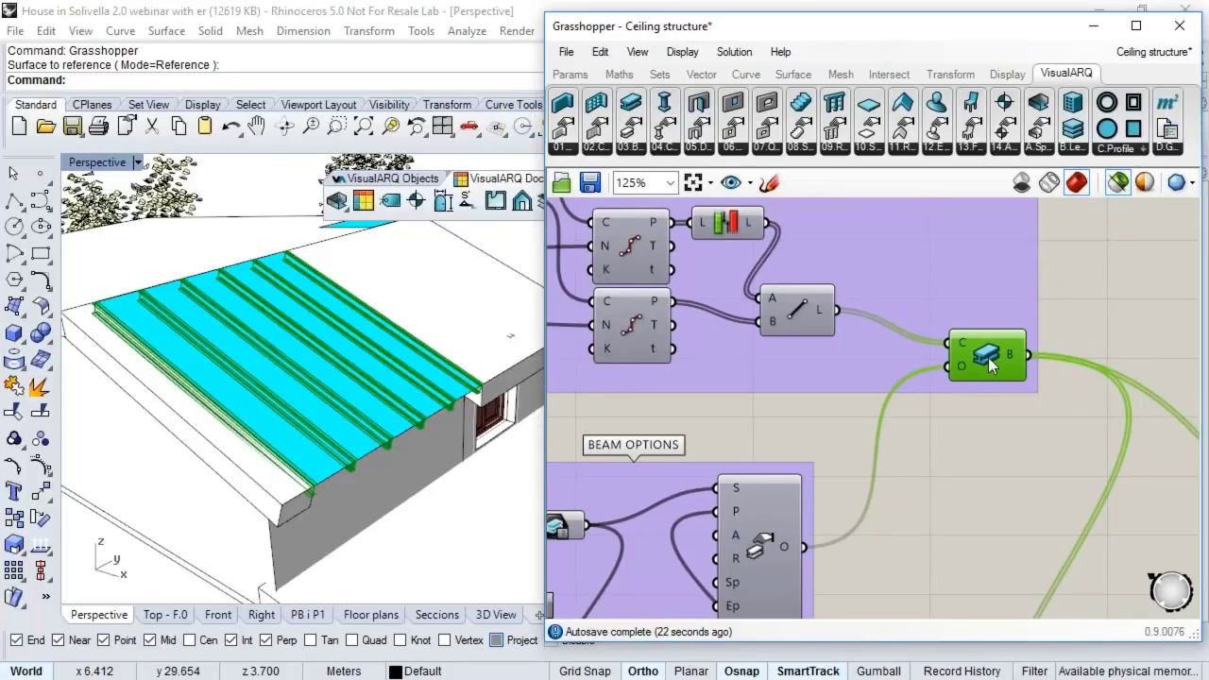
left_click_drag(988, 357, 988, 346)
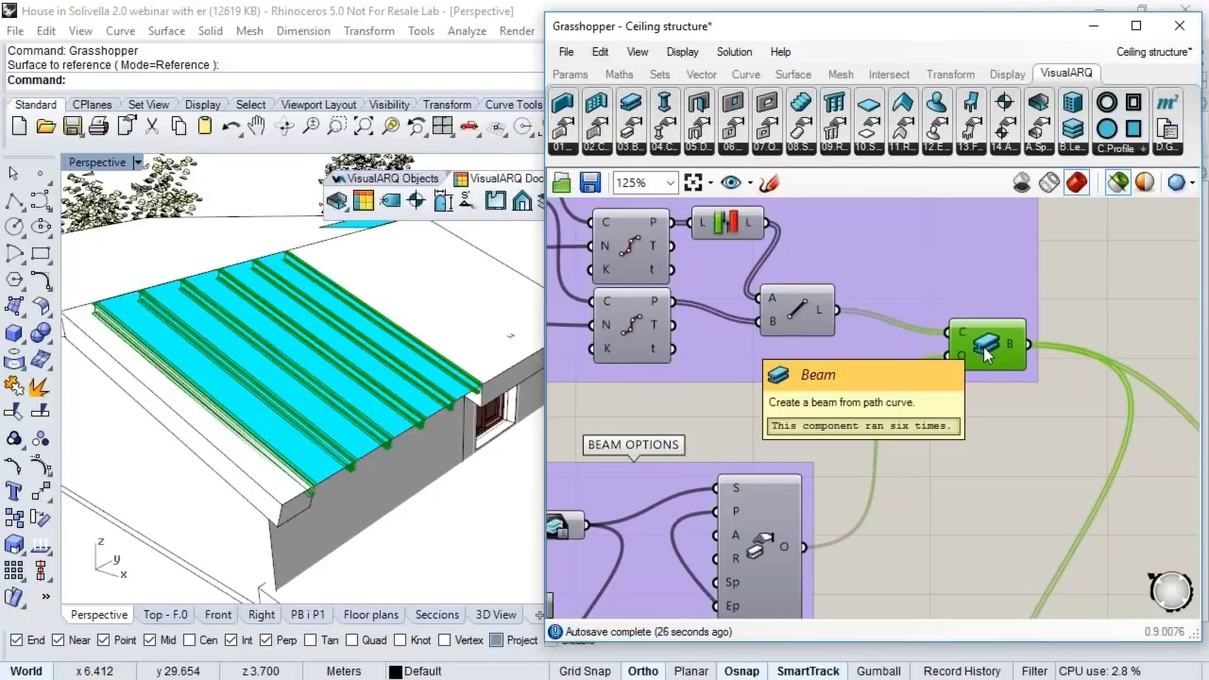
right_click_drag(985, 351, 1001, 264)
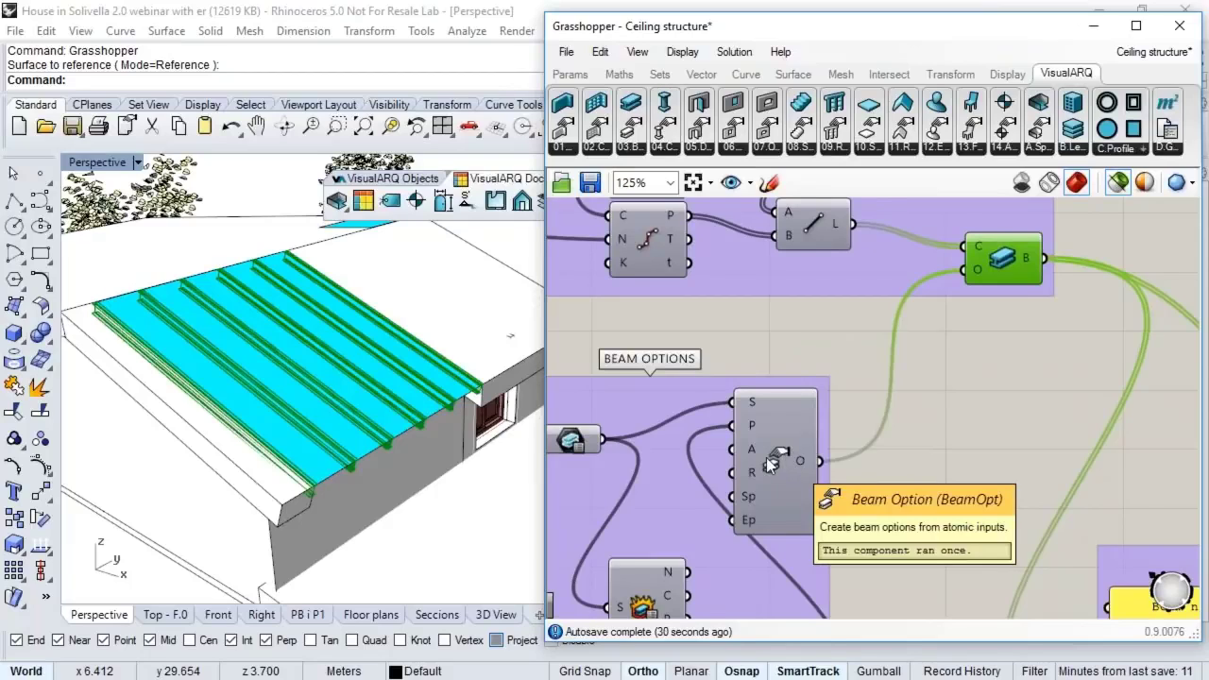
right_click_drag(784, 412, 826, 404)
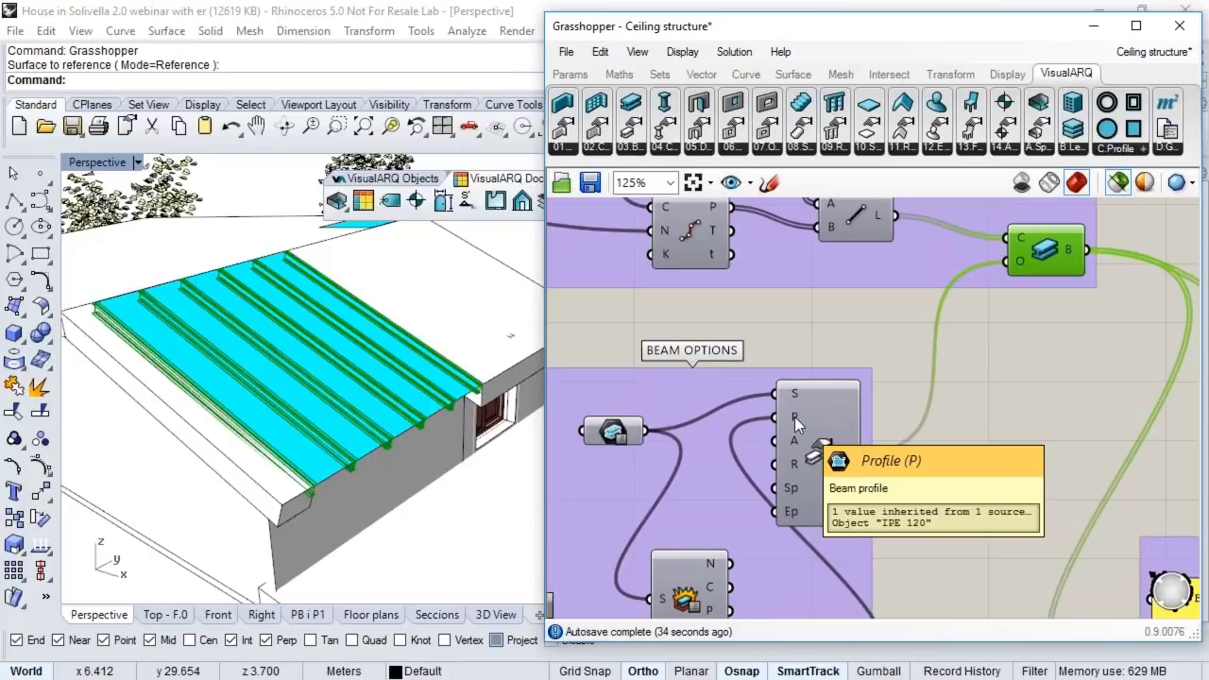
Step: Select the beam style parameter and review the available VisualARQ beam components and architectural style parameters
left_click_drag(613, 433, 621, 422)
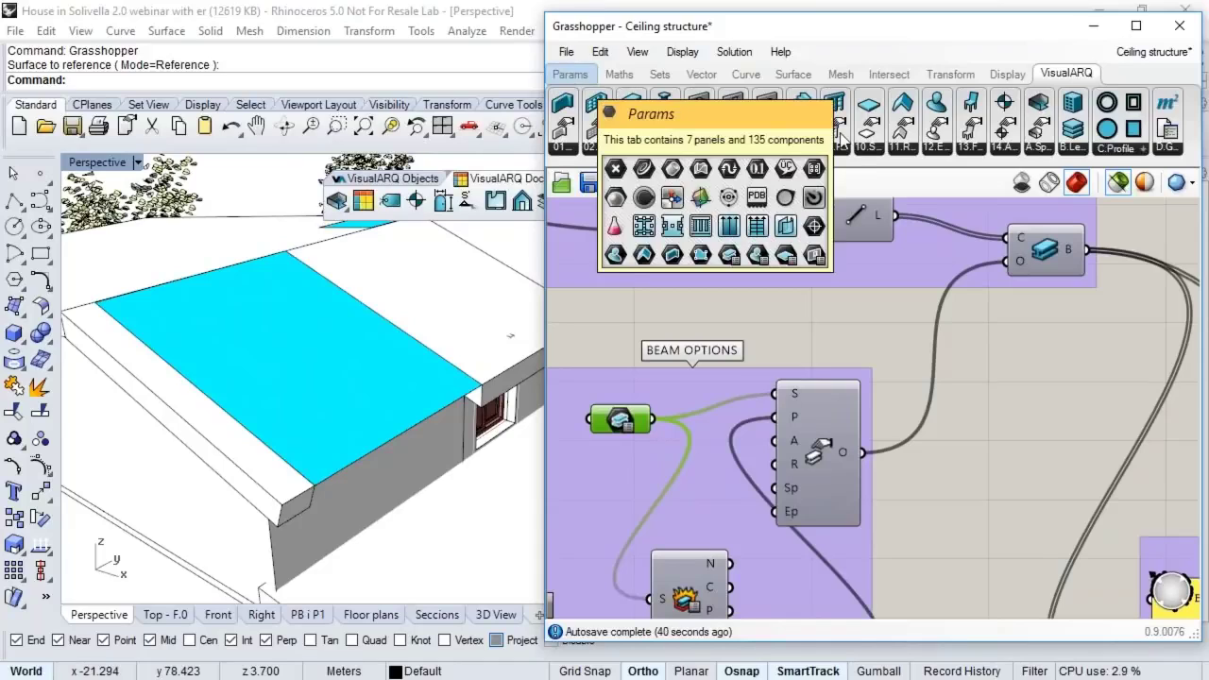
left_click(636, 150)
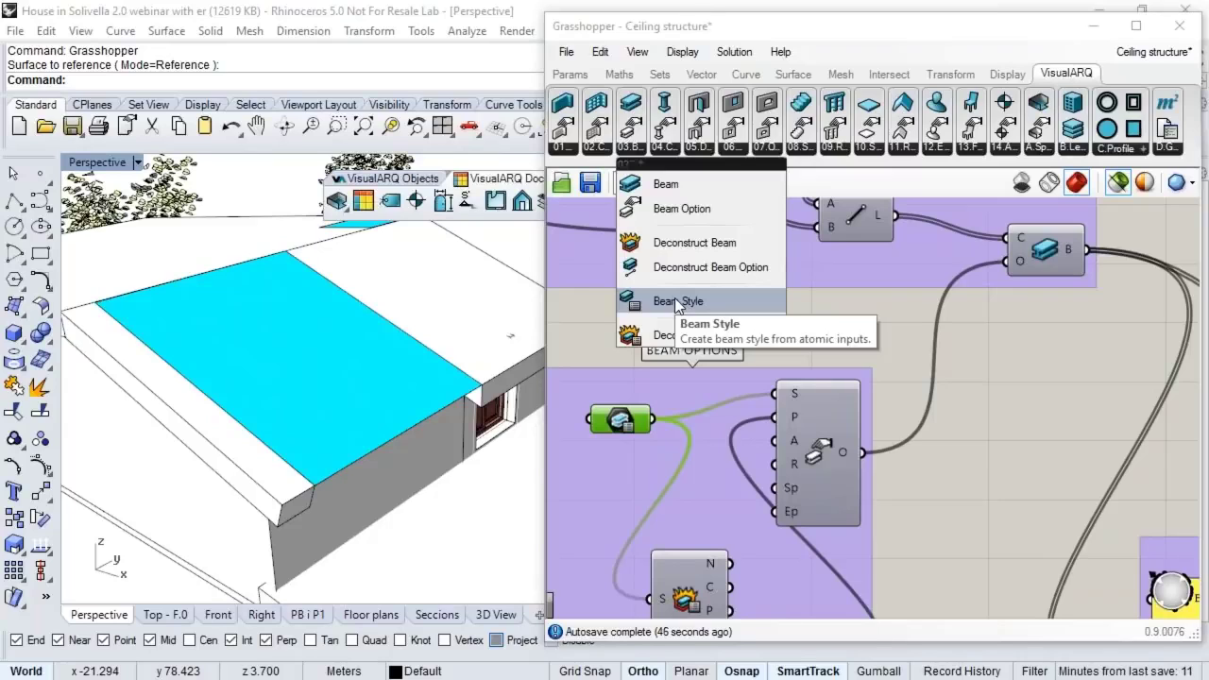
left_click(581, 73)
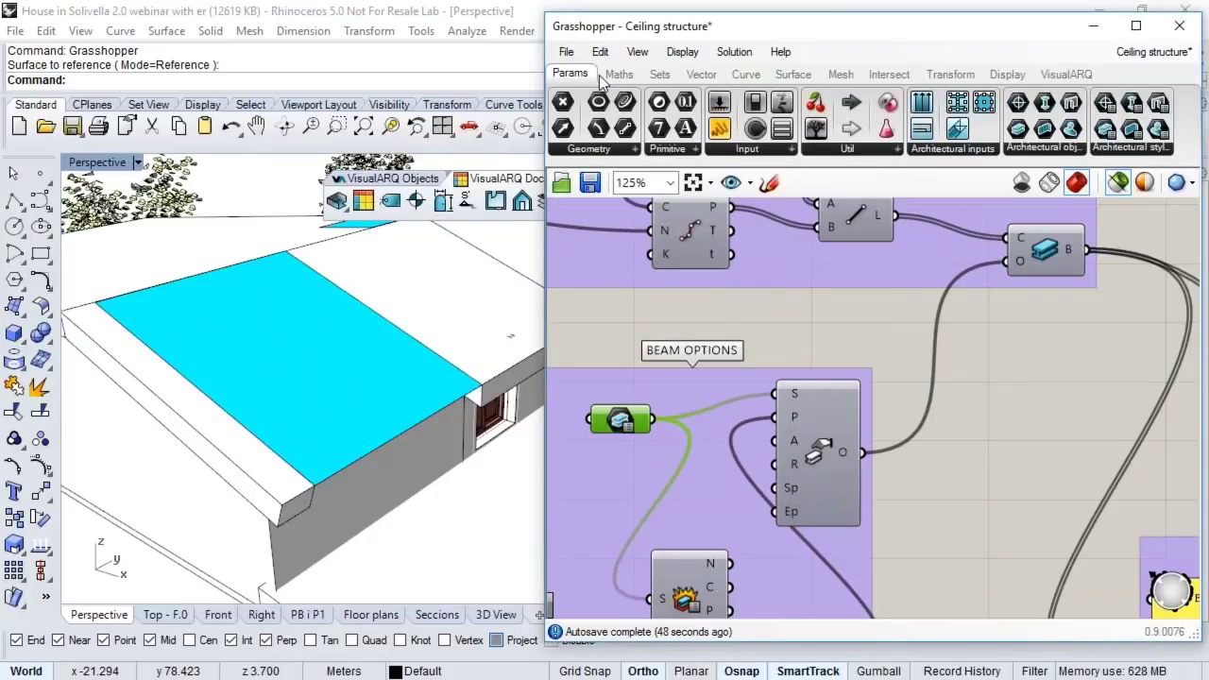
left_click(1107, 154)
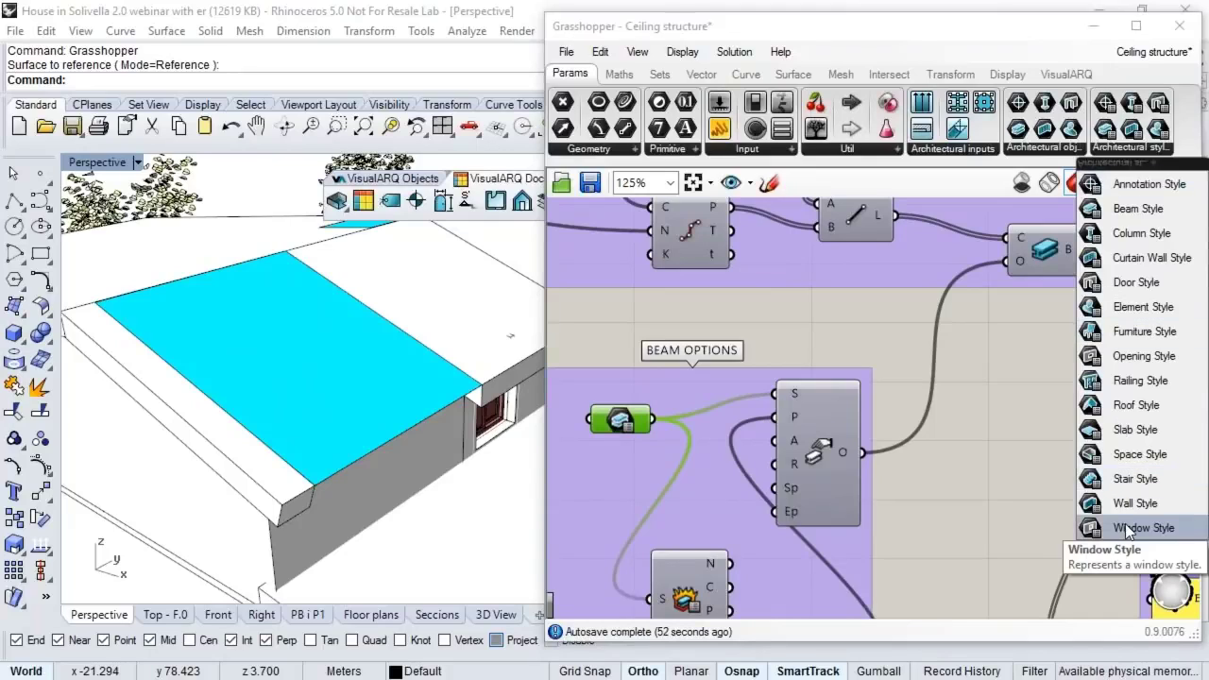
left_click(725, 361)
Step: Set the beam style parameter in the Beam Options group to the single style HEB
left_click(620, 419)
right_click(620, 419)
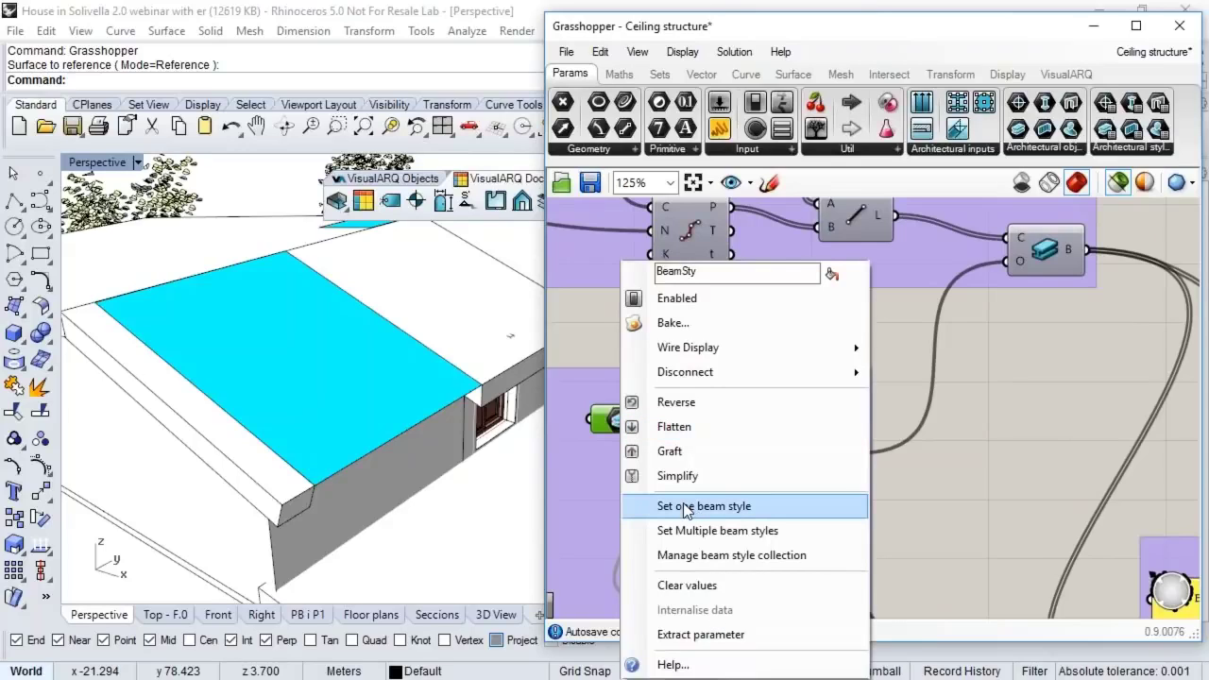
left_click(686, 510)
left_click(488, 192)
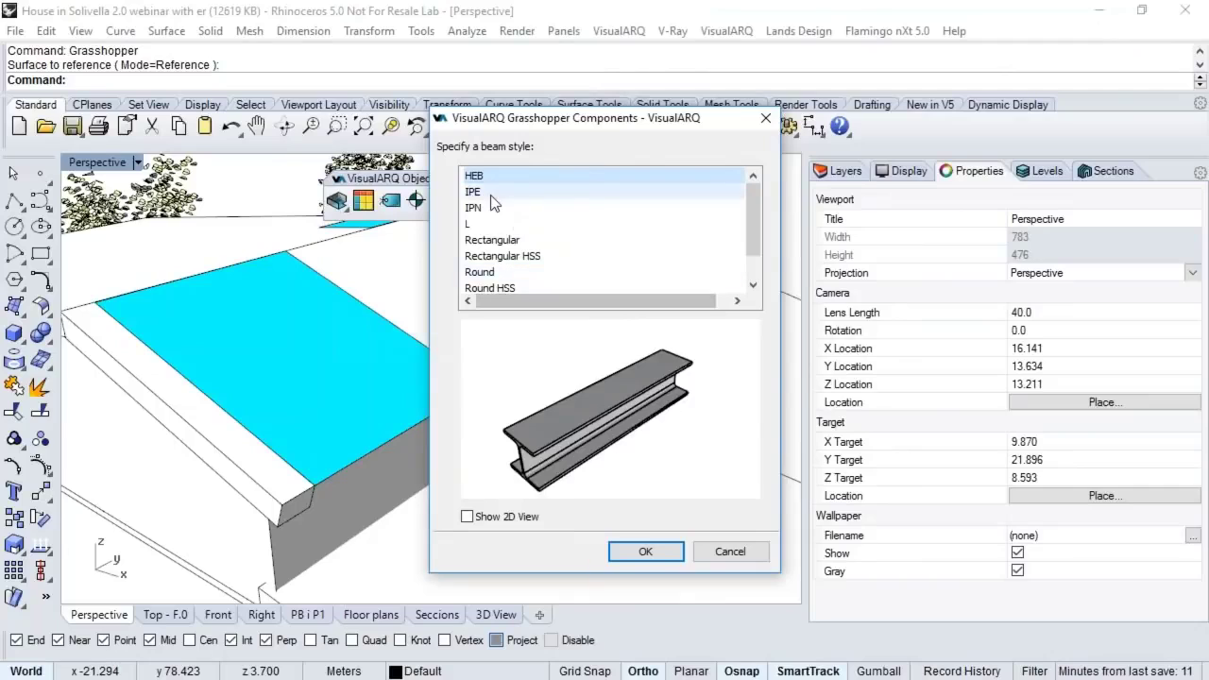
left_click(490, 206)
left_click(489, 241)
left_click(505, 172)
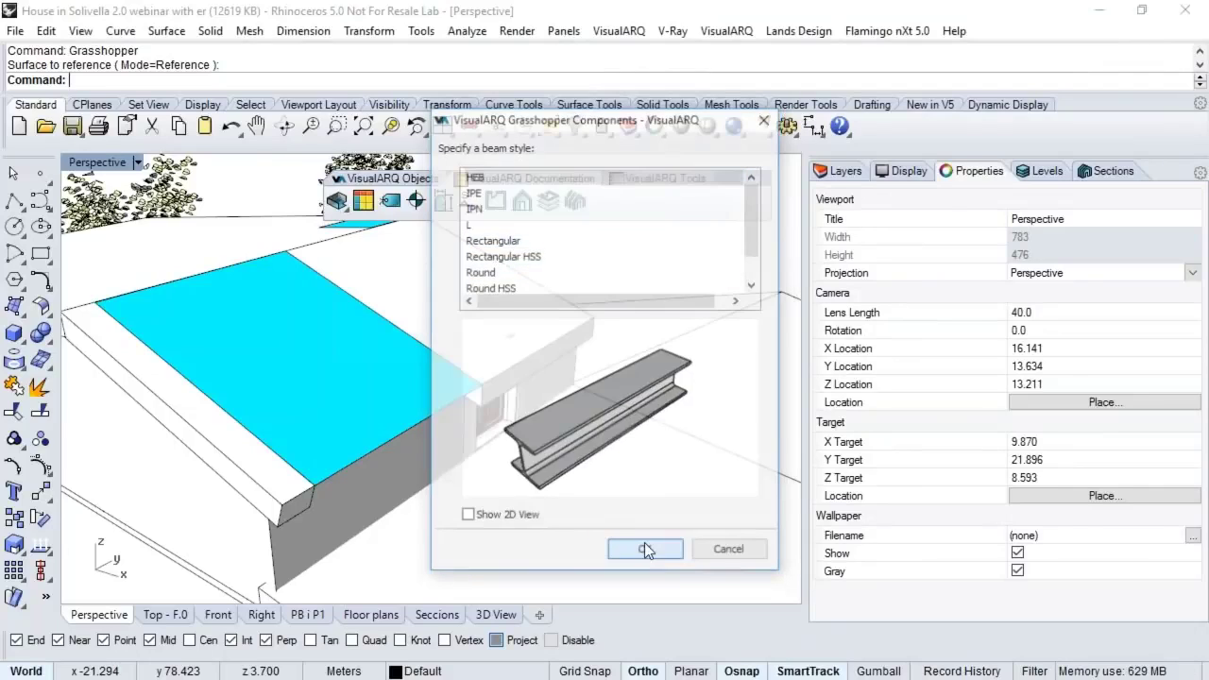
left_click(644, 553)
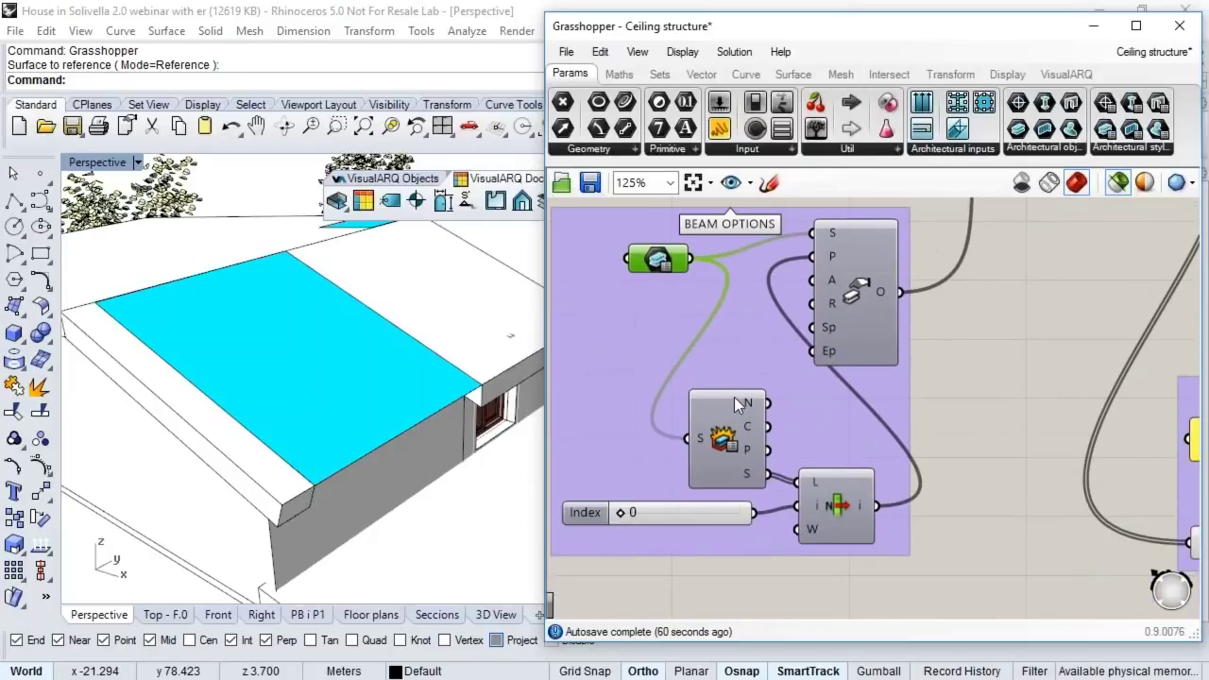
Step: Move the Deconstruct Beam Style component up and connect its S output to a new, enlarged Panel below the group
left_click(733, 401)
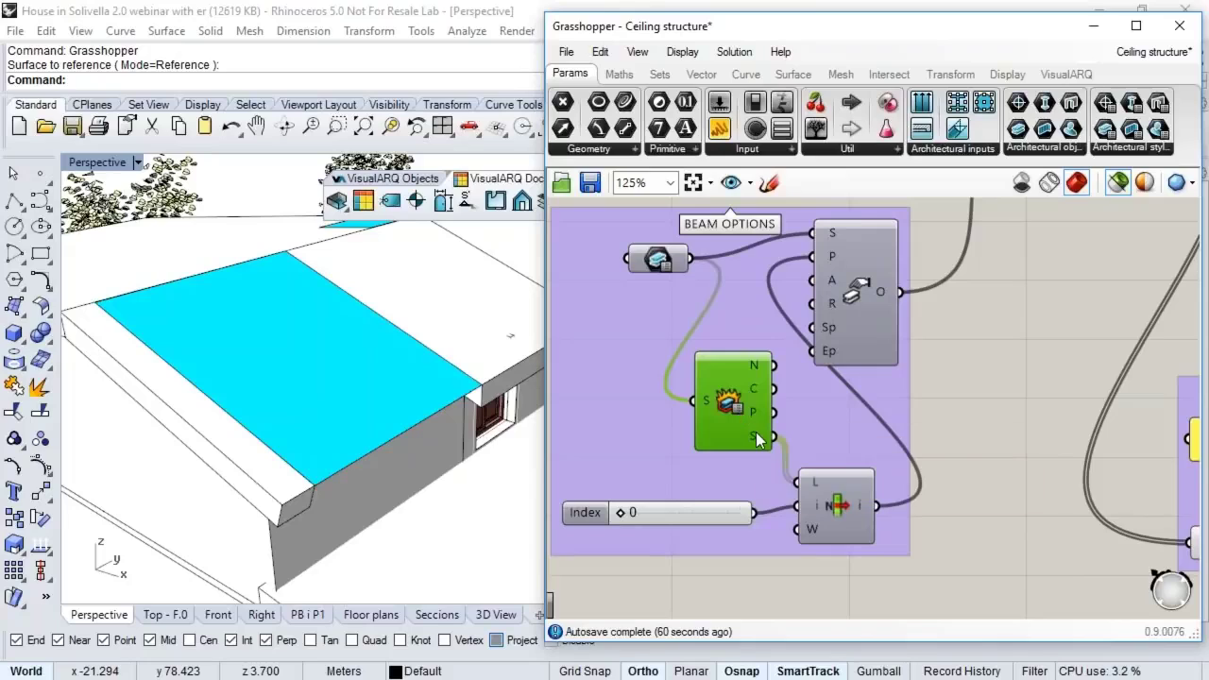
mouse_move(755, 436)
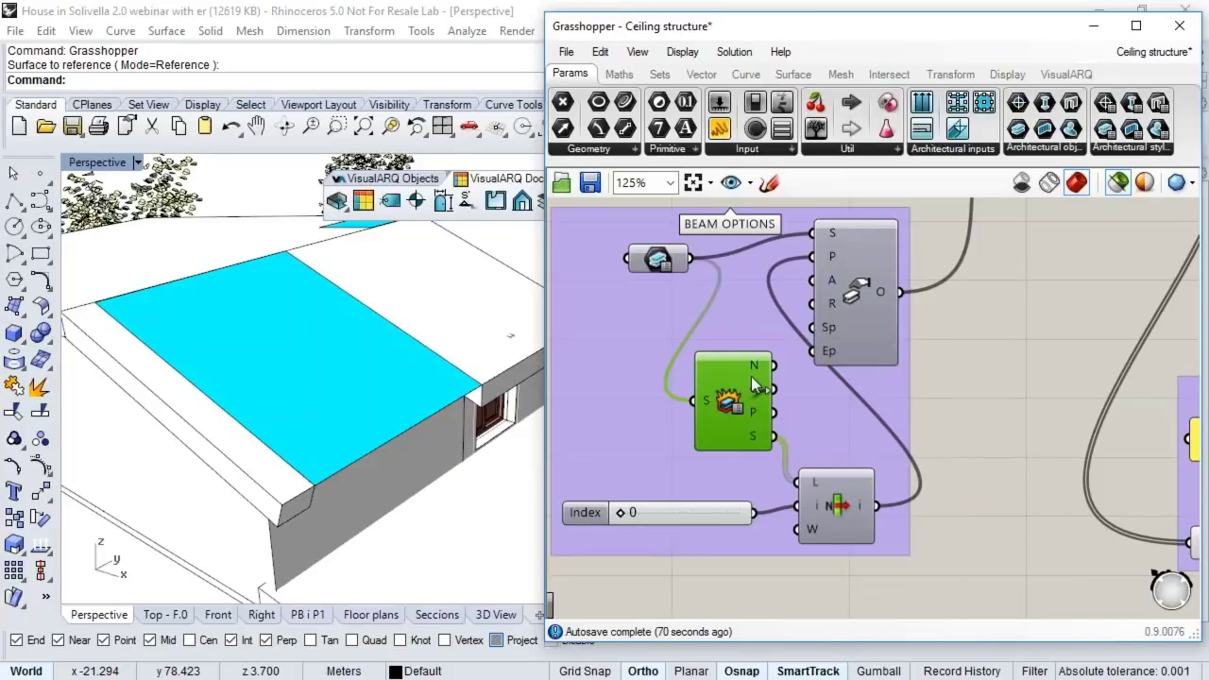
scroll(614, 222, "down", 2)
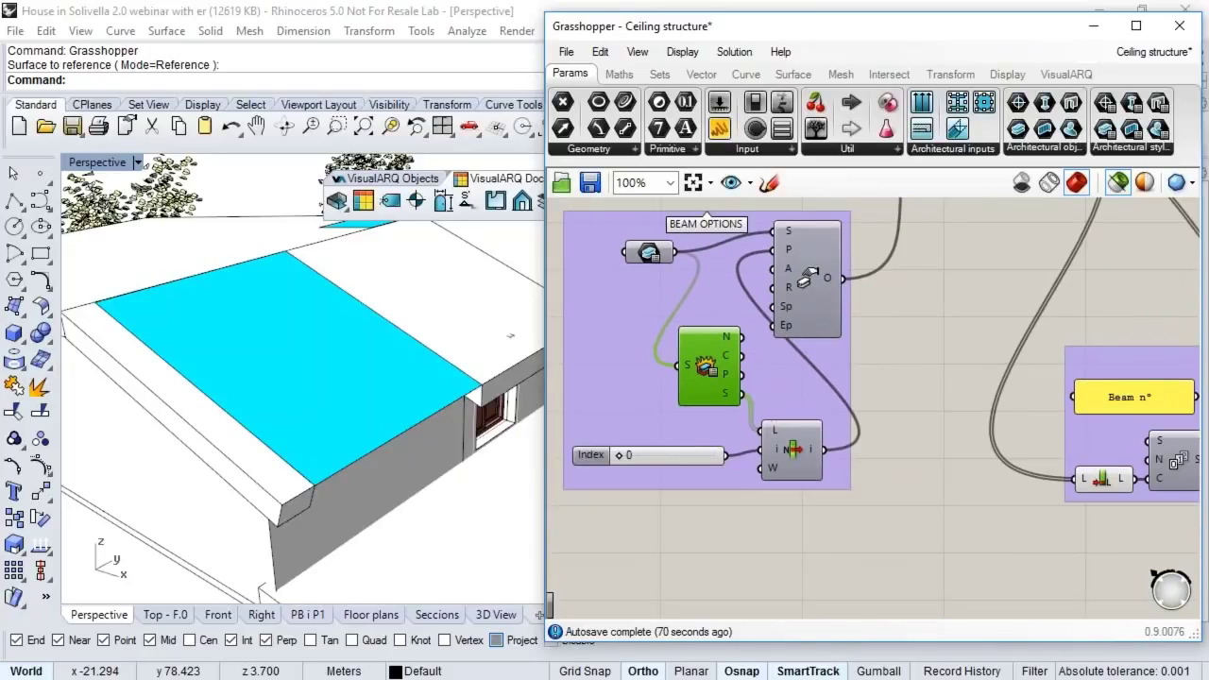
left_click_drag(719, 129, 868, 510)
right_click_drag(766, 377, 759, 333)
left_click_drag(736, 347, 786, 494)
right_click_drag(786, 494, 768, 405)
left_click_drag(890, 459, 891, 546)
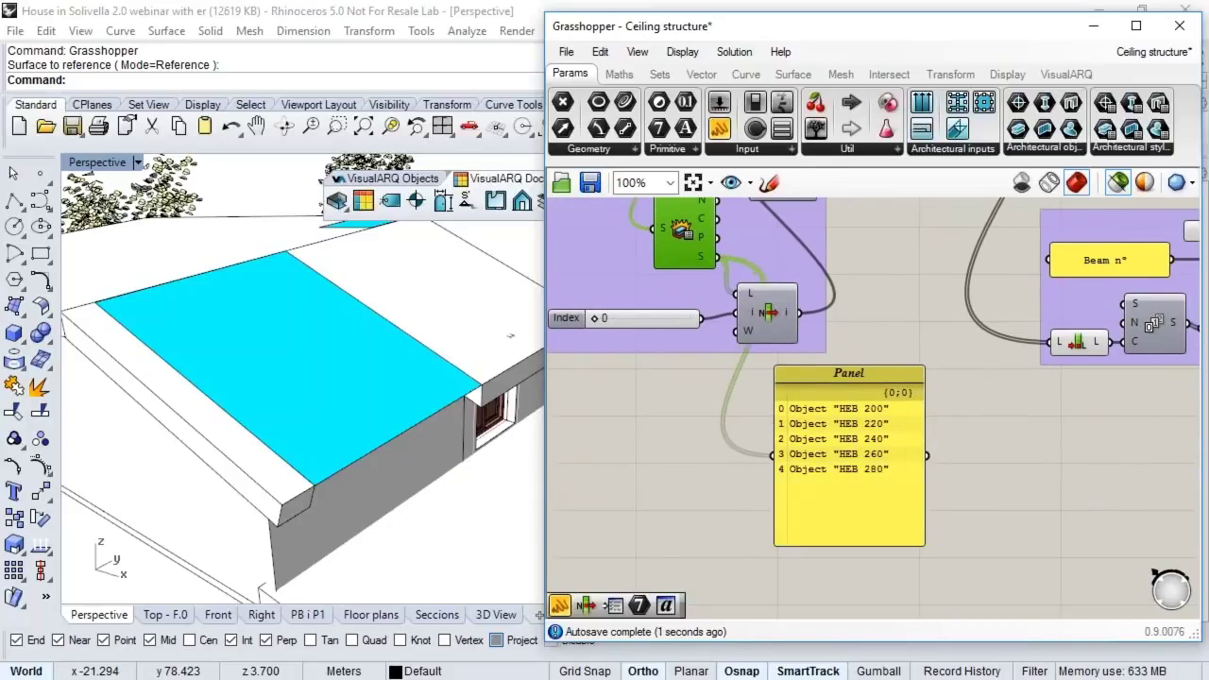
Step: Select the List Item component that picks the profile, followed by the Beam component to preview the HEB beams
scroll(817, 369, "up", 2)
left_click(827, 356)
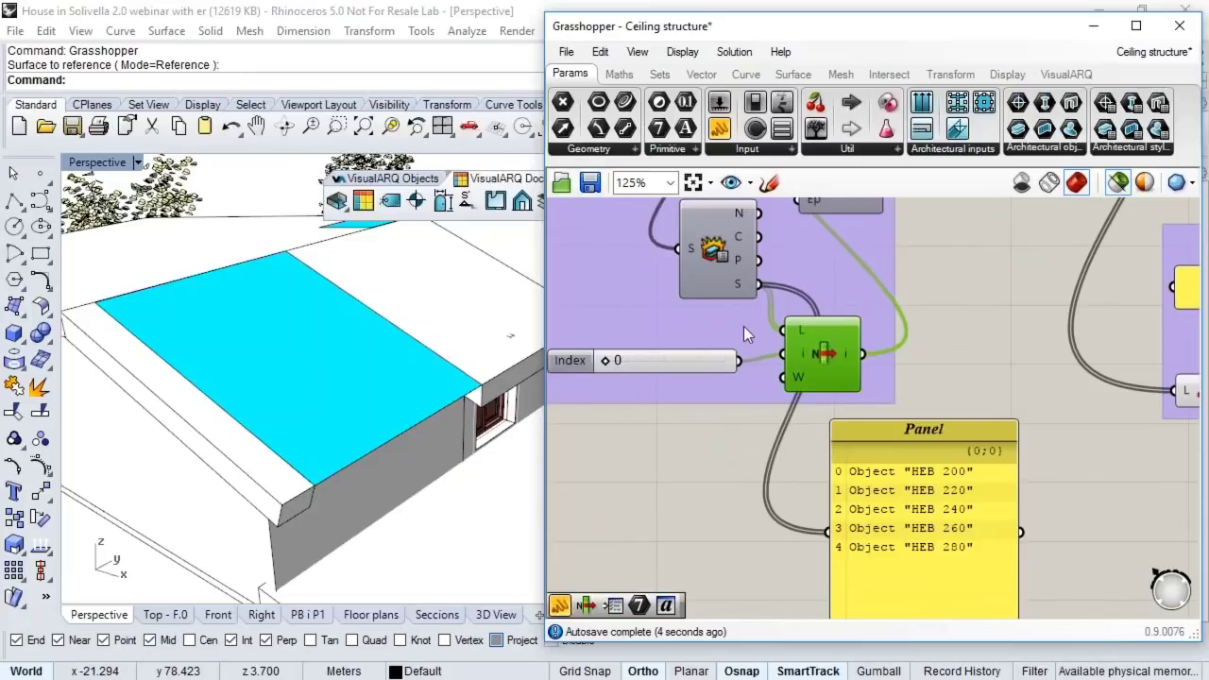
scroll(837, 297, "down", 3)
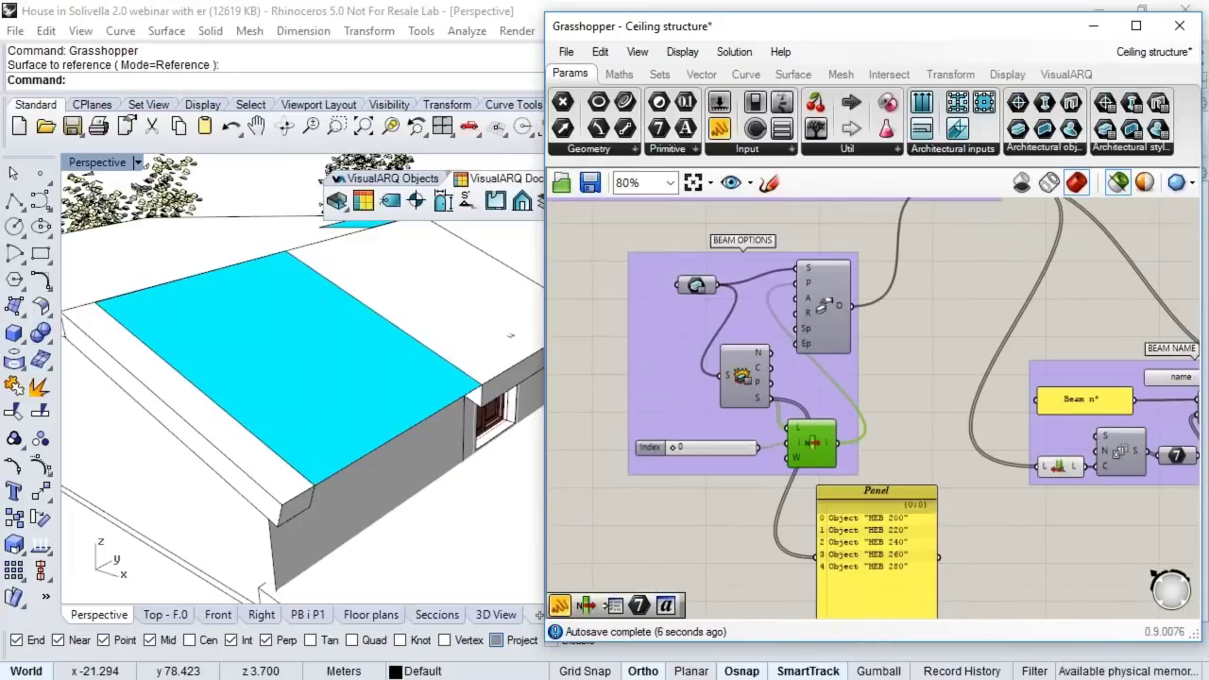
left_click(912, 243)
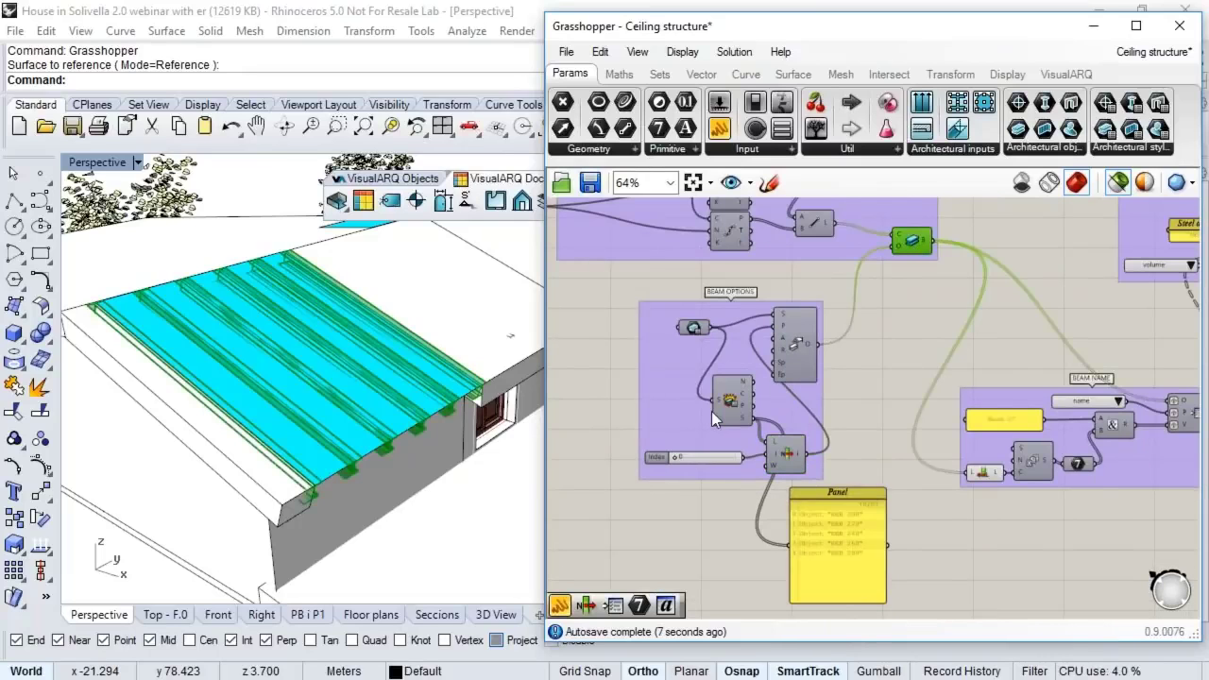
Step: Set the beam style parameter in the Beam Options group to the single style IPE
scroll(711, 410, "up", 3)
scroll(711, 428, "up", 1)
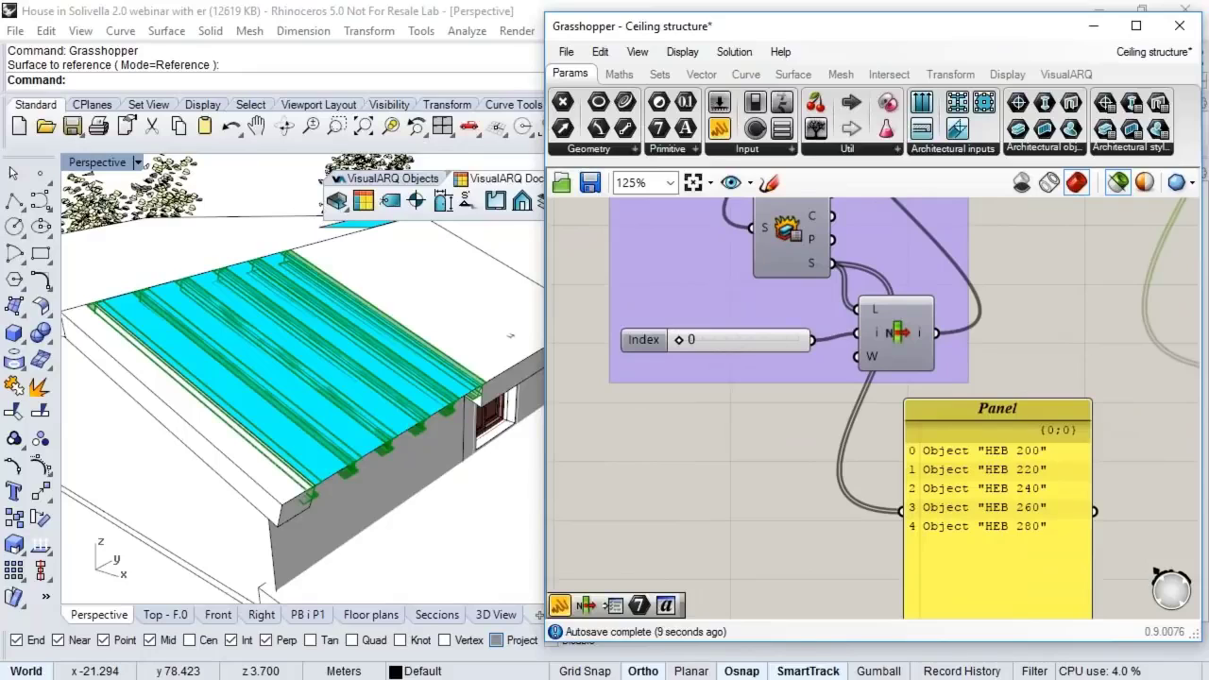
right_click_drag(716, 342, 741, 460)
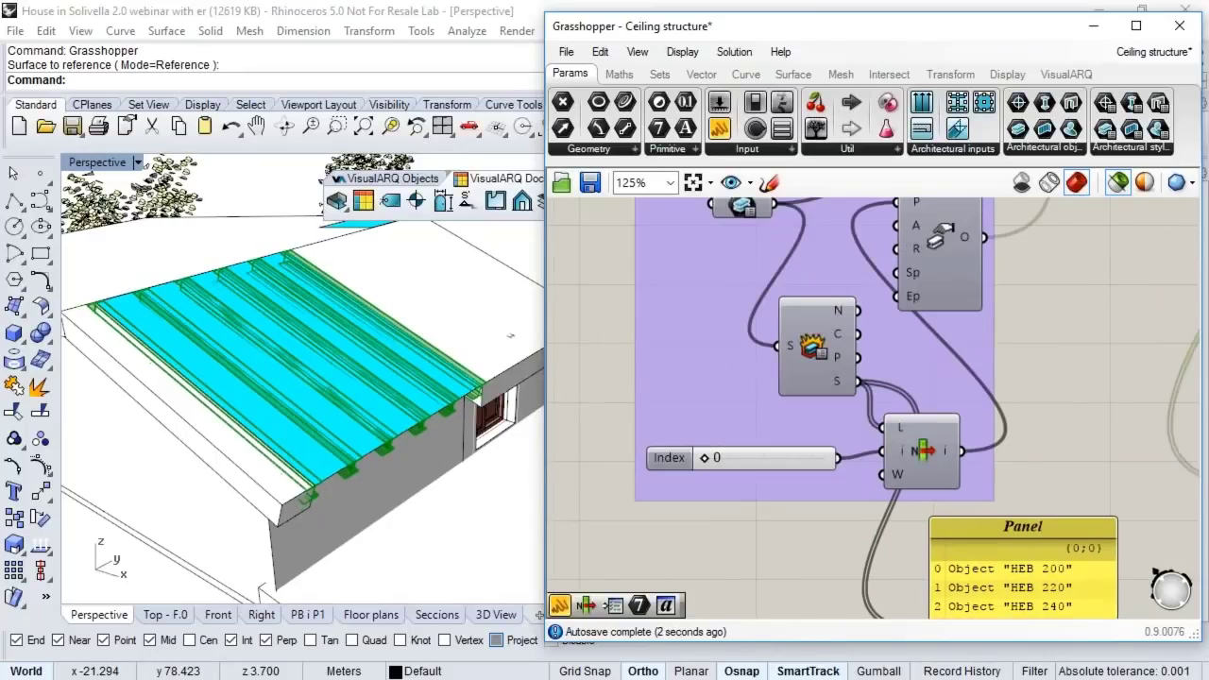
right_click_drag(732, 262, 713, 369)
right_click(722, 312)
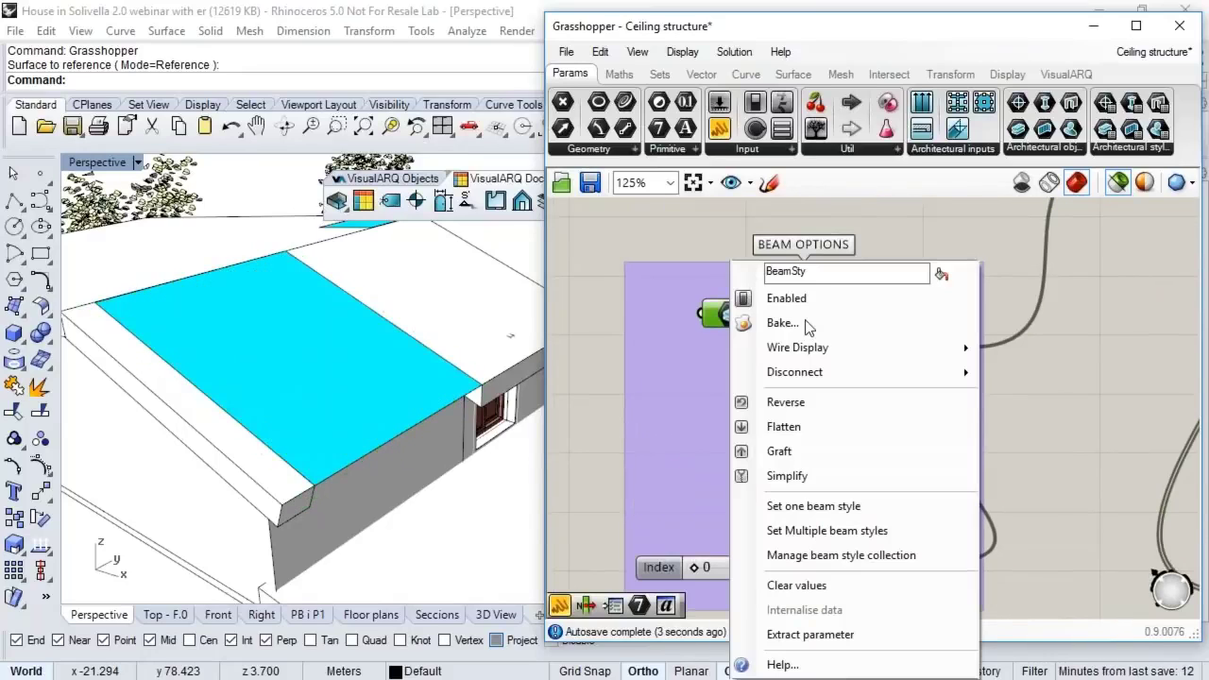
left_click(824, 507)
left_click(495, 193)
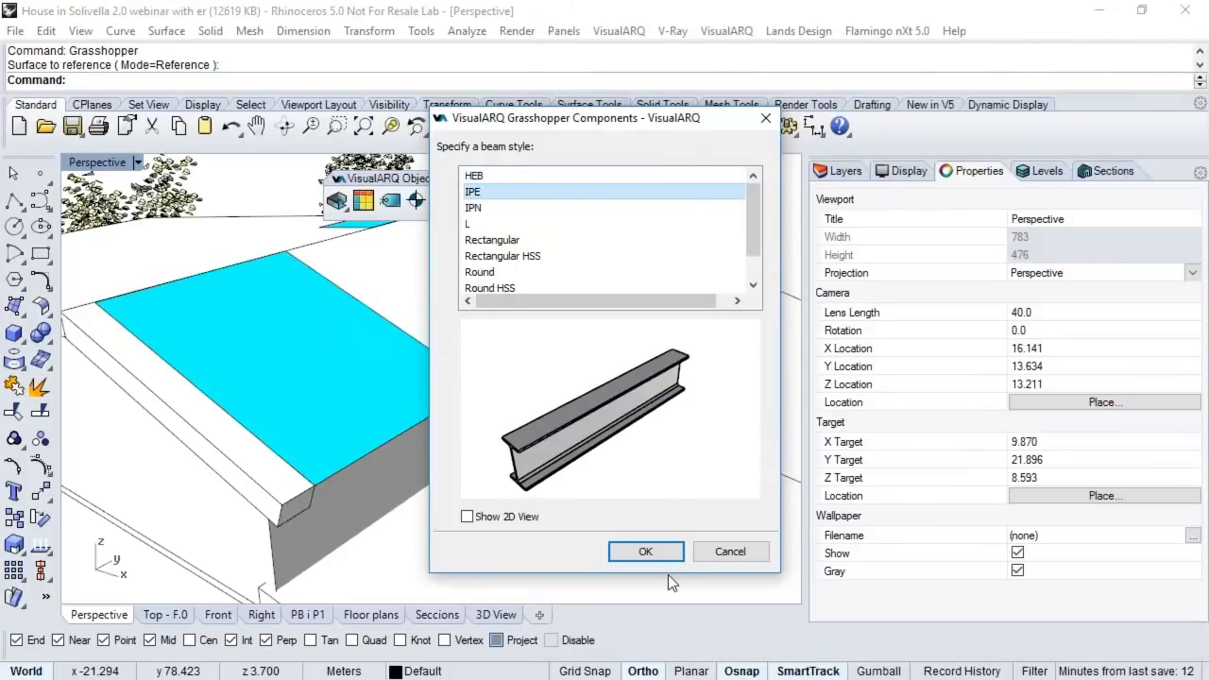
left_click(645, 552)
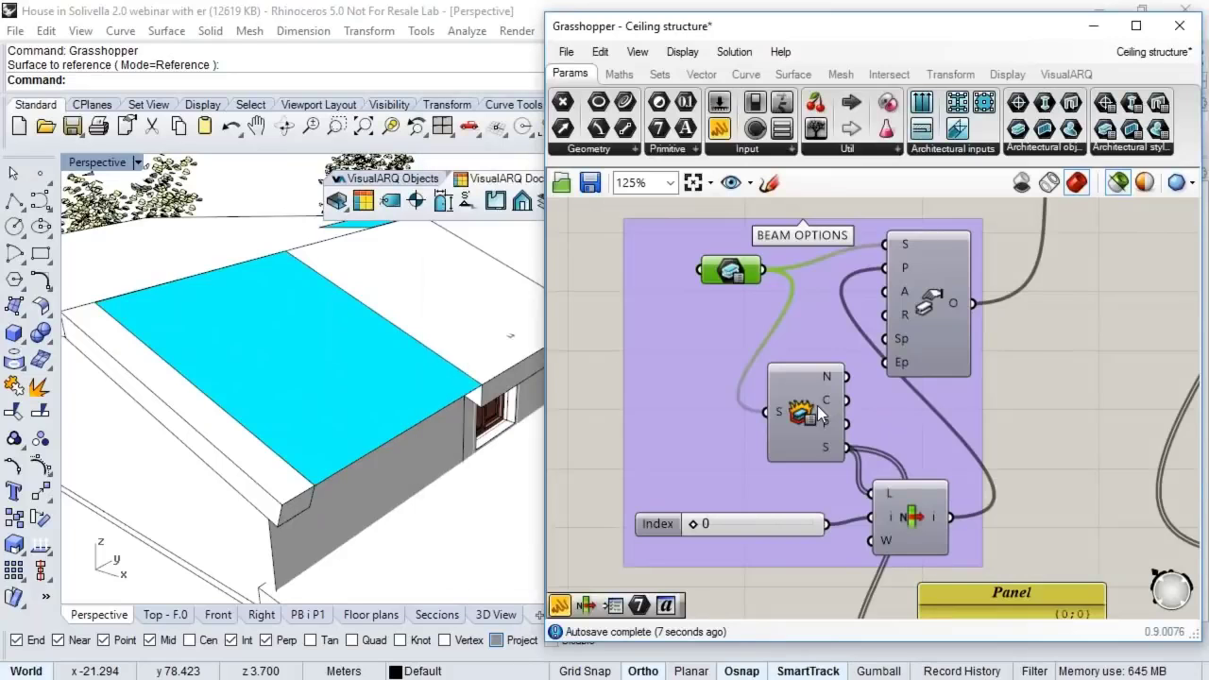
Step: Preview the IPE beams and raise the Index slider to use a larger profile from the list
scroll(822, 471, "down", 5)
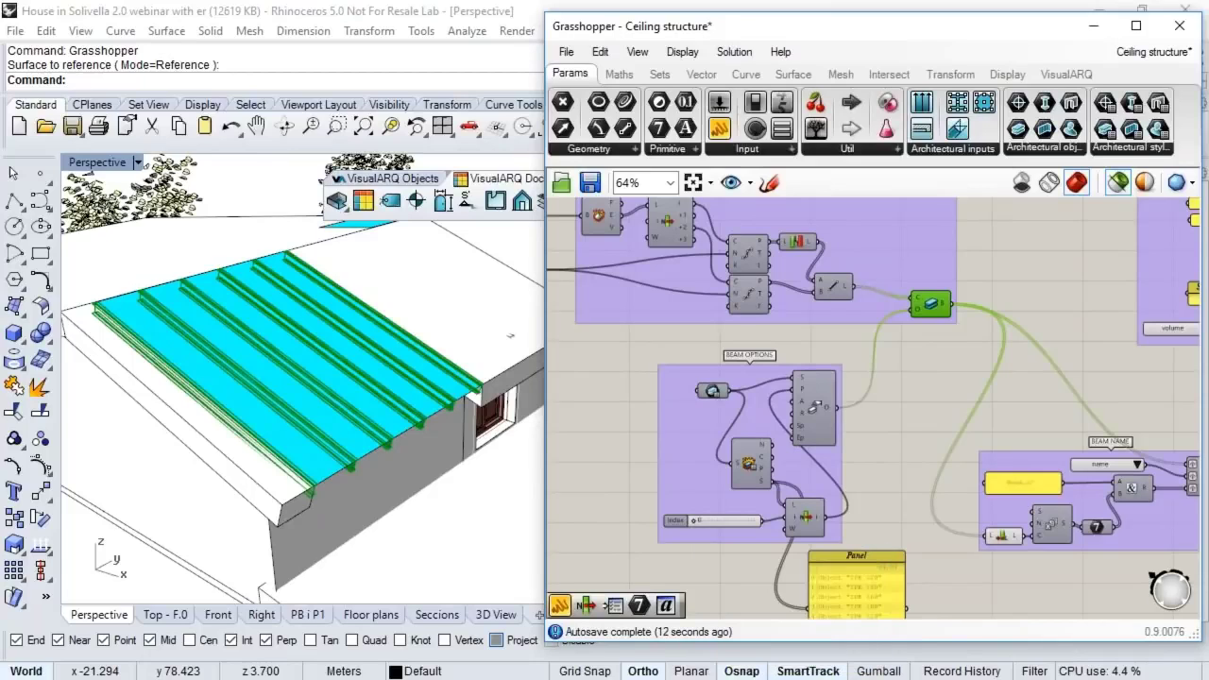
scroll(694, 464, "down", 2)
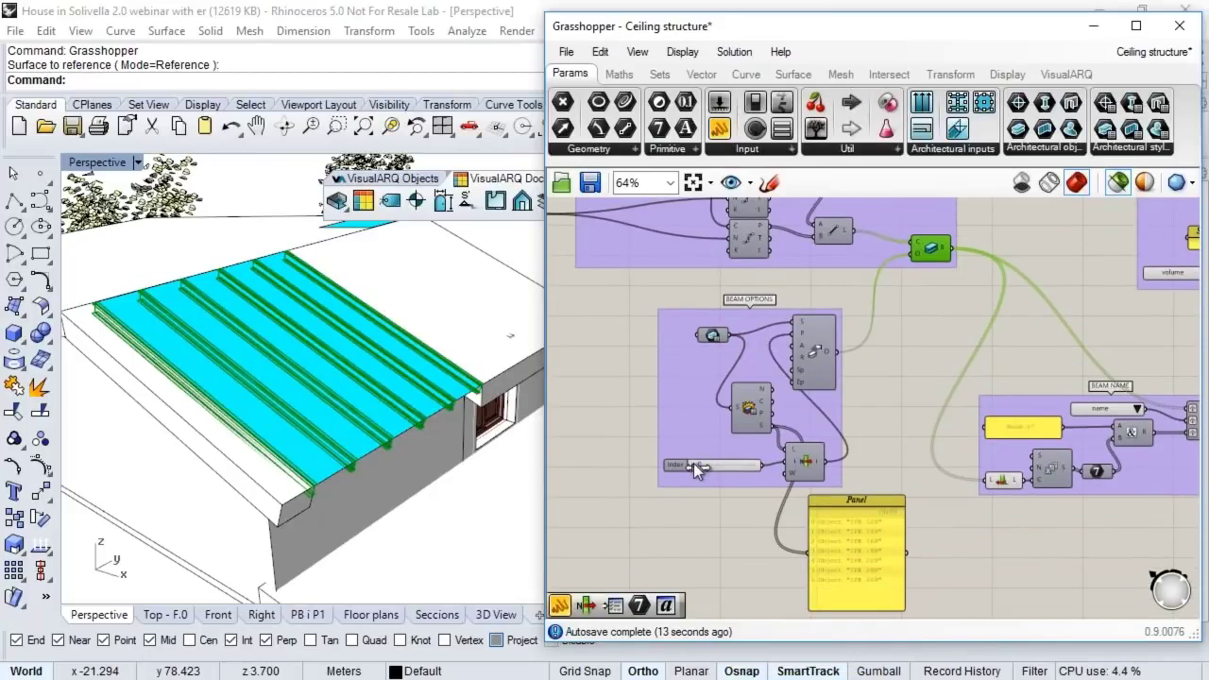
left_click_drag(731, 465, 708, 465)
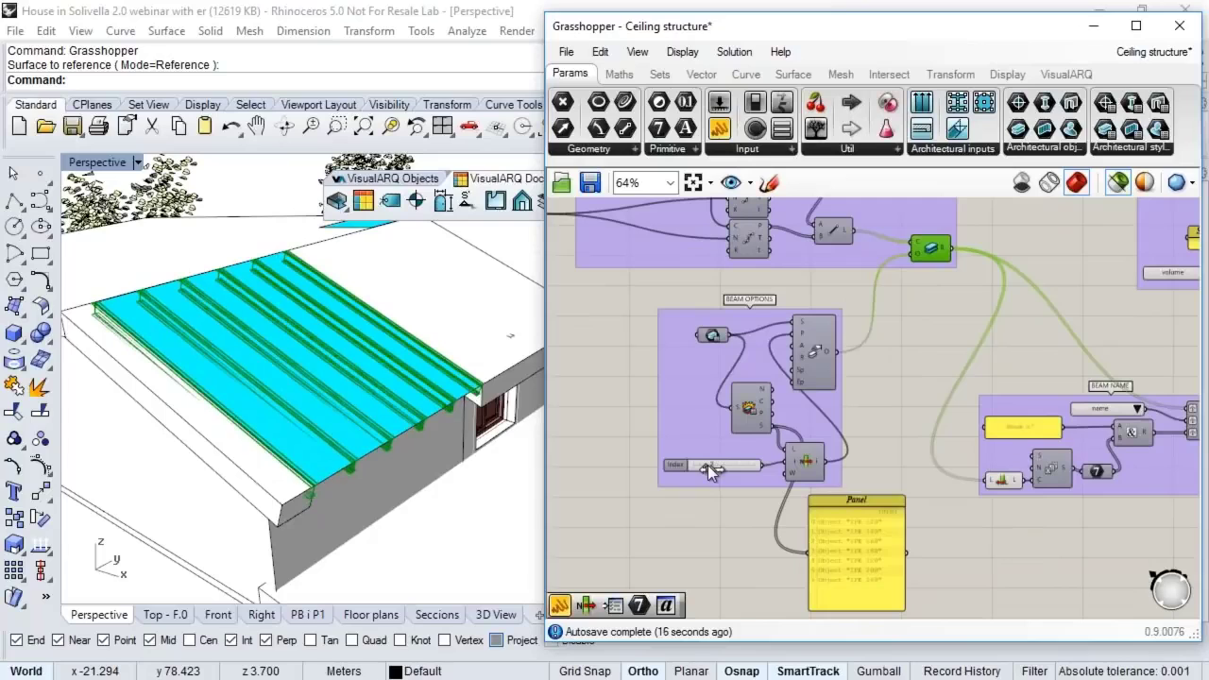
Step: Reduce the Count slider feeding the curve divisions in the CREATE THE BEAM group to 3
scroll(708, 465, "up", 2)
scroll(633, 316, "up", 4)
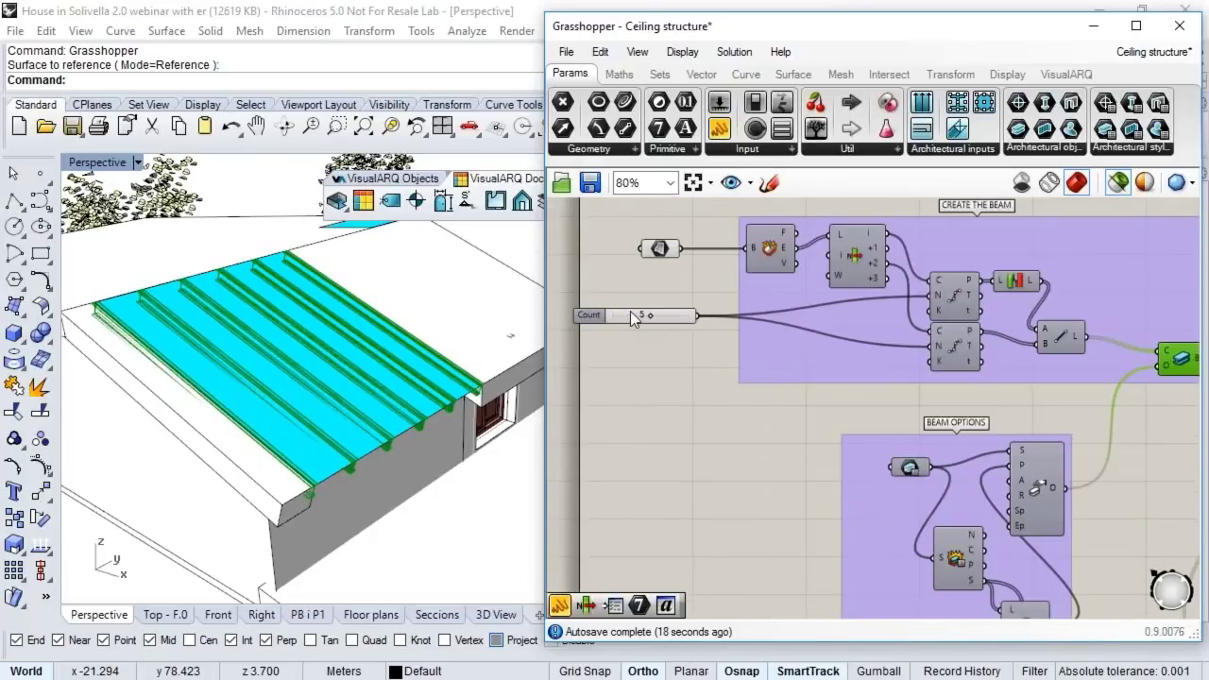
left_click_drag(661, 317, 646, 320)
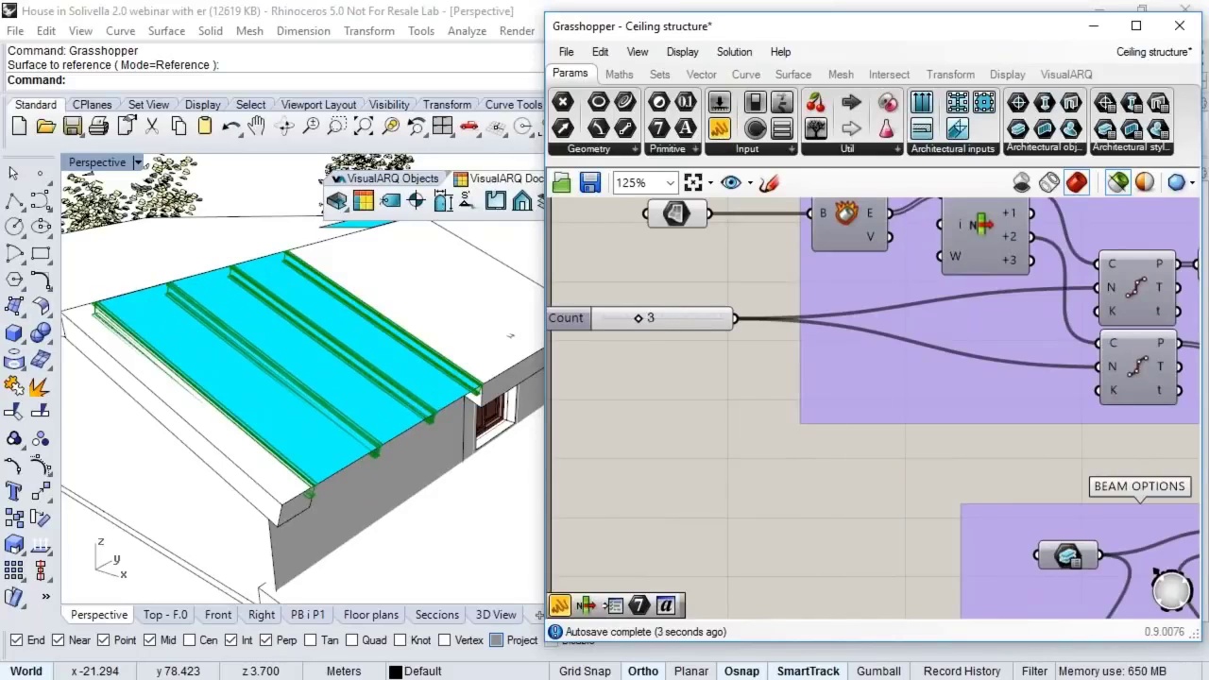
Step: Place a new VisualARQ Set Property component on the canvas above the BEAM NAME group
right_click_drag(646, 320, 508, 308)
scroll(790, 445, "down", 4)
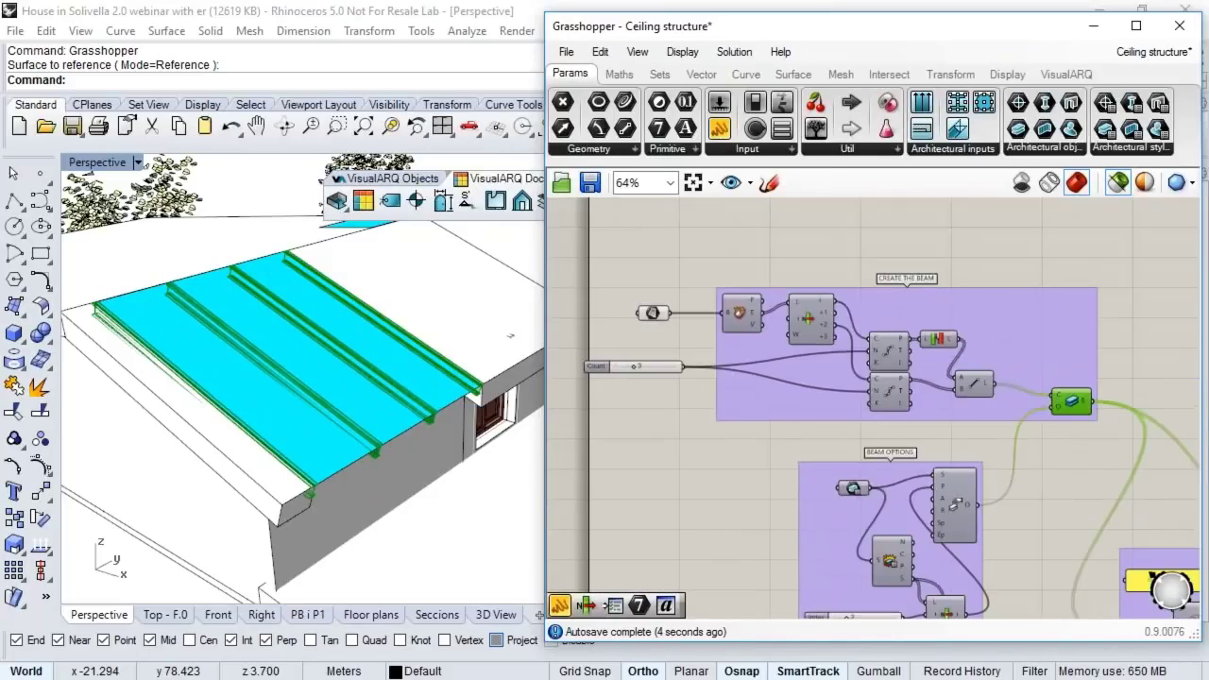
right_click_drag(757, 368, 615, 286)
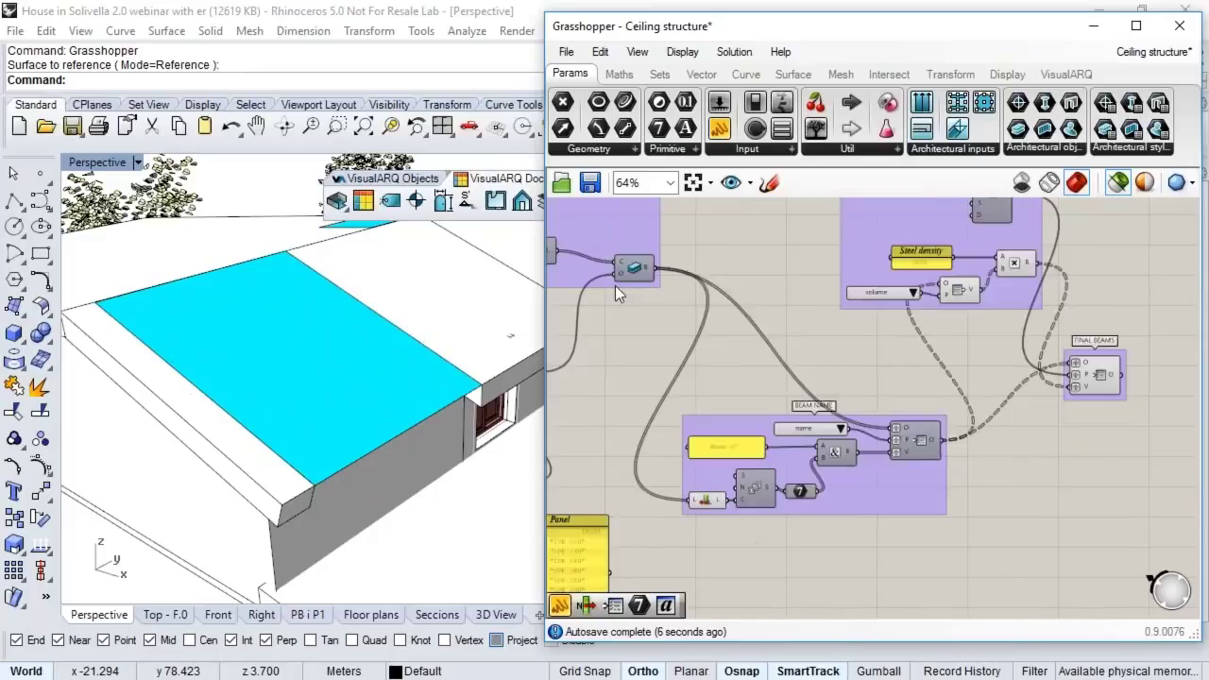
scroll(615, 285, "up", 2)
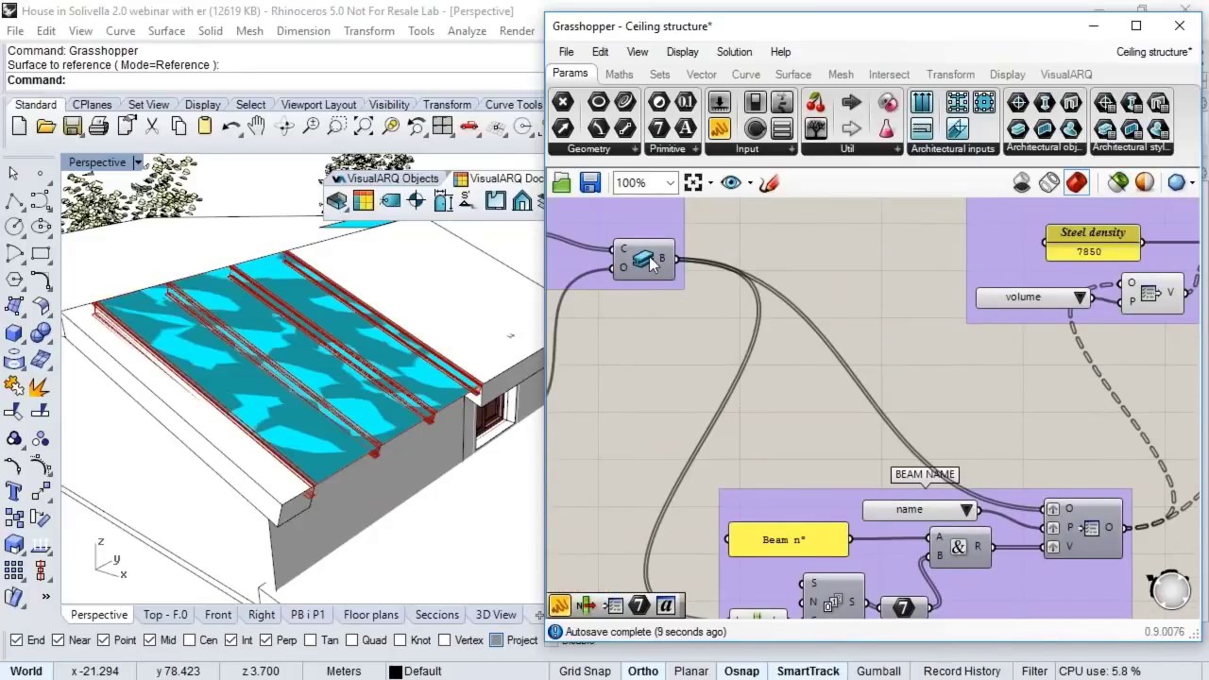
right_click_drag(729, 355, 729, 352)
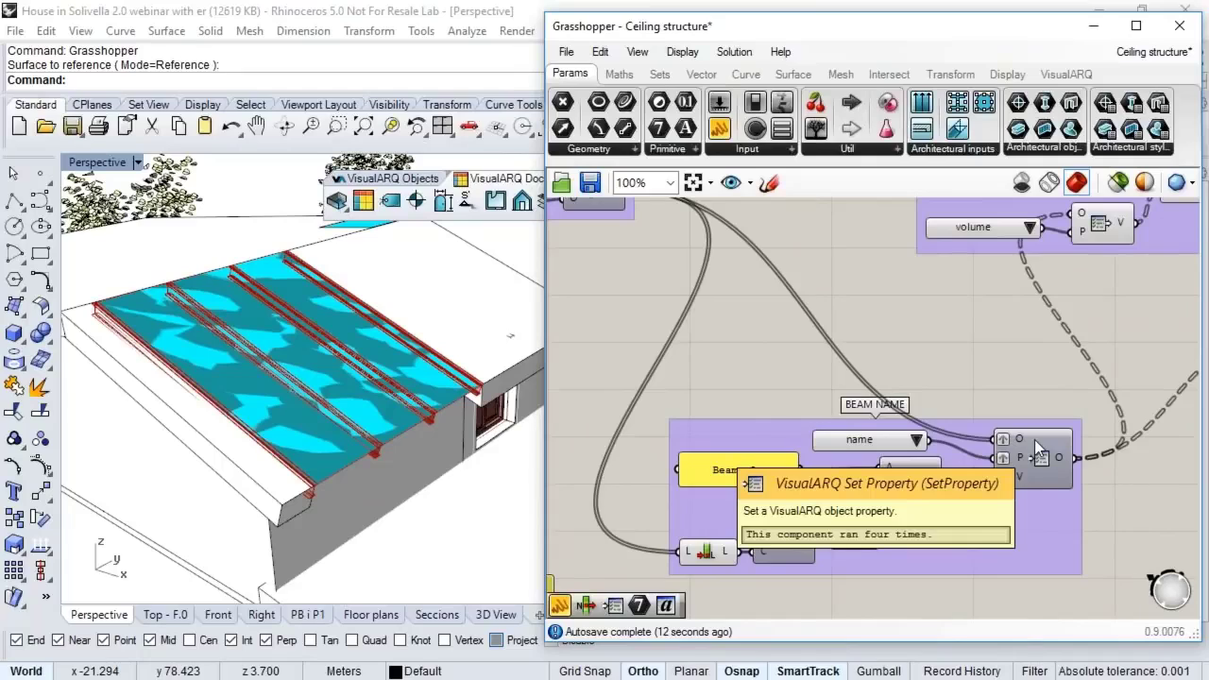
right_click_drag(671, 309, 659, 335)
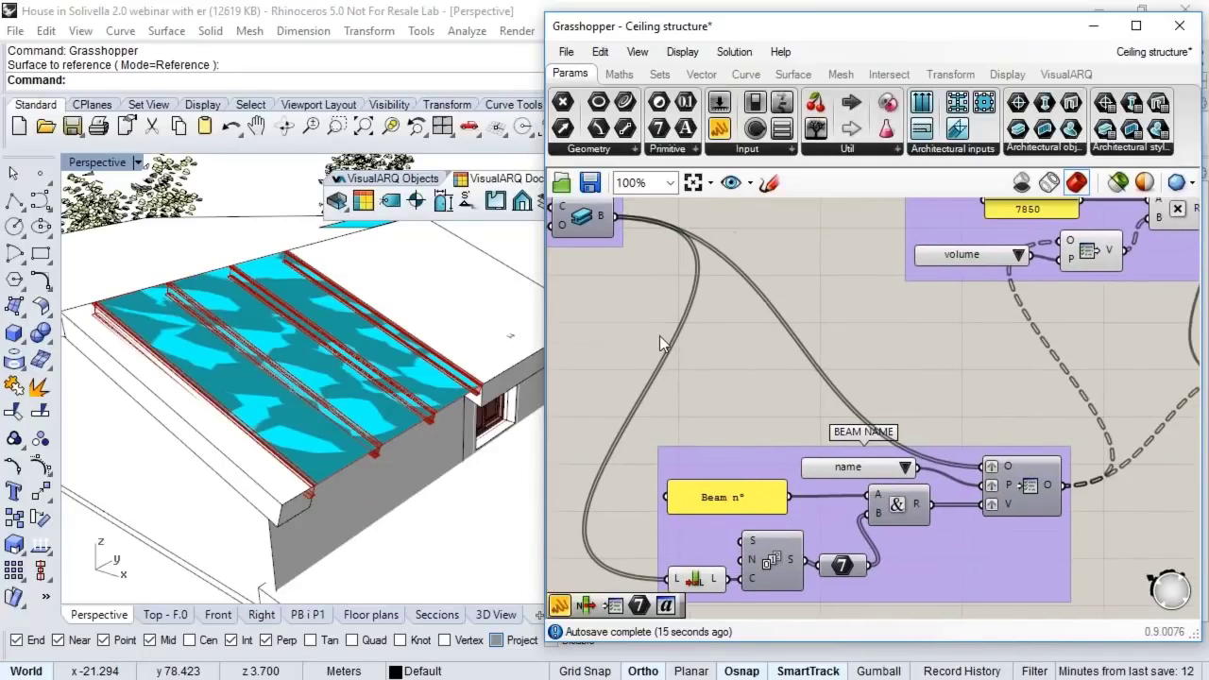
left_click(1064, 75)
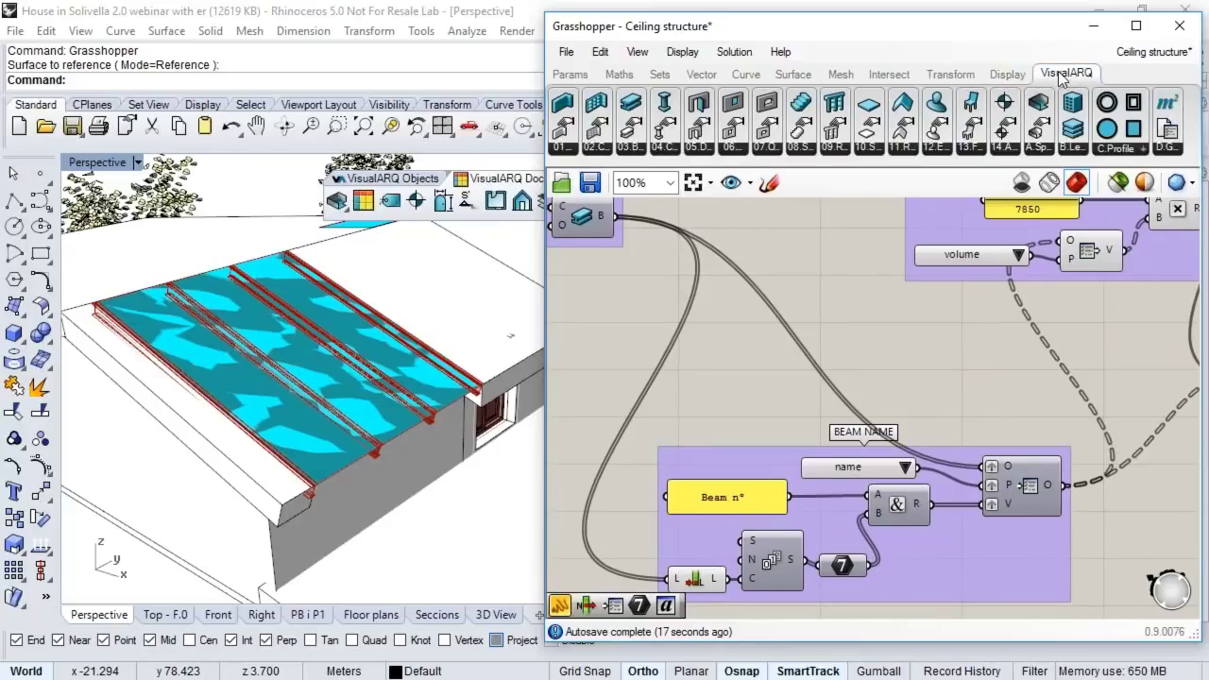
left_click(1171, 151)
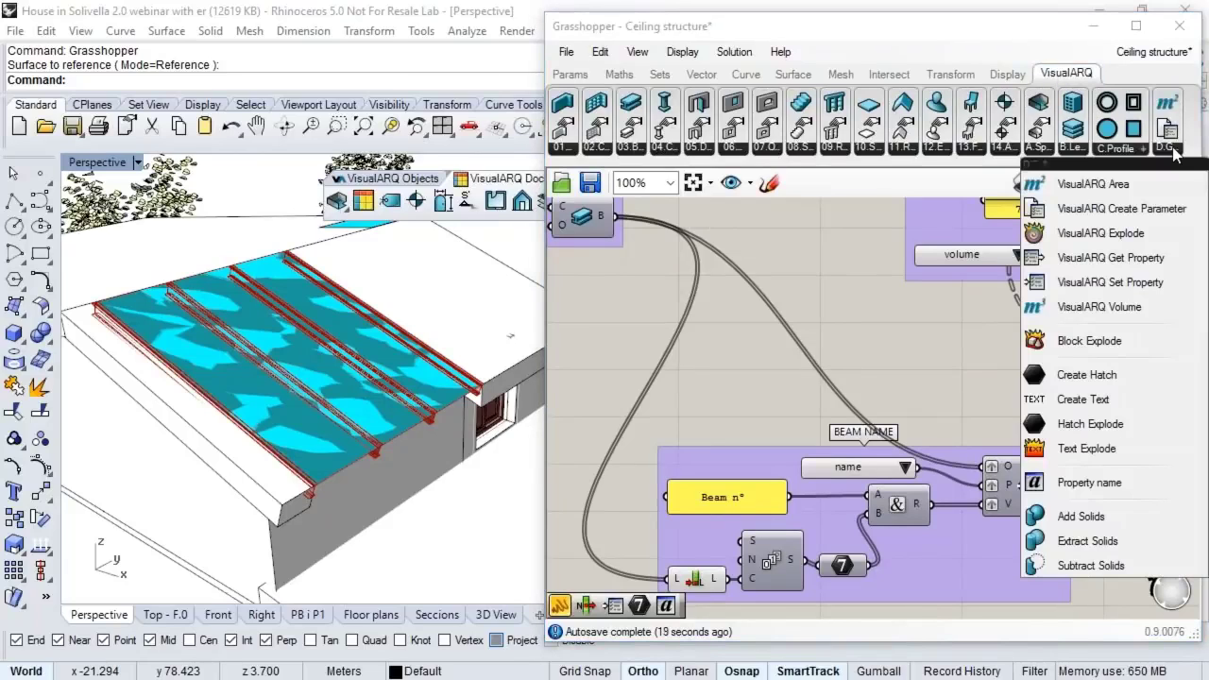
left_click(1137, 282)
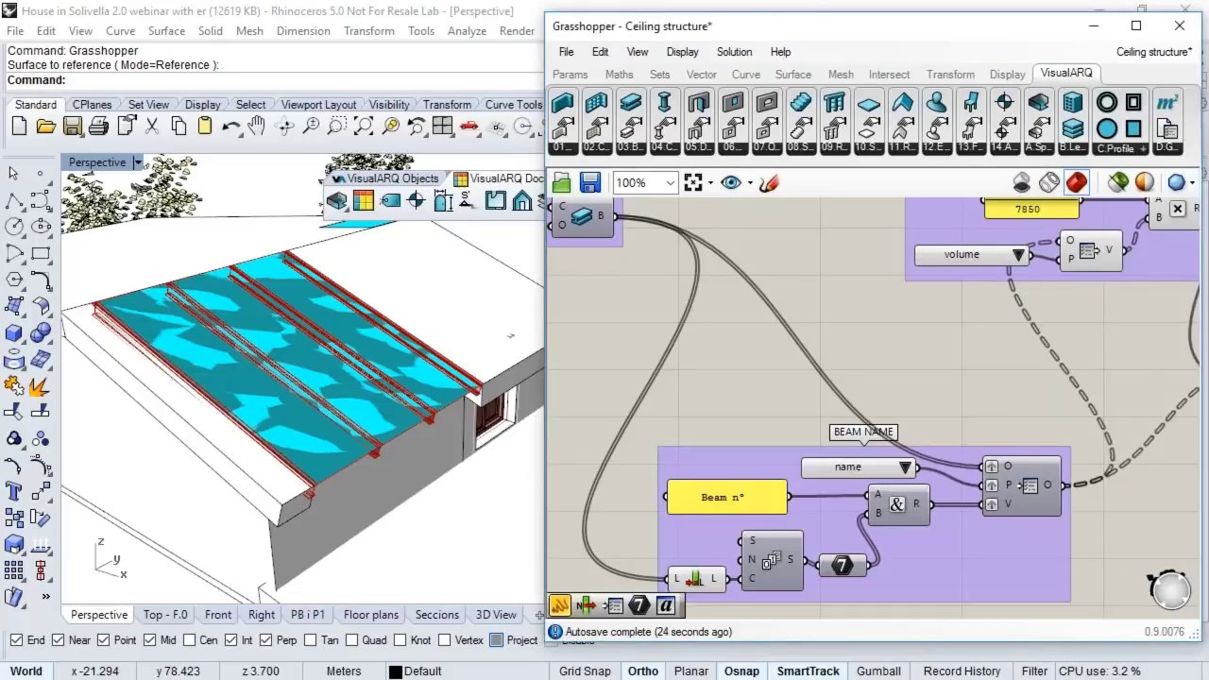
left_click(995, 397)
left_click(1018, 377)
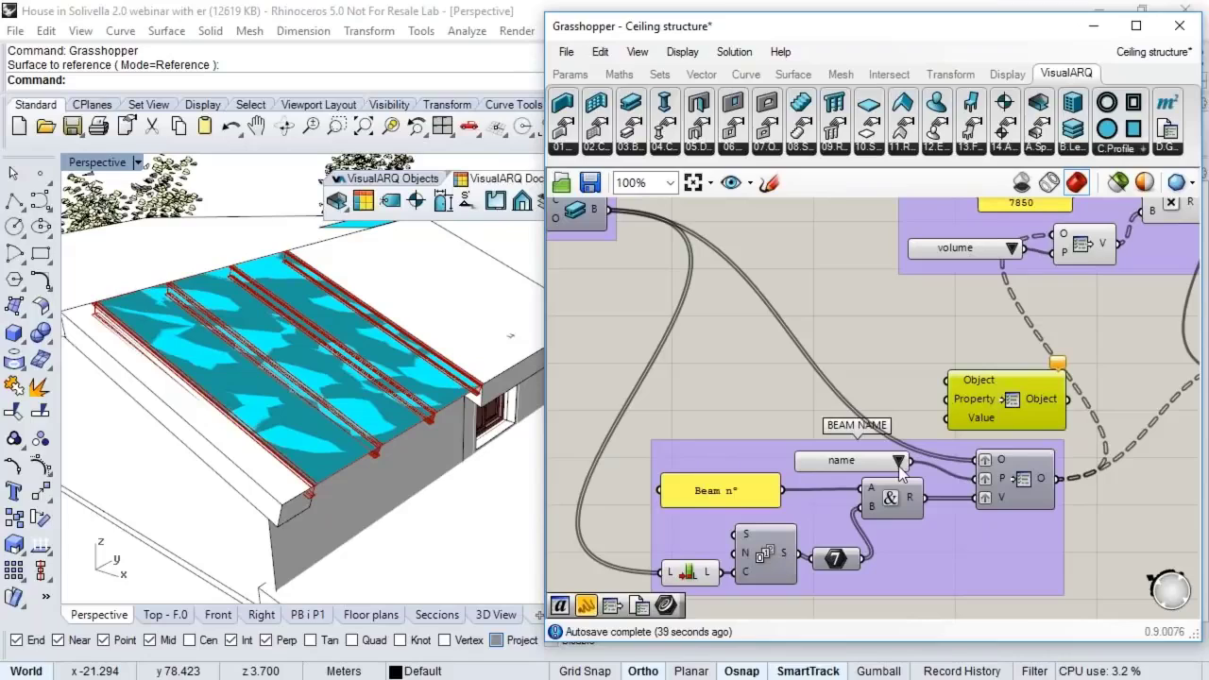
Step: Add a Property name list above the BEAM NAME group and open its selection of VisualARQ object properties
left_click(1170, 149)
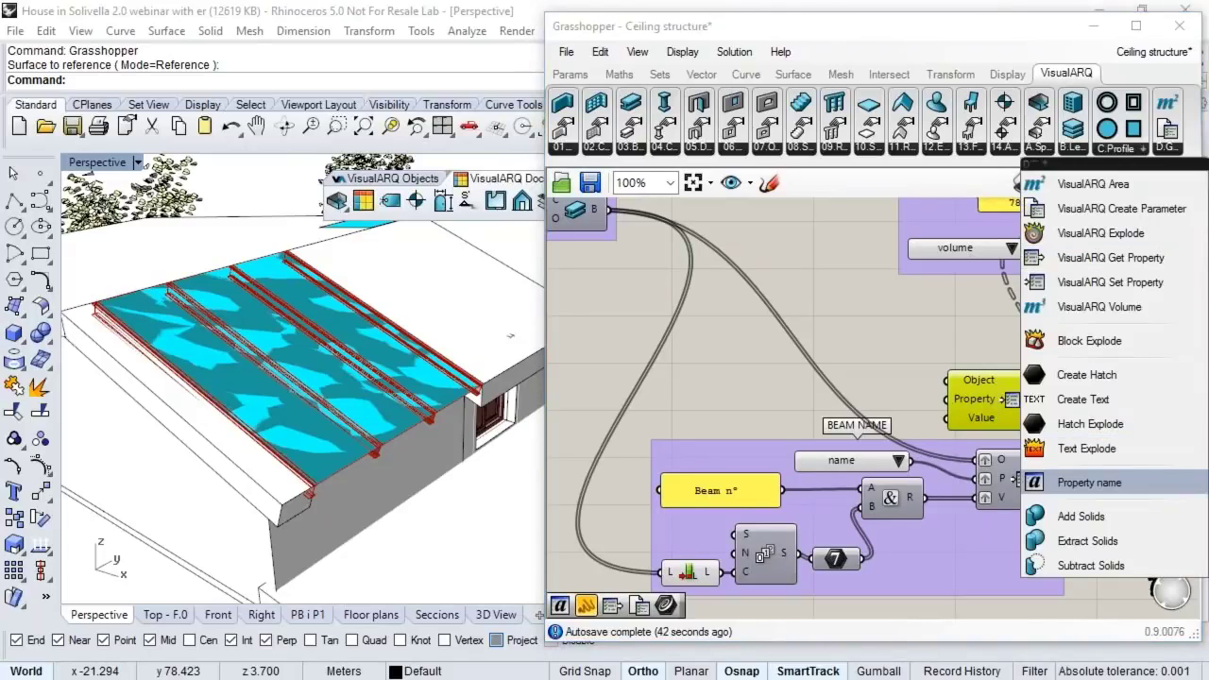
left_click(1077, 482)
left_click(821, 319)
left_click(910, 320)
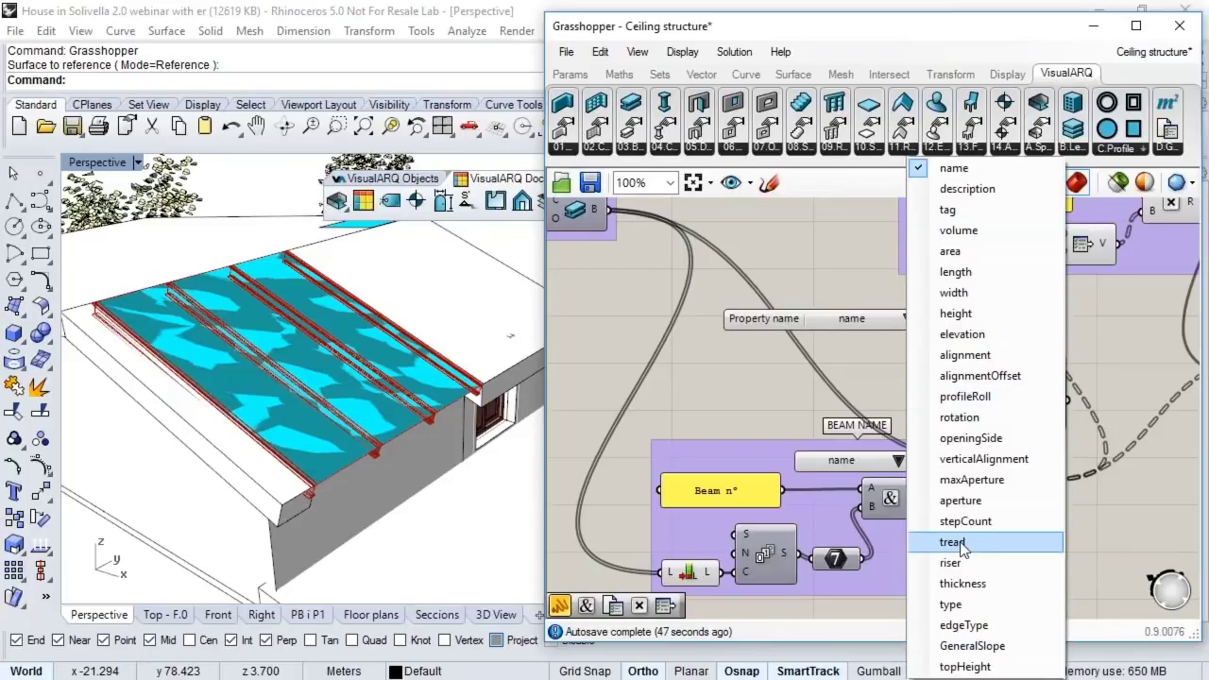
left_click(739, 373)
right_click_drag(884, 327, 866, 314)
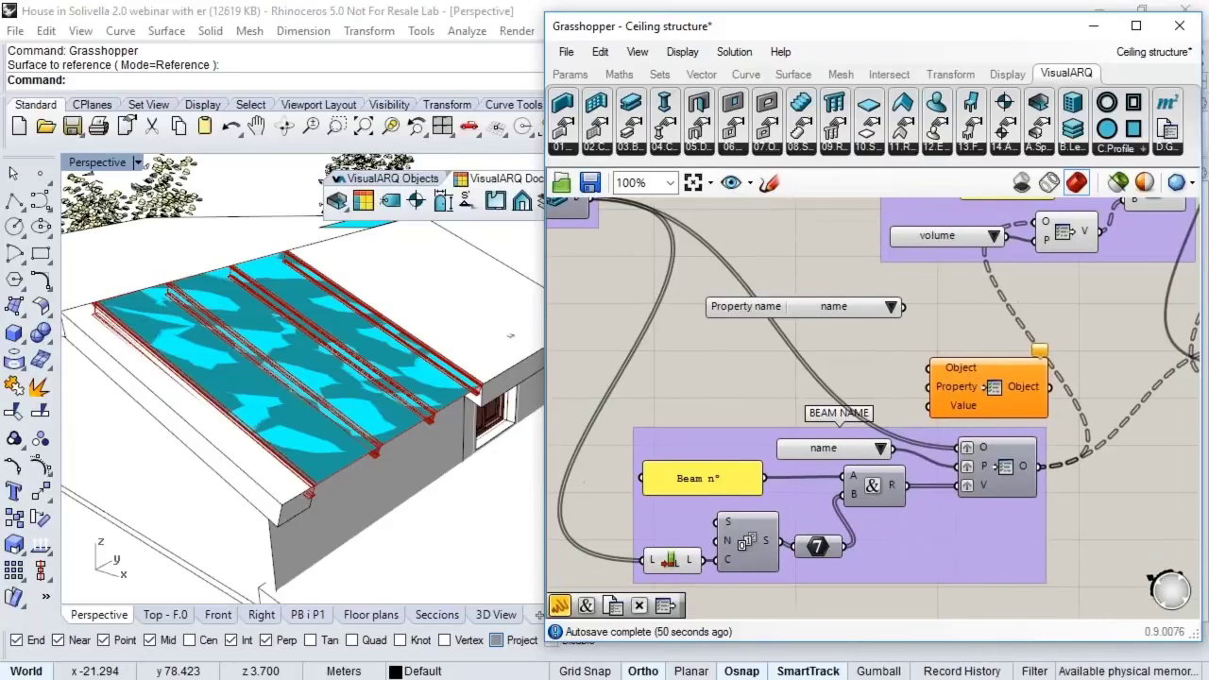
Step: Delete the unconnected Property name list from the canvas
left_click(866, 310)
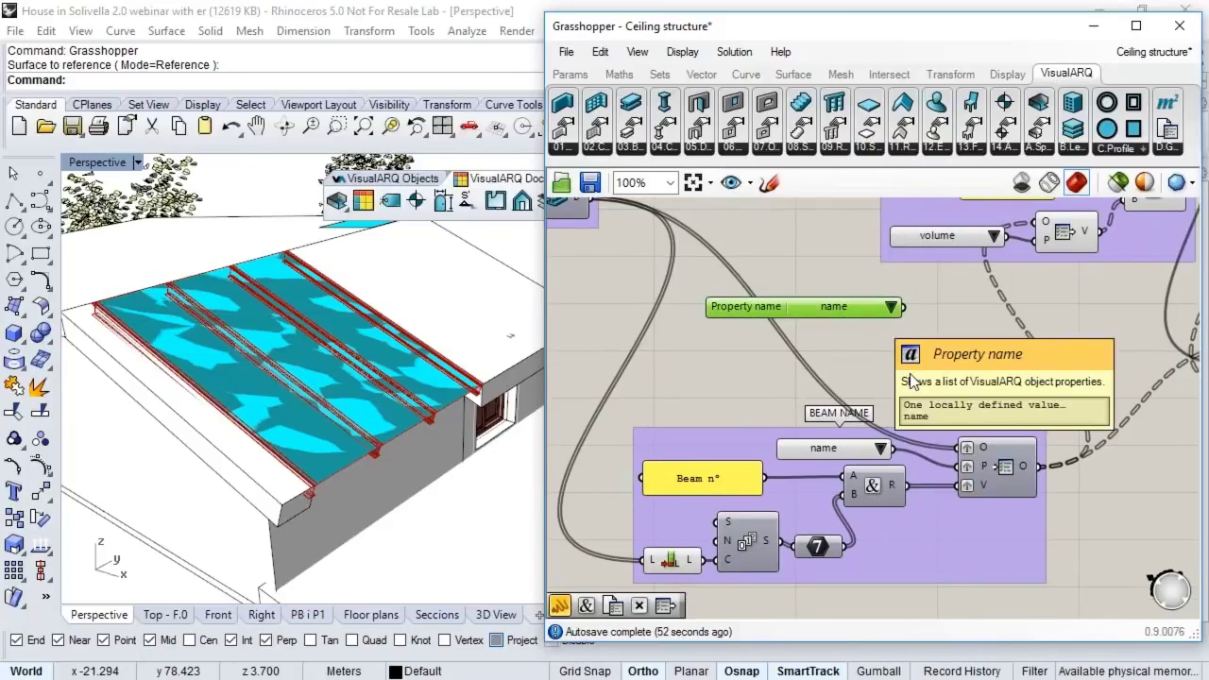
key("Delete")
right_click_drag(891, 489, 891, 432)
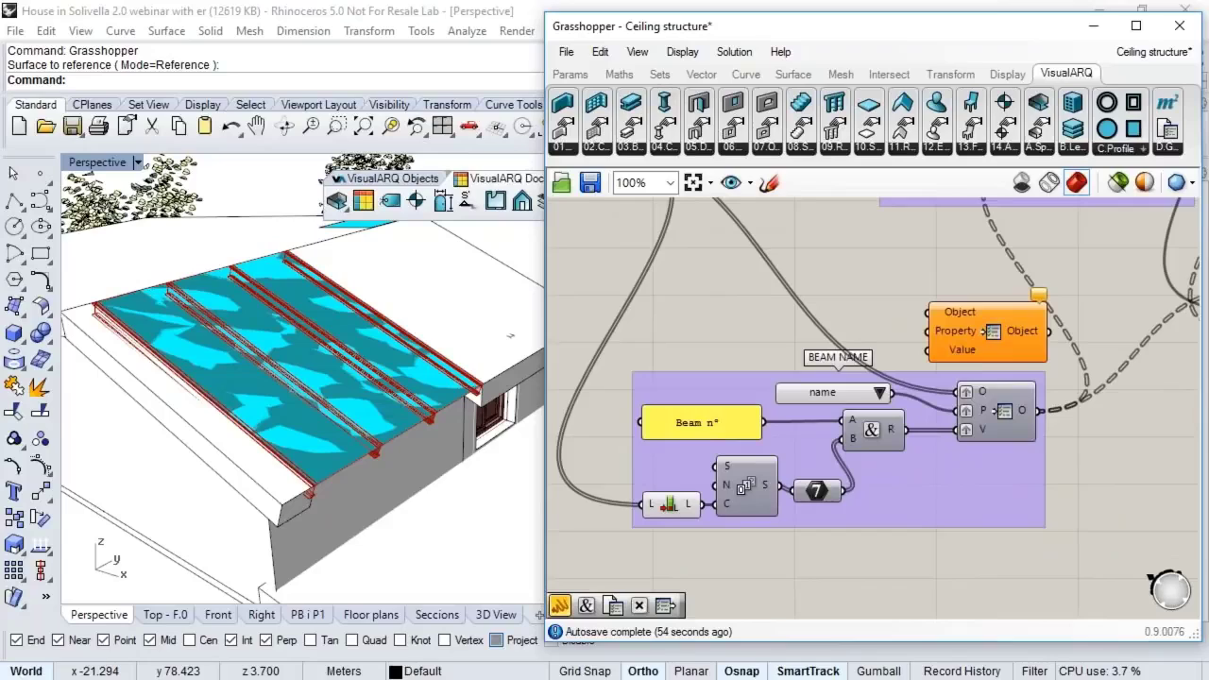
Step: Select the Beam n° panel in the BEAM NAME group, and delete the unconnected Set Property component above the group
left_click_drag(665, 430, 674, 430)
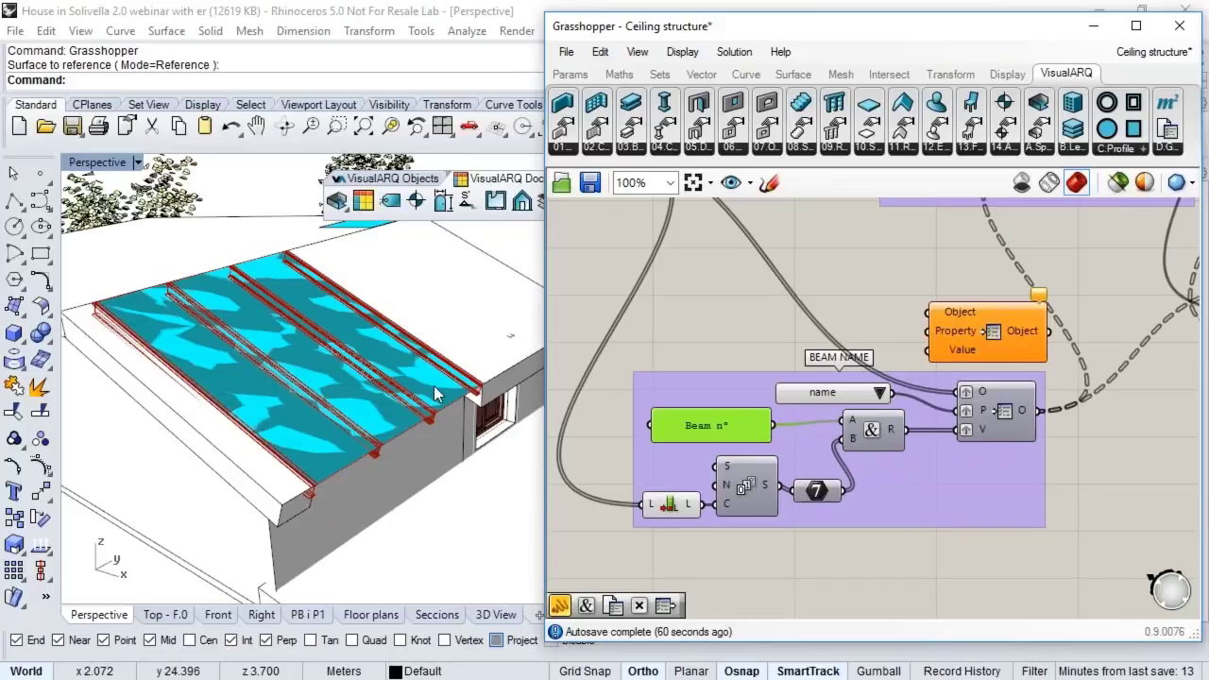
right_click_drag(883, 386, 787, 387)
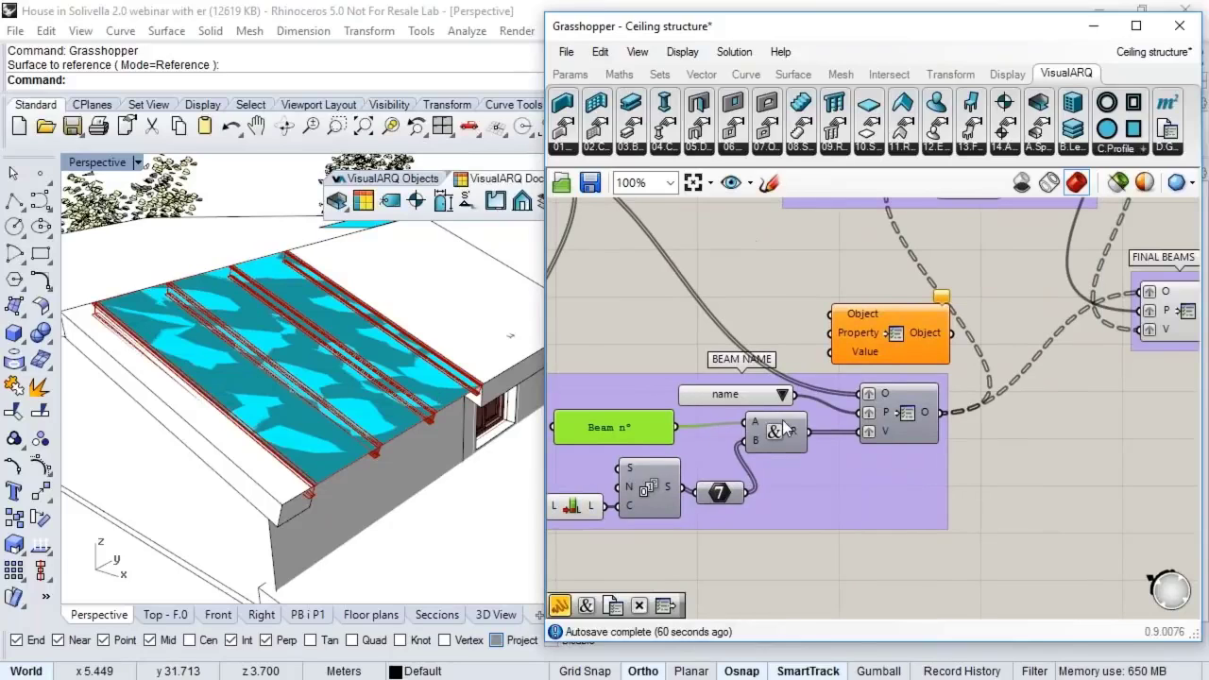
right_click_drag(920, 372, 822, 416)
left_click(806, 383)
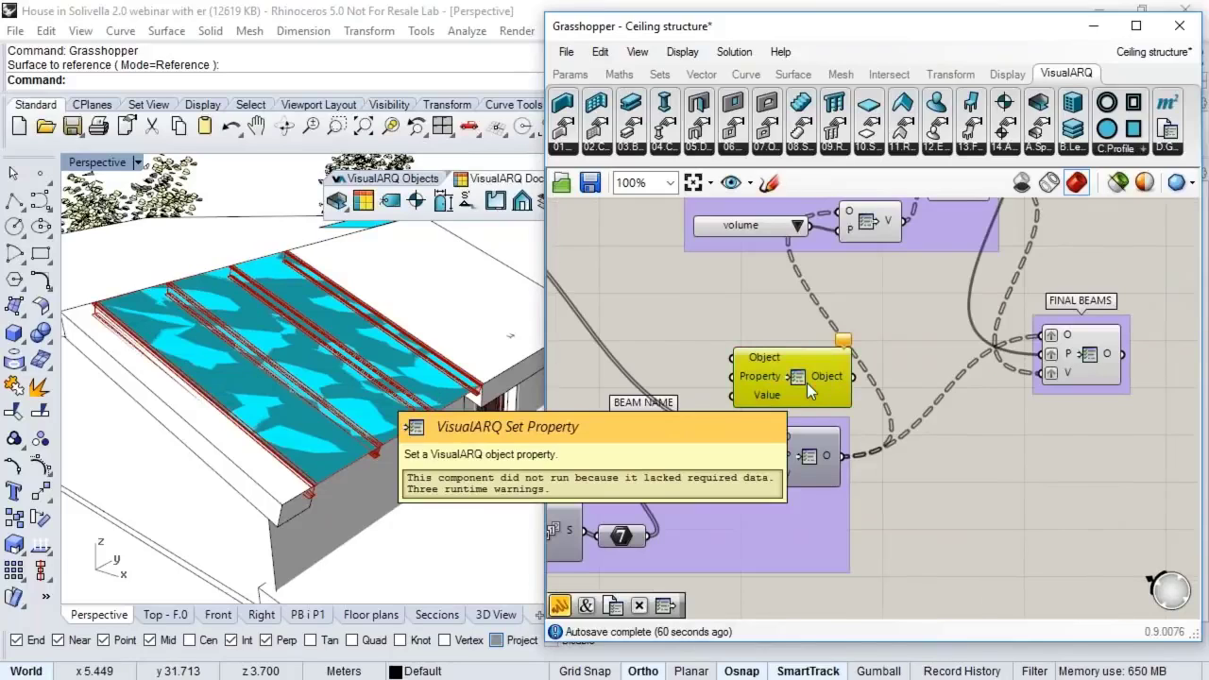
key("Delete")
Step: Select the connected Set Property component in the BEAM NAME group, followed by its name property list
right_click_drag(964, 397, 993, 461)
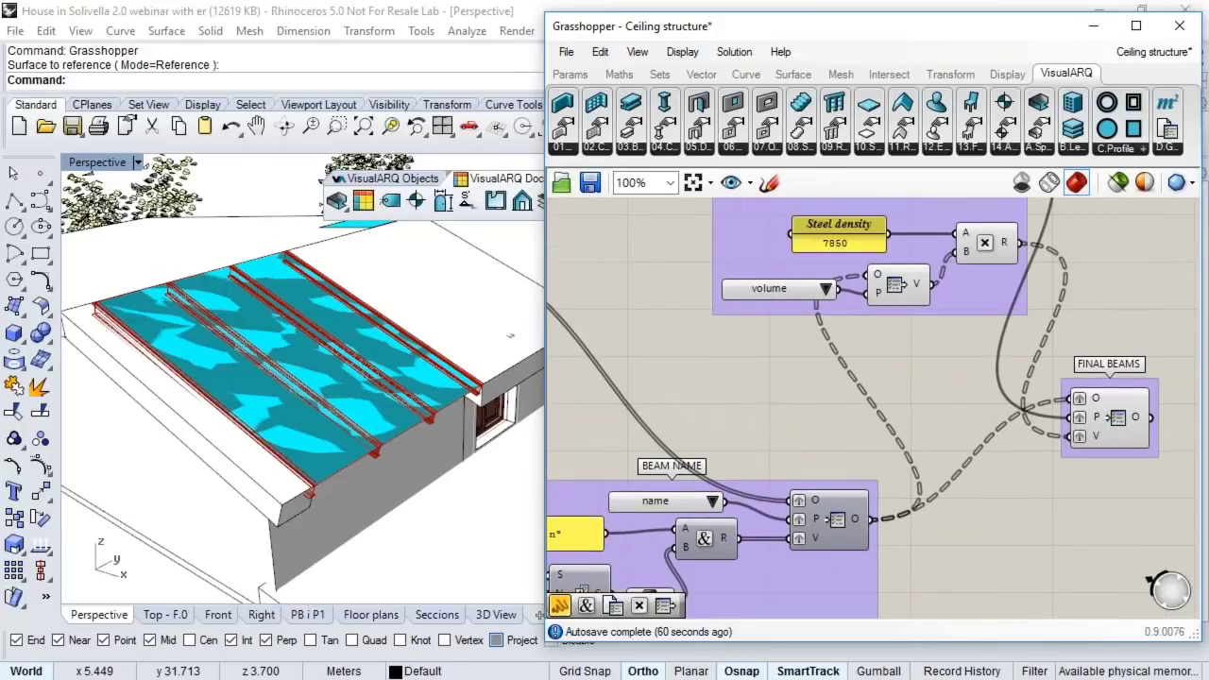
left_click(829, 511)
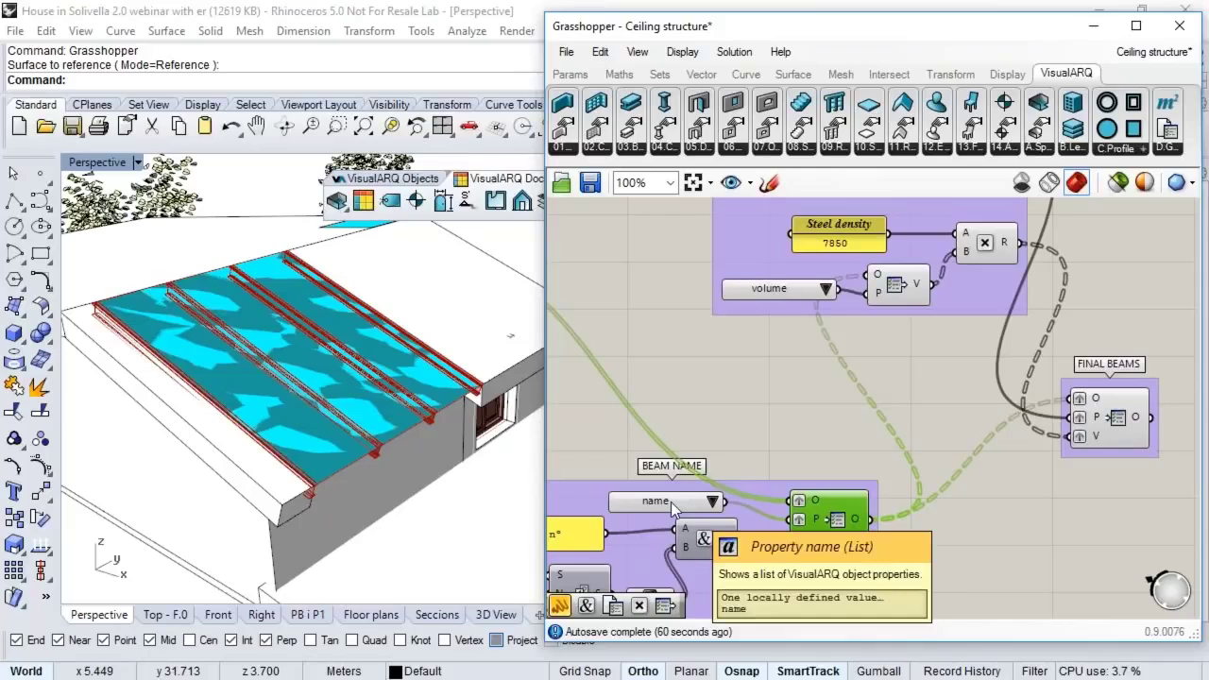
left_click_drag(666, 501, 674, 501)
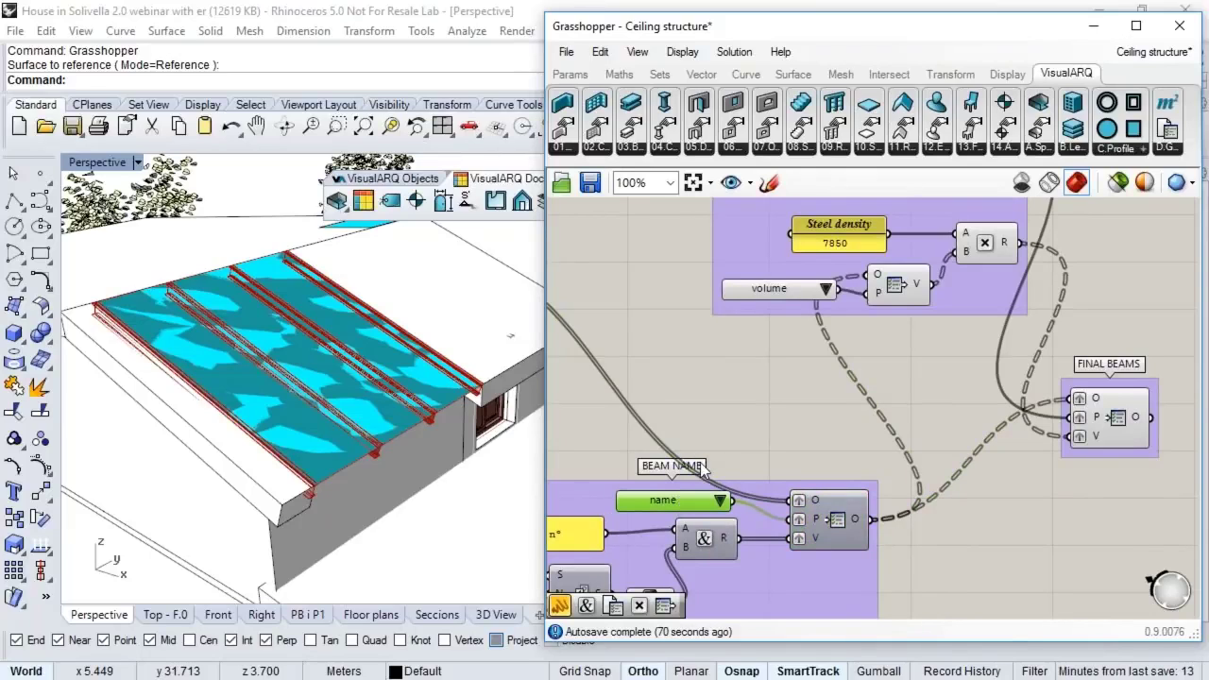
Step: Add a VisualARQ Create Parameter component beside the NEW DOCUMENT PARAMETER group and view the scope options of the group's existing one
right_click_drag(751, 376, 695, 457)
right_click_drag(852, 429, 833, 530)
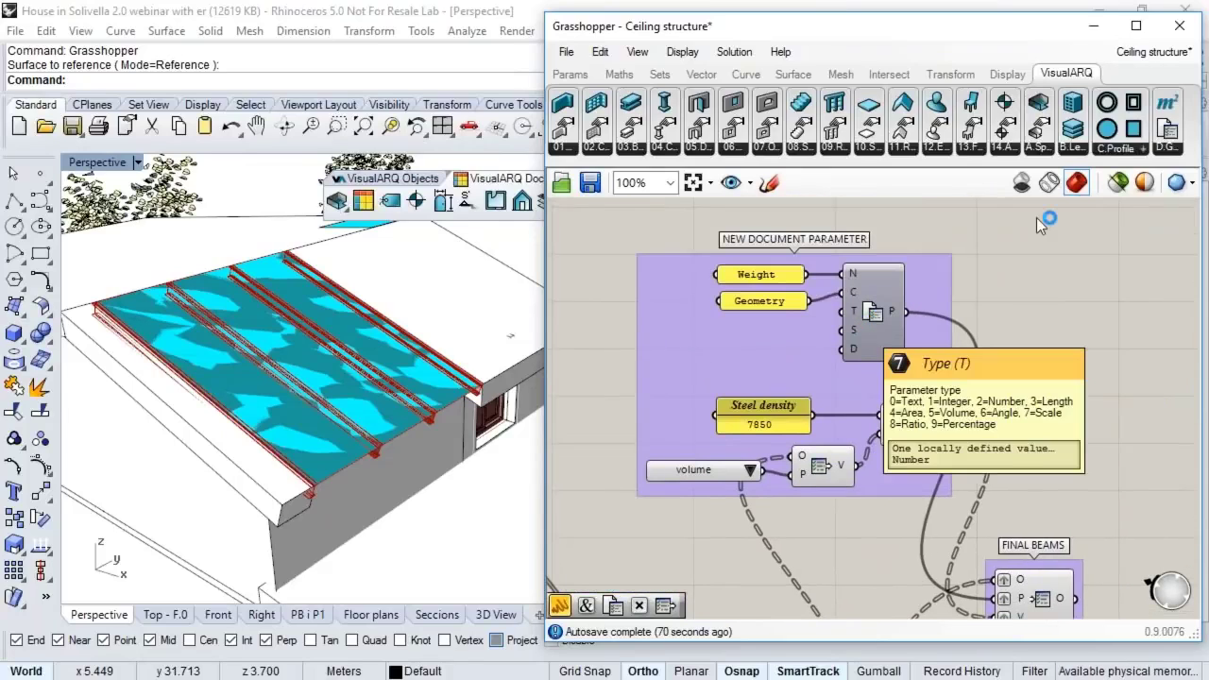
key("ctrl+v")
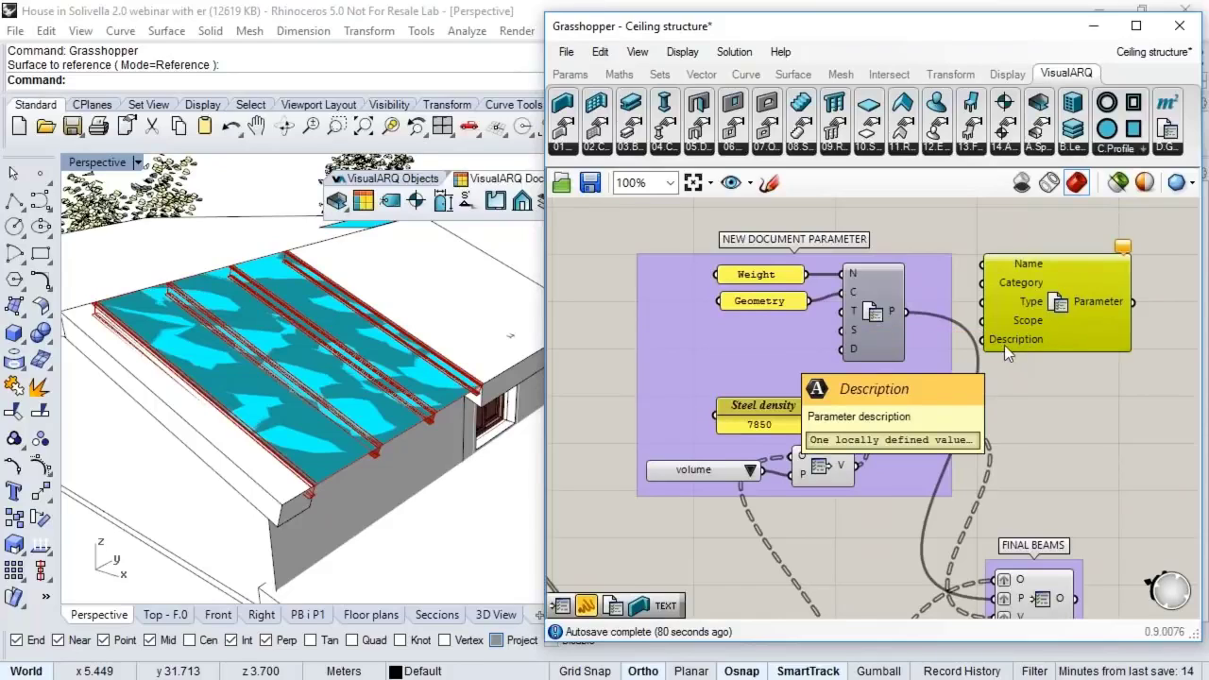
right_click(852, 333)
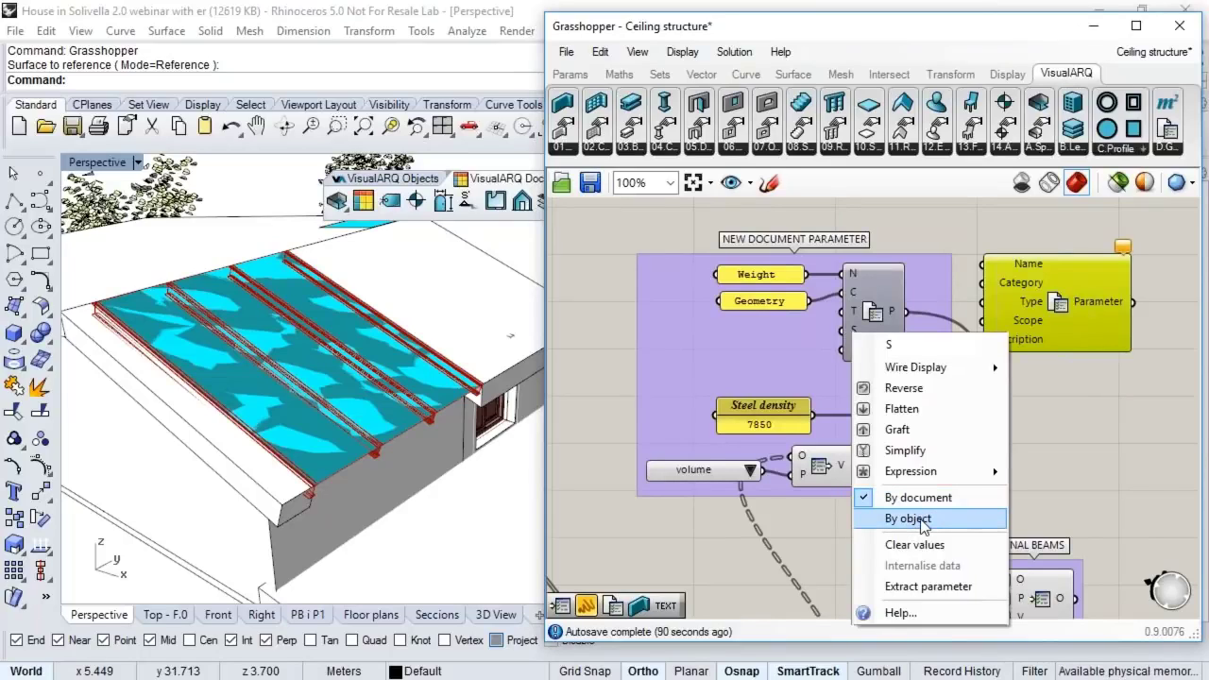
left_click(1057, 443)
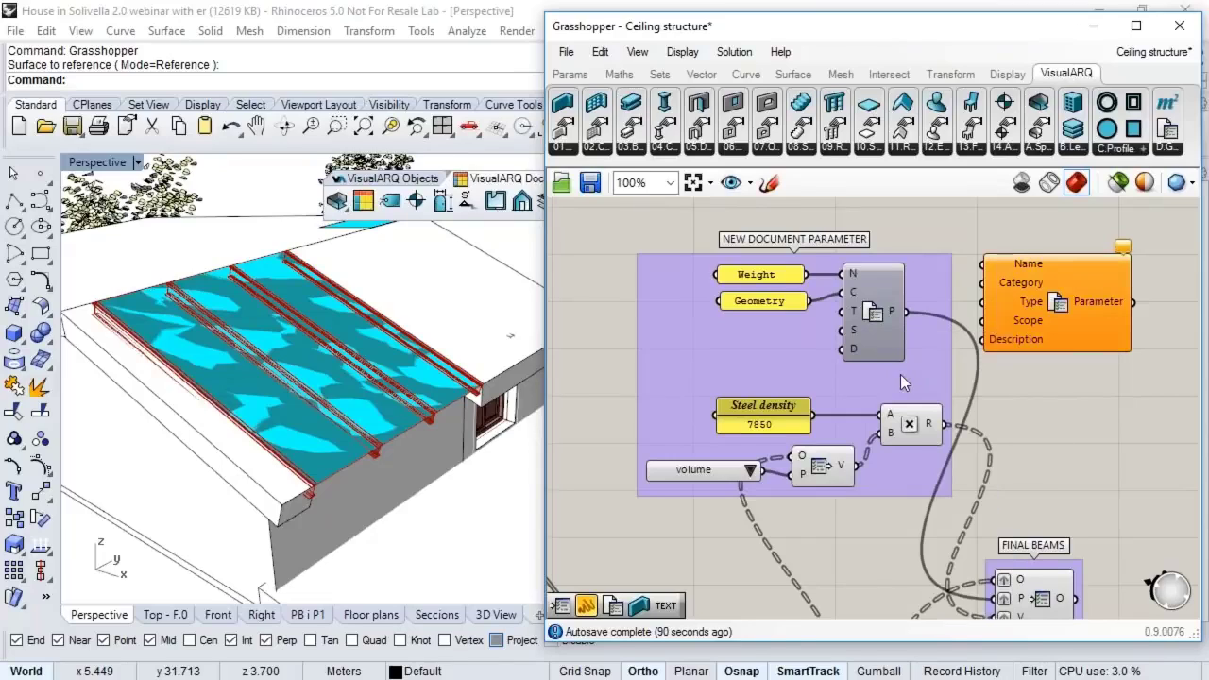
Step: Select the Weight panel and the Steel density panel in the NEW DOCUMENT PARAMETER group to review the parameter's inputs
scroll(776, 275, "up", 1)
left_click(769, 274)
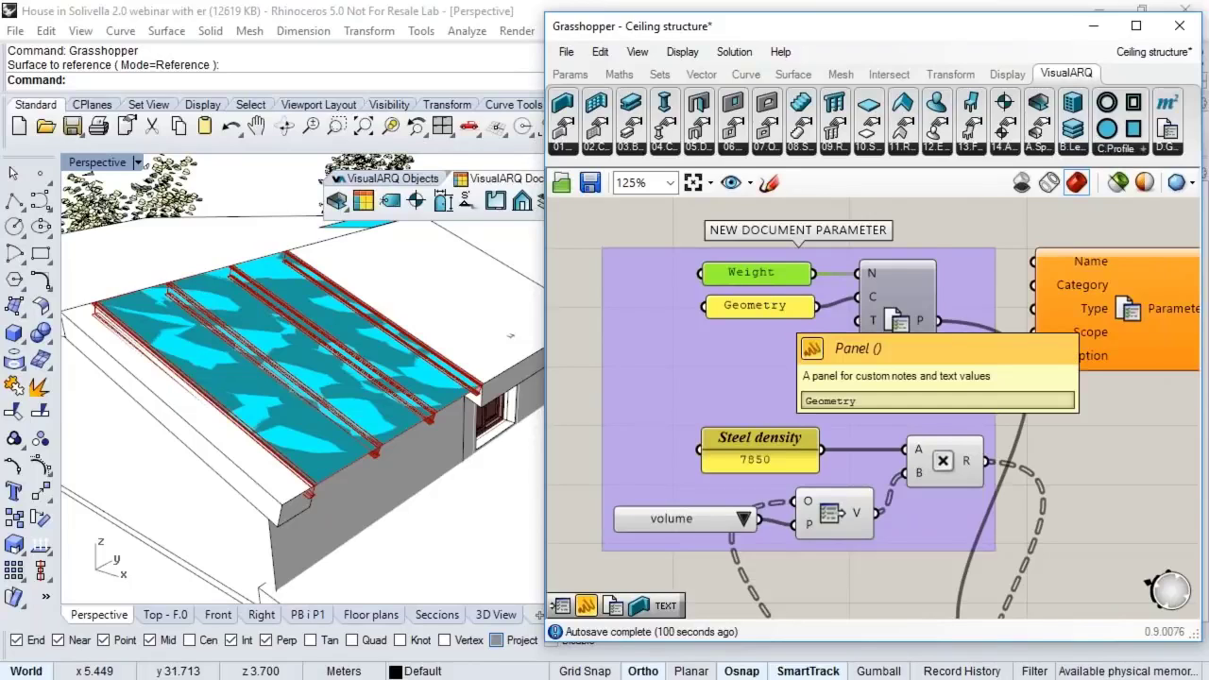
right_click_drag(802, 378, 760, 286)
left_click(721, 343)
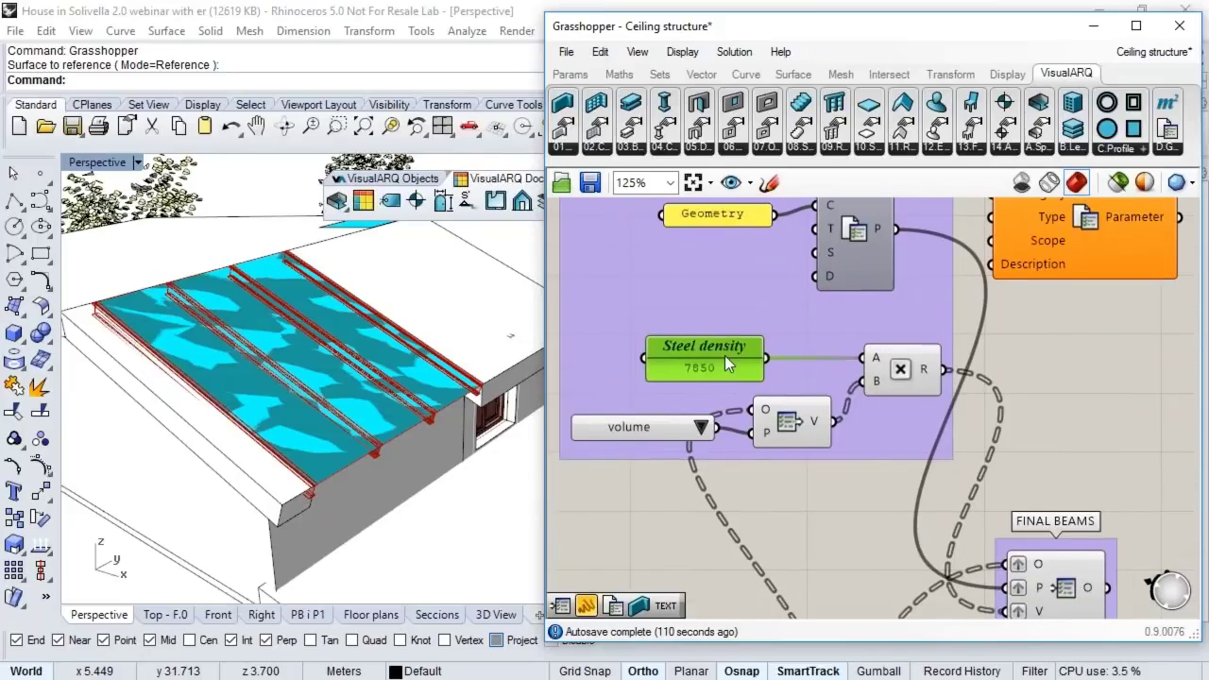
right_click_drag(724, 355, 728, 380)
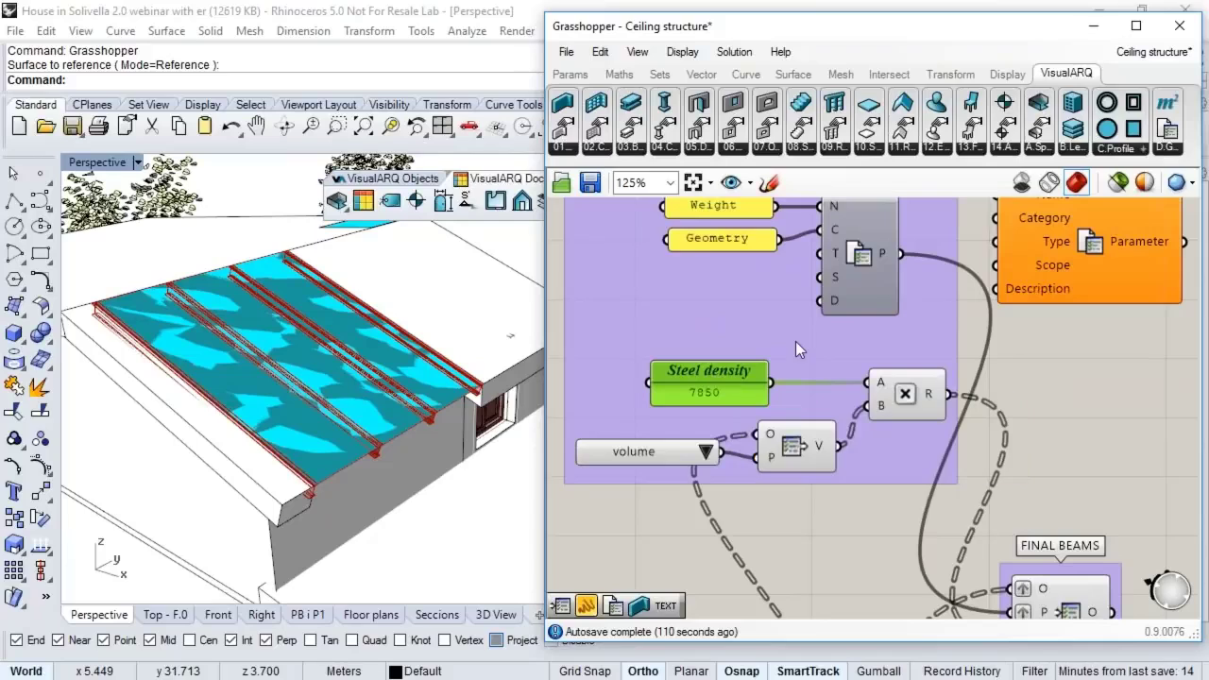
right_click_drag(795, 341, 795, 361)
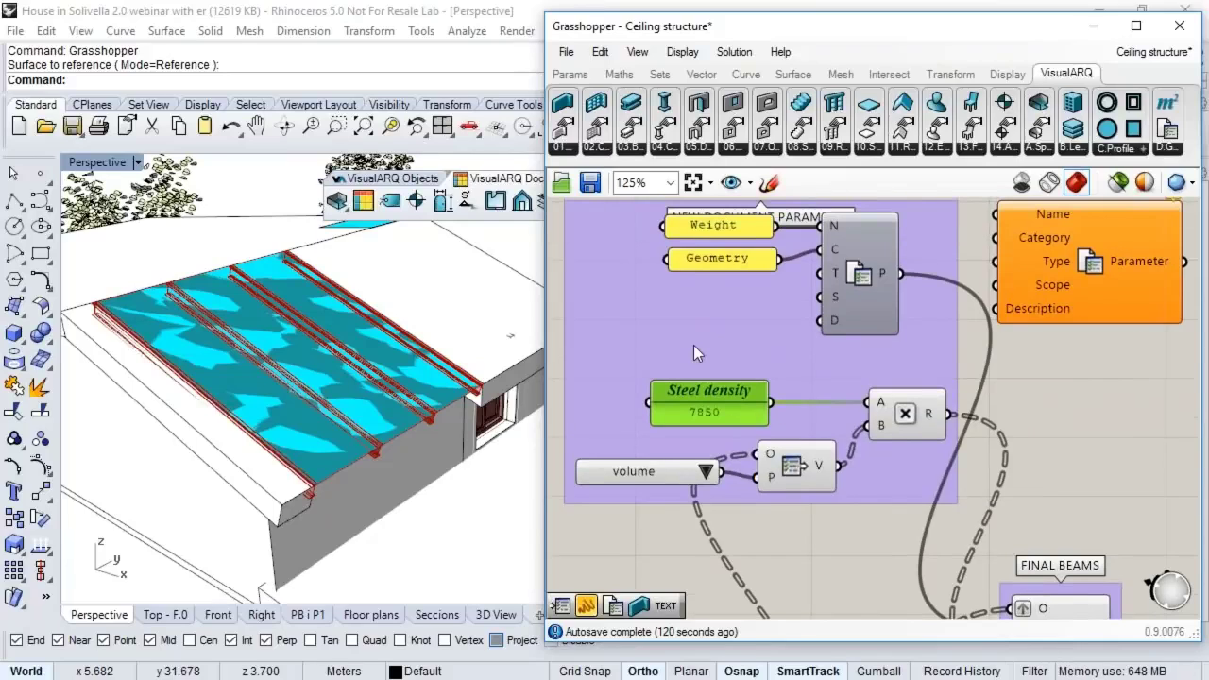
Step: Select the Get Property component that reads the beam volume and inspect the result output of the Multiplication component
right_click_drag(837, 334, 837, 242)
left_click(795, 374)
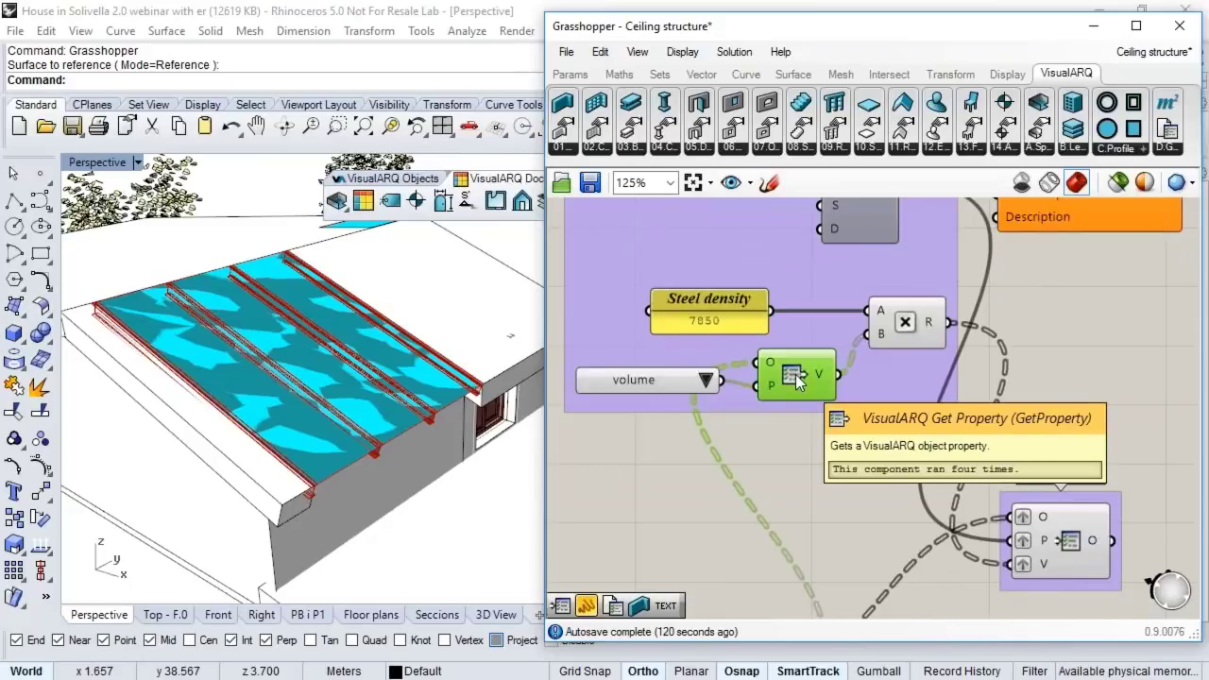
right_click_drag(755, 325, 626, 347)
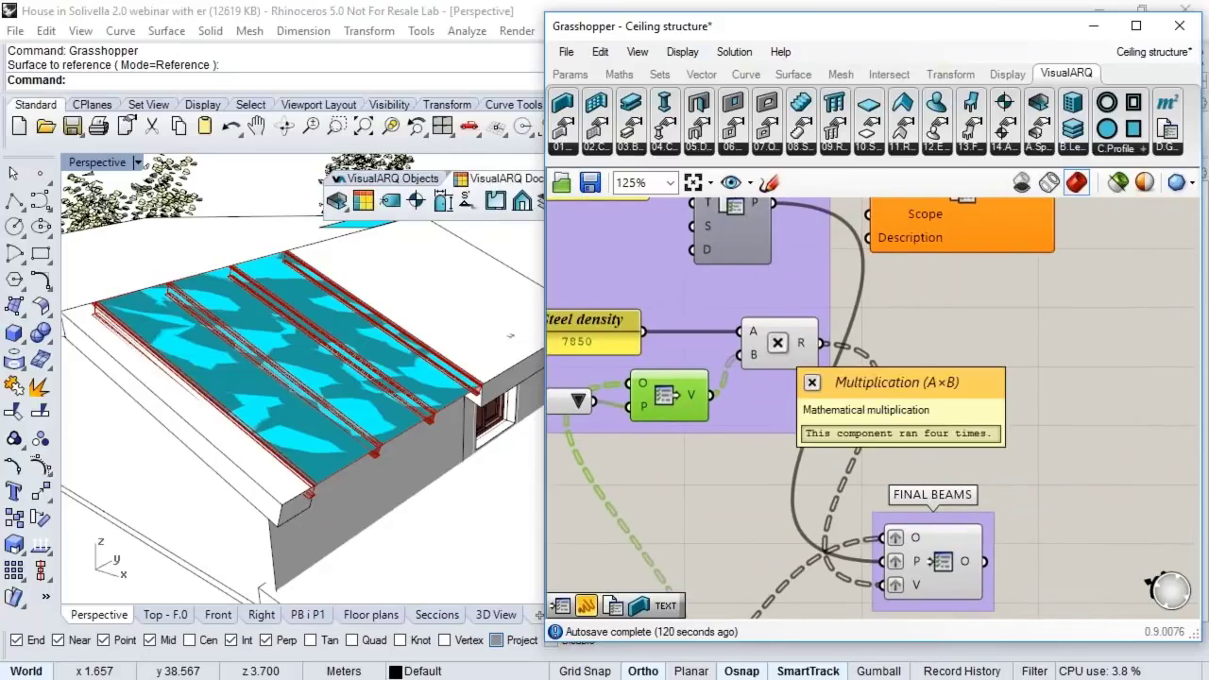
mouse_move(803, 344)
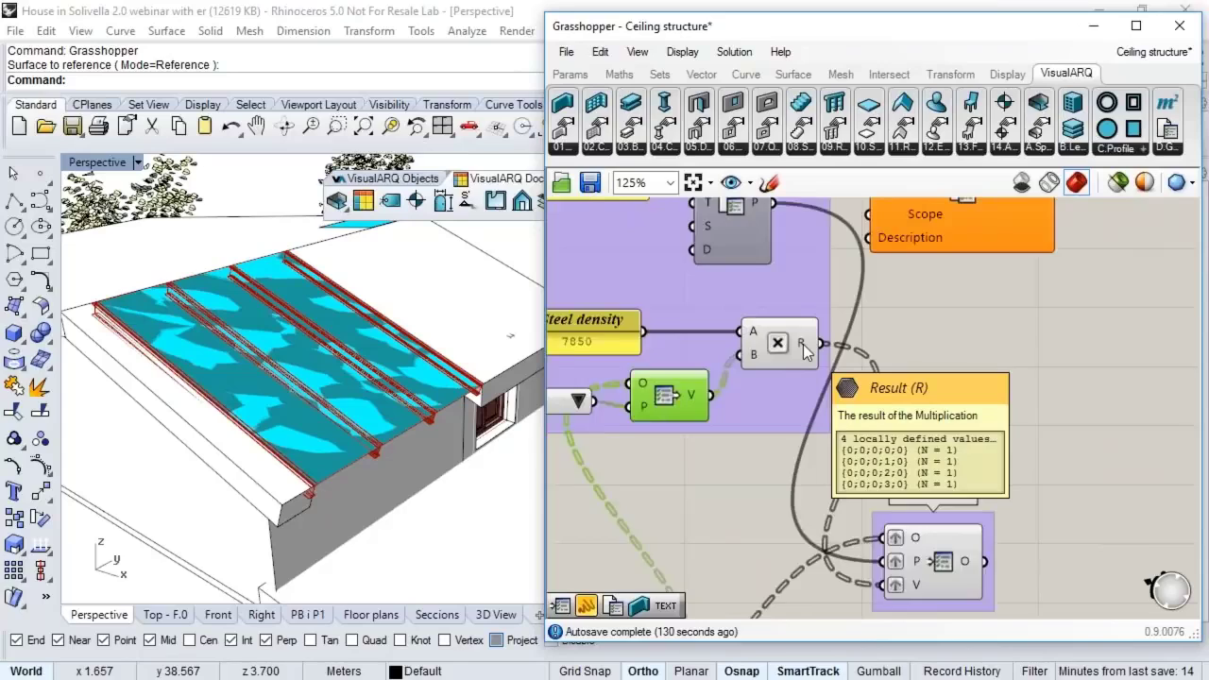
Step: Select the Set Property component in the FINAL BEAMS group to preview the resulting beams
scroll(803, 344, "down", 2)
right_click_drag(803, 344, 875, 202)
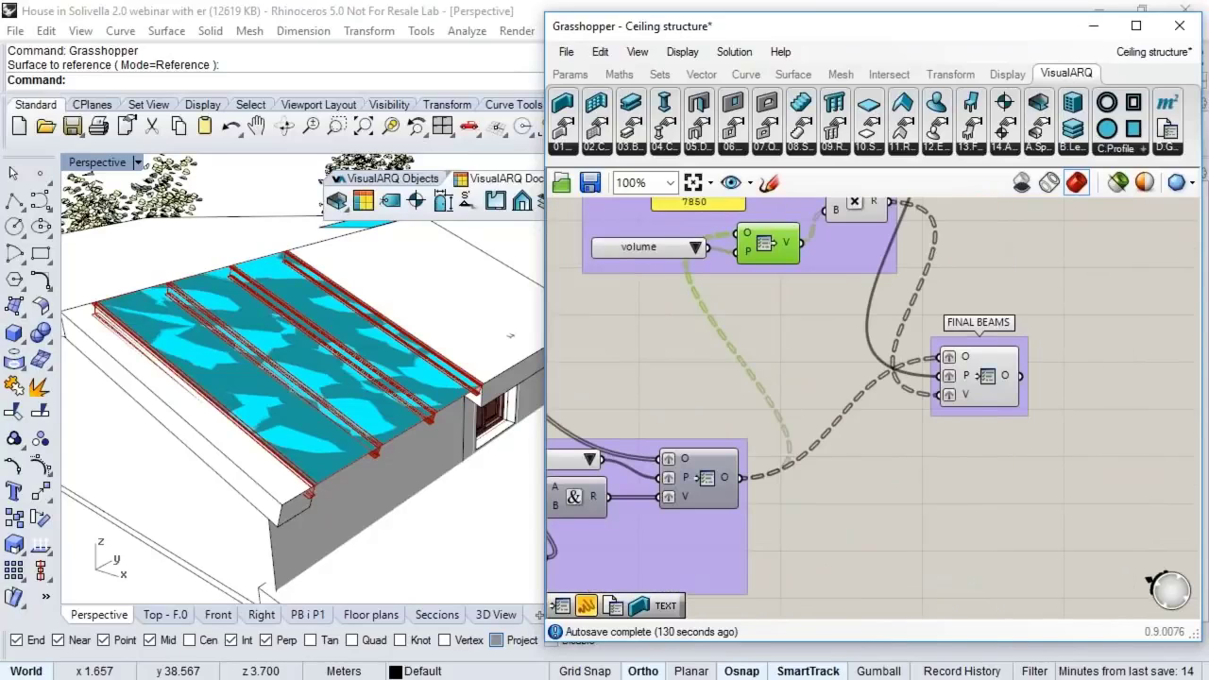
scroll(983, 373, "up", 1)
left_click(982, 373)
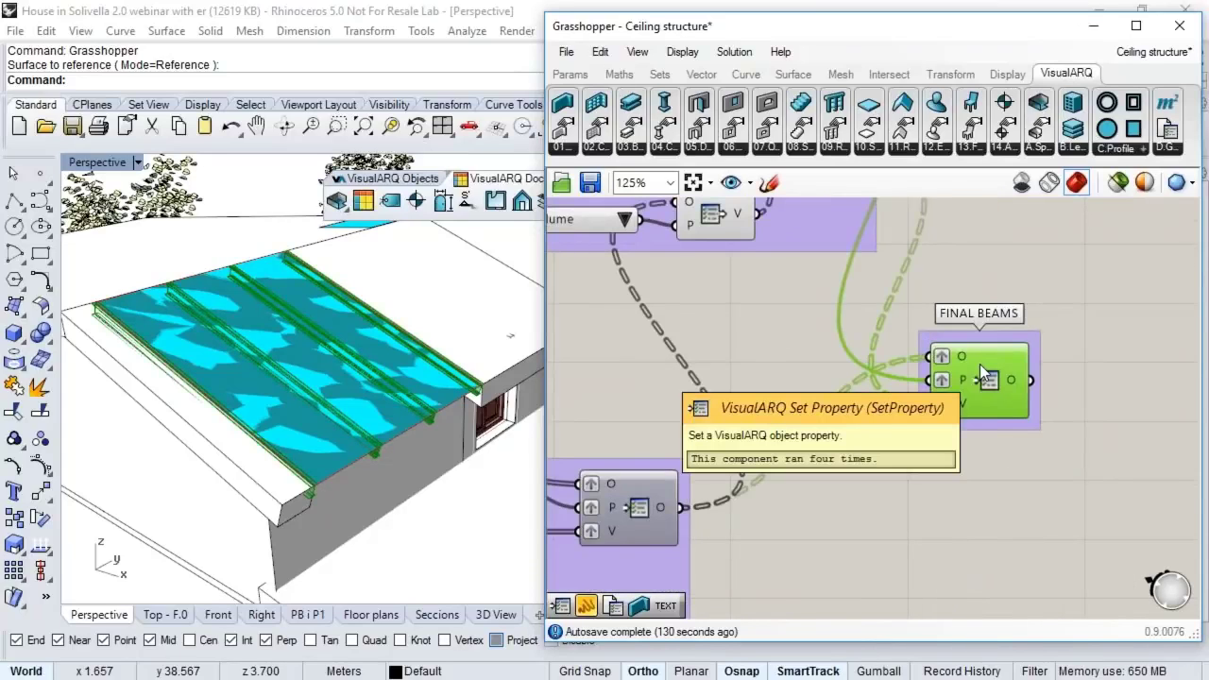
Step: Bake the Set Property component in the FINAL BEAMS group into the model and close Grasshopper
right_click_drag(982, 373, 1110, 354)
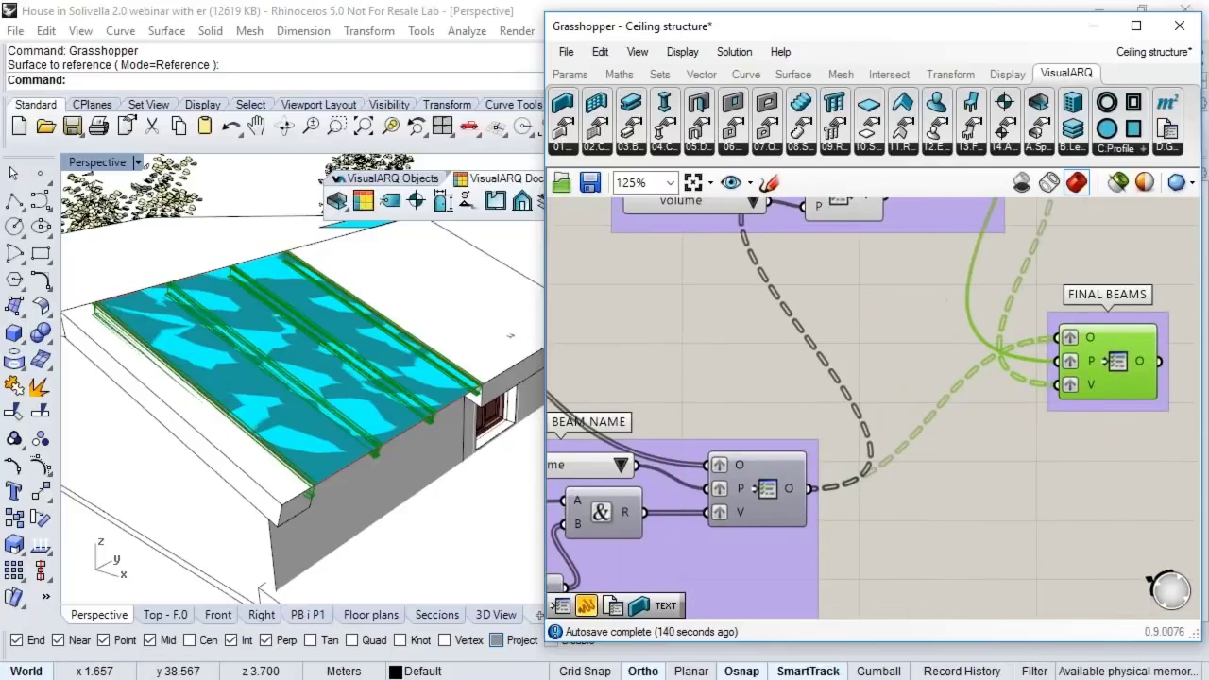
right_click_drag(827, 423, 677, 429)
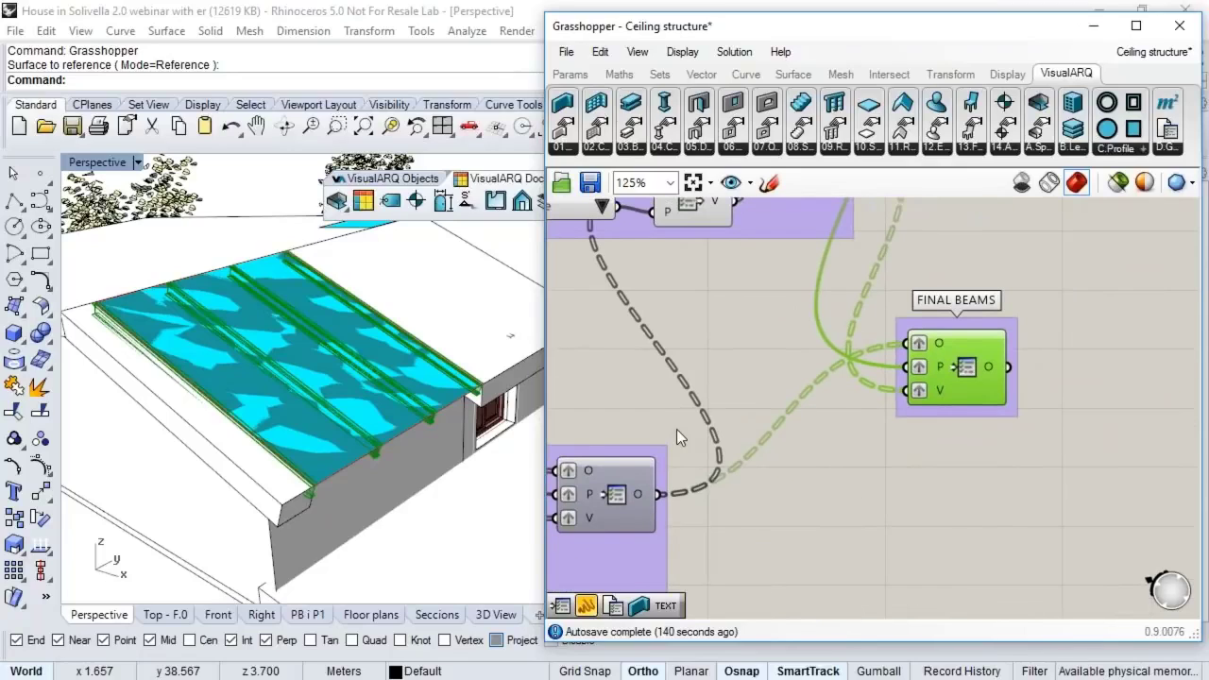
middle_click(967, 367)
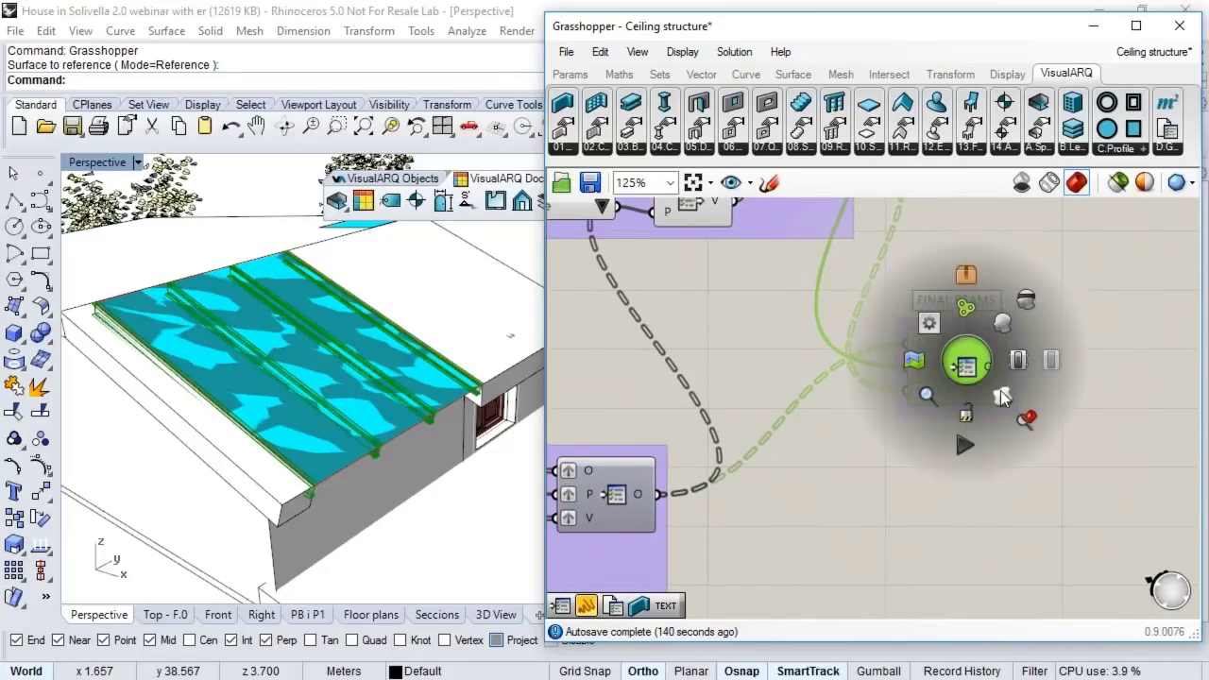
left_click(1179, 26)
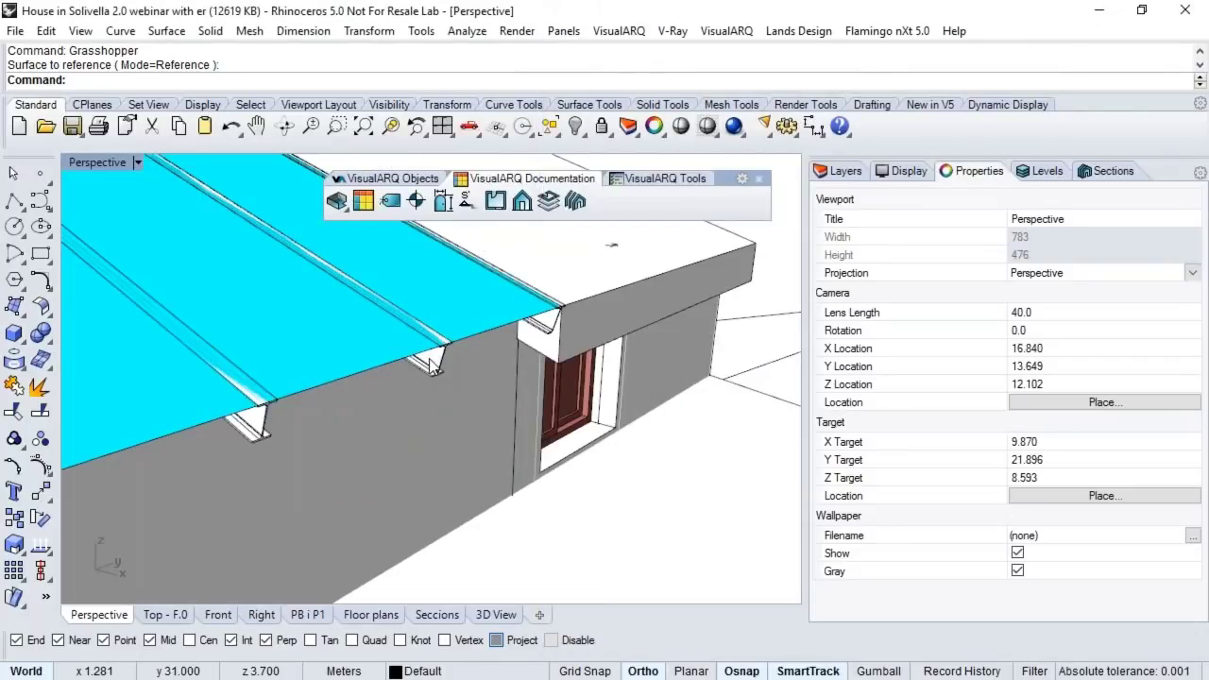
Step: Select one of the baked roof beams to check its Name and Weight parameters, and deselect it
left_click(406, 331)
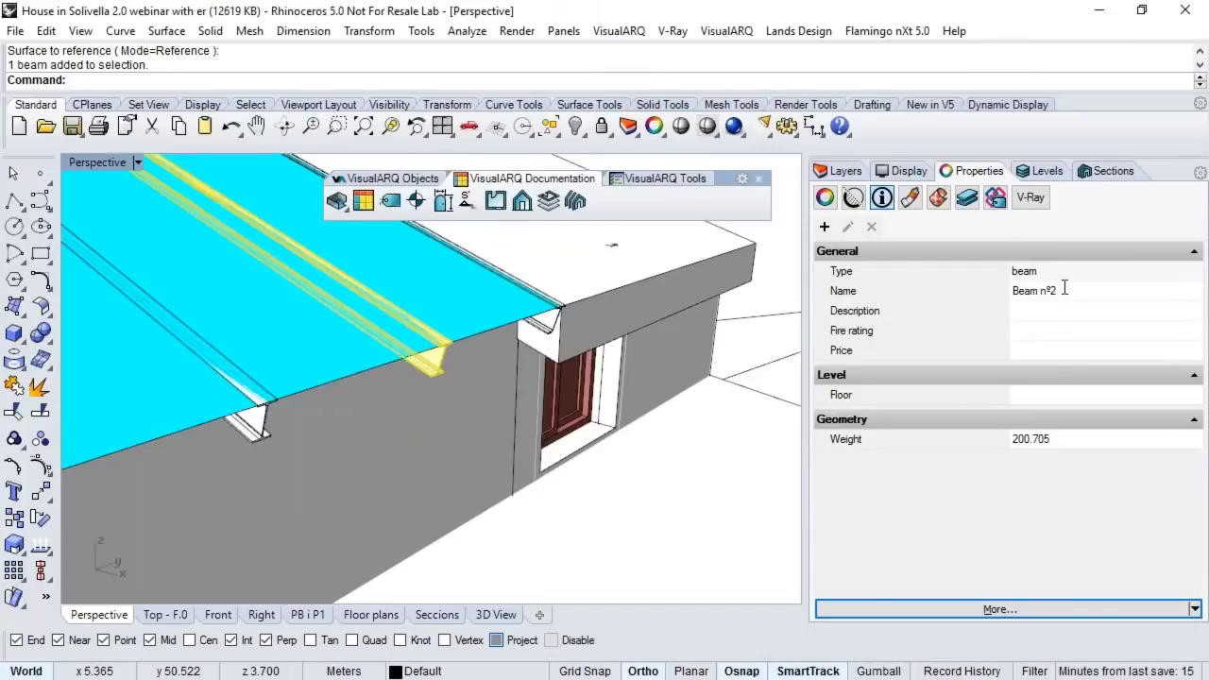
left_click_drag(1065, 291, 1016, 291)
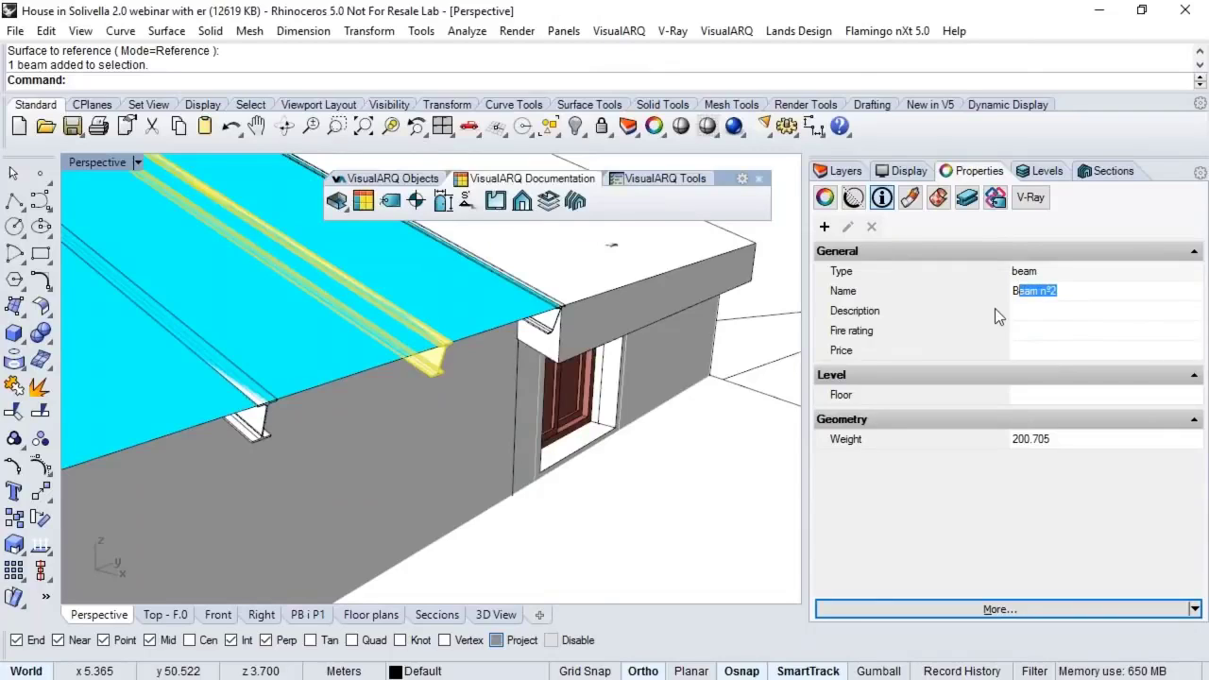
left_click(1034, 439)
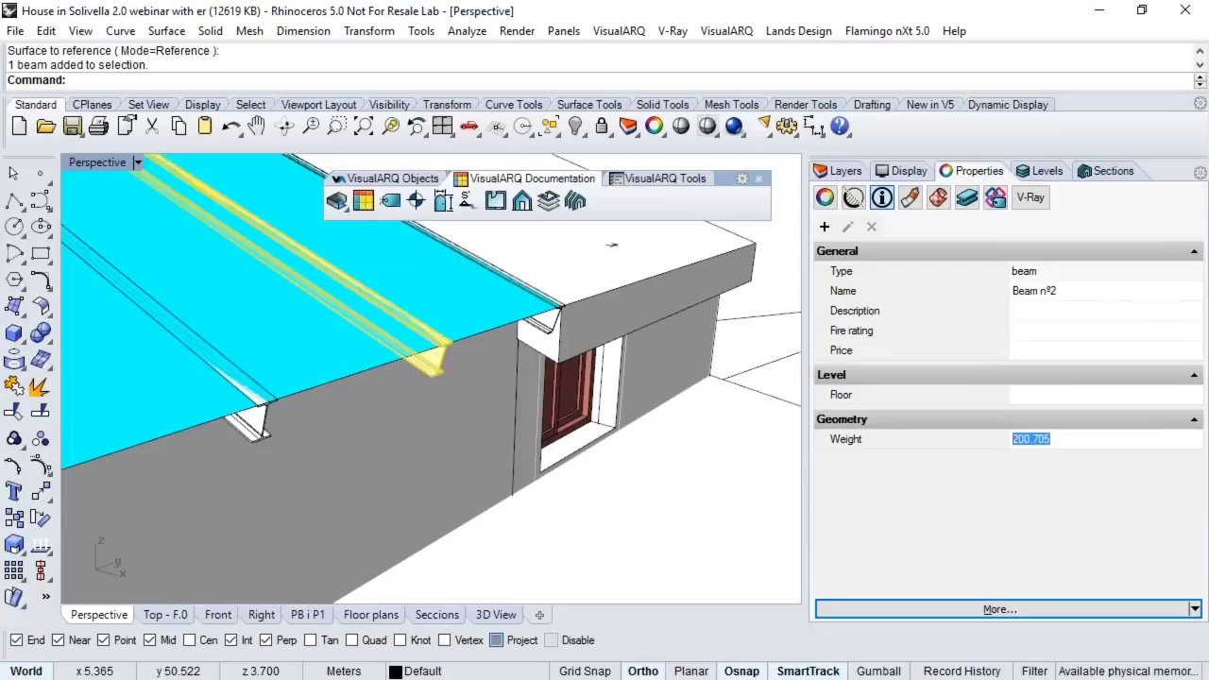
right_click_drag(674, 425, 713, 290)
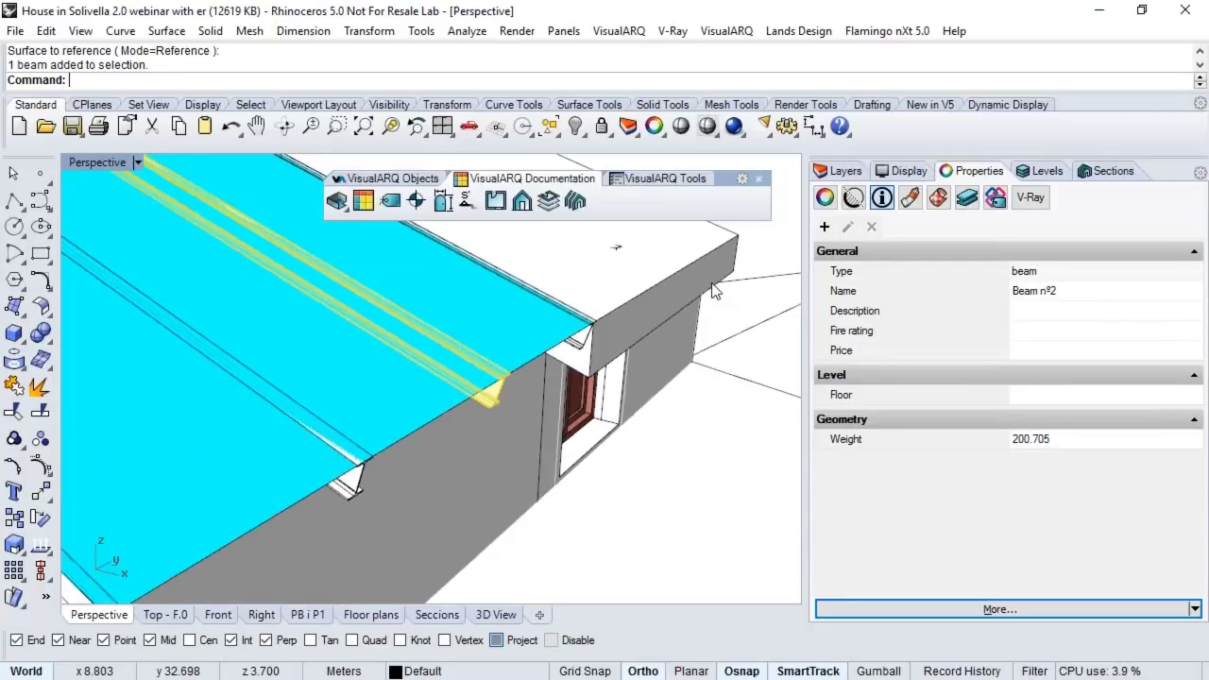
left_click(689, 424)
scroll(688, 427, "down", 5)
right_click_drag(621, 335, 521, 319)
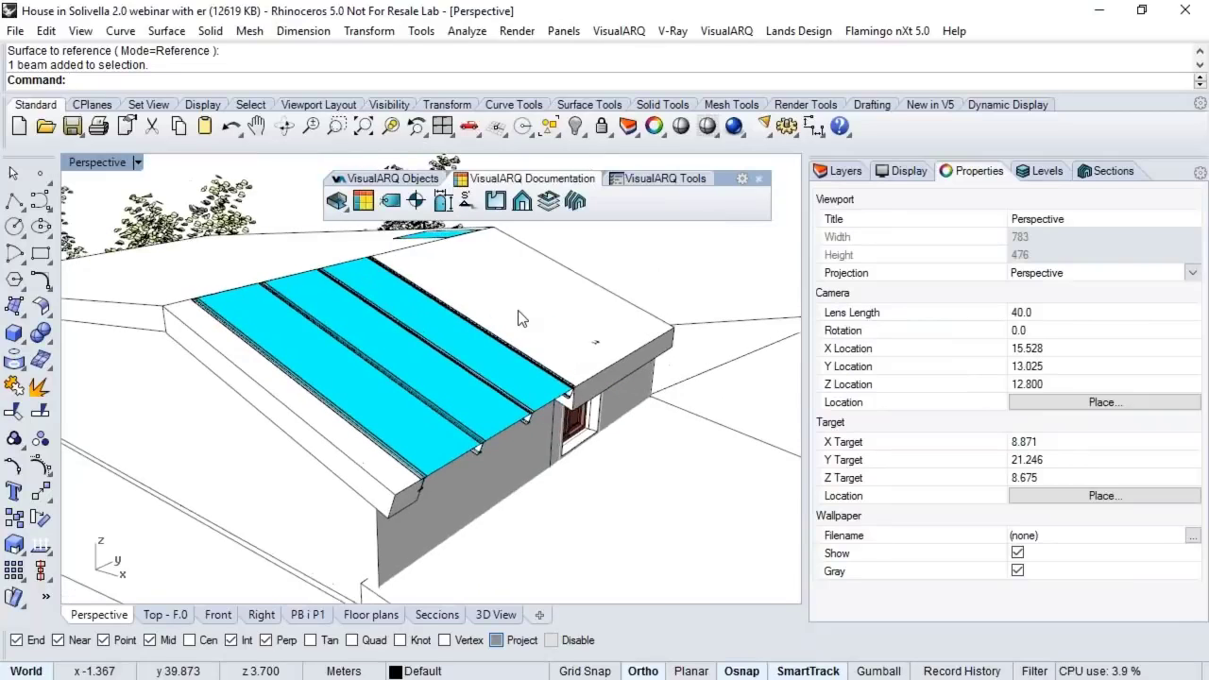
Step: Create a new VisualARQ table style named Beams that works with the Beam object type
right_click(364, 203)
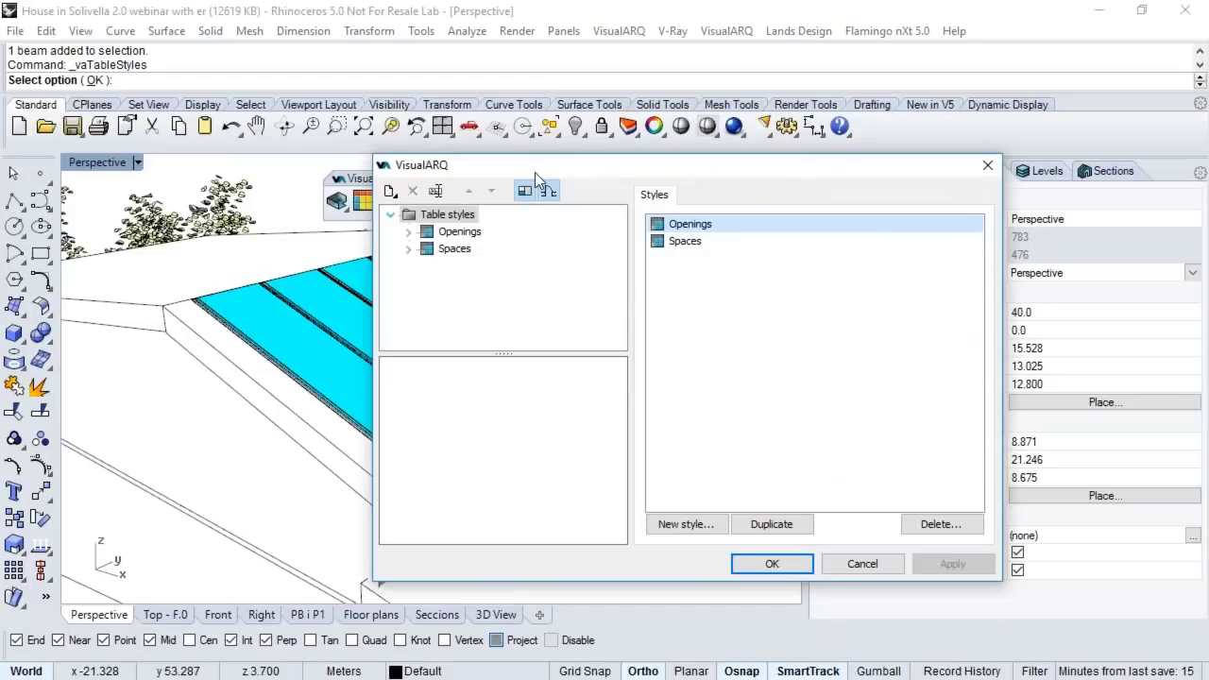
left_click(678, 523)
left_click(713, 551)
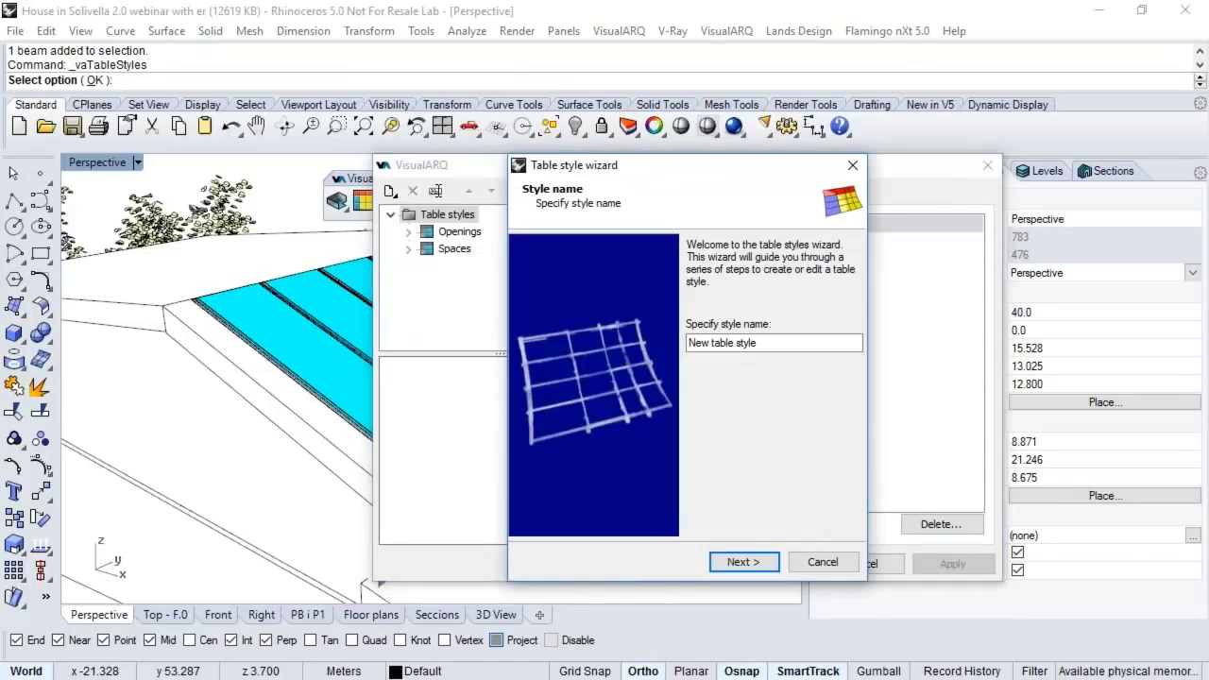
type("Beams")
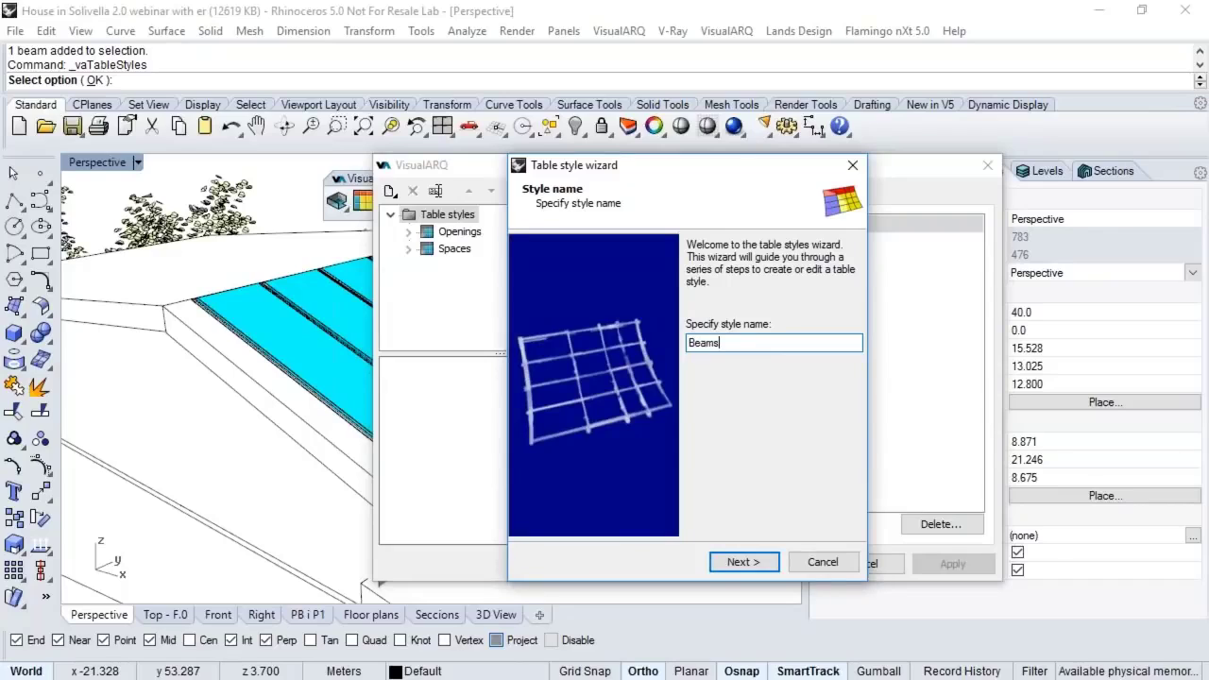
left_click(755, 559)
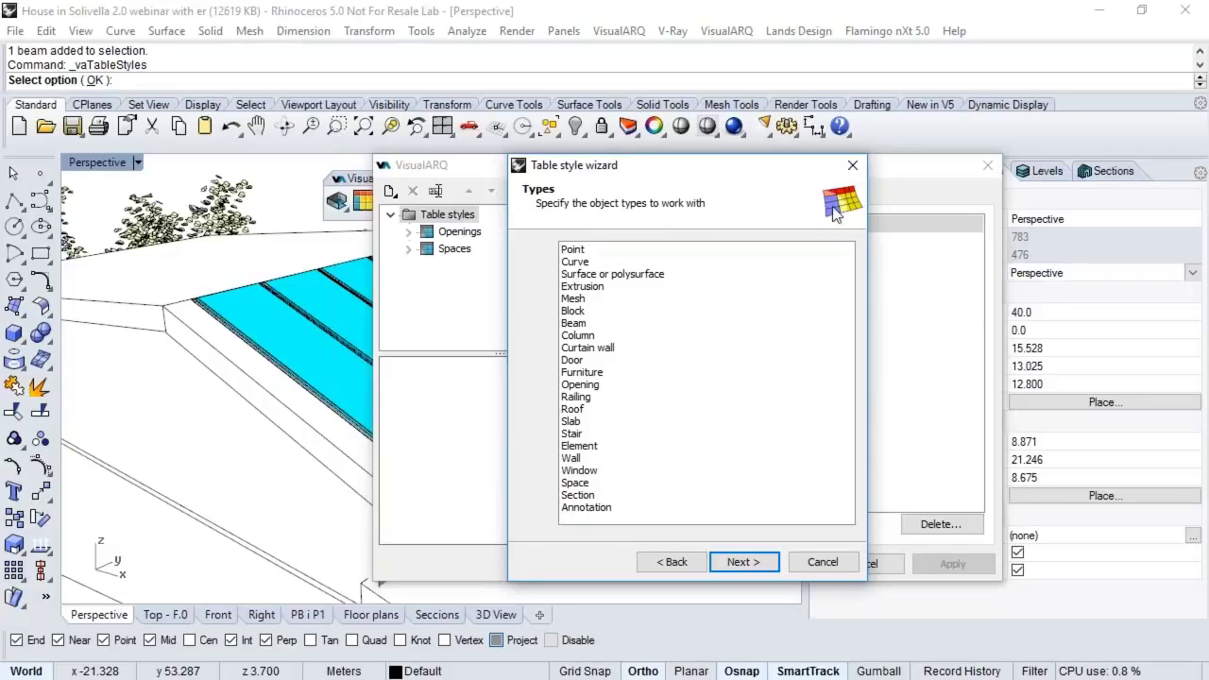
left_click(574, 323)
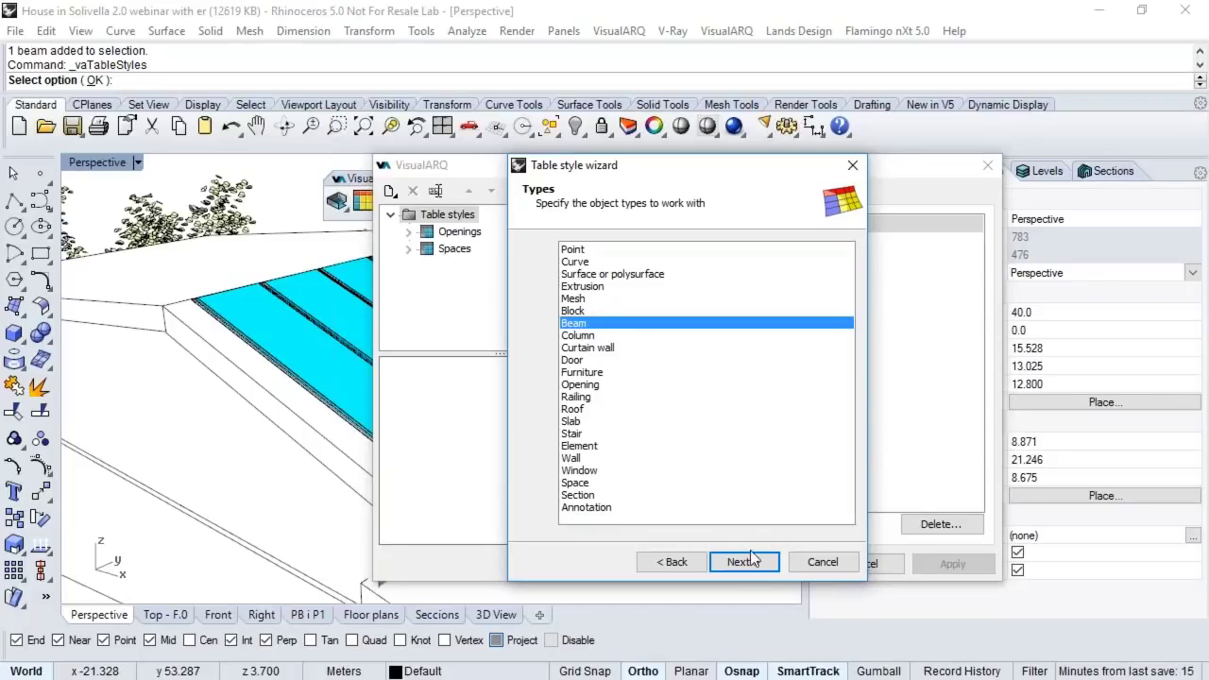
left_click(742, 562)
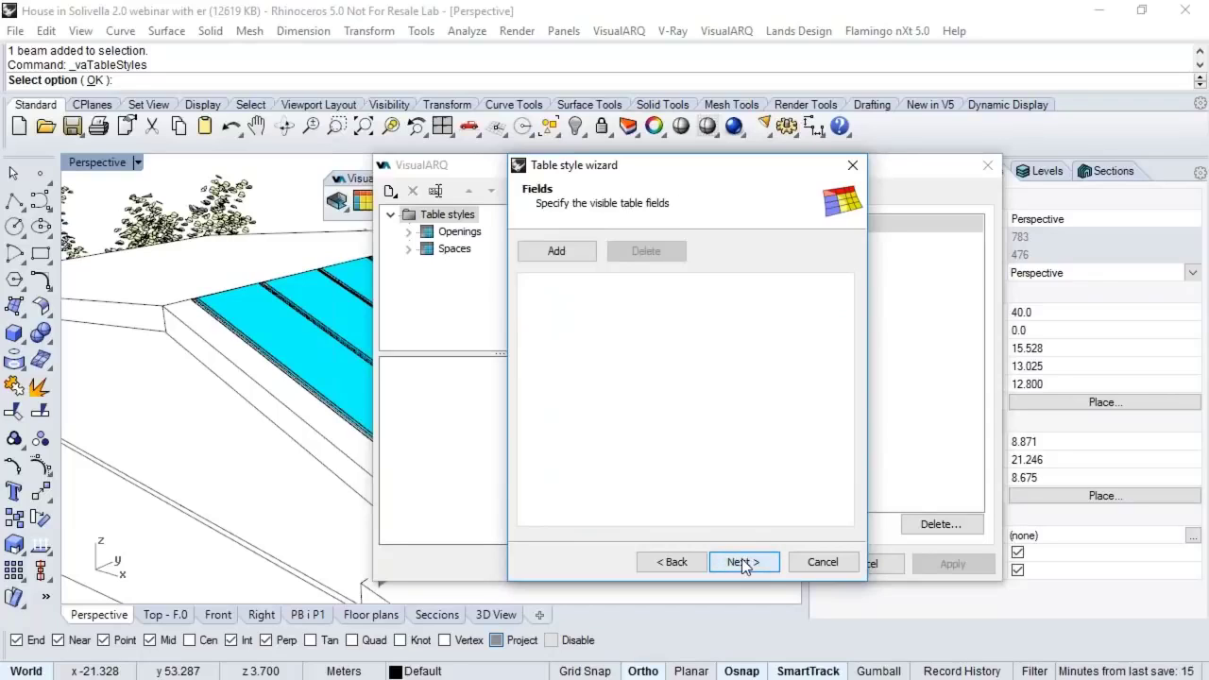
Step: Add a field called Name to the table style and assign it the Name parameter
left_click(567, 251)
triple_click(666, 312)
type("Name")
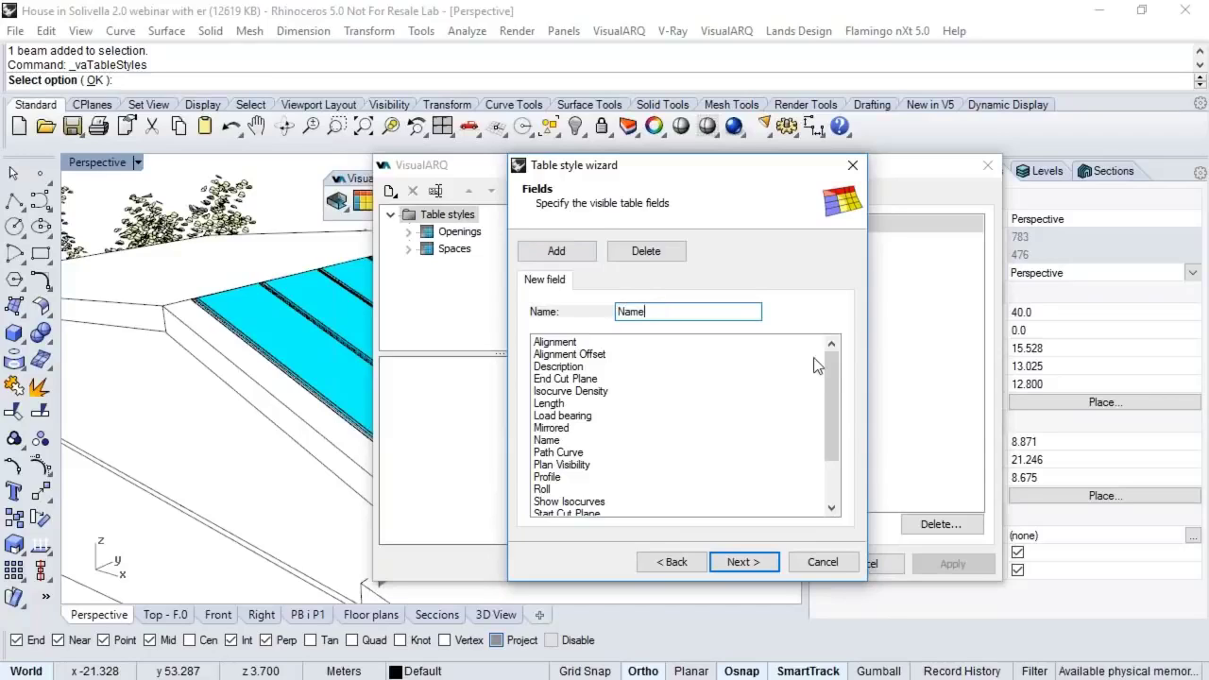
left_click_drag(830, 364, 585, 453)
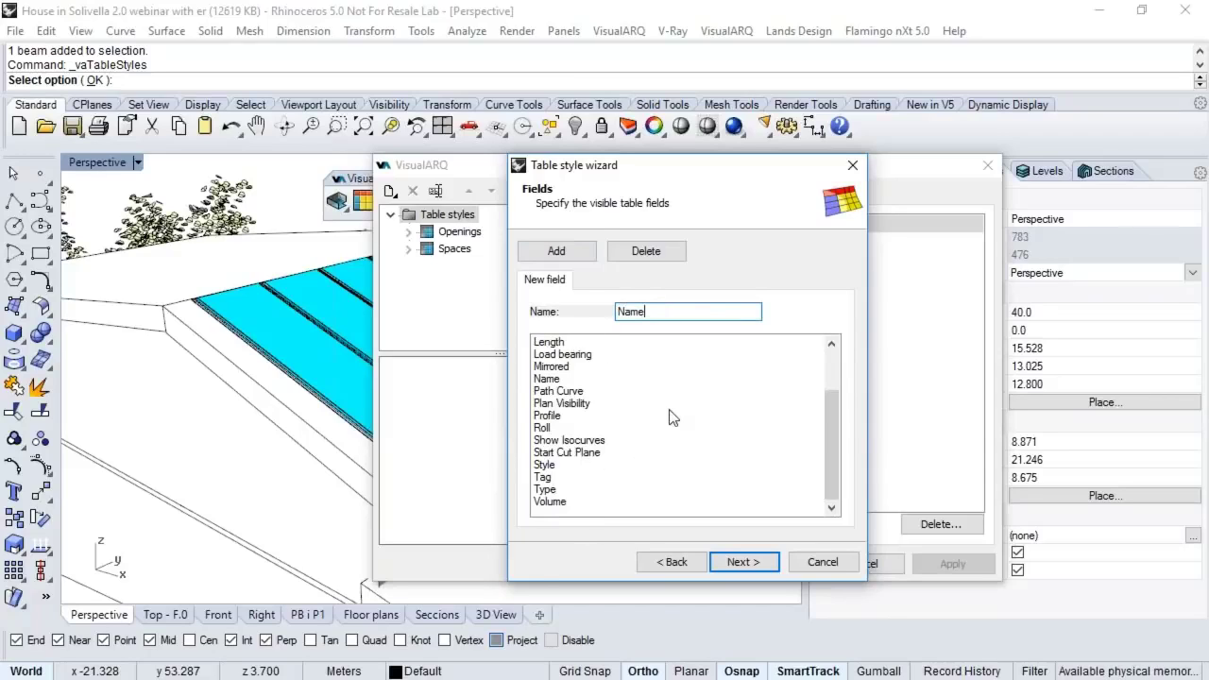
left_click(553, 379)
Step: Add a second field called Style to the table style and assign it the Style parameter
left_click(556, 251)
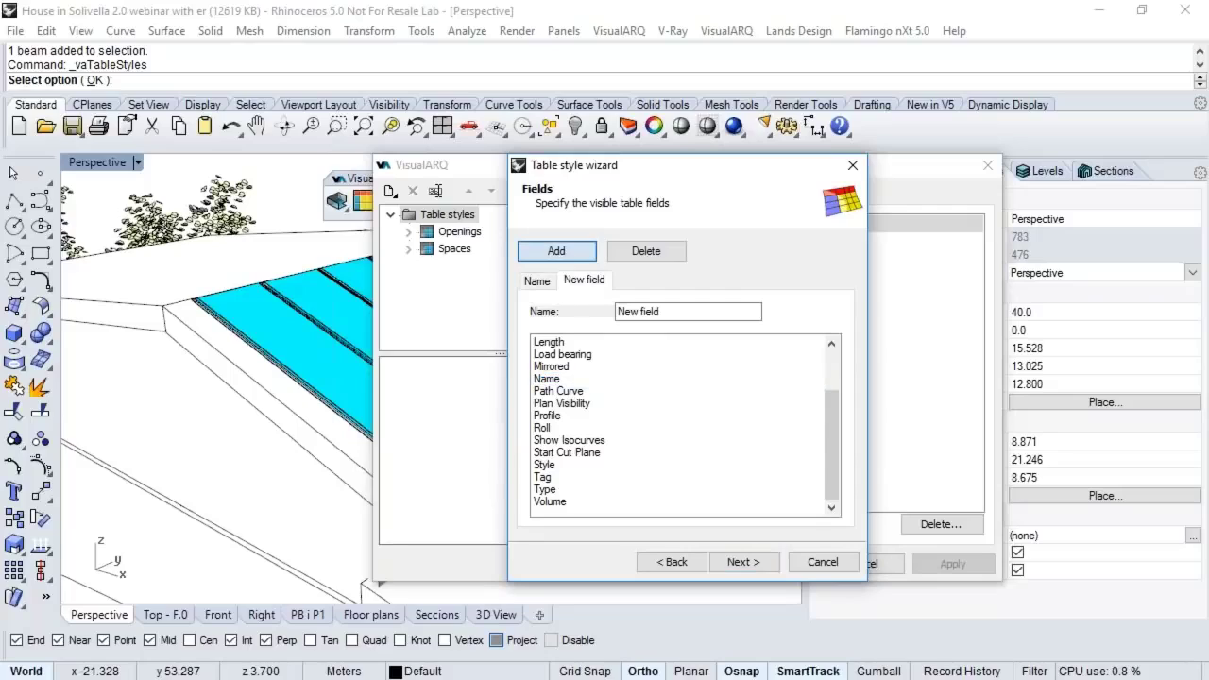
left_click_drag(616, 312, 667, 313)
type("s")
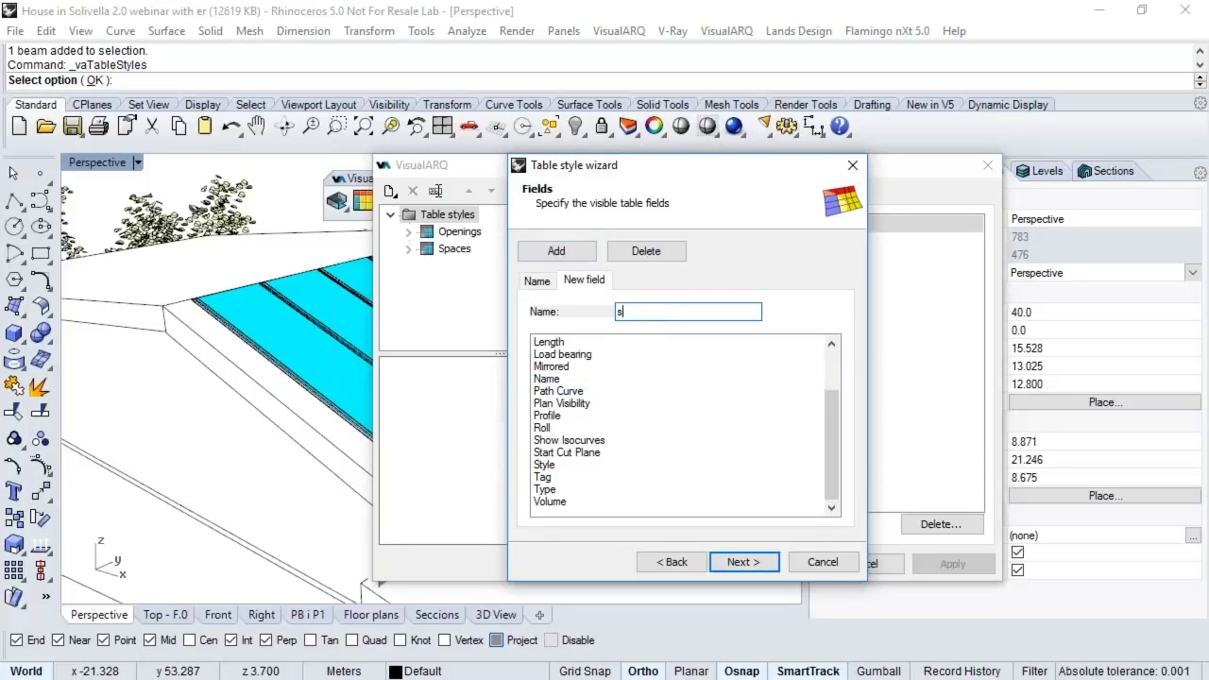
key("BackSpace")
type("Style")
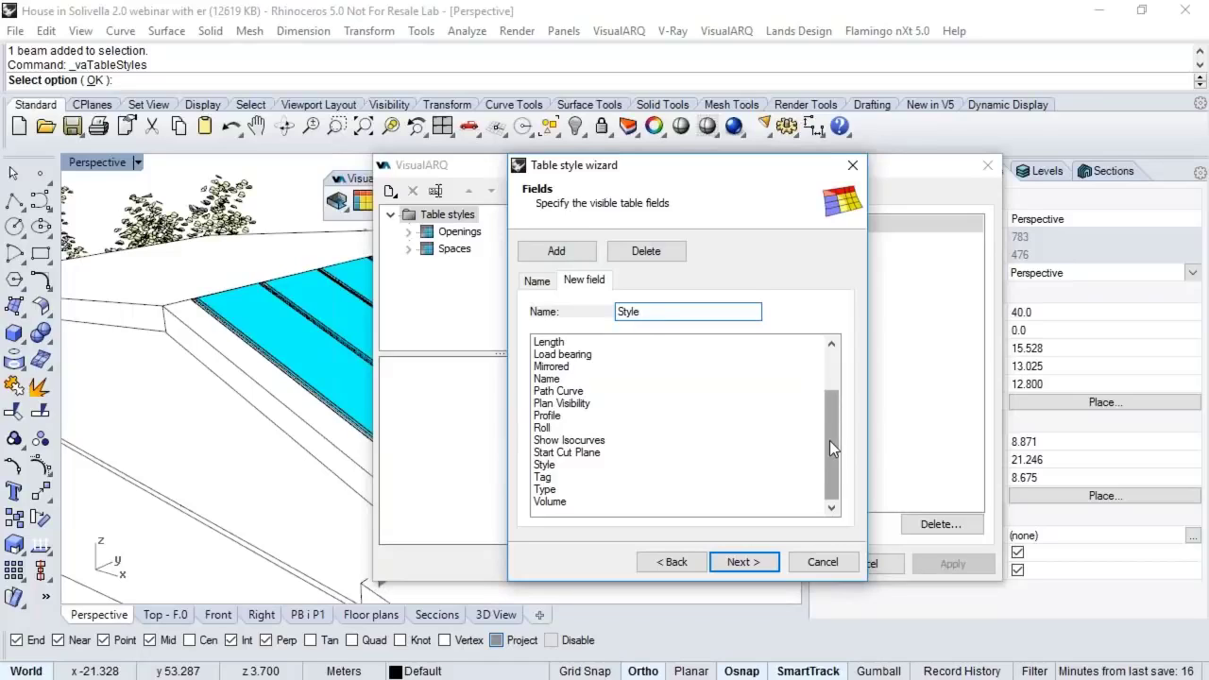
left_click(618, 463)
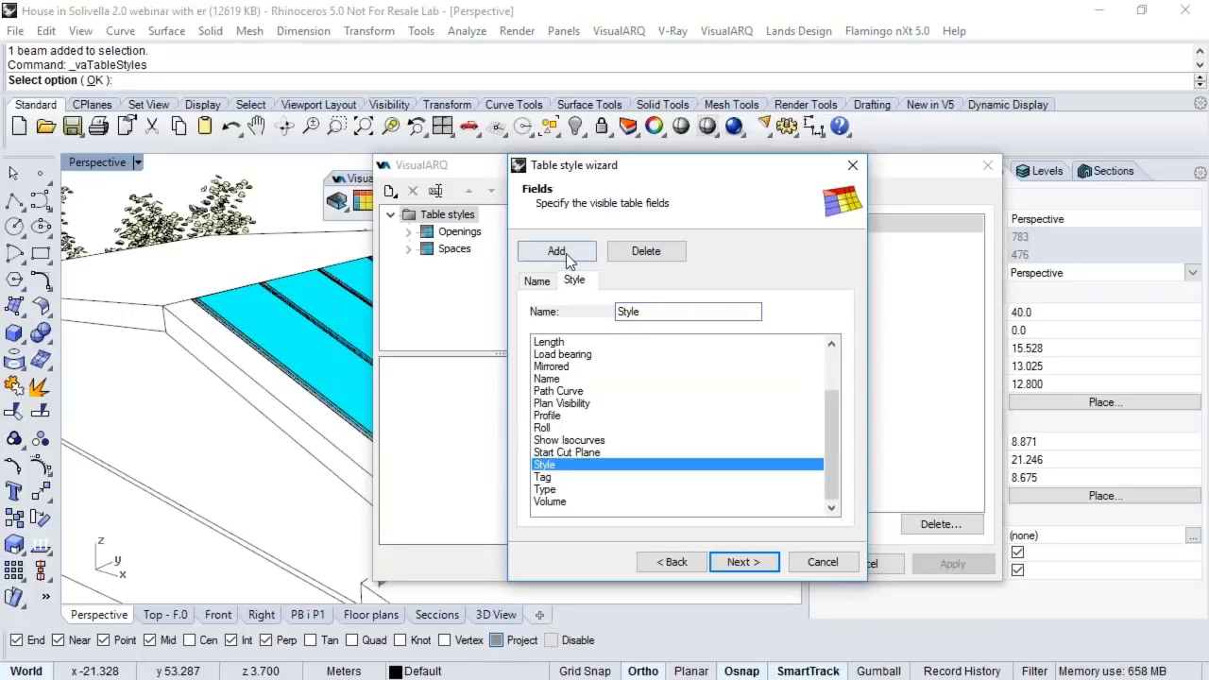
Step: Add a third field called Length to the table style and assign it the Length parameter
left_click(566, 253)
left_click_drag(605, 315, 666, 313)
type("L")
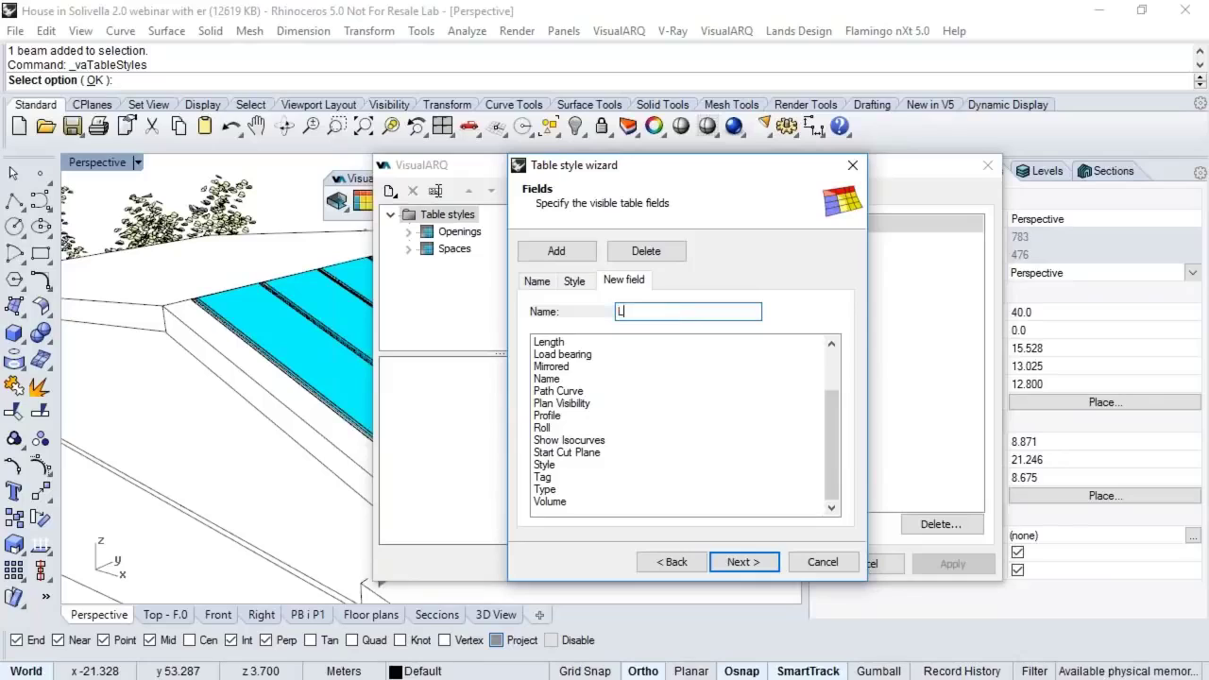
type("ength")
left_click(550, 342)
Step: Add a fourth field called Weigth with no parameter assigned, and finish the table style without grouping by fields
left_click(566, 251)
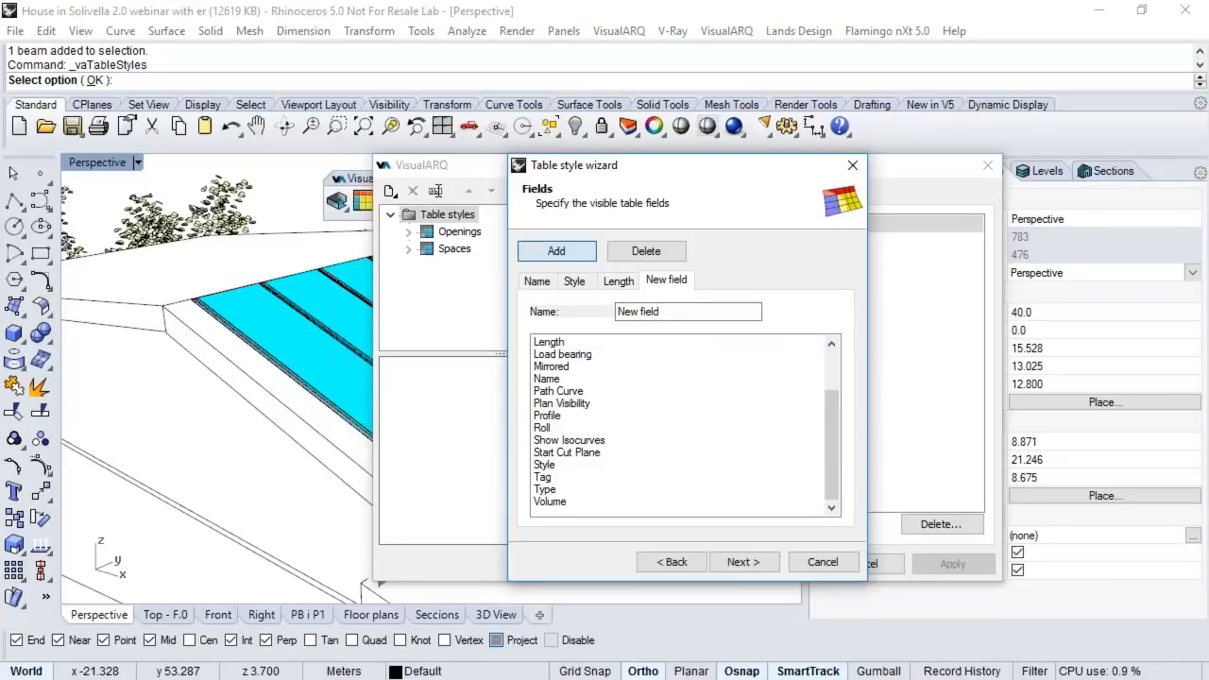
left_click_drag(616, 312, 666, 311)
type("W")
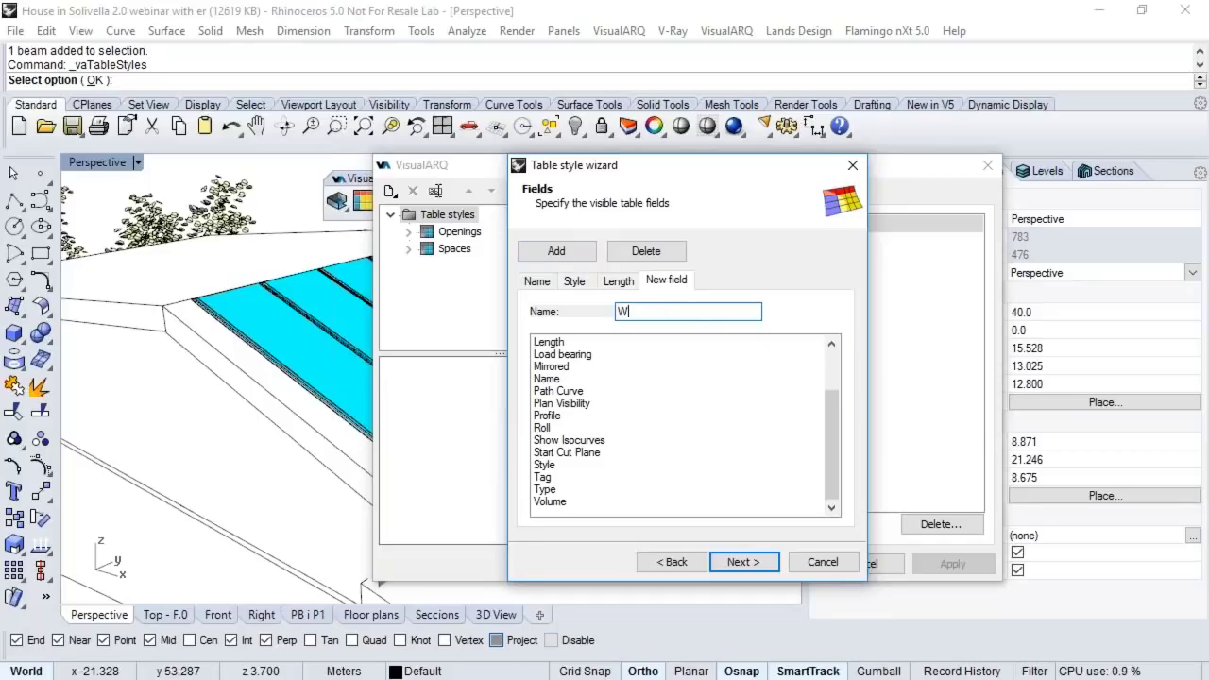
type("eig")
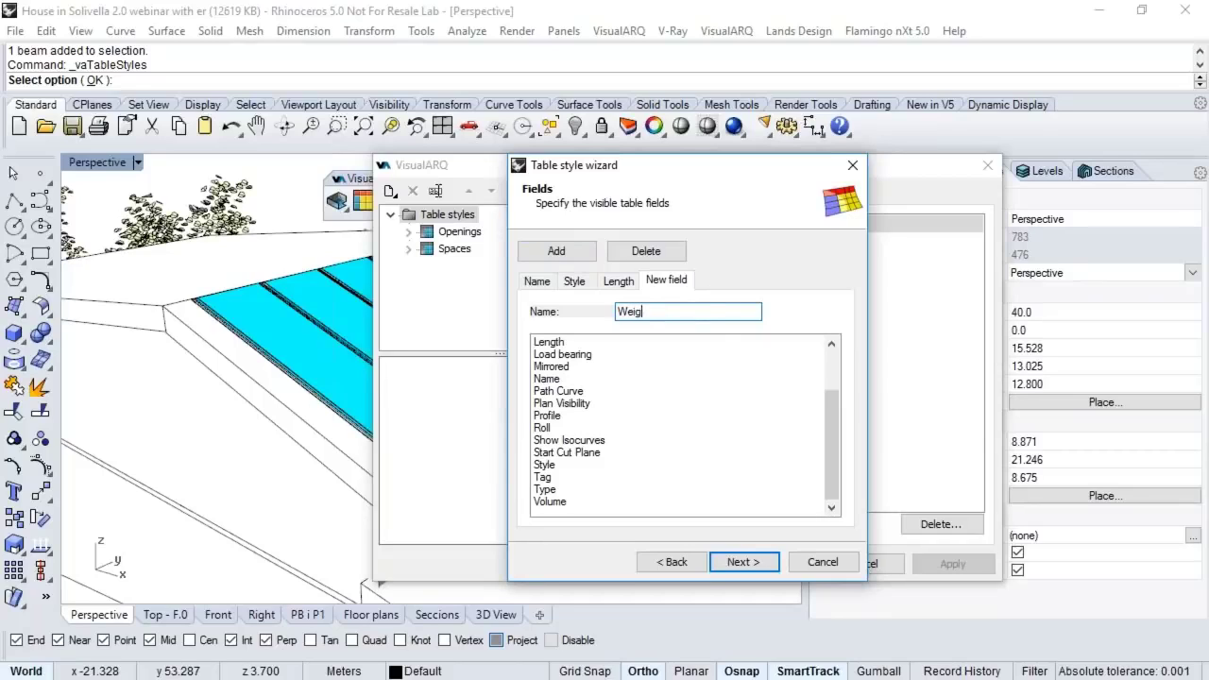
type("th")
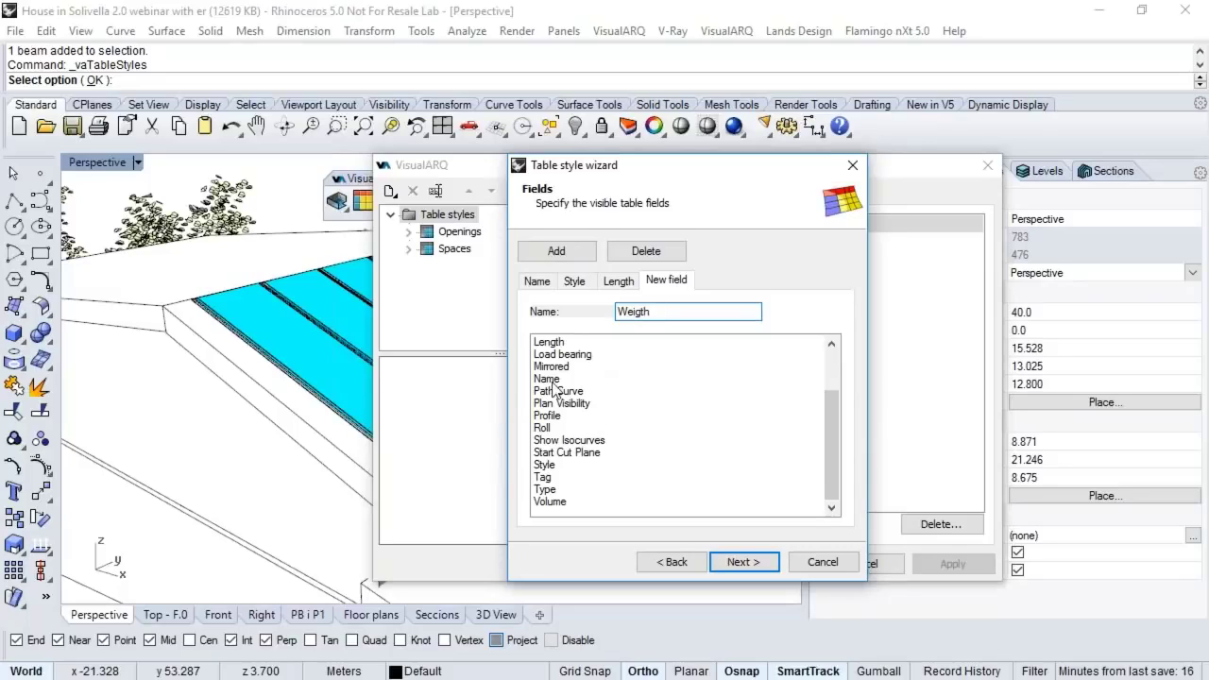
left_click_drag(827, 453, 827, 394)
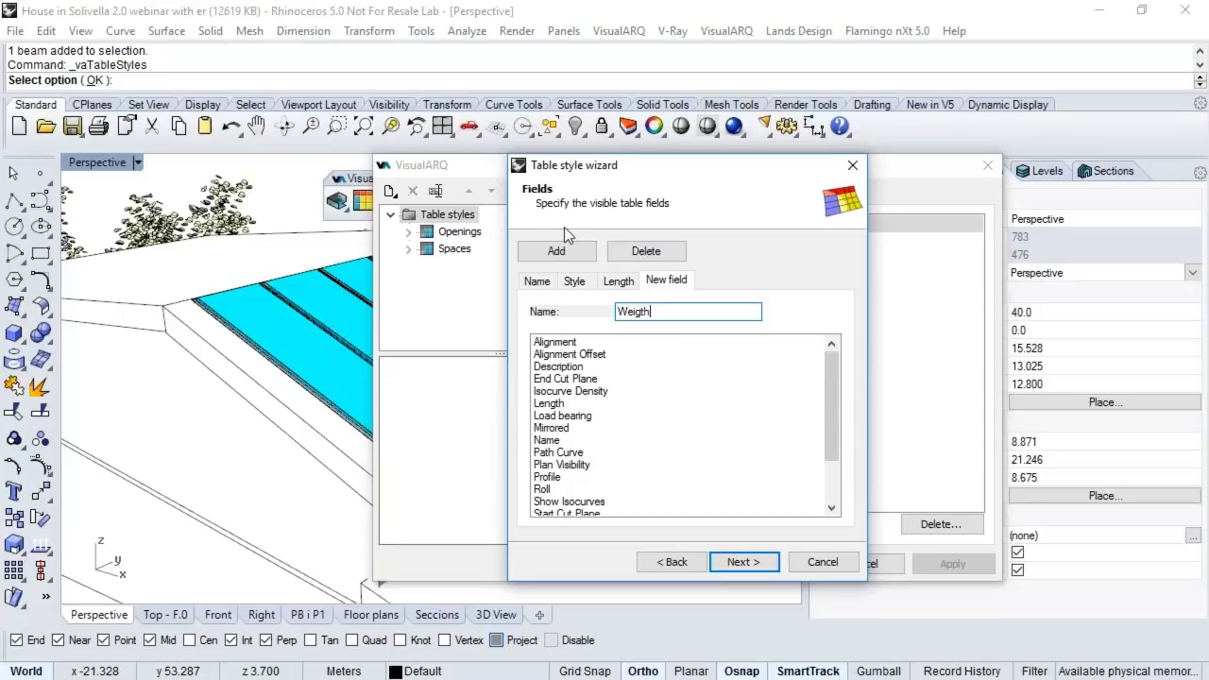
left_click_drag(739, 168, 809, 176)
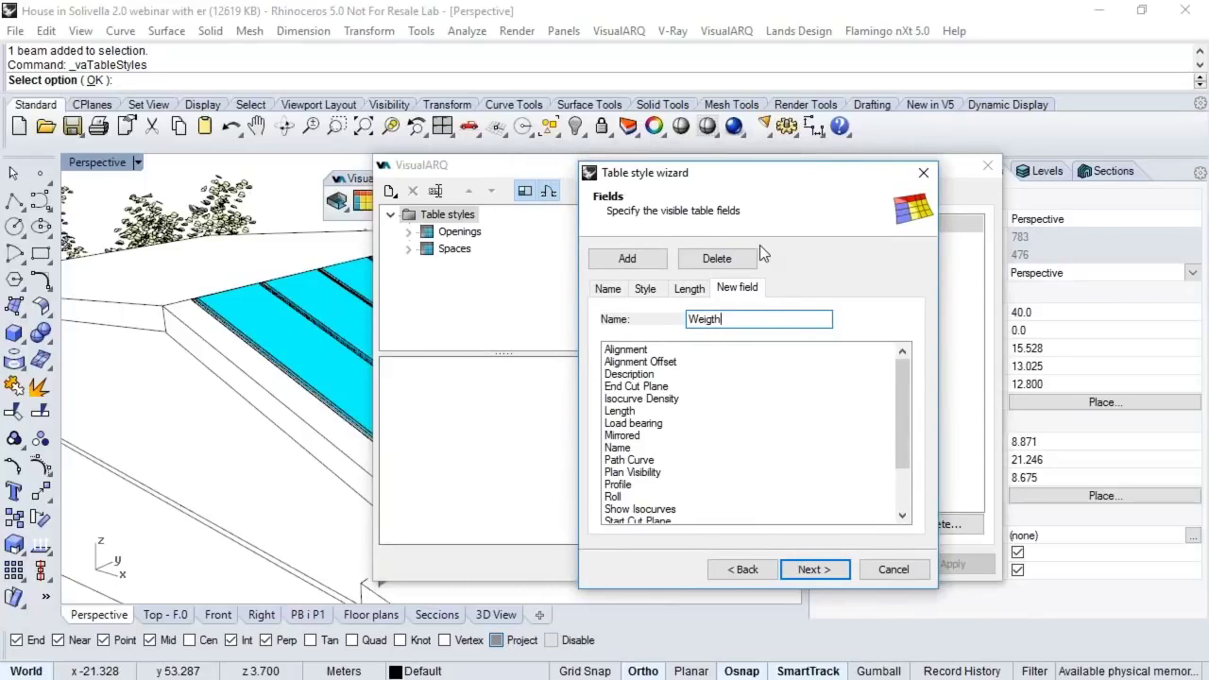
left_click(642, 259)
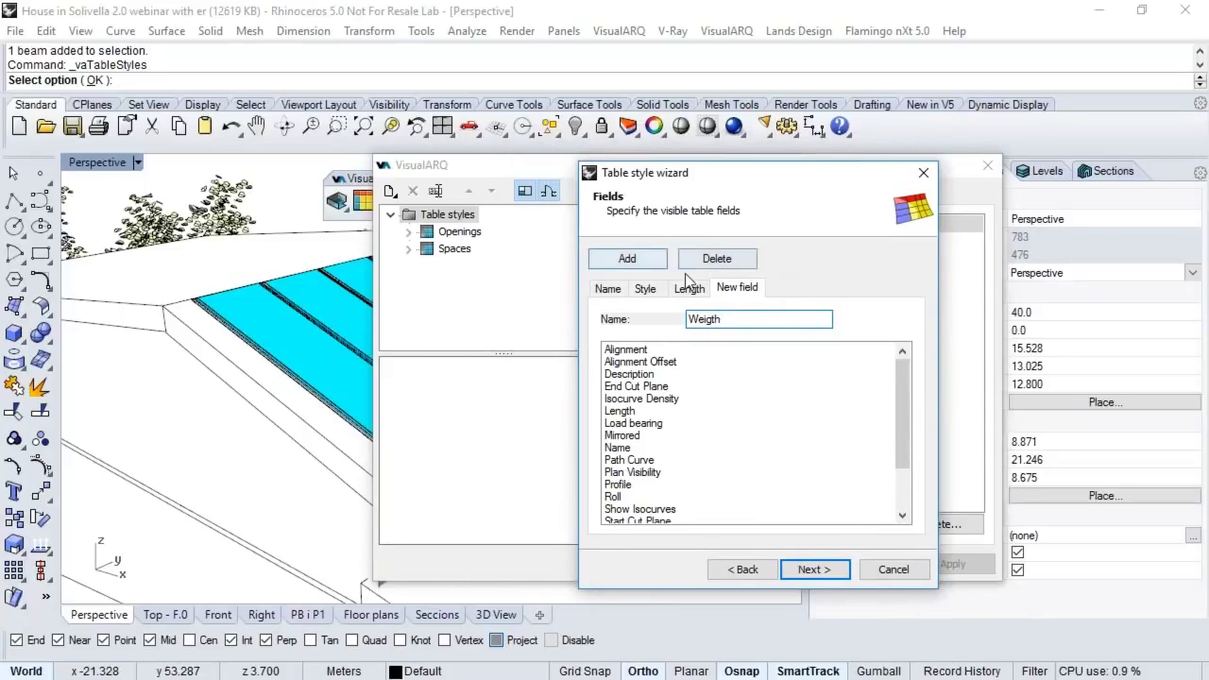
left_click(815, 569)
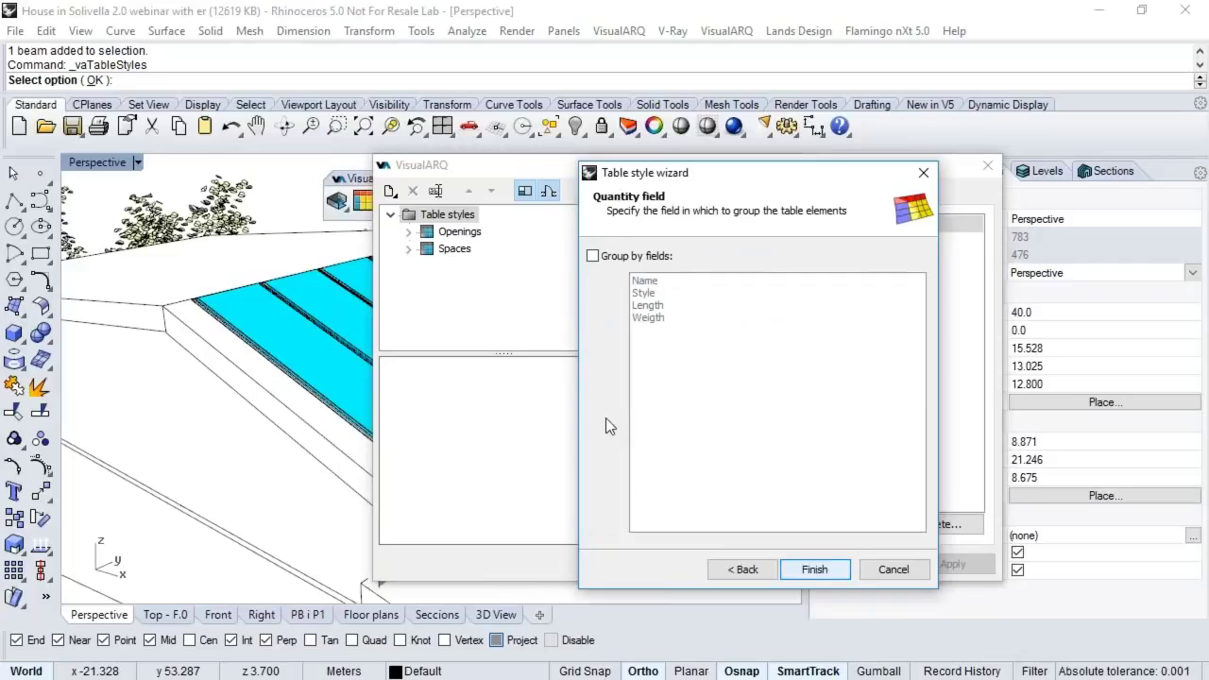
left_click(814, 568)
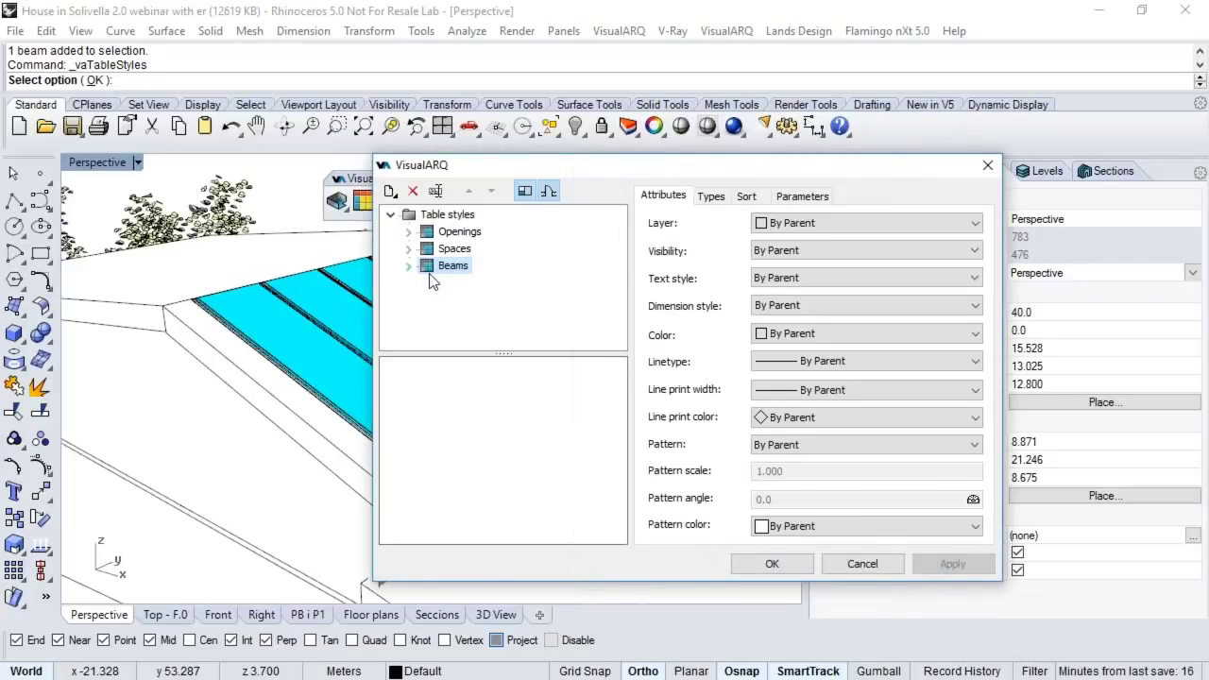
Step: Expand the Beams table style and review the parameter assignment and available parameters of its Name field
double_click(430, 271)
left_click(463, 283)
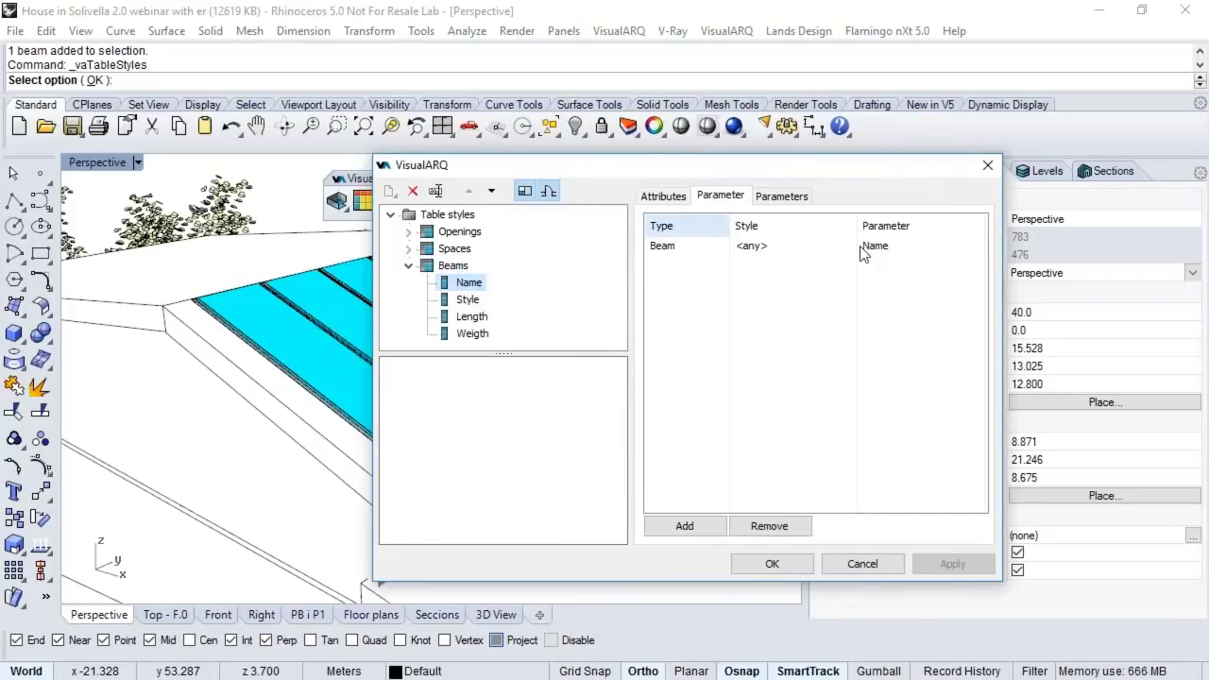
left_click(679, 249)
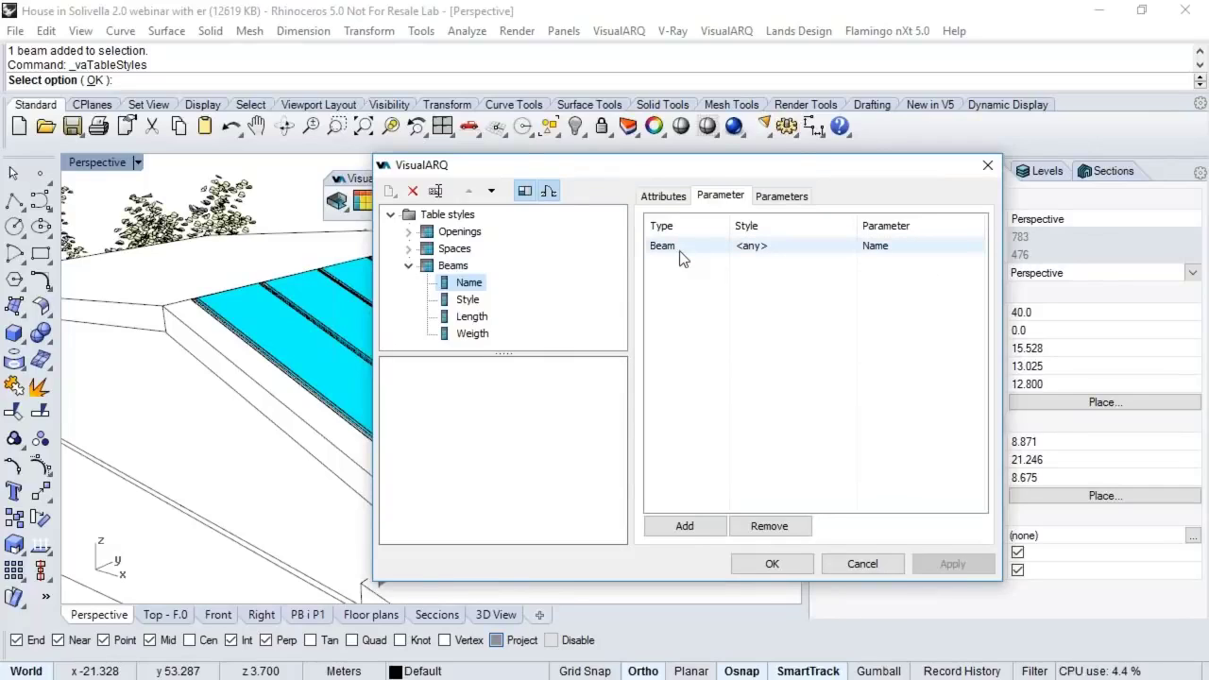
left_click(877, 246)
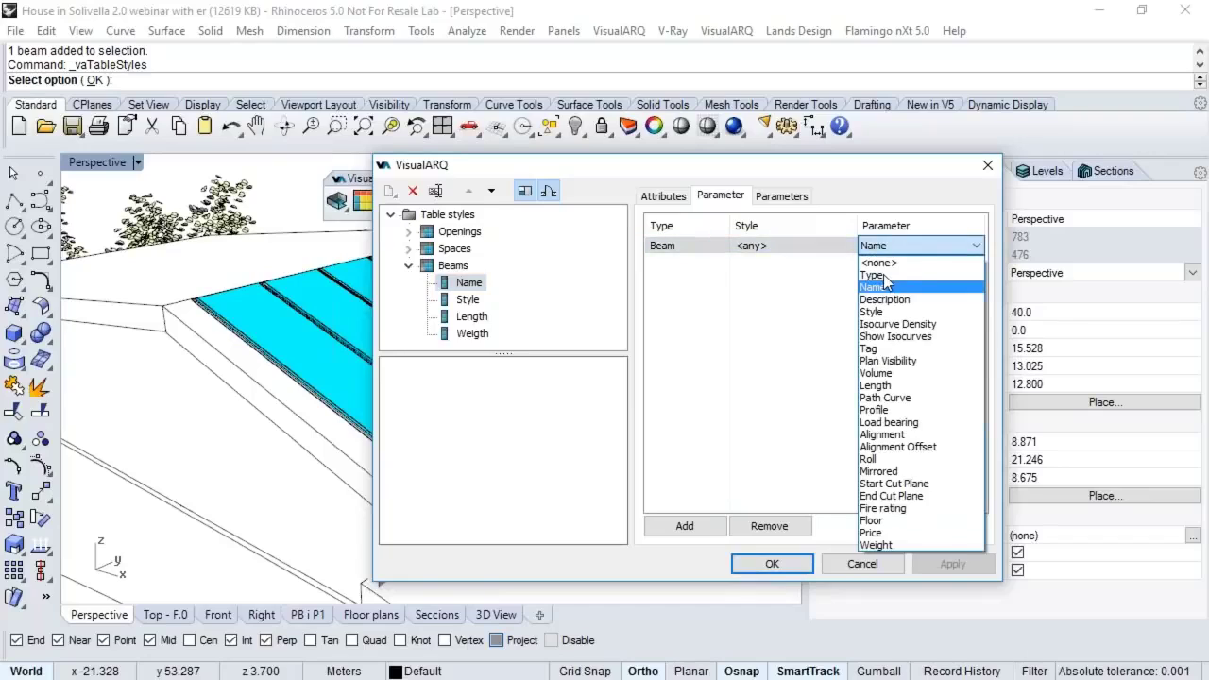
left_click(501, 281)
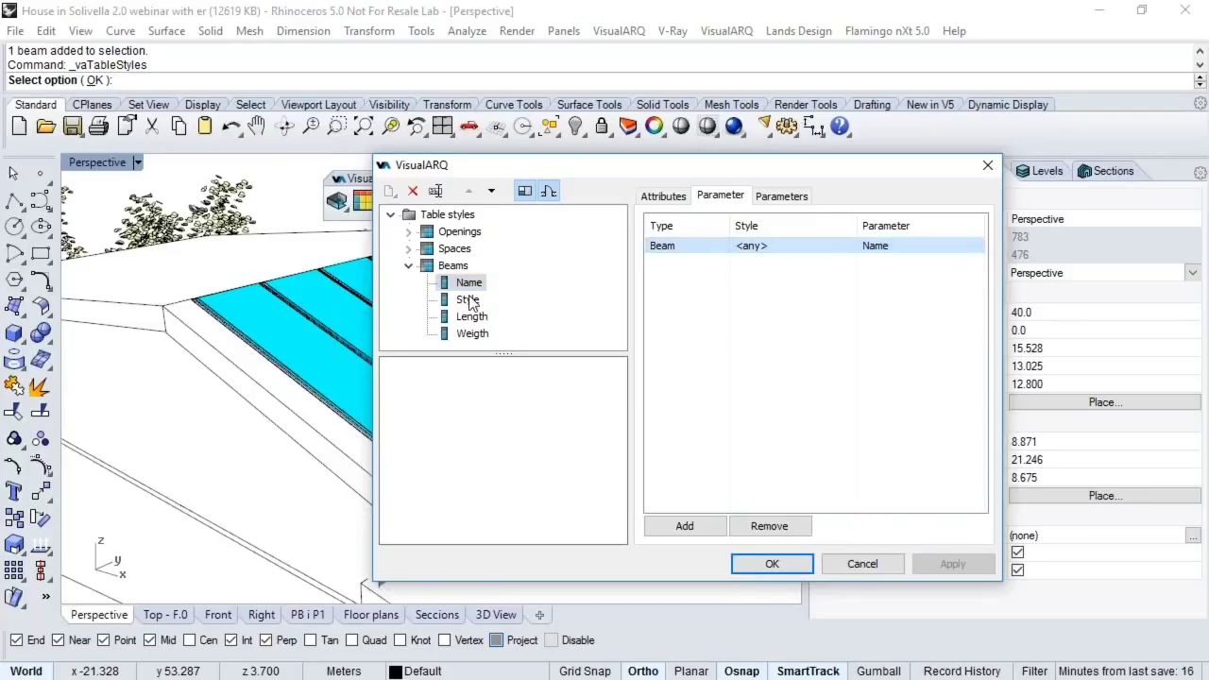
Step: Assign the beam Weight parameter to the Weigth field of the Beams table style and accept the style changes
key("Down")
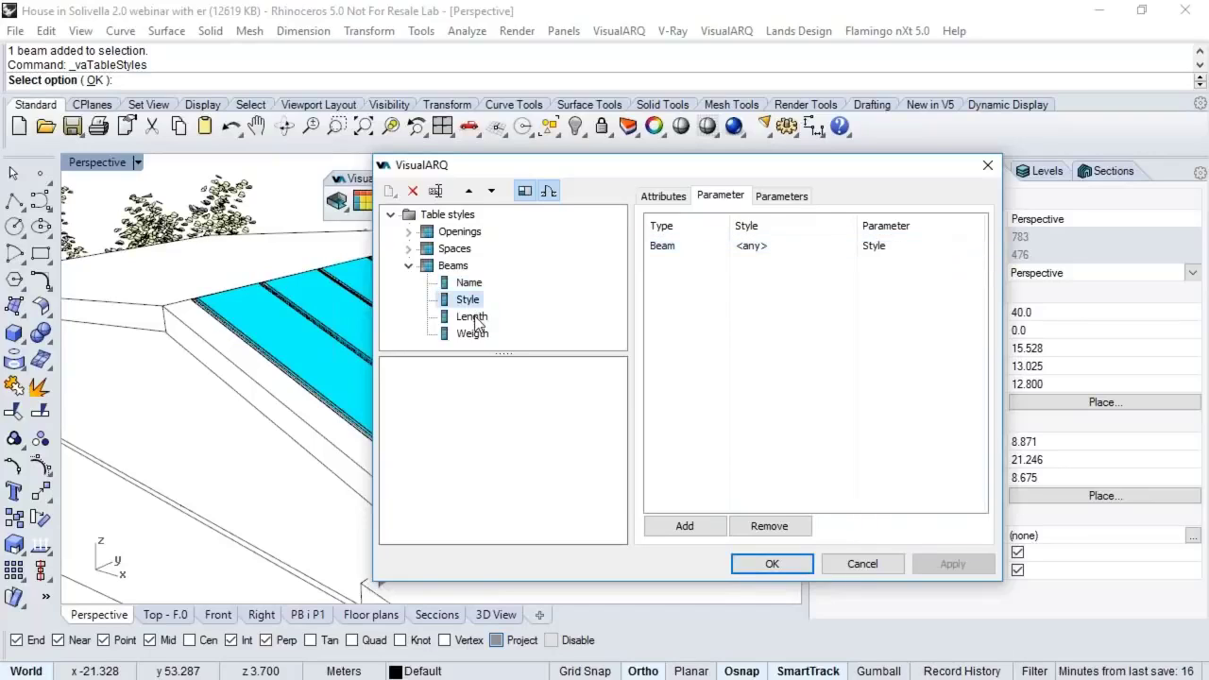
key("Down")
key("Down")
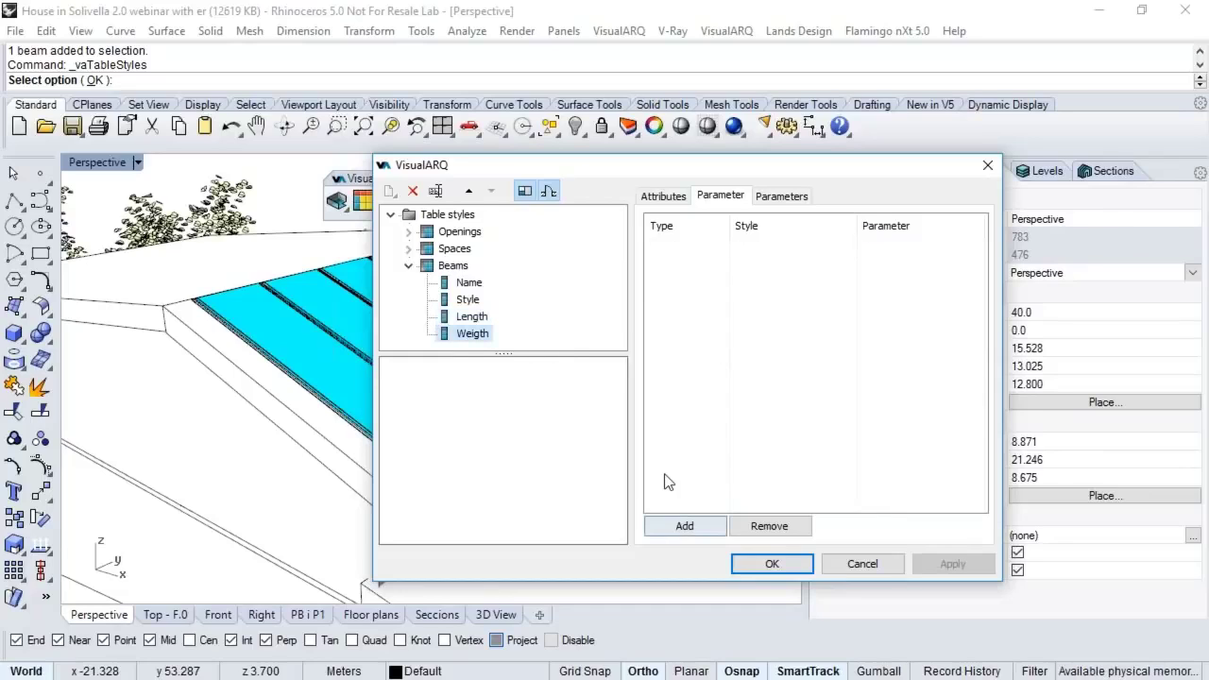
left_click(683, 525)
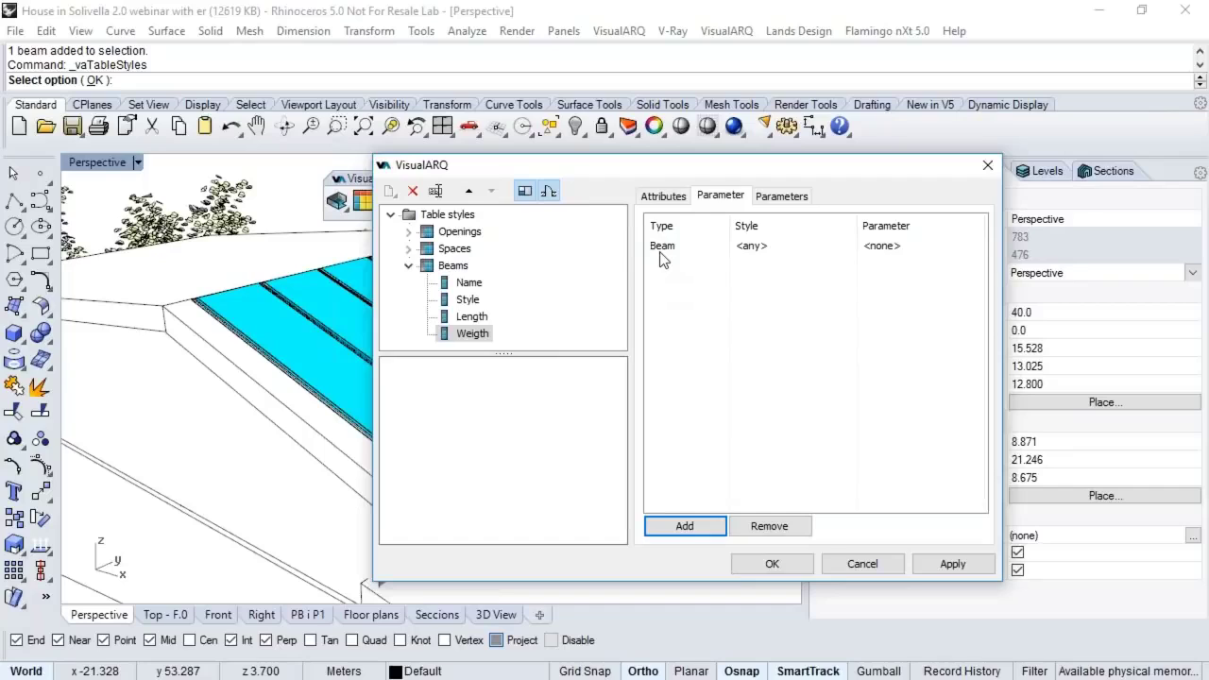
left_click(906, 249)
left_click(911, 244)
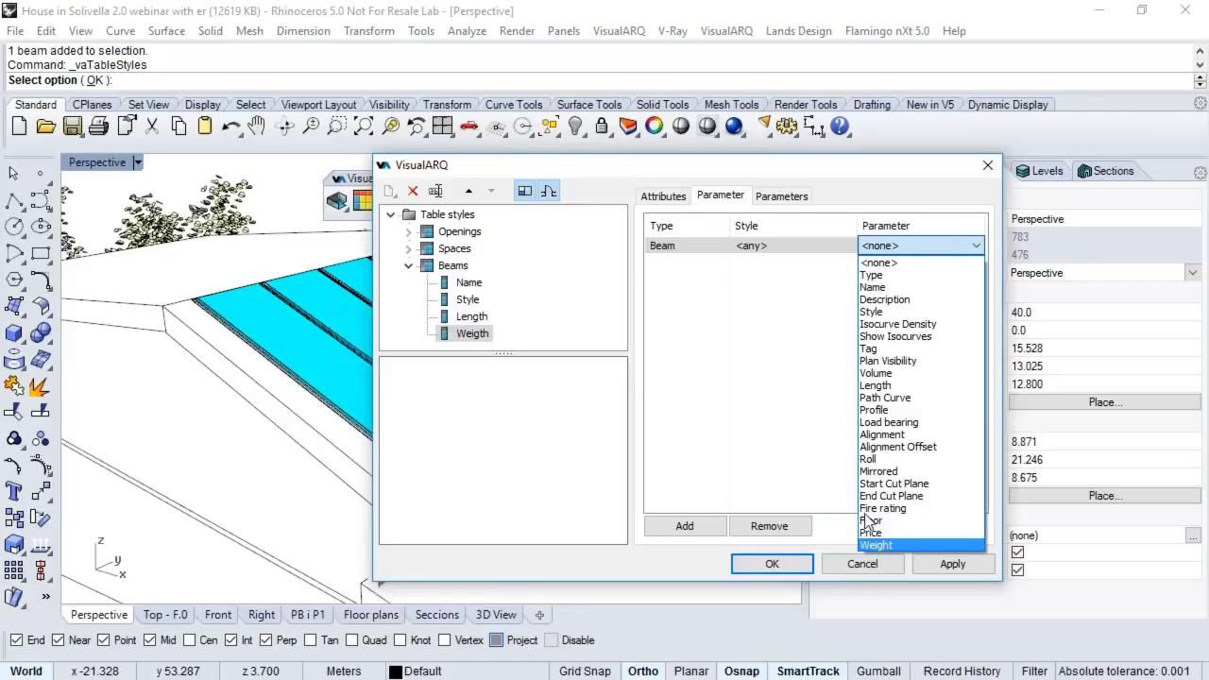
key("Return")
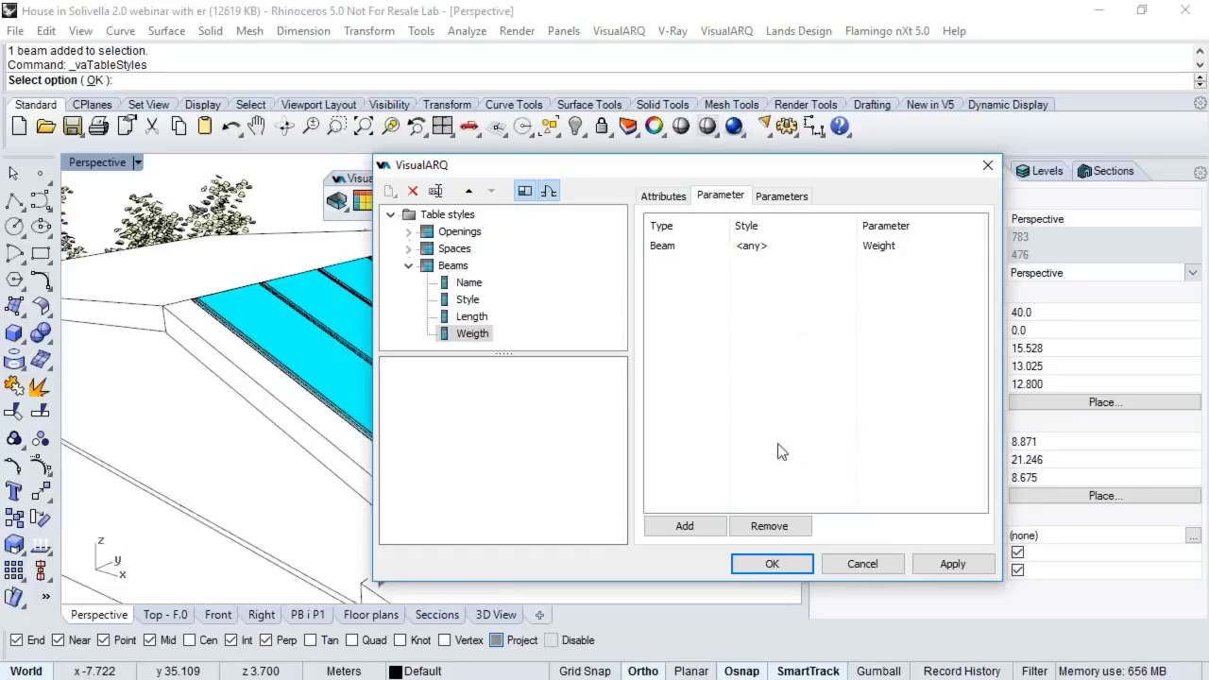
left_click(771, 565)
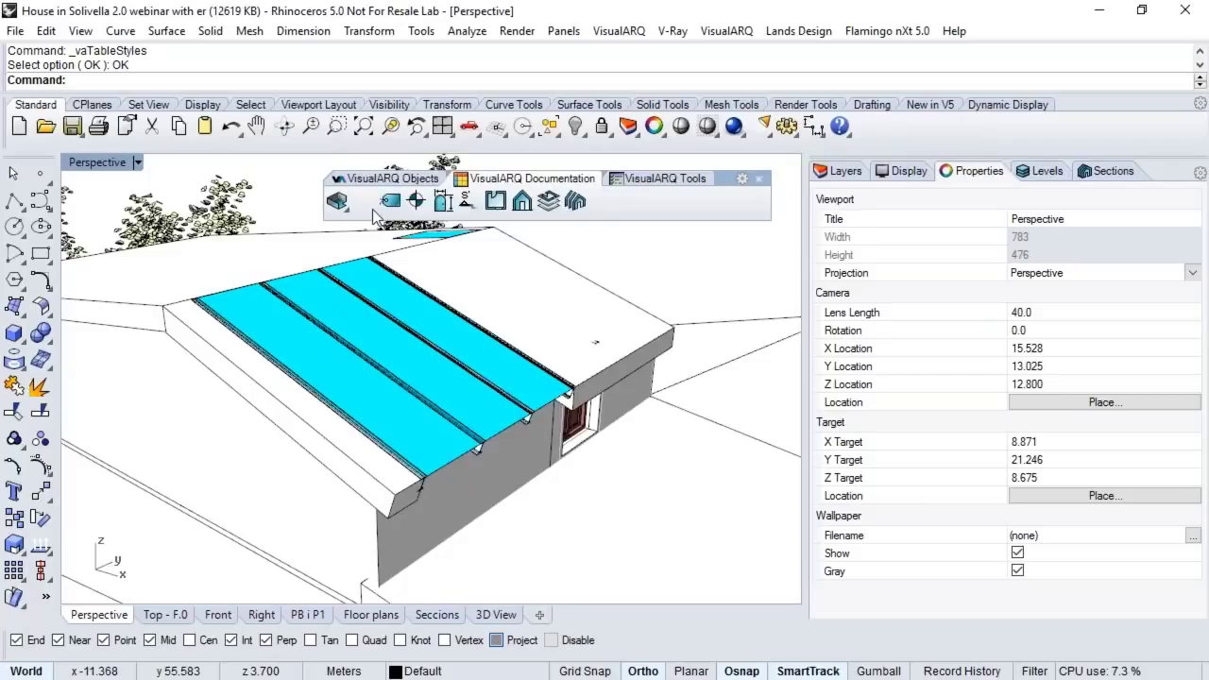
Step: Insert a table in the Beams style for the roof beams and place it on the empty ground in front of the house
left_click(363, 200)
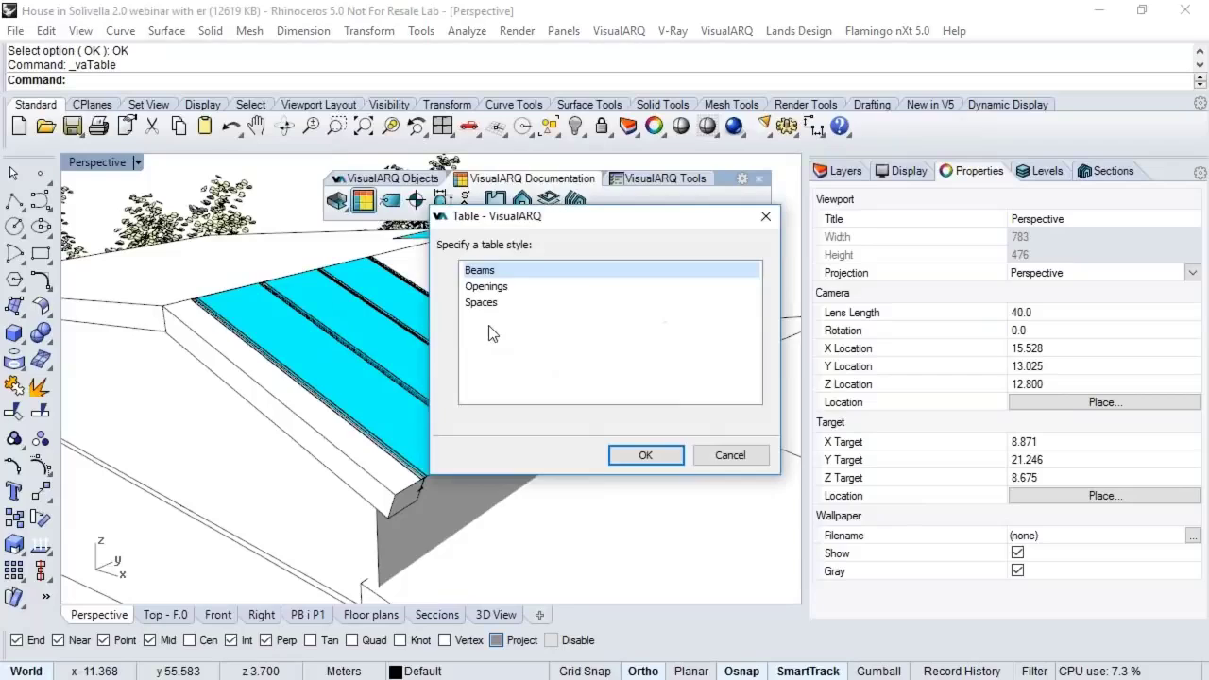
left_click(635, 455)
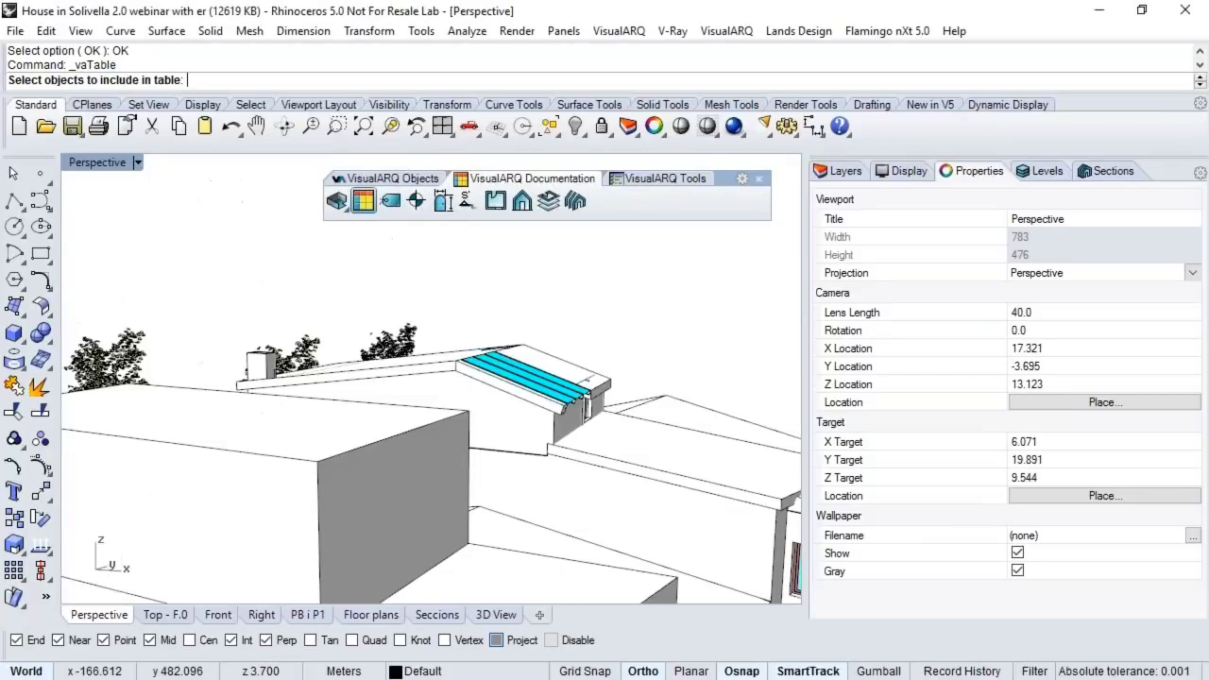
left_click_drag(638, 451, 427, 377)
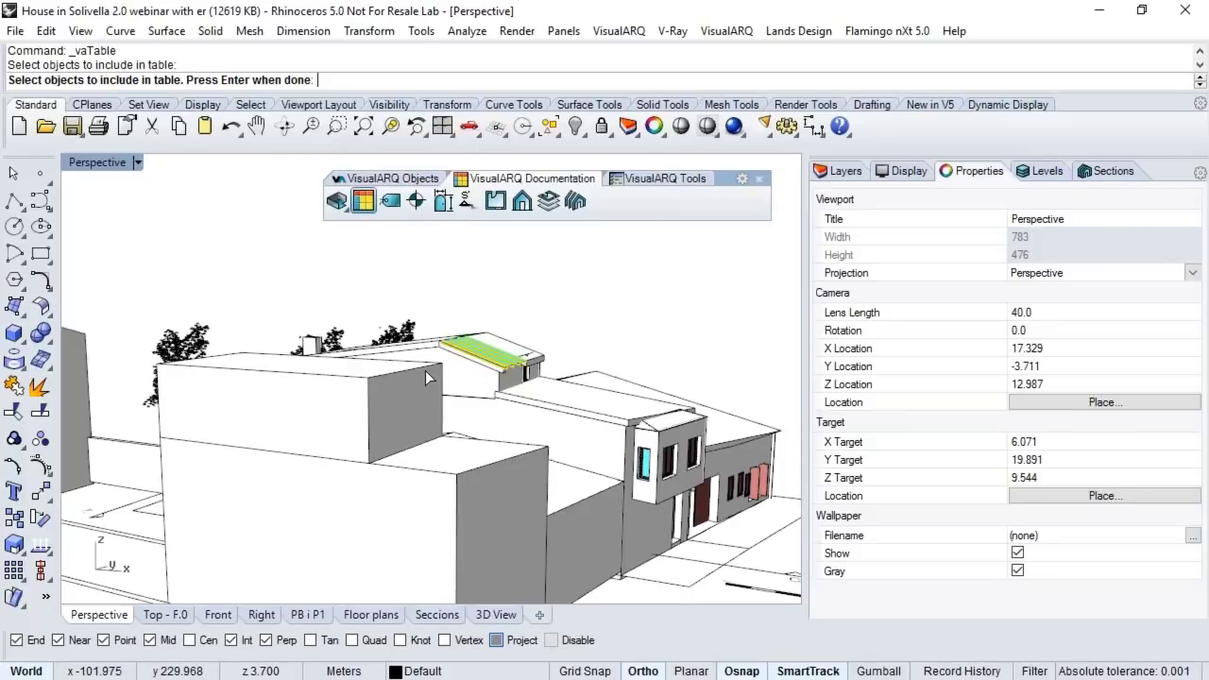
scroll(425, 370, "down", 6)
right_click_drag(425, 371, 444, 420)
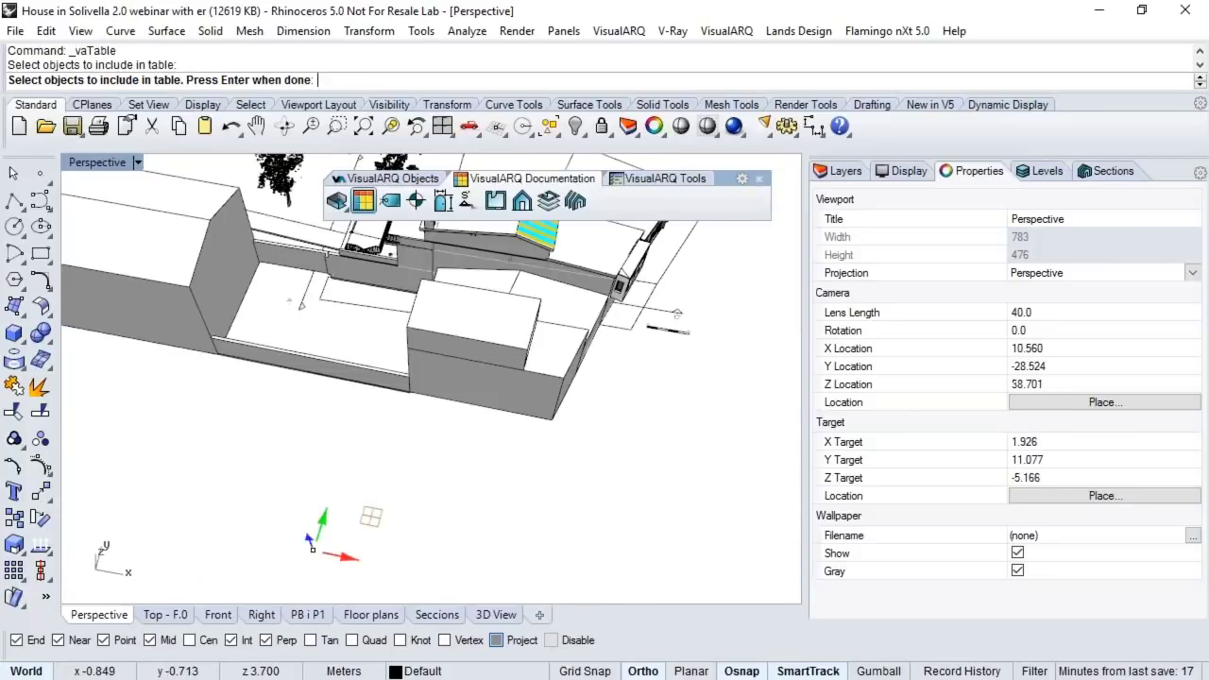
key("Return")
scroll(390, 436, "up", 5)
left_click(390, 437)
scroll(420, 444, "up", 8)
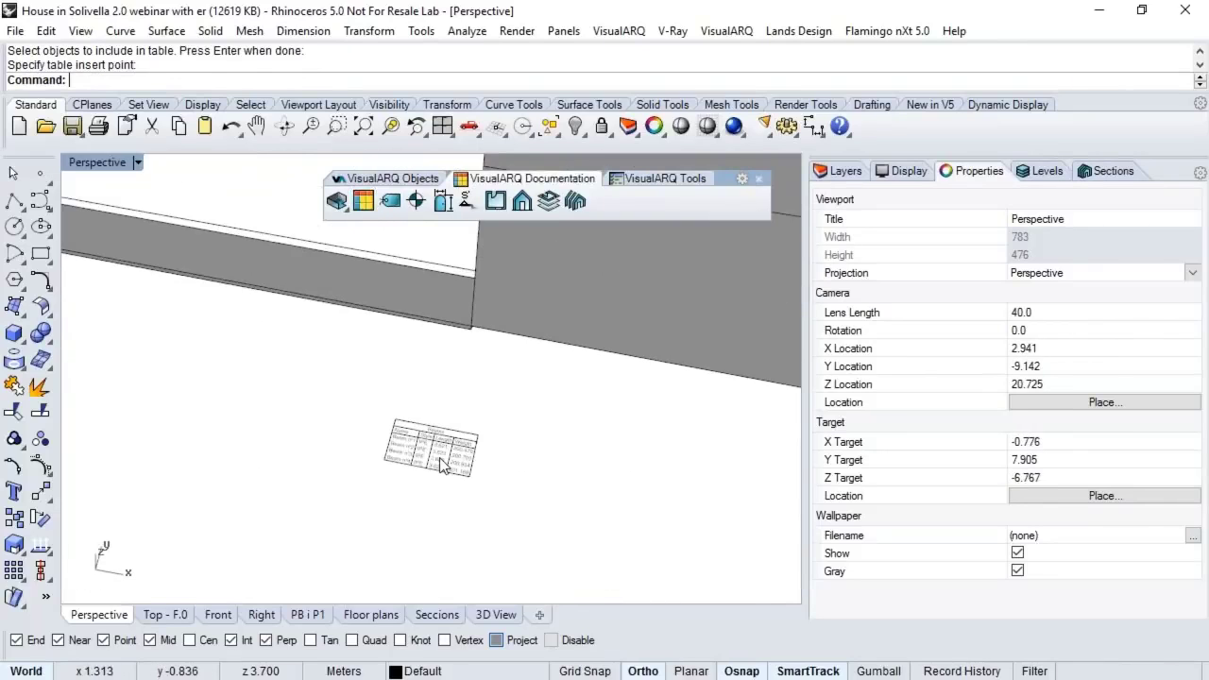
scroll(458, 463, "up", 2)
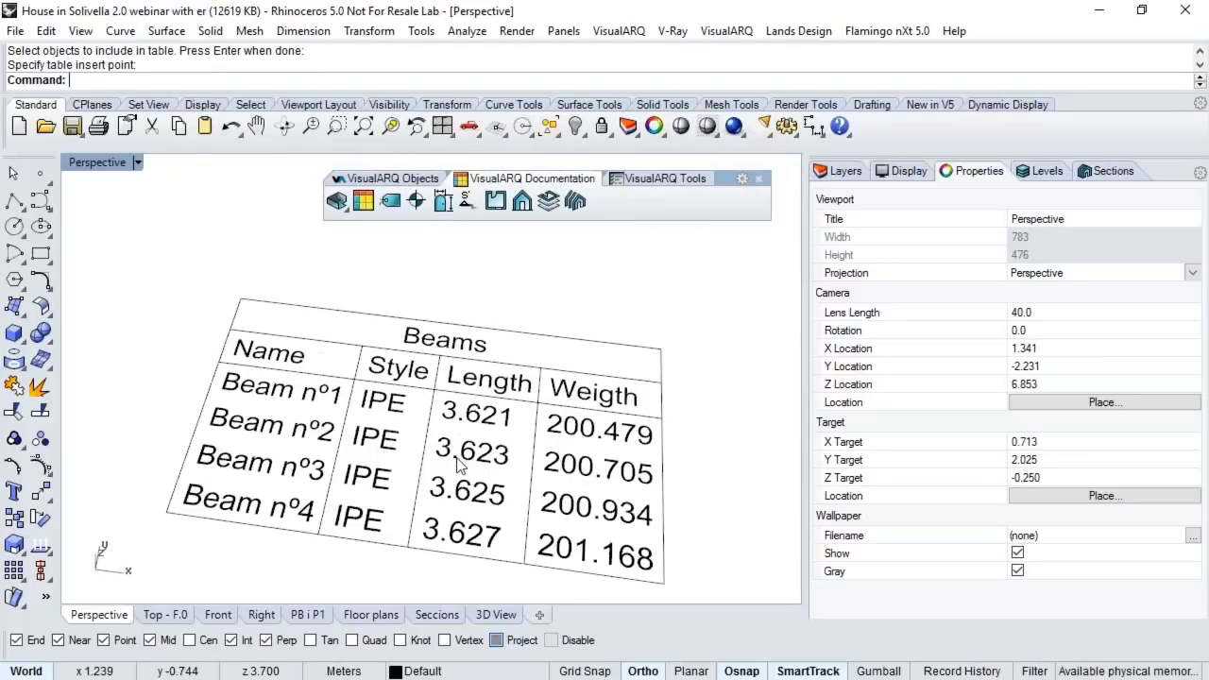
scroll(633, 458, "down", 6)
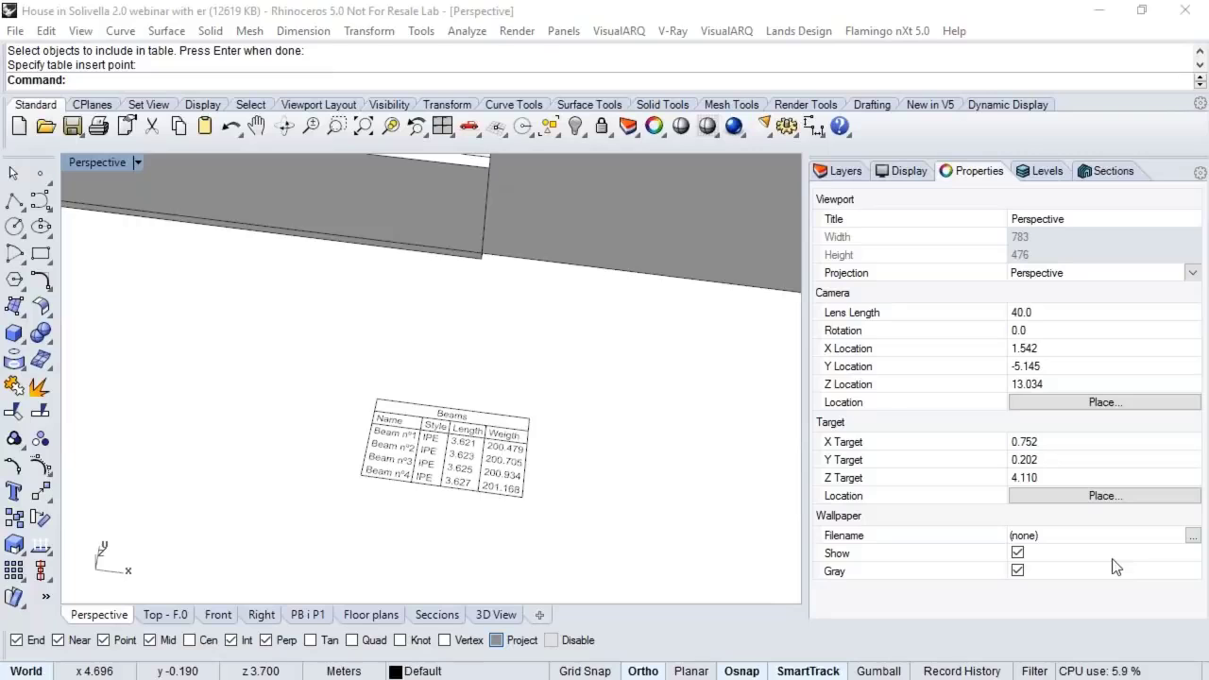
Step: Enable the level cut plane for level F.1 in the perspective view to expose the first-floor interior
right_click_drag(410, 386, 567, 360)
scroll(412, 442, "down", 5)
scroll(412, 440, "down", 1)
scroll(557, 361, "down", 1)
right_click_drag(367, 359, 577, 416, "shift")
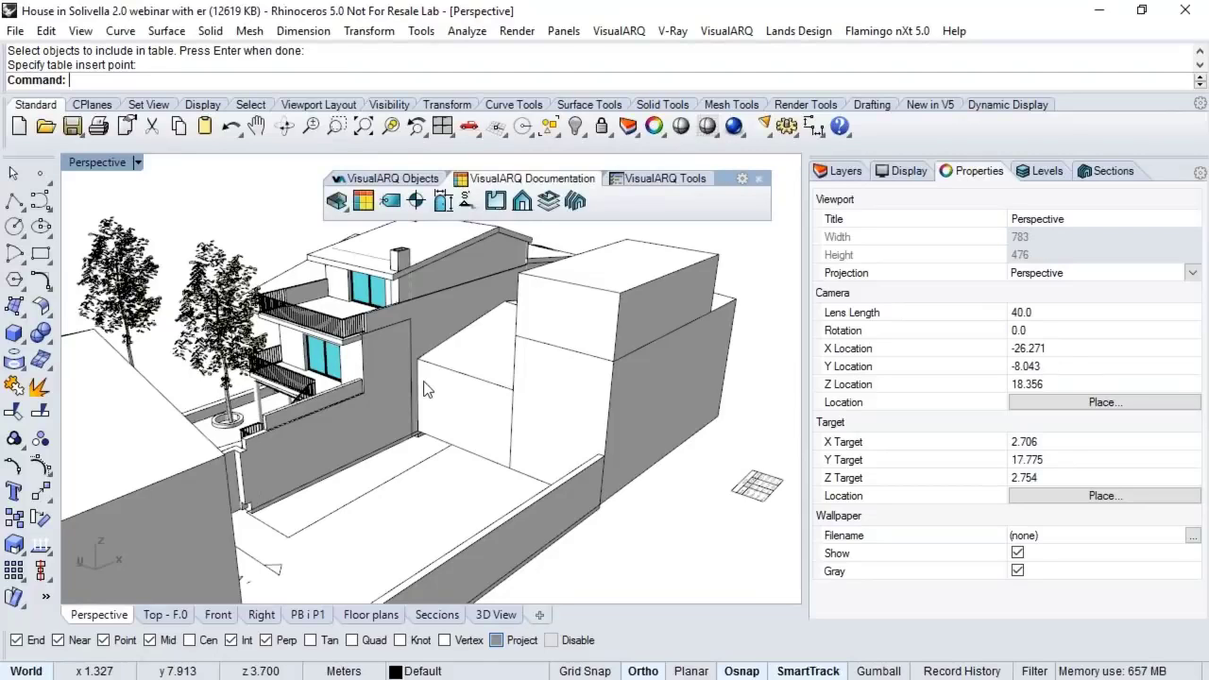
right_click_drag(401, 422, 605, 421)
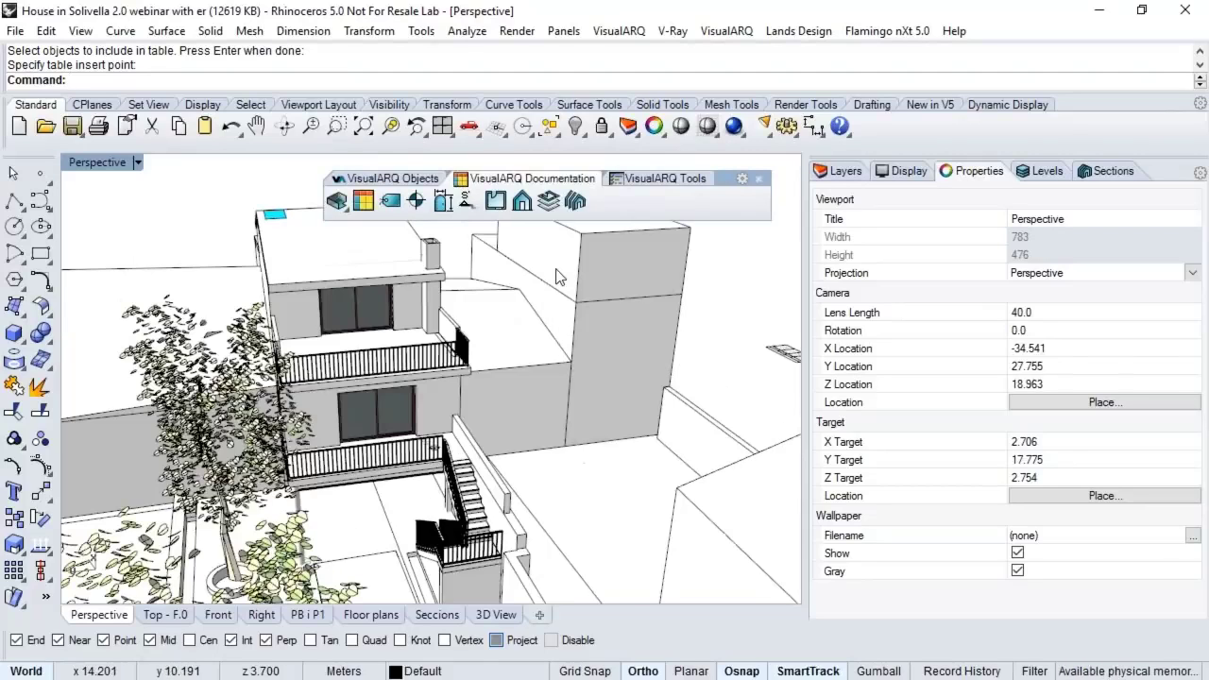
scroll(607, 242, "up", 2)
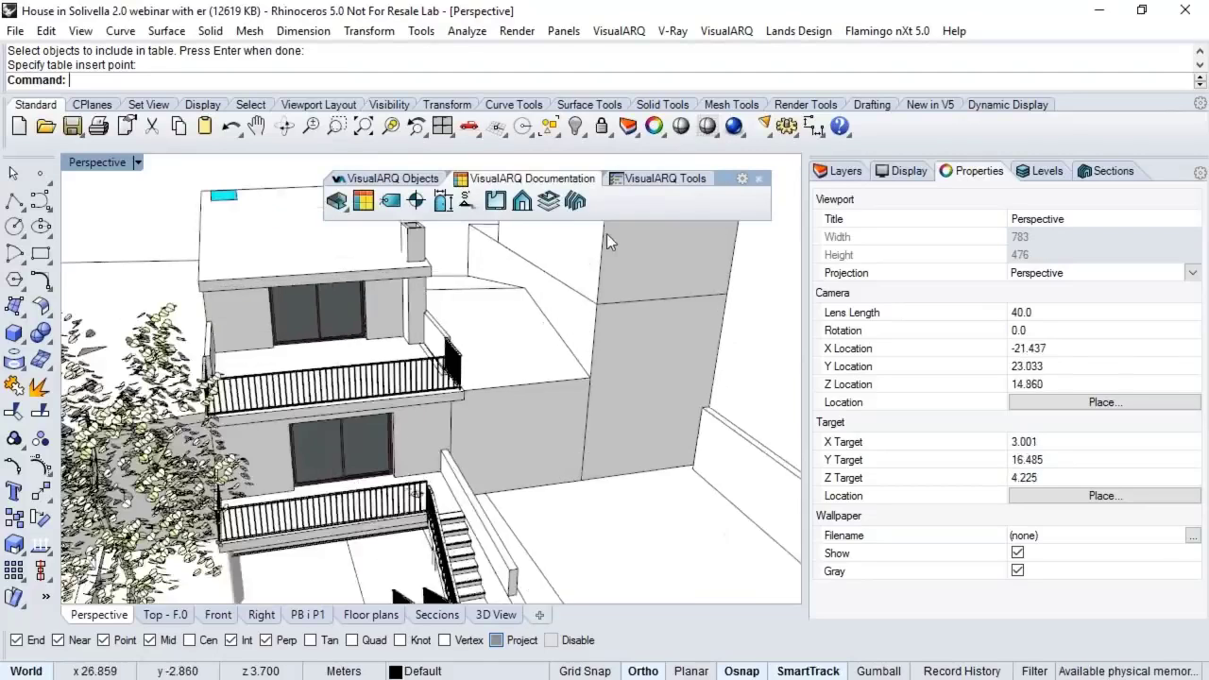
left_click(1039, 172)
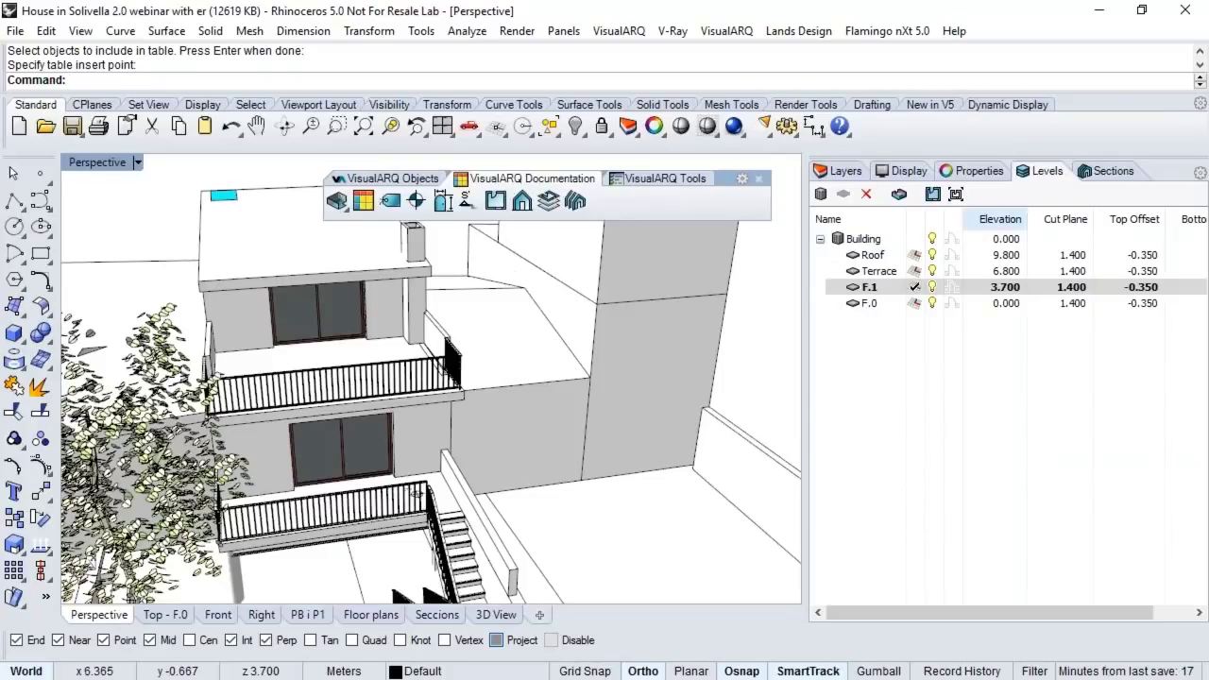
left_click(899, 193)
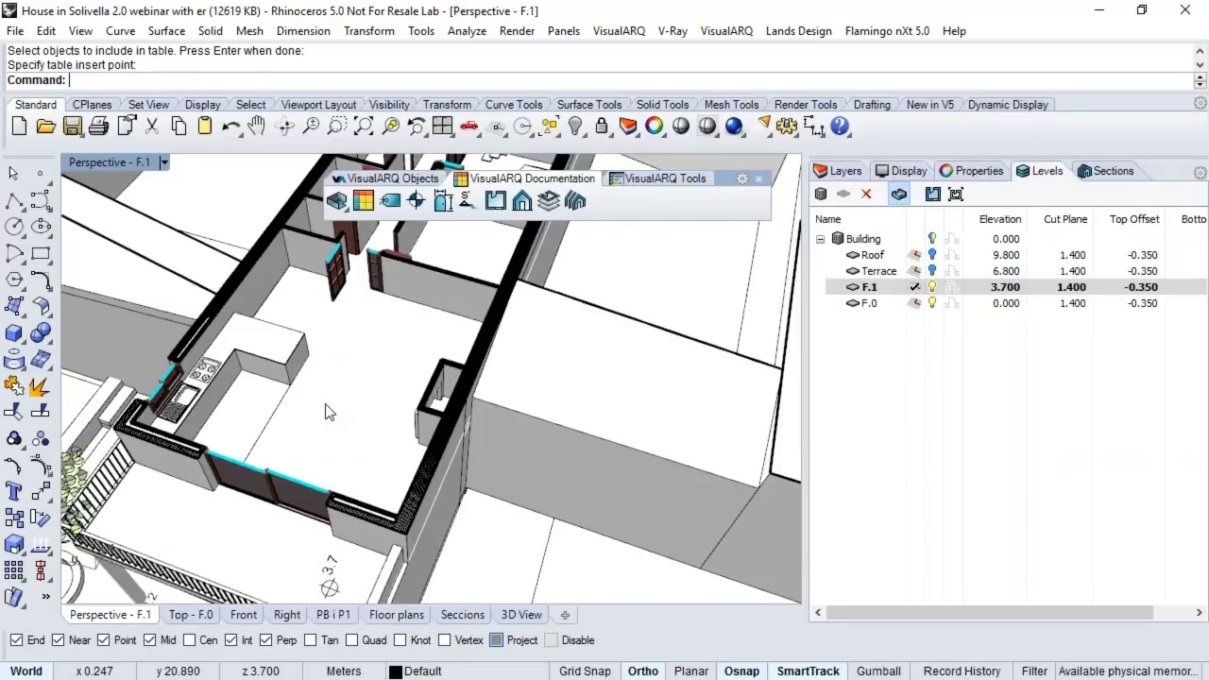
Step: Insert a space named Dinning room with the Usable area type inside the kitchen and living area of level F.1
left_click(342, 207)
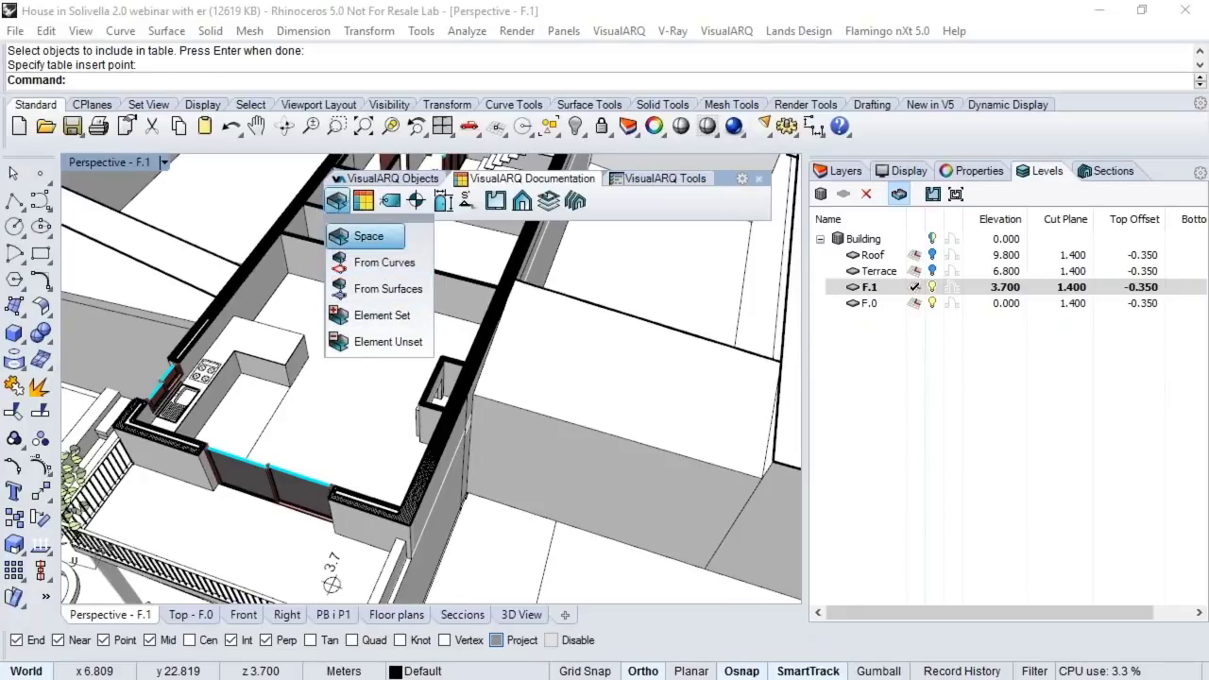
left_click(367, 236)
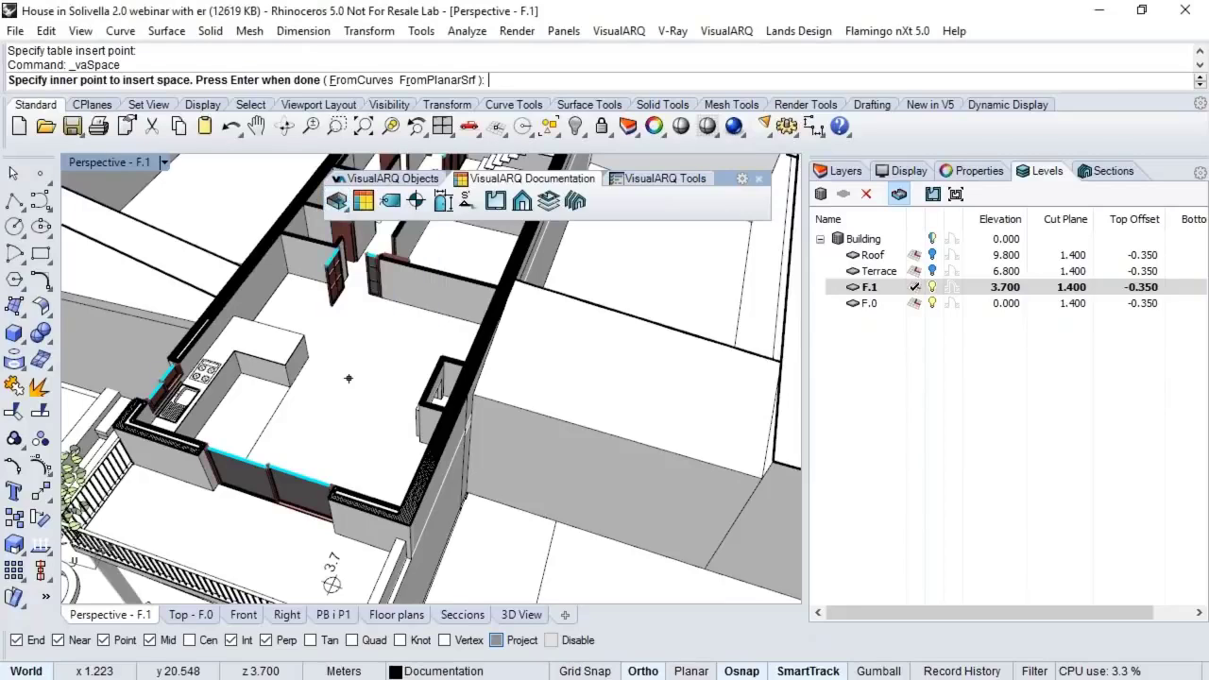
key("ctrl+Tab")
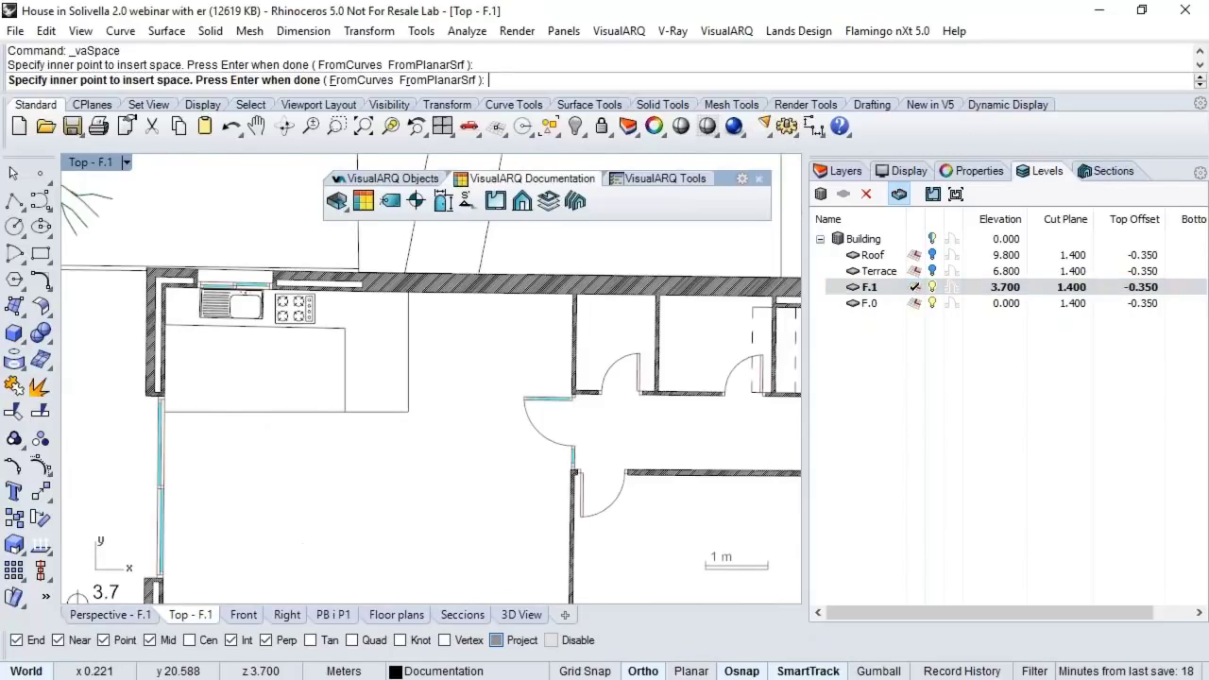
key("Return")
type("Dinn")
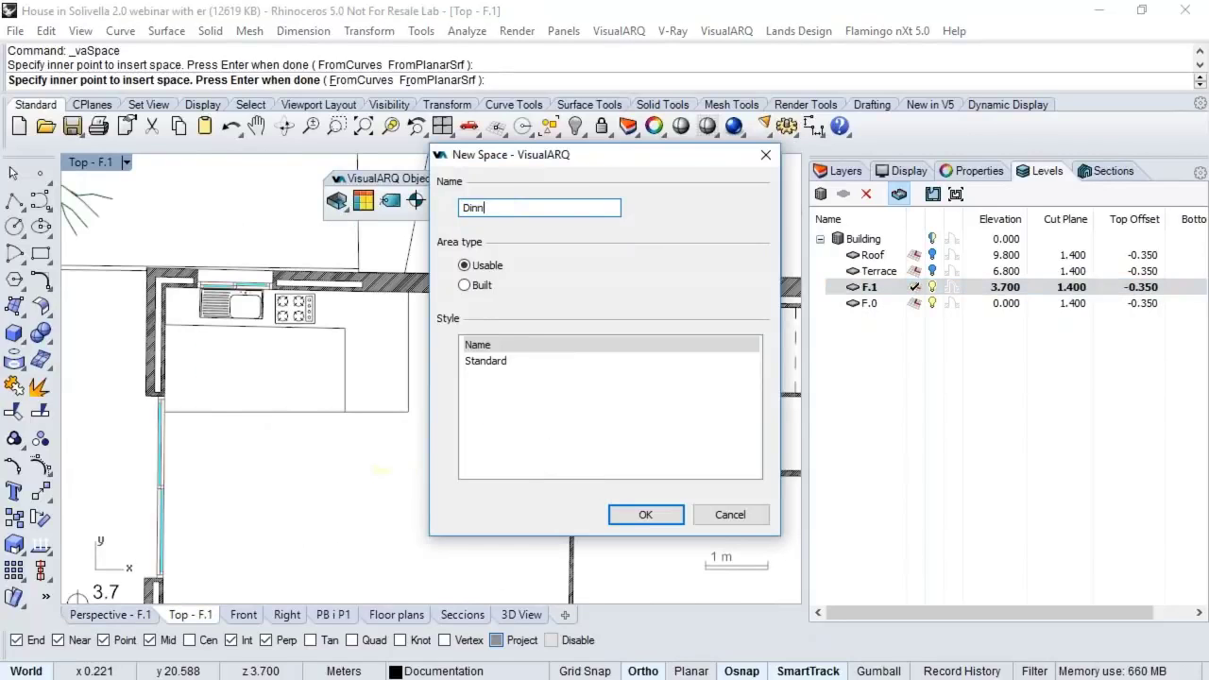
type("ing room")
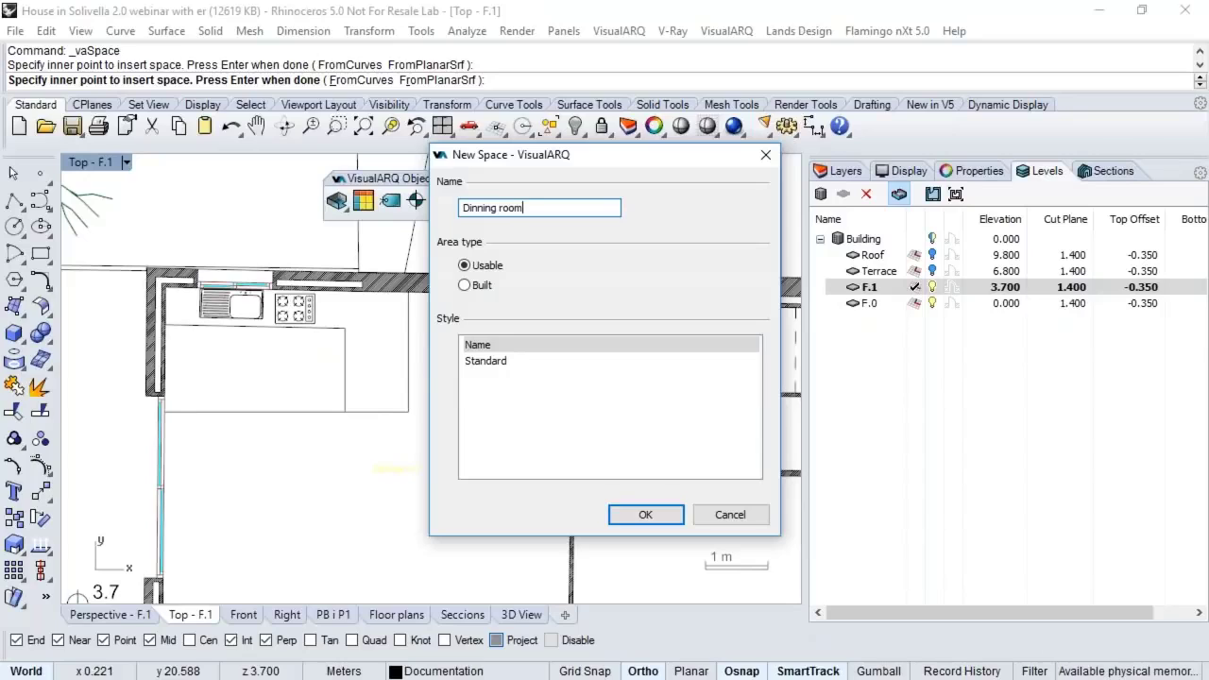
left_click(645, 515)
key("Return")
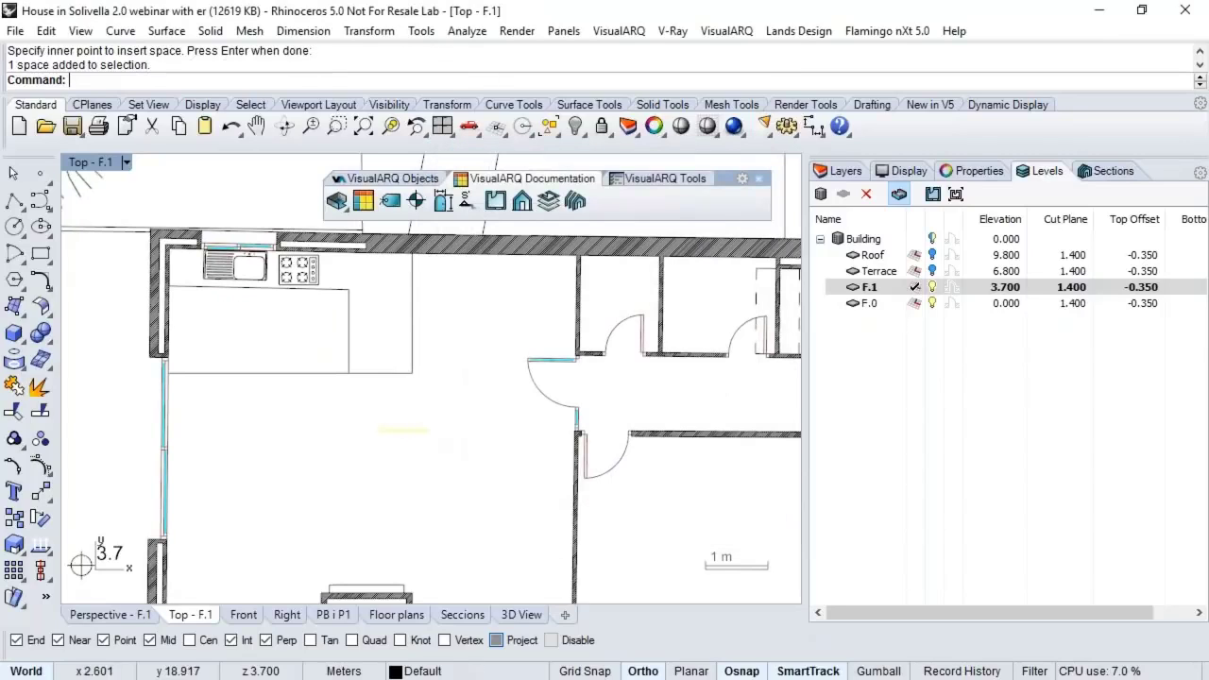
right_click_drag(489, 559, 487, 525)
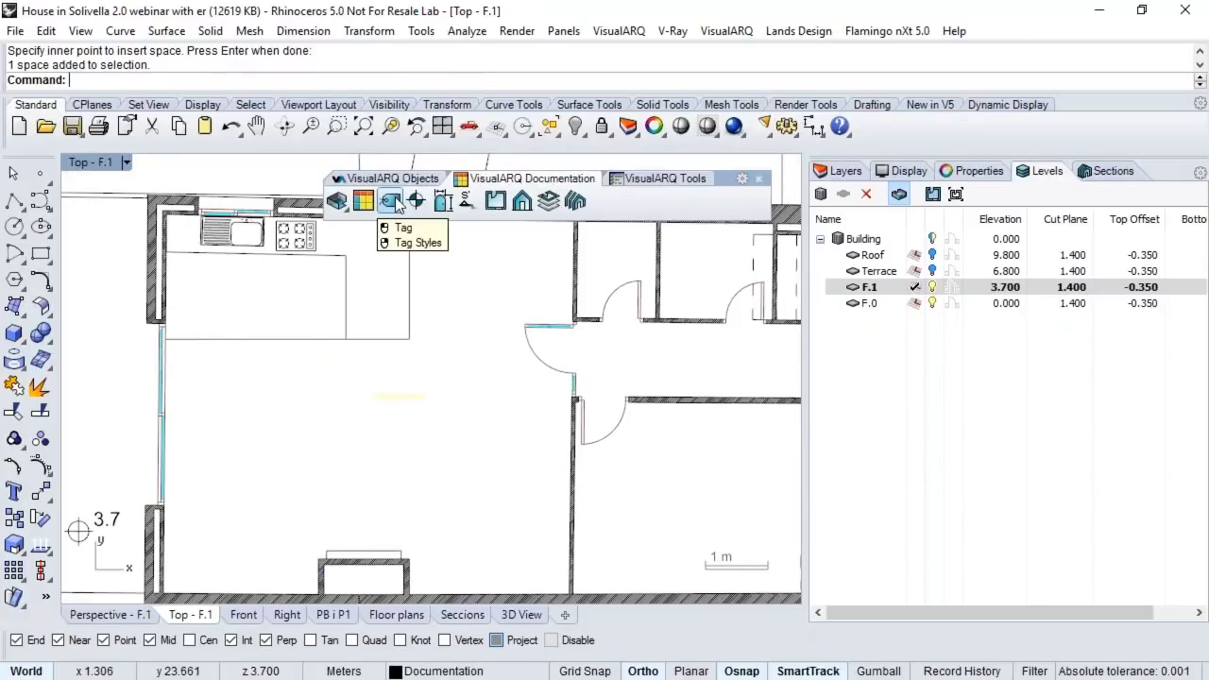
Step: Turn on the area display in the style of the selected Dinning room space
left_click(663, 177)
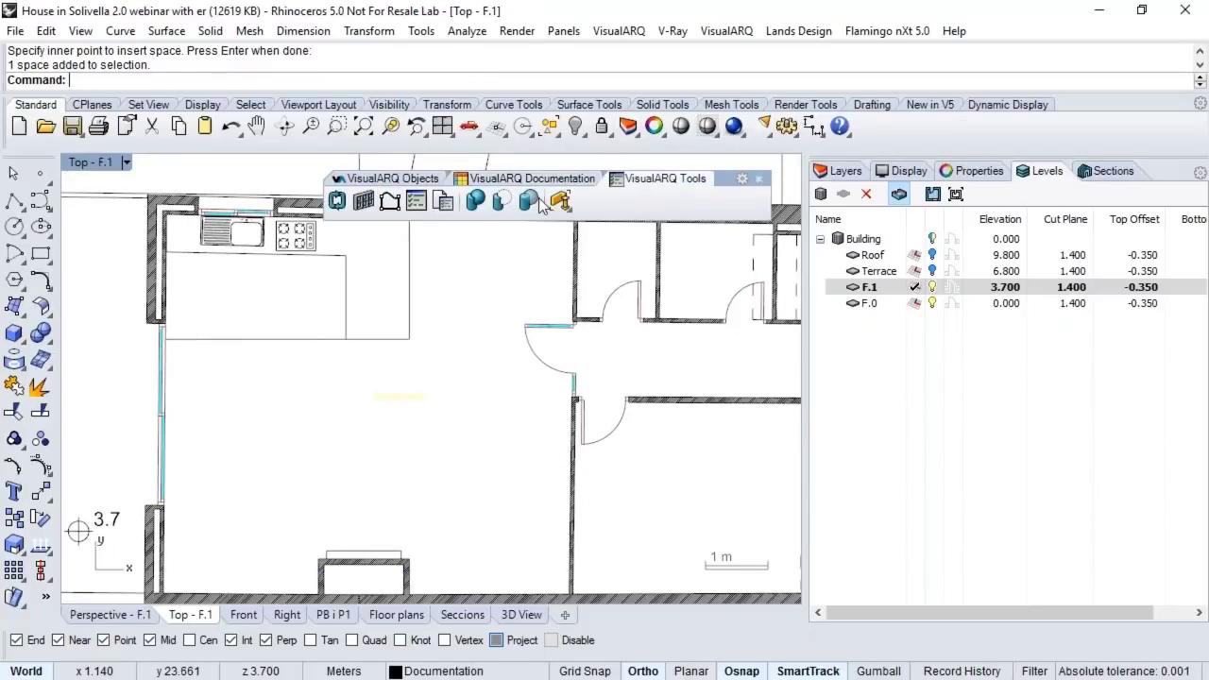
left_click(413, 203)
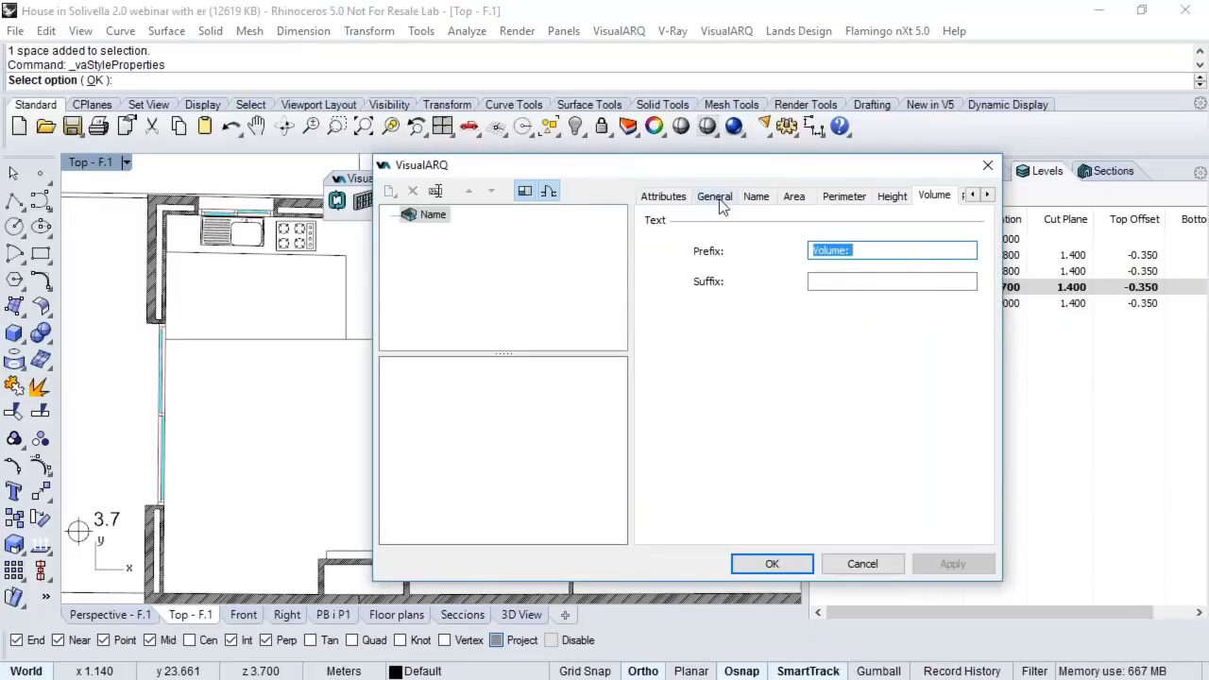
left_click(715, 196)
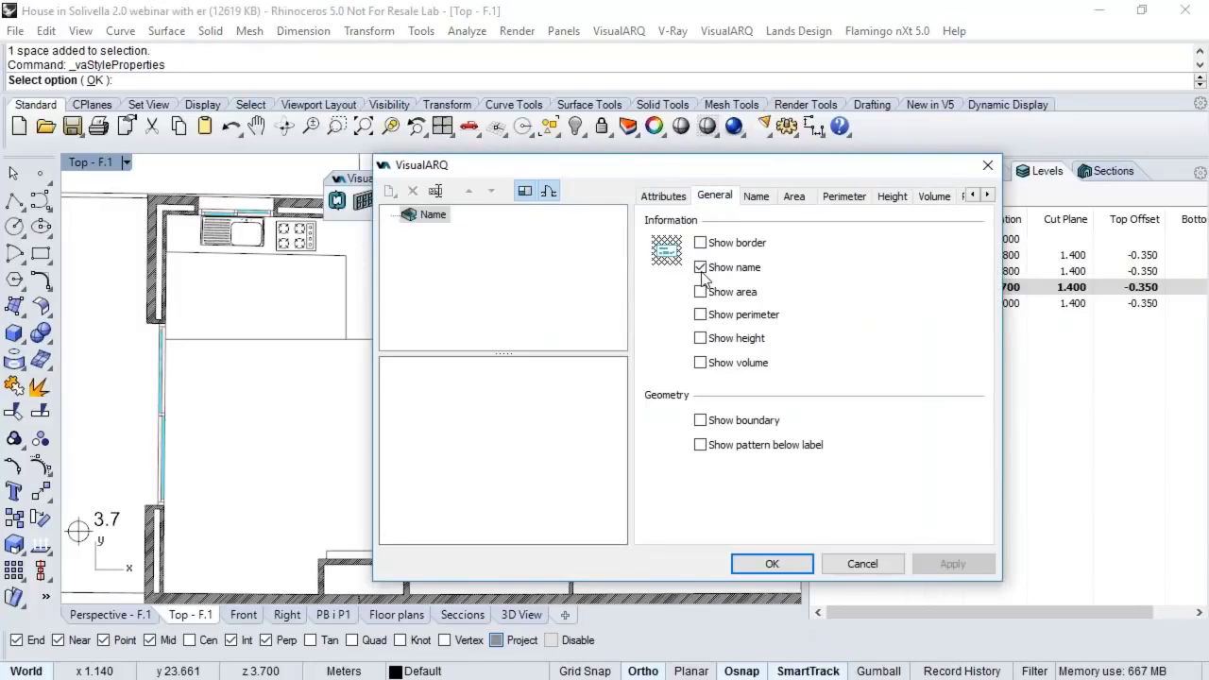
left_click(701, 292)
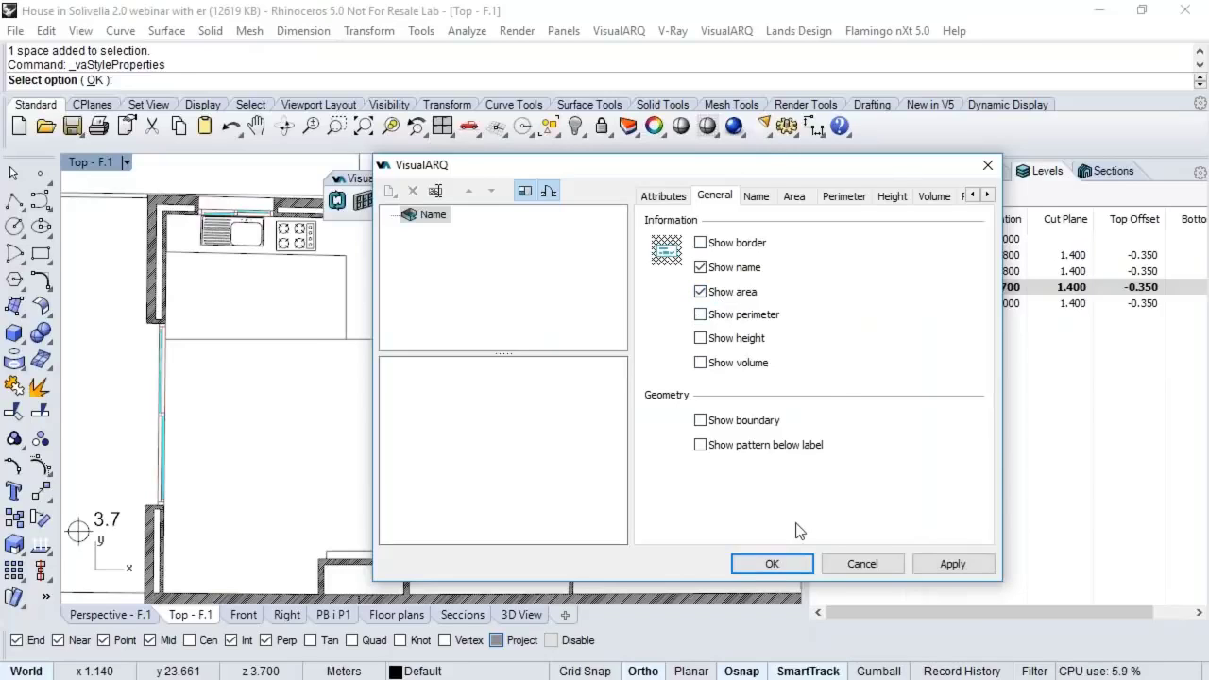
left_click(772, 563)
scroll(359, 392, "up", 3)
key("Left")
key("Up")
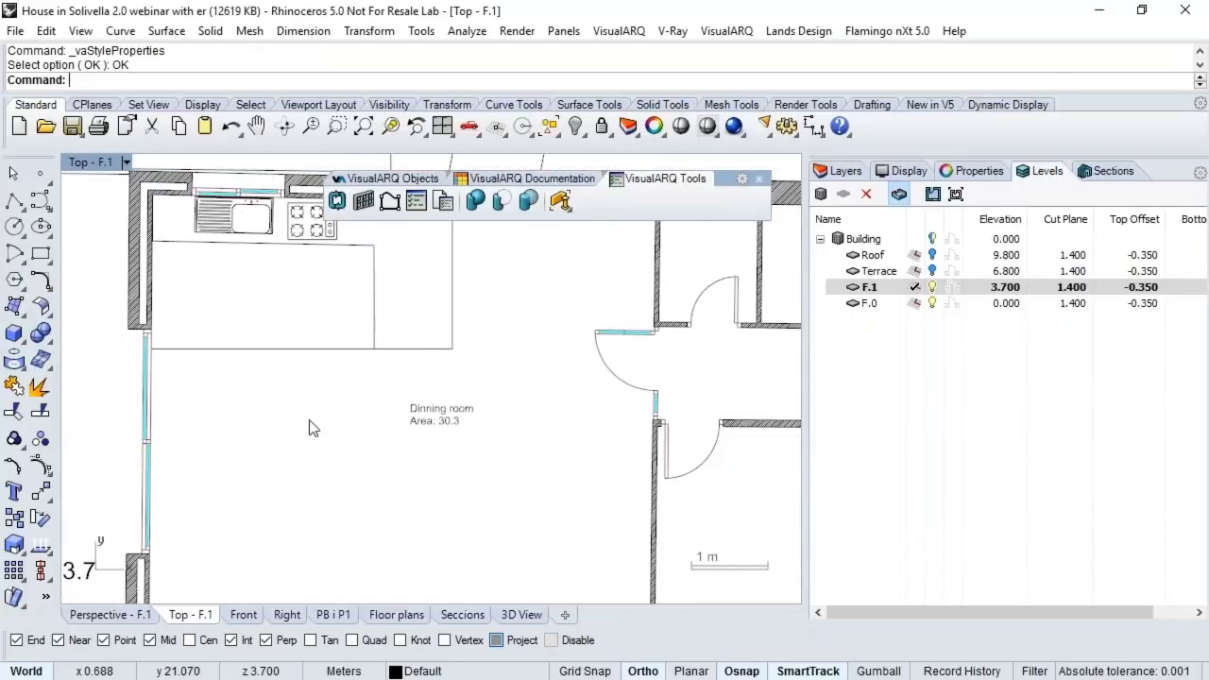
Step: Set the fireplace frame polysurface against the dining room wall as a spatial element in the perspective view
left_click(84, 612)
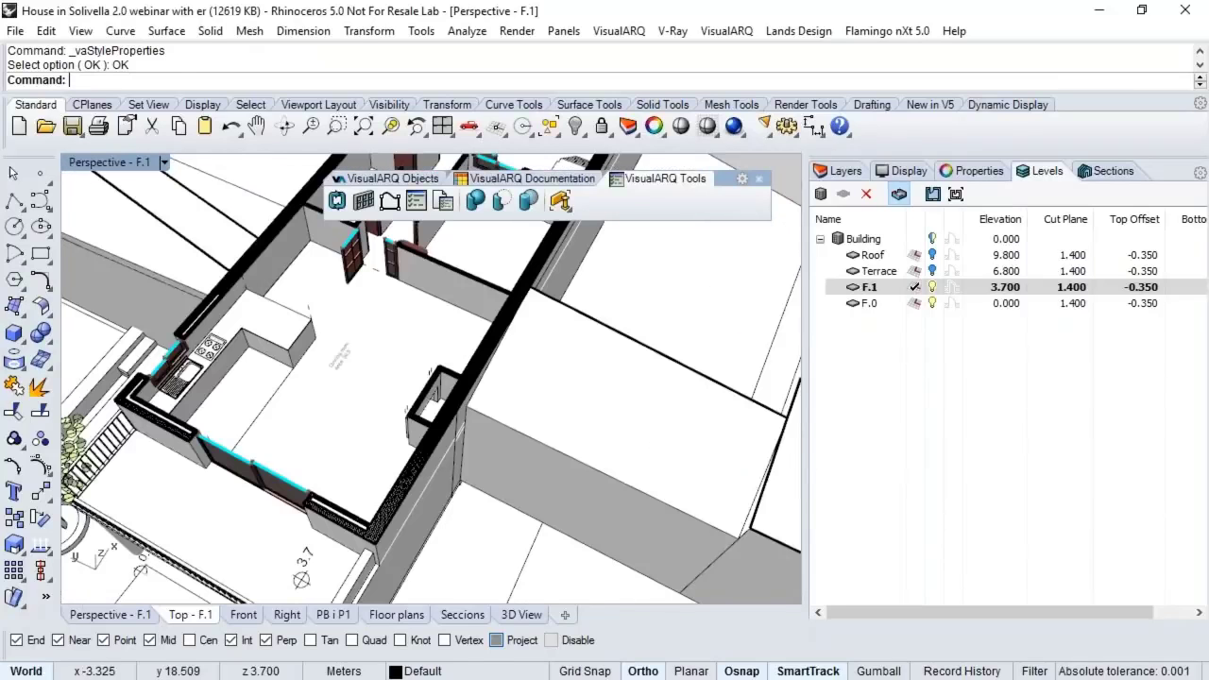
scroll(336, 326, "up", 3)
mouse_move(336, 326)
right_mouse_down()
mouse_move(397, 378)
mouse_move(601, 483)
mouse_move(582, 404)
mouse_move(491, 416)
mouse_move(357, 457)
right_mouse_up()
left_click(602, 485)
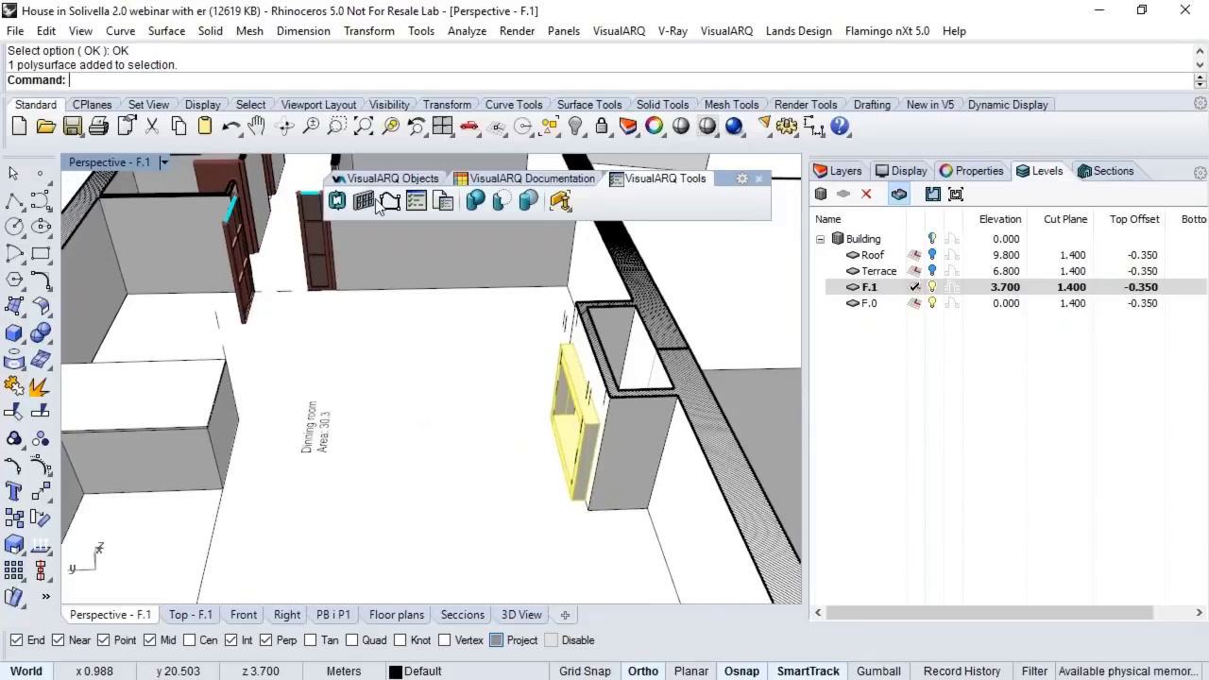
left_click(387, 179)
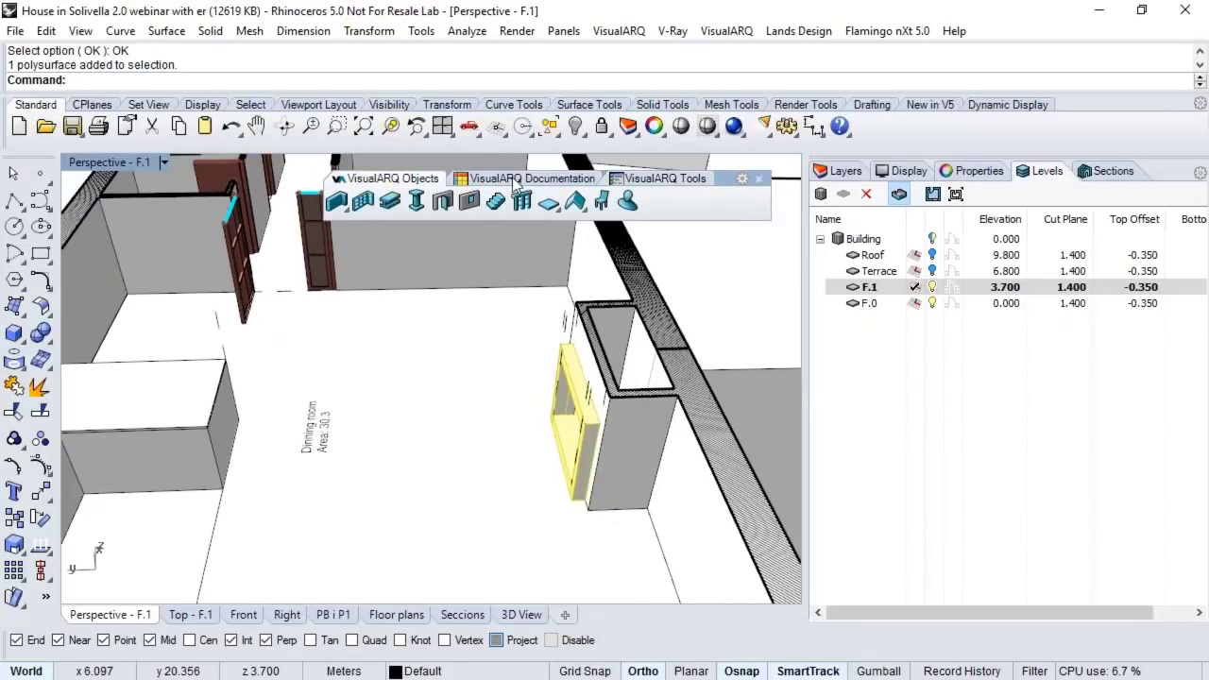
left_click(515, 180)
left_click(345, 212)
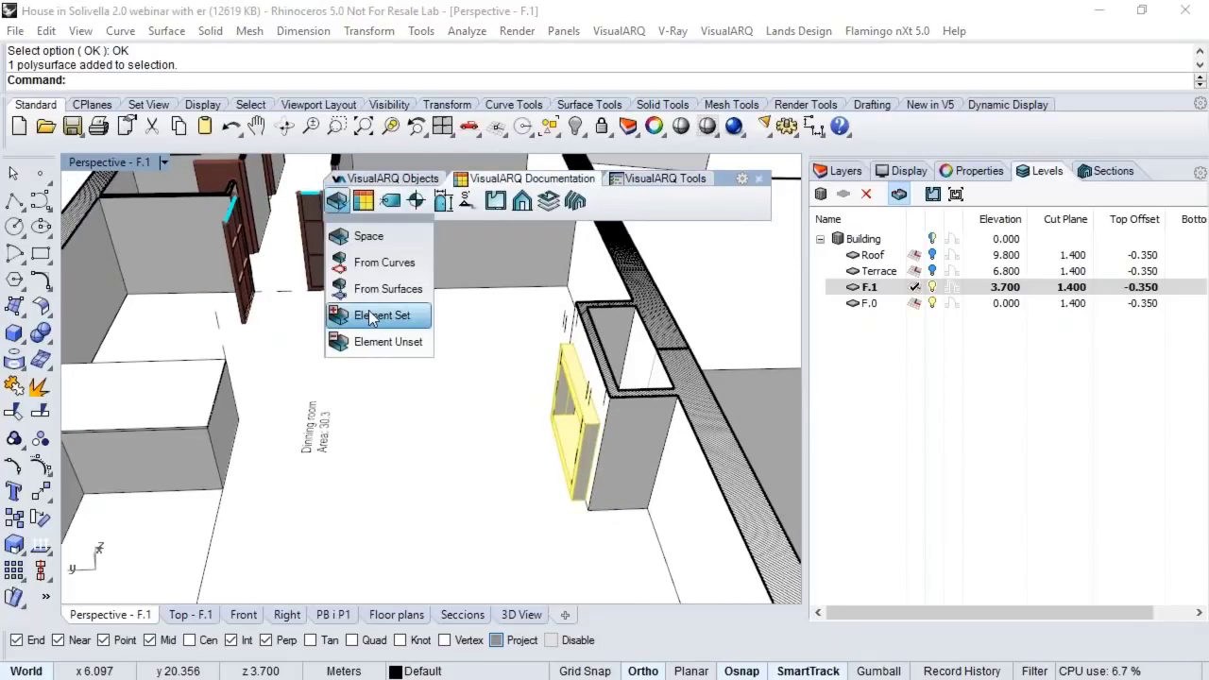
left_click(371, 318)
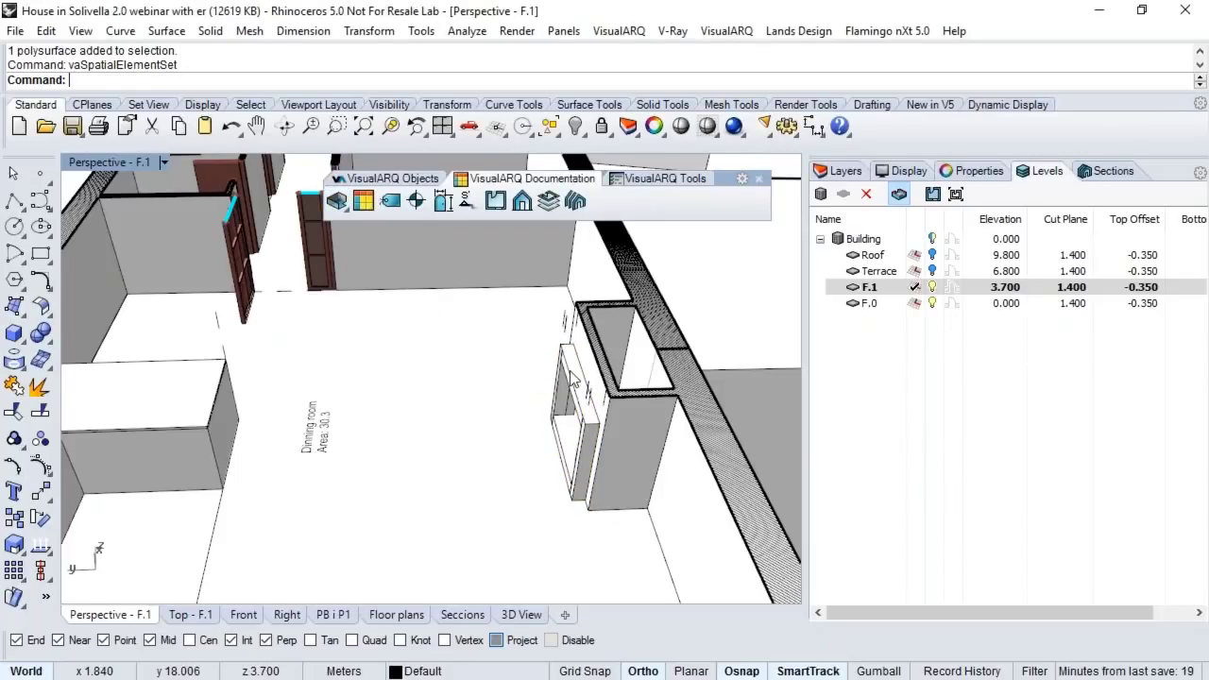
Step: Examine how the Dinning room space adapts around the fireplace frame by selecting each of them in the perspective view
left_click(581, 397)
right_click_drag(581, 396, 532, 413)
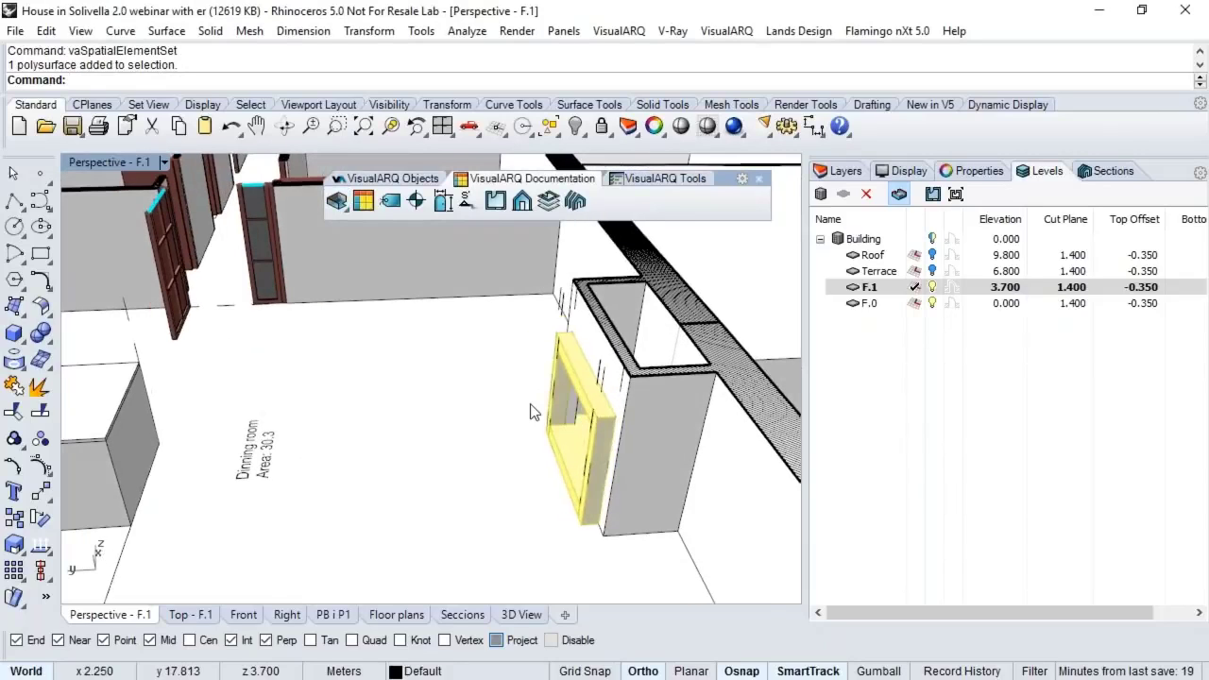
left_click(281, 470)
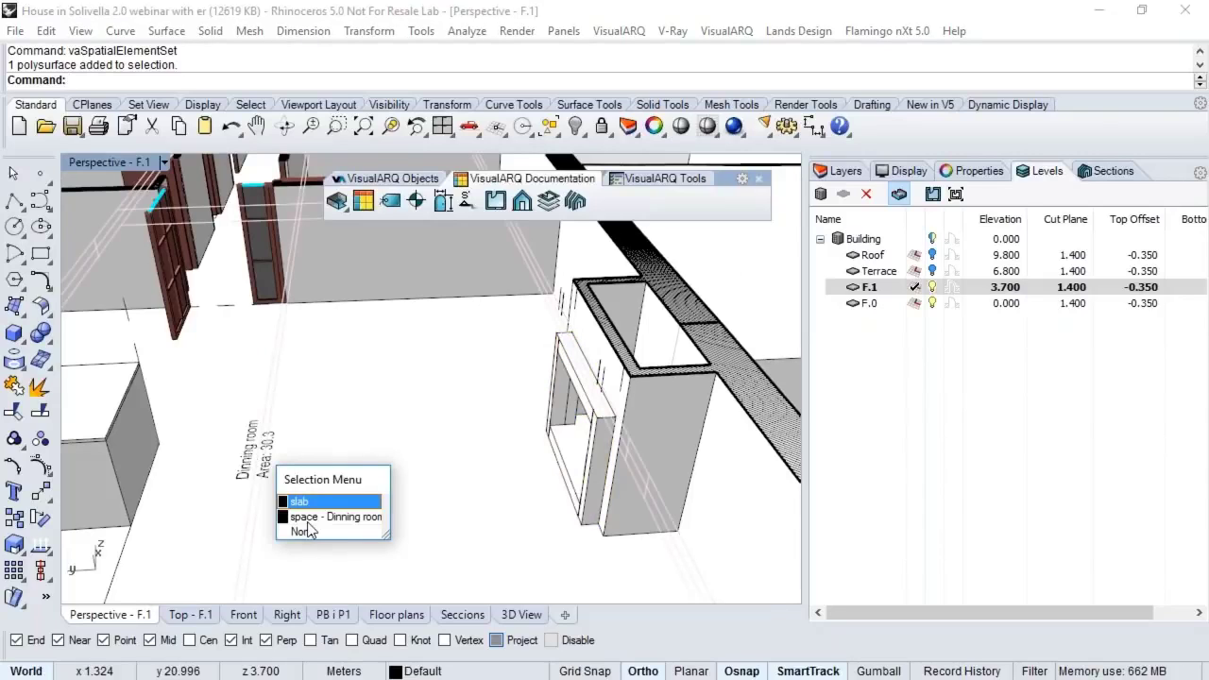
left_click(312, 522)
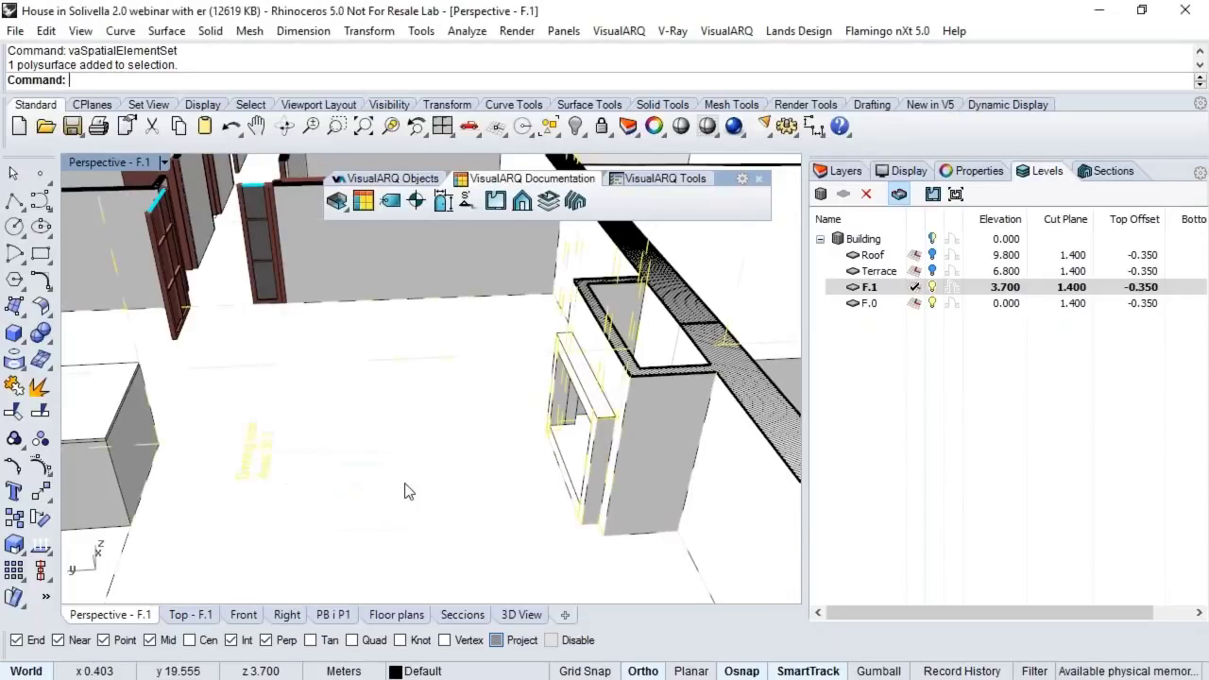
right_click_drag(404, 489, 516, 479)
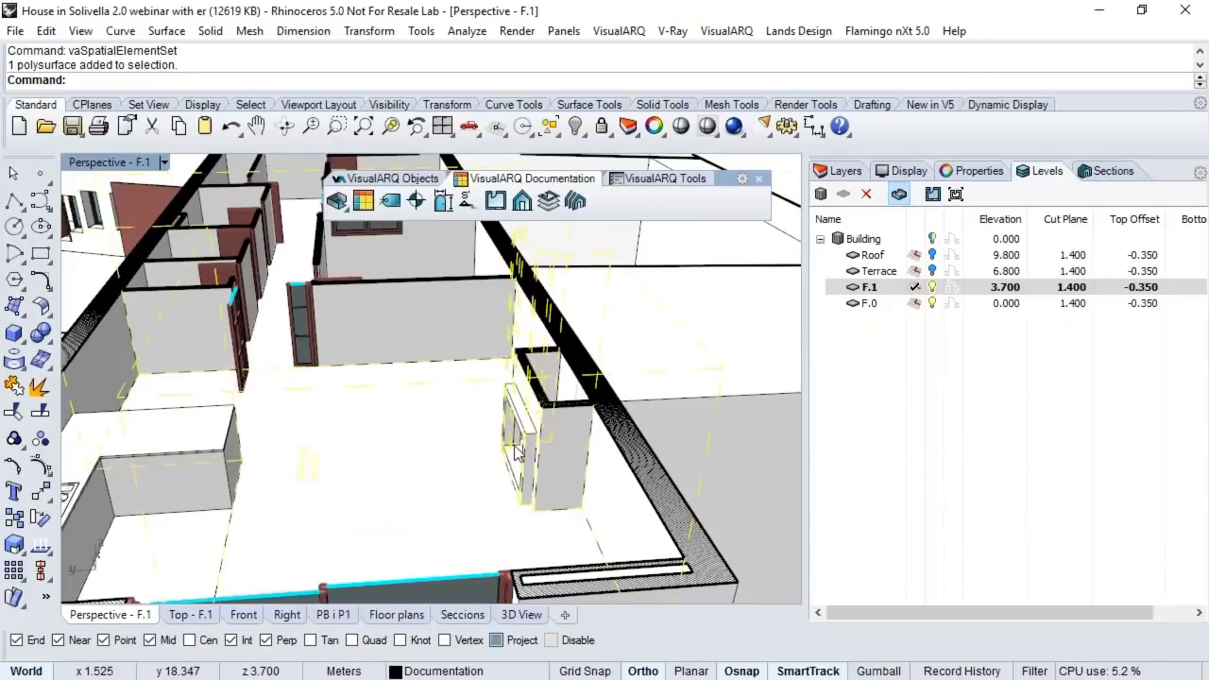
scroll(515, 452, "up", 2)
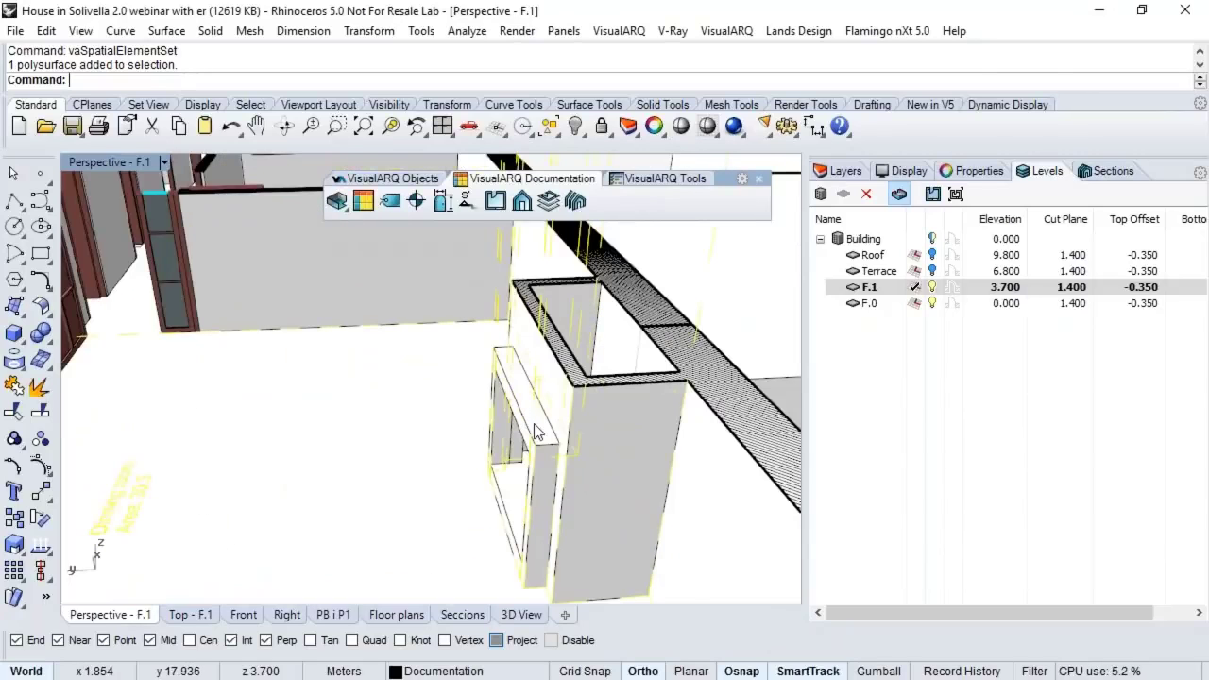
scroll(562, 397, "down", 1)
scroll(562, 396, "down", 3)
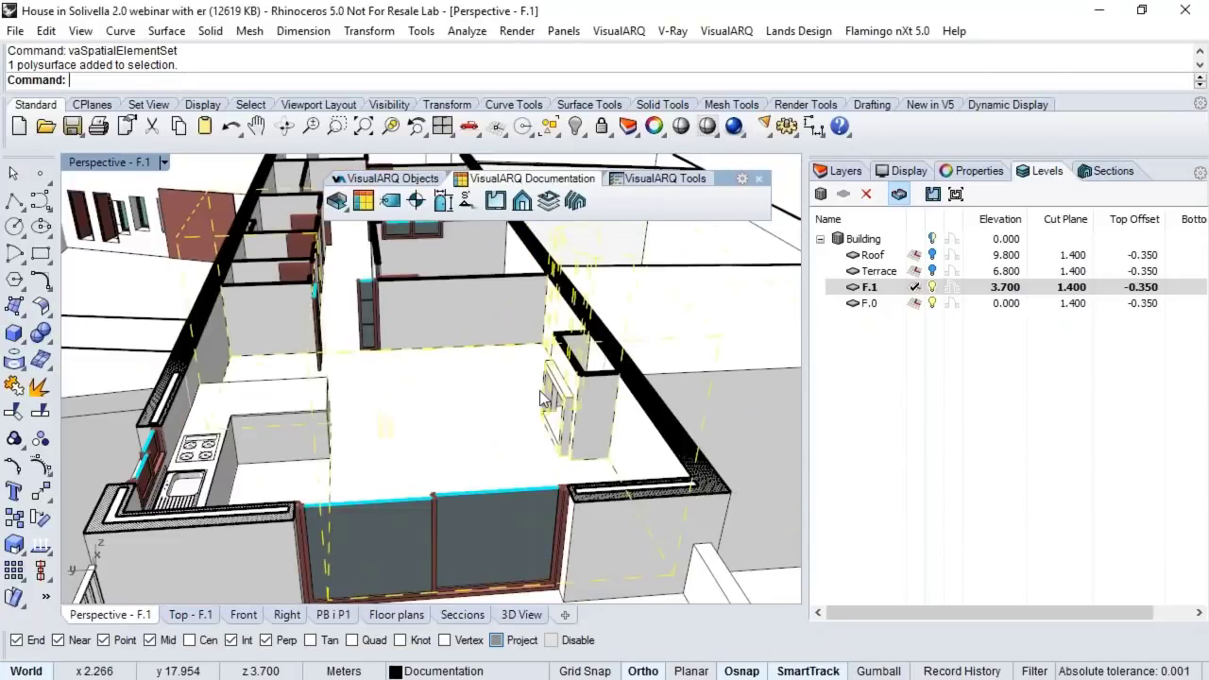
scroll(515, 407, "up", 3)
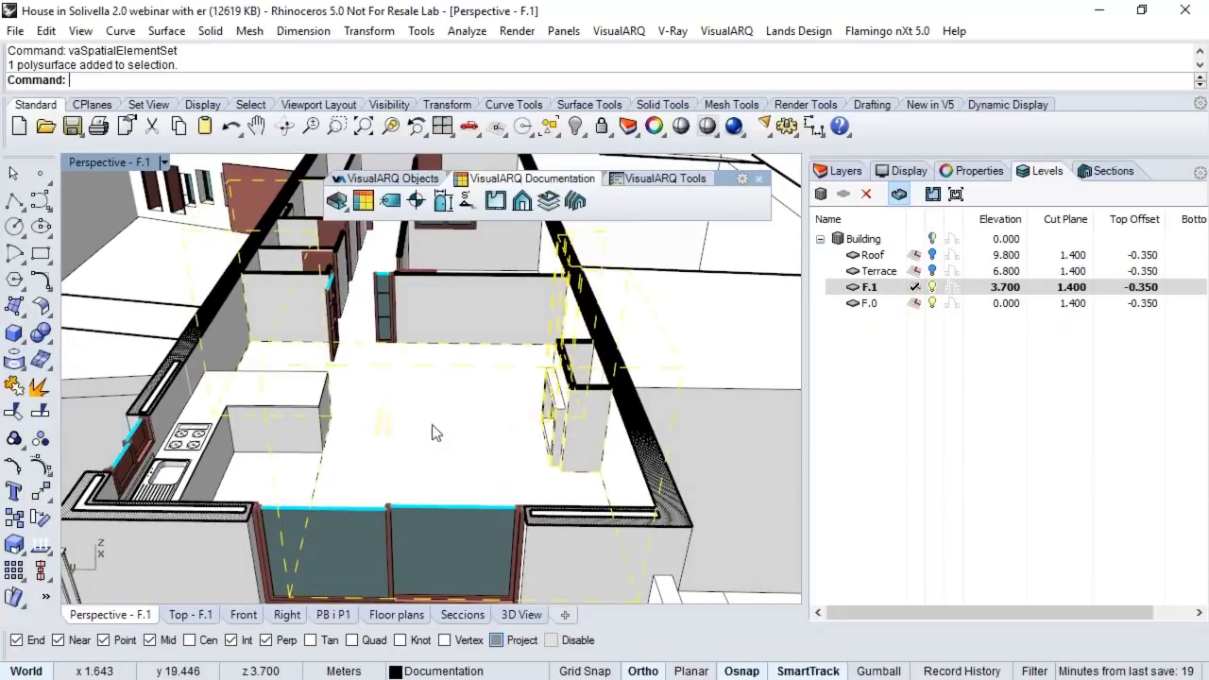
scroll(434, 432, "up", 2)
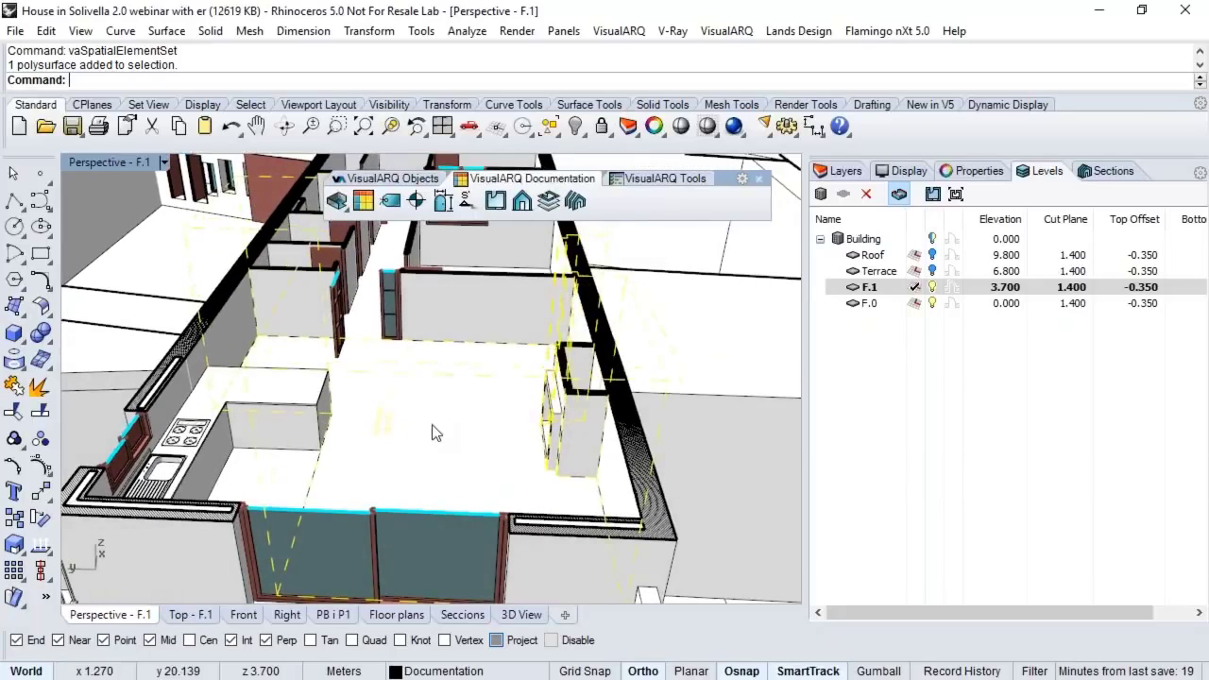
left_click(346, 210)
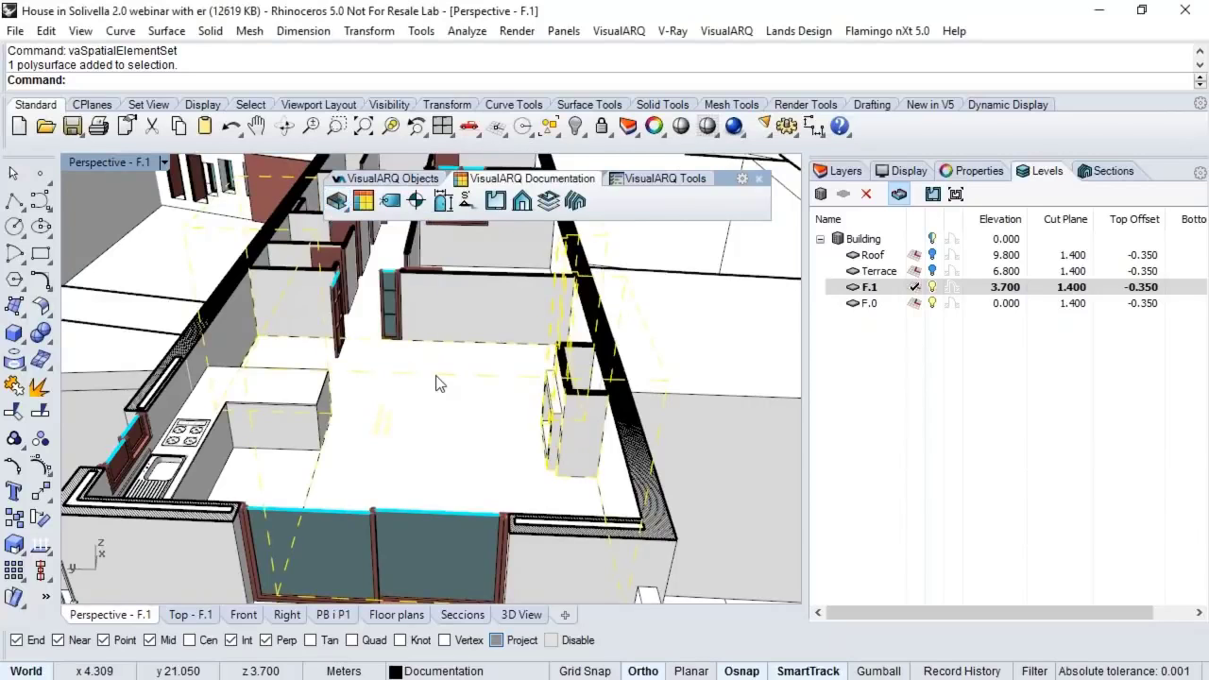
key("Escape")
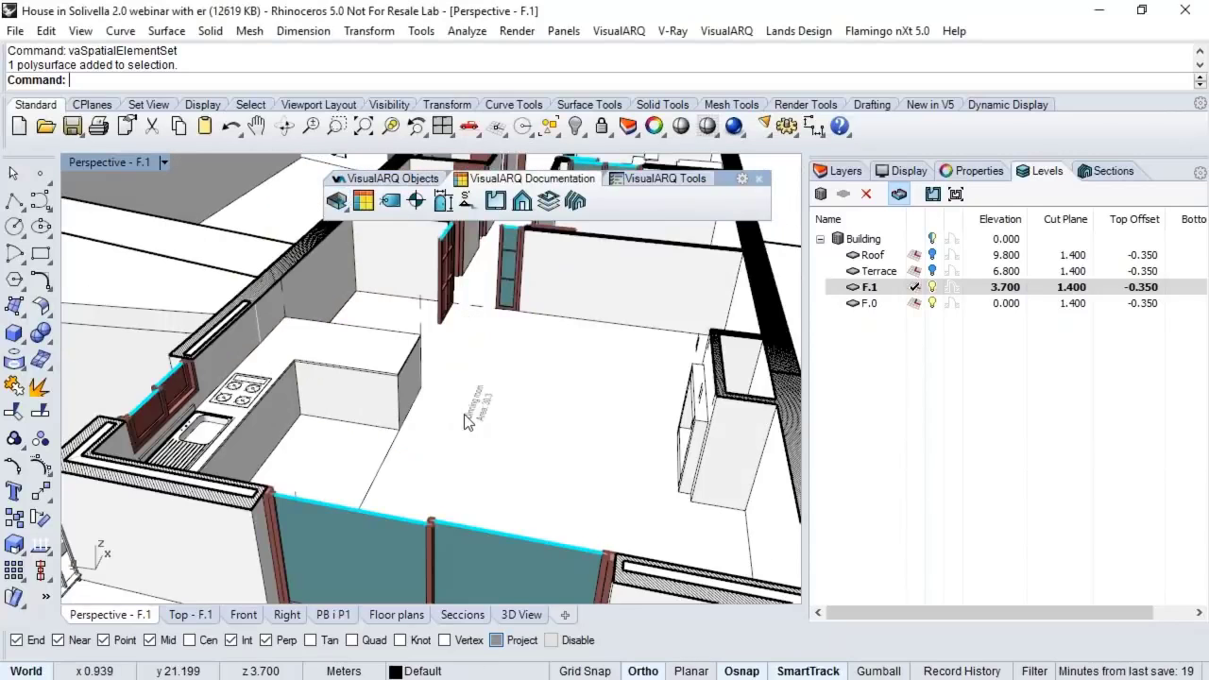
Step: Review the area, perimeter, volume and height in the VisualARQ properties of the Dinning room space
left_click(469, 416)
right_click_drag(463, 351, 510, 558)
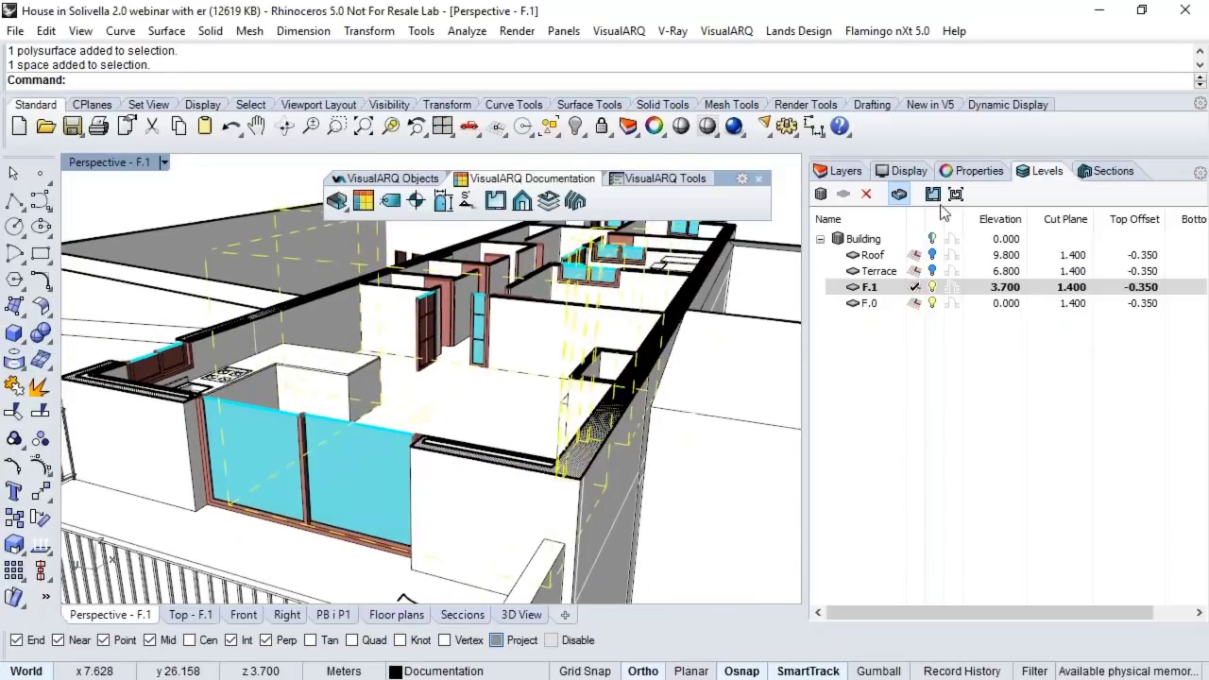
left_click(1001, 176)
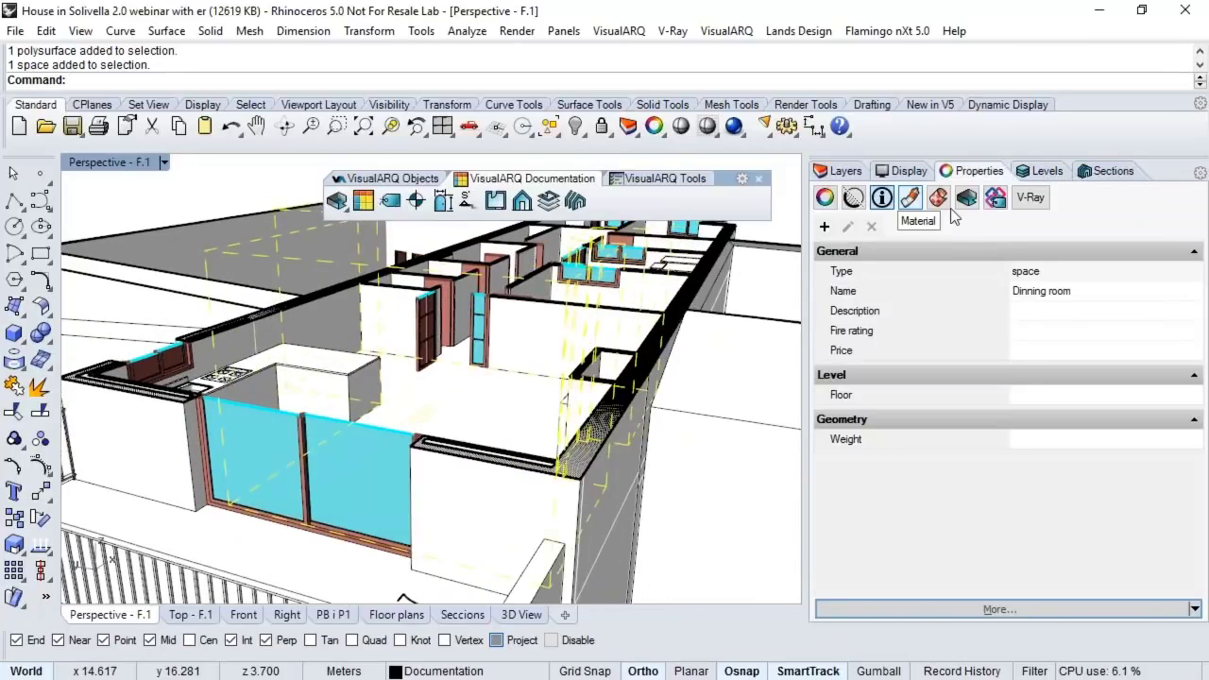
left_click(967, 196)
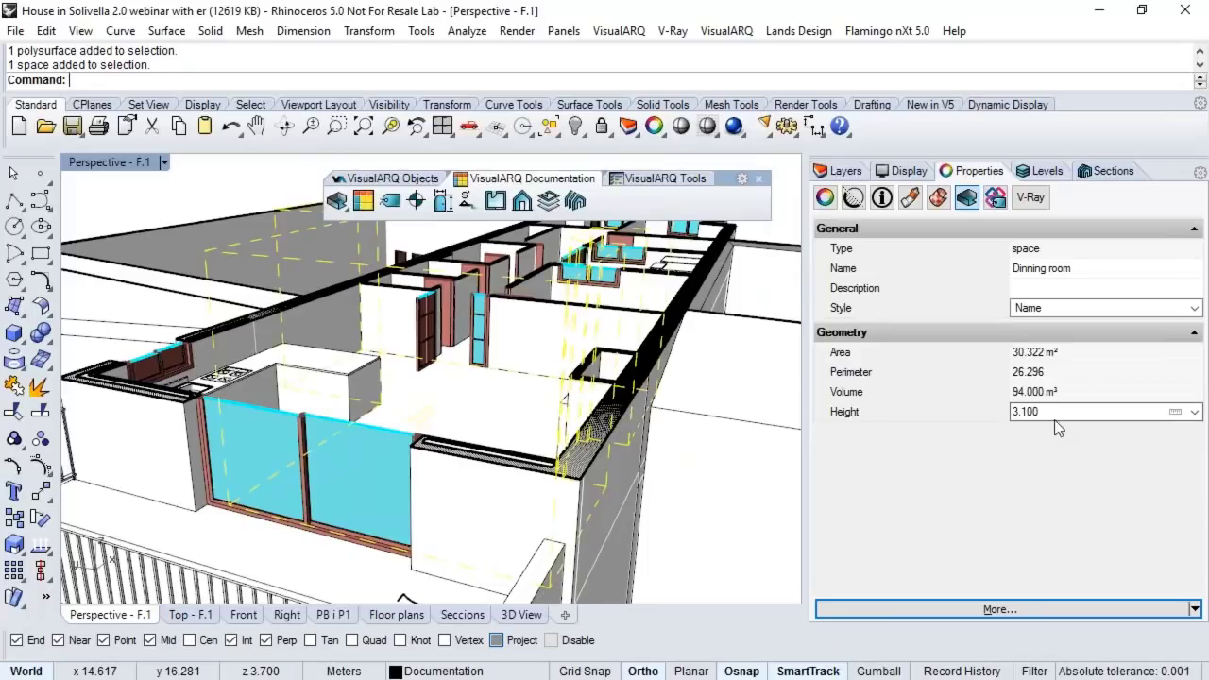
scroll(239, 426, "down", 2)
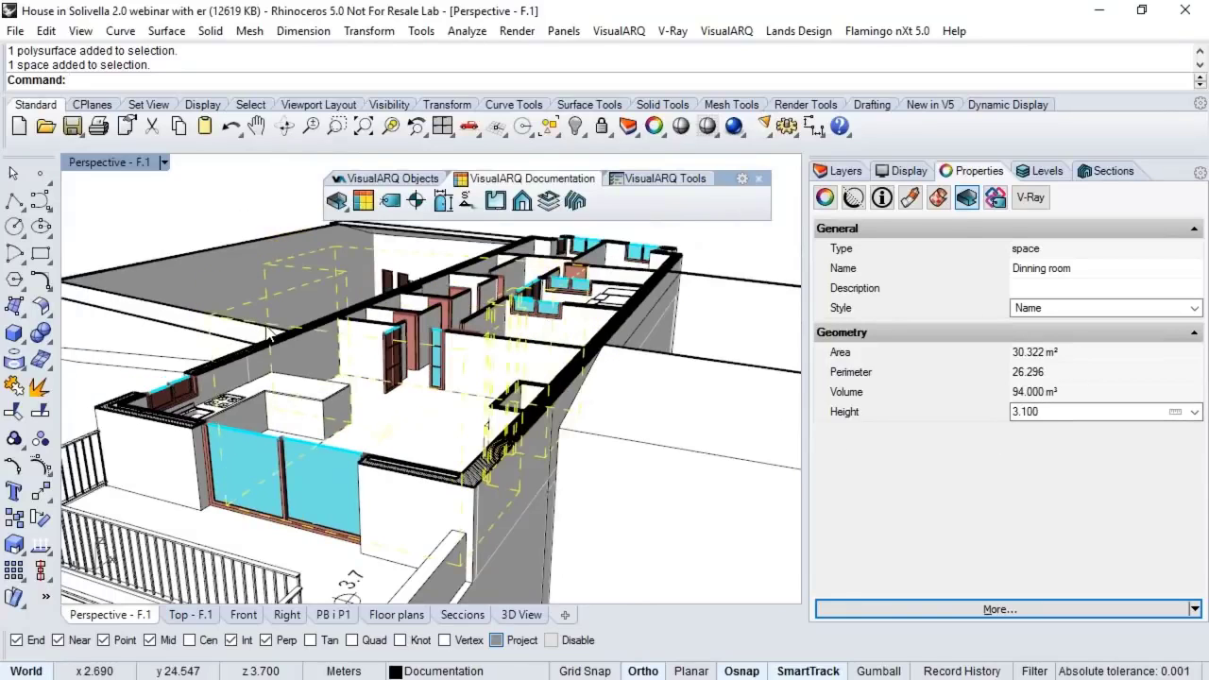
key("Escape")
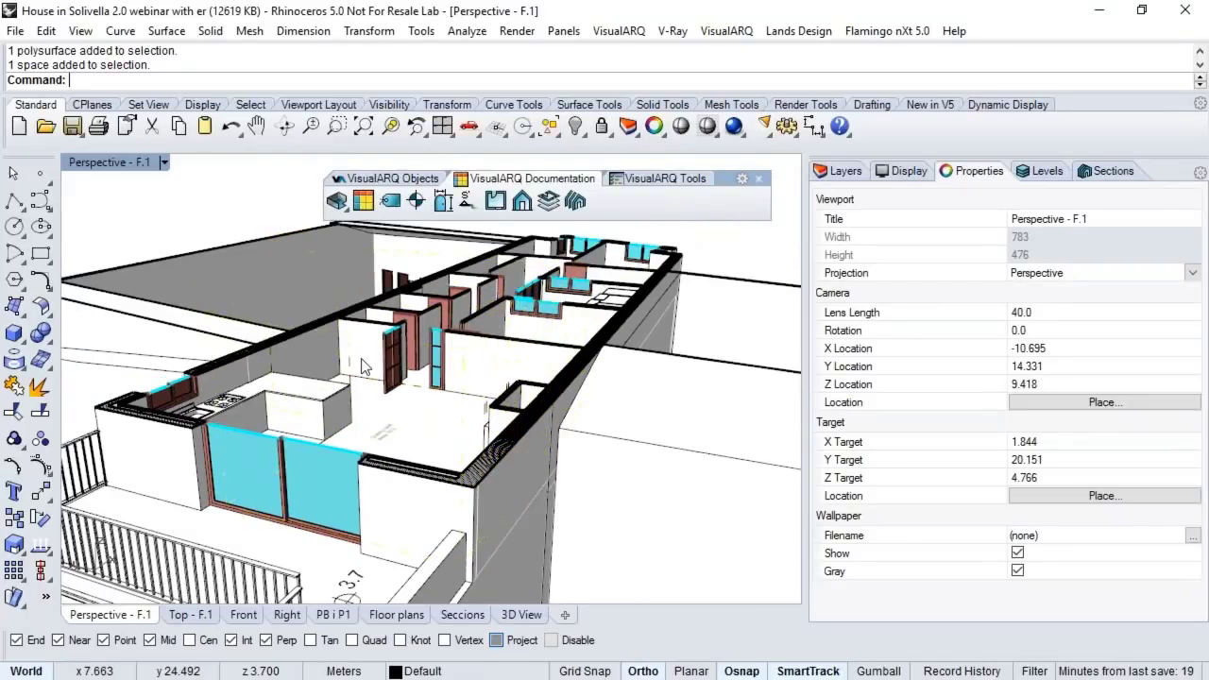
right_click_drag(362, 367, 383, 387)
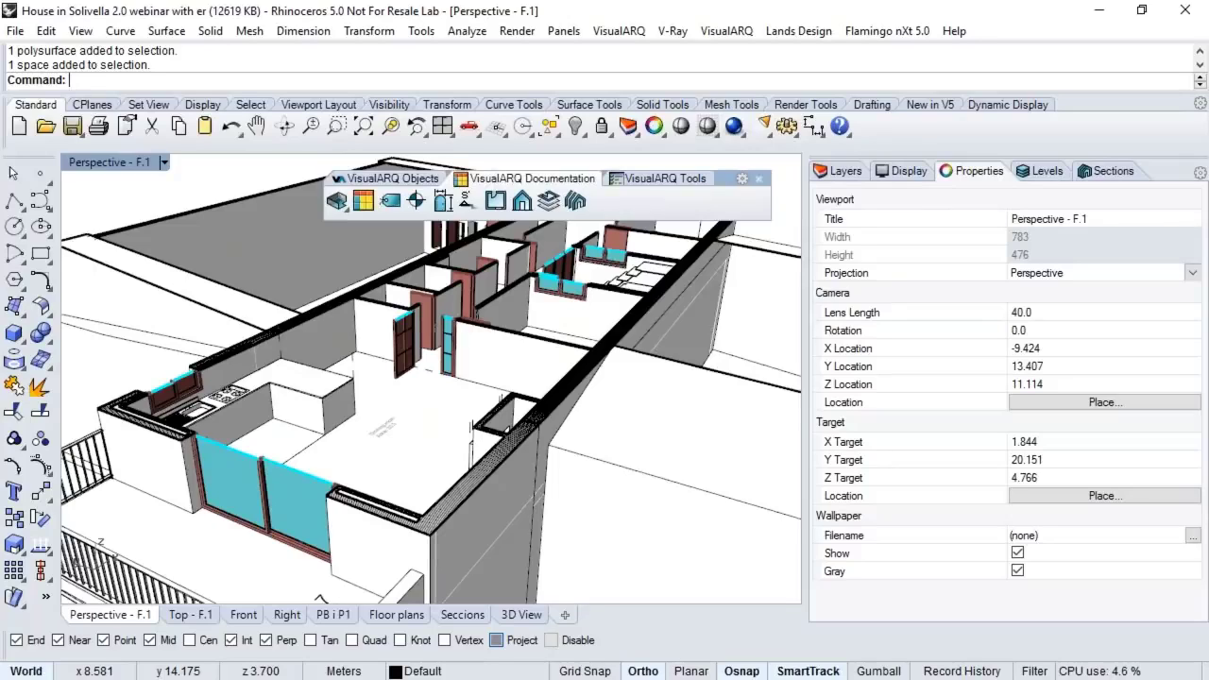
Step: Switch to the VisualARQ website in the browser and open the VisualARQ 2.0 Beta download page
key("alt+Tab")
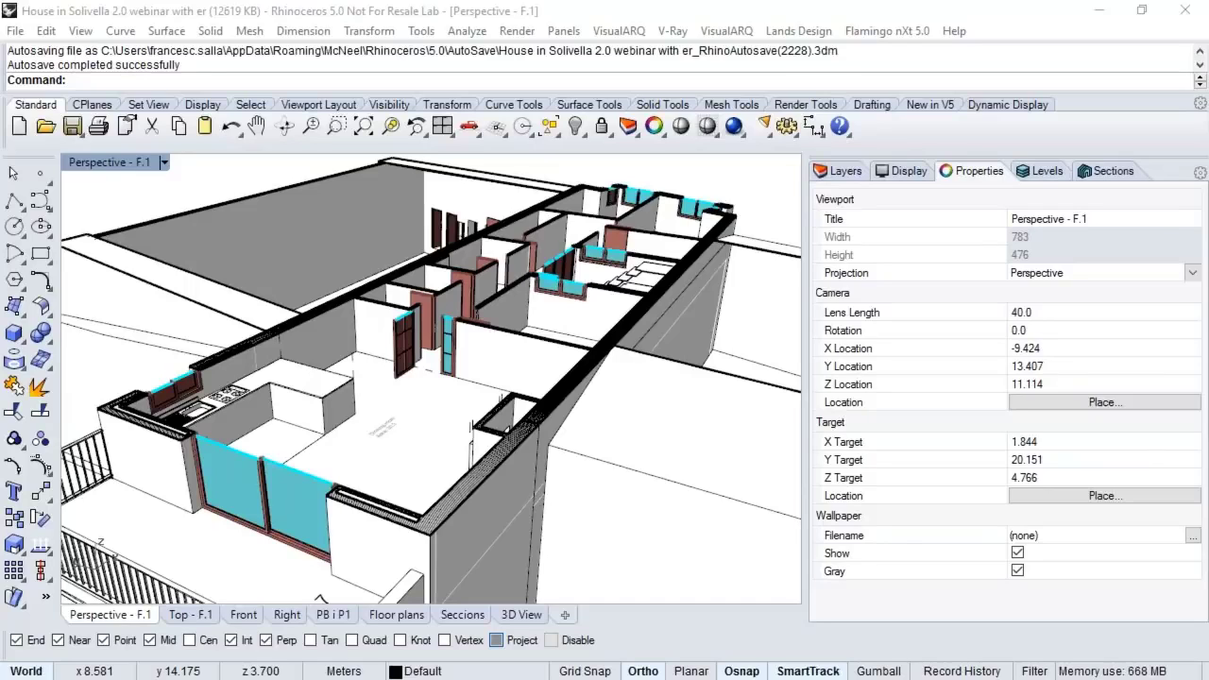
key("alt+Tab")
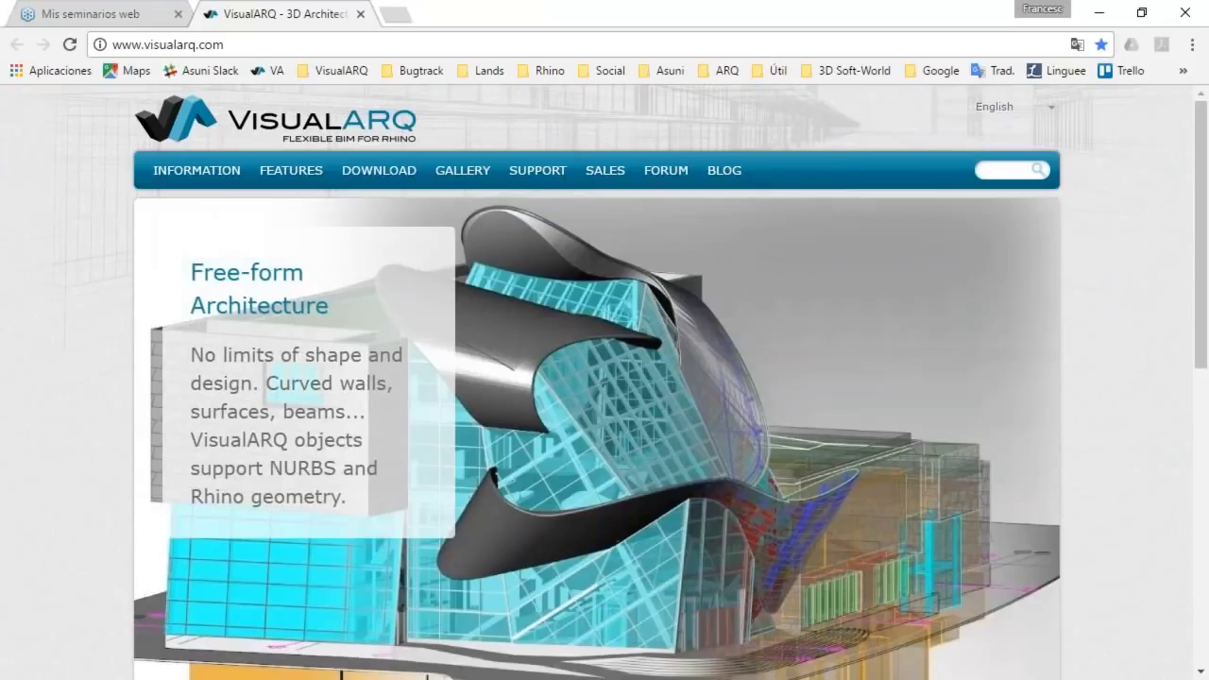
mouse_move(379, 170)
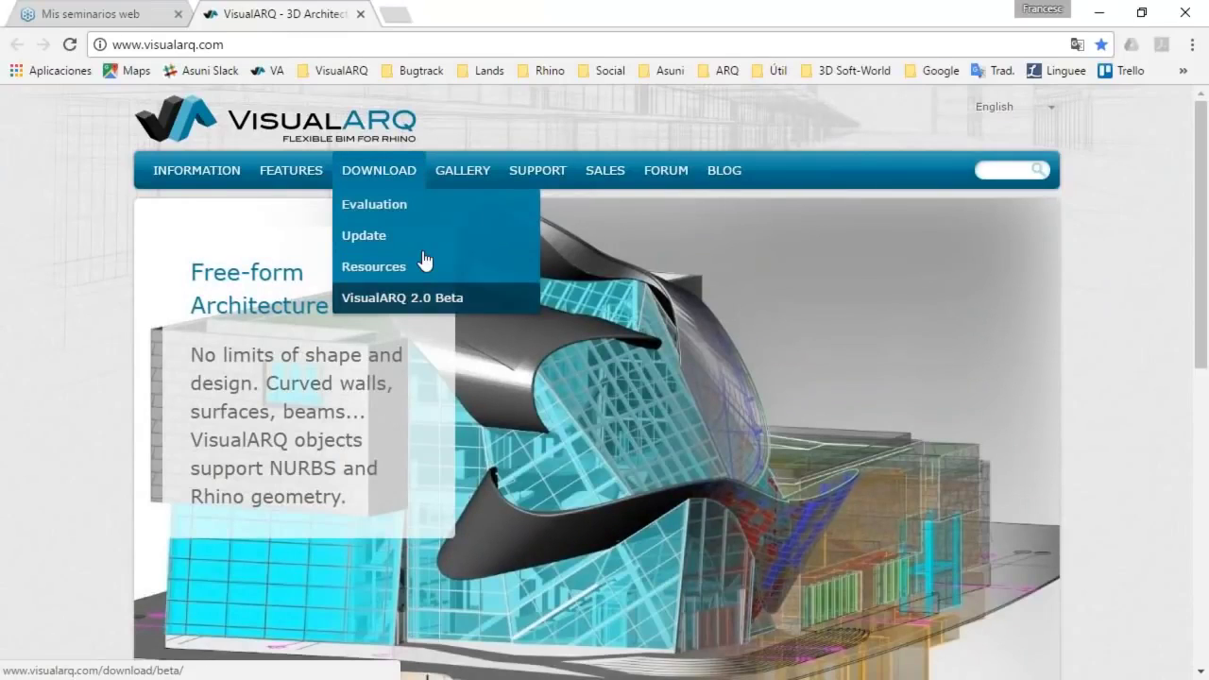
left_click(415, 298)
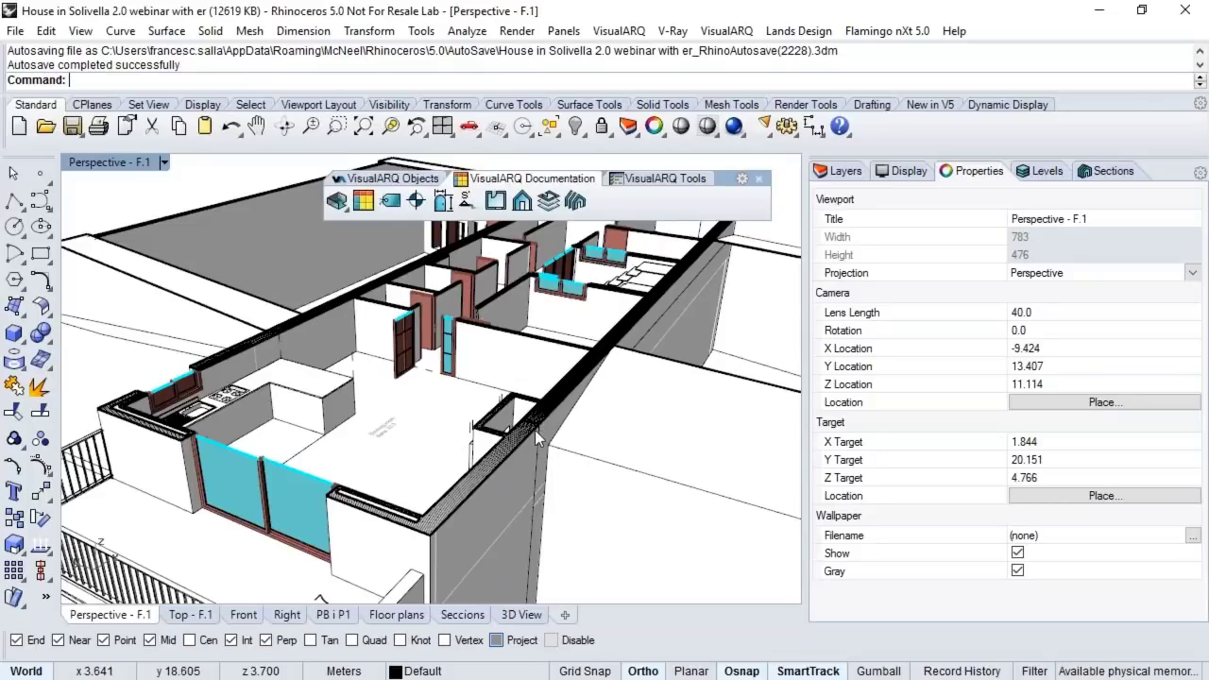
scroll(534, 430, "down", 3)
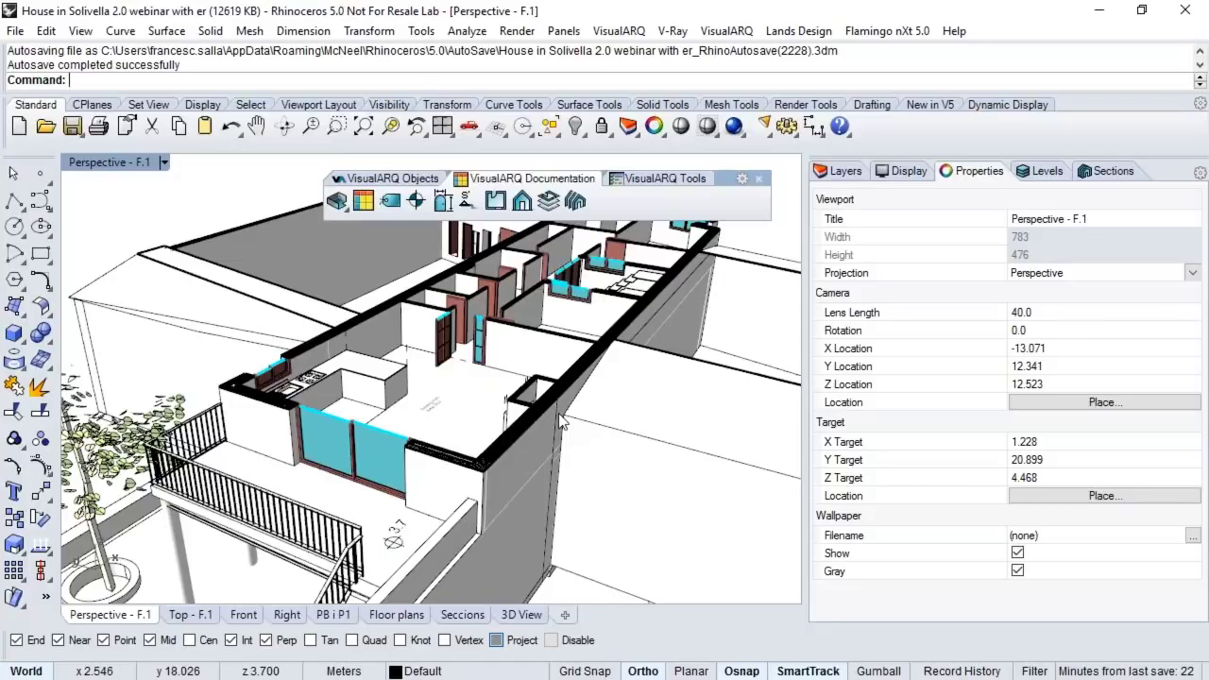
right_click_drag(545, 417, 635, 378, "shift")
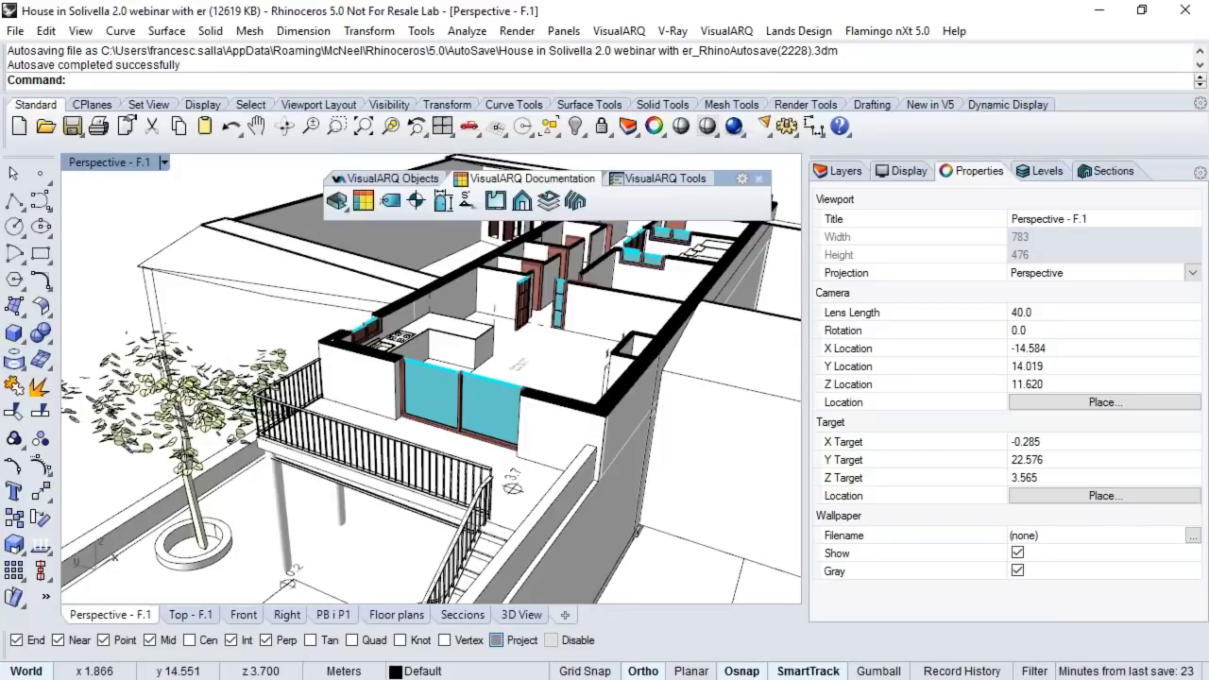
left_click(758, 177)
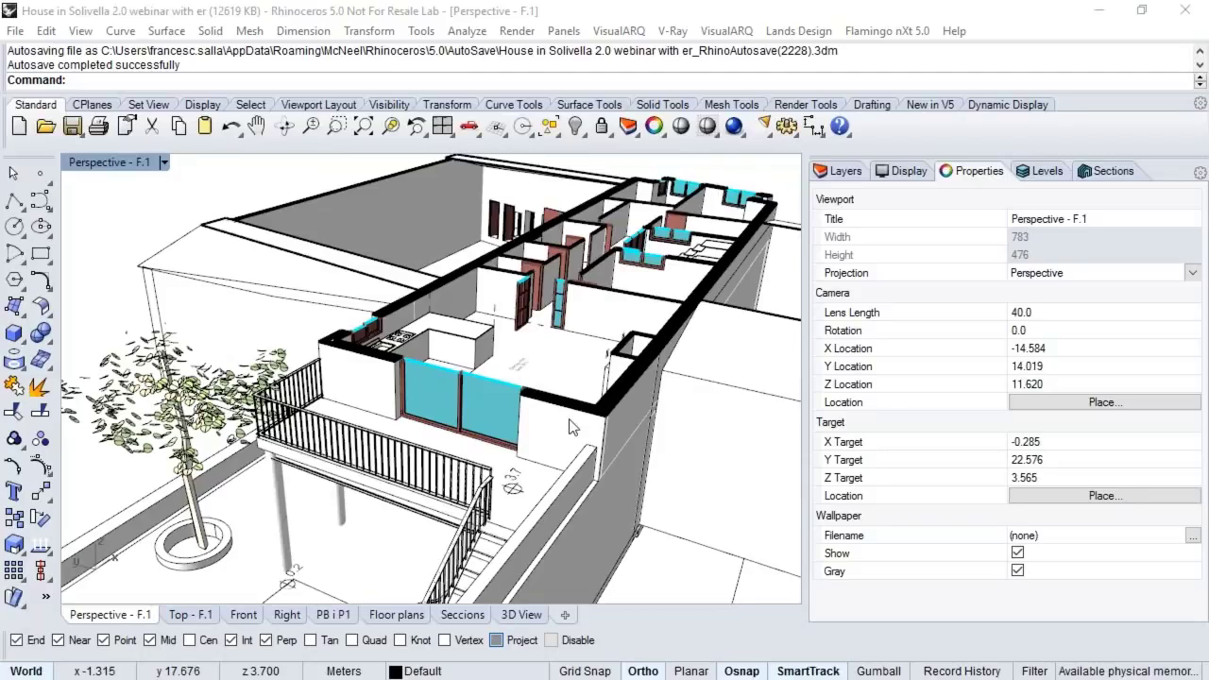
Step: Delete the Old Warehouse block instance beside the house and disable the level F.1 cut plane in the perspective view
right_click_drag(565, 418, 405, 444)
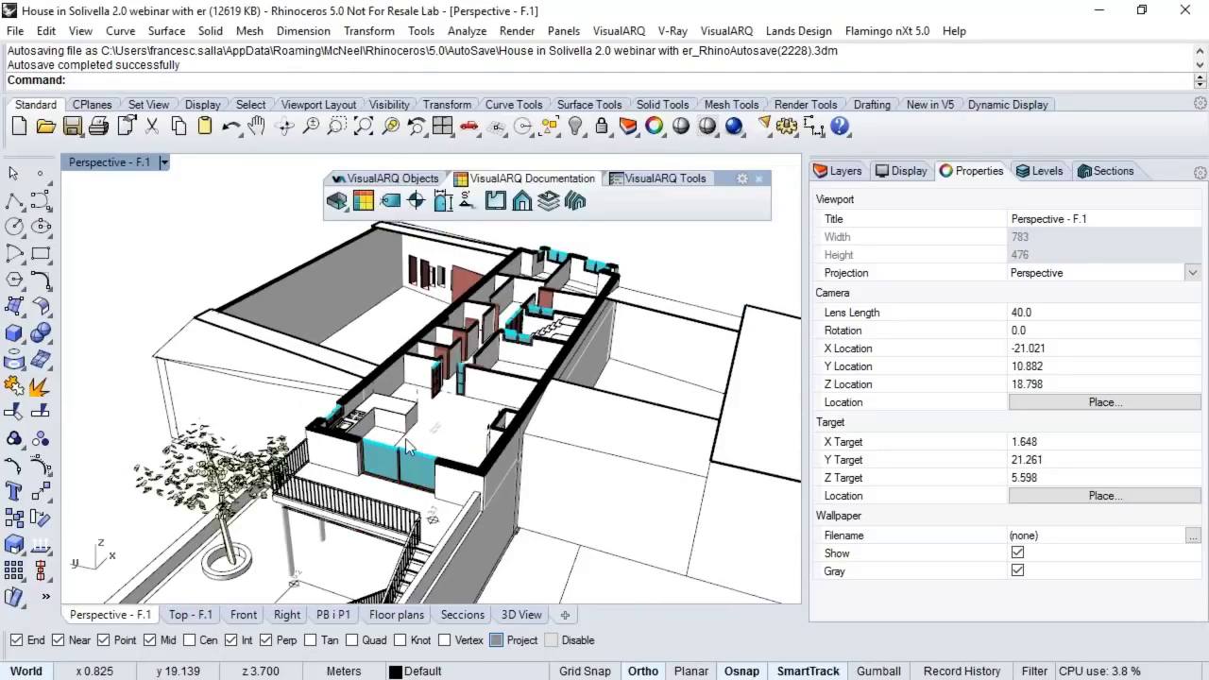
right_click_drag(406, 444, 462, 397)
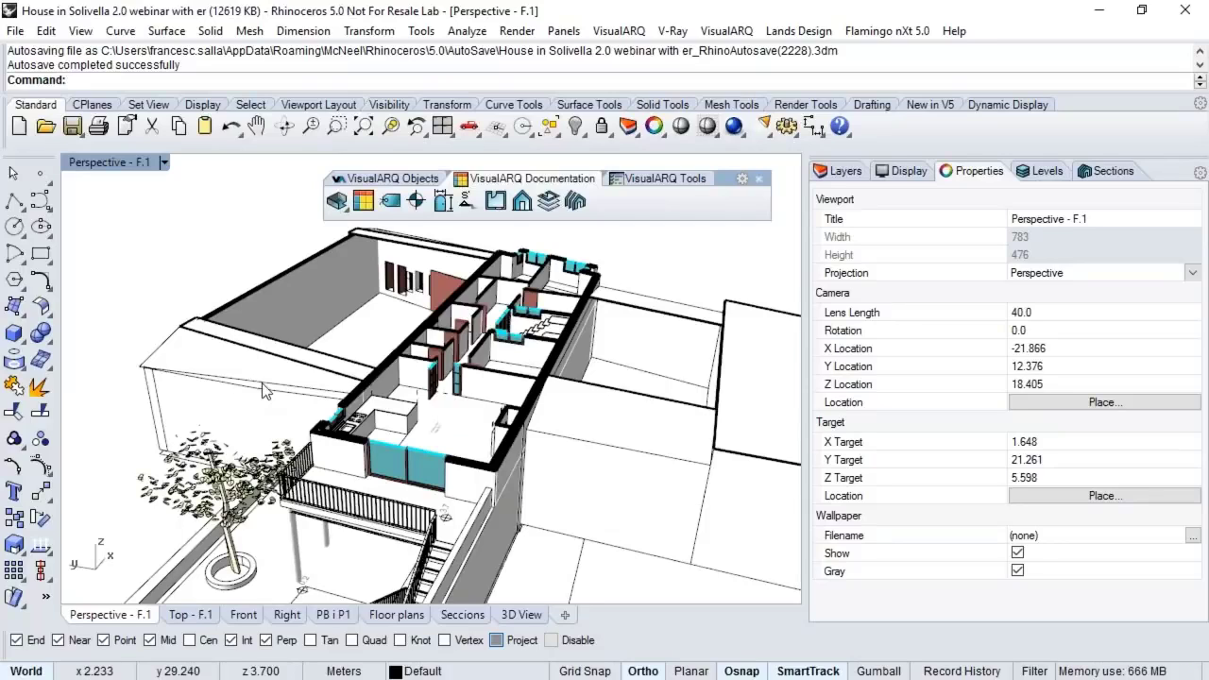
left_click(206, 410)
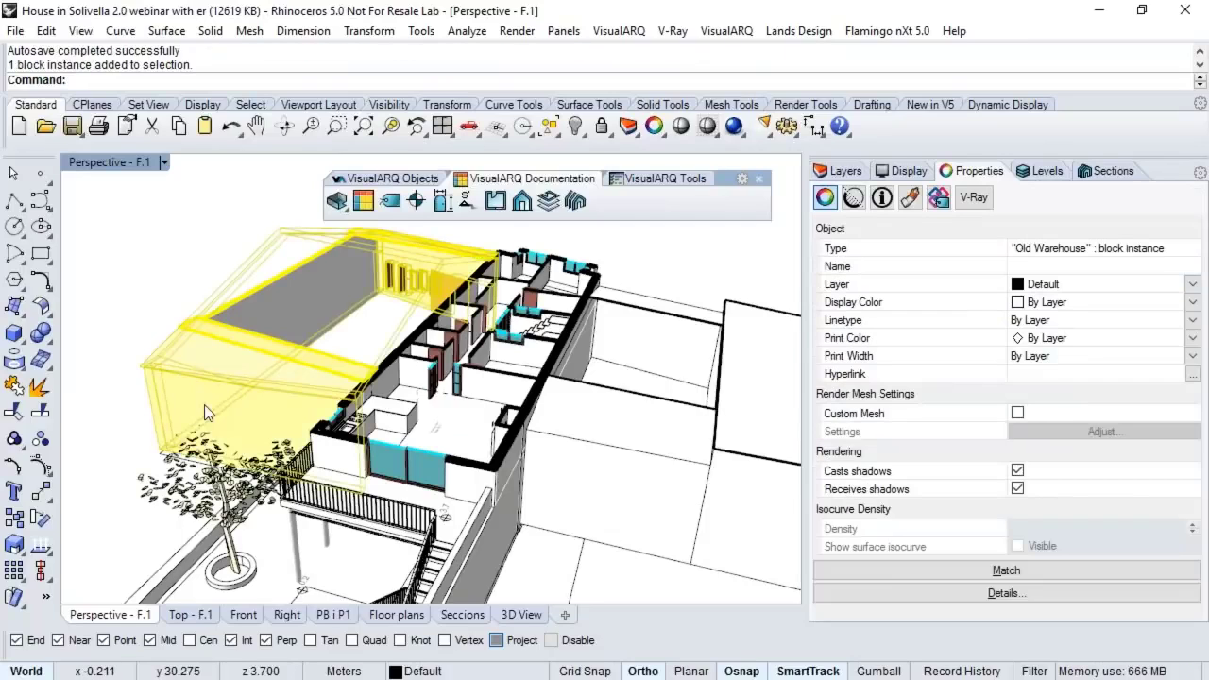
mouse_move(510, 408)
right_mouse_down()
mouse_move(517, 446)
mouse_move(466, 385)
mouse_move(486, 380)
mouse_move(365, 399)
mouse_move(434, 406)
right_mouse_up()
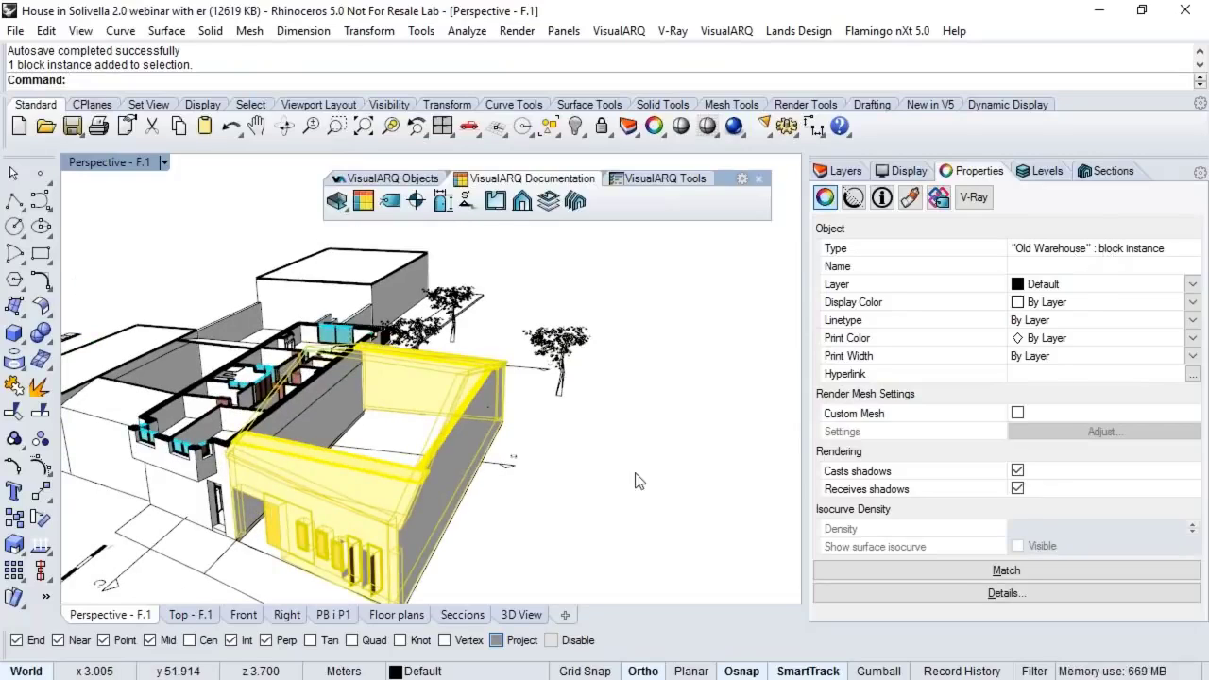
right_click_drag(634, 481, 556, 419)
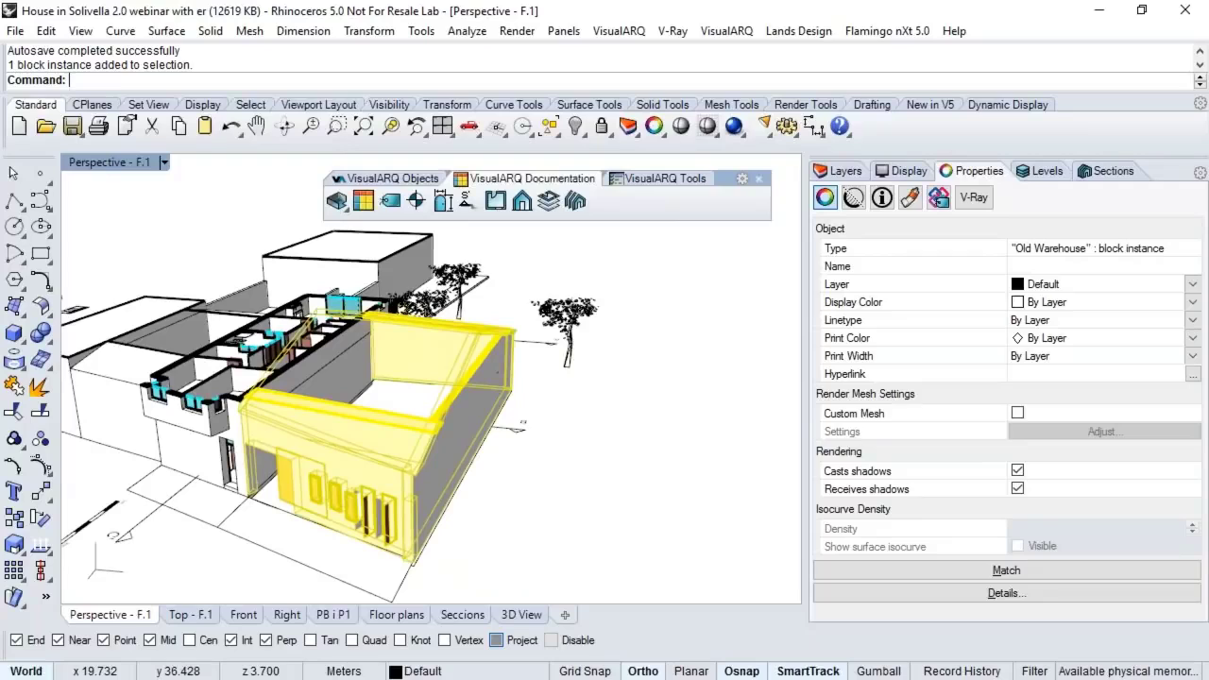
key("Delete")
left_click(1039, 171)
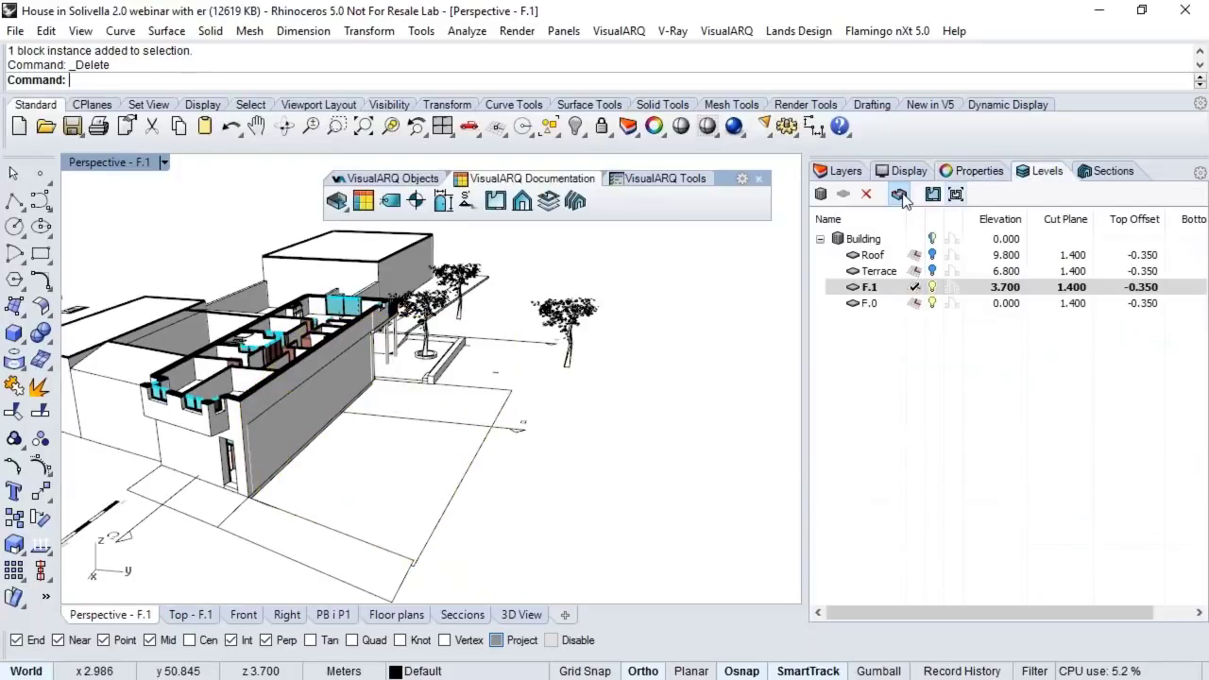
left_click(899, 194)
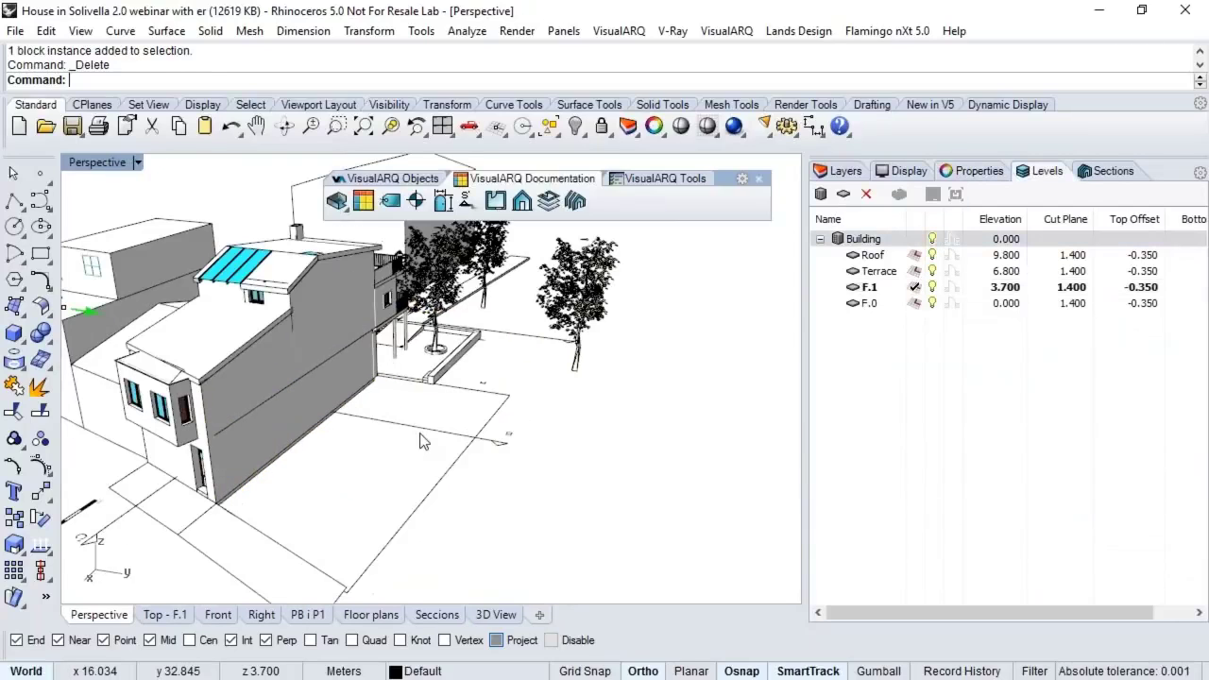
Step: Start inserting a block and choose the Old Warehouse file from the Webinar VA 2.0 folder as its source
left_click(15, 30)
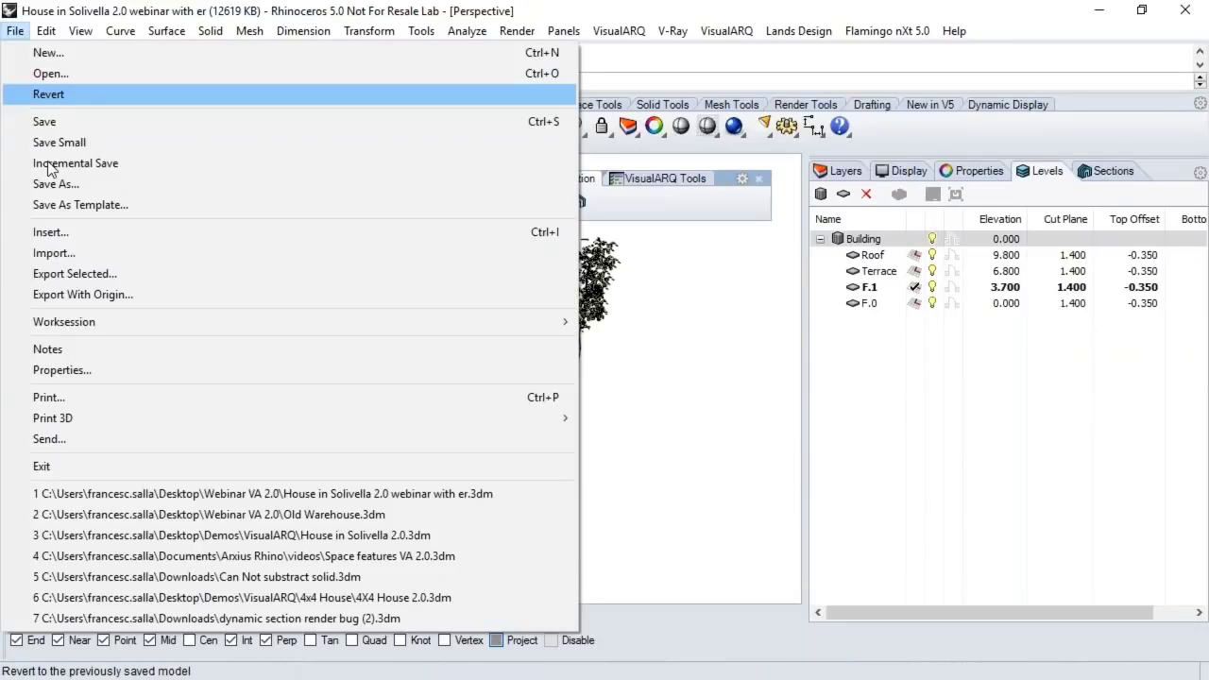
left_click(63, 231)
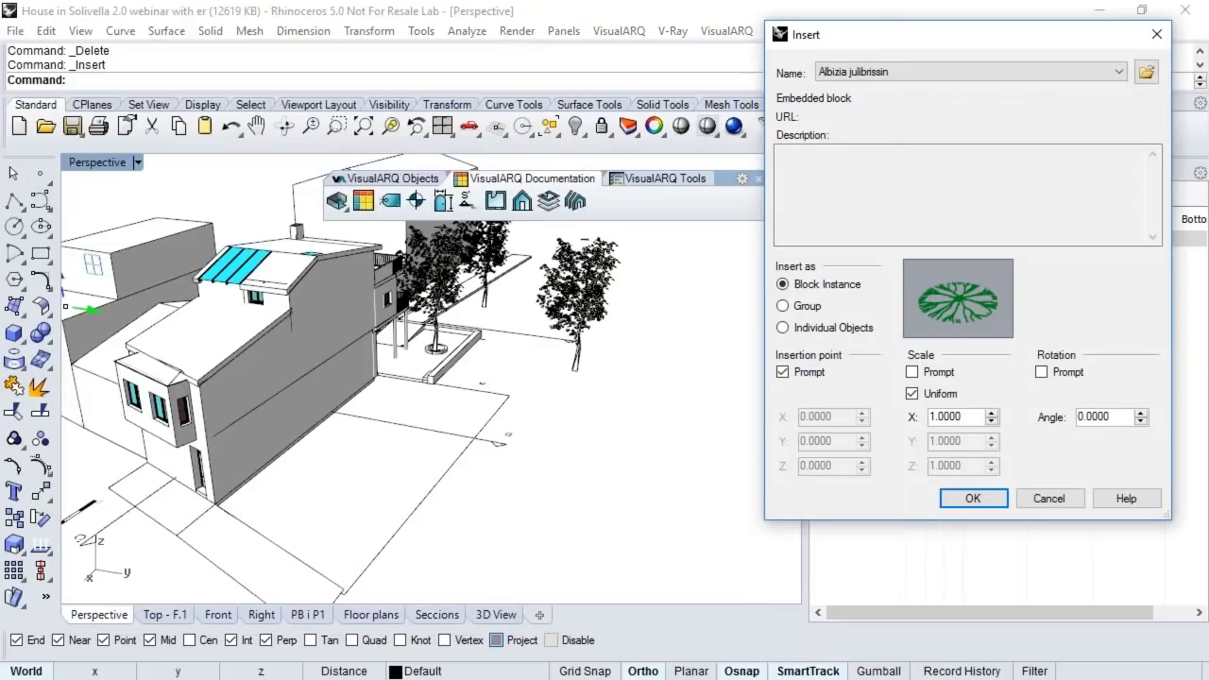
left_click(1146, 72)
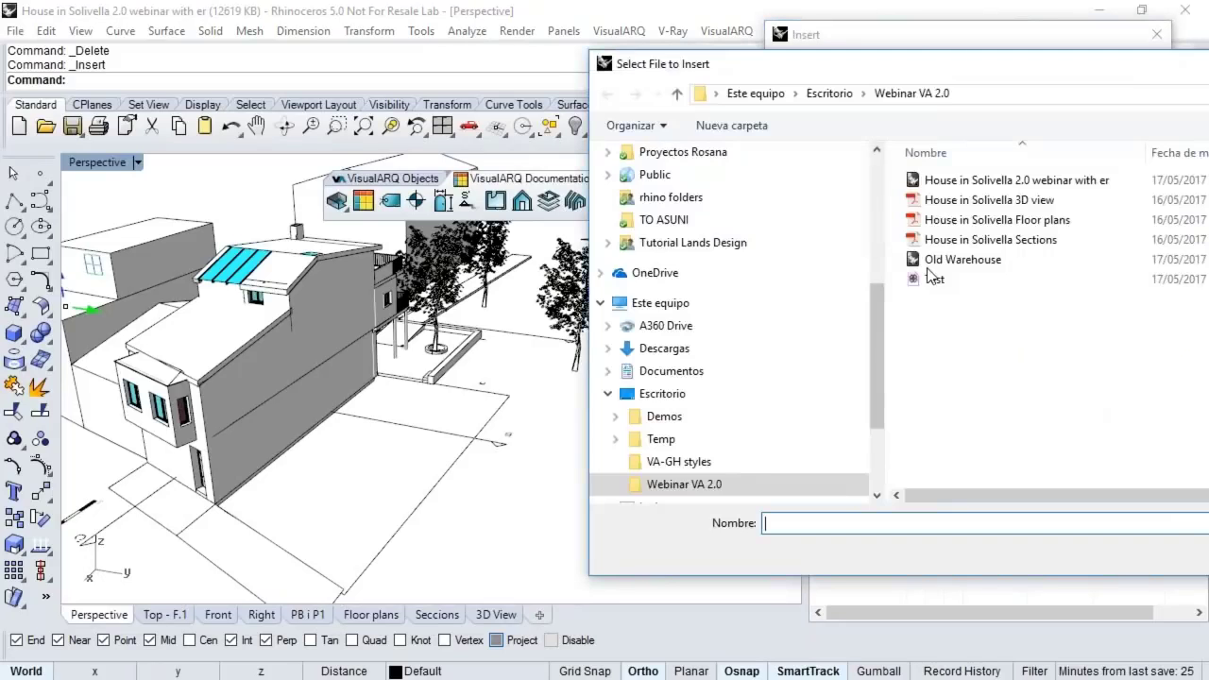
left_click(962, 259)
left_click_drag(963, 63, 622, 67)
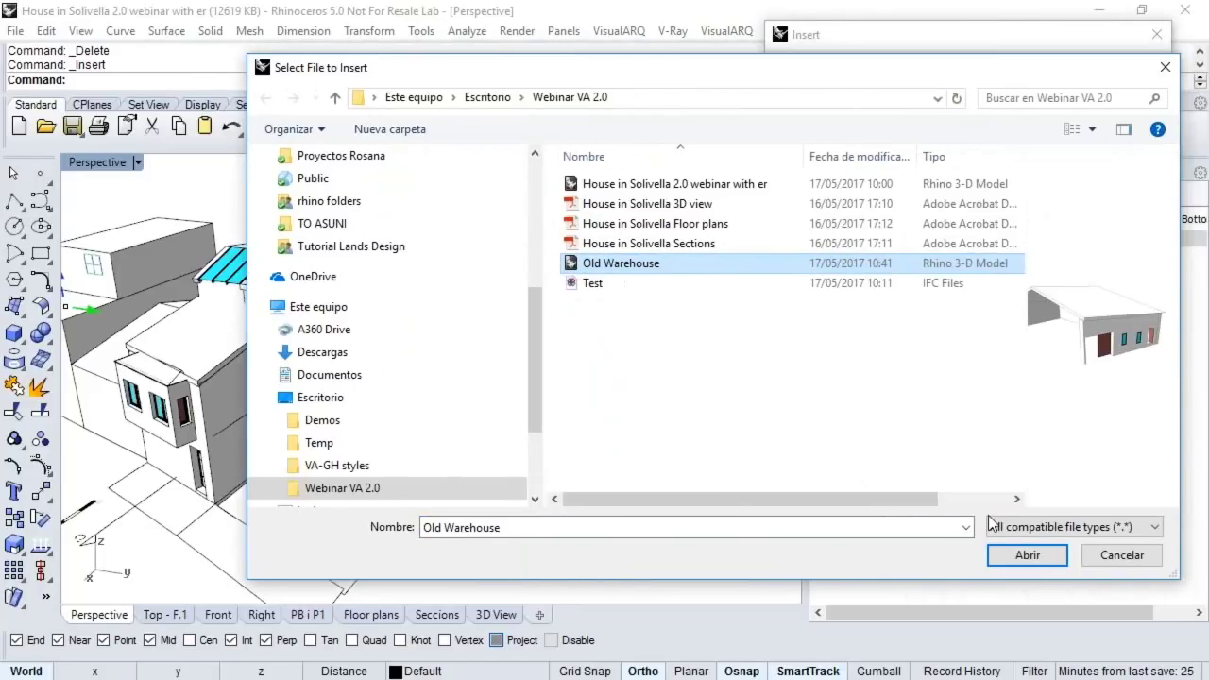
left_click(1003, 554)
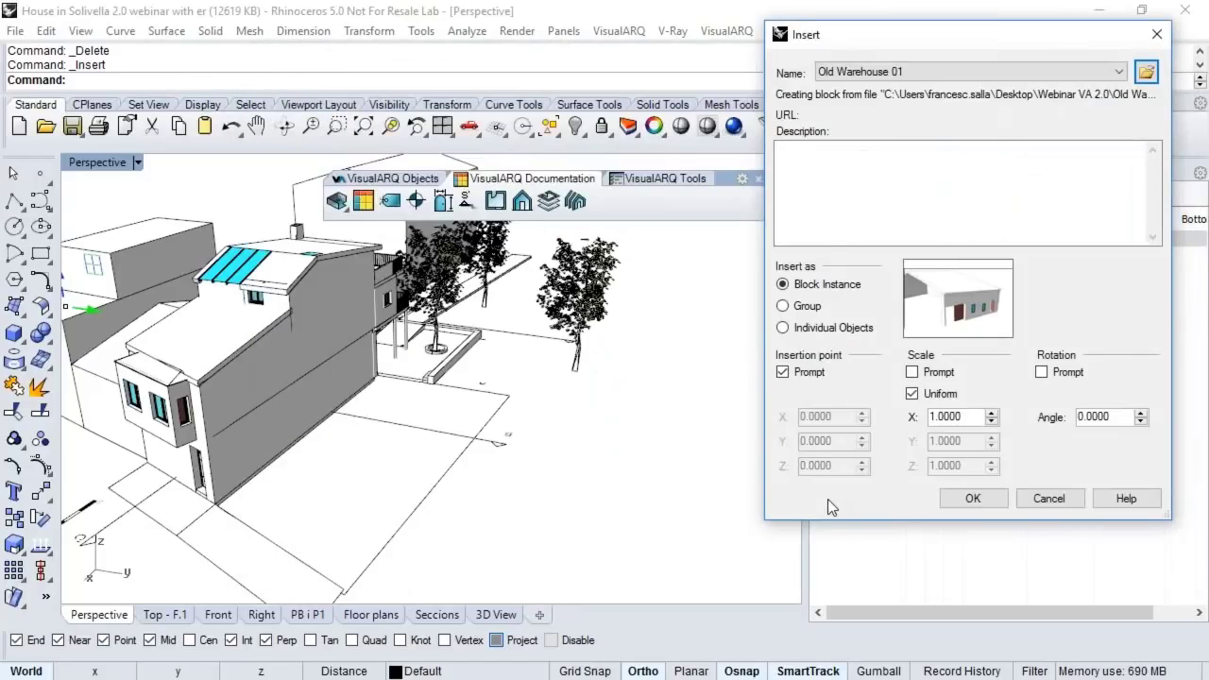
Step: Insert the Old Warehouse as a block instance of type Embed and link, with the insertion point prompt turned off, and deselect it
left_click_drag(978, 34, 653, 61)
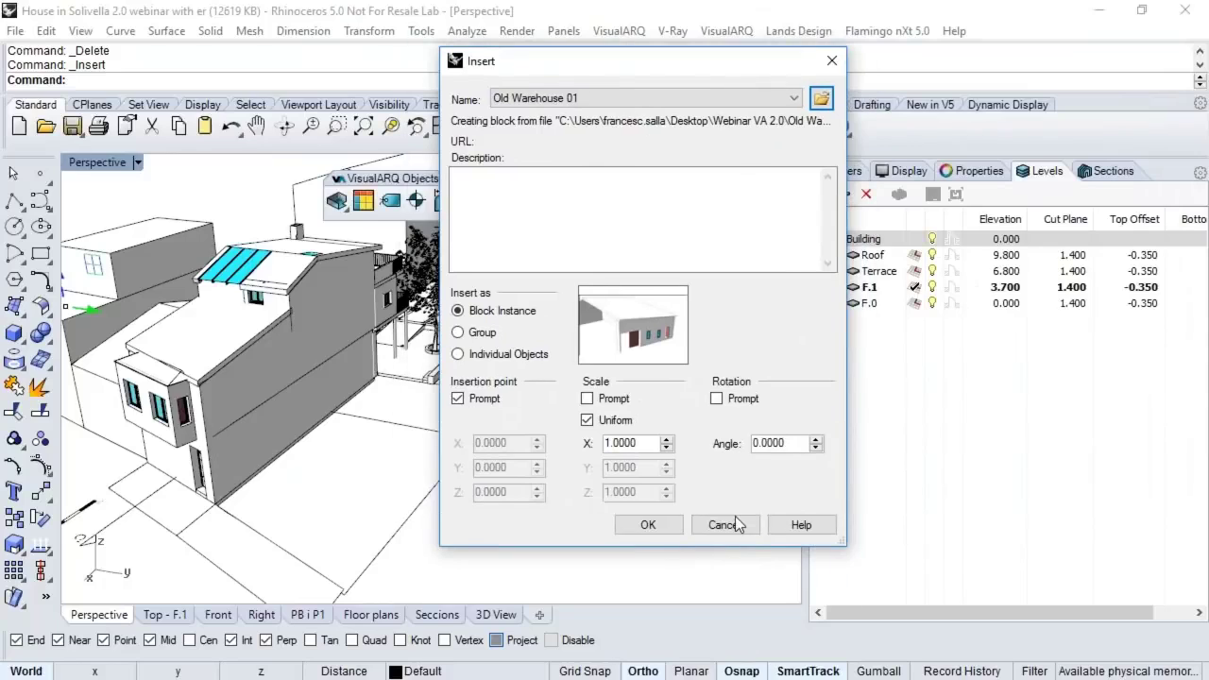
left_click(457, 399)
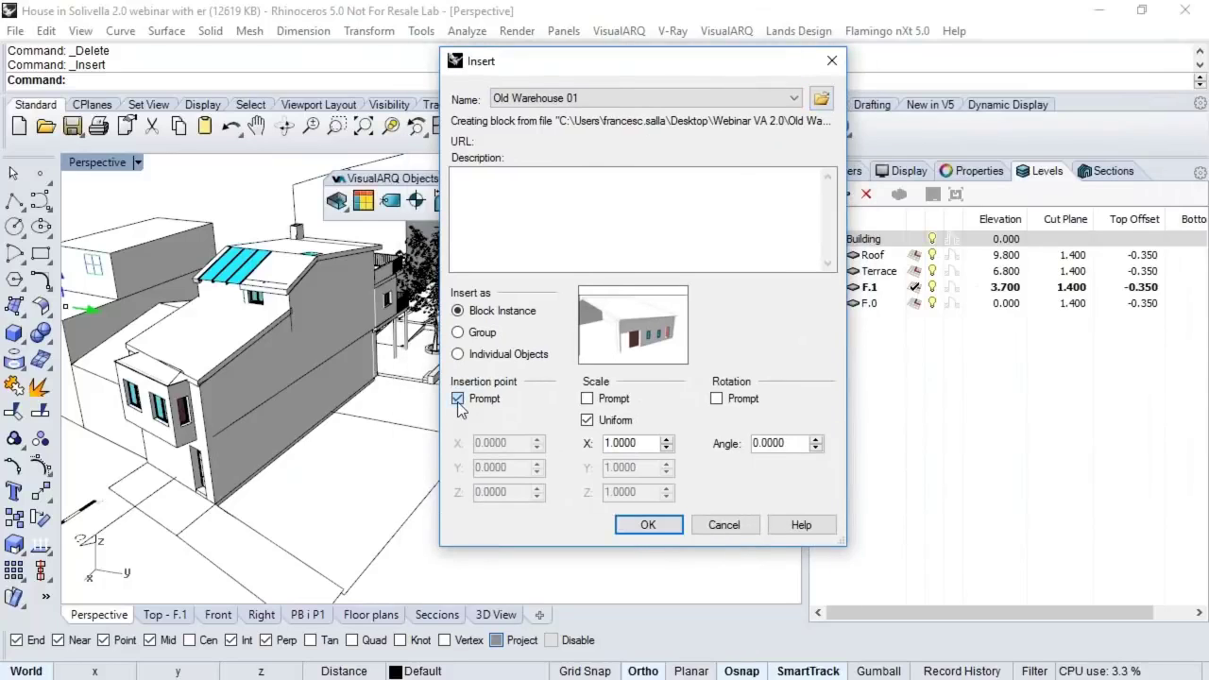
left_click(649, 525)
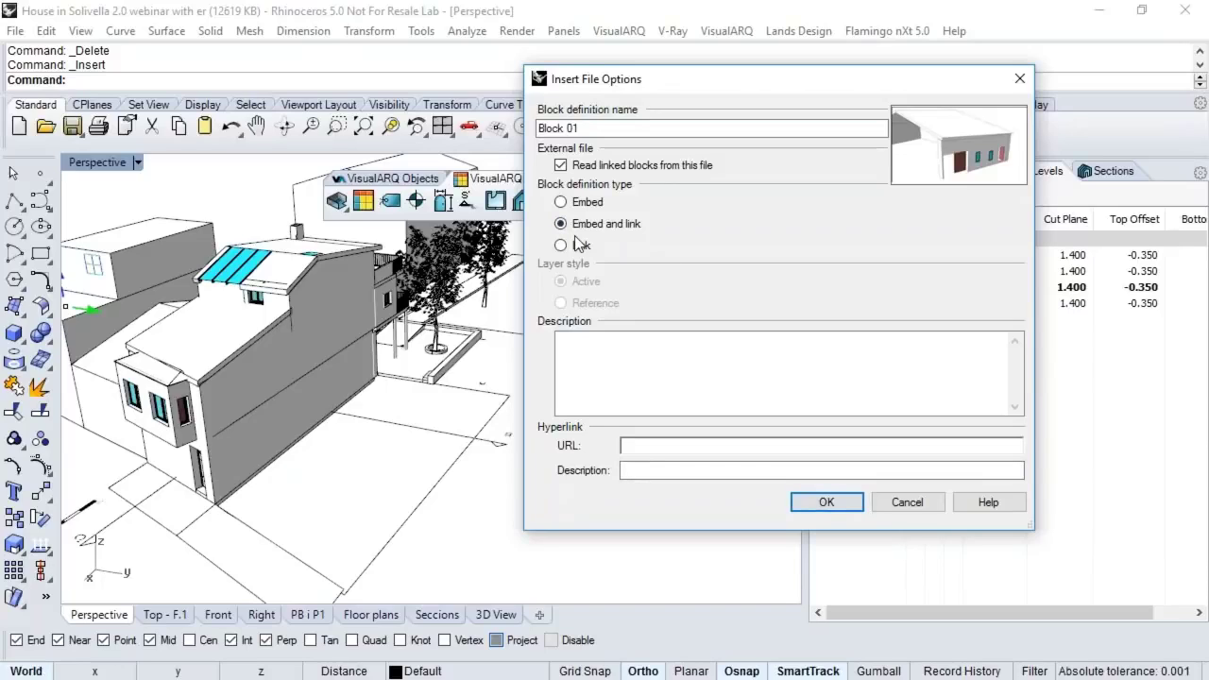
left_click(826, 501)
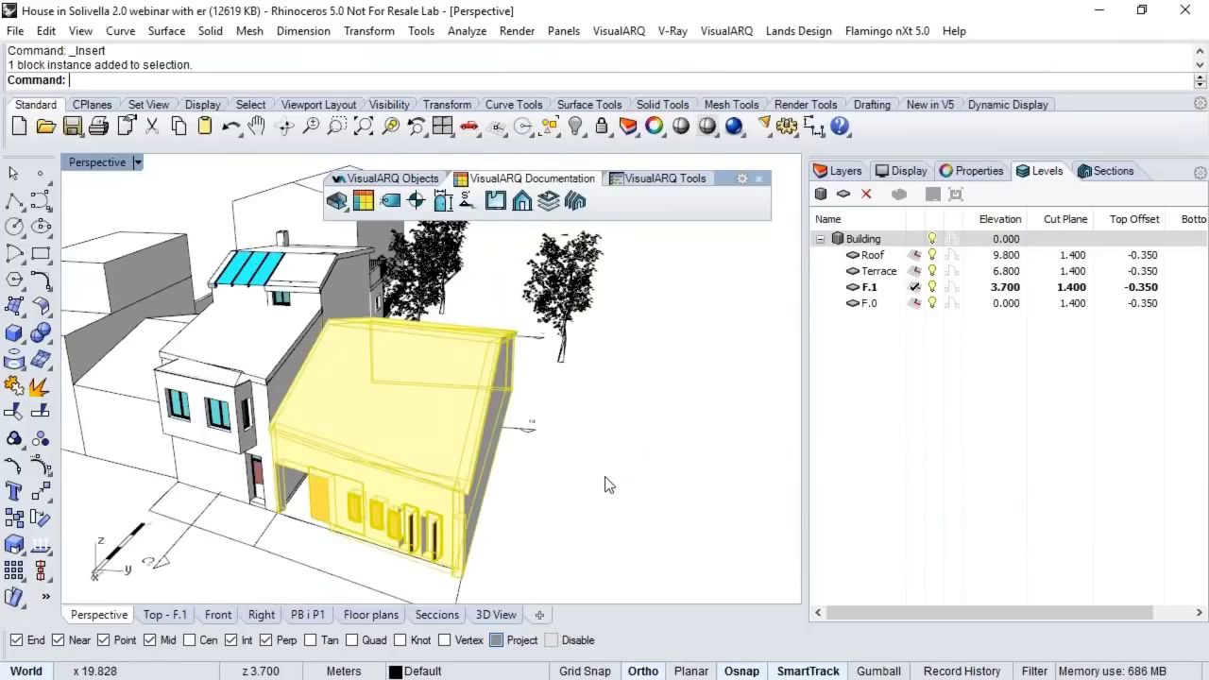
right_click_drag(609, 485, 543, 499)
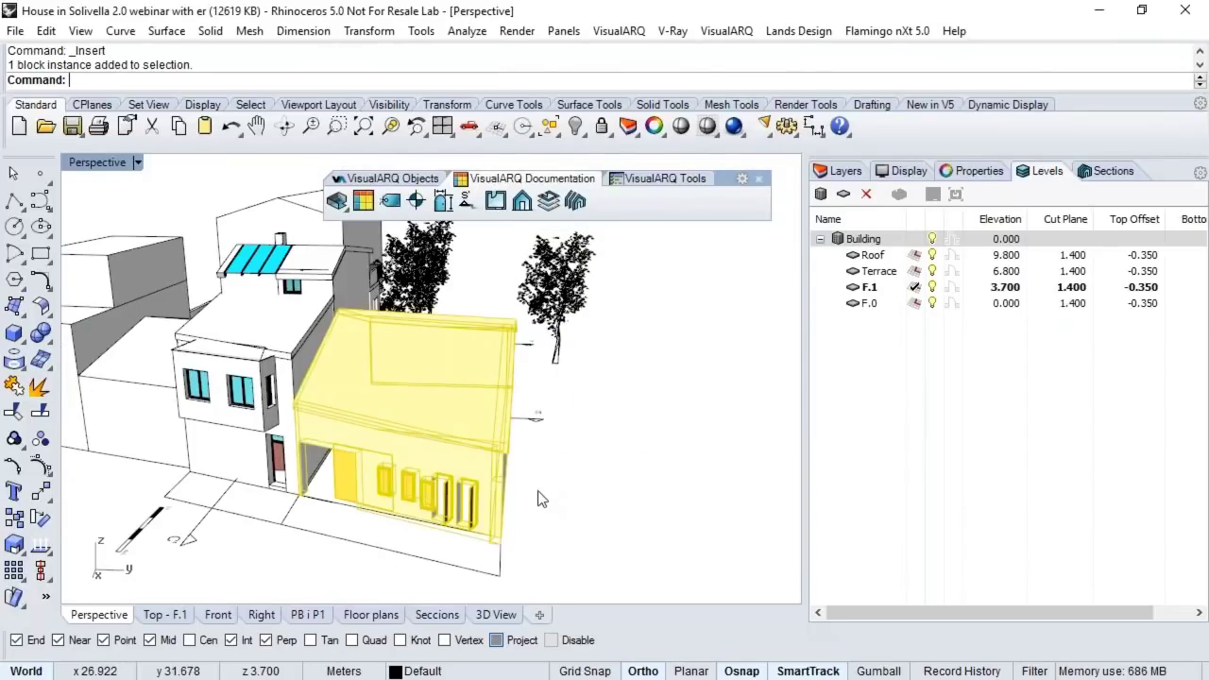
key("Escape")
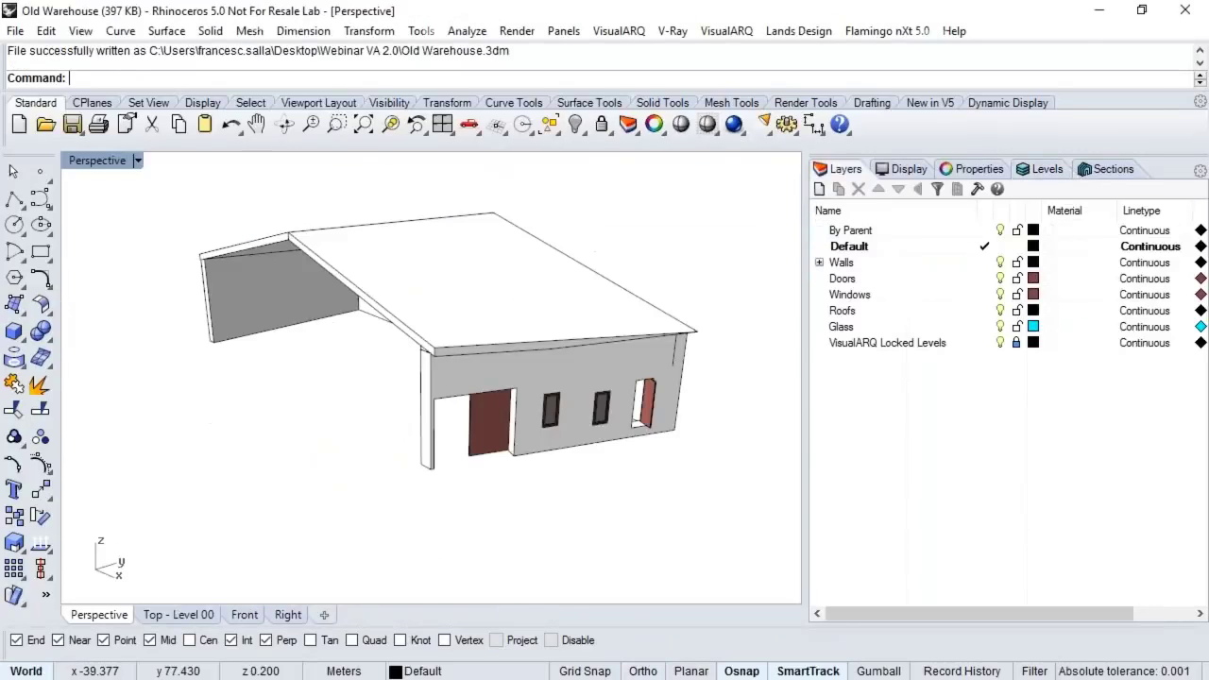
Step: In the separate Old Warehouse file, delete the two windows between the door and the open window in the front wall and save the file
right_click_drag(501, 406, 425, 450)
scroll(425, 450, "up", 3)
left_click(462, 436)
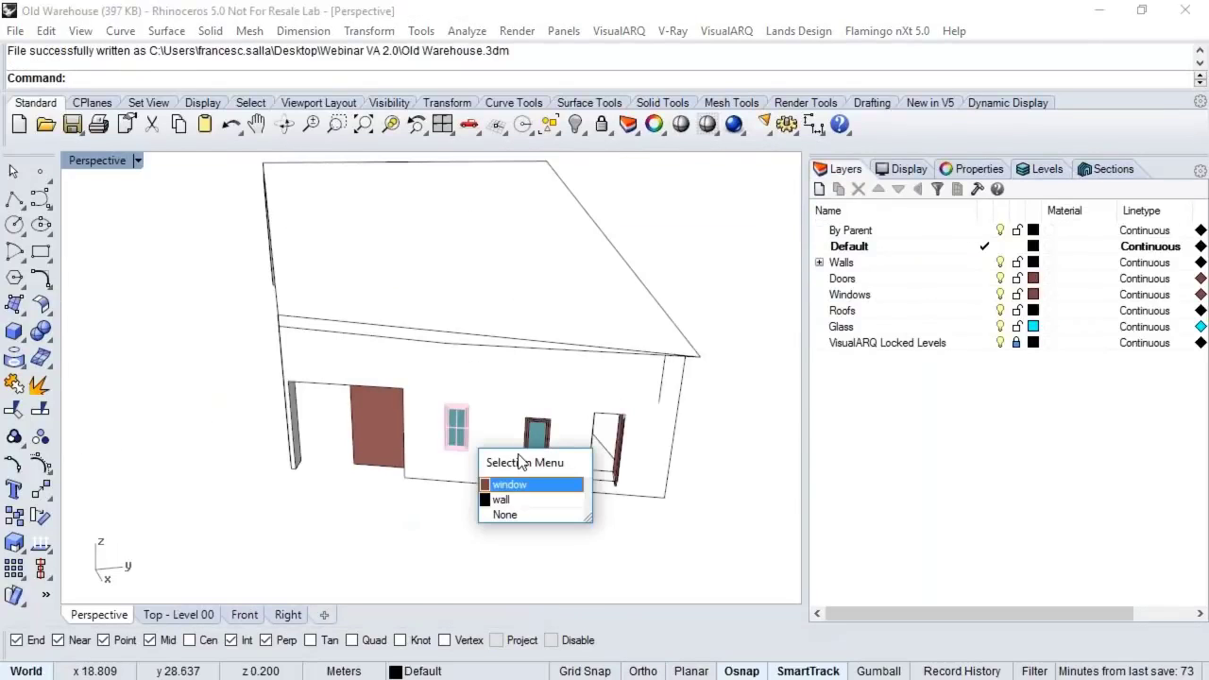
left_click(515, 484)
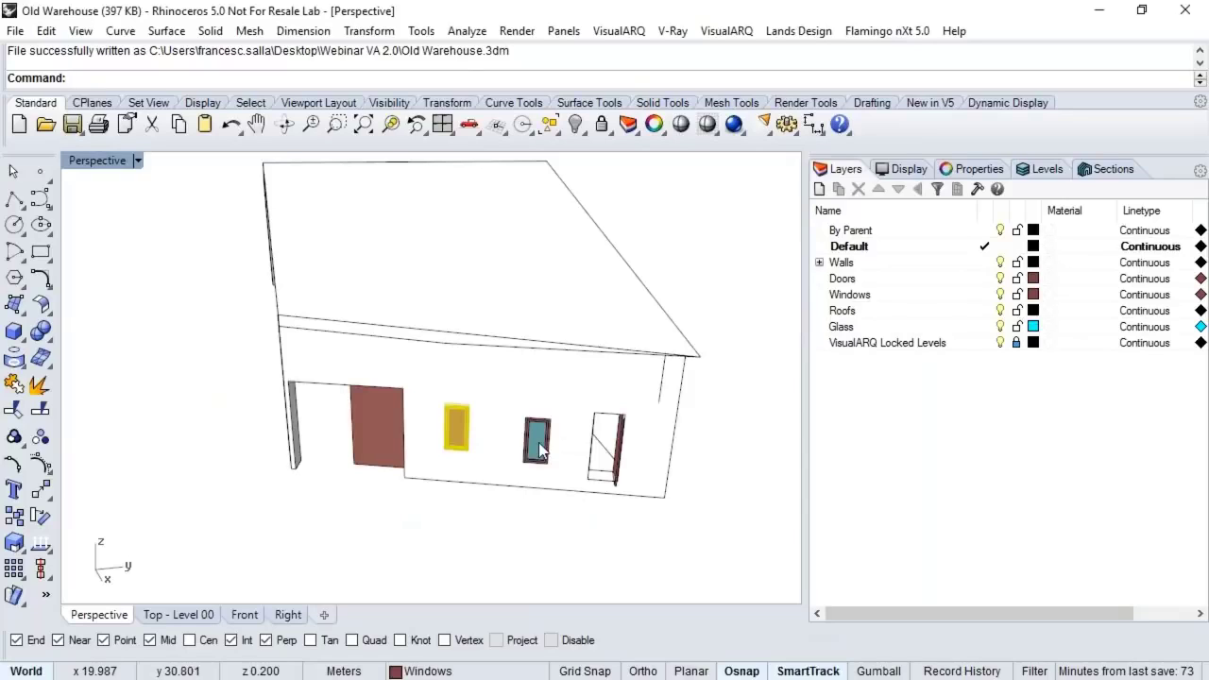
left_click(540, 451)
key("Delete")
right_click_drag(575, 489, 472, 468)
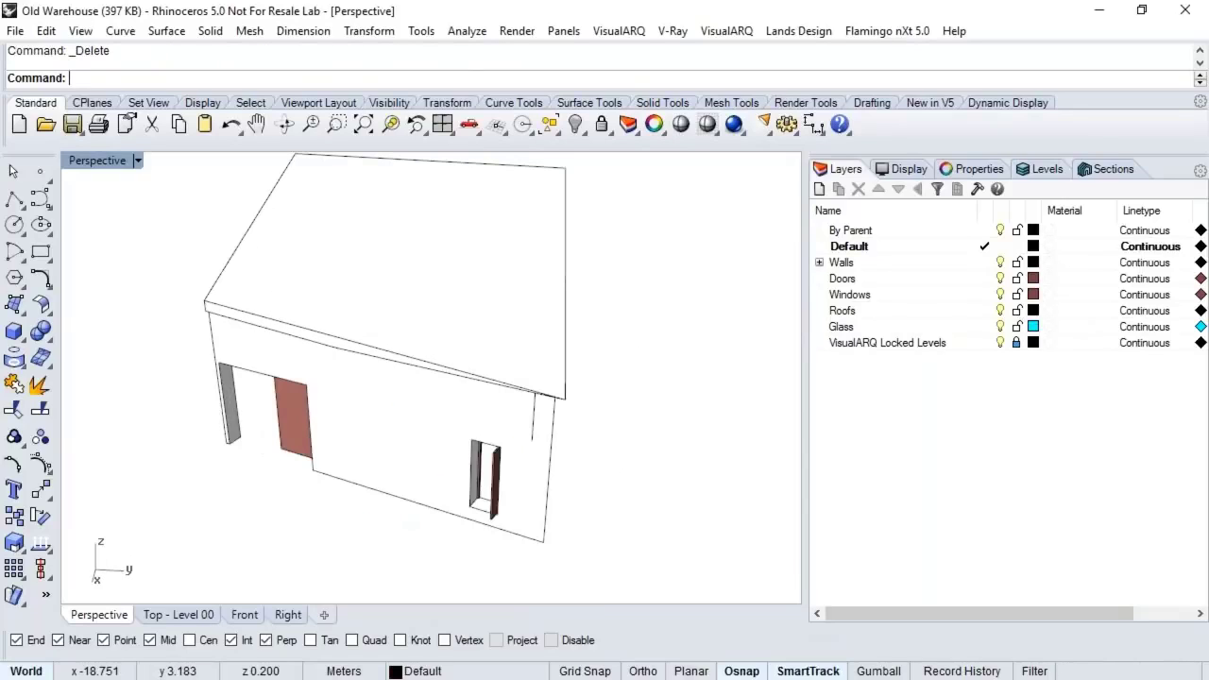
left_click(71, 124)
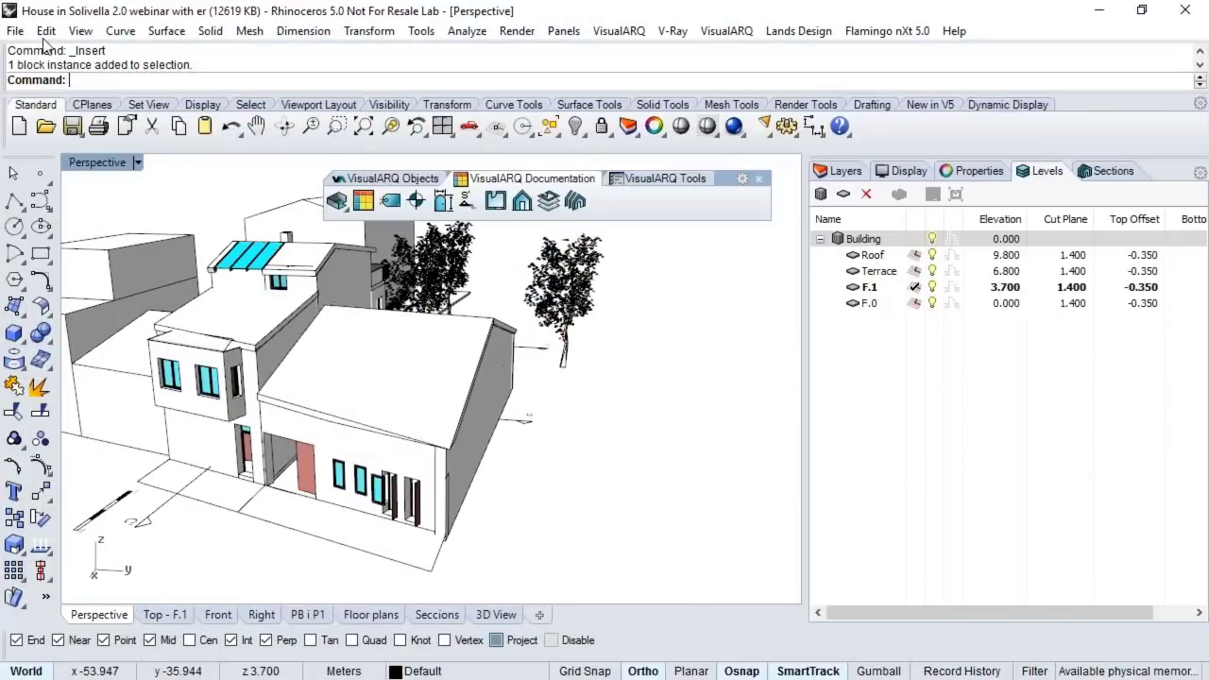
Step: Back in the house model, update the linked Old Warehouse block definition through the Block Manager and inspect the warehouse facade
left_click(46, 31)
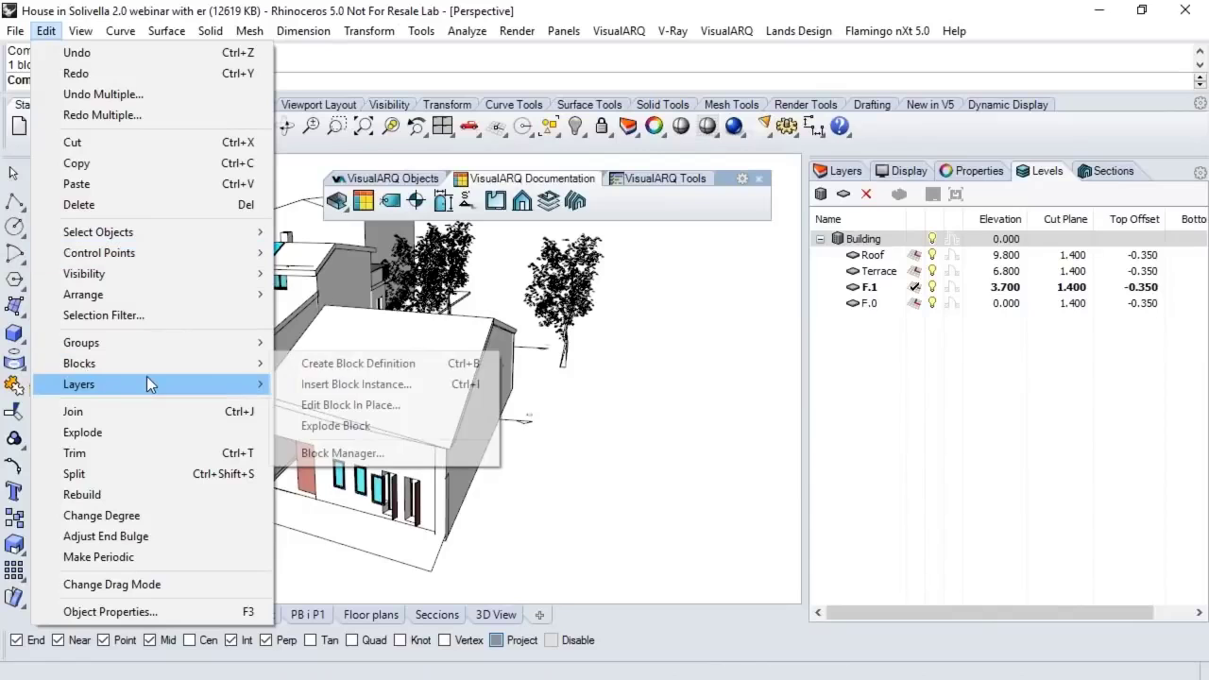
mouse_move(154, 362)
left_click(342, 453)
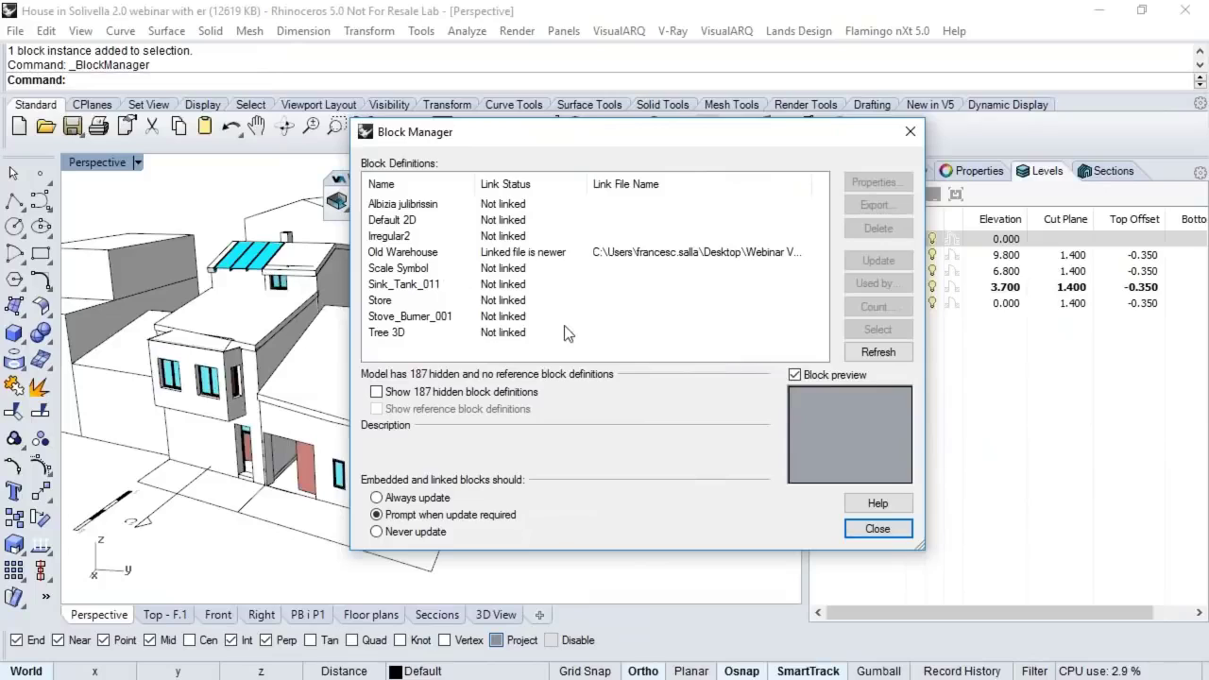
left_click(637, 252)
left_click(876, 267)
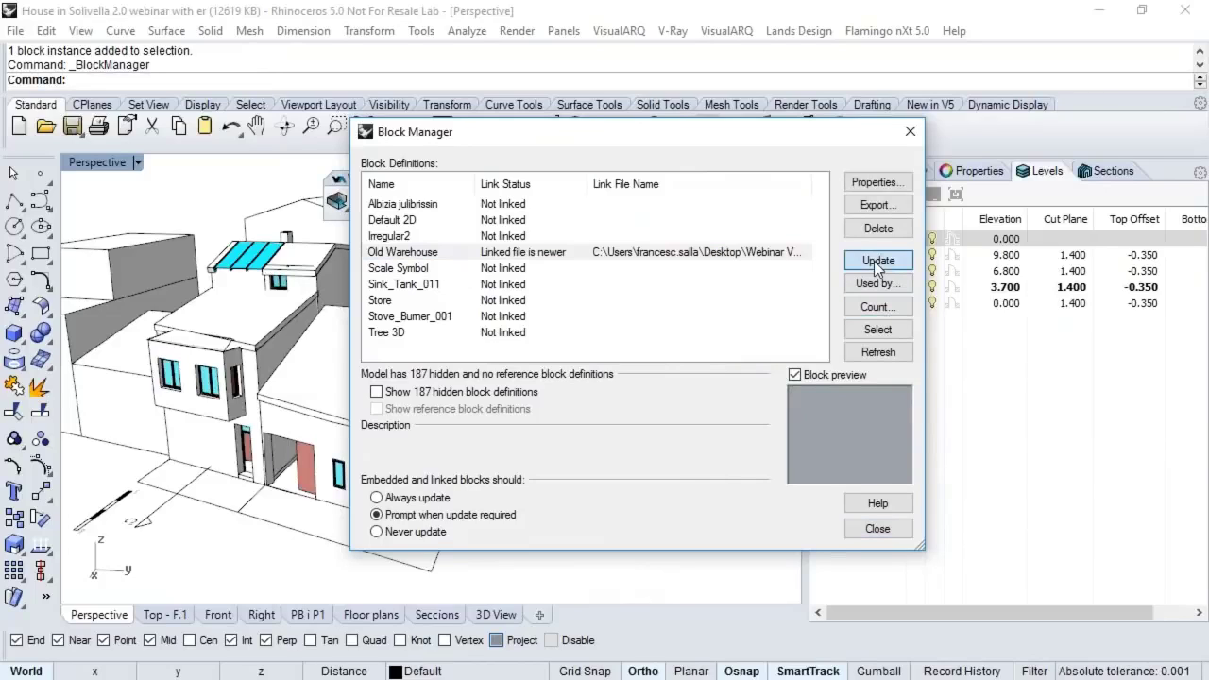
left_click(702, 388)
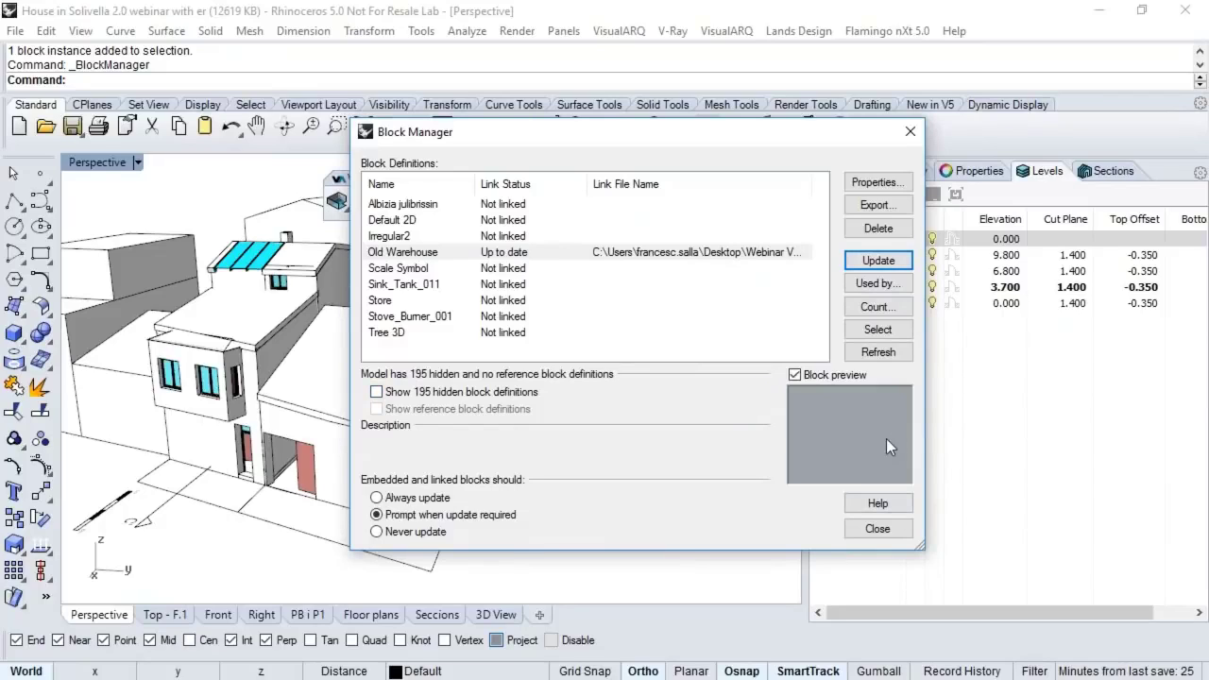
left_click(877, 531)
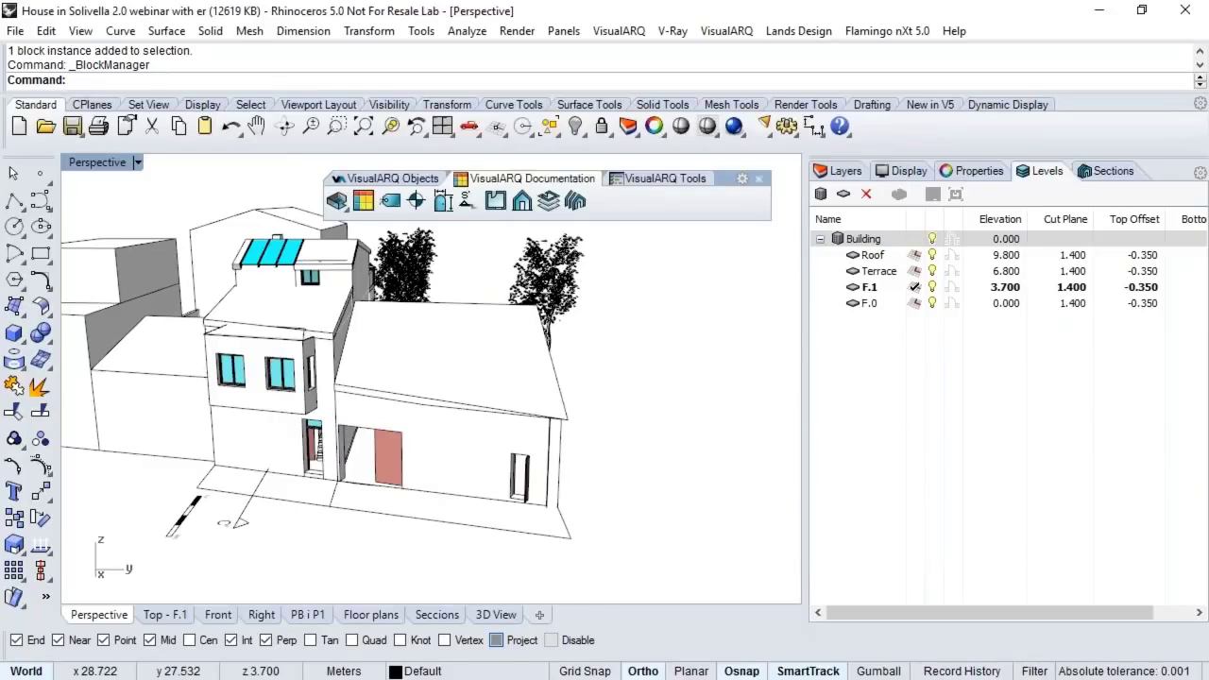
right_click_drag(415, 378, 472, 406)
right_click_drag(415, 477, 510, 443)
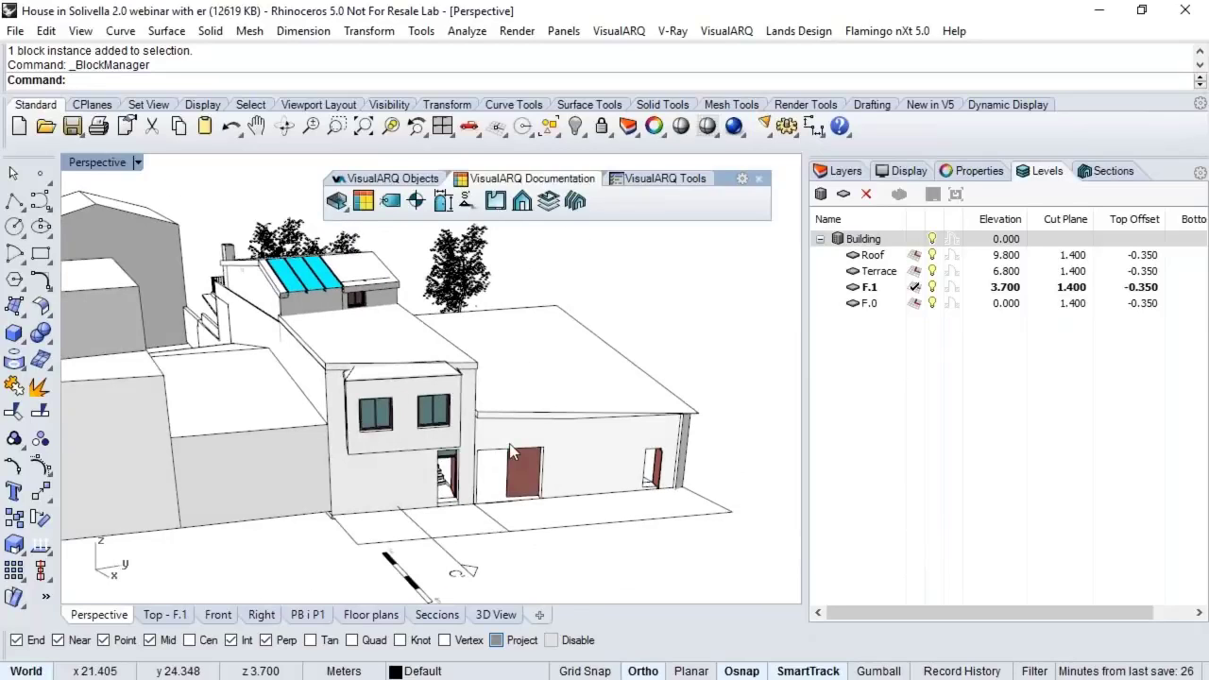